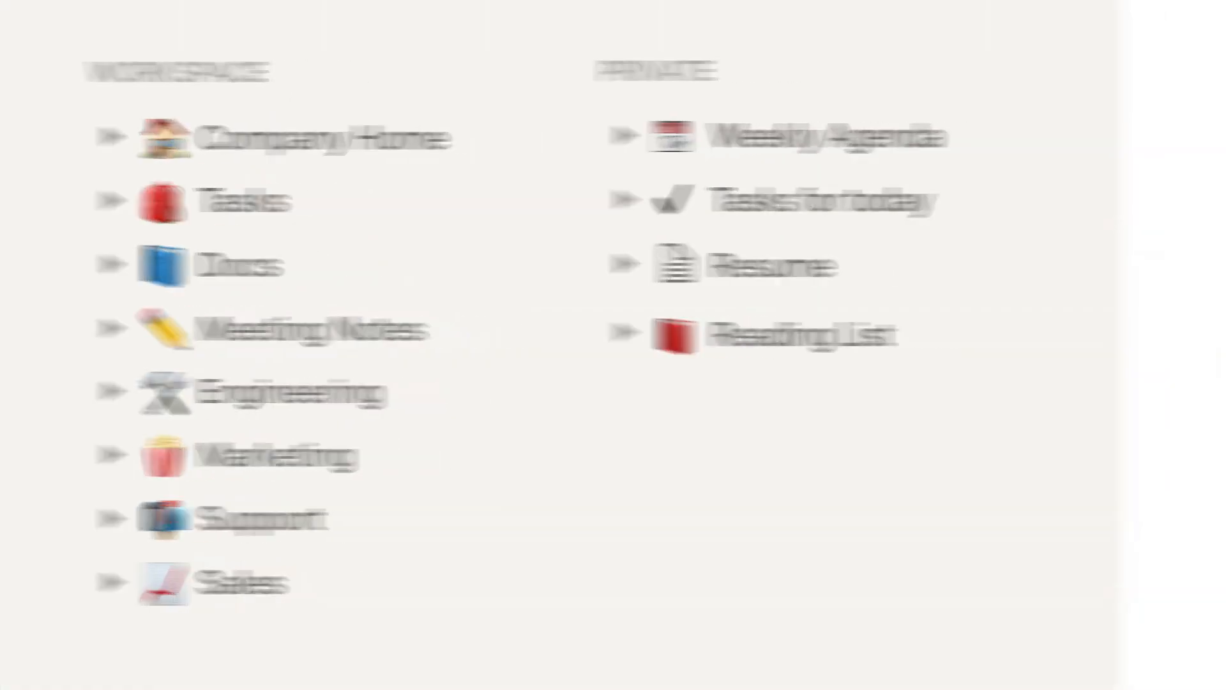
Step: View the Sales page and the Marketing page in the Acme Inc. workspace
{"action": "left_click", "coordinate": [664, 172]}
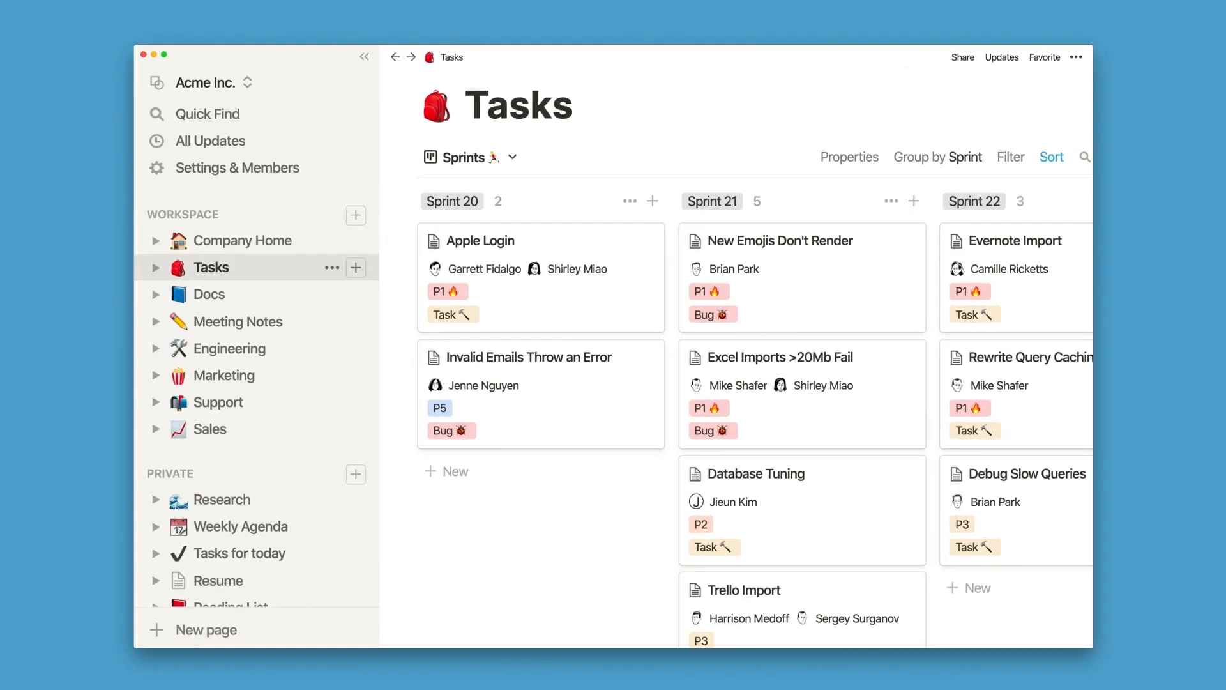
{"action": "left_click", "coordinate": [211, 429]}
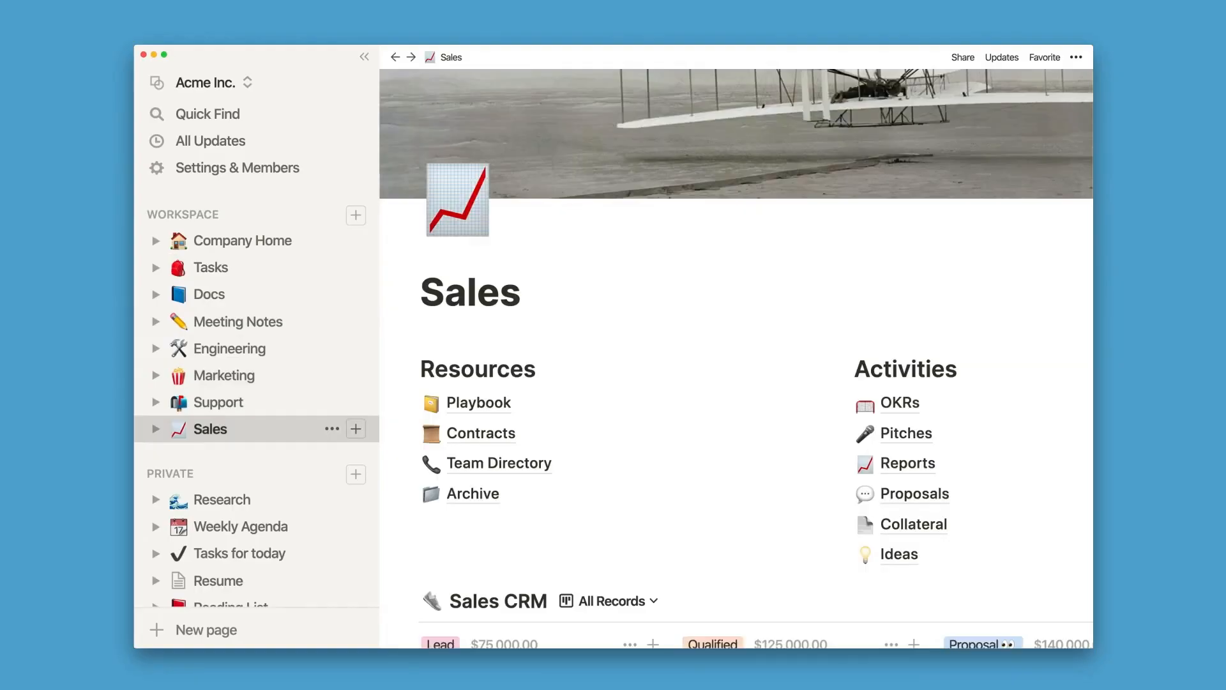
{"action": "left_click", "coordinate": [225, 375]}
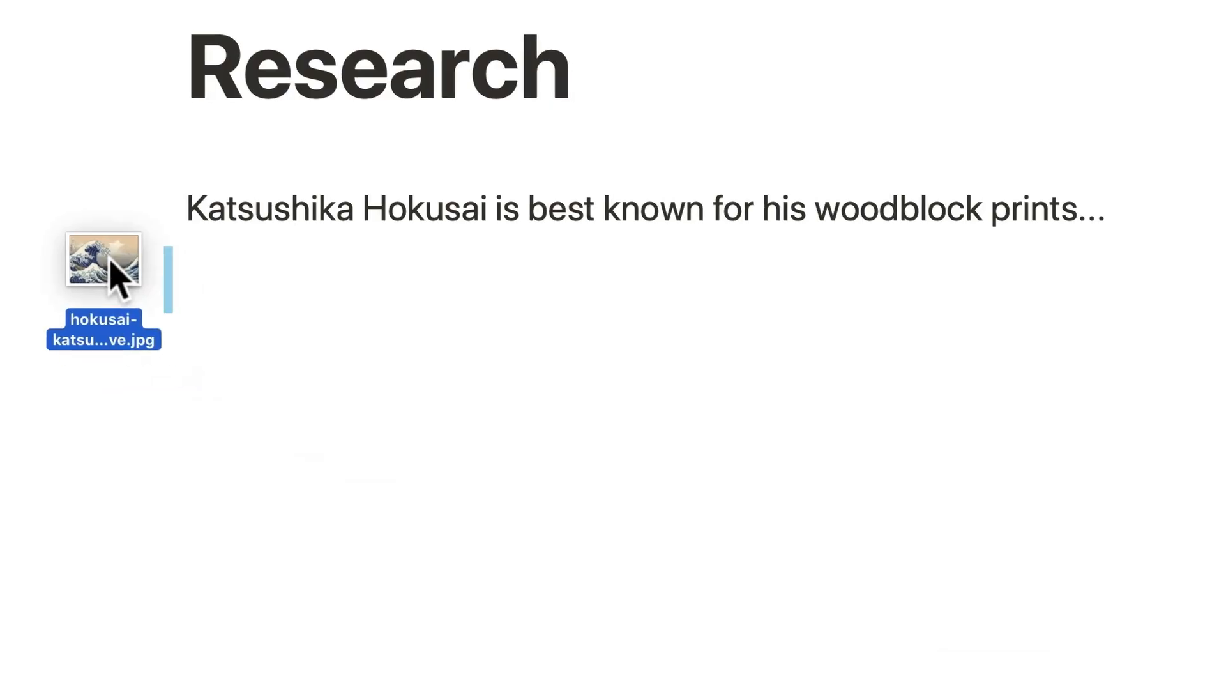
{"action": "left_click_drag", "start_coordinate": [115, 274], "coordinate": [118, 275]}
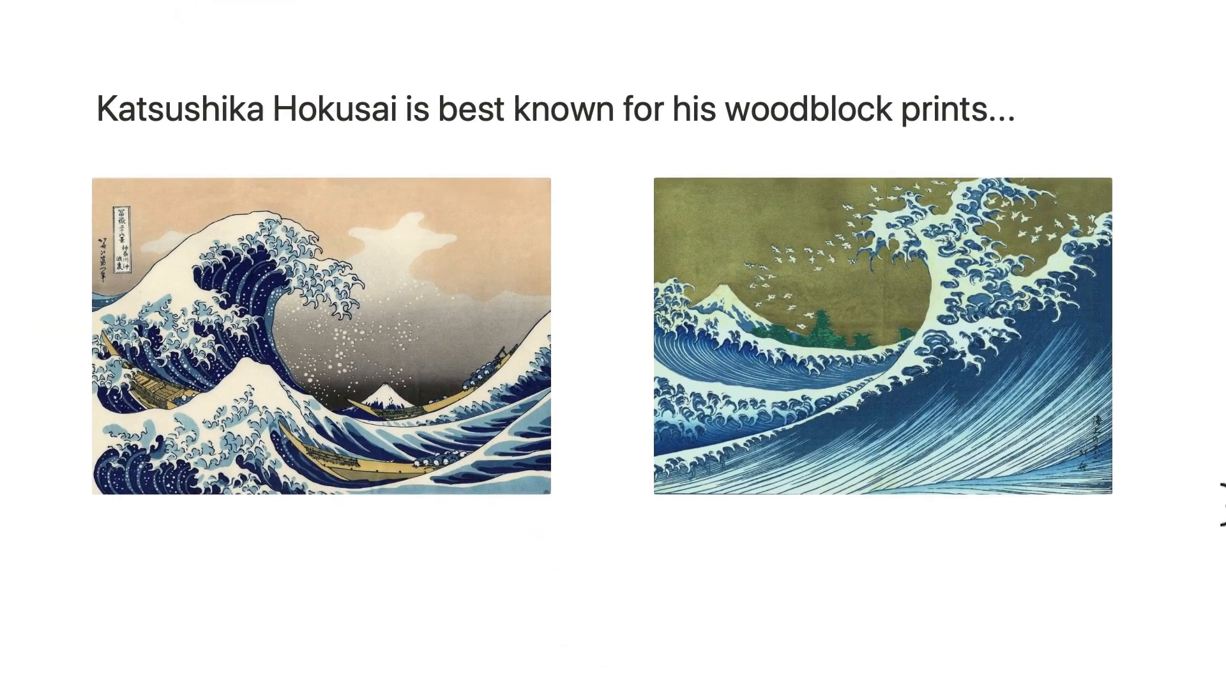
{"action": "left_click", "coordinate": [138, 562]}
{"action": "type", "text": "https://www.youtube.com/watch?v=sM_z56RdKLs&feature=youtu.be"}
{"action": "left_click", "coordinate": [1225, 689]}
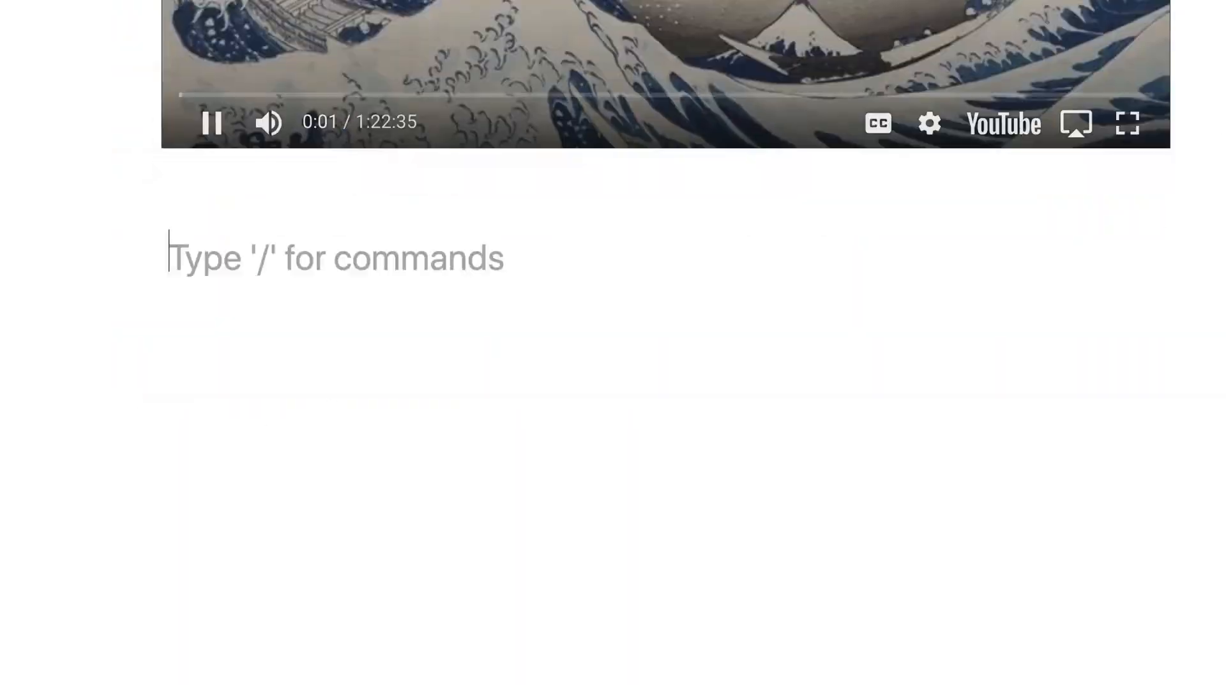
Step: Bring up the block commands on the empty line below the video and look through the heading and list types
{"action": "type", "text": "/"}
{"action": "scroll", "coordinate": [571, 338], "scroll_direction": "down", "scroll_amount": 5}
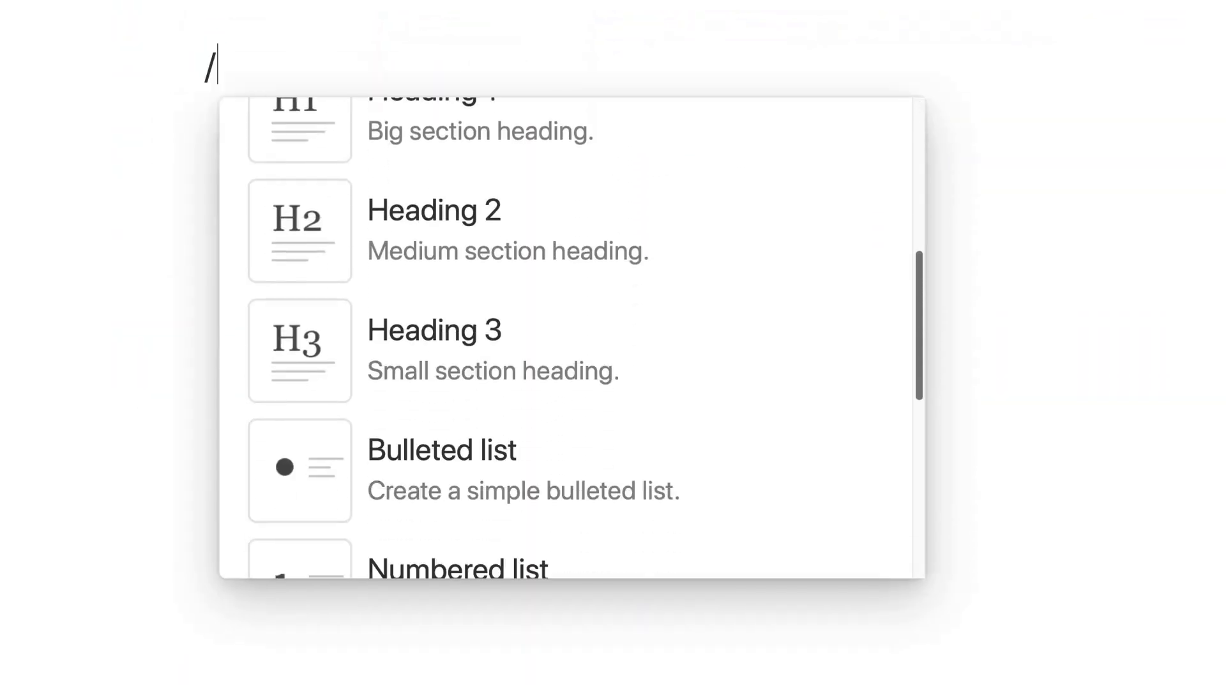
{"action": "scroll", "coordinate": [572, 337], "scroll_direction": "down", "scroll_amount": 5}
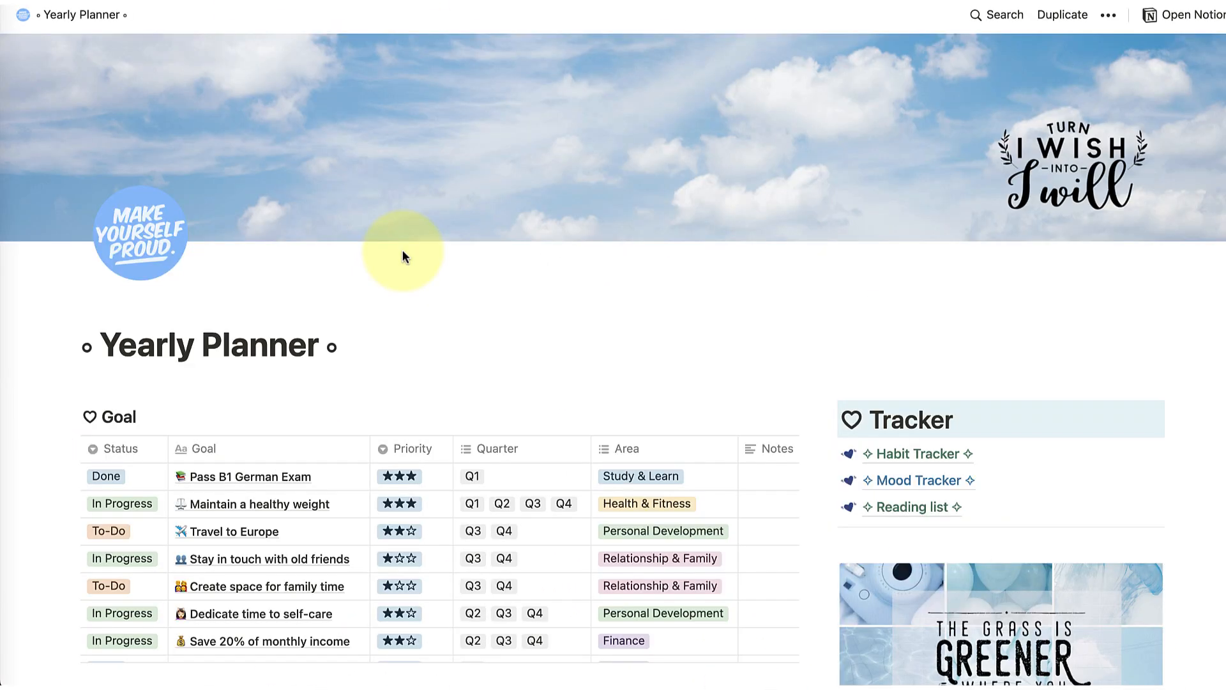
Step: Review the goals table of the Yearly Planner and open the Exercise 3times/week goal as a page
{"action": "scroll", "coordinate": [401, 249], "scroll_direction": "down", "scroll_amount": 1}
{"action": "scroll", "coordinate": [403, 256], "scroll_direction": "down", "scroll_amount": 3}
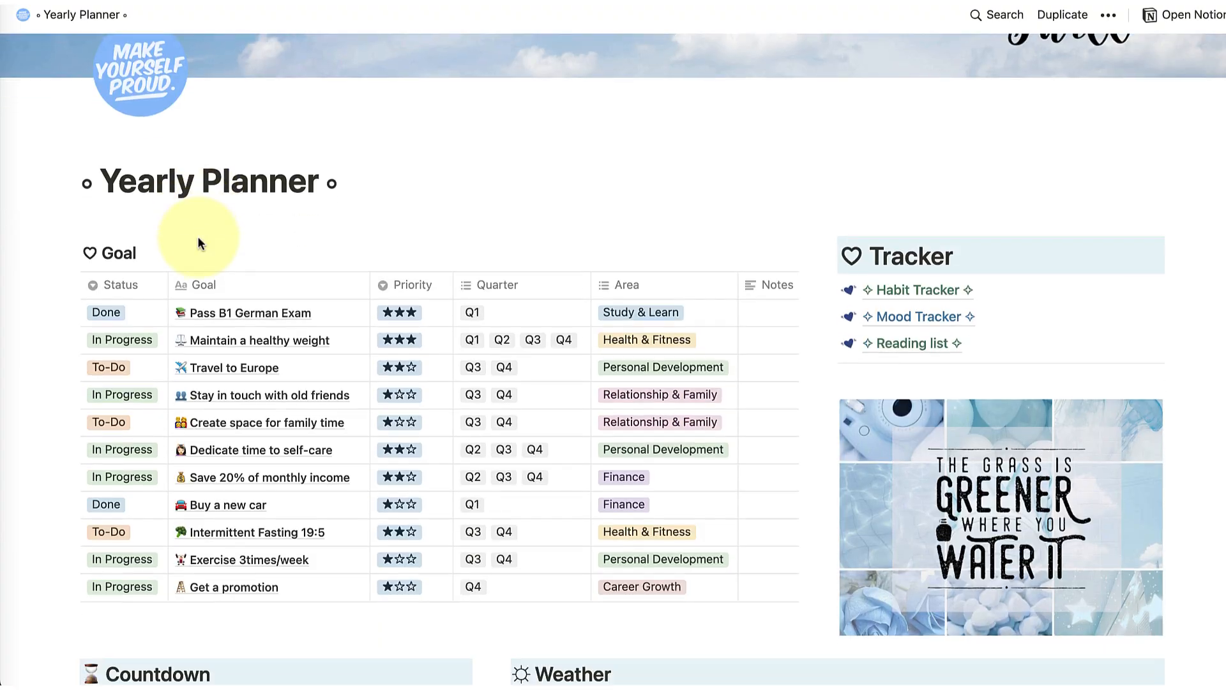
{"action": "scroll", "coordinate": [309, 447], "scroll_direction": "down", "scroll_amount": 12}
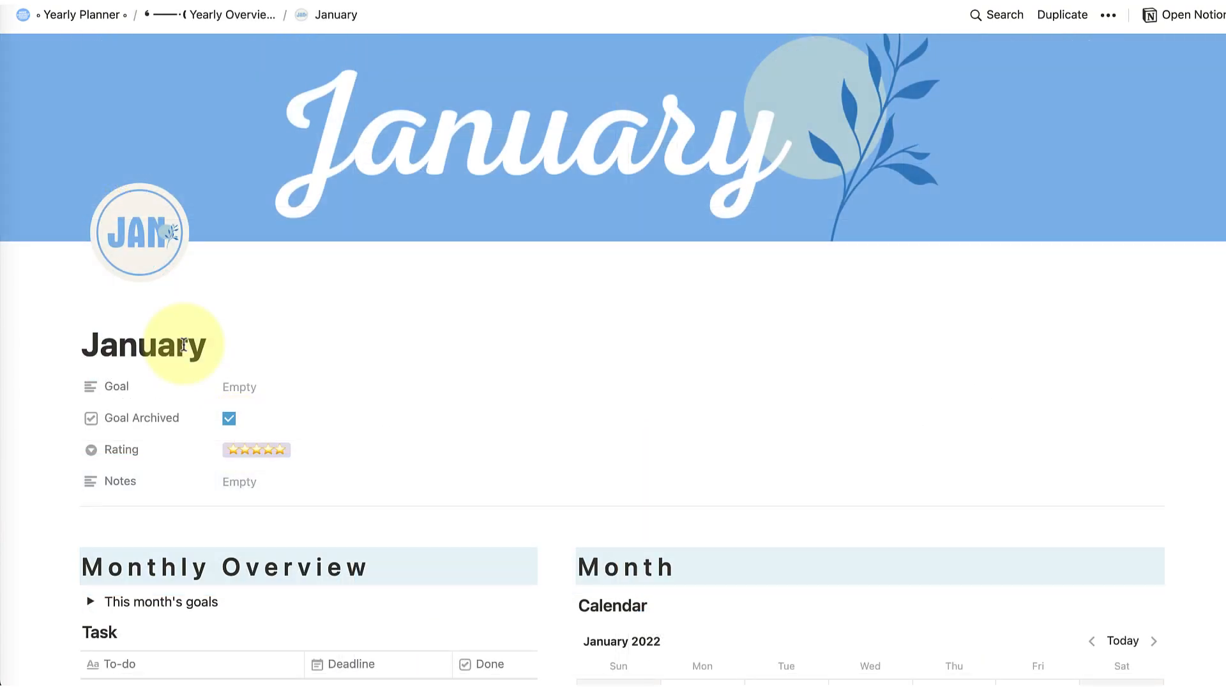
{"action": "scroll", "coordinate": [182, 344], "scroll_direction": "down", "scroll_amount": 10}
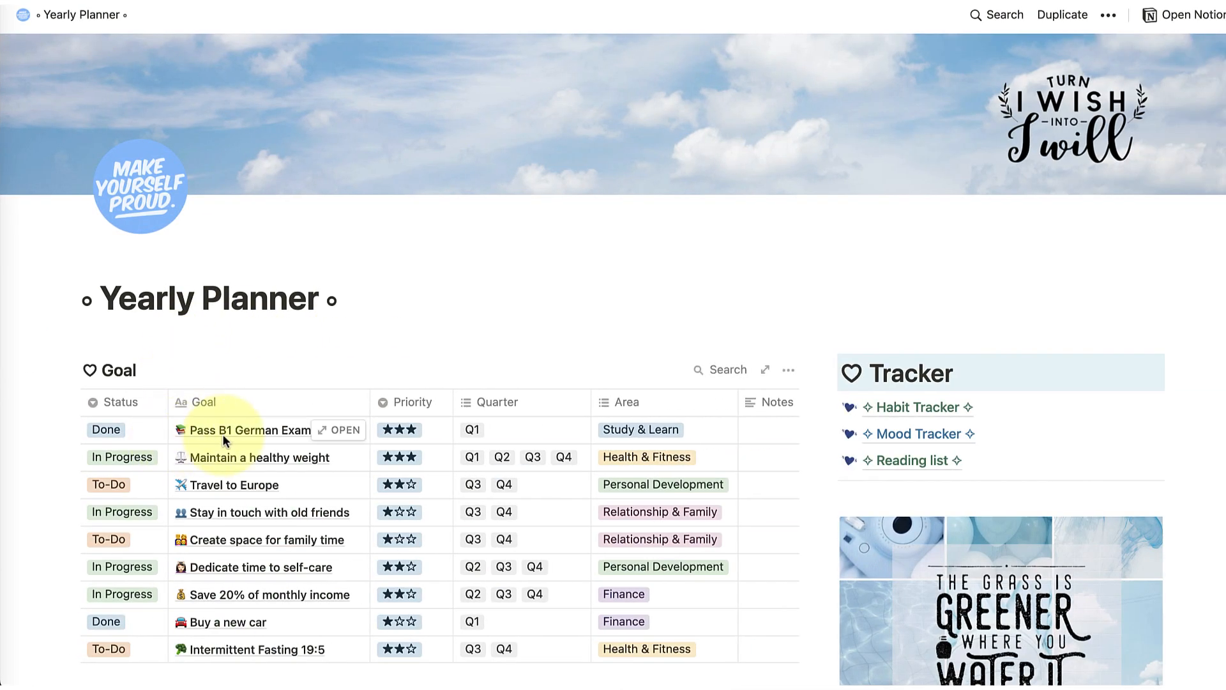
{"action": "scroll", "coordinate": [279, 438], "scroll_direction": "down", "scroll_amount": 3}
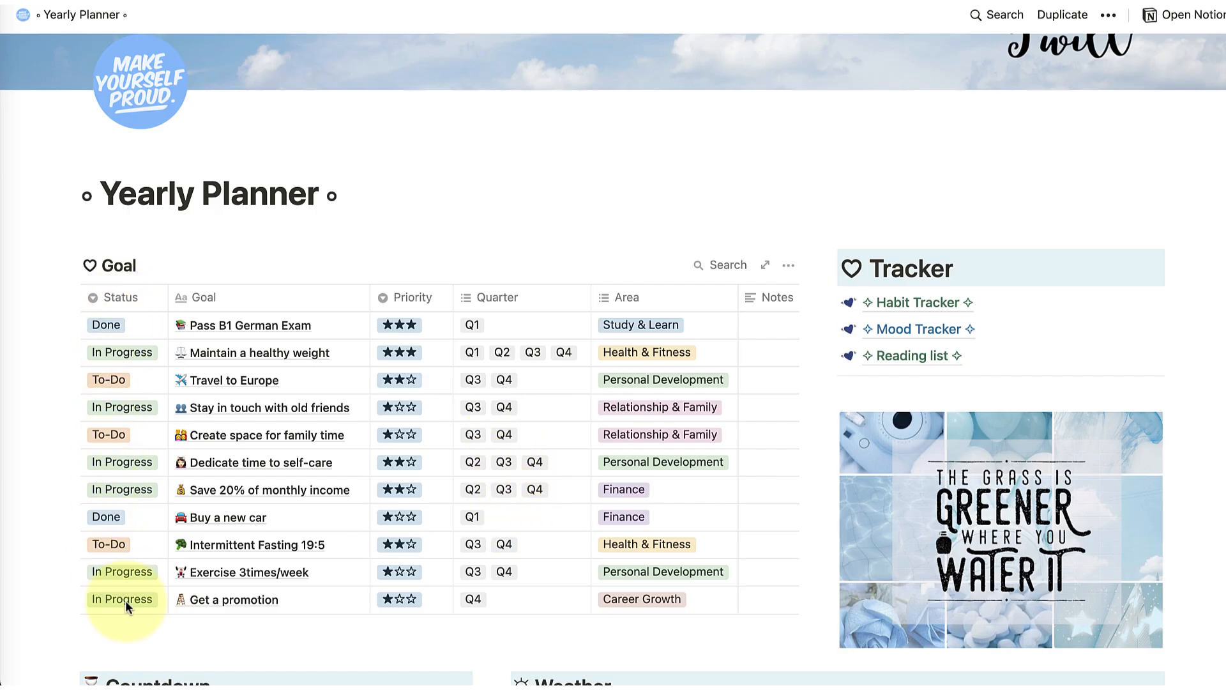
{"action": "scroll", "coordinate": [126, 599], "scroll_direction": "down", "scroll_amount": 1}
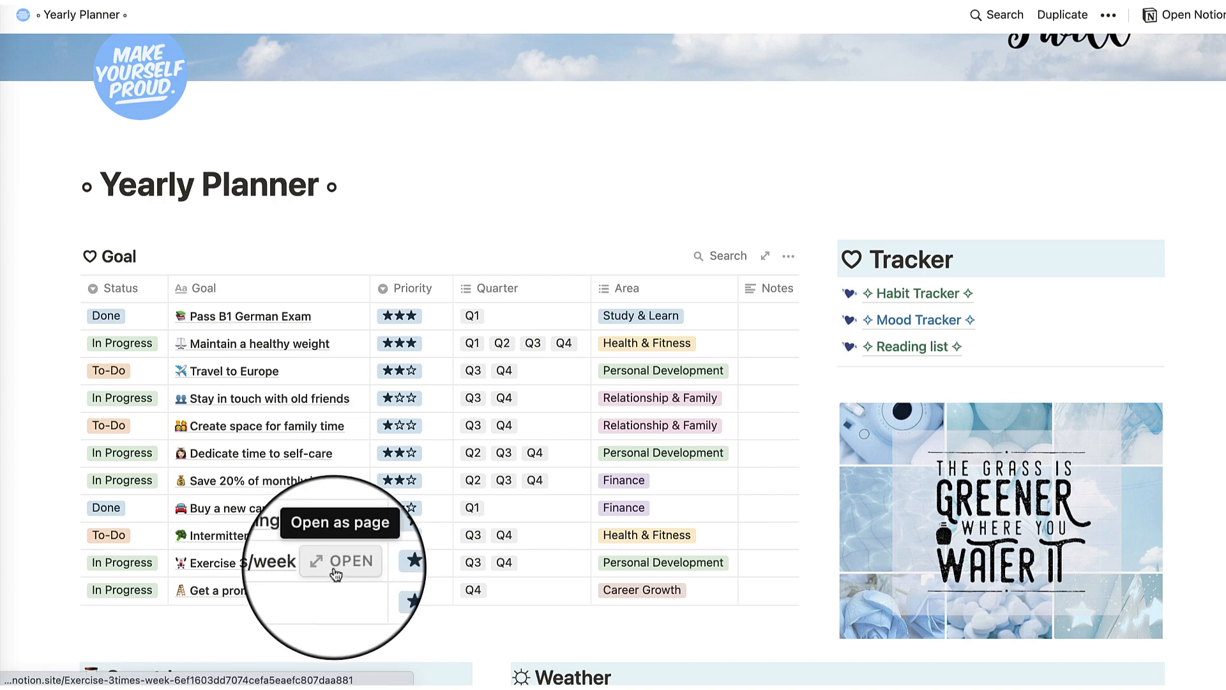
{"action": "left_click", "coordinate": [324, 561]}
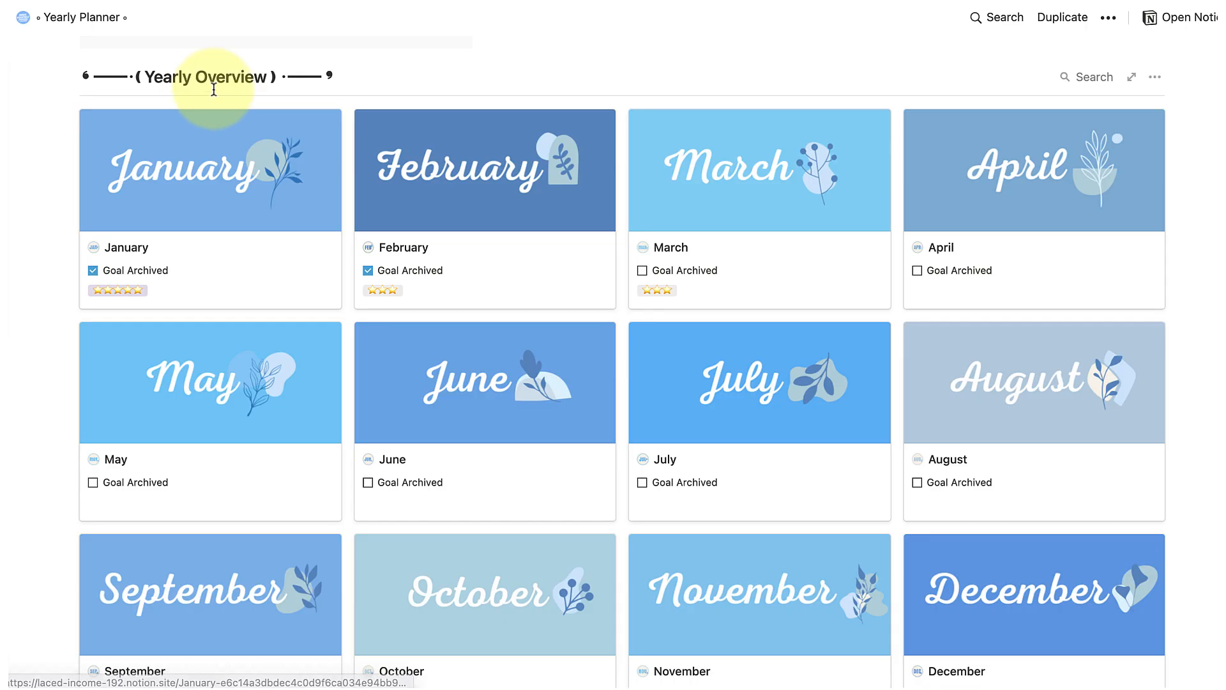
Step: Open January from the Yearly Overview and open the Homework Chap 1 task from its task table
{"action": "left_click", "coordinate": [201, 208]}
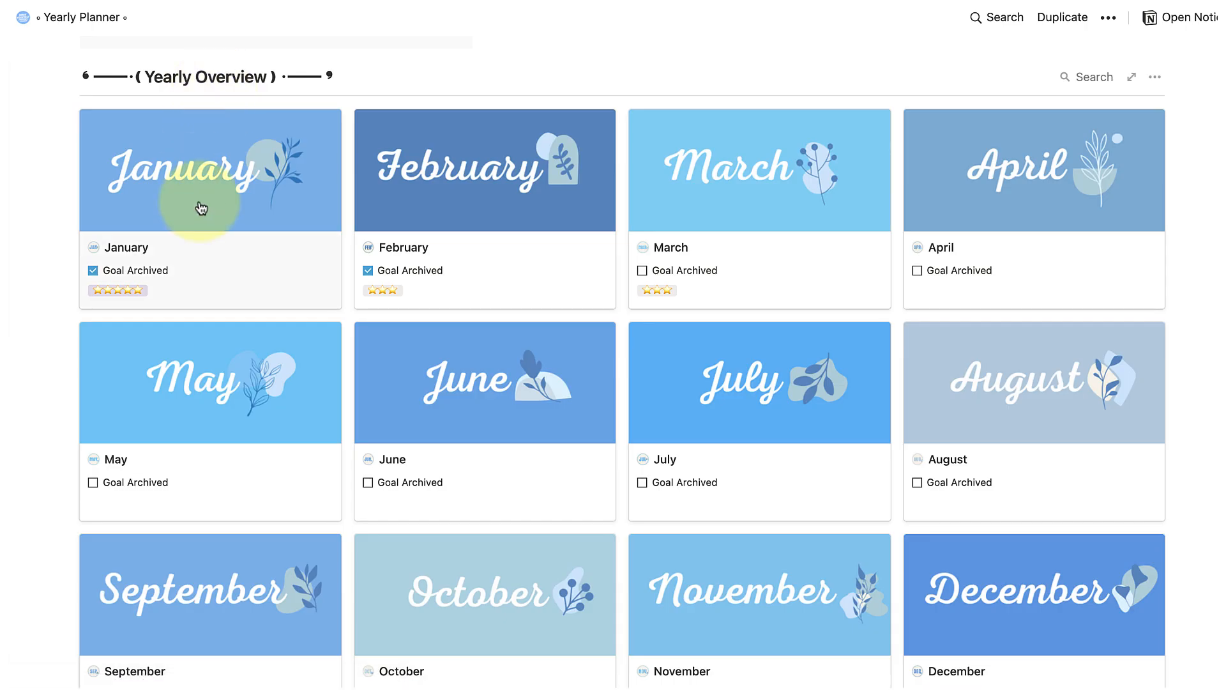
{"action": "left_click", "coordinate": [210, 234]}
{"action": "left_click", "coordinate": [278, 73]}
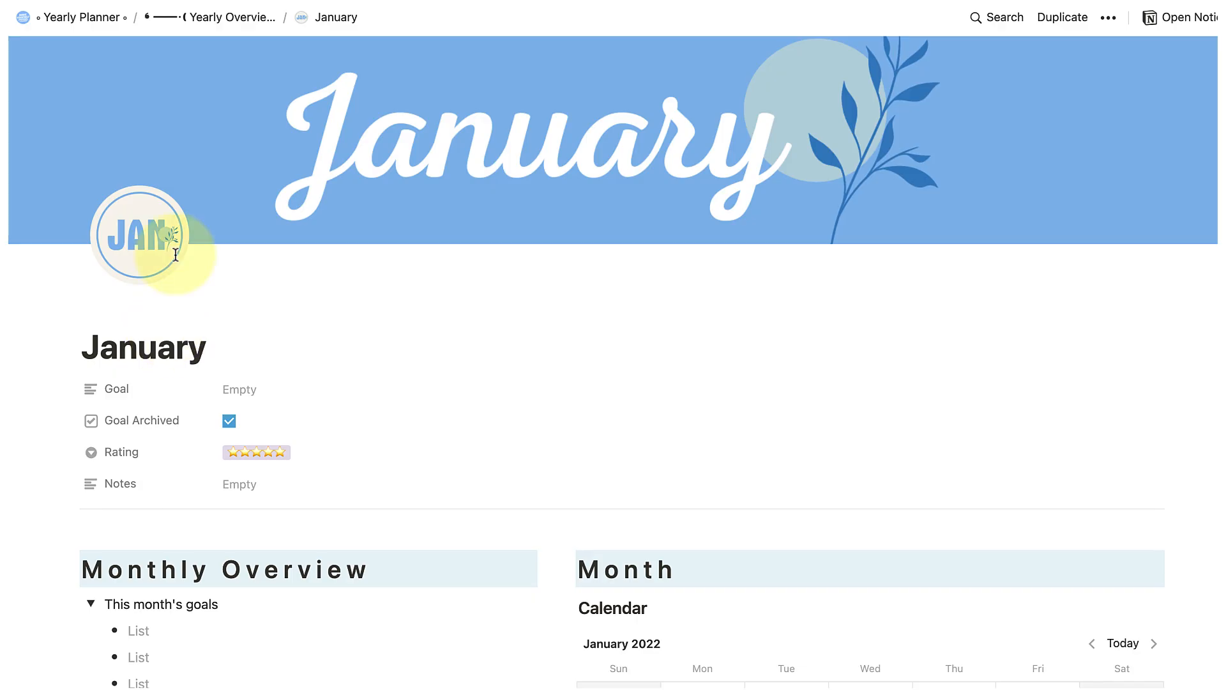
{"action": "scroll", "coordinate": [179, 249], "scroll_direction": "down", "scroll_amount": 5}
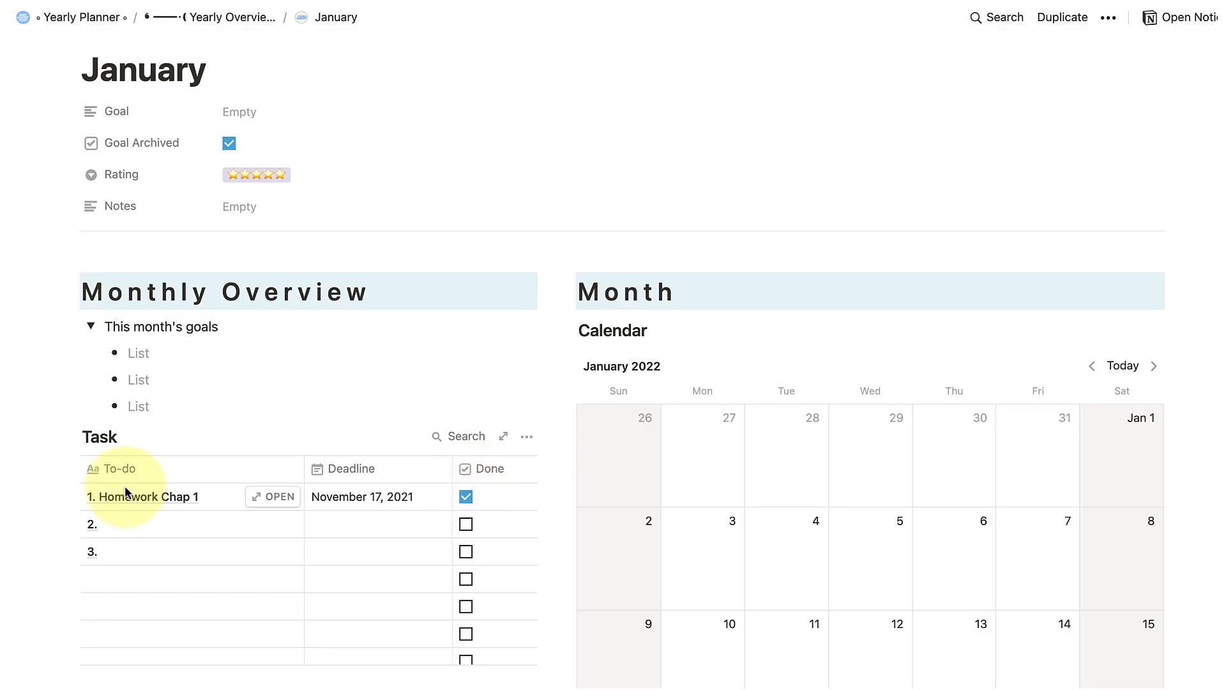
{"action": "left_click", "coordinate": [275, 499]}
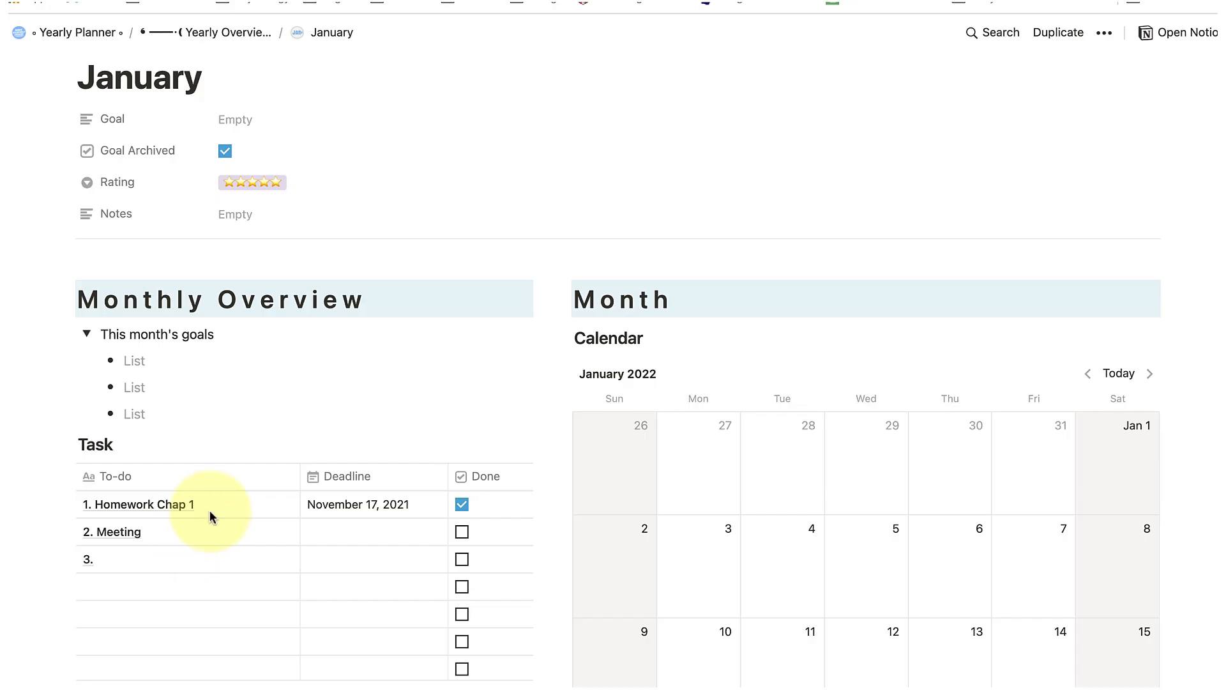
Step: Review the January page's monthly overview and advance its calendar through the following months
{"action": "scroll", "coordinate": [440, 369], "scroll_direction": "up", "scroll_amount": 5}
{"action": "scroll", "coordinate": [675, 491], "scroll_direction": "down", "scroll_amount": 8}
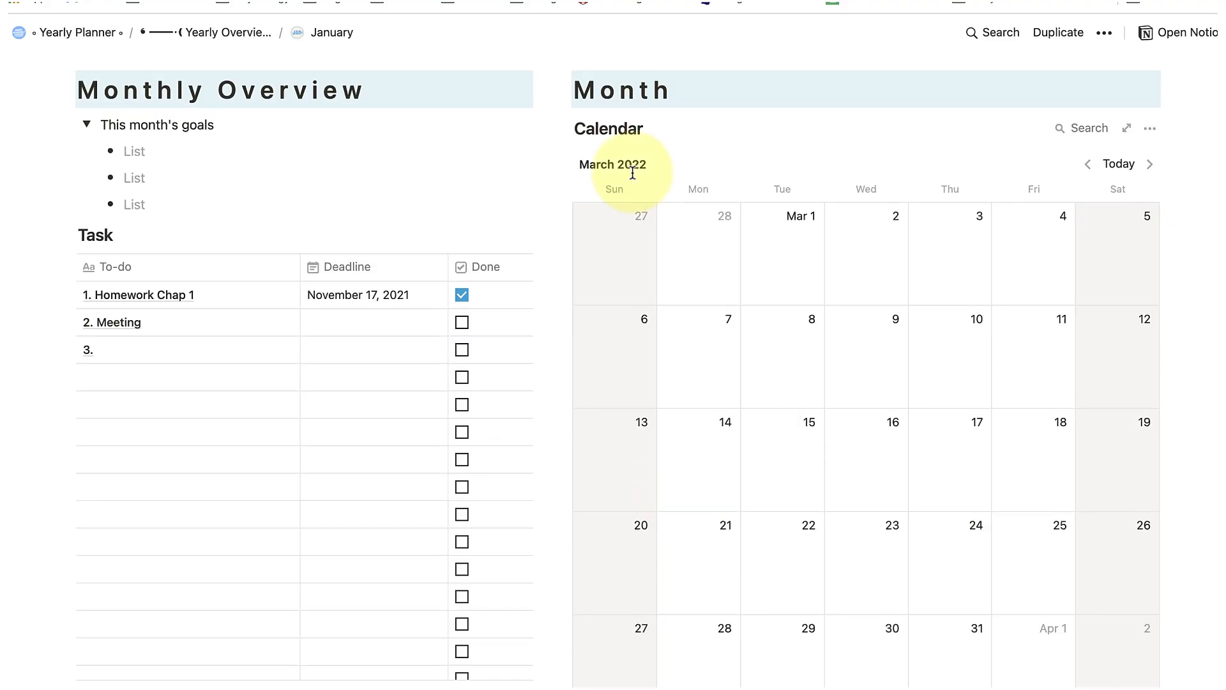
{"action": "left_click", "coordinate": [1149, 164]}
{"action": "left_click", "coordinate": [1150, 164]}
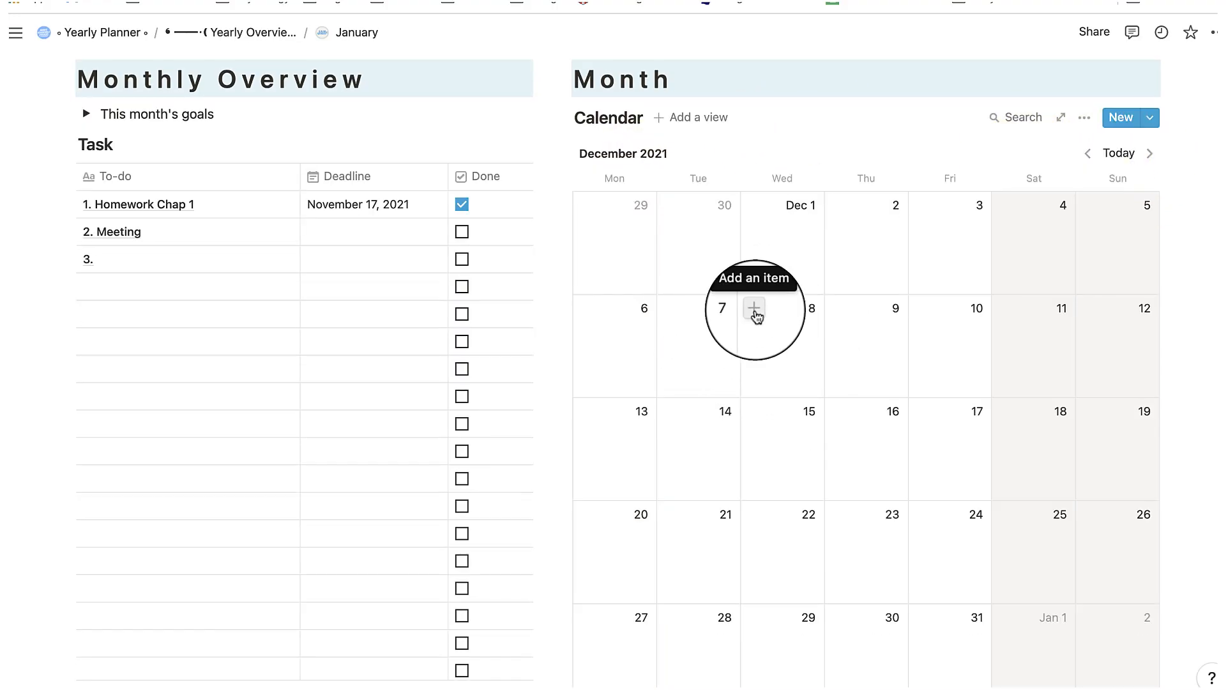
Step: Add an item named Meeting to December 8, 2021 in the month calendar
{"action": "left_click", "coordinate": [756, 312]}
{"action": "type", "text": "Mê"}
{"action": "key", "text": "Escape"}
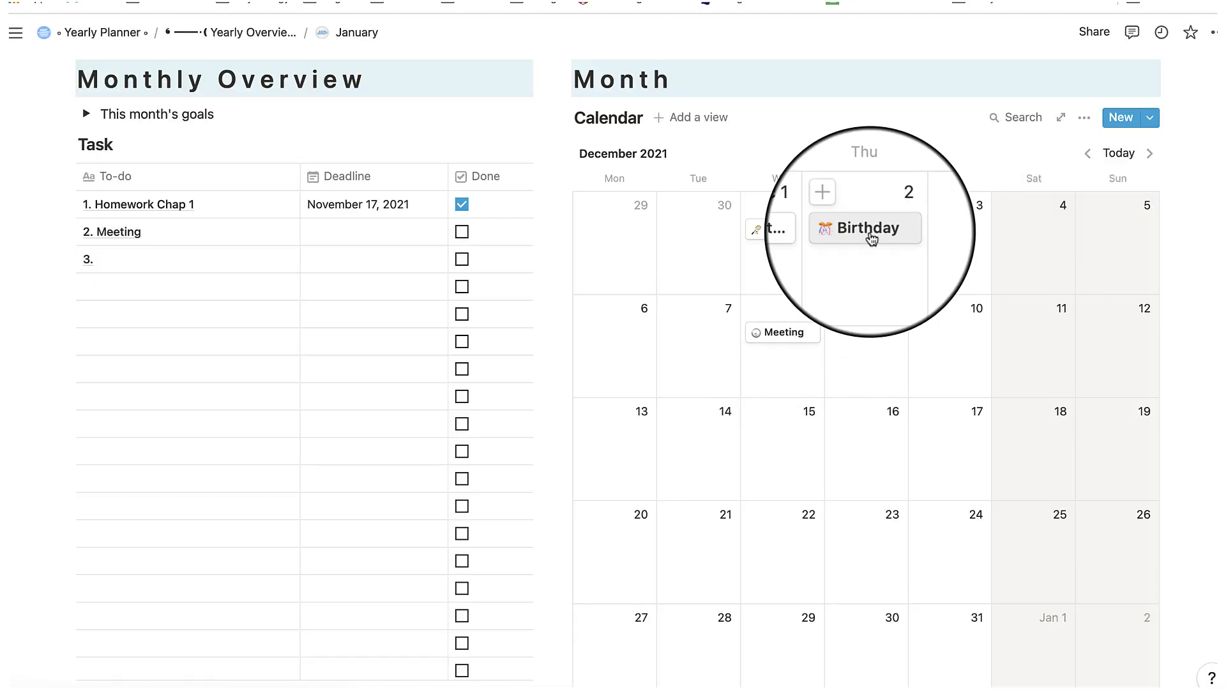
Step: Open the Birthday item on December 2, 2021 and look up the reminder command in its page body
{"action": "left_click", "coordinate": [869, 232]}
{"action": "left_click", "coordinate": [409, 461]}
{"action": "type", "text": "/remin"}
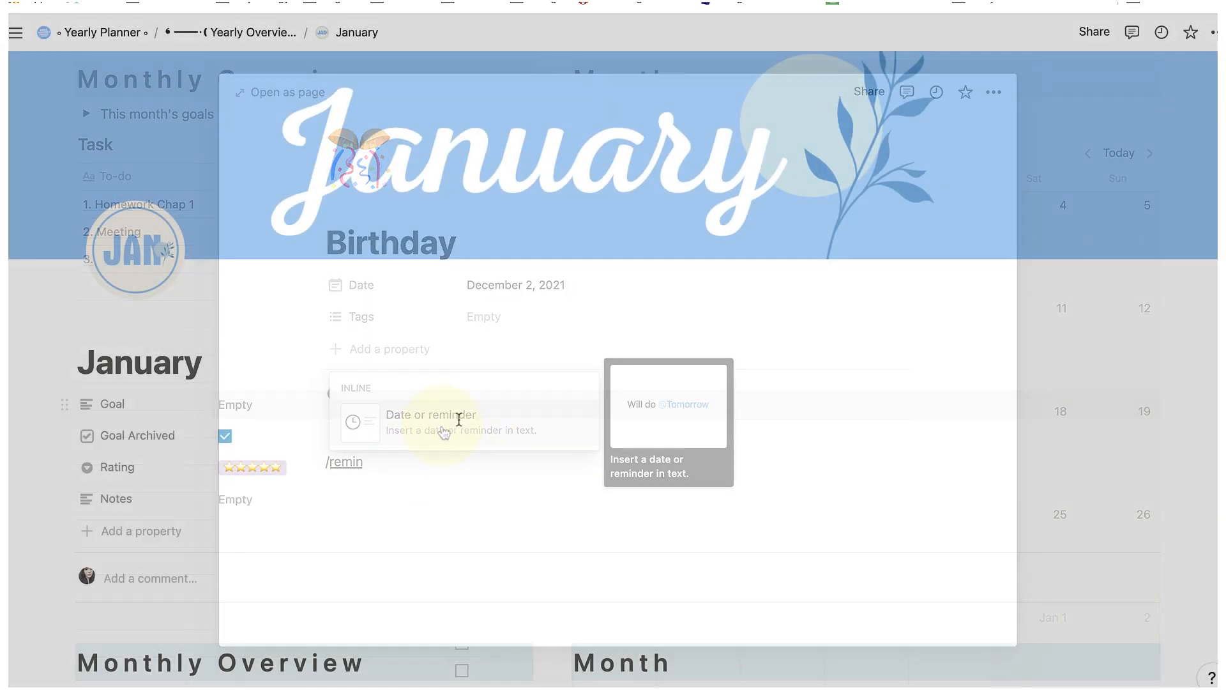
Step: Review the Week 1 page of the weekly planner and open the Rating property of the January page
{"action": "scroll", "coordinate": [416, 464], "scroll_direction": "down", "scroll_amount": 10}
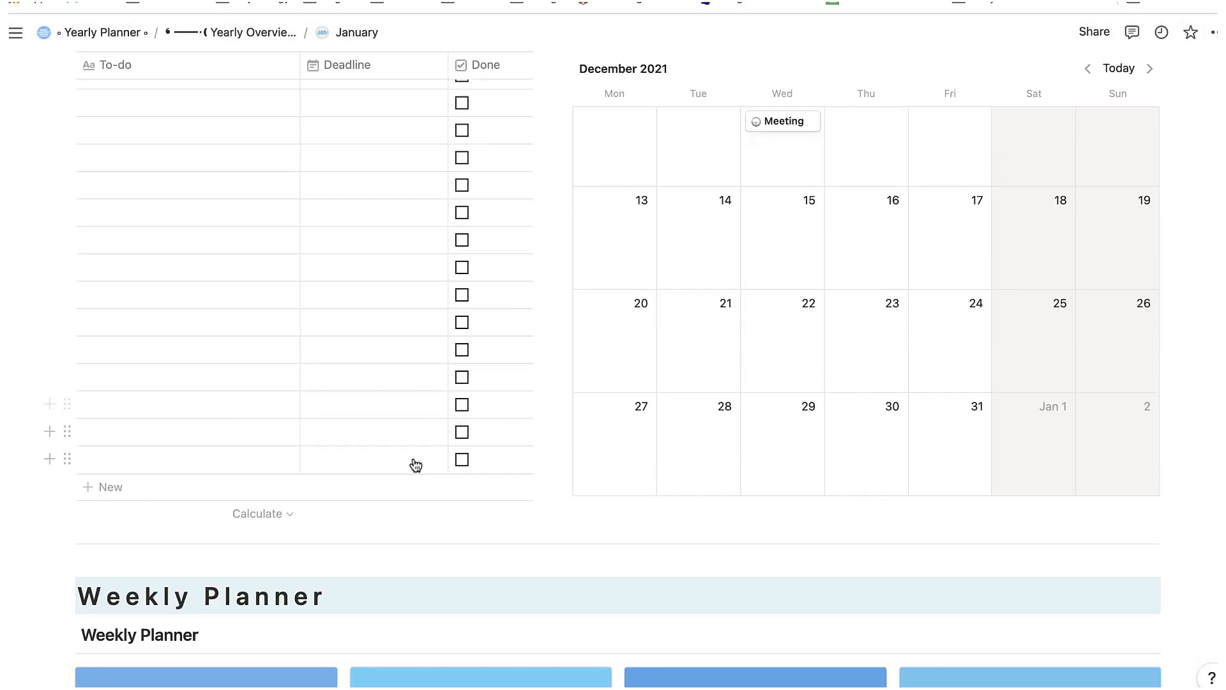
{"action": "scroll", "coordinate": [416, 464], "scroll_direction": "down", "scroll_amount": 5}
{"action": "left_click", "coordinate": [190, 462]}
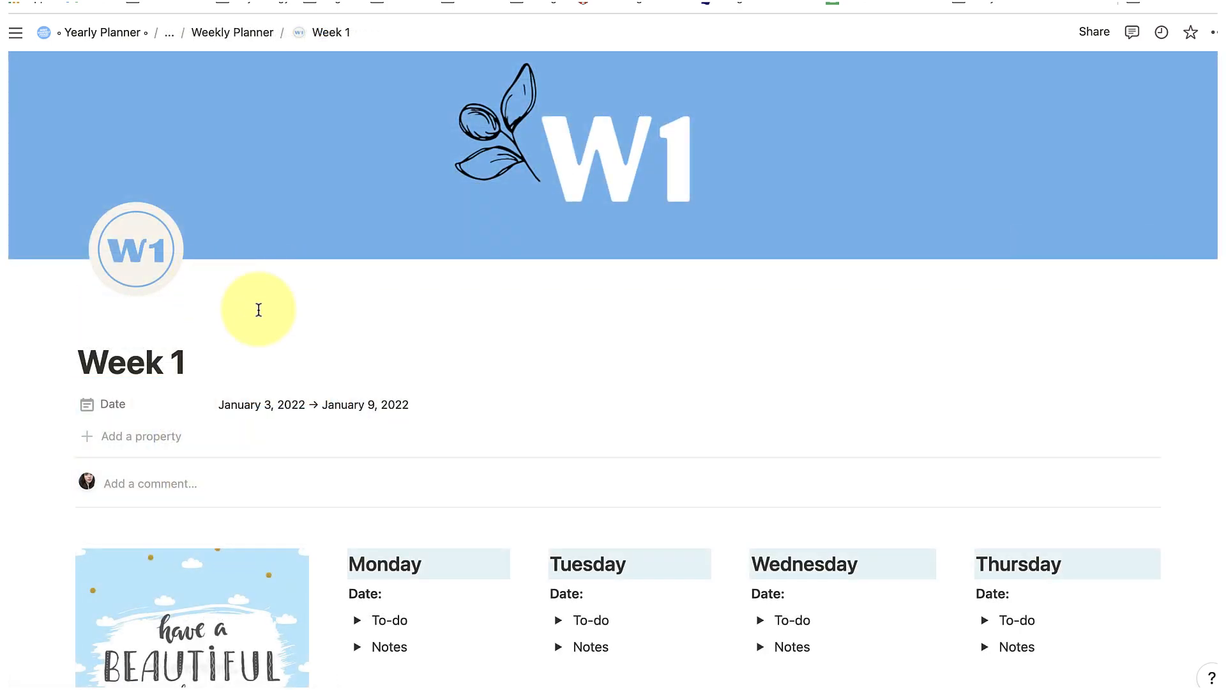
{"action": "scroll", "coordinate": [308, 365], "scroll_direction": "down", "scroll_amount": 5}
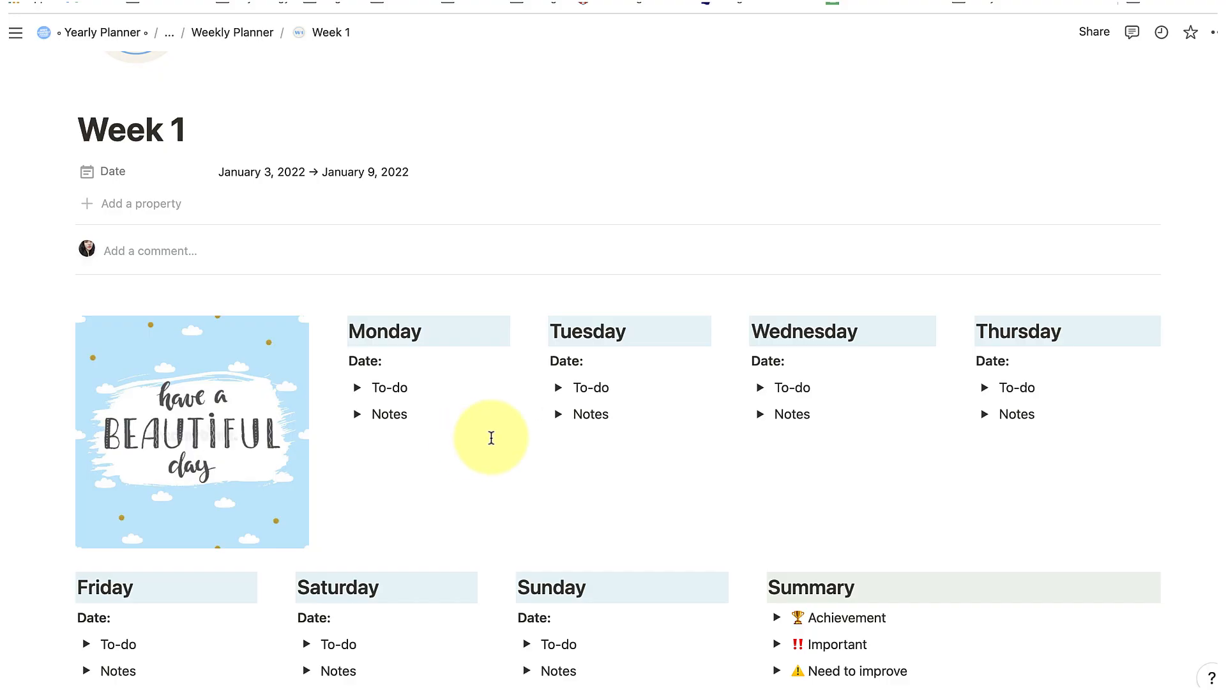
{"action": "scroll", "coordinate": [446, 542], "scroll_direction": "down", "scroll_amount": 3}
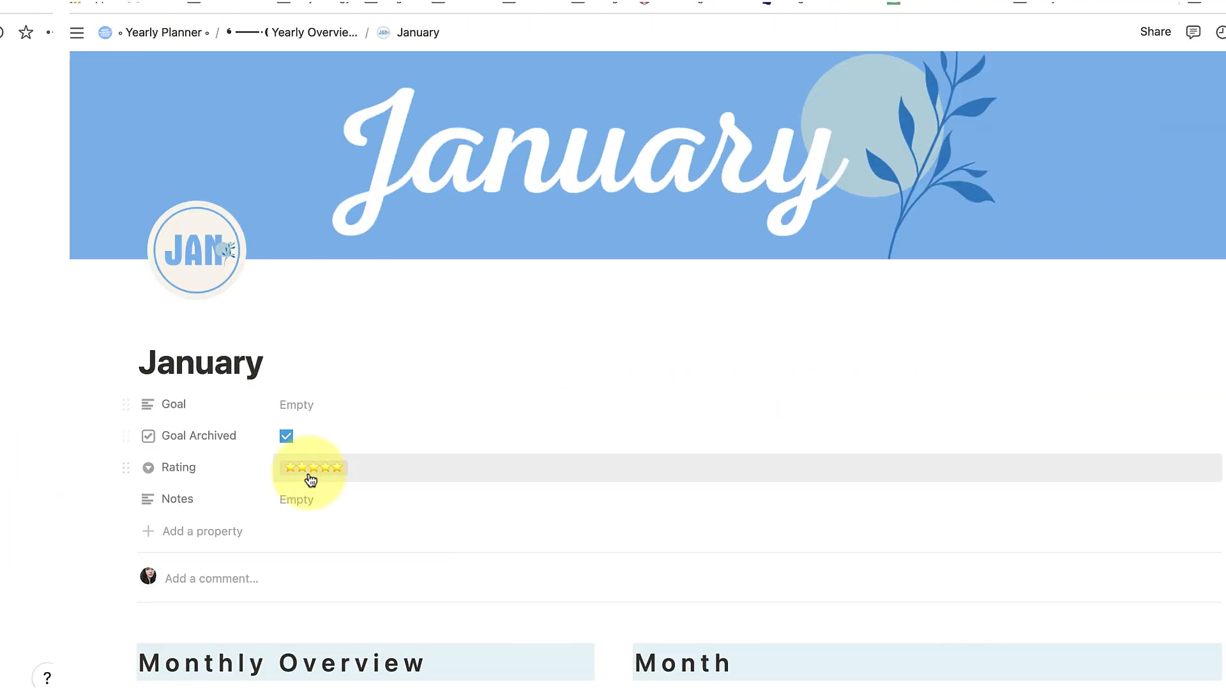
{"action": "left_click", "coordinate": [263, 471]}
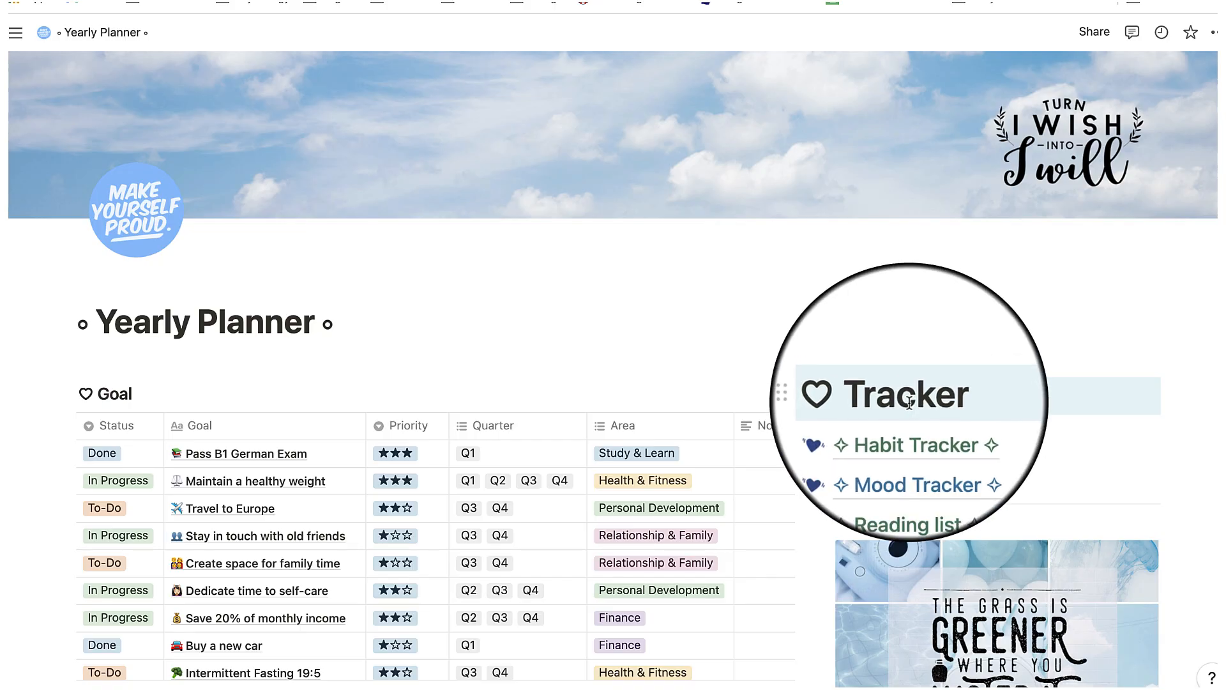
Step: Examine the daily habit table in the Habit Tracker and open the Mood Tracker from the Yearly Planner
{"action": "left_click", "coordinate": [911, 441]}
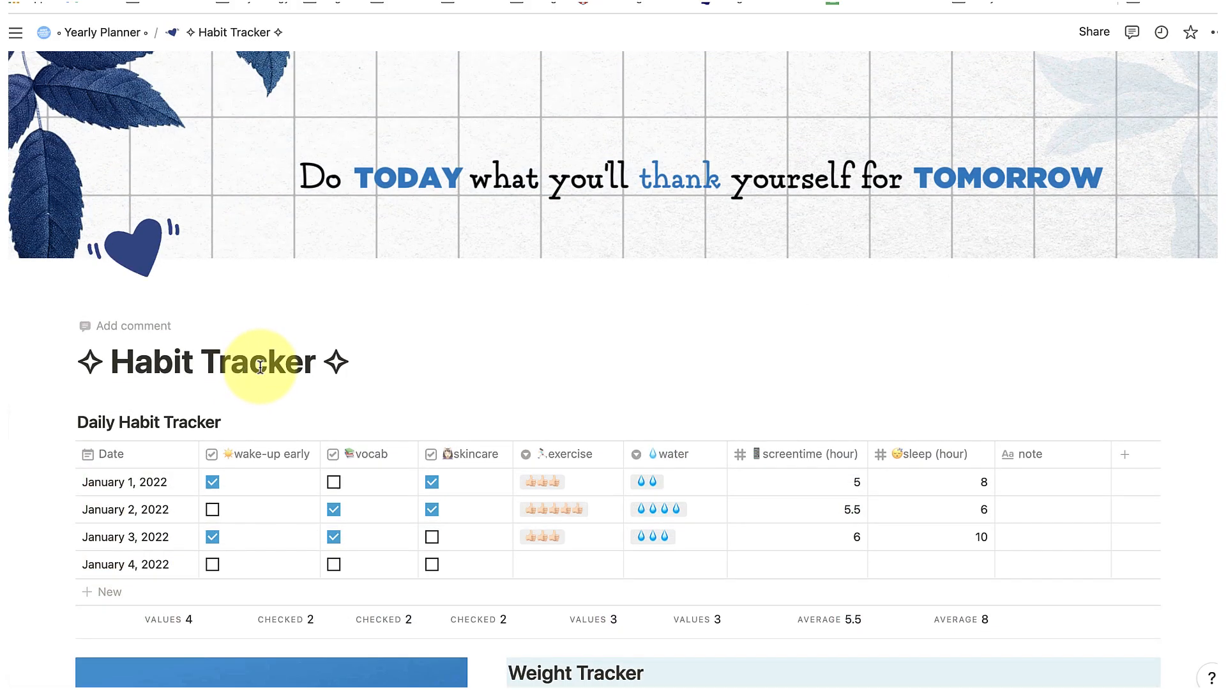
{"action": "scroll", "coordinate": [260, 366], "scroll_direction": "down", "scroll_amount": 2}
{"action": "scroll", "coordinate": [259, 366], "scroll_direction": "up", "scroll_amount": 2}
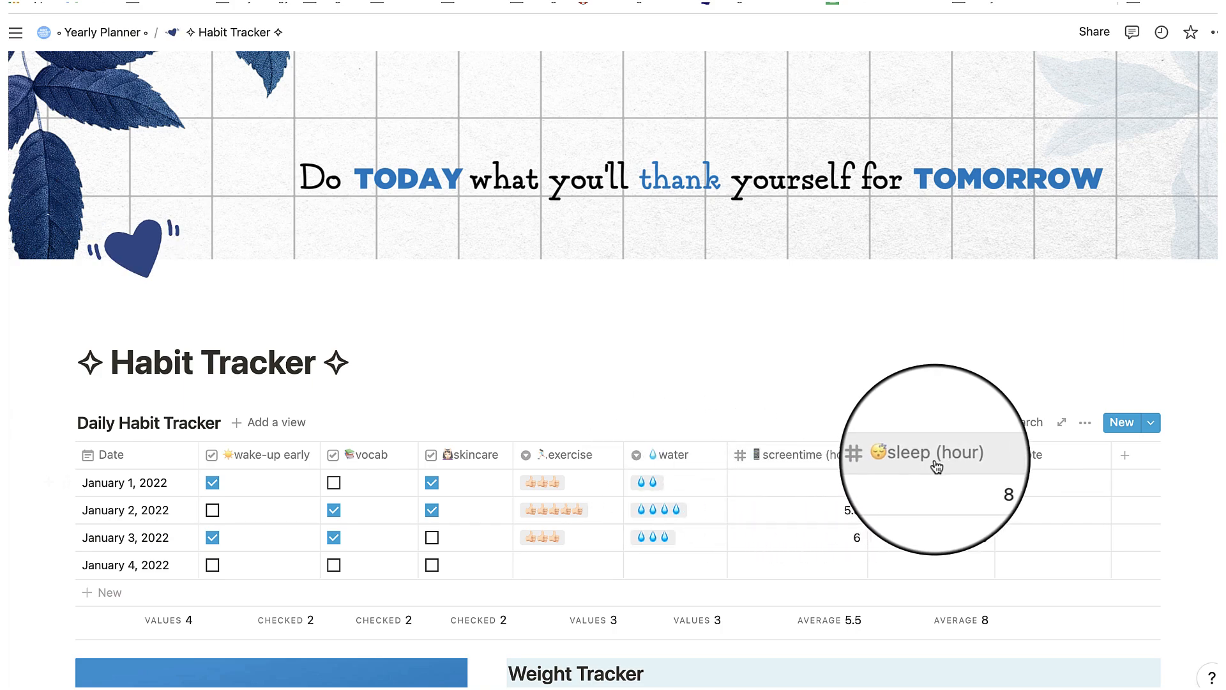
{"action": "scroll", "coordinate": [744, 525], "scroll_direction": "down", "scroll_amount": 7}
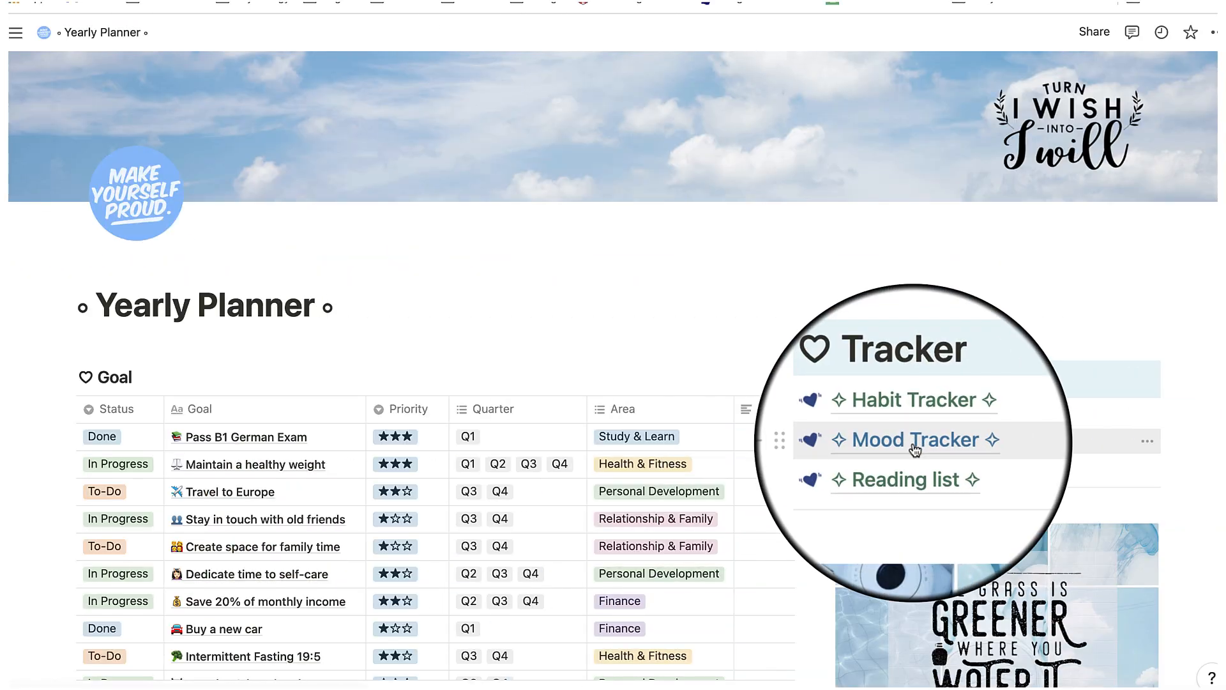
{"action": "left_click", "coordinate": [909, 441]}
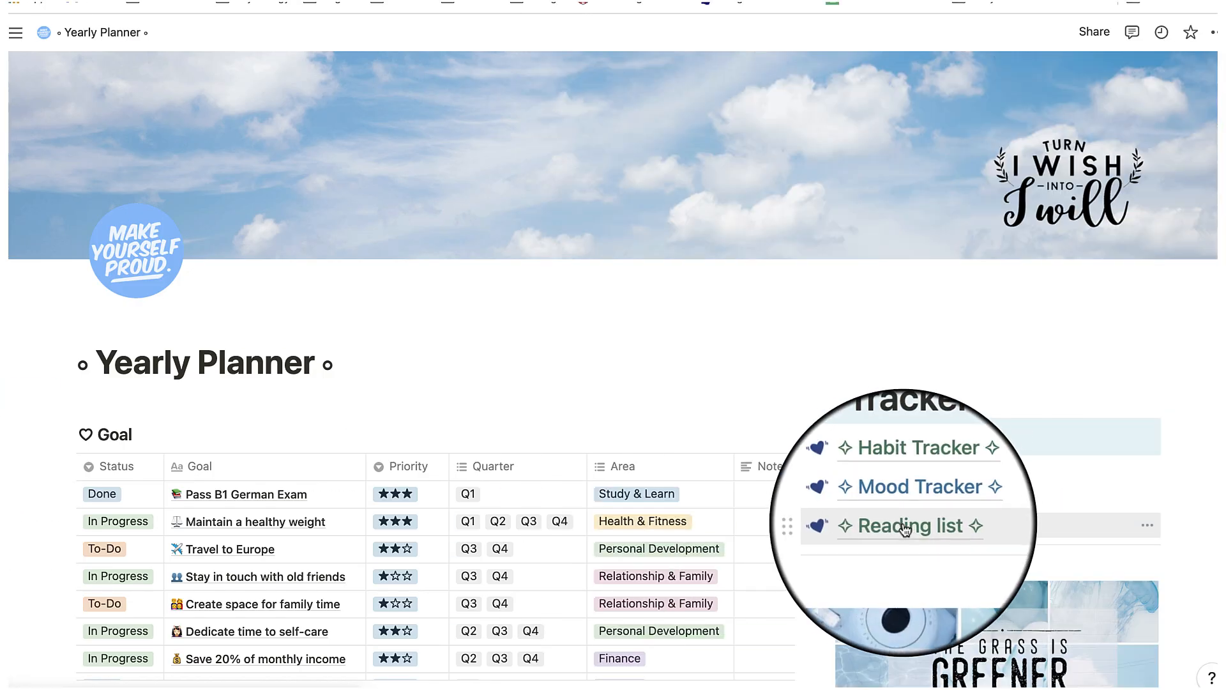
Step: Open the Reading list, review its table, and unfold Book 3 in the reading notes
{"action": "left_click", "coordinate": [910, 526]}
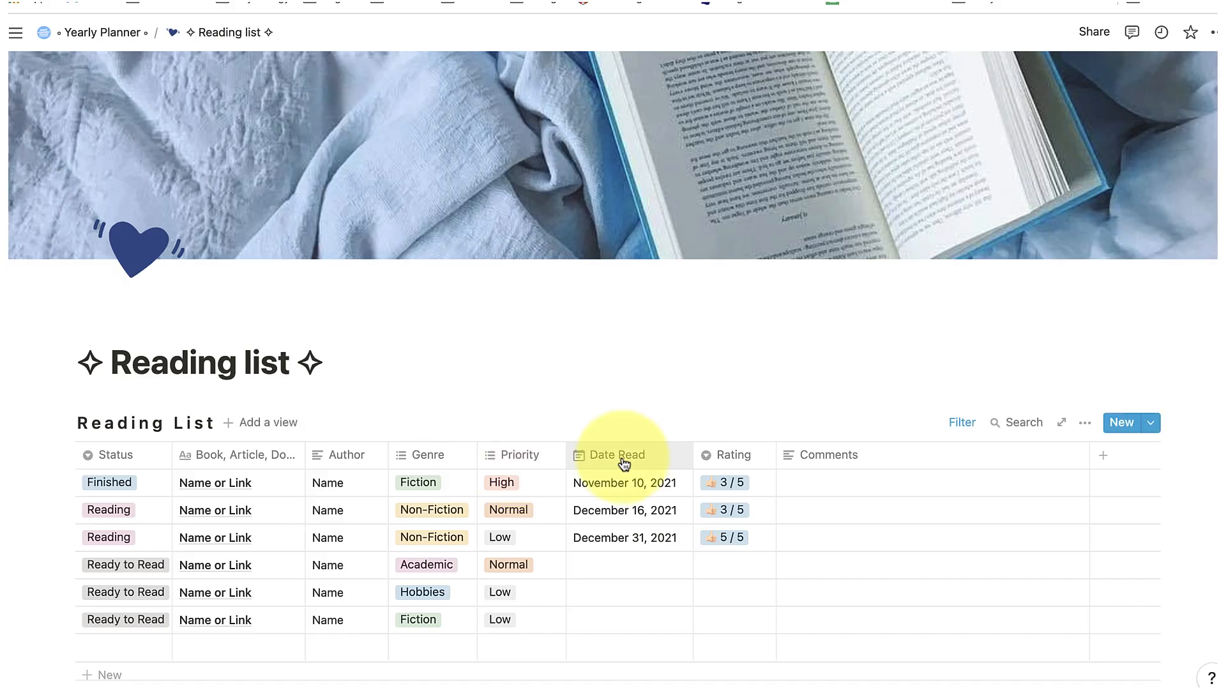
{"action": "scroll", "coordinate": [752, 479], "scroll_direction": "down", "scroll_amount": 7}
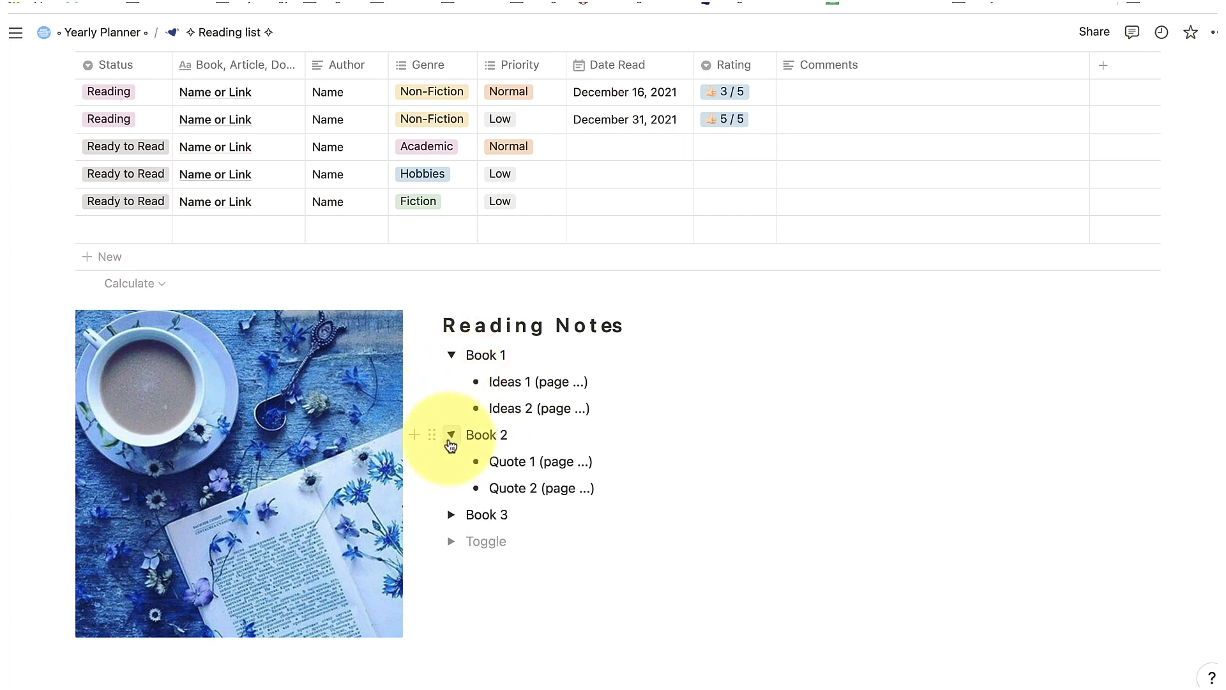
{"action": "left_click", "coordinate": [451, 514]}
{"action": "scroll", "coordinate": [527, 524], "scroll_direction": "up", "scroll_amount": 6}
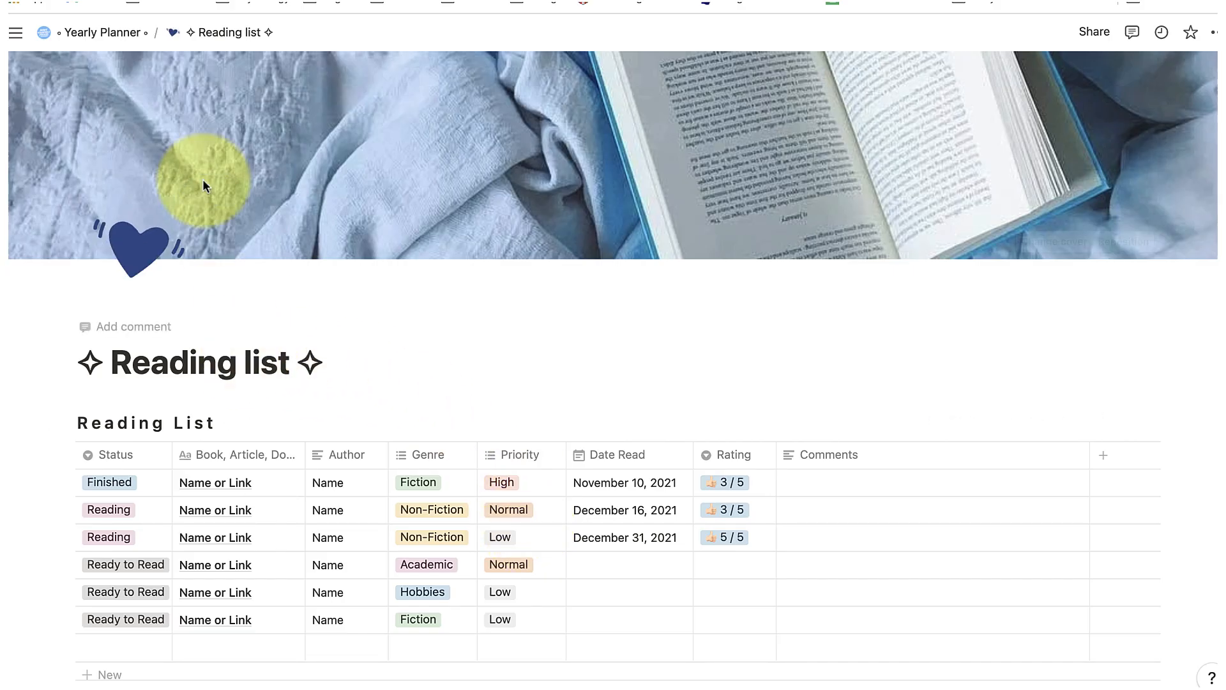
Step: Return to the Yearly Planner and view its Countdown, Weather and Yearly Overview sections
{"action": "left_click", "coordinate": [113, 33]}
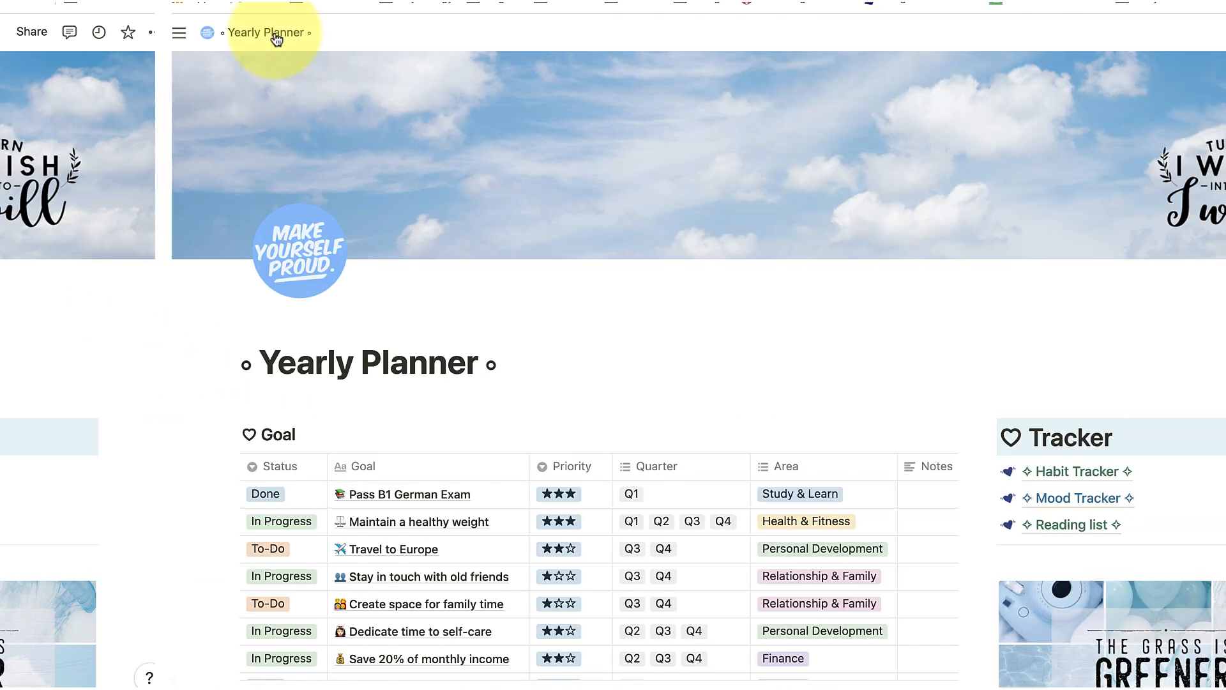
{"action": "scroll", "coordinate": [215, 228], "scroll_direction": "down", "scroll_amount": 2}
{"action": "scroll", "coordinate": [214, 228], "scroll_direction": "down", "scroll_amount": 10}
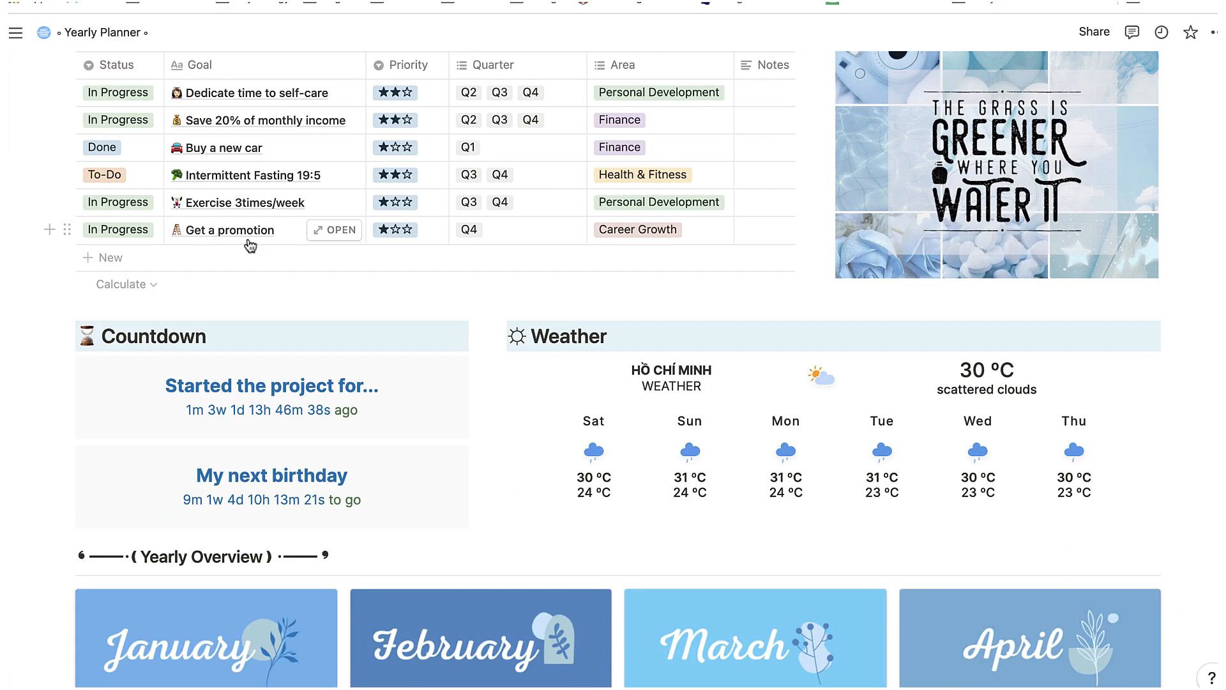
Step: Review the Weather and Countdown widgets and the monthly gallery in the Yearly Overview
{"action": "left_click", "coordinate": [564, 337]}
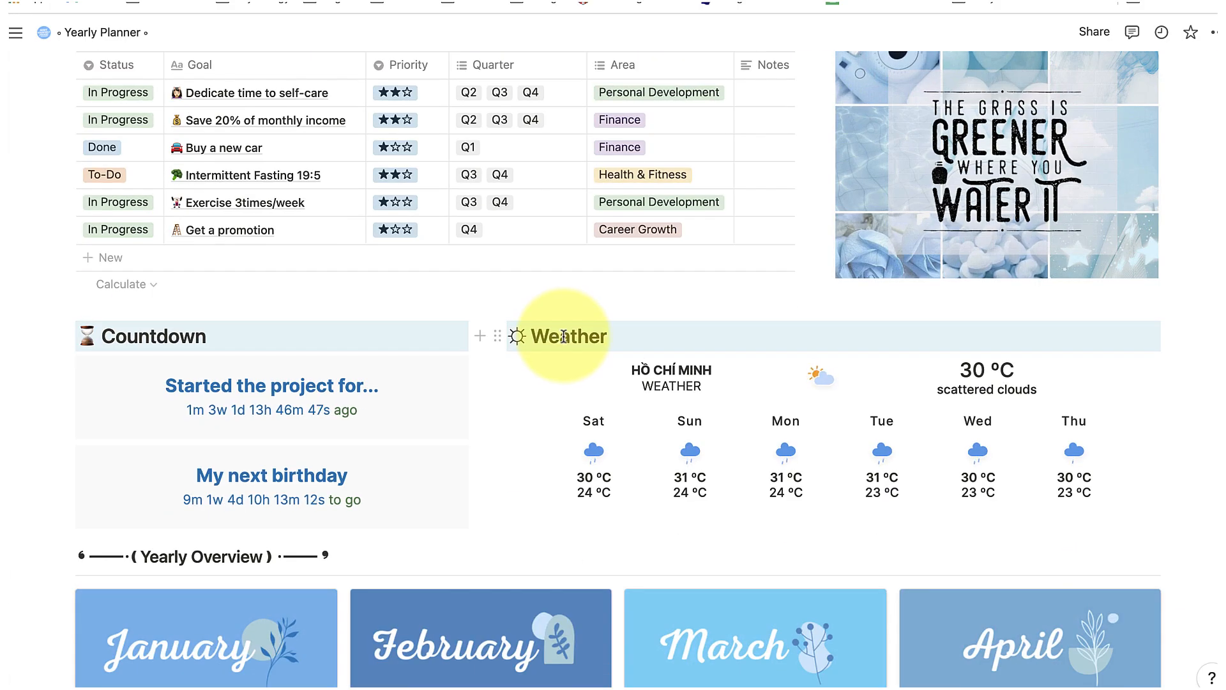
{"action": "mouse_move", "coordinate": [676, 376]}
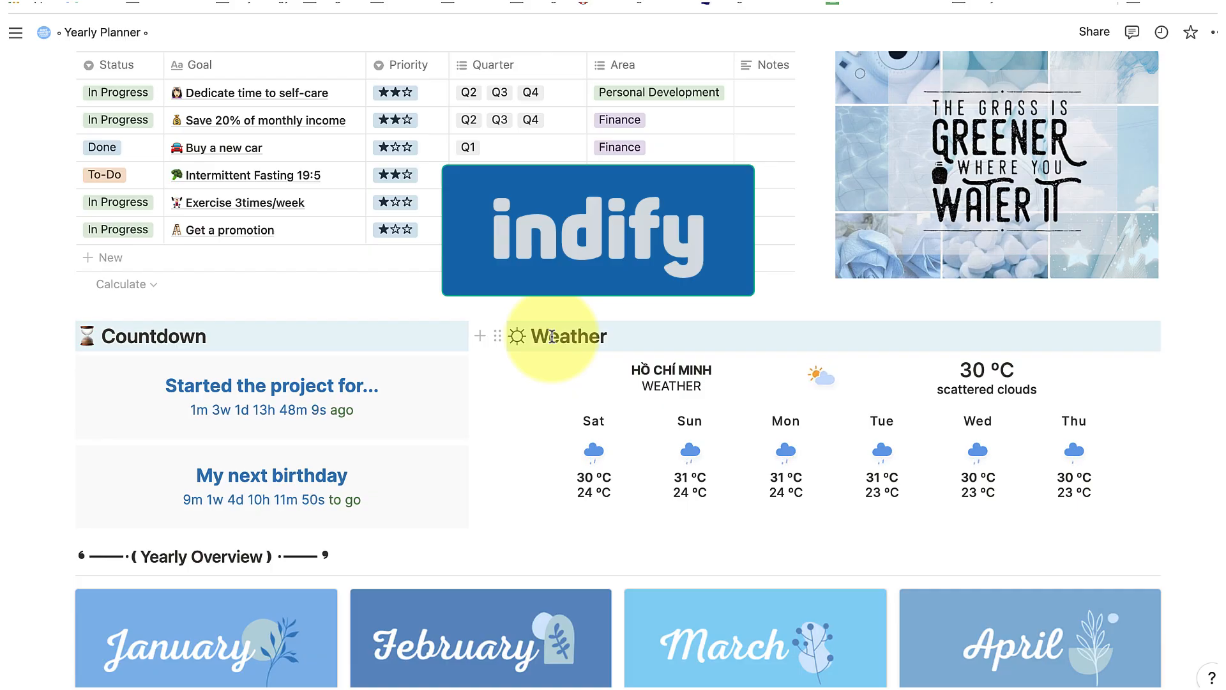
{"action": "scroll", "coordinate": [364, 181], "scroll_direction": "down", "scroll_amount": 3}
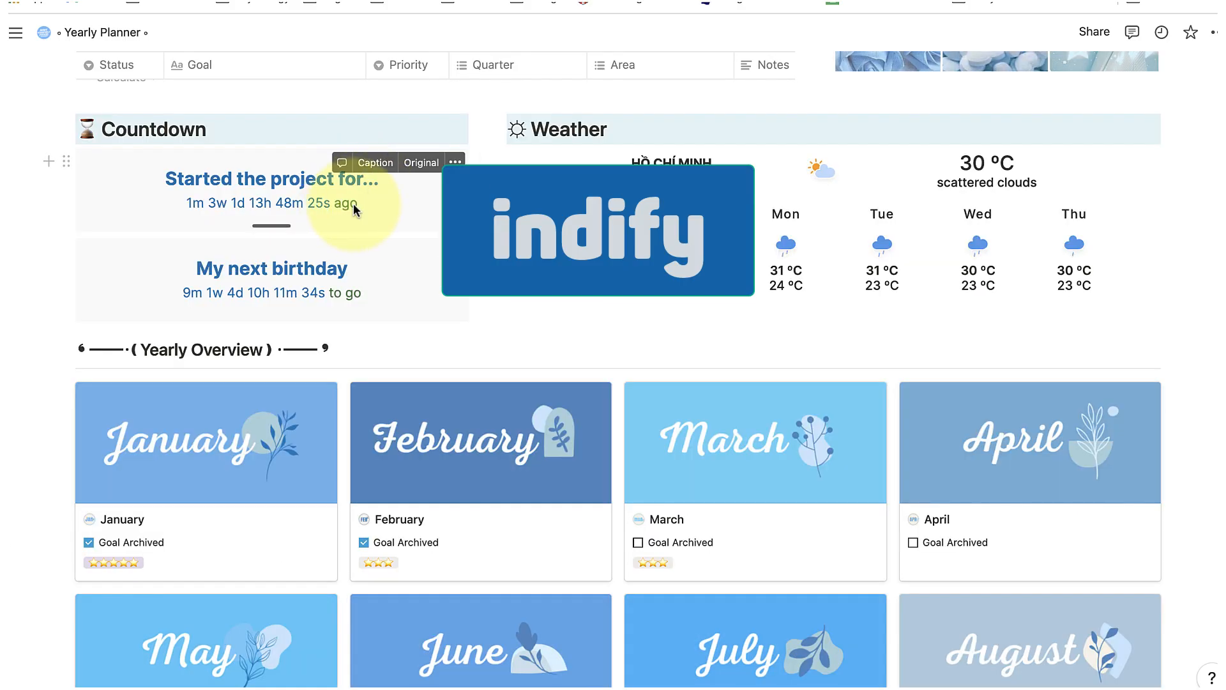
{"action": "scroll", "coordinate": [470, 402], "scroll_direction": "down", "scroll_amount": 5}
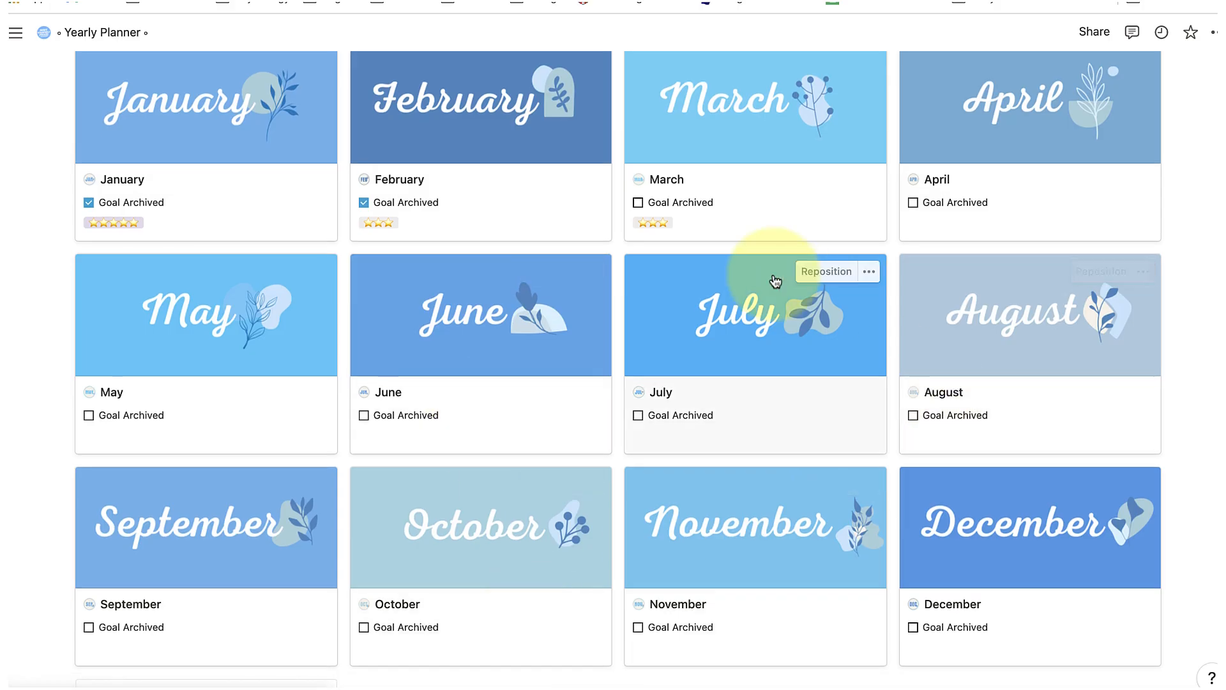
{"action": "scroll", "coordinate": [775, 280], "scroll_direction": "up", "scroll_amount": 2}
{"action": "scroll", "coordinate": [774, 281], "scroll_direction": "up", "scroll_amount": 5}
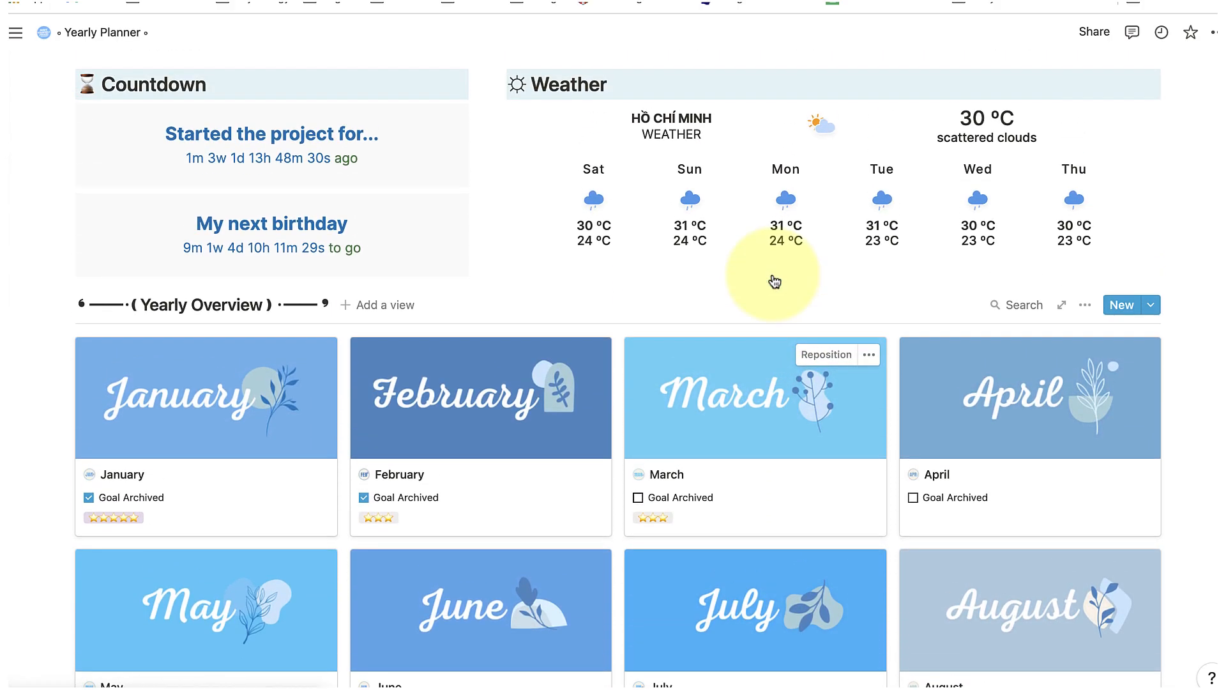
{"action": "scroll", "coordinate": [773, 276], "scroll_direction": "up", "scroll_amount": 4}
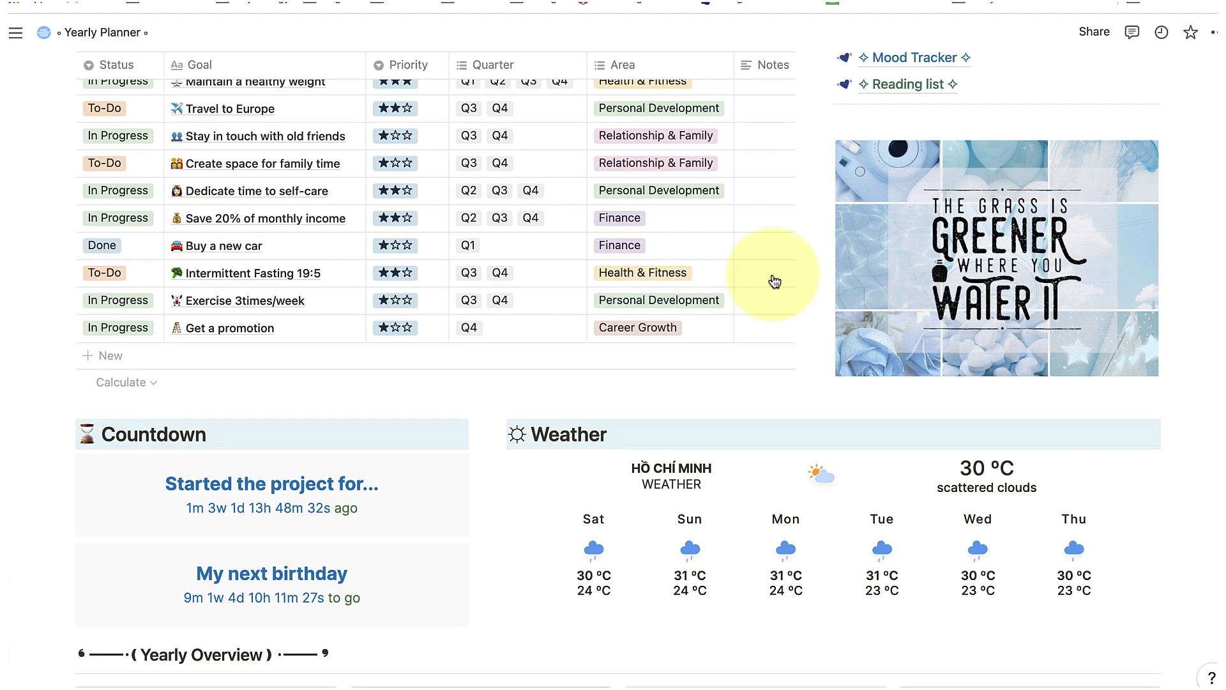
Step: Duplicate the shared Yearly Planner template into the personal Notion workspace
{"action": "scroll", "coordinate": [772, 274], "scroll_direction": "up", "scroll_amount": 4}
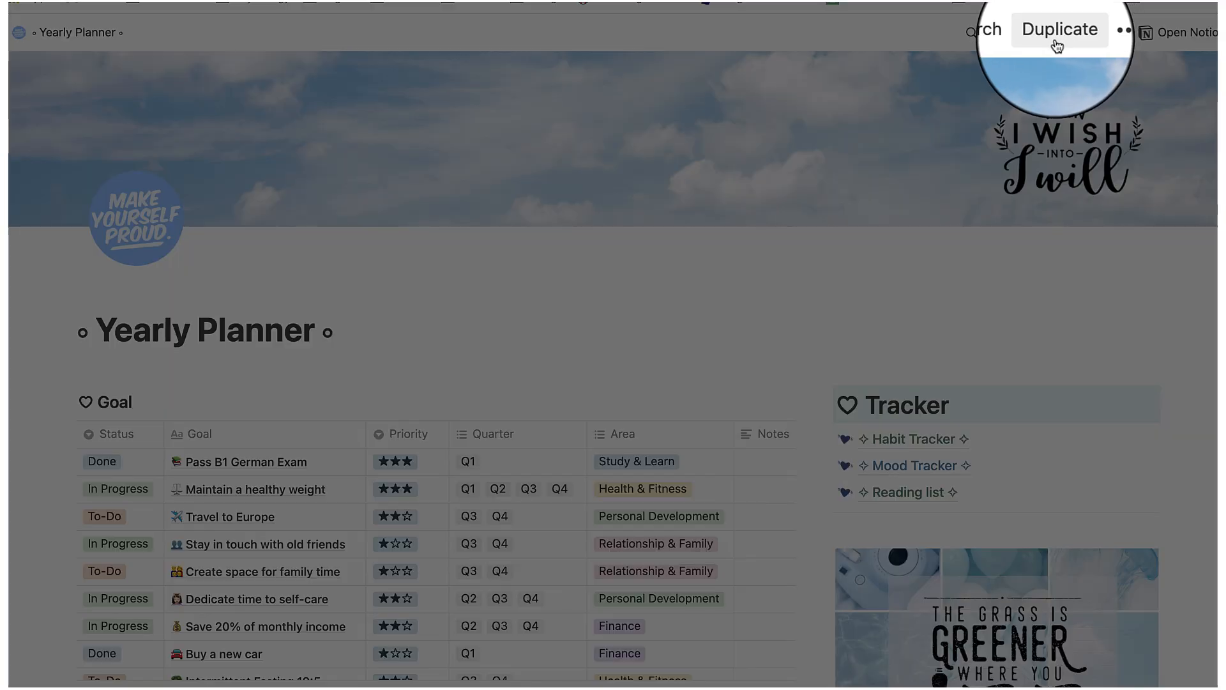
{"action": "left_click", "coordinate": [1057, 47]}
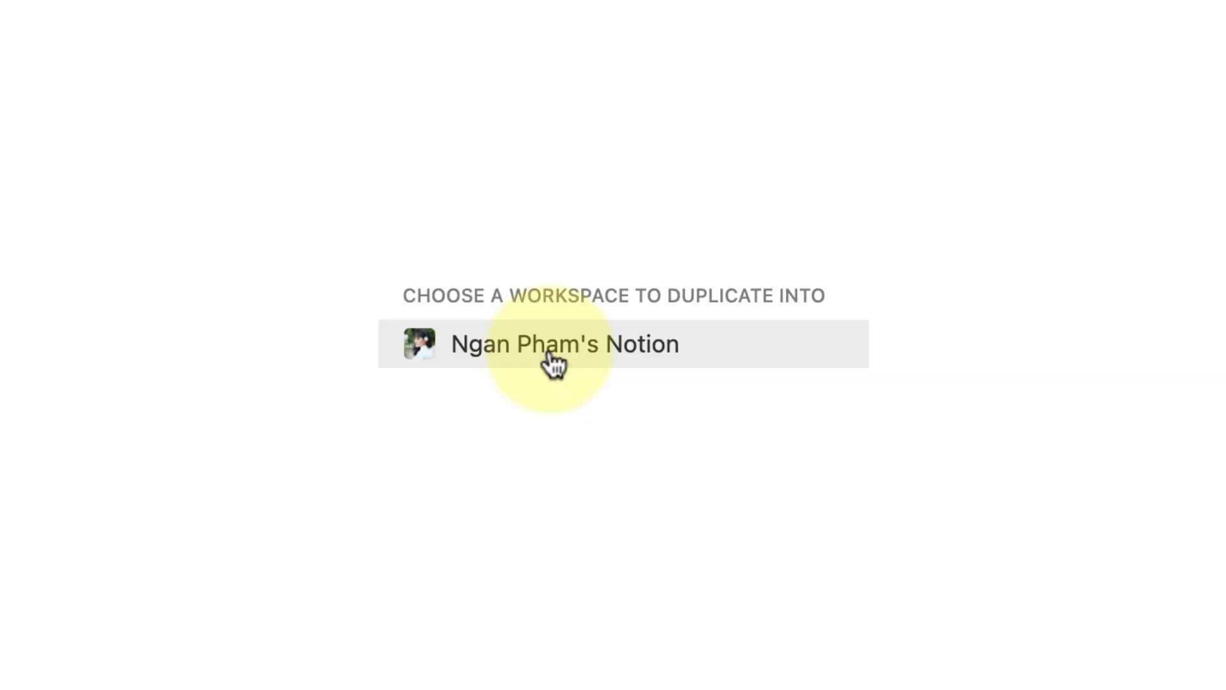
{"action": "left_click", "coordinate": [557, 366]}
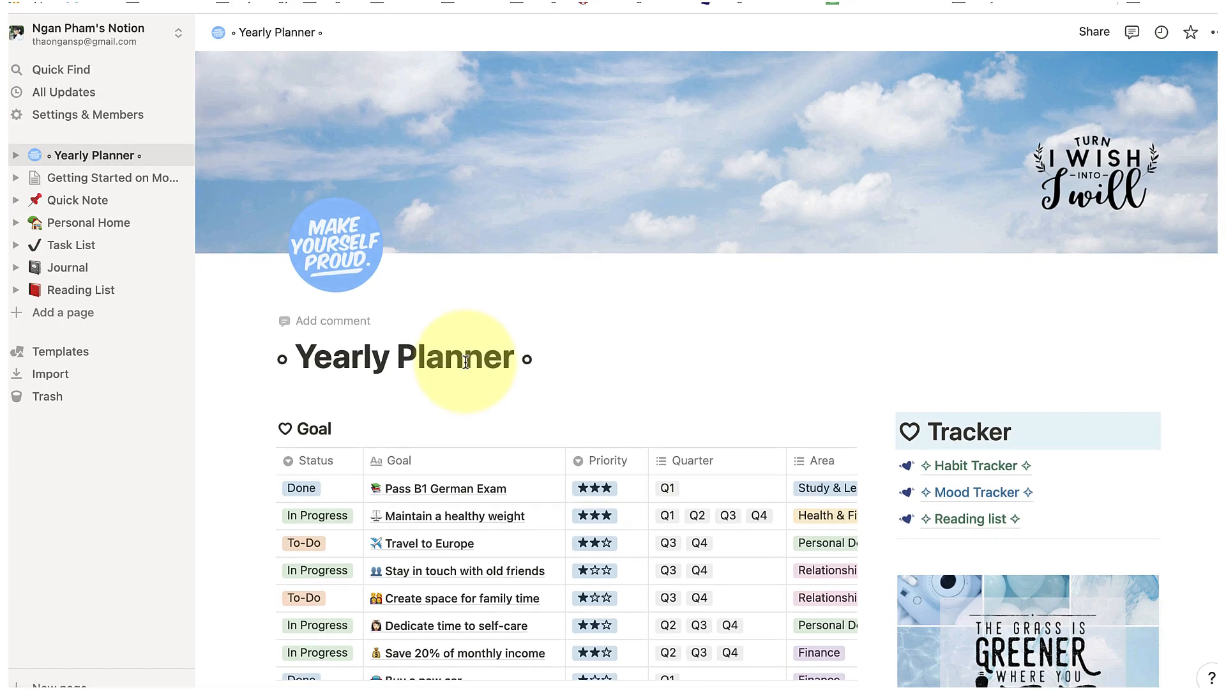
Step: Look through the duplicated Yearly Planner from its Goal table to the December card in the Yearly Overview
{"action": "scroll", "coordinate": [466, 362], "scroll_direction": "down", "scroll_amount": 2}
{"action": "scroll", "coordinate": [466, 362], "scroll_direction": "down", "scroll_amount": 10}
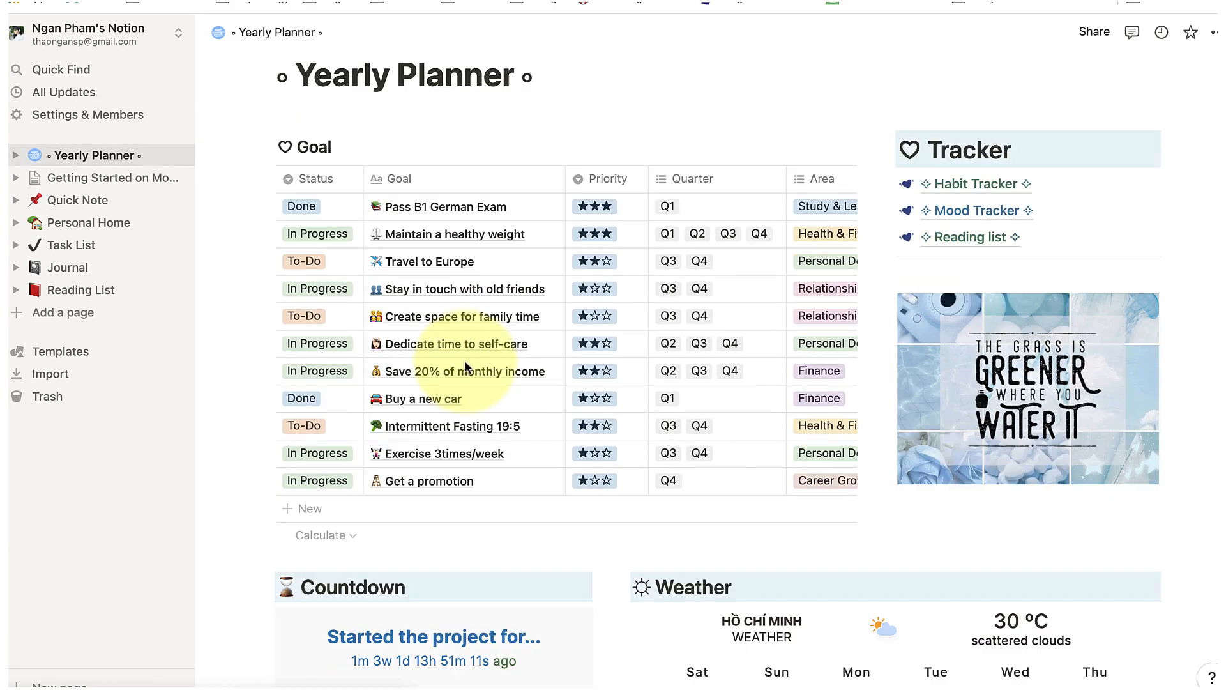
{"action": "scroll", "coordinate": [465, 362], "scroll_direction": "down", "scroll_amount": 8}
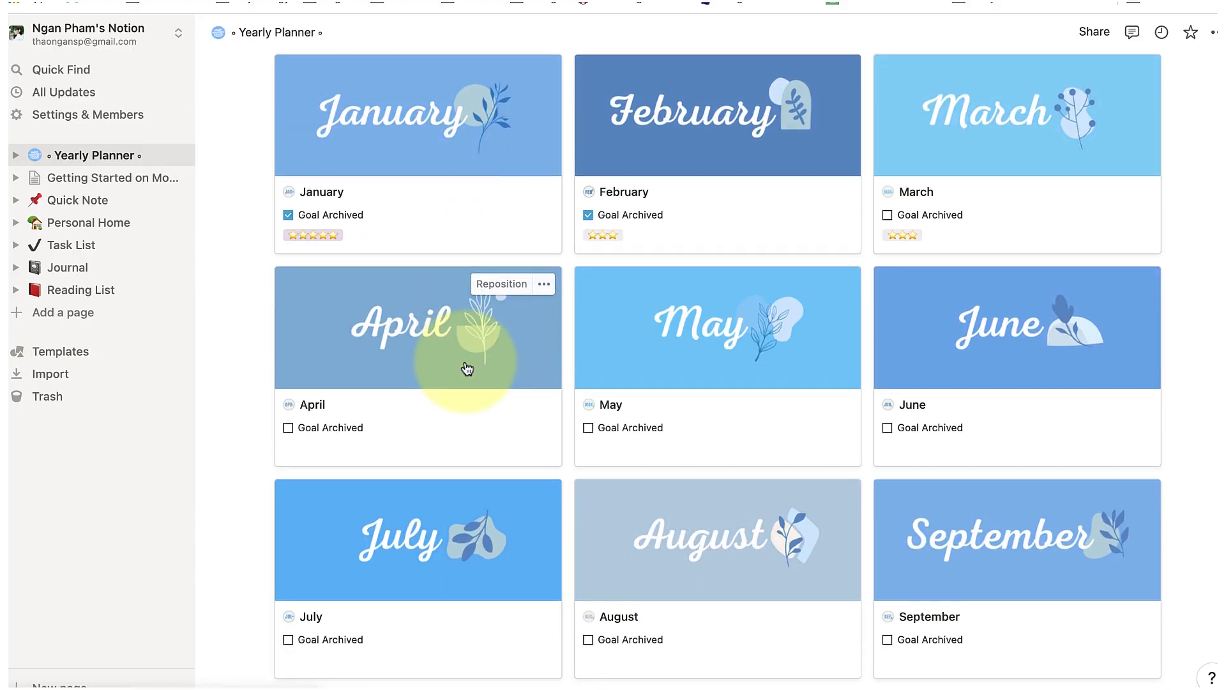
{"action": "scroll", "coordinate": [466, 369], "scroll_direction": "down", "scroll_amount": 4}
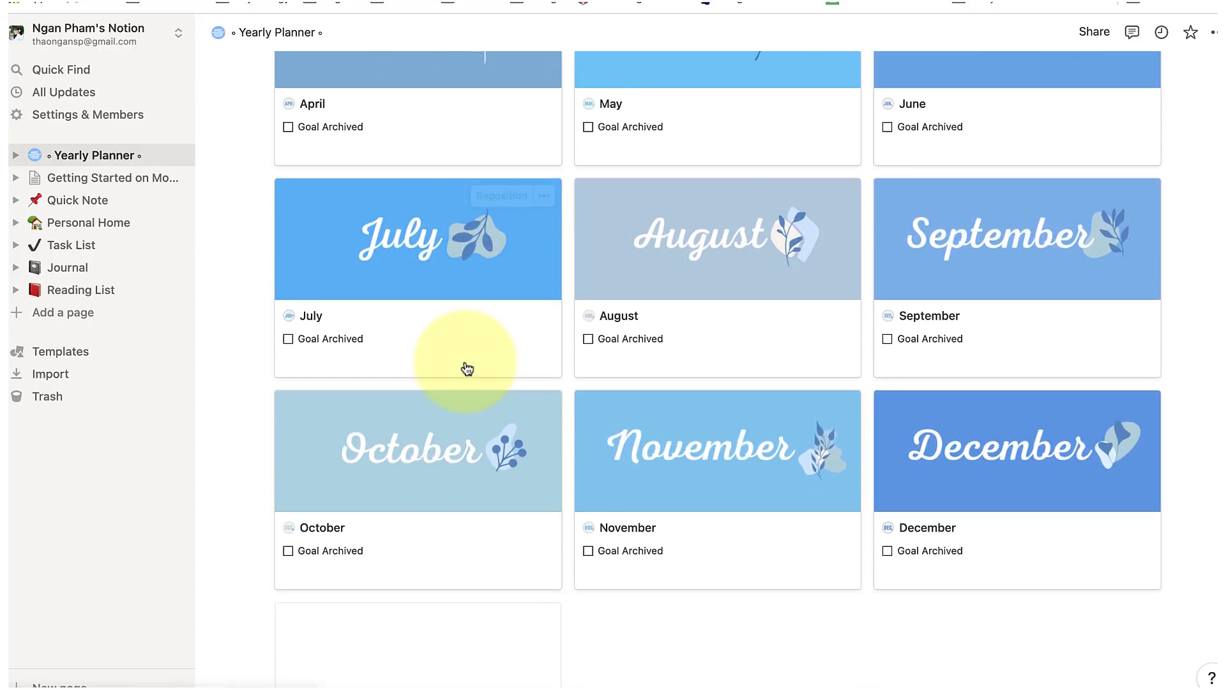
{"action": "scroll", "coordinate": [467, 368], "scroll_direction": "up", "scroll_amount": 4}
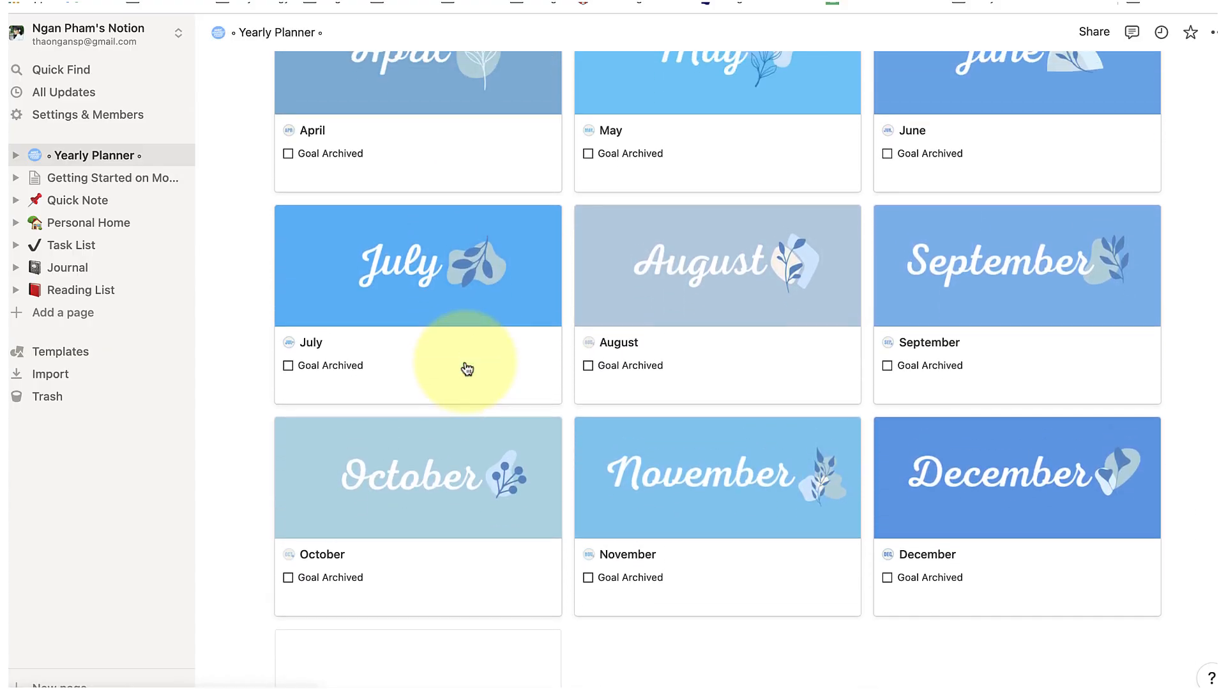
{"action": "scroll", "coordinate": [466, 368], "scroll_direction": "up", "scroll_amount": 4}
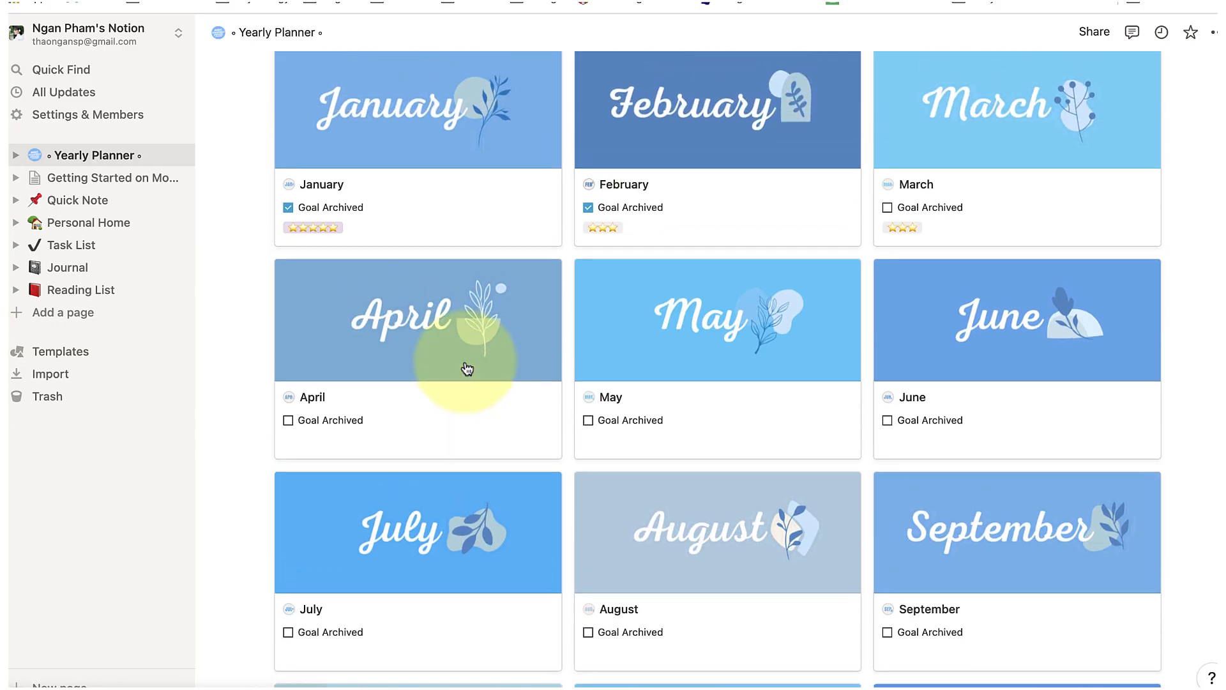
{"action": "scroll", "coordinate": [452, 275], "scroll_direction": "up", "scroll_amount": 3}
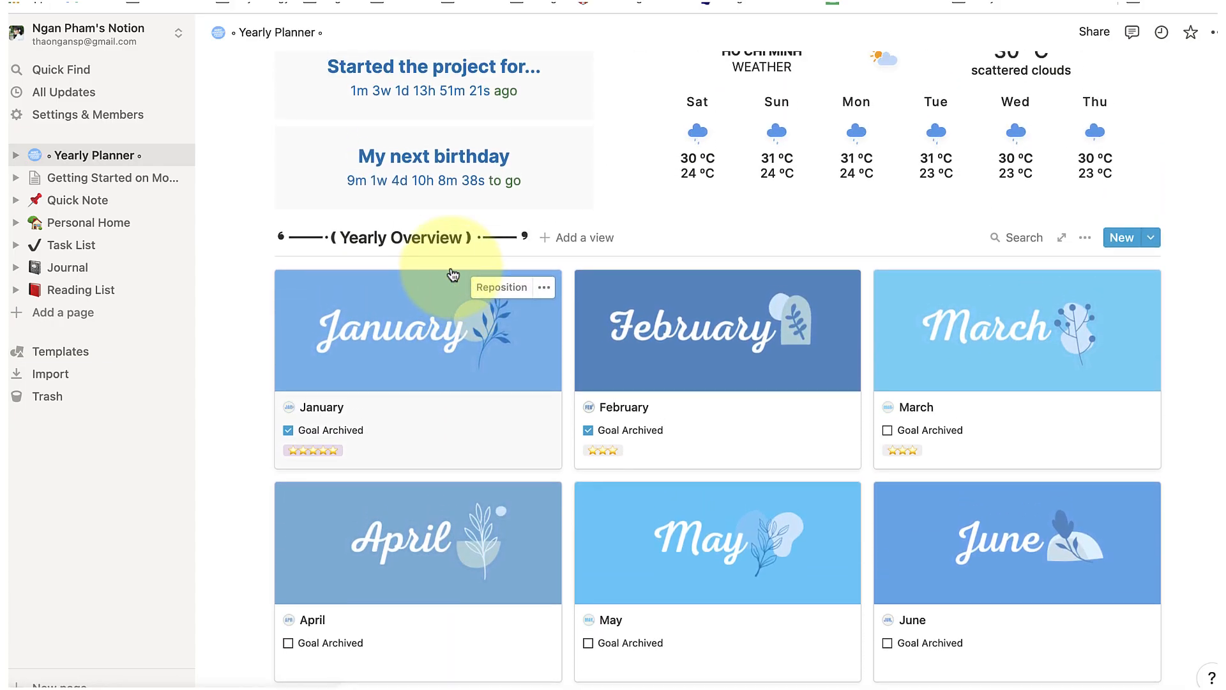
Step: Open the January page, view its Weekly Planner section, and open Week 1
{"action": "left_click", "coordinate": [512, 354]}
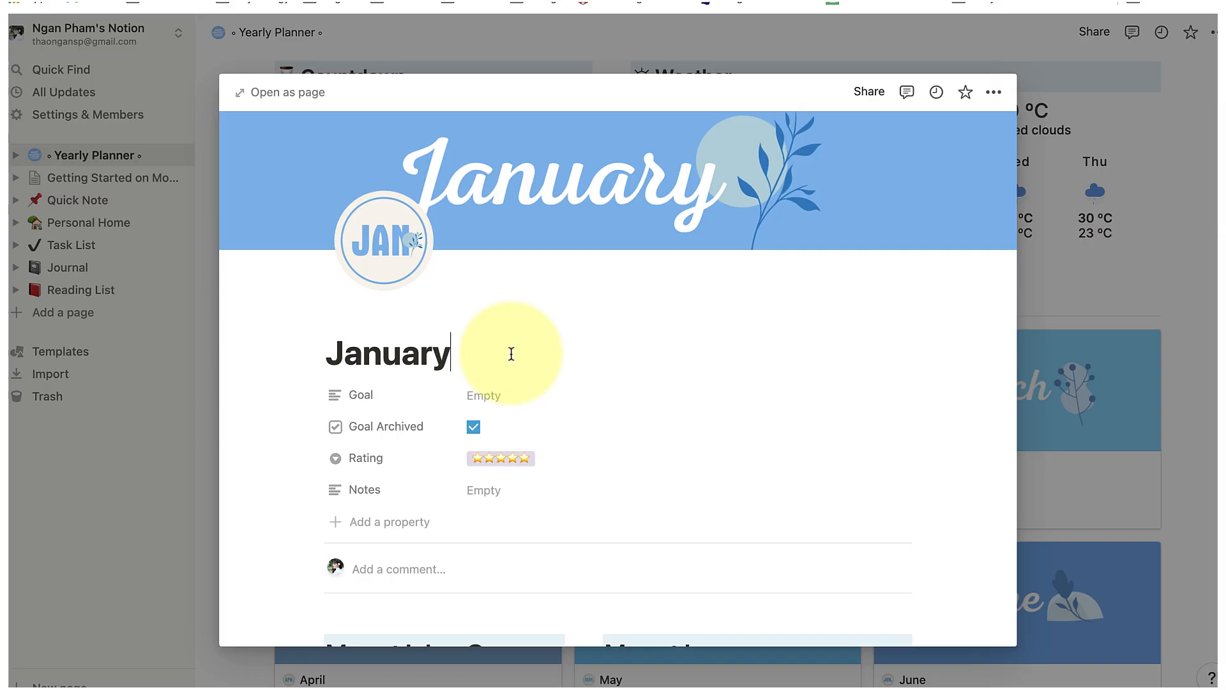
{"action": "scroll", "coordinate": [502, 409], "scroll_direction": "down", "scroll_amount": 10}
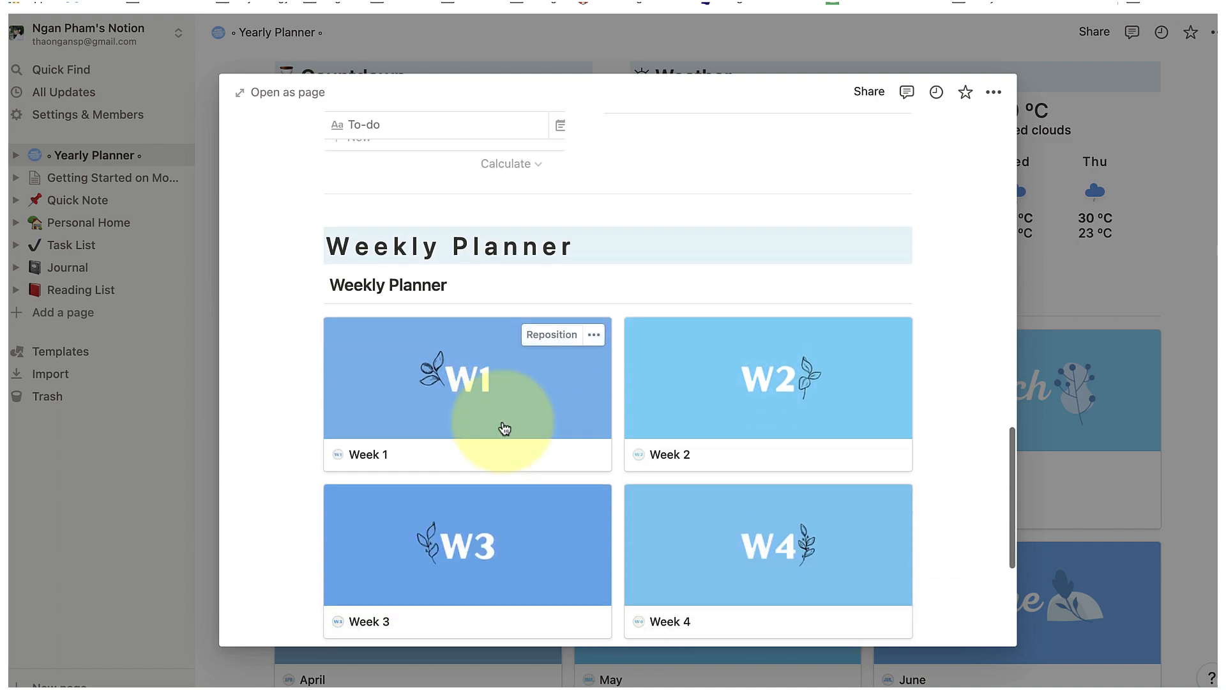
{"action": "scroll", "coordinate": [504, 426], "scroll_direction": "down", "scroll_amount": 2}
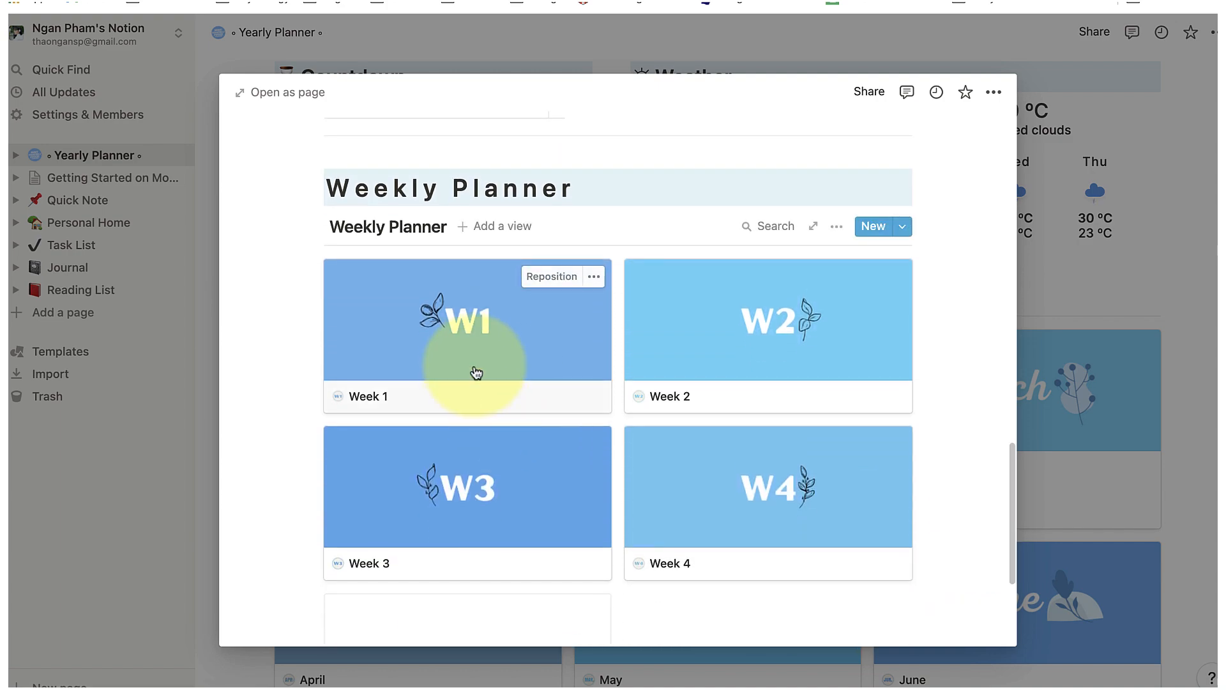
{"action": "left_click", "coordinate": [451, 343]}
{"action": "scroll", "coordinate": [472, 485], "scroll_direction": "down", "scroll_amount": 4}
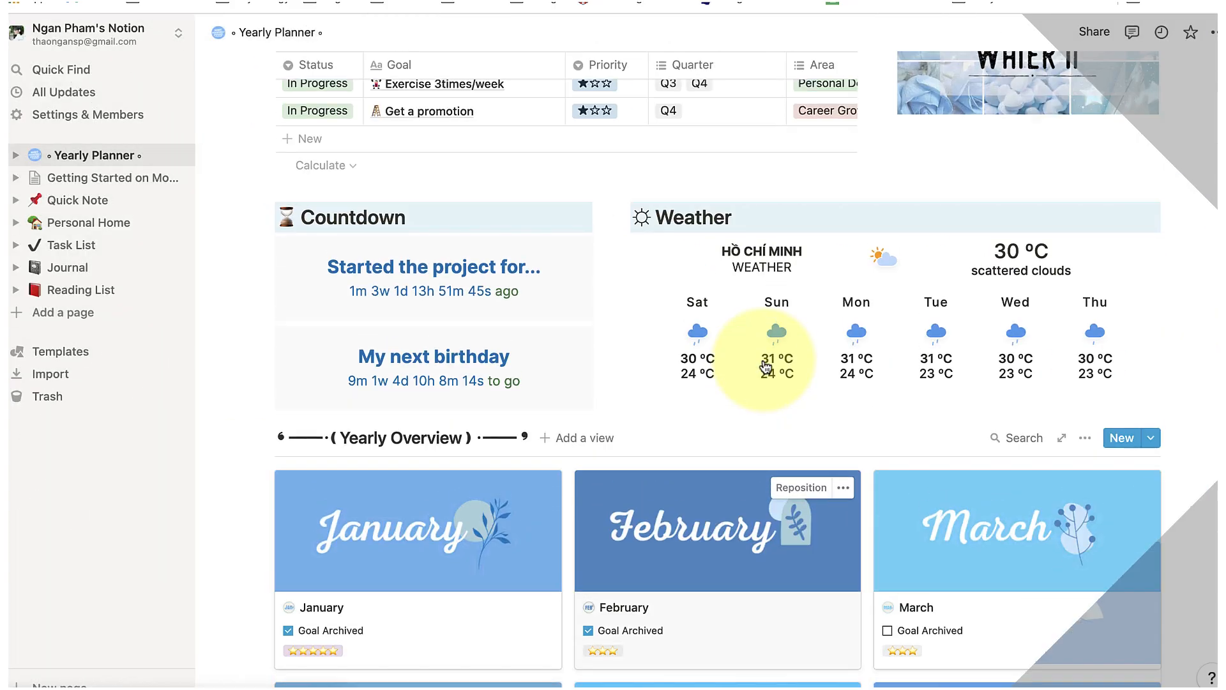
Step: Open the Habit Tracker, review its daily habit and weight tables, and return to the Yearly Planner
{"action": "scroll", "coordinate": [764, 367], "scroll_direction": "up", "scroll_amount": 5}
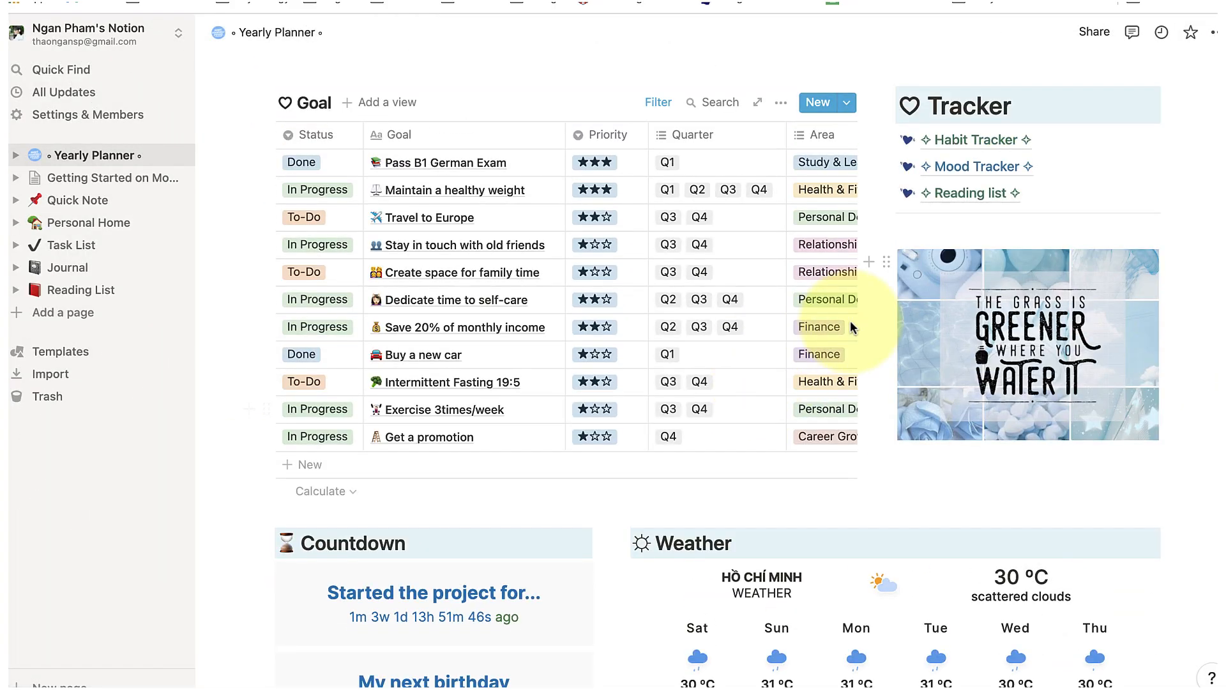
{"action": "left_click", "coordinate": [994, 142]}
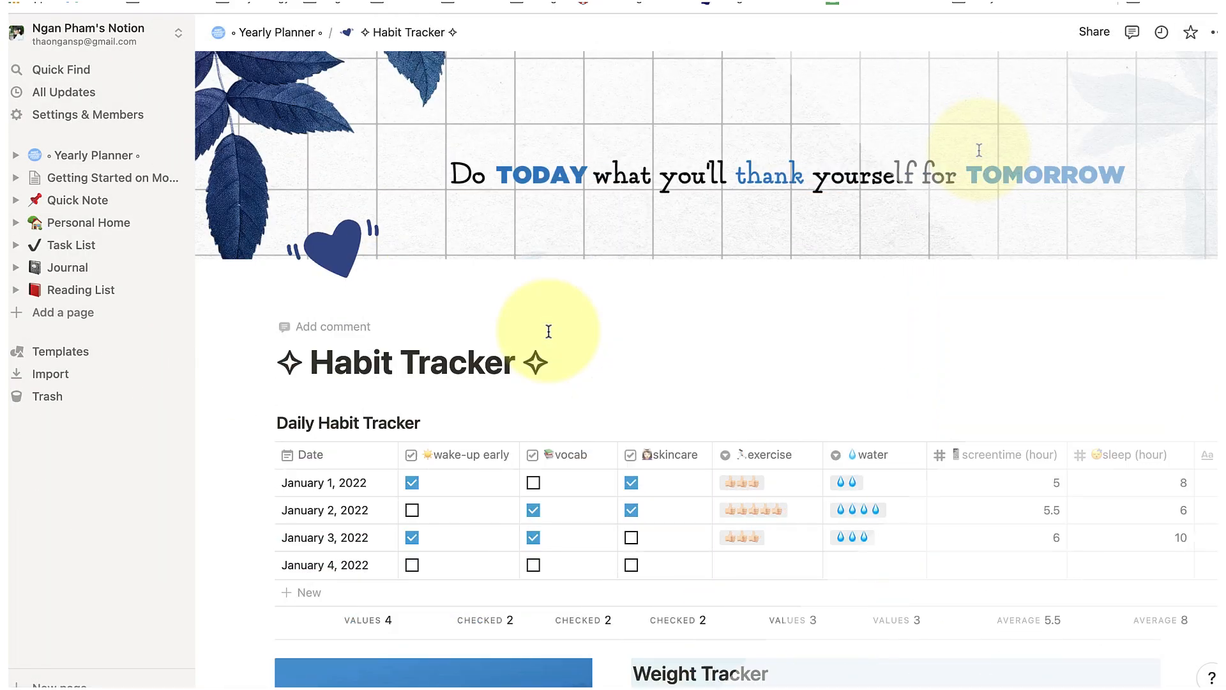
{"action": "scroll", "coordinate": [547, 332], "scroll_direction": "down", "scroll_amount": 4}
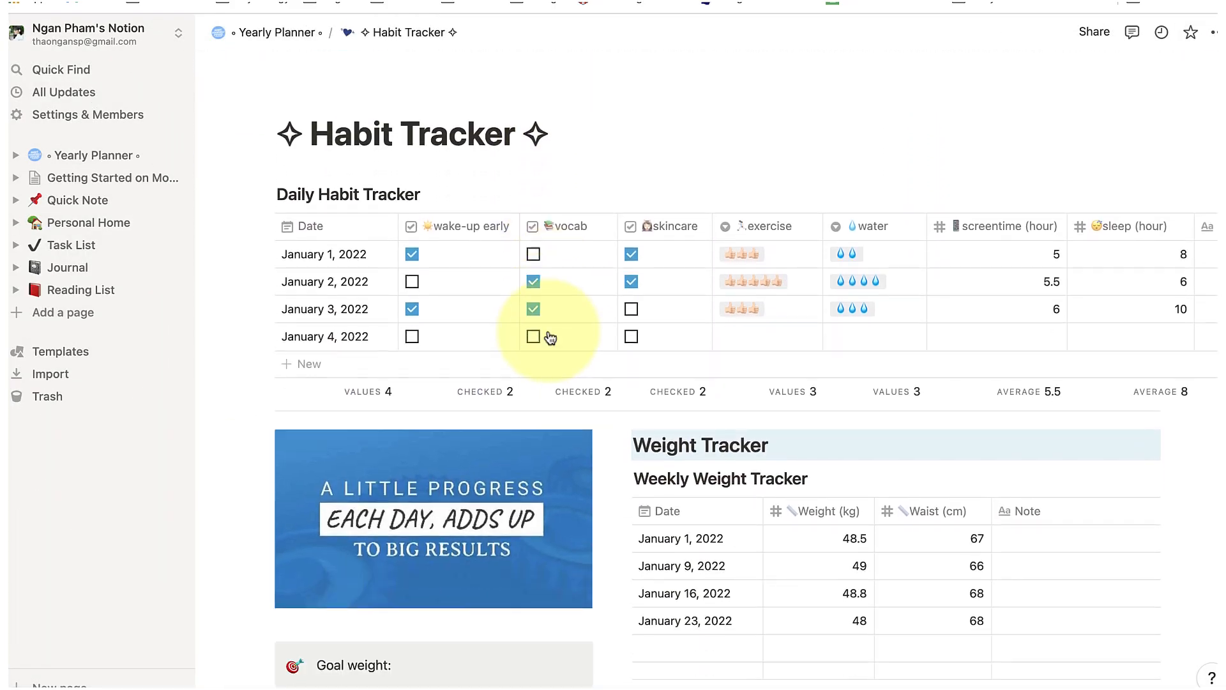
{"action": "scroll", "coordinate": [550, 337], "scroll_direction": "down", "scroll_amount": 3}
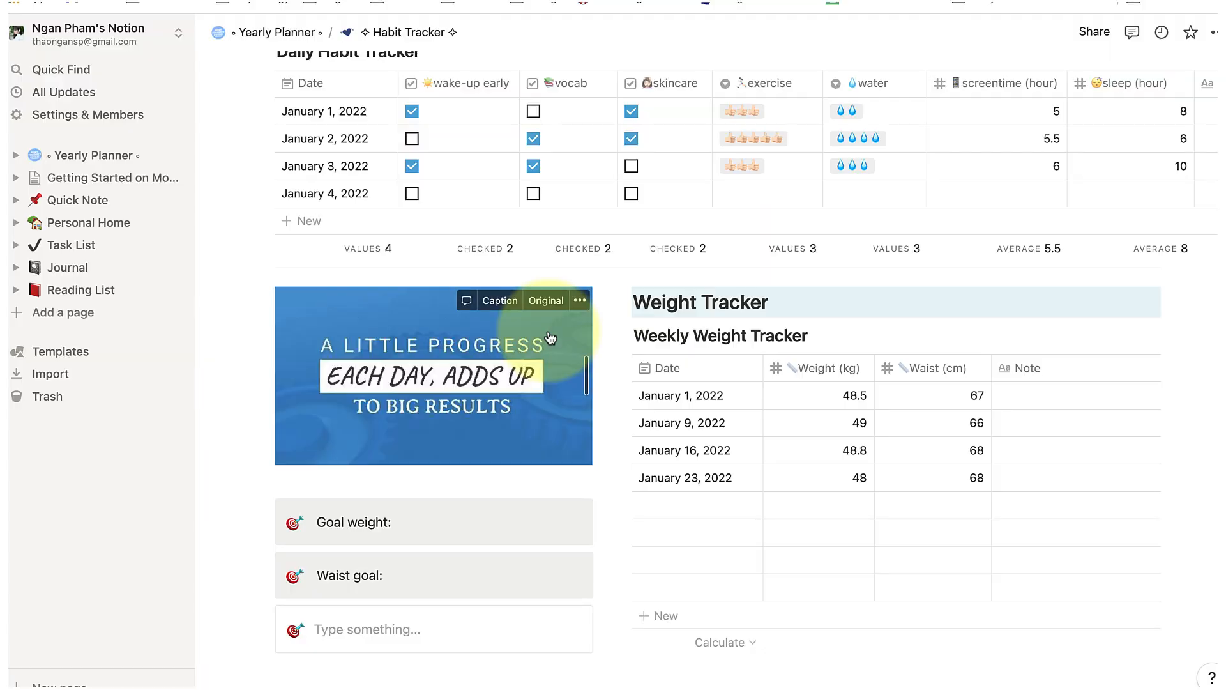
{"action": "scroll", "coordinate": [549, 337], "scroll_direction": "up", "scroll_amount": 8}
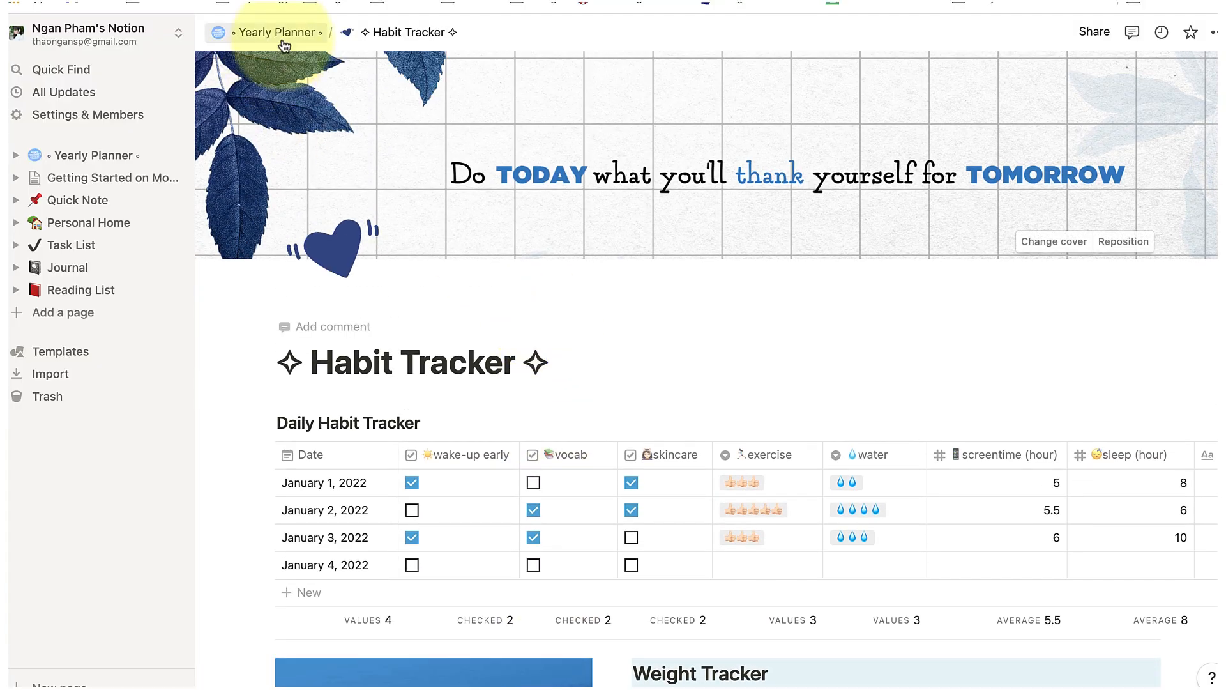
{"action": "left_click", "coordinate": [288, 41]}
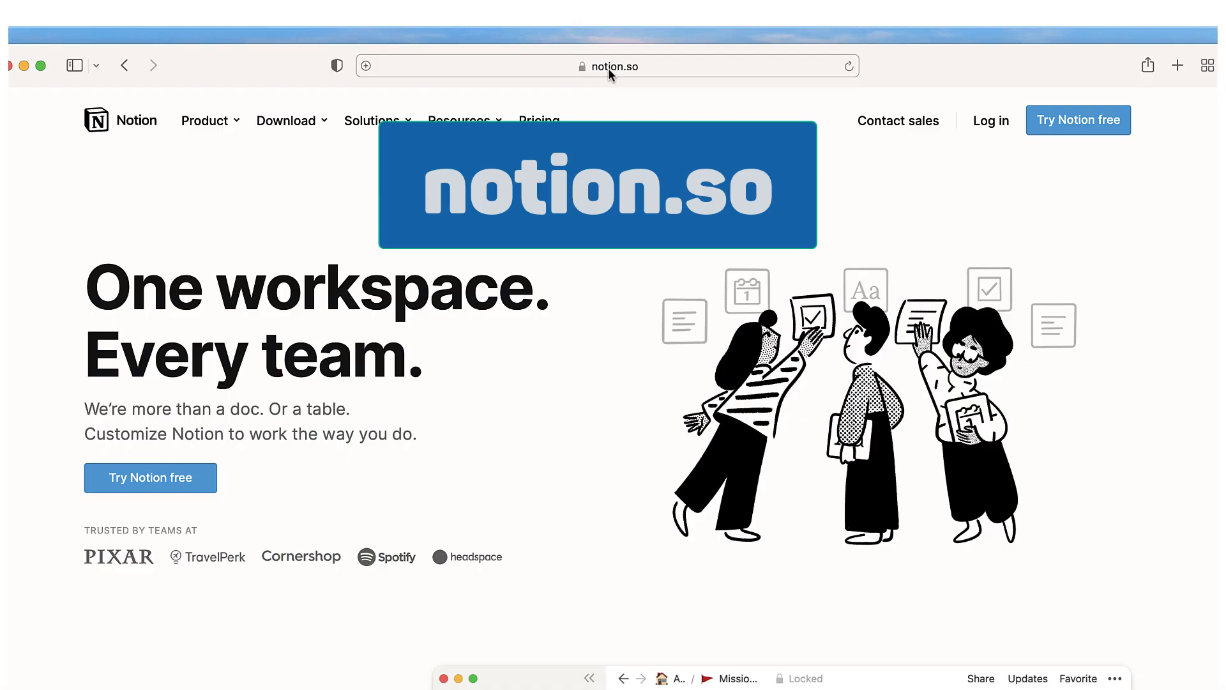
Step: View the Download options on the notion.so website and start the free Notion sign-up
{"action": "mouse_move", "coordinate": [306, 131]}
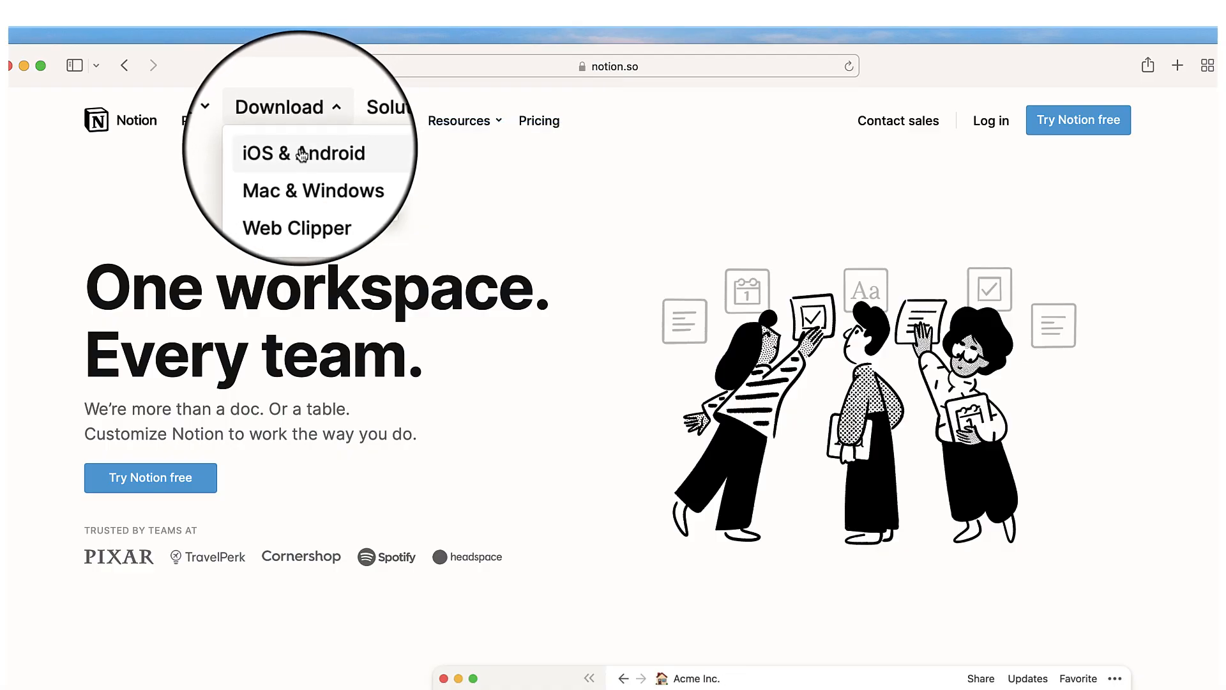
{"action": "left_click", "coordinate": [148, 488]}
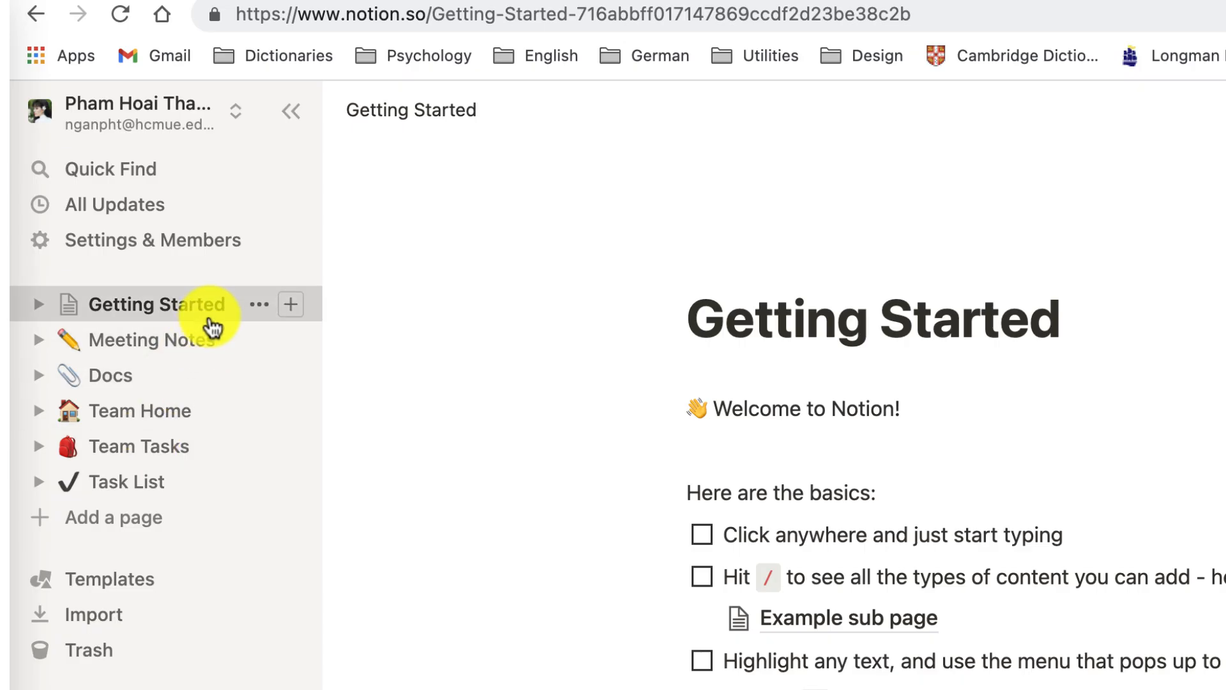
Step: View the Meeting Notes, Docs and Team Home pages in turn, and collapse and restore the sidebar
{"action": "left_click", "coordinate": [176, 339]}
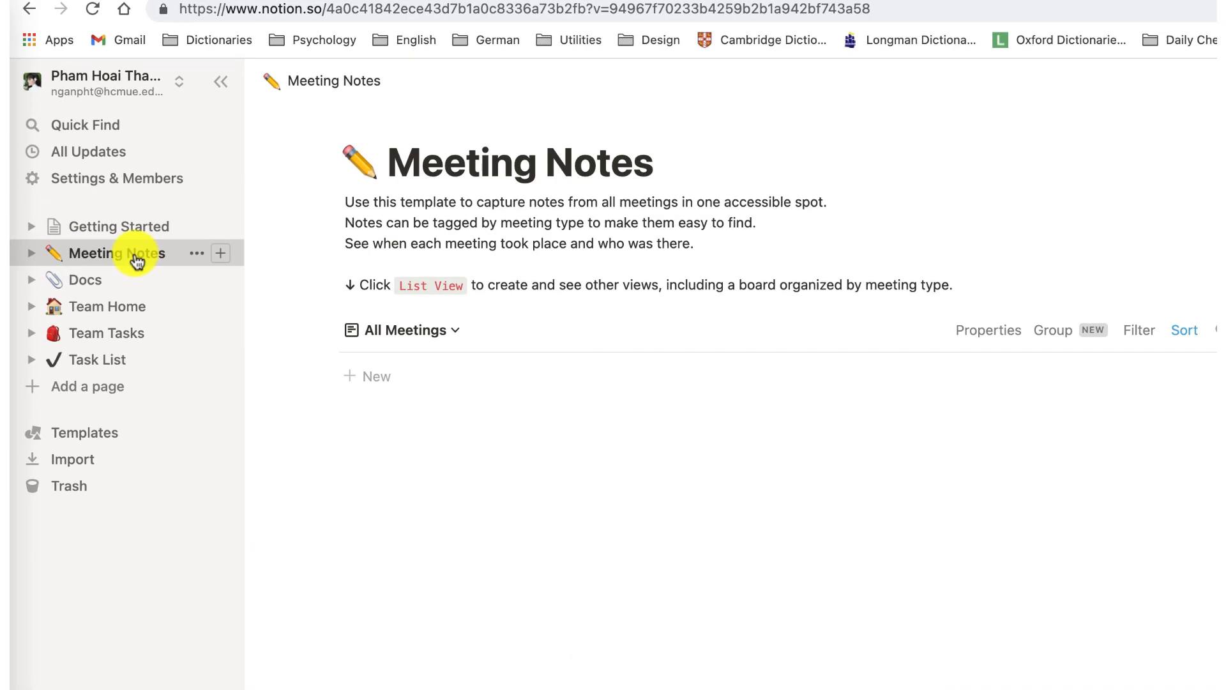
{"action": "left_click", "coordinate": [114, 281]}
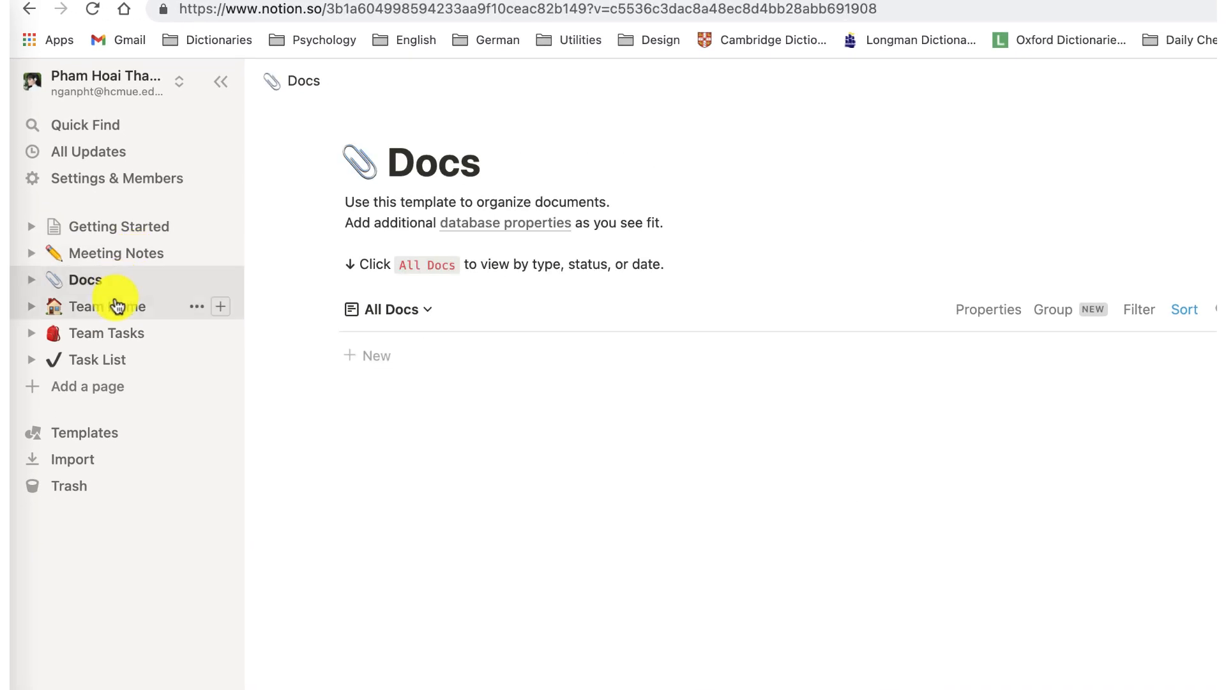
{"action": "left_click", "coordinate": [114, 310]}
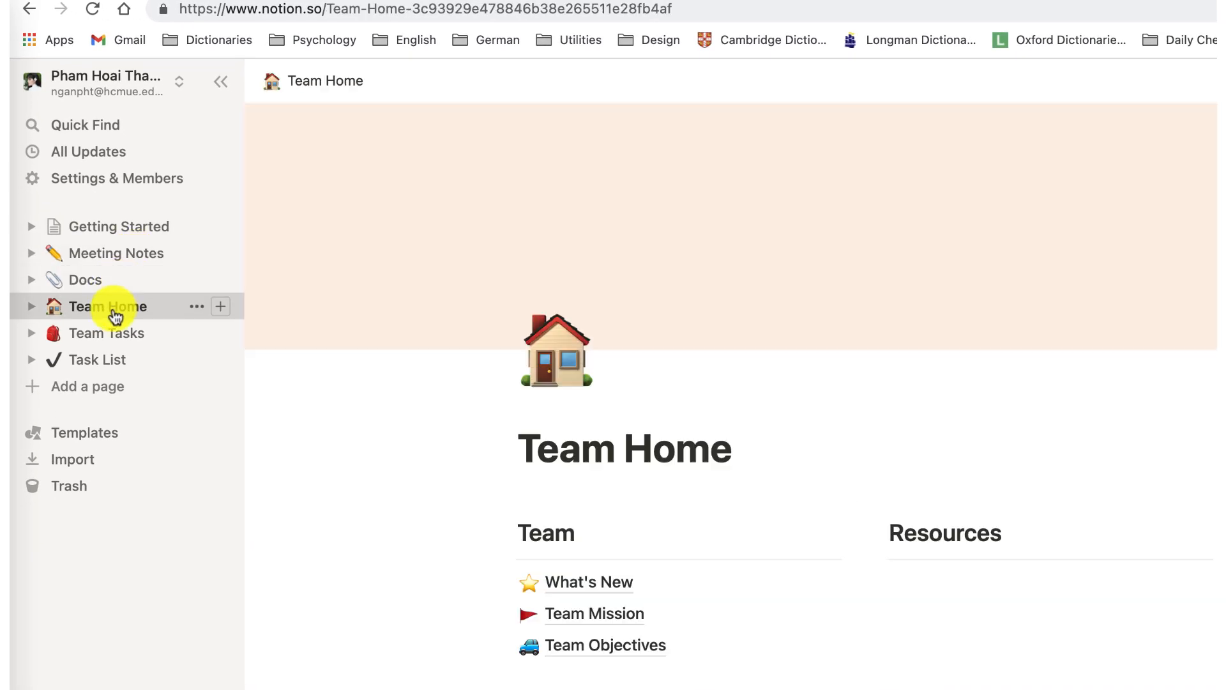
{"action": "left_click", "coordinate": [217, 84]}
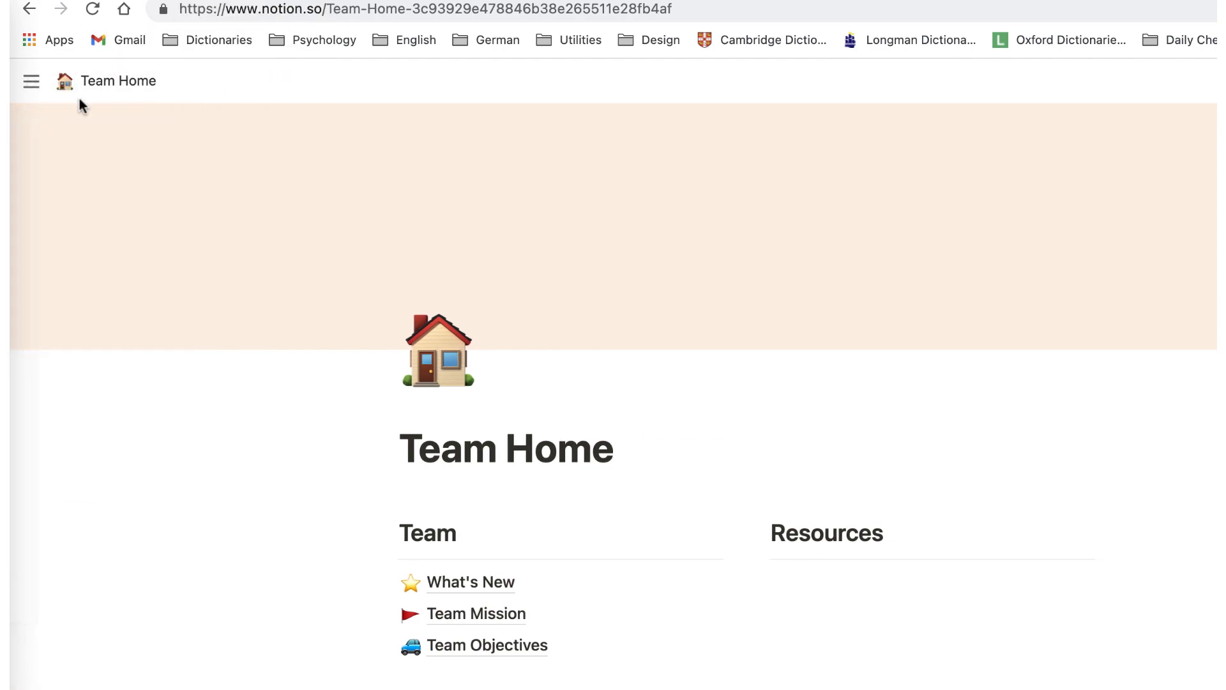
{"action": "left_click", "coordinate": [32, 82]}
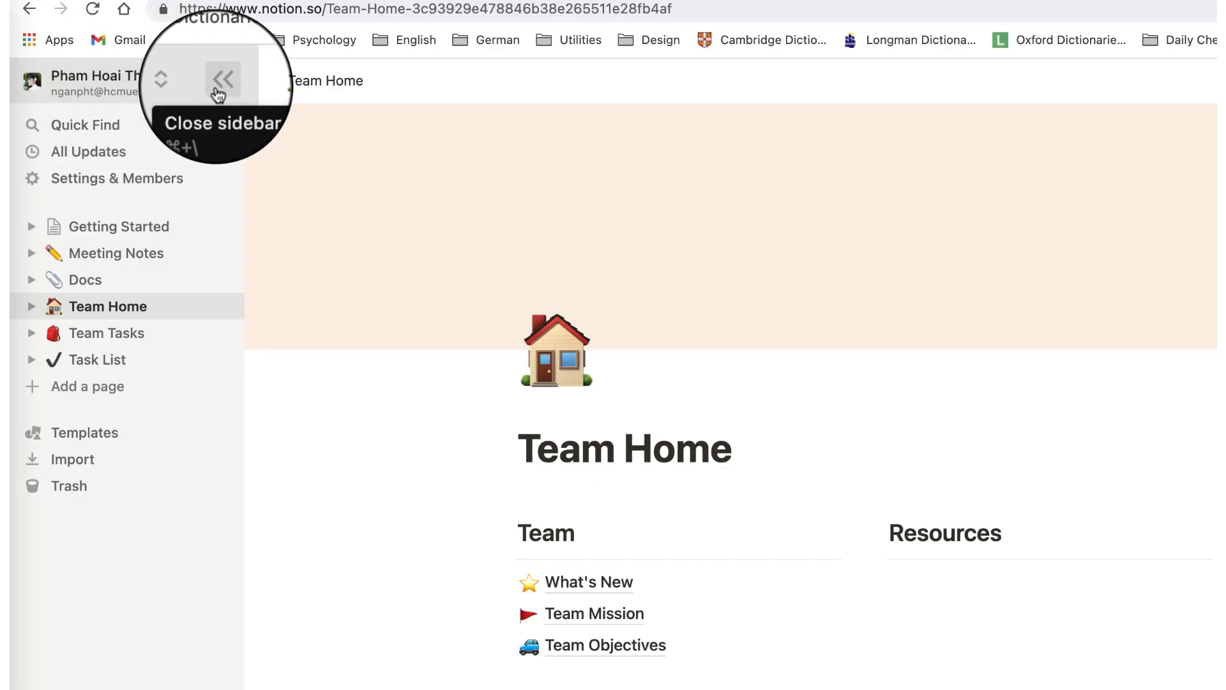
Step: View the Team Tasks and Task List pages and unfold the subpages of Getting Started
{"action": "left_click", "coordinate": [126, 347]}
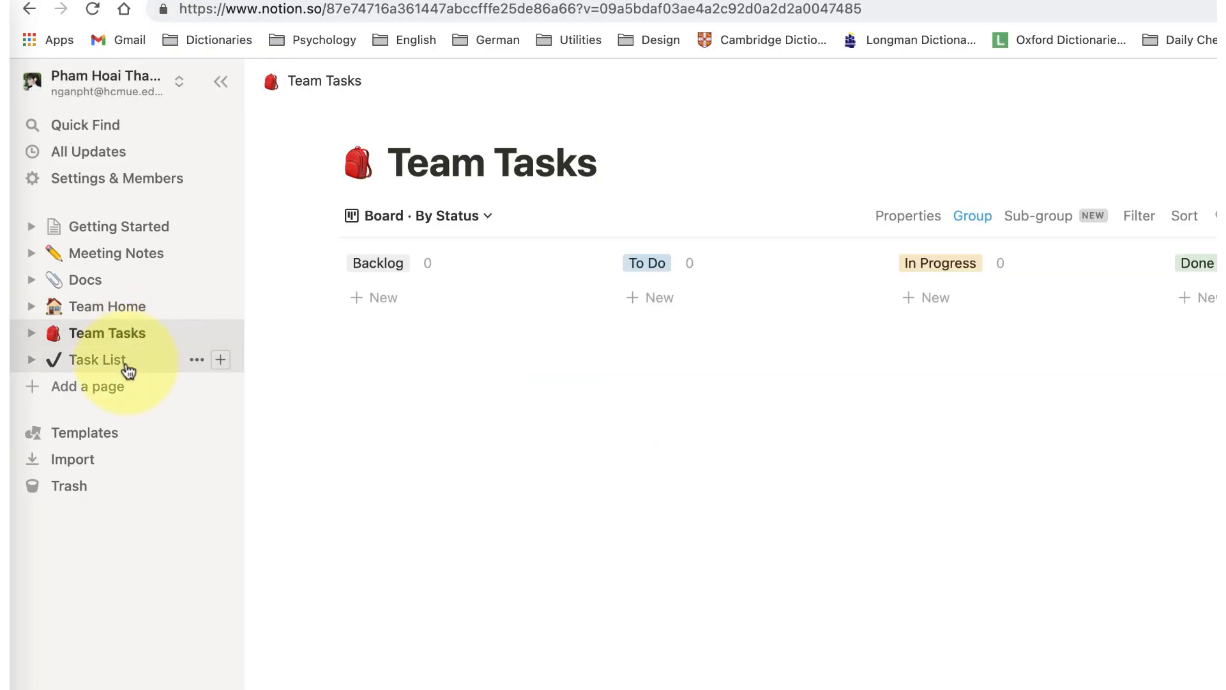
{"action": "left_click", "coordinate": [128, 369]}
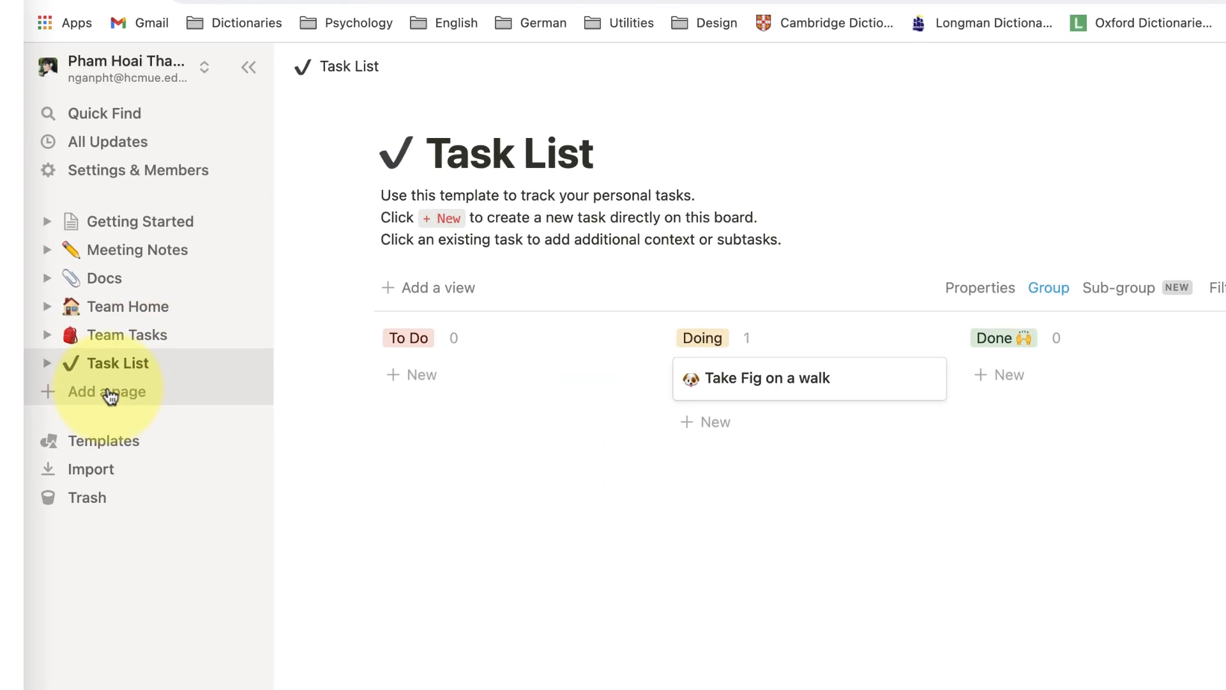
{"action": "left_click", "coordinate": [48, 222]}
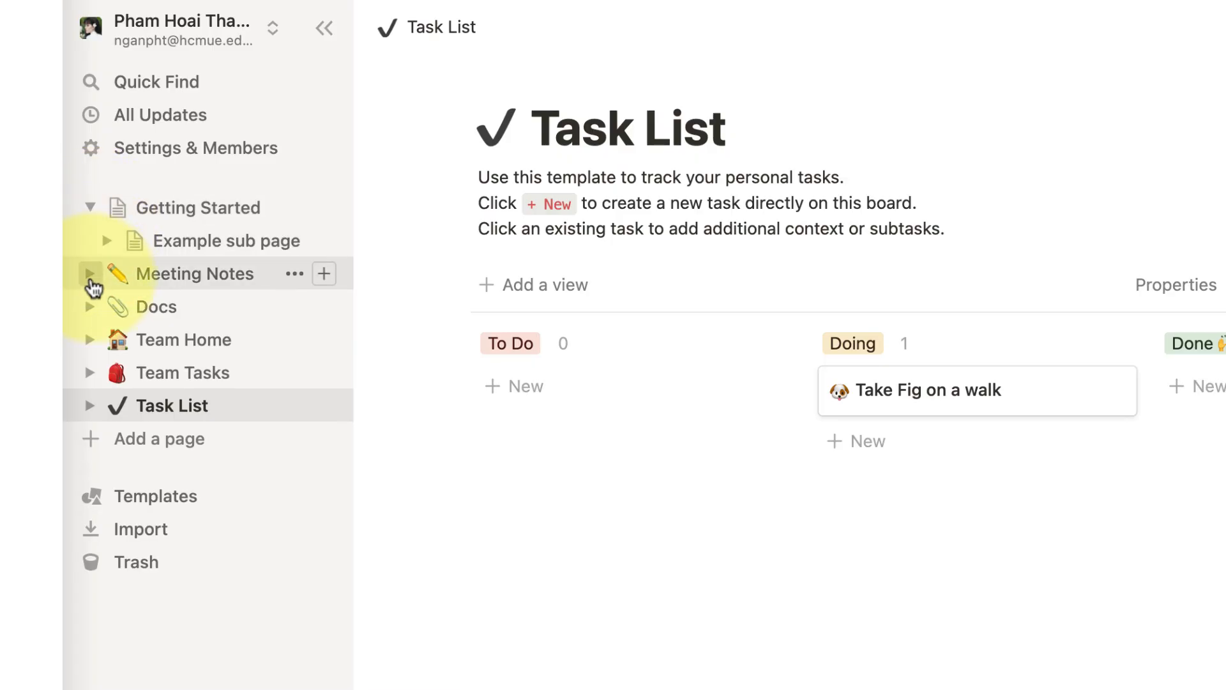
Step: Unfold the subpages of Meeting Notes and Team Home, including those of What's New, Team Mission and Team Objectives
{"action": "left_click", "coordinate": [90, 274]}
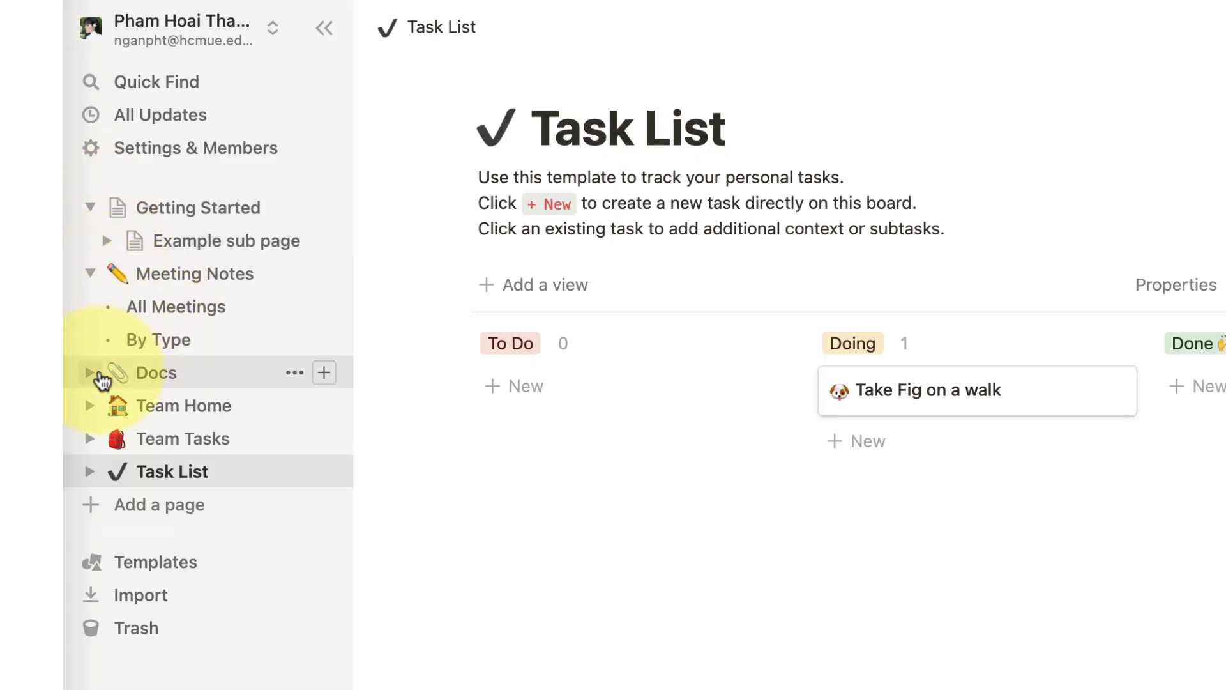
{"action": "left_click", "coordinate": [99, 410]}
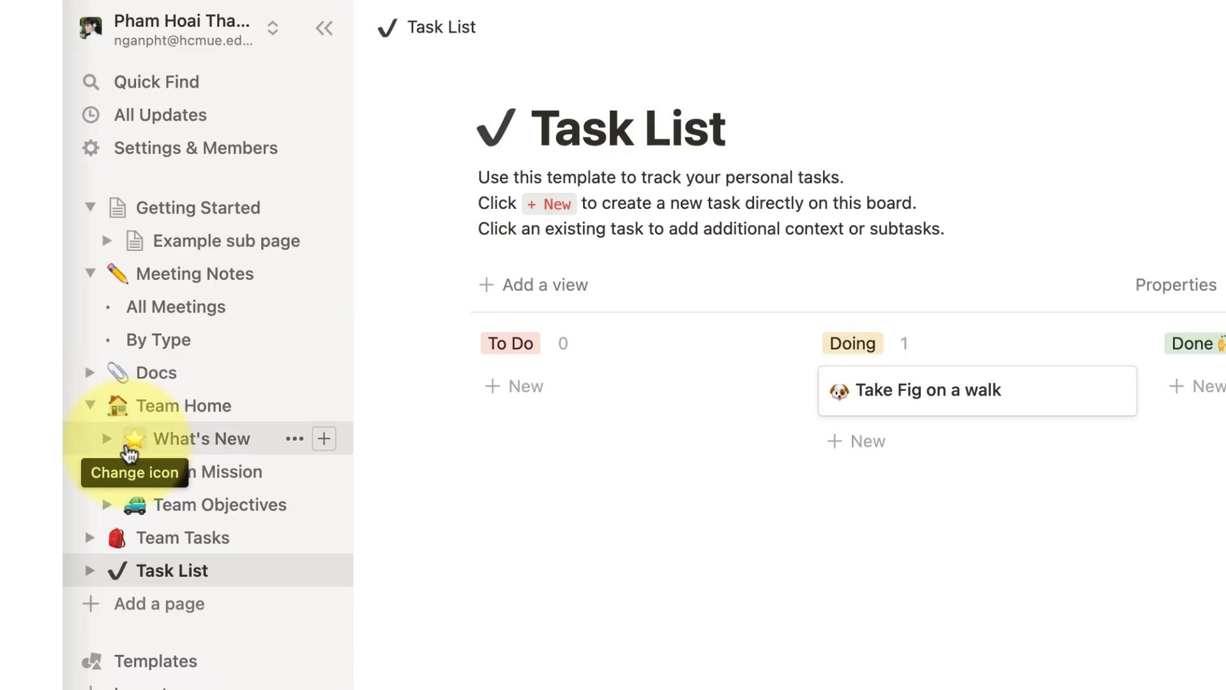
{"action": "left_click", "coordinate": [107, 440]}
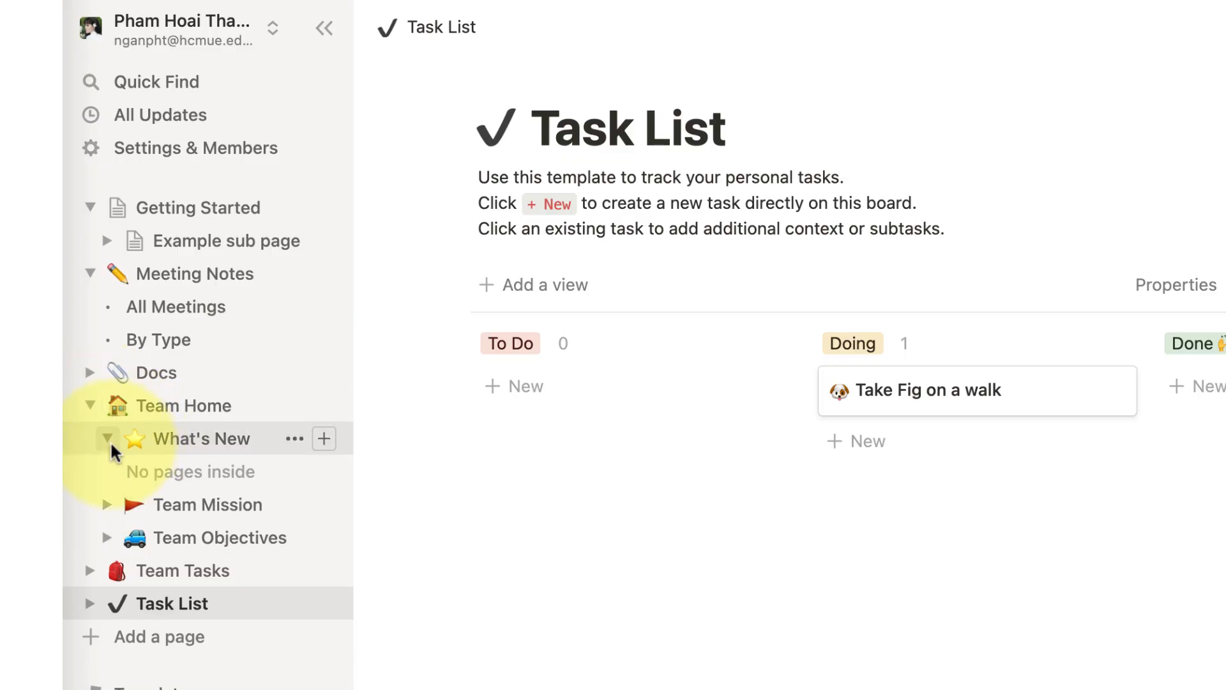
{"action": "left_click", "coordinate": [107, 505]}
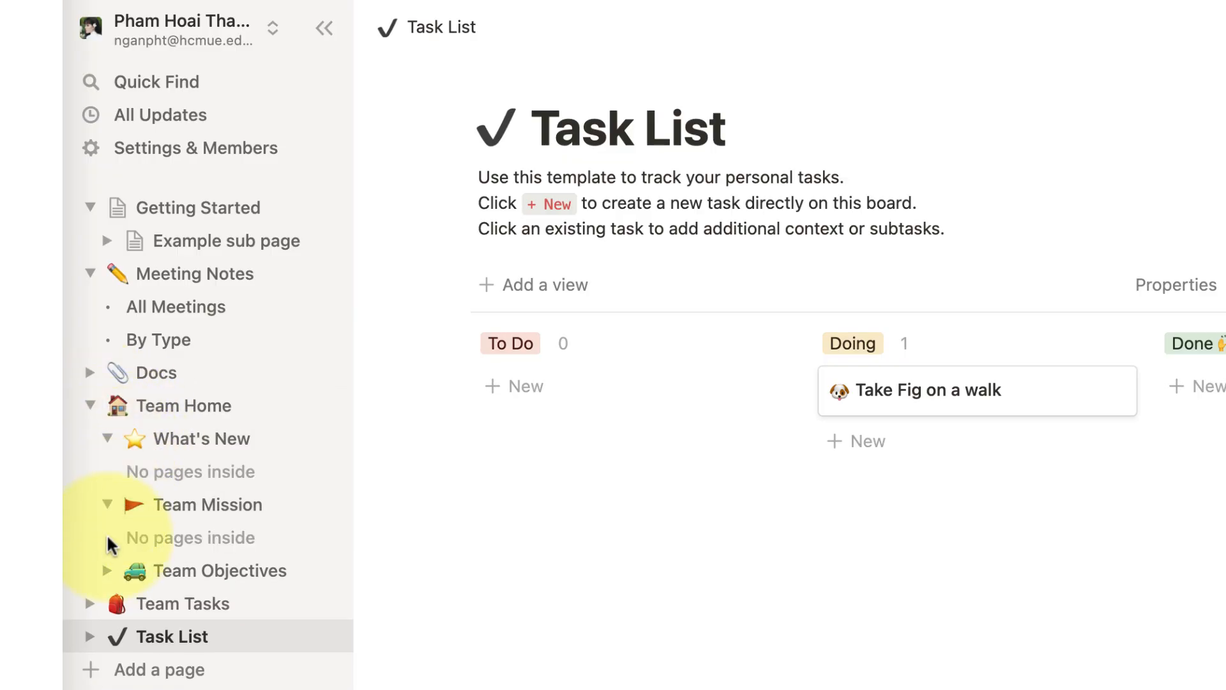
{"action": "left_click", "coordinate": [106, 571]}
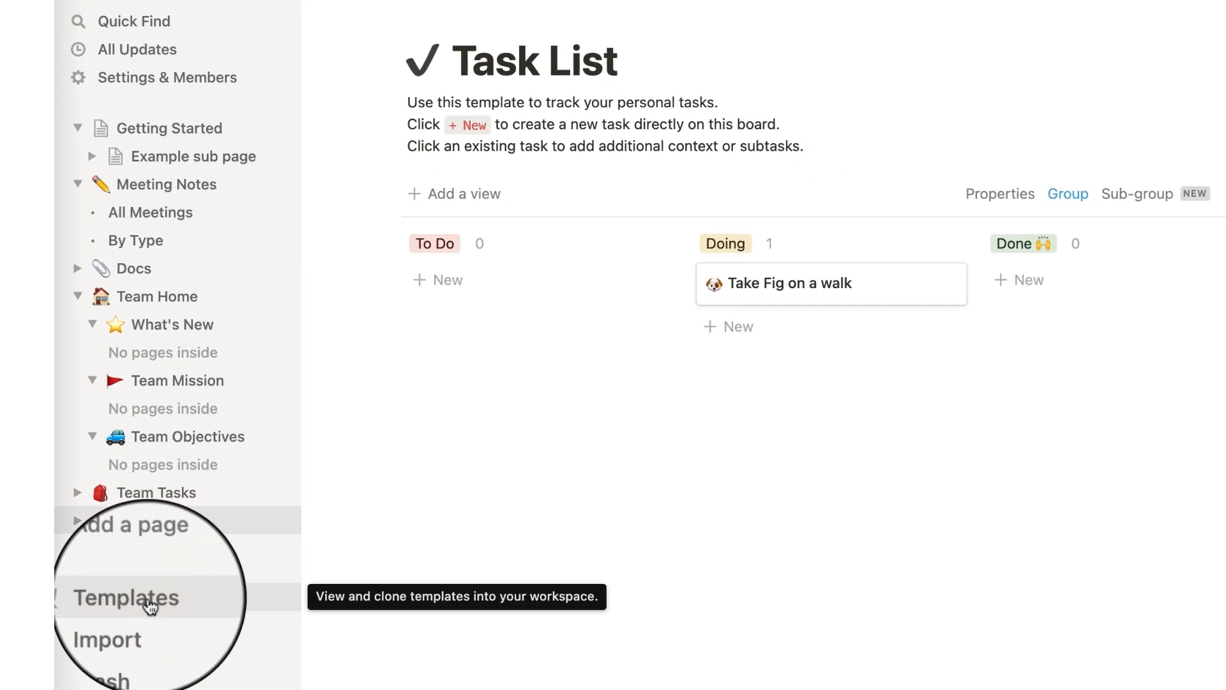
Step: View the template gallery and its Other category, and return to the workspace
{"action": "left_click", "coordinate": [150, 605]}
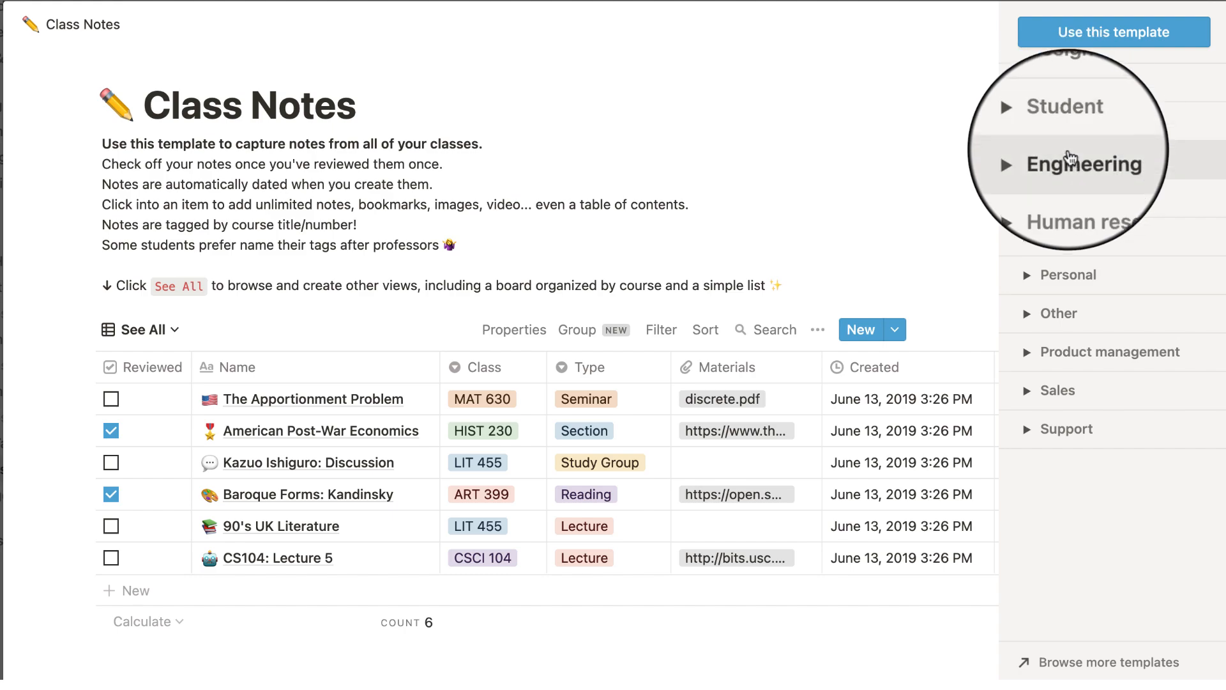
{"action": "left_click", "coordinate": [1070, 315]}
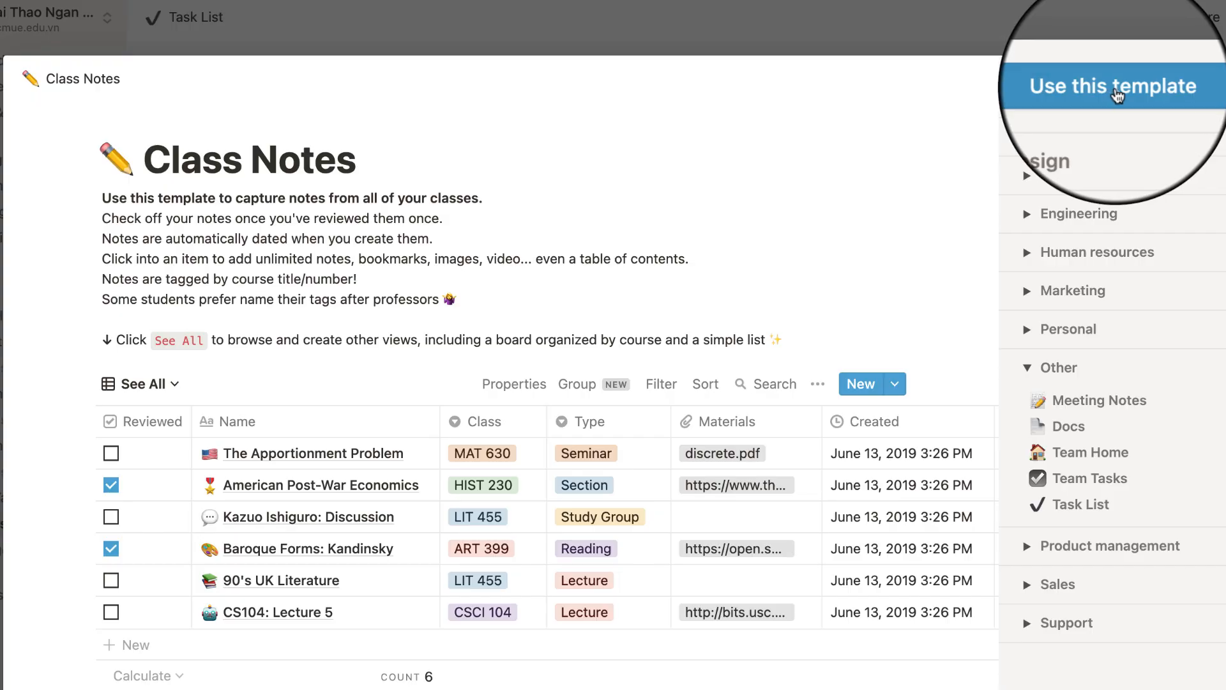
{"action": "left_click", "coordinate": [1114, 94]}
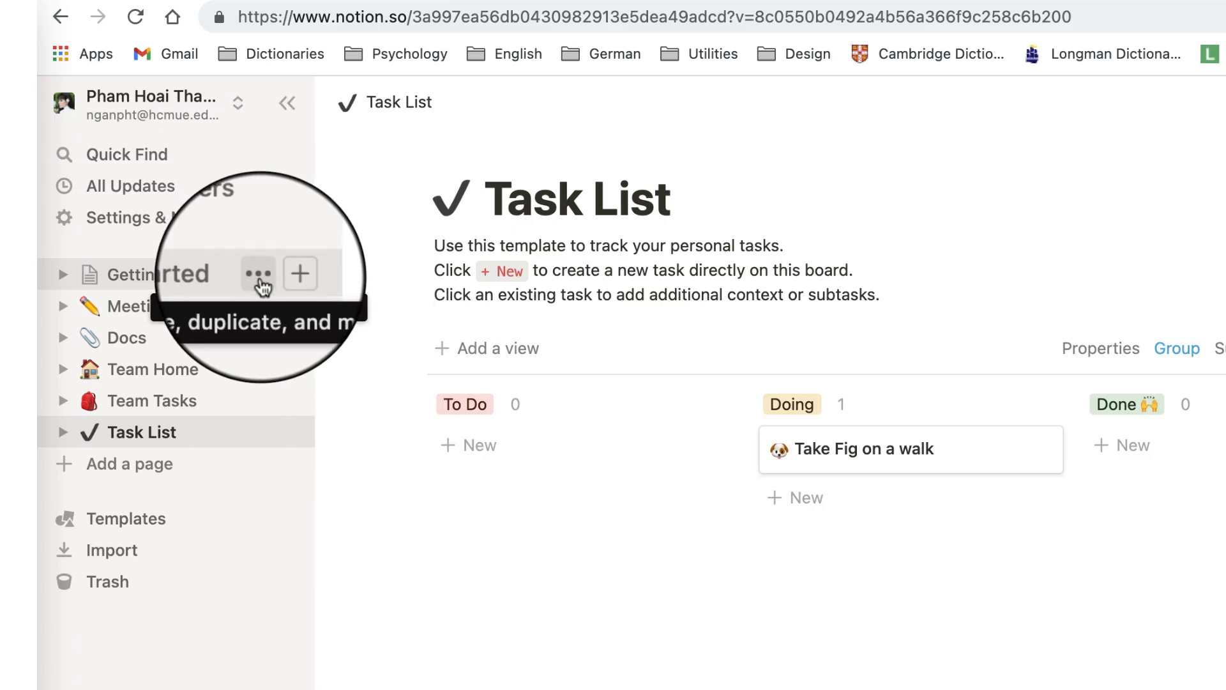
Step: Delete the Getting Started page and add a new page titled "◦ Yearly Planner ◦"
{"action": "left_click", "coordinate": [259, 276]}
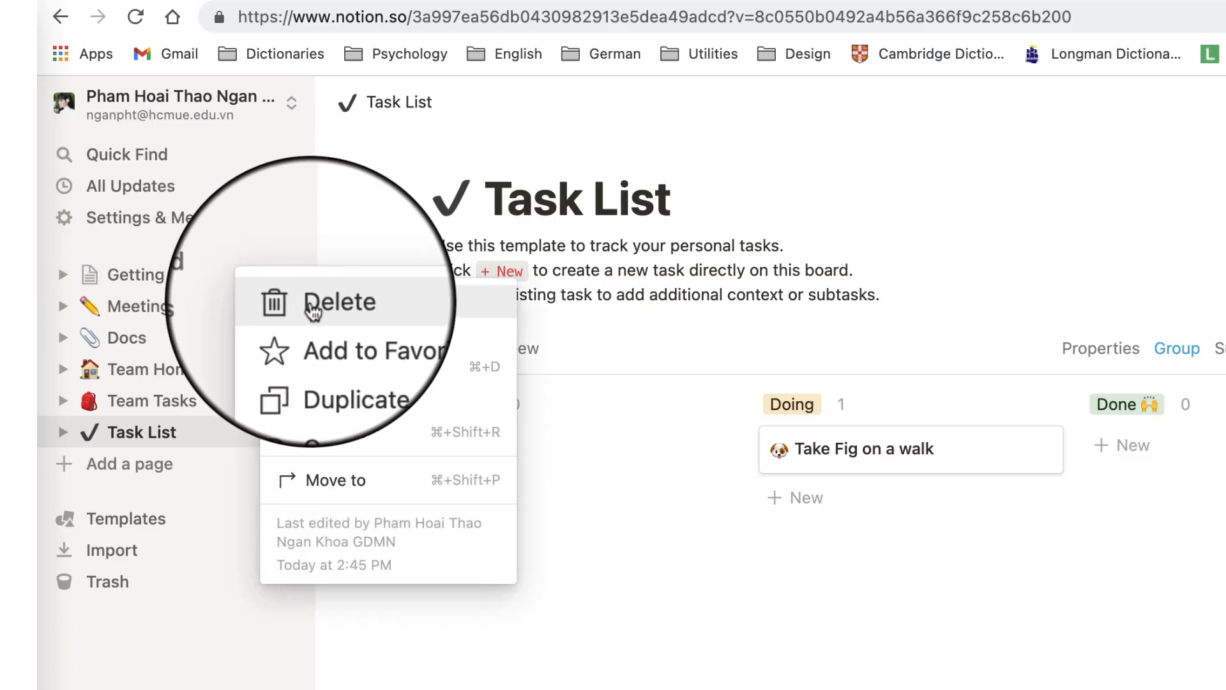
{"action": "left_click", "coordinate": [309, 305]}
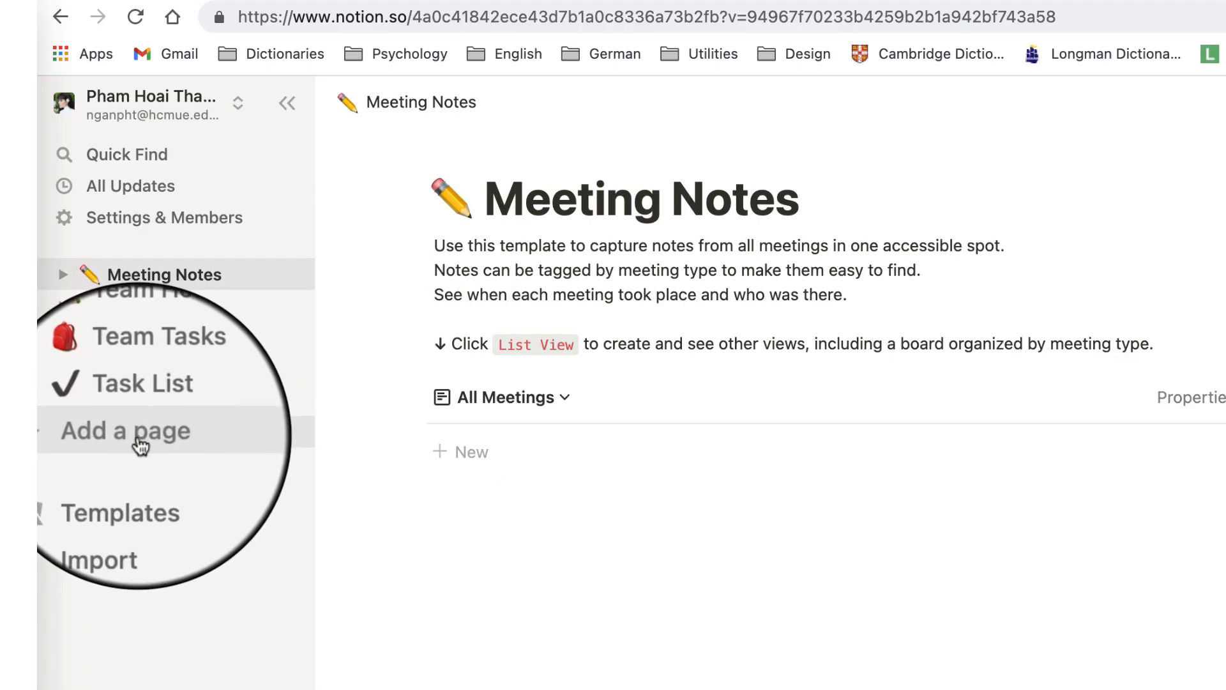
{"action": "mouse_move", "coordinate": [287, 411]}
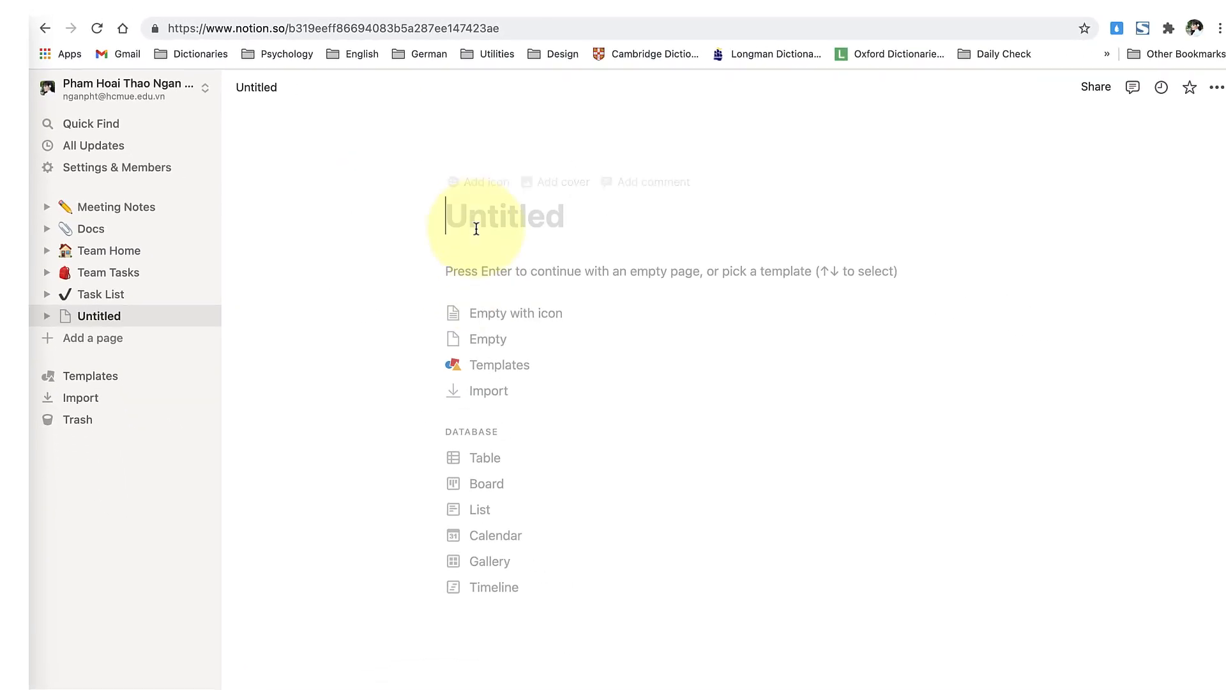
{"action": "type", "text": "◦ Yearly Planner ◦"}
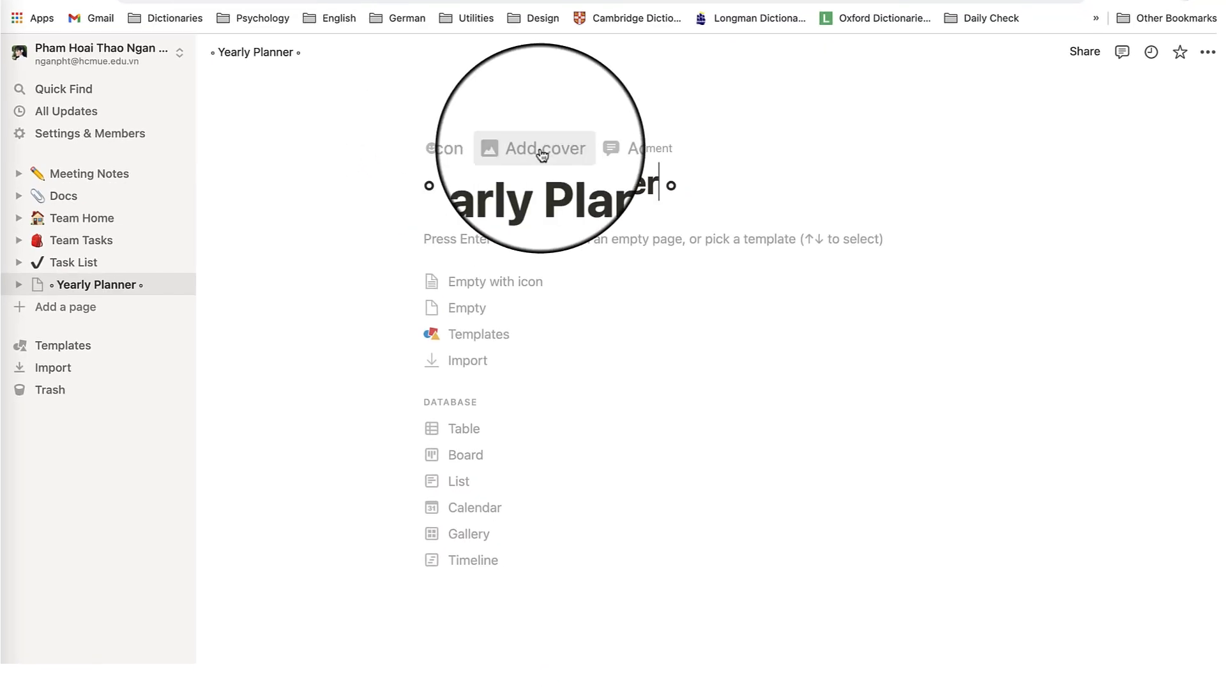
Step: Add an icon to the Yearly Planner page and replace it with the uploaded round blue "Make Yourself Proud" image
{"action": "left_click", "coordinate": [462, 160]}
{"action": "left_click", "coordinate": [456, 184]}
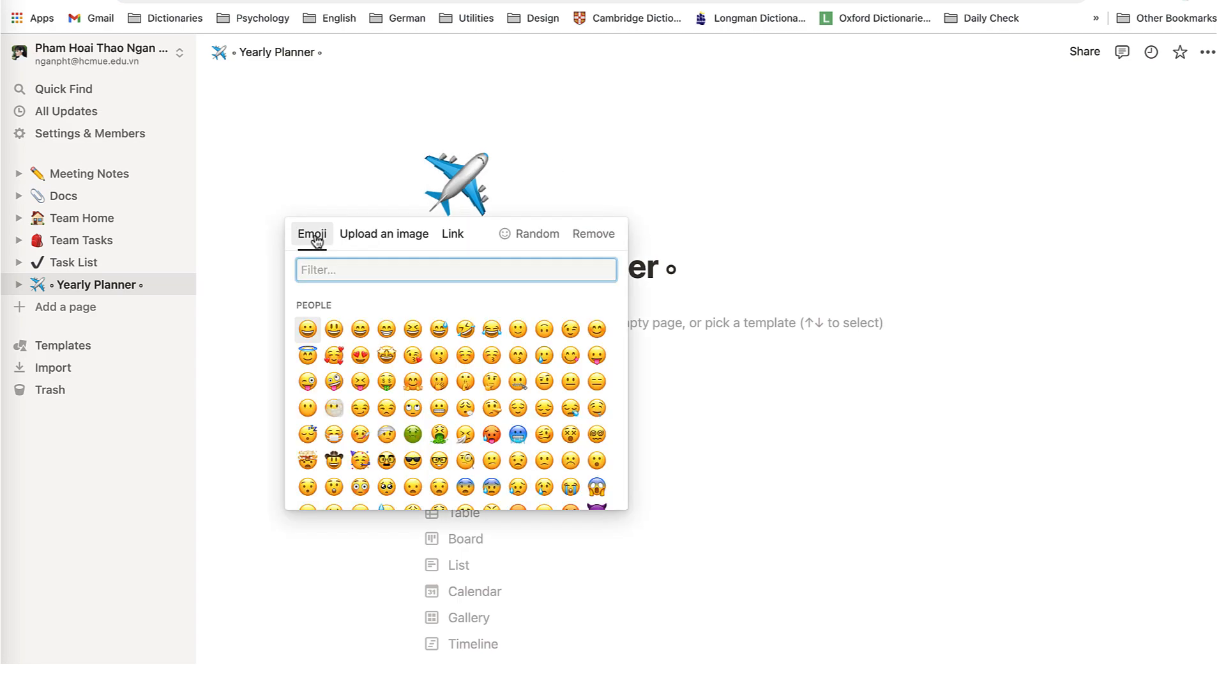
{"action": "left_click", "coordinate": [453, 236]}
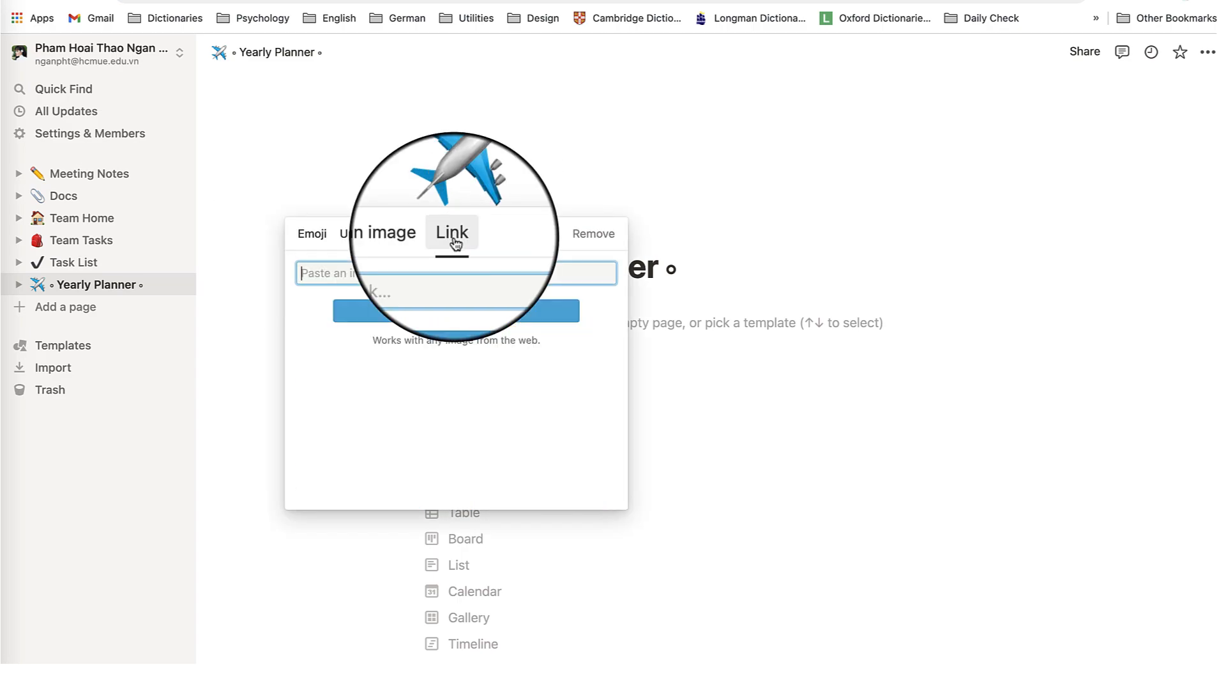
{"action": "left_click", "coordinate": [384, 234]}
{"action": "left_click", "coordinate": [409, 289]}
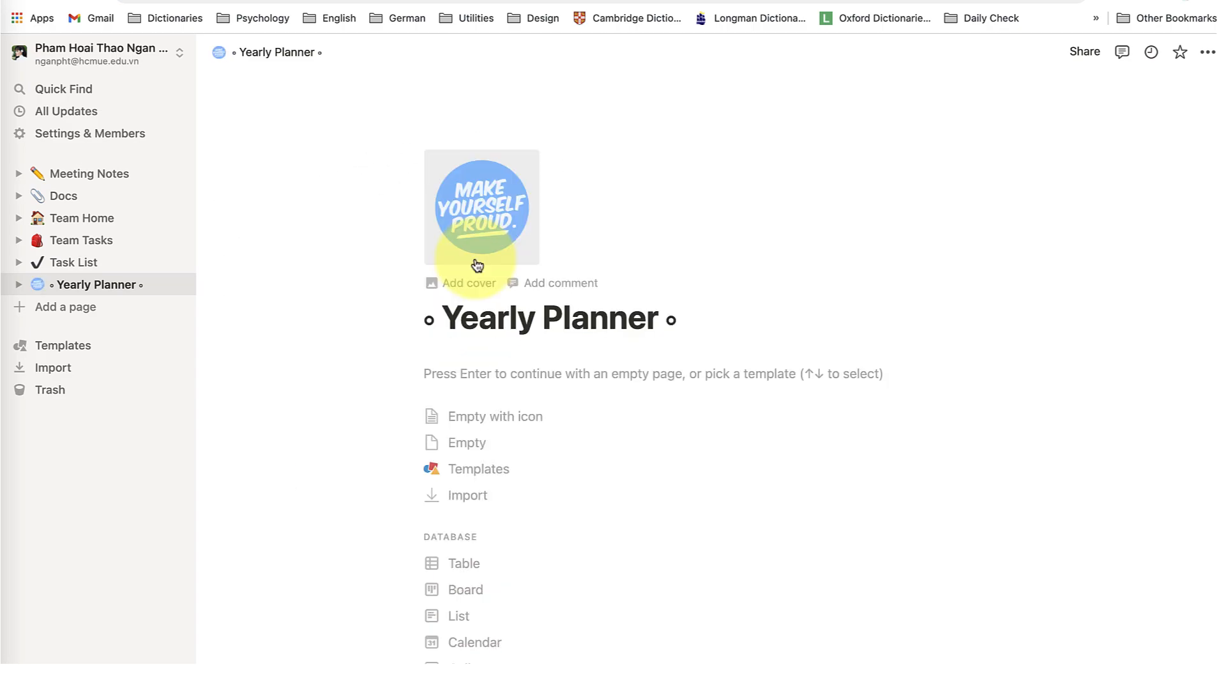
Step: Add a cover to the Yearly Planner page, review the cover sources and upload the cloudy sky "Turn I Wish Into I Will" image
{"action": "left_click", "coordinate": [479, 294]}
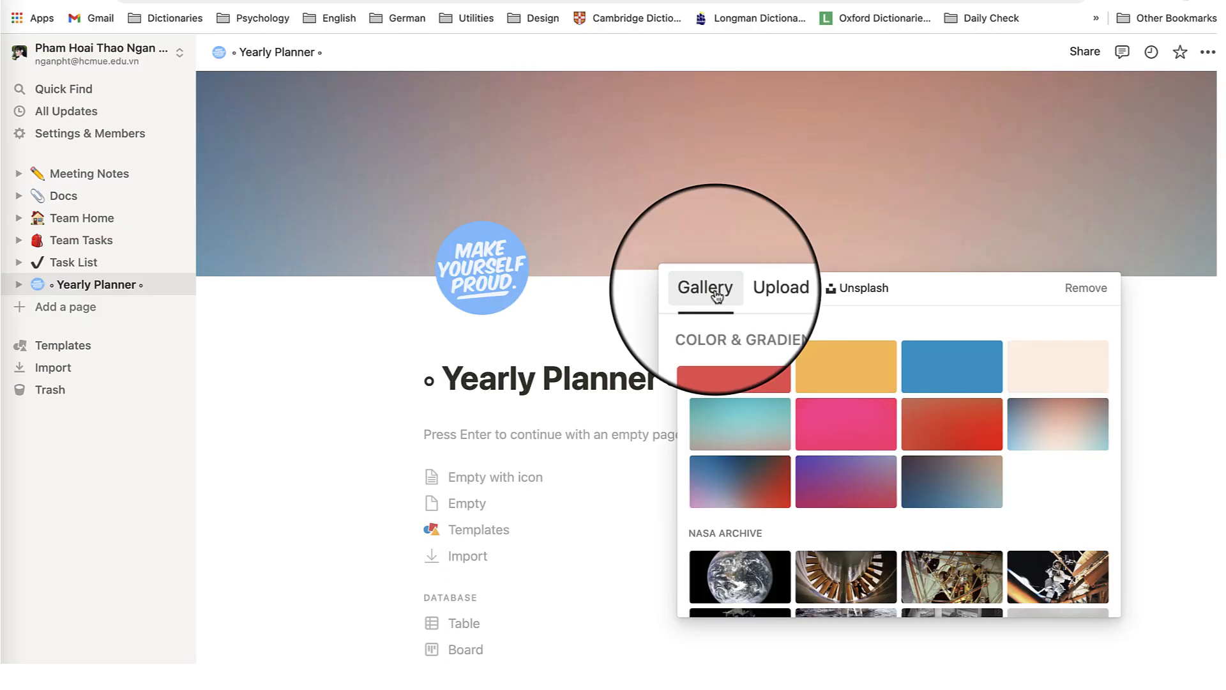
{"action": "left_click", "coordinate": [853, 292]}
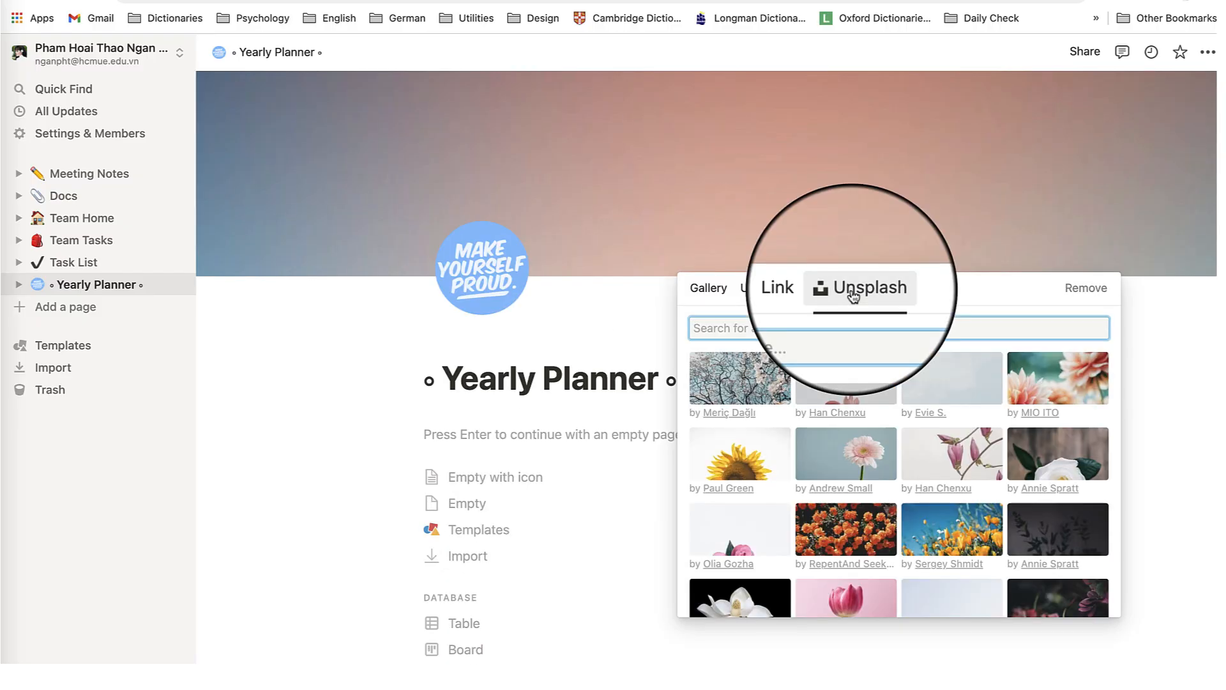
{"action": "left_click", "coordinate": [799, 295]}
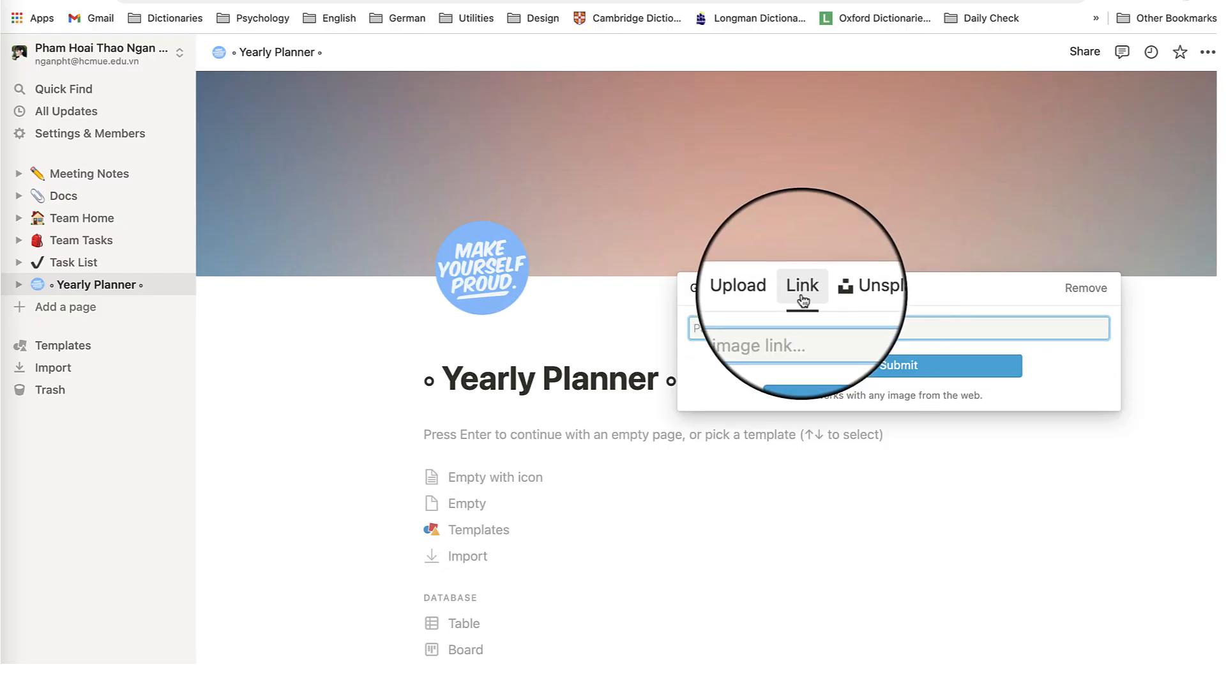
{"action": "left_click", "coordinate": [754, 293]}
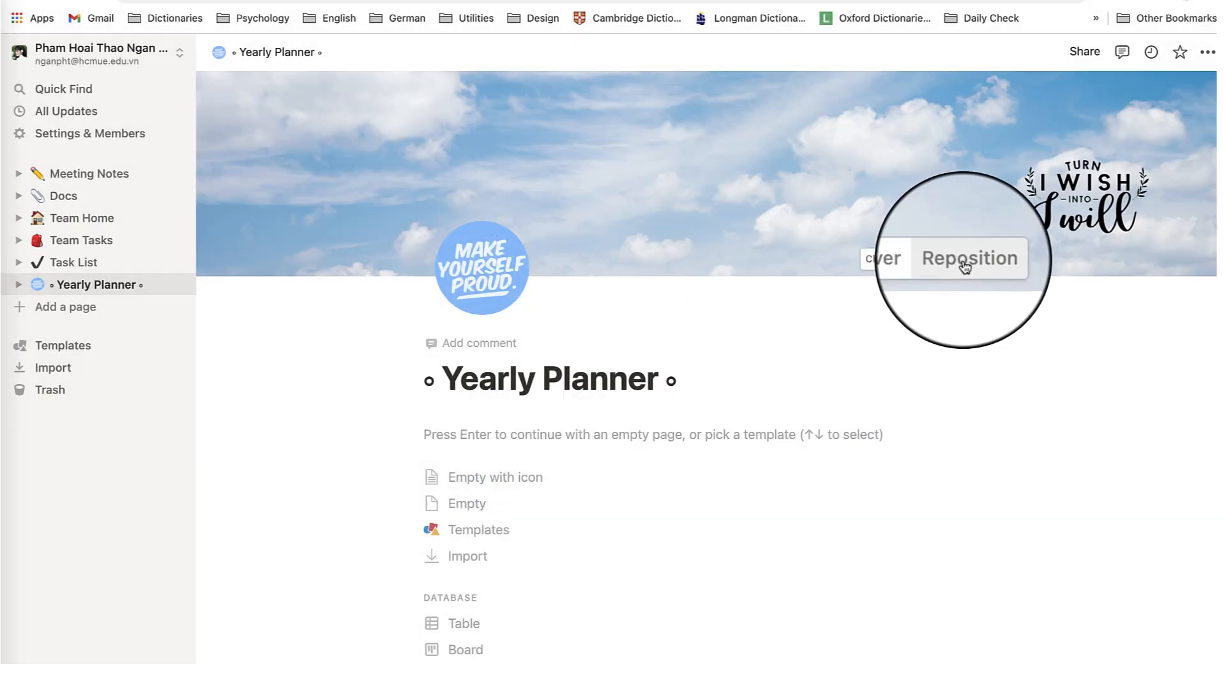
Step: Reposition the sky cover image slightly upward and save its position
{"action": "left_click", "coordinate": [965, 267]}
{"action": "mouse_move", "coordinate": [848, 222]}
{"action": "left_mouse_down"}
{"action": "mouse_move", "coordinate": [851, 209]}
{"action": "mouse_move", "coordinate": [848, 282]}
{"action": "mouse_move", "coordinate": [869, 115]}
{"action": "mouse_move", "coordinate": [868, 211]}
{"action": "left_mouse_up"}
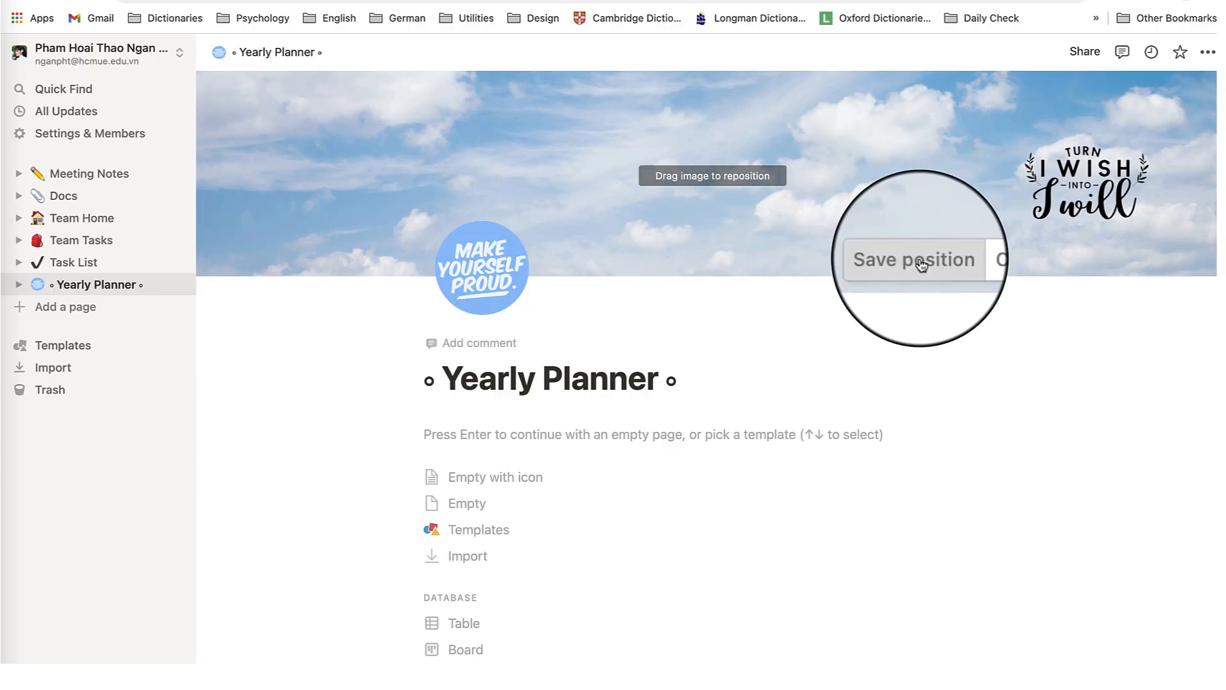
{"action": "left_click", "coordinate": [922, 264]}
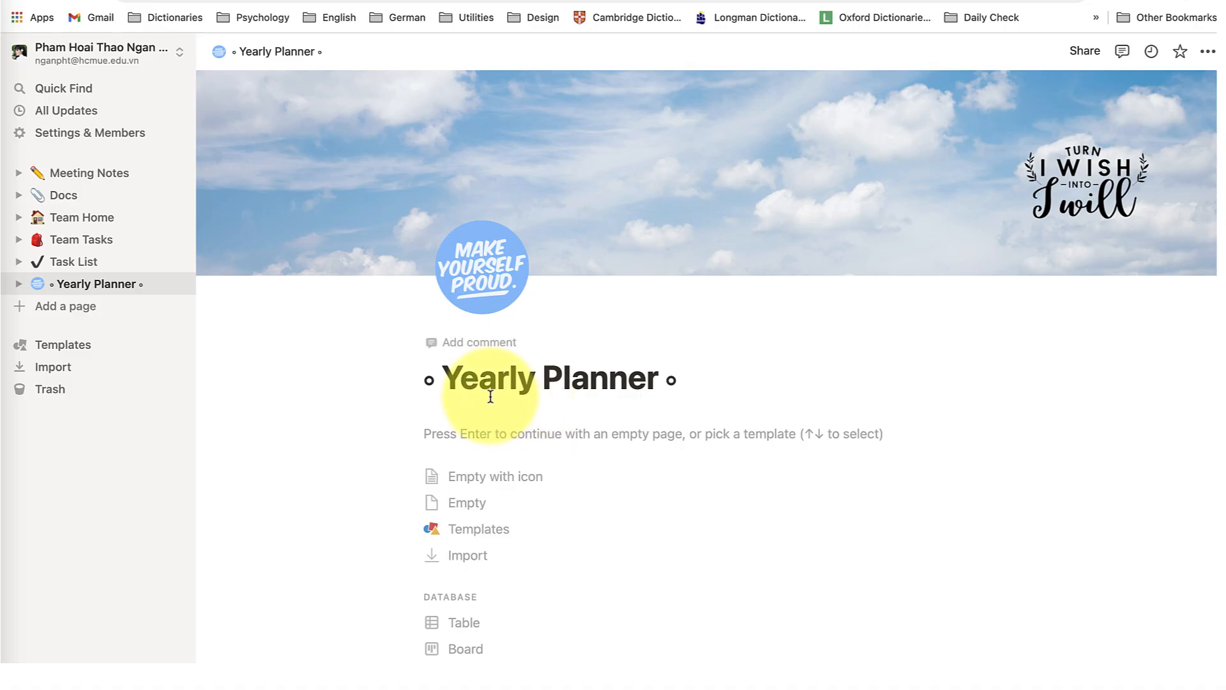
Step: Review the page start options and continue the Yearly Planner as an empty page
{"action": "scroll", "coordinate": [489, 447], "scroll_direction": "down", "scroll_amount": 3}
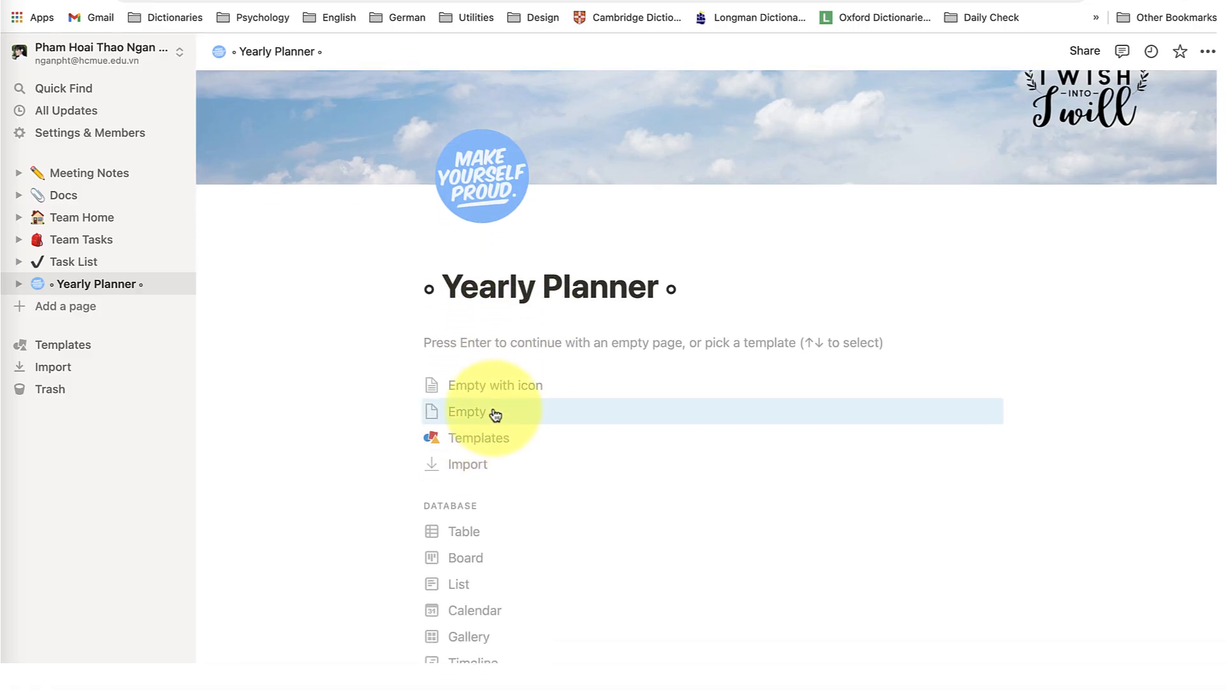
{"action": "scroll", "coordinate": [495, 414], "scroll_direction": "up", "scroll_amount": 1}
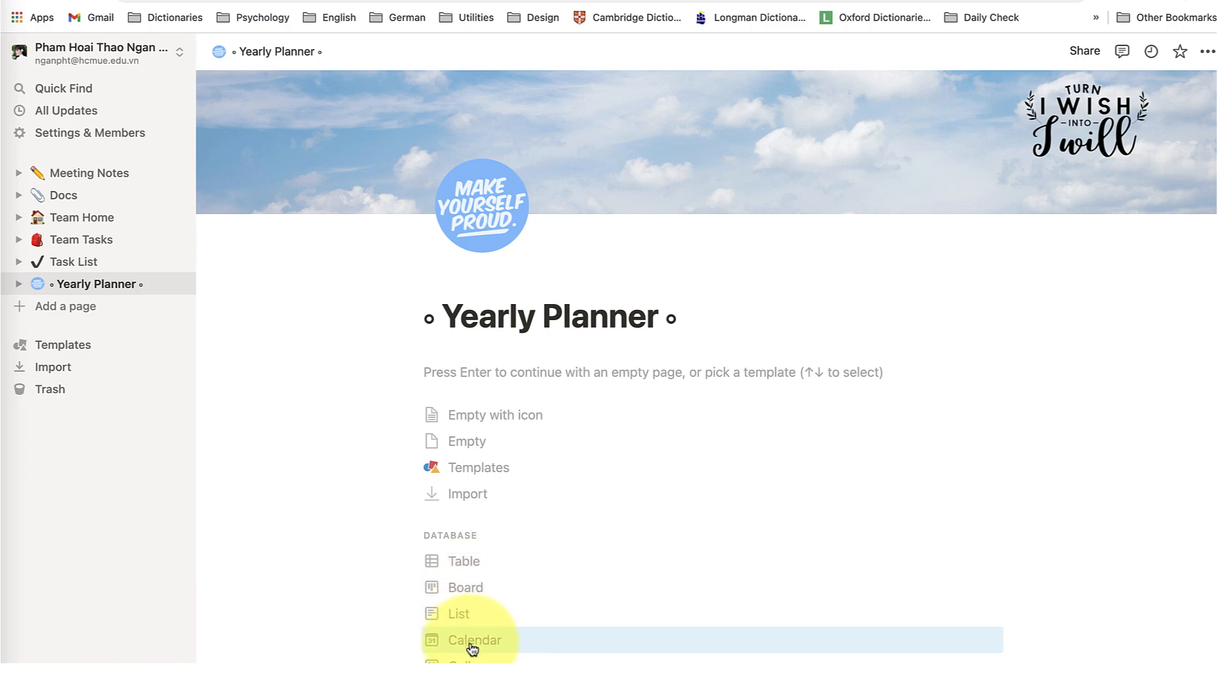
{"action": "left_click", "coordinate": [449, 372]}
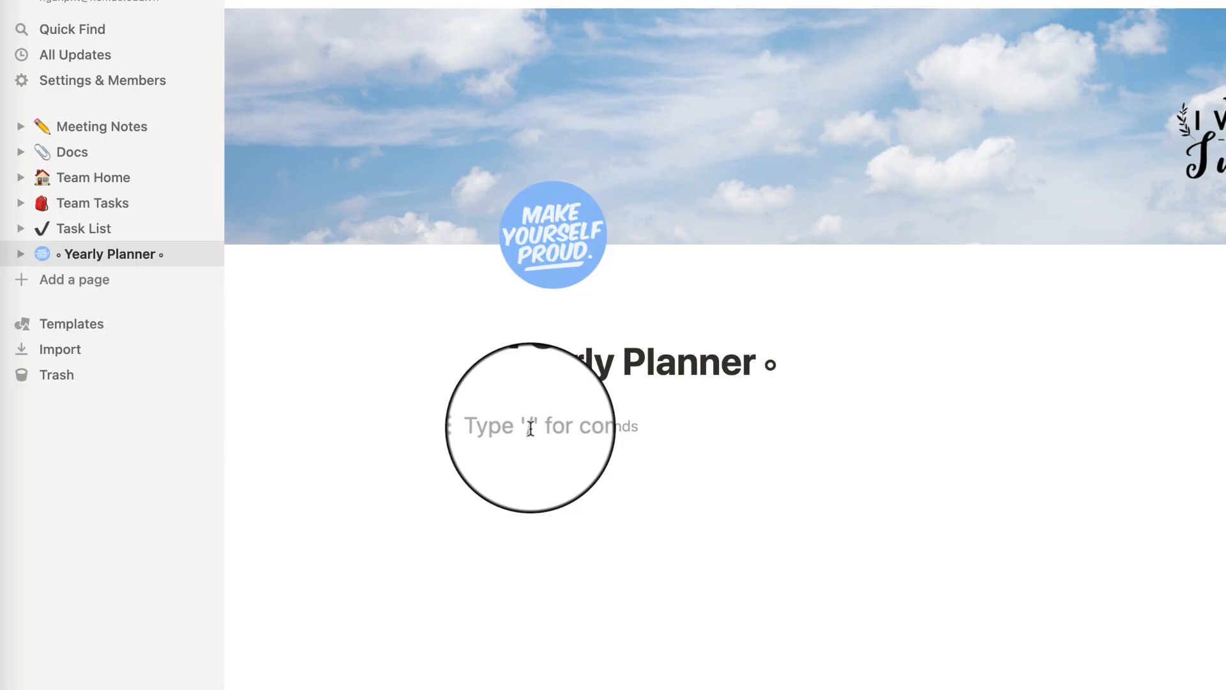
Step: Open the block command list in the page body, examine the basic blocks from Text to Toggle list, and close it
{"action": "type", "text": "/"}
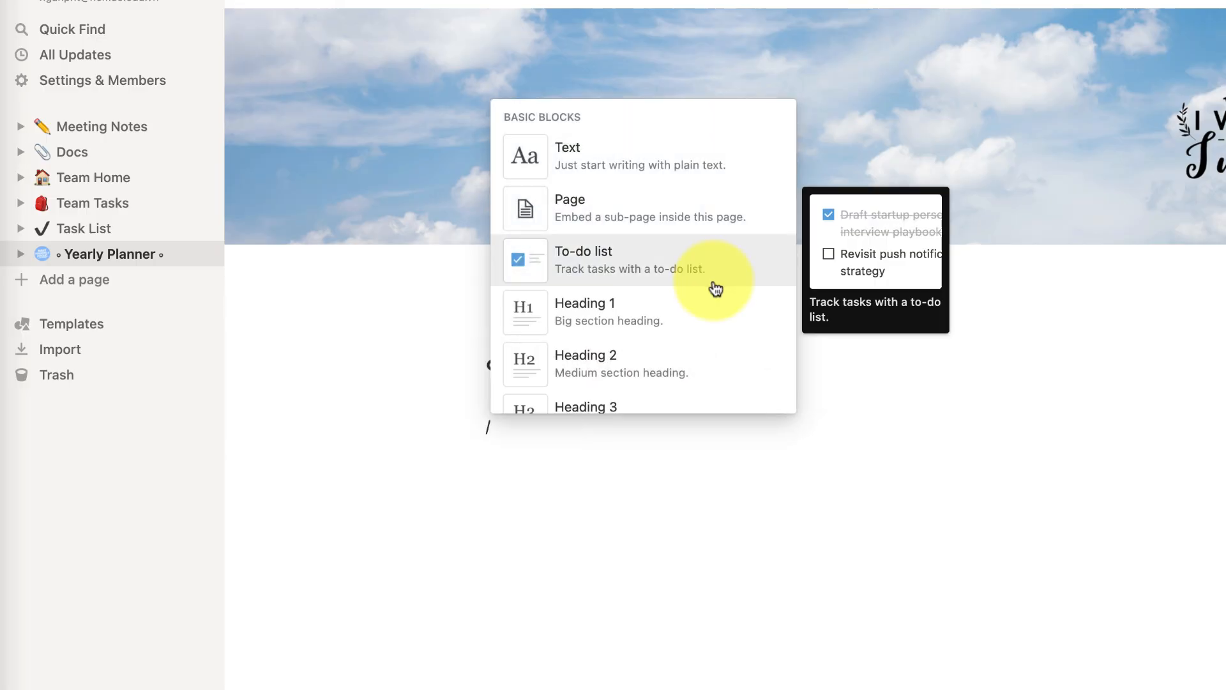
{"action": "scroll", "coordinate": [715, 289], "scroll_direction": "down", "scroll_amount": 15}
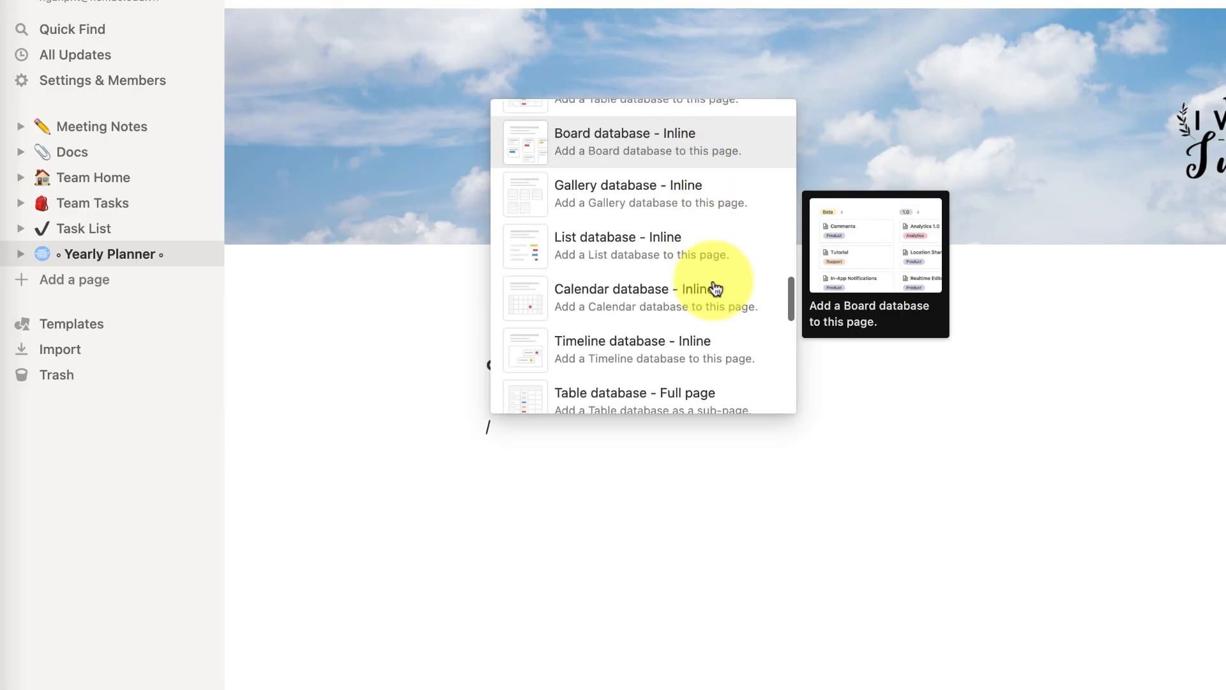
{"action": "scroll", "coordinate": [714, 284], "scroll_direction": "down", "scroll_amount": 5}
{"action": "scroll", "coordinate": [714, 285], "scroll_direction": "up", "scroll_amount": 15}
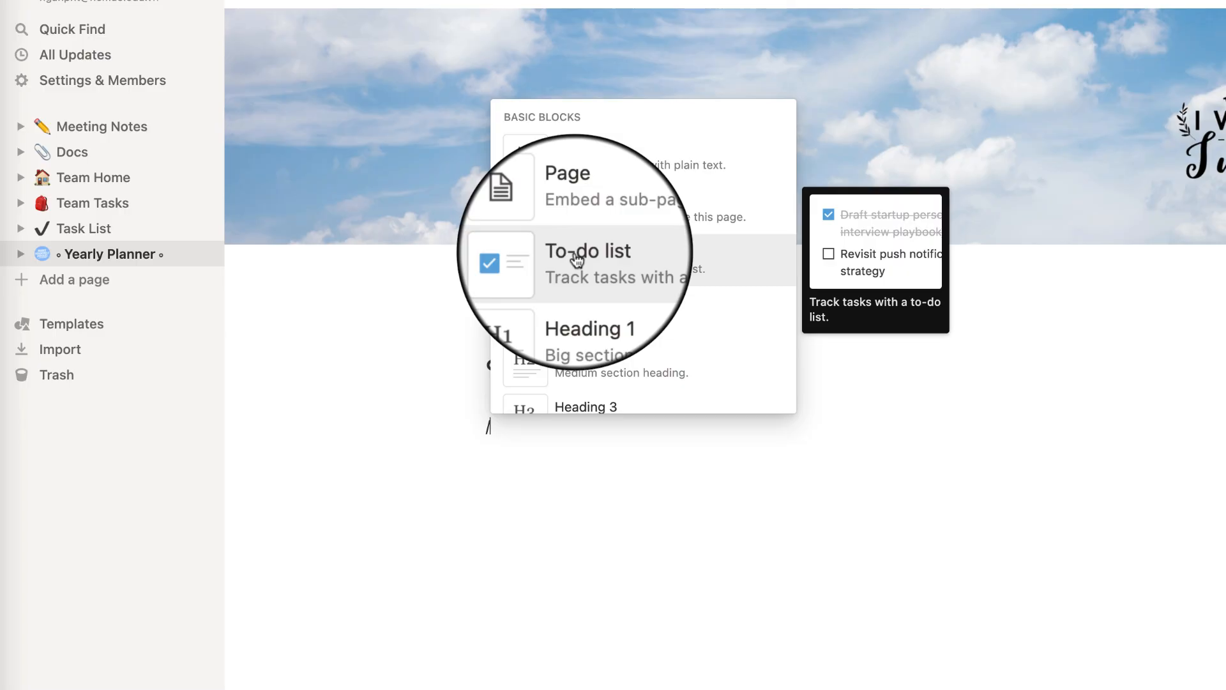
{"action": "scroll", "coordinate": [577, 259], "scroll_direction": "down", "scroll_amount": 3}
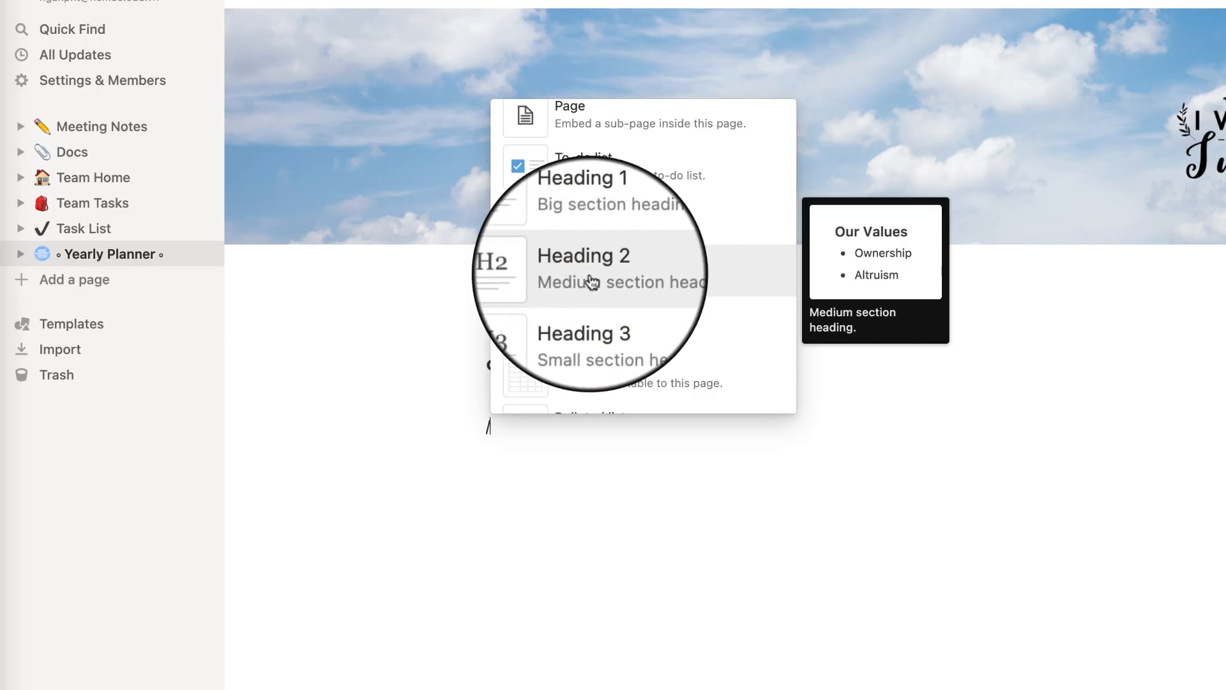
{"action": "scroll", "coordinate": [593, 255], "scroll_direction": "down", "scroll_amount": 3}
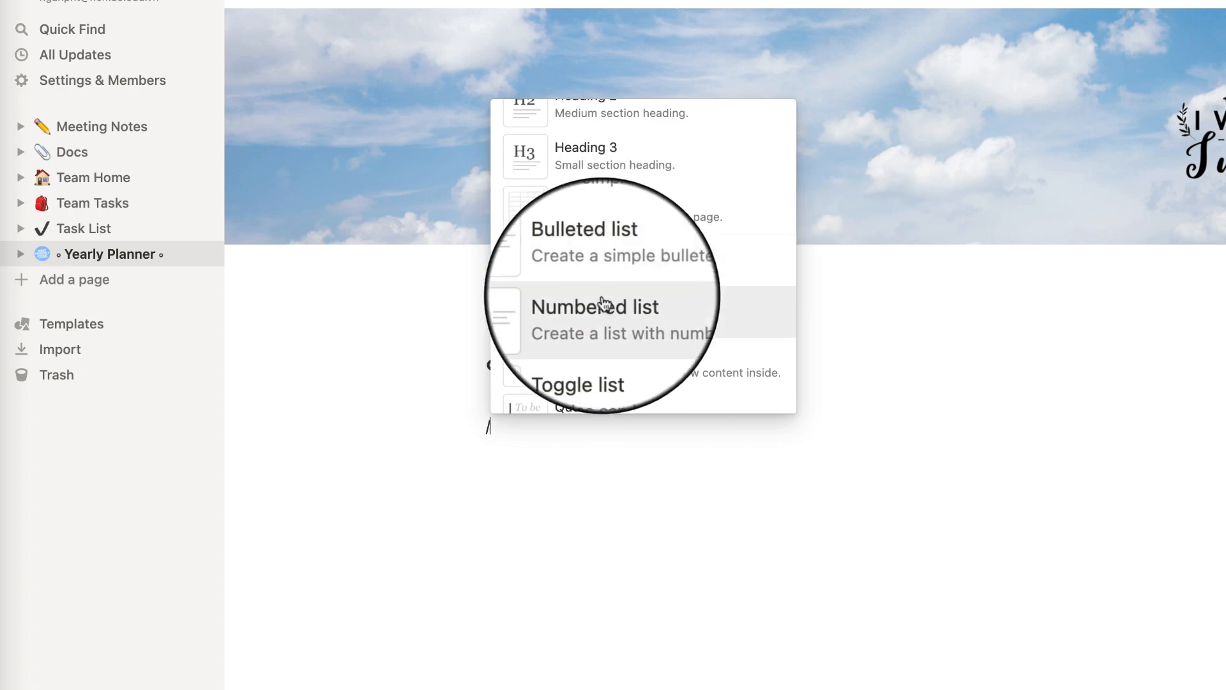
{"action": "scroll", "coordinate": [600, 317], "scroll_direction": "down", "scroll_amount": 1}
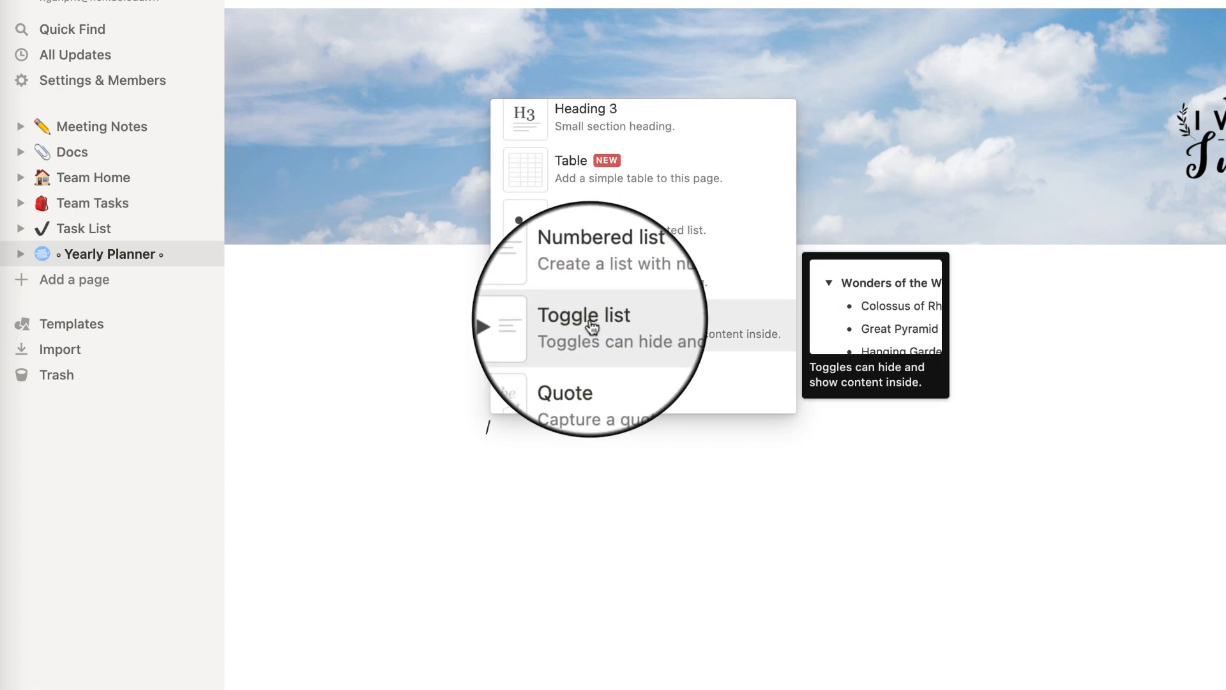
{"action": "left_click", "coordinate": [567, 425]}
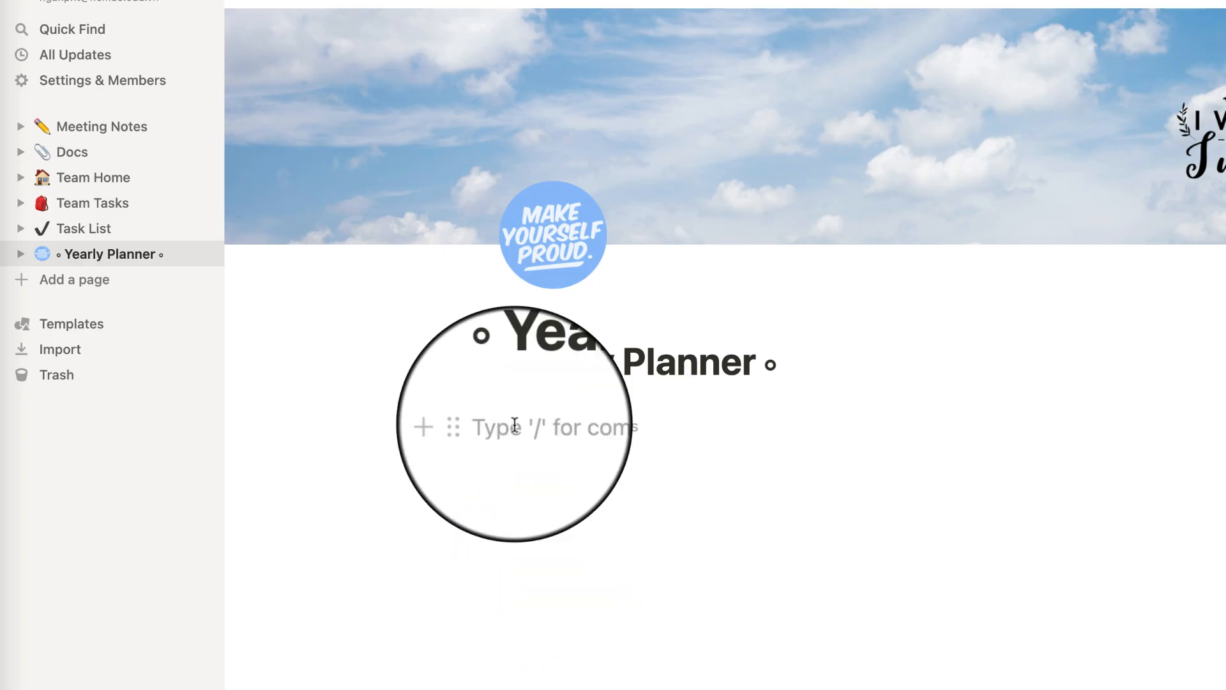
Step: Open the block command list in the page body and examine the remaining basic blocks, the database and media blocks, down to Embeds
{"action": "type", "text": "/"}
{"action": "scroll", "coordinate": [578, 196], "scroll_direction": "down", "scroll_amount": 3}
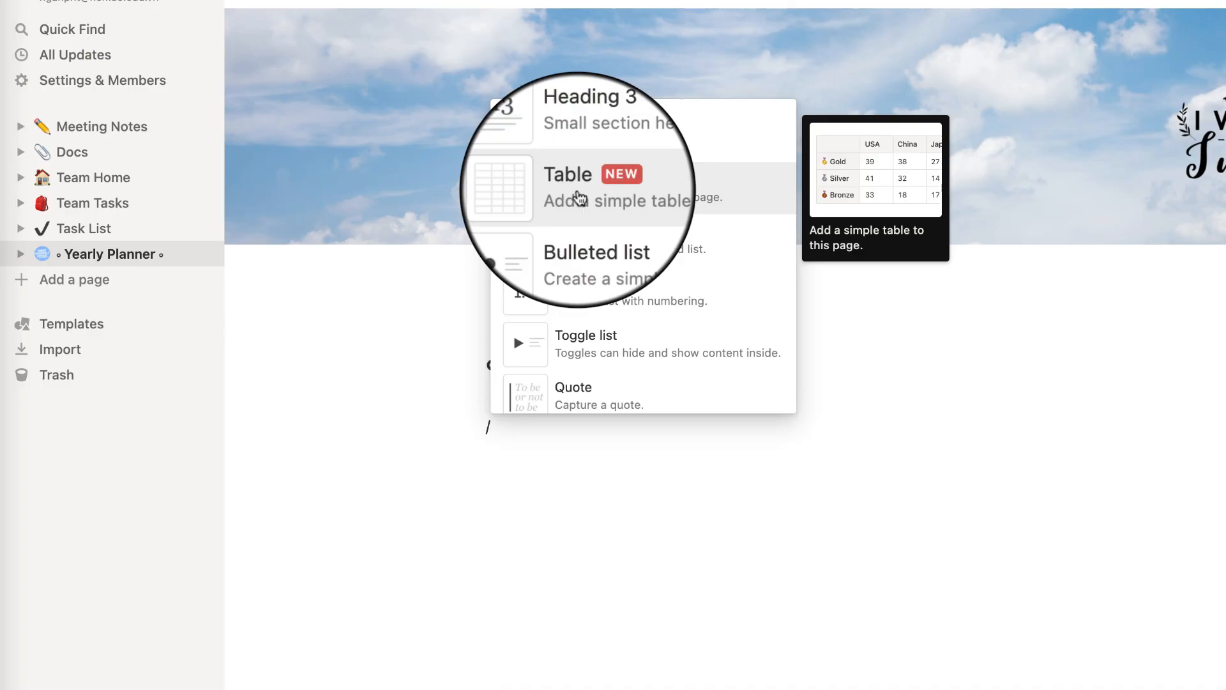
{"action": "scroll", "coordinate": [578, 210], "scroll_direction": "down", "scroll_amount": 3}
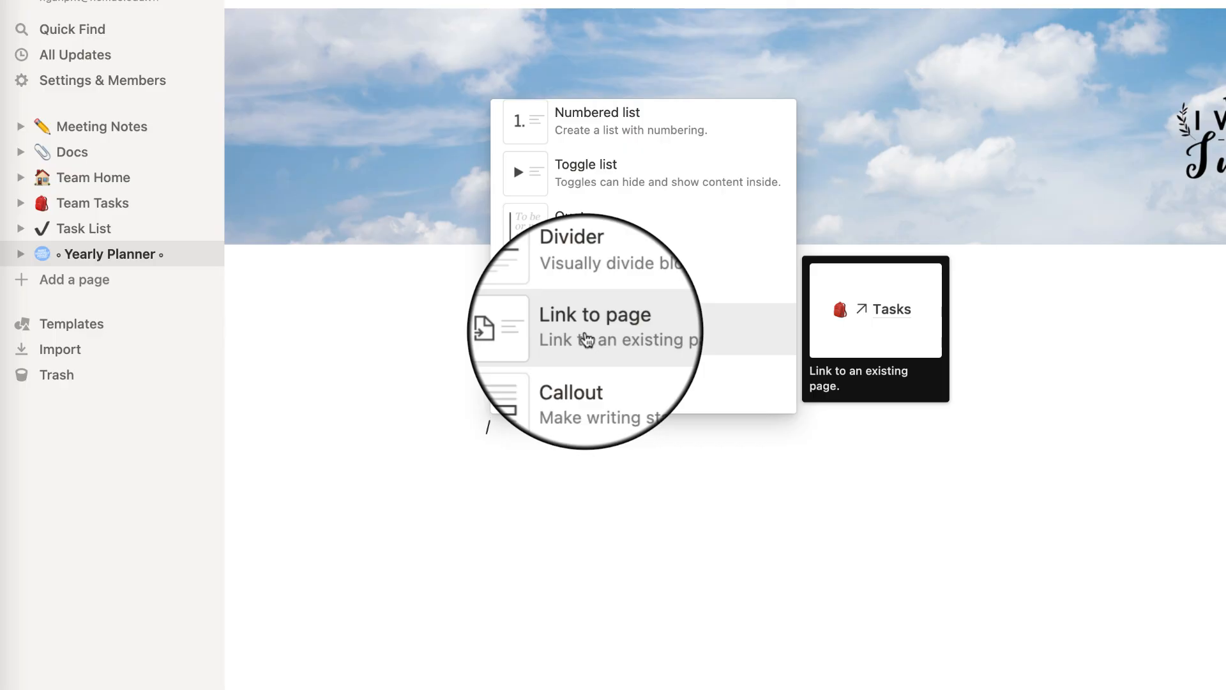
{"action": "scroll", "coordinate": [585, 337], "scroll_direction": "down", "scroll_amount": 10}
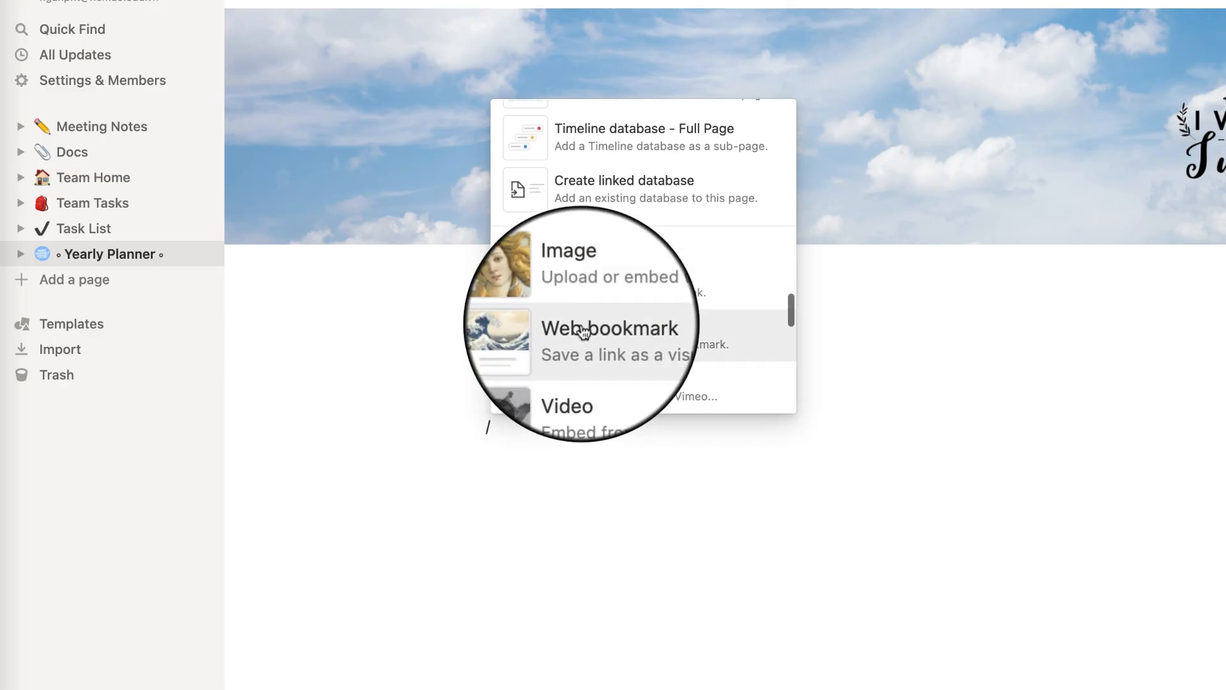
{"action": "scroll", "coordinate": [583, 331], "scroll_direction": "down", "scroll_amount": 2}
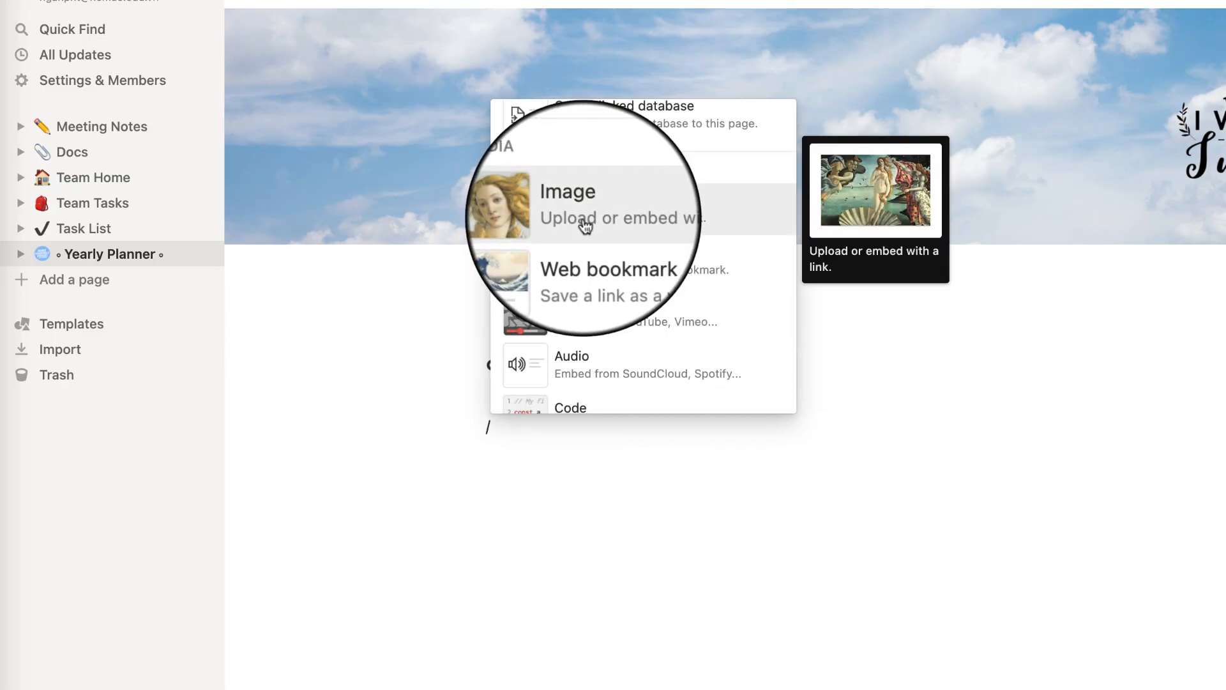
{"action": "scroll", "coordinate": [578, 338], "scroll_direction": "down", "scroll_amount": 1}
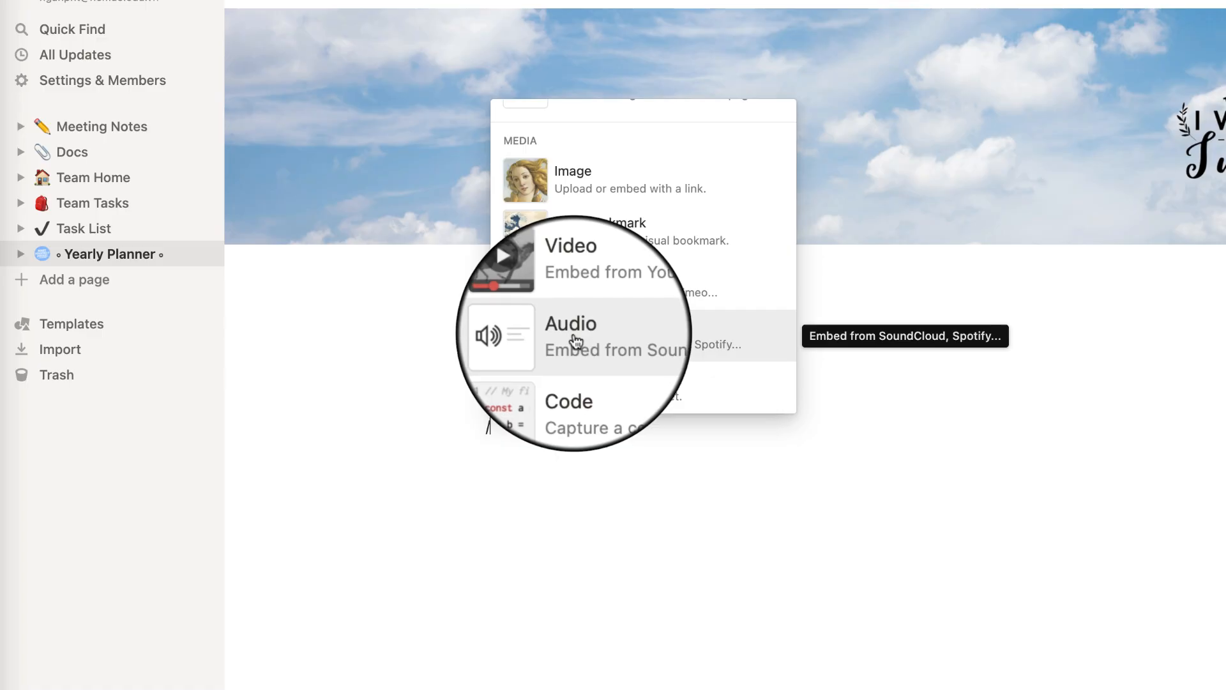
{"action": "scroll", "coordinate": [578, 338], "scroll_direction": "down", "scroll_amount": 3}
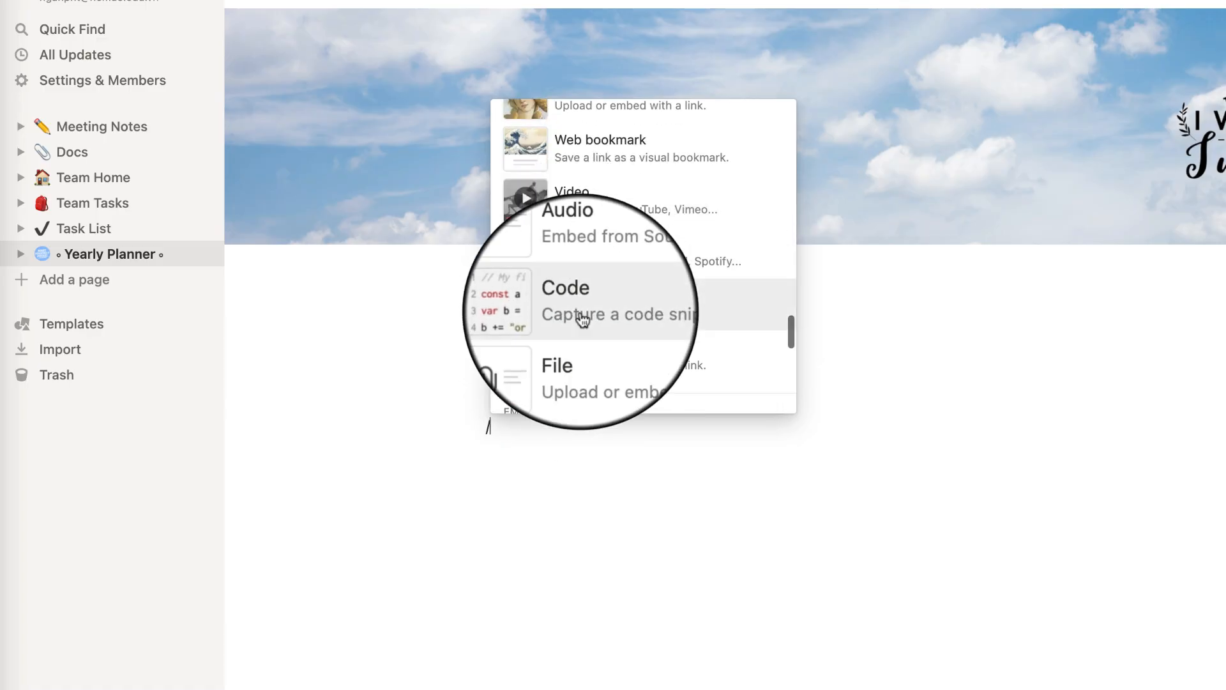
{"action": "scroll", "coordinate": [584, 377], "scroll_direction": "down", "scroll_amount": 1}
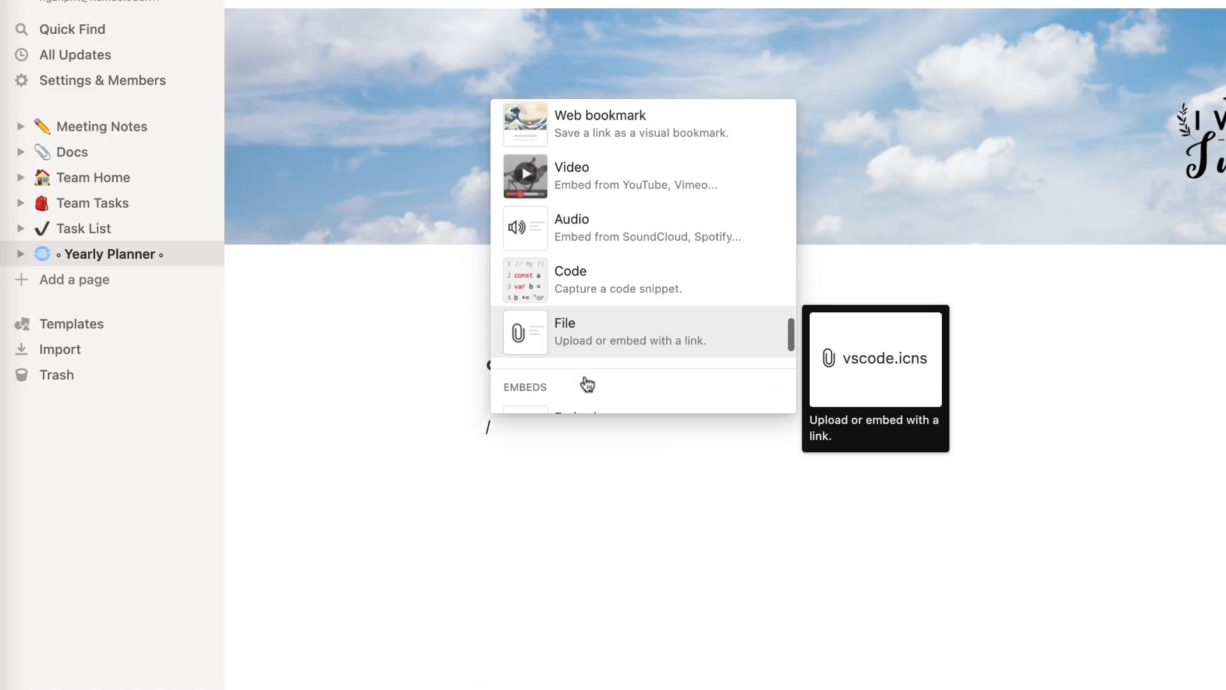
{"action": "scroll", "coordinate": [587, 384], "scroll_direction": "down", "scroll_amount": 2}
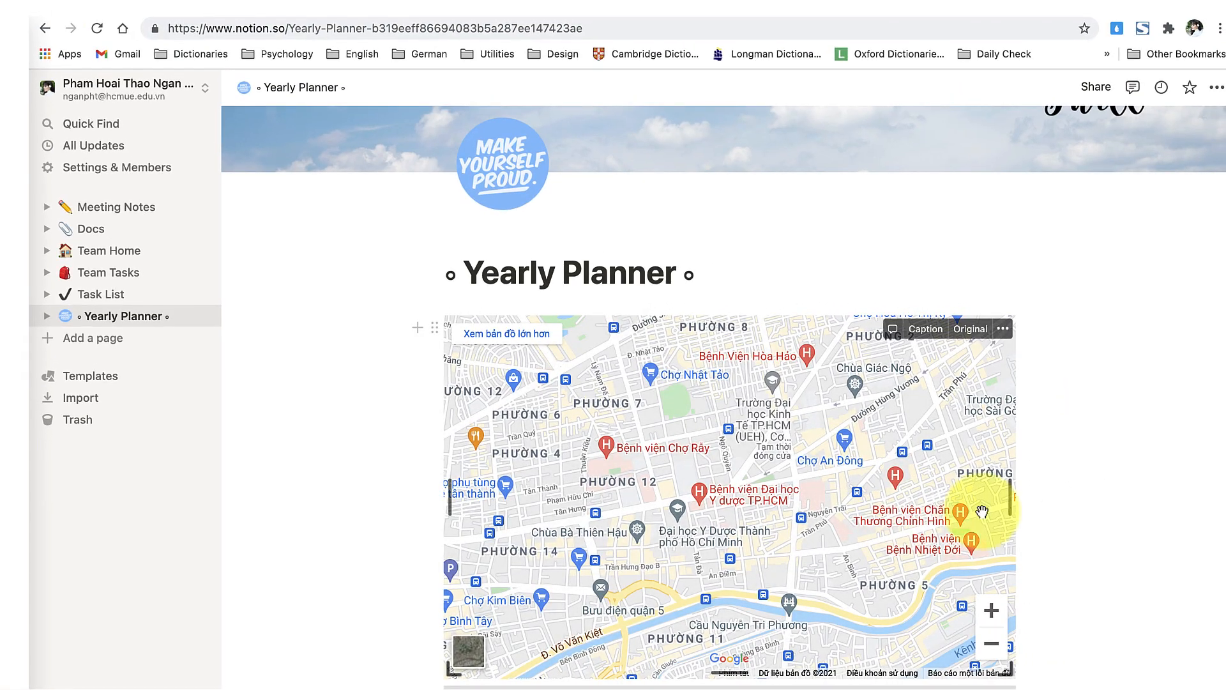
Step: Look over the embedded map and document, and shrink the blue photo collage below them to about two-thirds of its width
{"action": "scroll", "coordinate": [981, 511], "scroll_direction": "down", "scroll_amount": 5}
{"action": "scroll", "coordinate": [664, 444], "scroll_direction": "down", "scroll_amount": 5}
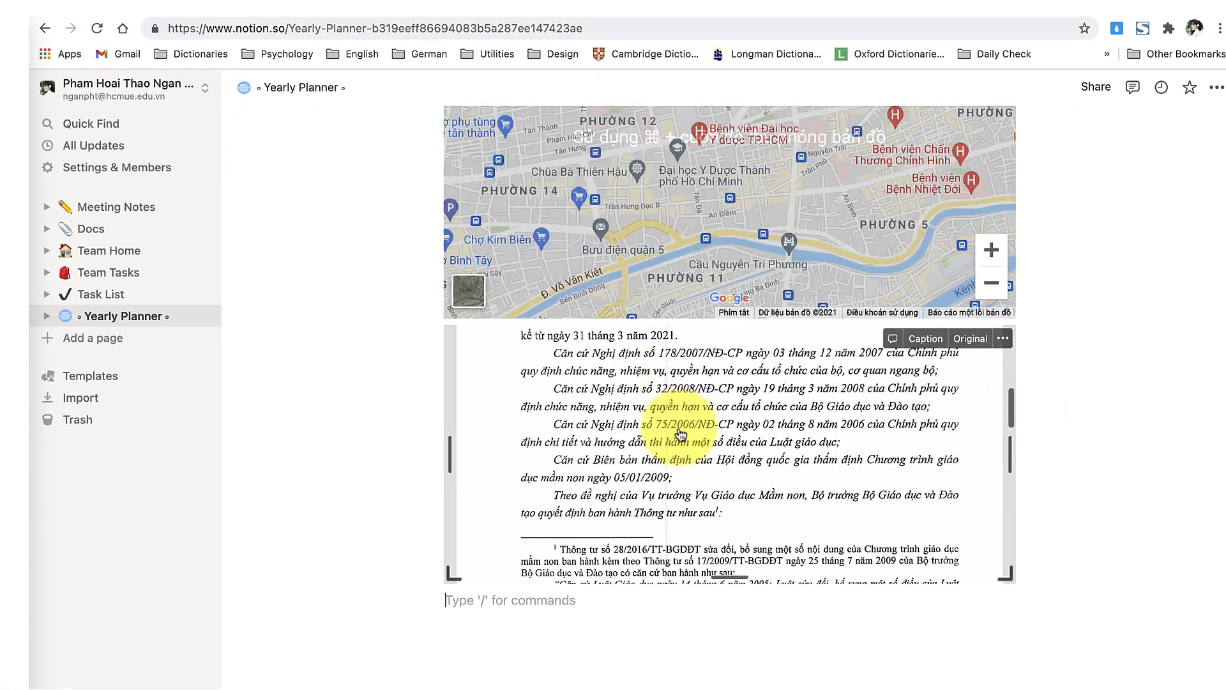
{"action": "scroll", "coordinate": [681, 440], "scroll_direction": "up", "scroll_amount": 3}
{"action": "scroll", "coordinate": [1041, 375], "scroll_direction": "up", "scroll_amount": 2}
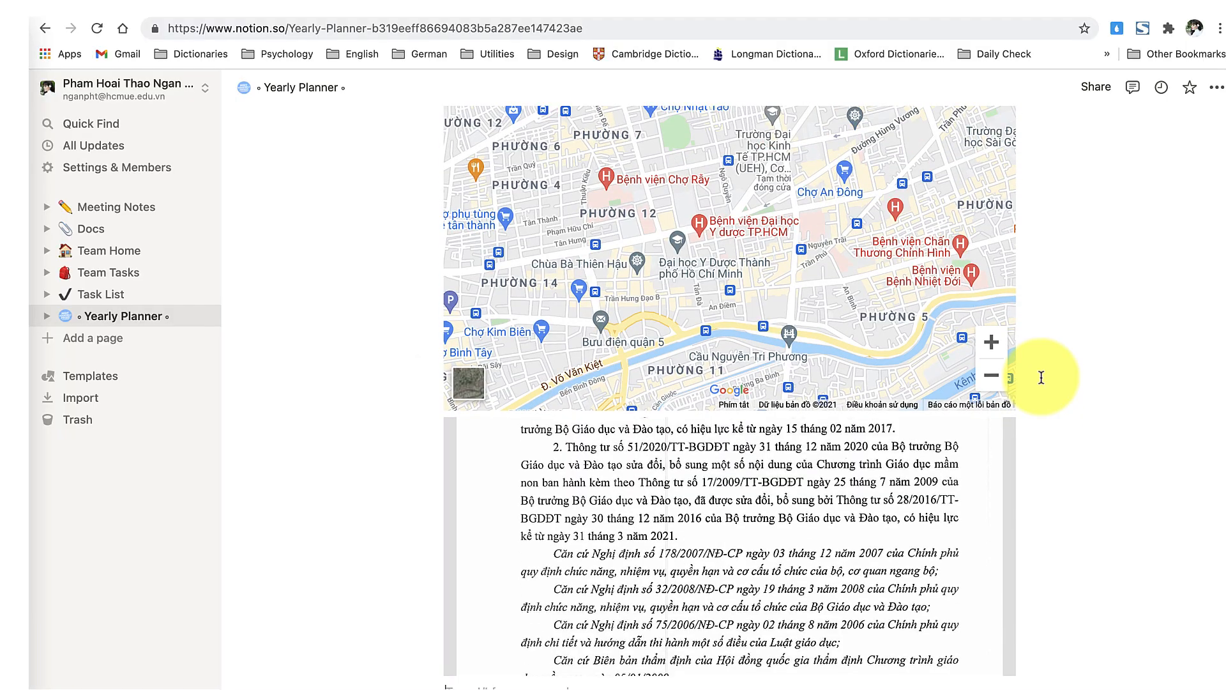
{"action": "scroll", "coordinate": [698, 560], "scroll_direction": "up", "scroll_amount": 2}
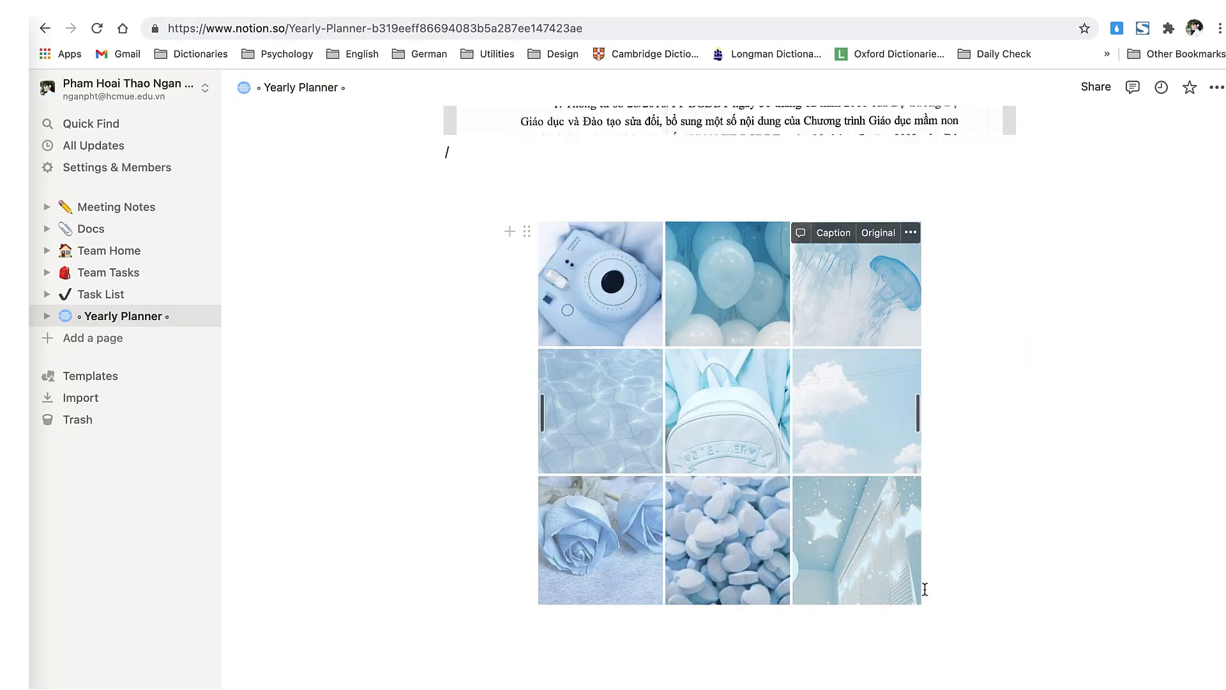
{"action": "left_click_drag", "start_coordinate": [920, 595], "coordinate": [854, 511]}
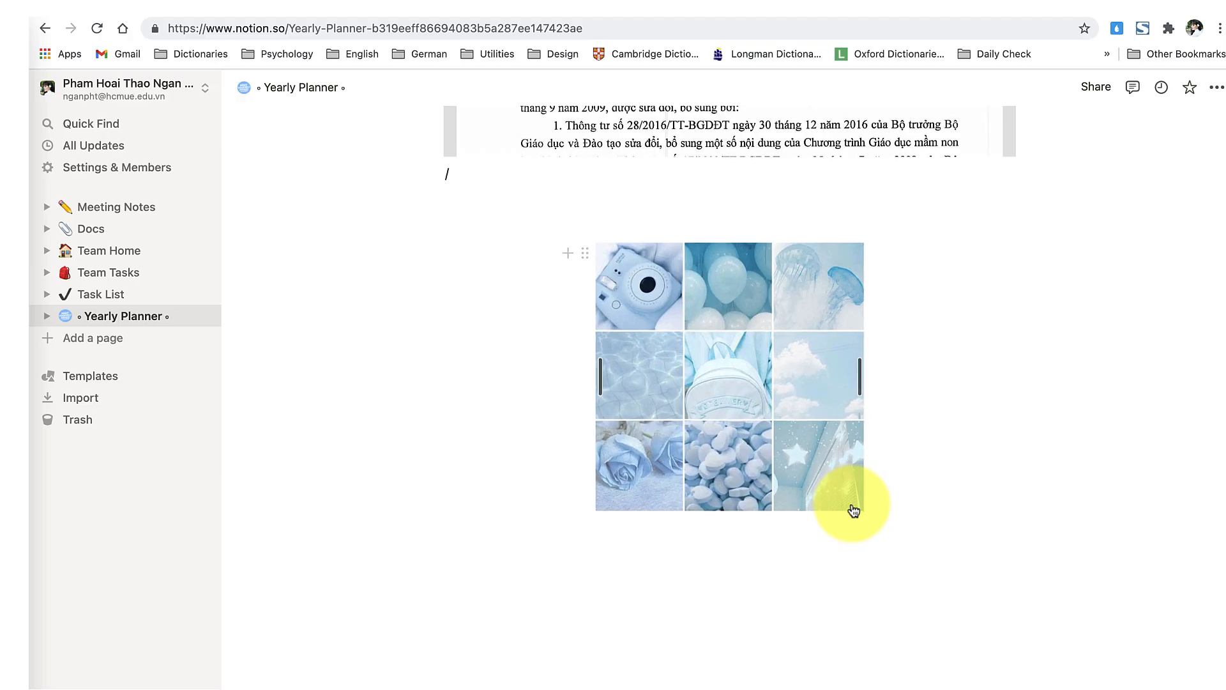
Step: Open the block actions of the Maps heading and examine them, including Duplicate, Turn into and Move to
{"action": "scroll", "coordinate": [772, 405], "scroll_direction": "up", "scroll_amount": 10}
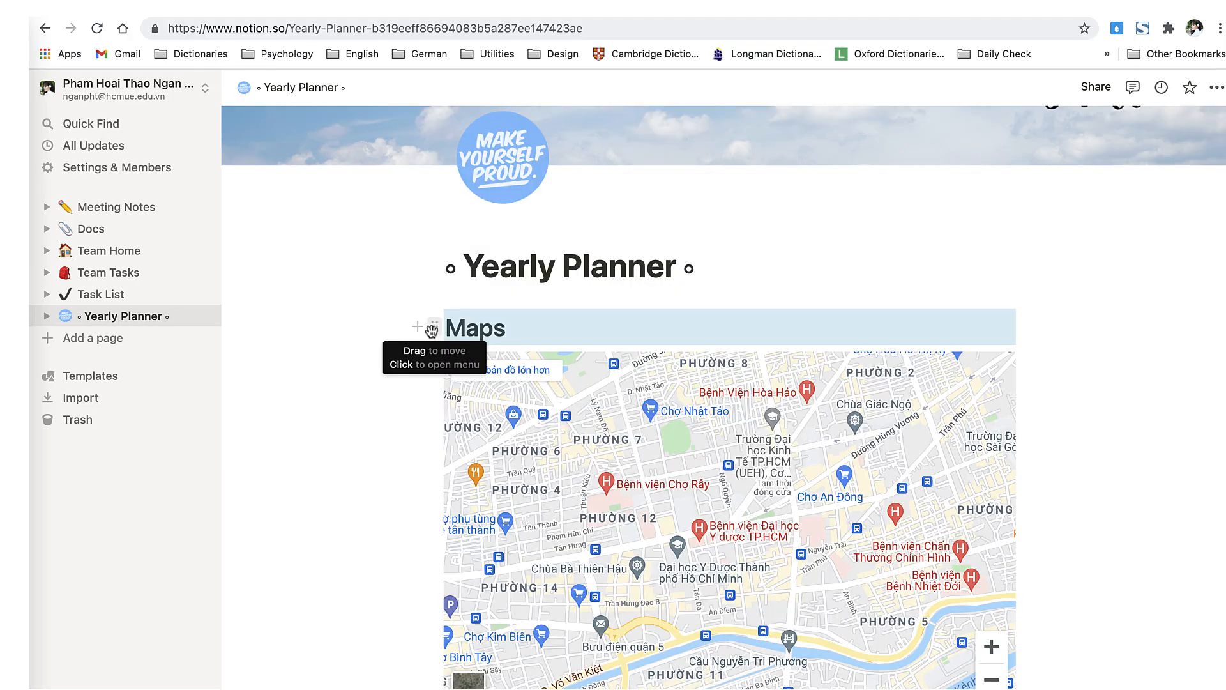
{"action": "left_click", "coordinate": [433, 327]}
{"action": "left_click_drag", "start_coordinate": [433, 333], "coordinate": [434, 339]}
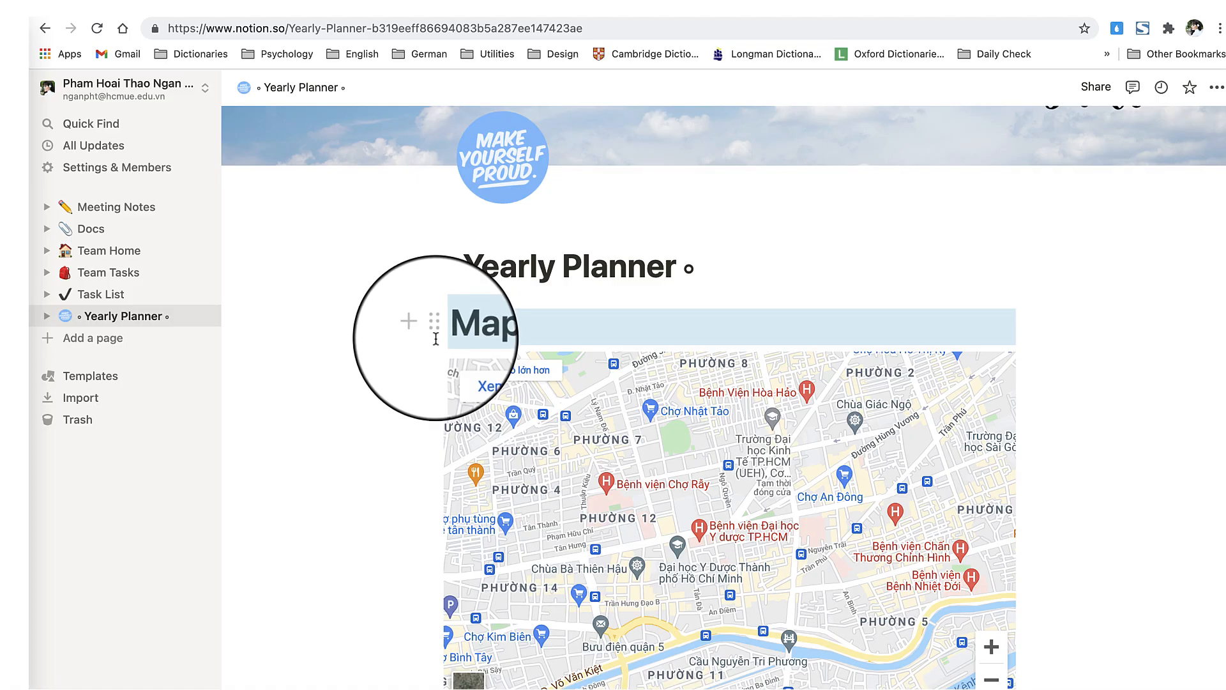
{"action": "left_click", "coordinate": [435, 333]}
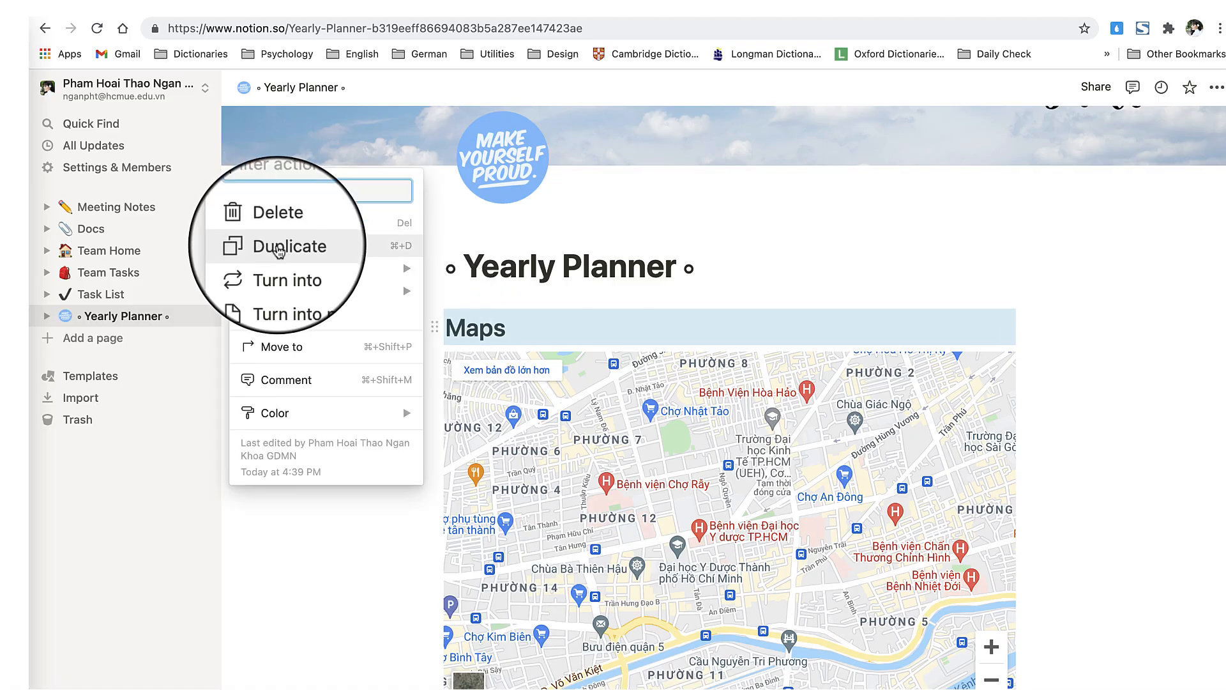
{"action": "mouse_move", "coordinate": [284, 268]}
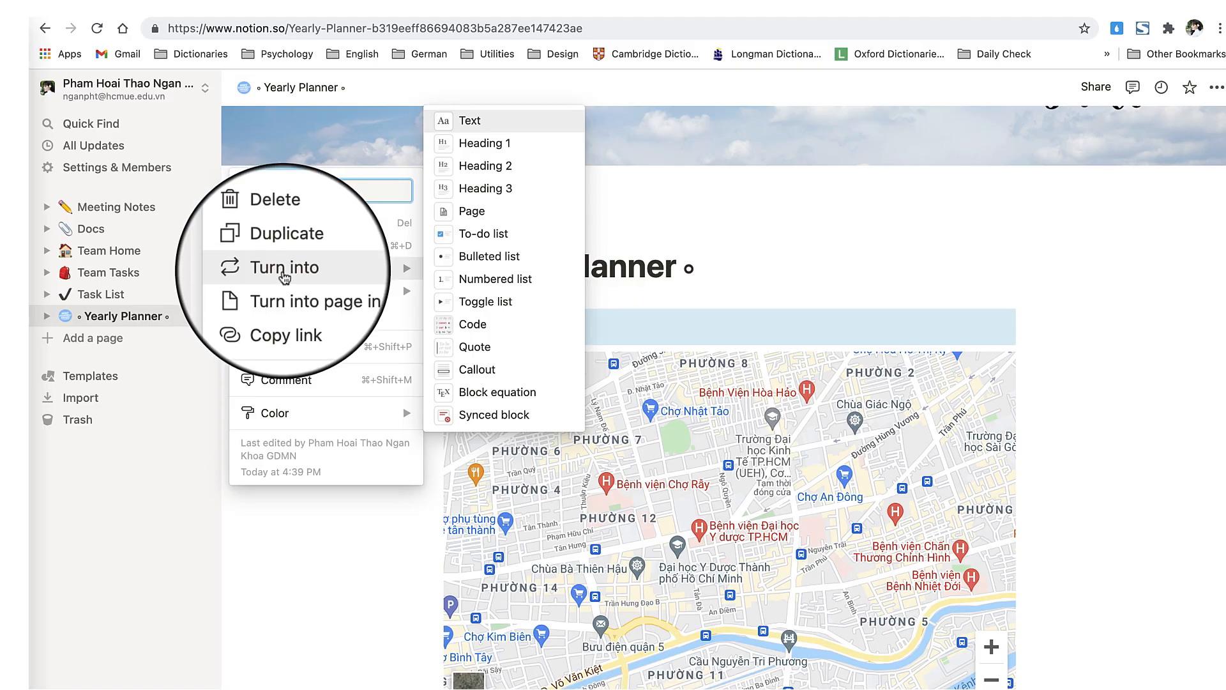
{"action": "mouse_move", "coordinate": [286, 292]}
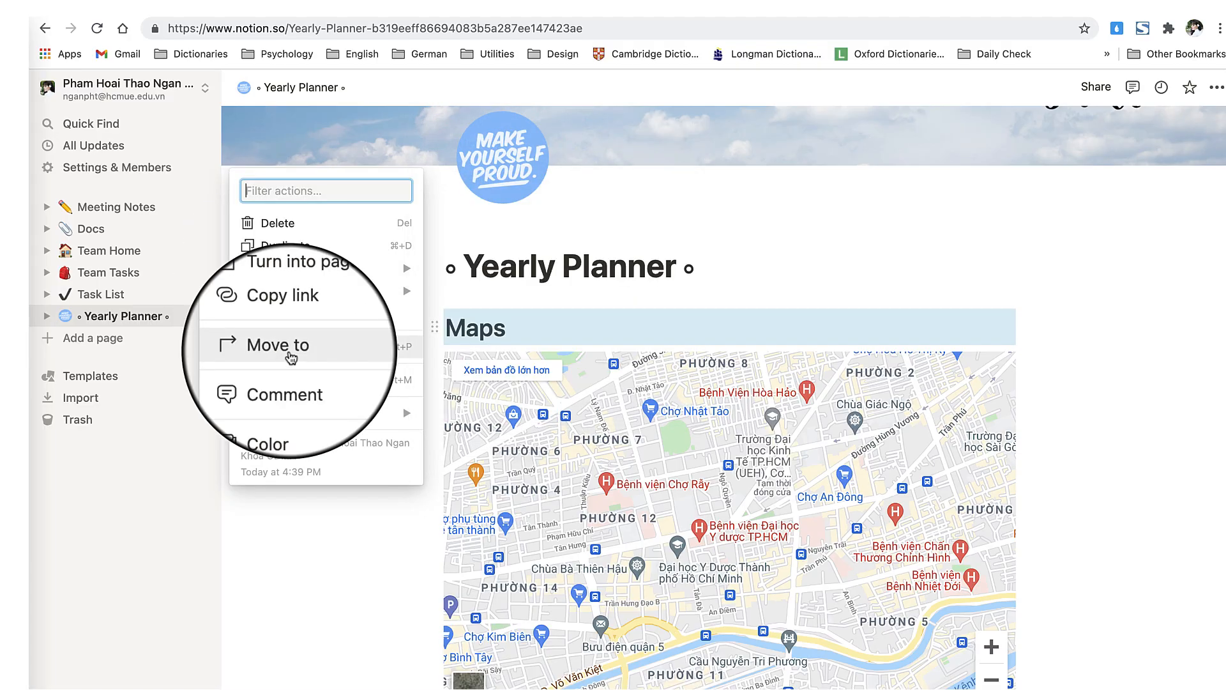
Step: Review the block colors, give the Maps heading a blue background, and select its text to examine the formatting options
{"action": "mouse_move", "coordinate": [288, 413]}
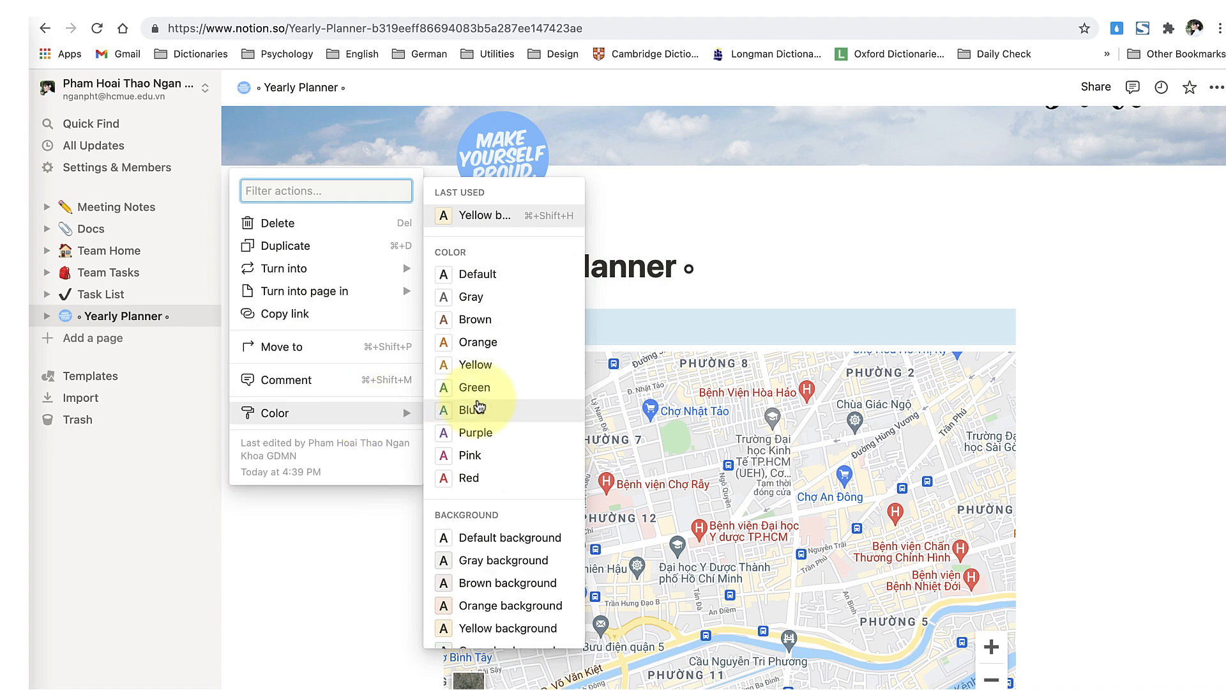
{"action": "scroll", "coordinate": [486, 435], "scroll_direction": "down", "scroll_amount": 1}
{"action": "scroll", "coordinate": [485, 434], "scroll_direction": "down", "scroll_amount": 2}
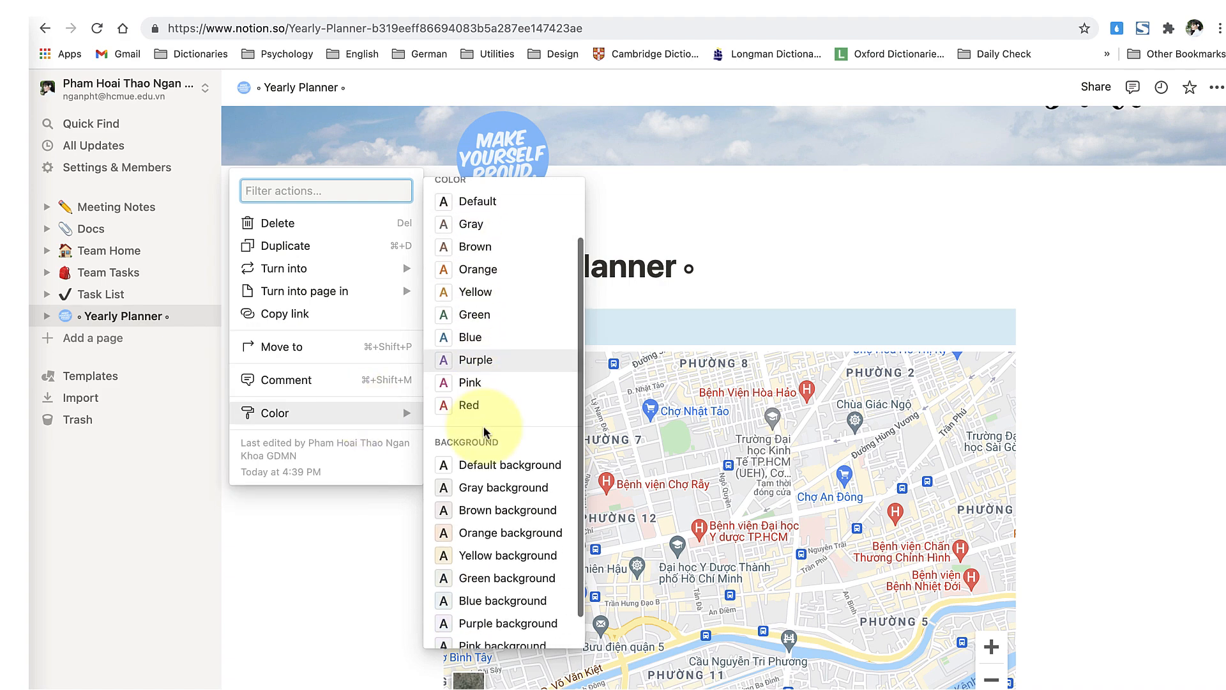
{"action": "scroll", "coordinate": [487, 434], "scroll_direction": "up", "scroll_amount": 1}
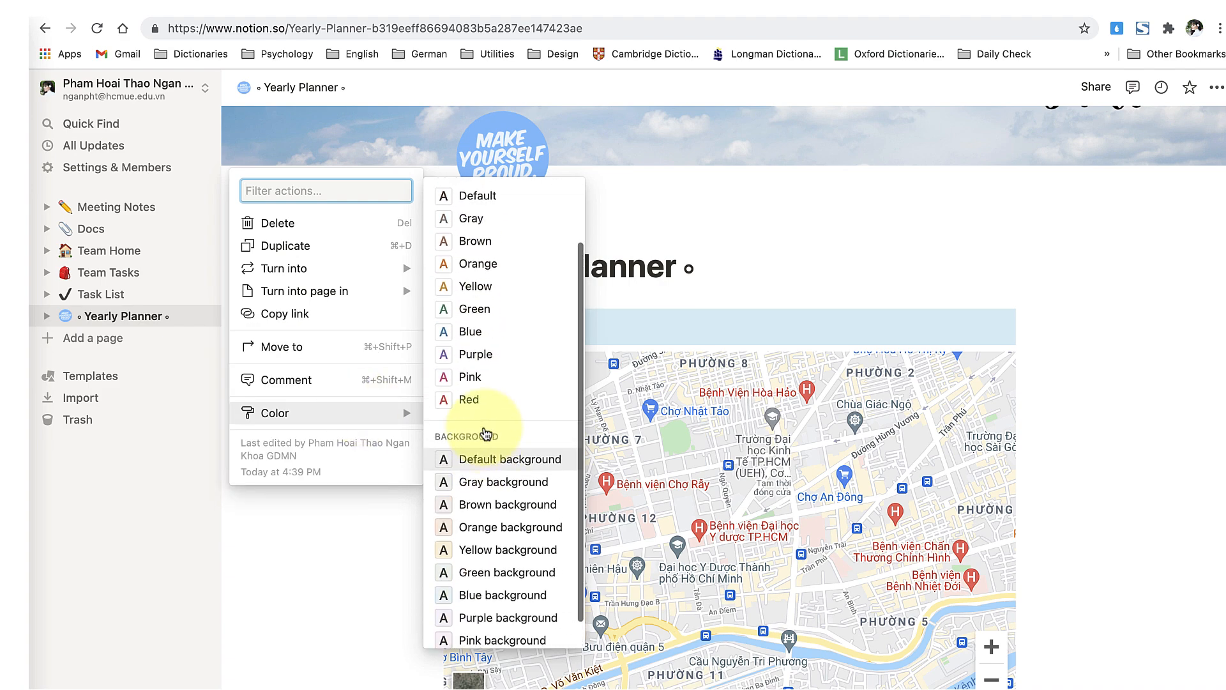
{"action": "left_click", "coordinate": [514, 326]}
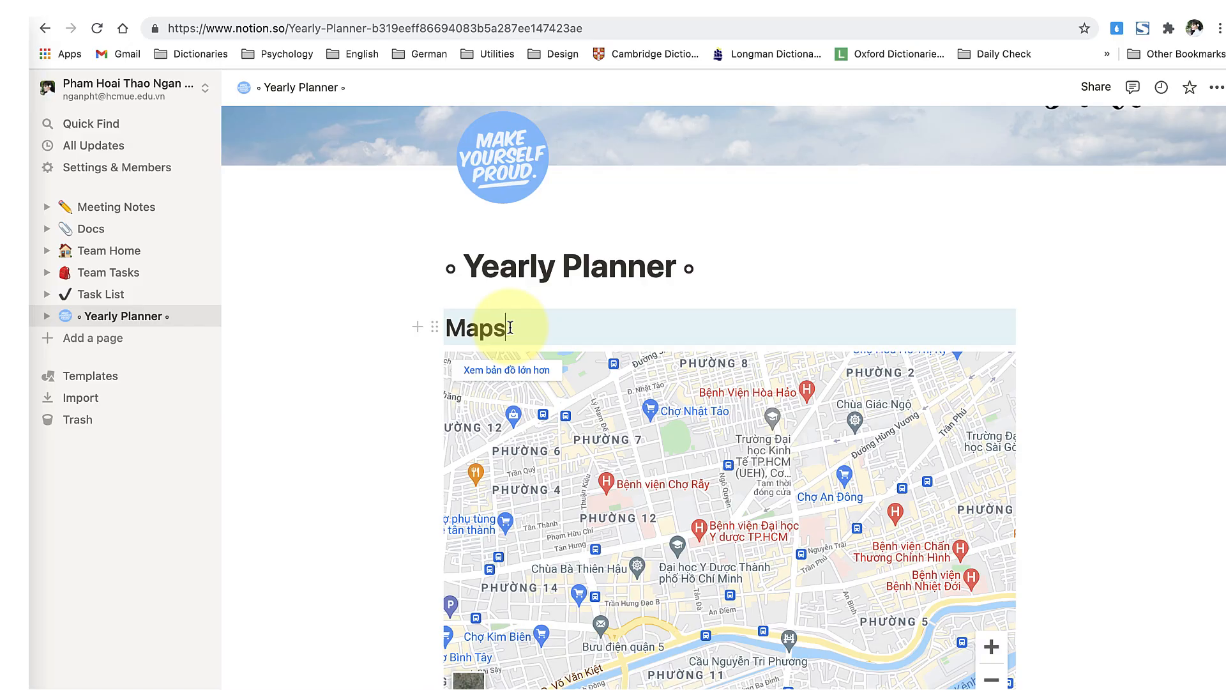
{"action": "left_click_drag", "start_coordinate": [511, 328], "coordinate": [447, 329]}
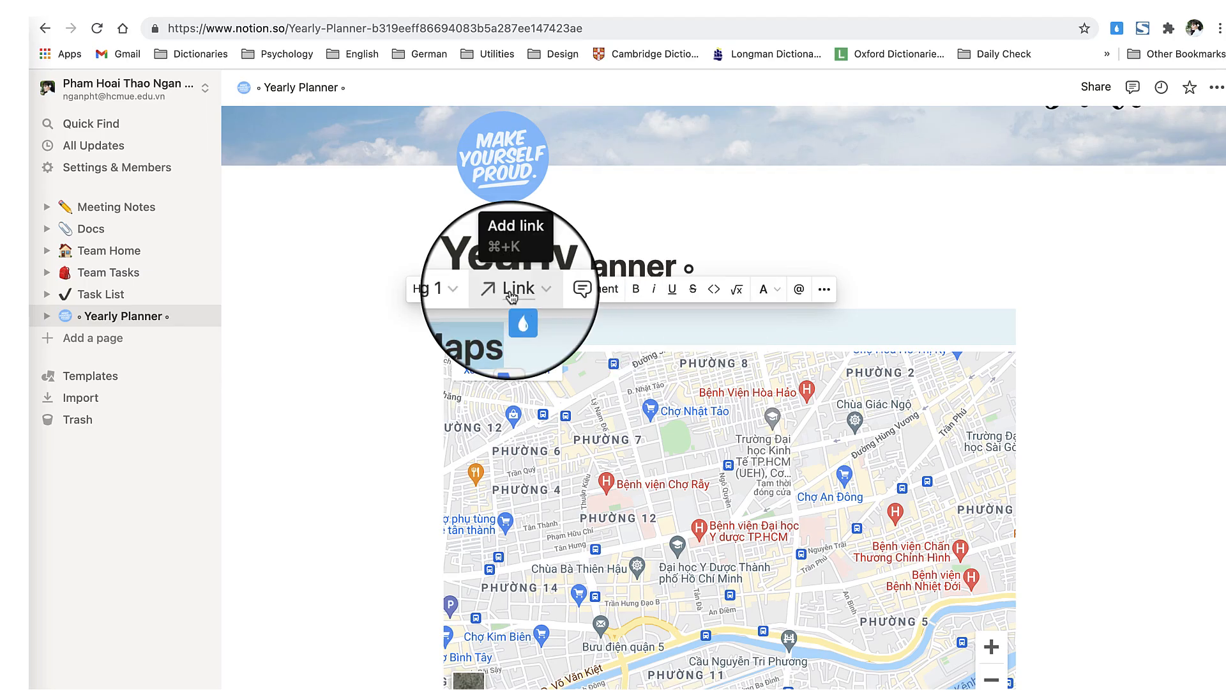
Step: Move the Documents heading directly below the Maps heading, above the embedded map
{"action": "scroll", "coordinate": [421, 562], "scroll_direction": "down", "scroll_amount": 3}
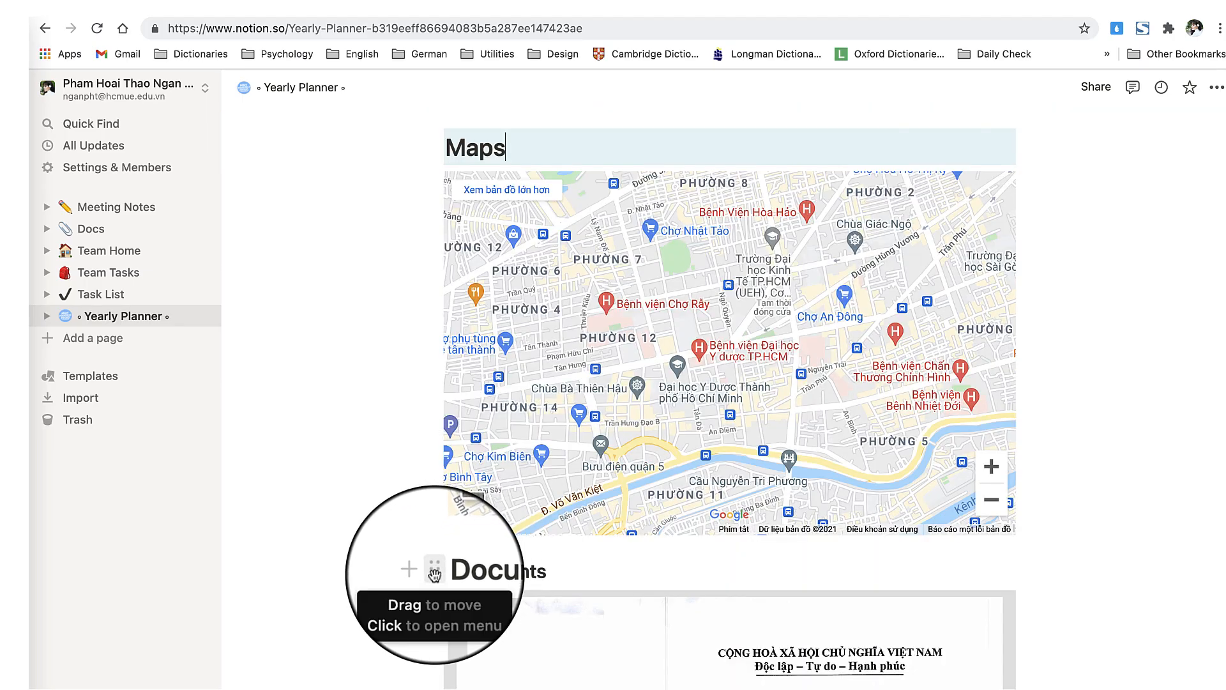
{"action": "left_click", "coordinate": [434, 573]}
{"action": "left_click_drag", "start_coordinate": [434, 573], "coordinate": [471, 197]}
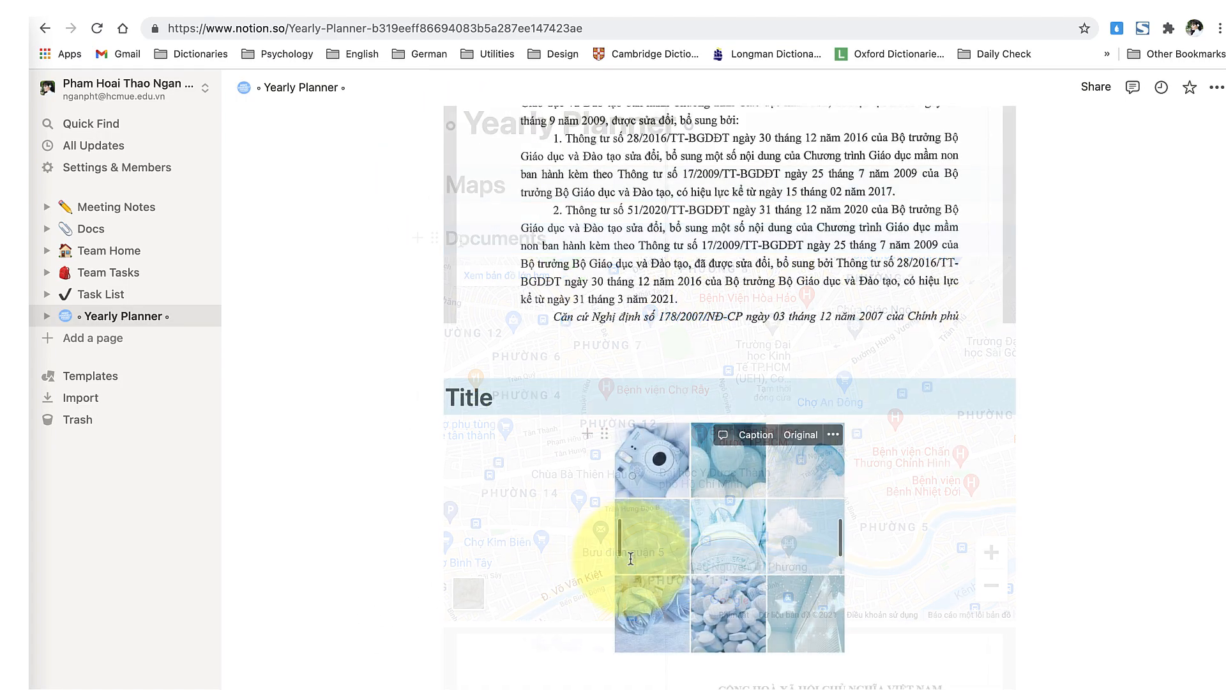
Step: Move the blue photo collage into a second column beside the Title heading and adjust the width of the two columns
{"action": "left_click", "coordinate": [495, 399]}
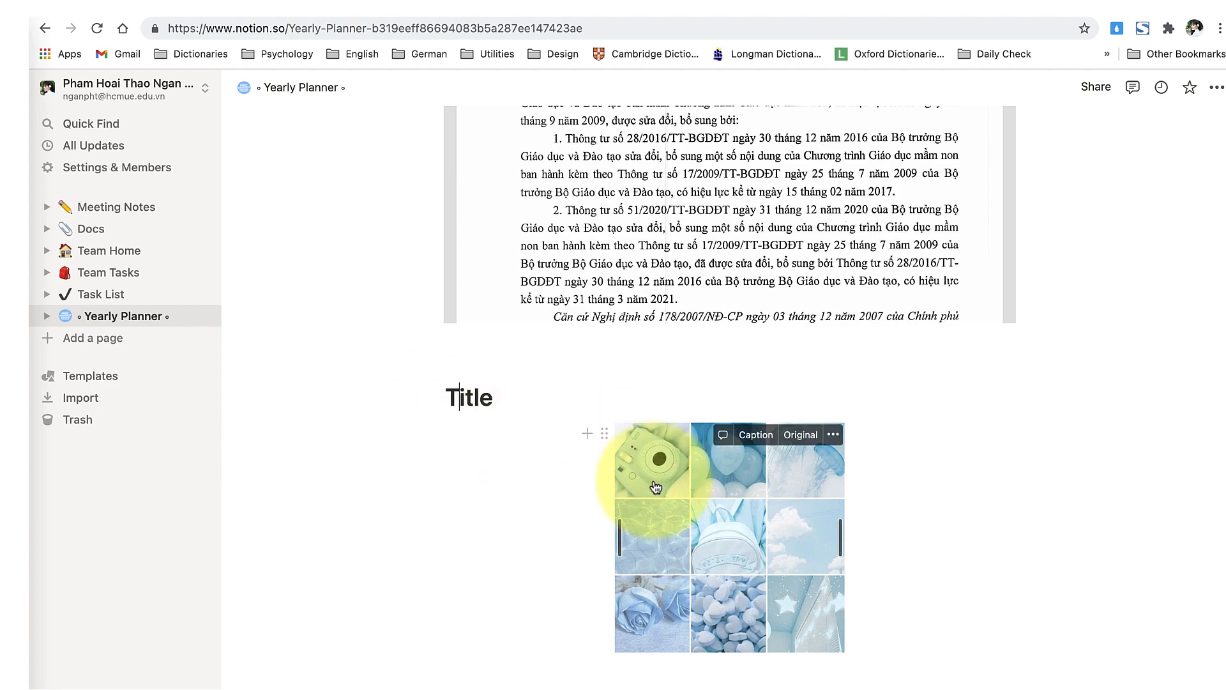
{"action": "left_click_drag", "start_coordinate": [656, 487], "coordinate": [1025, 400]}
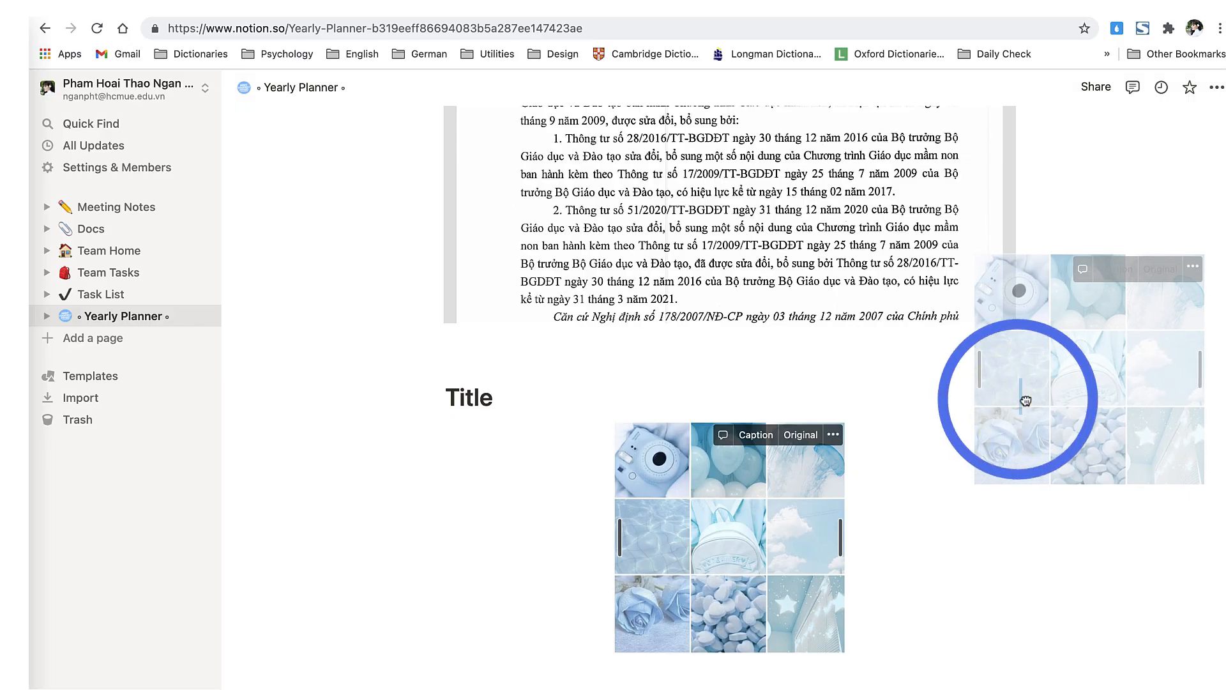
{"action": "left_click_drag", "start_coordinate": [1025, 400], "coordinate": [1025, 402]}
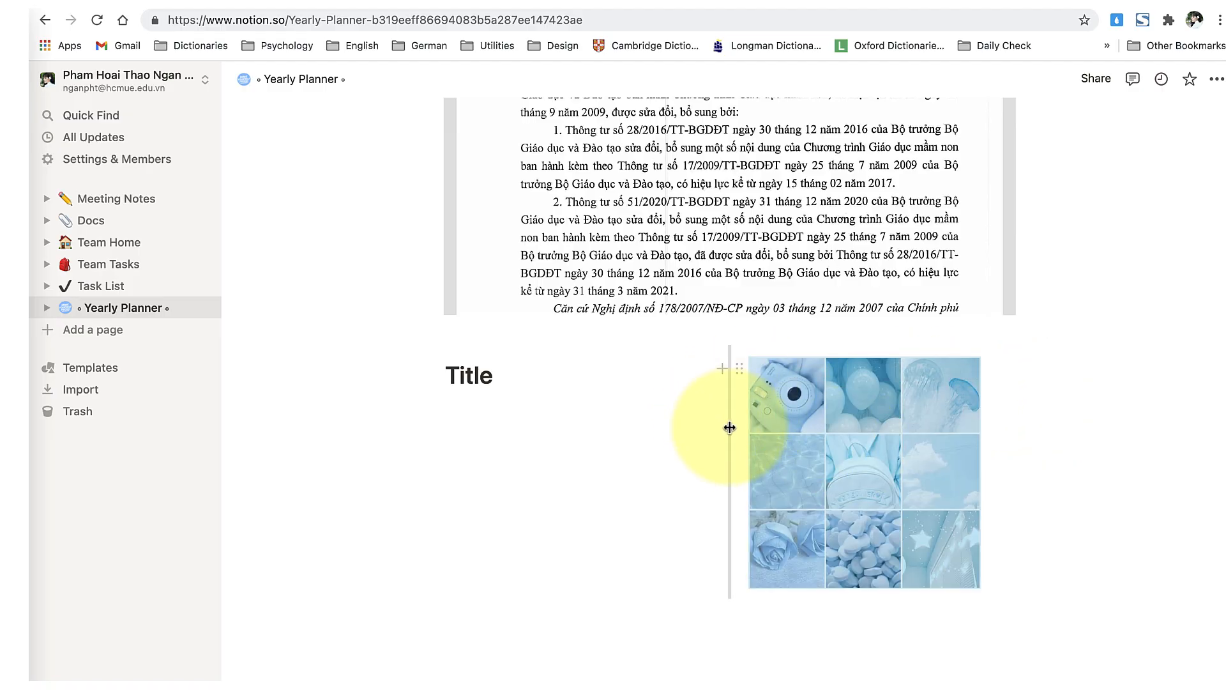
{"action": "left_click_drag", "start_coordinate": [730, 427], "coordinate": [670, 446]}
{"action": "left_click_drag", "start_coordinate": [766, 454], "coordinate": [668, 492]}
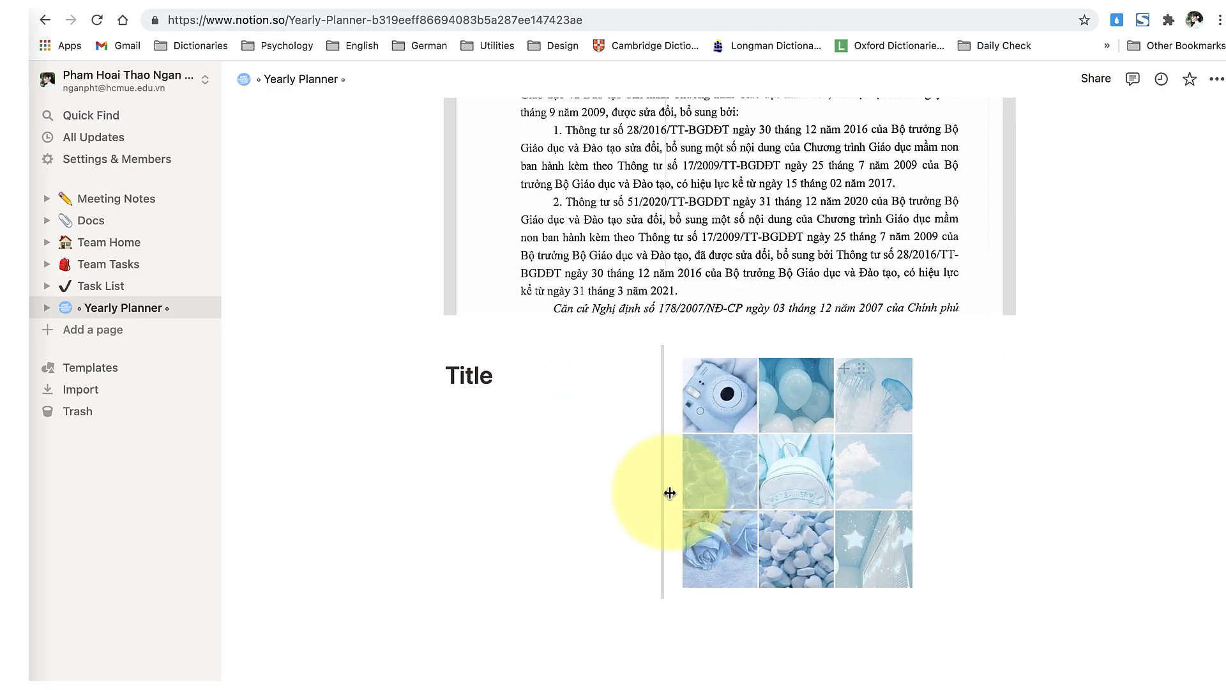
Step: Arrange the weekday lines in columns, with Mon, Tue and Wed in one row and Thu, Fri, Sat and Sun in the next
{"action": "scroll", "coordinate": [440, 518], "scroll_direction": "down", "scroll_amount": 2}
{"action": "left_click_drag", "start_coordinate": [434, 541], "coordinate": [1015, 504]}
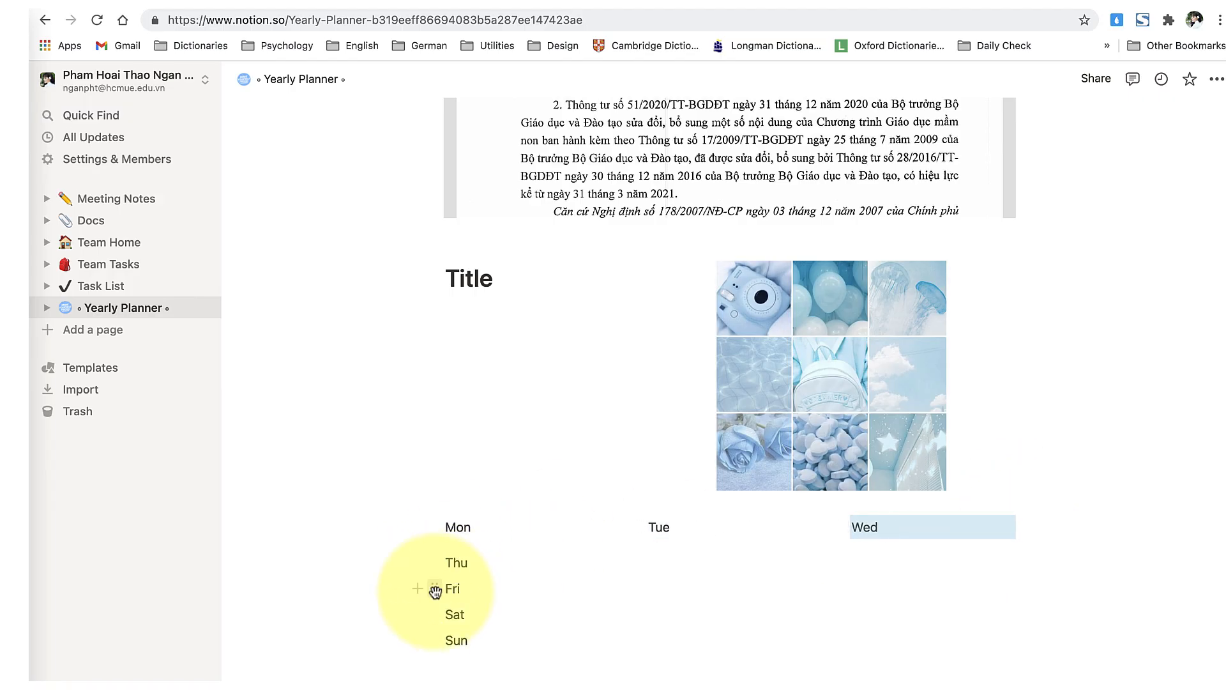
{"action": "left_click_drag", "start_coordinate": [435, 591], "coordinate": [1021, 561]}
{"action": "left_click_drag", "start_coordinate": [434, 588], "coordinate": [1026, 580]}
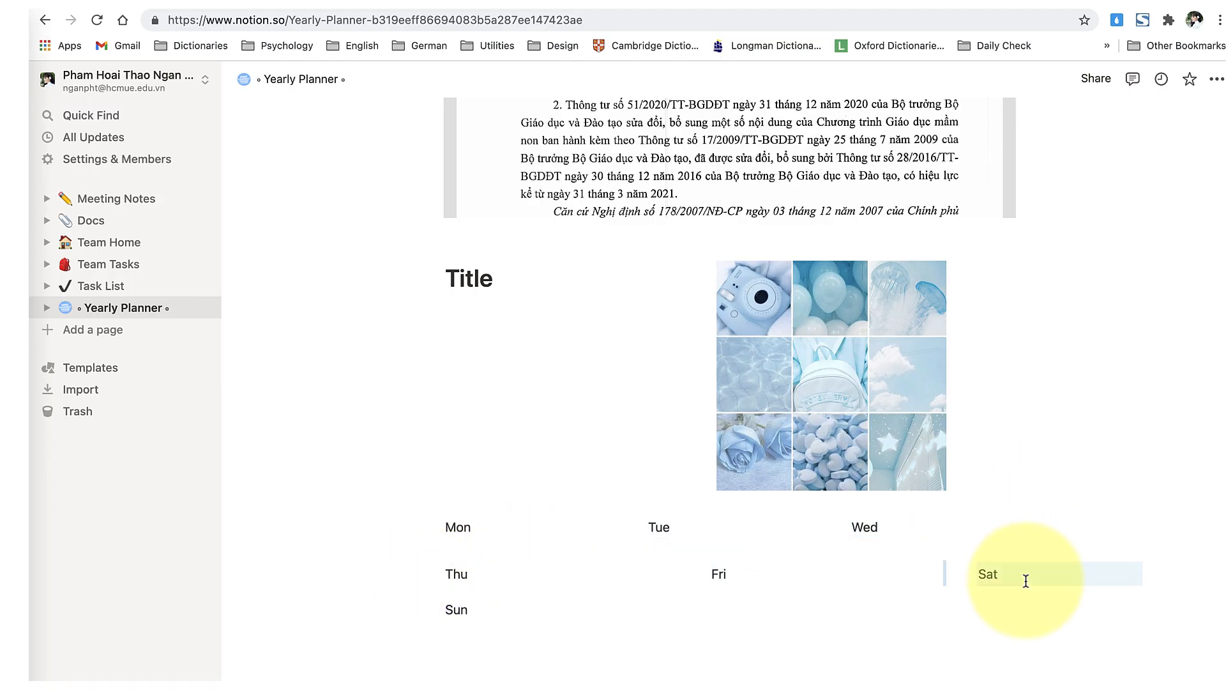
{"action": "left_click_drag", "start_coordinate": [435, 610], "coordinate": [890, 585]}
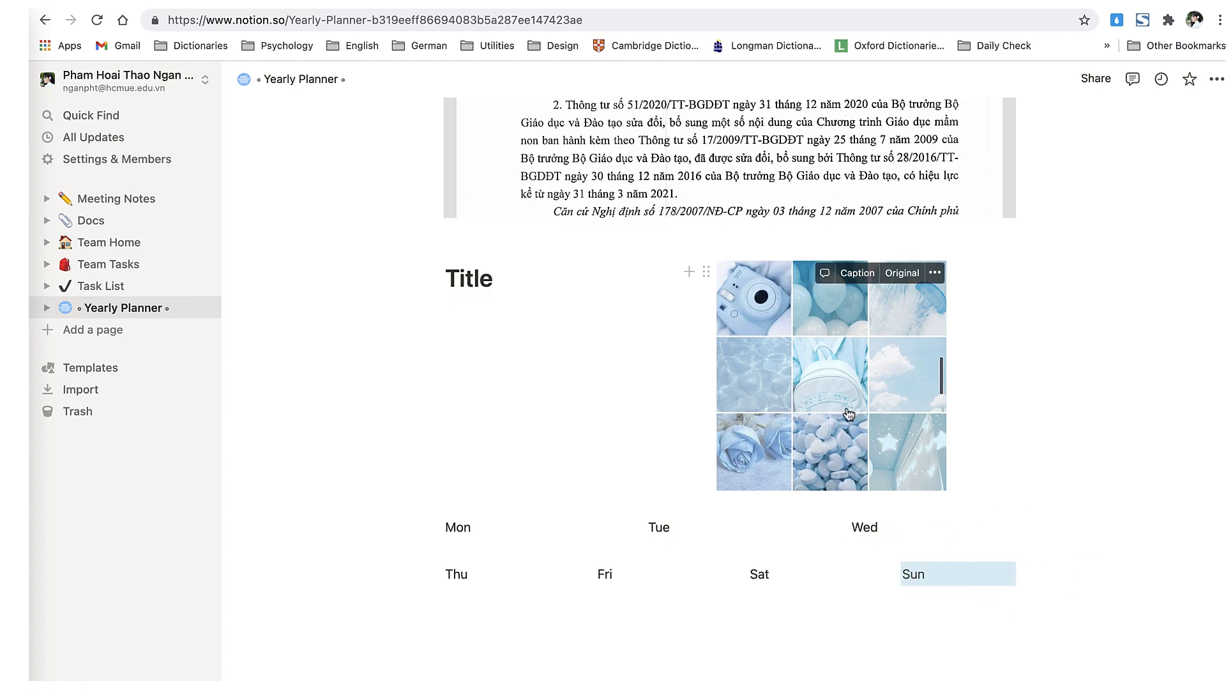
Step: Turn on Full width for the Yearly Planner page
{"action": "scroll", "coordinate": [848, 413], "scroll_direction": "up", "scroll_amount": 10}
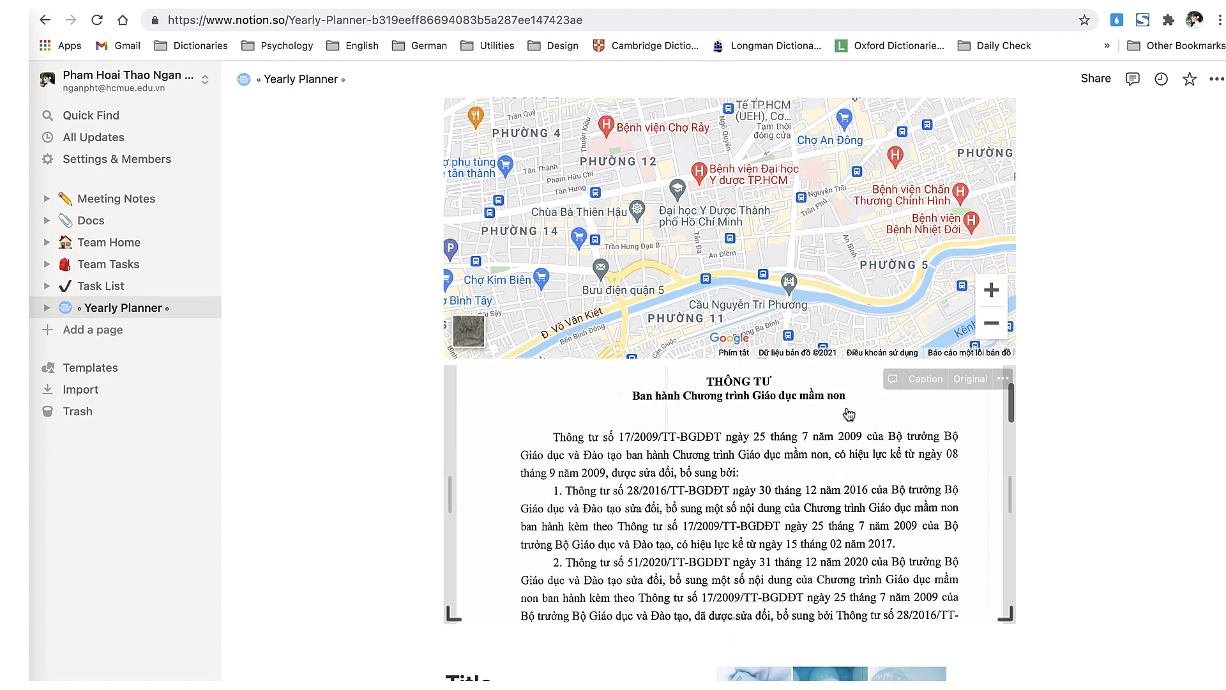
{"action": "scroll", "coordinate": [848, 414], "scroll_direction": "up", "scroll_amount": 5}
{"action": "left_click", "coordinate": [1213, 80]}
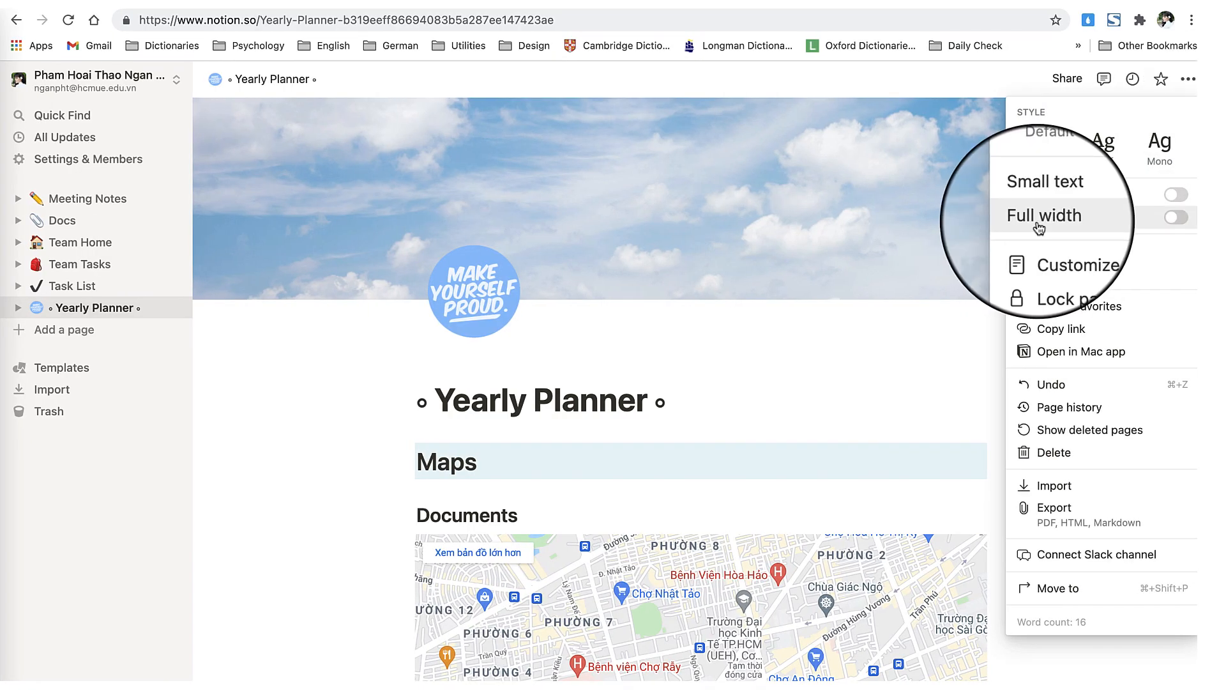
{"action": "left_click", "coordinate": [1175, 225]}
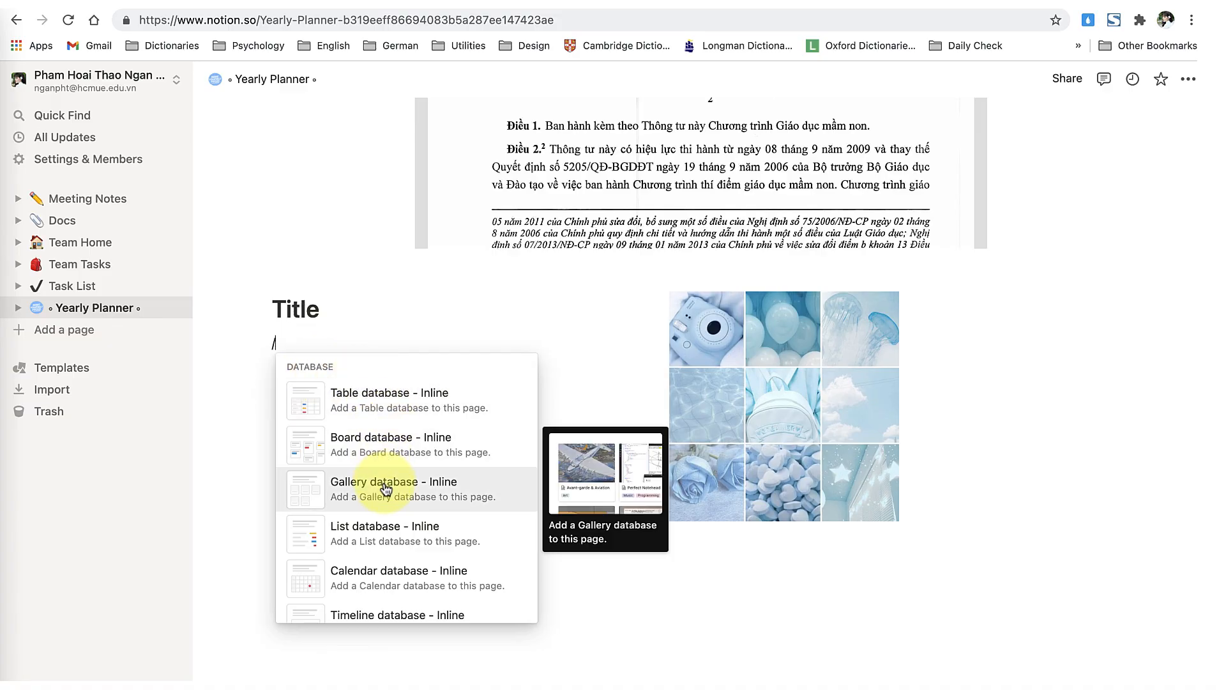
Step: Examine the inline, database, embed and advanced block types offered for the empty line under the Title heading
{"action": "scroll", "coordinate": [388, 562], "scroll_direction": "down", "scroll_amount": 3}
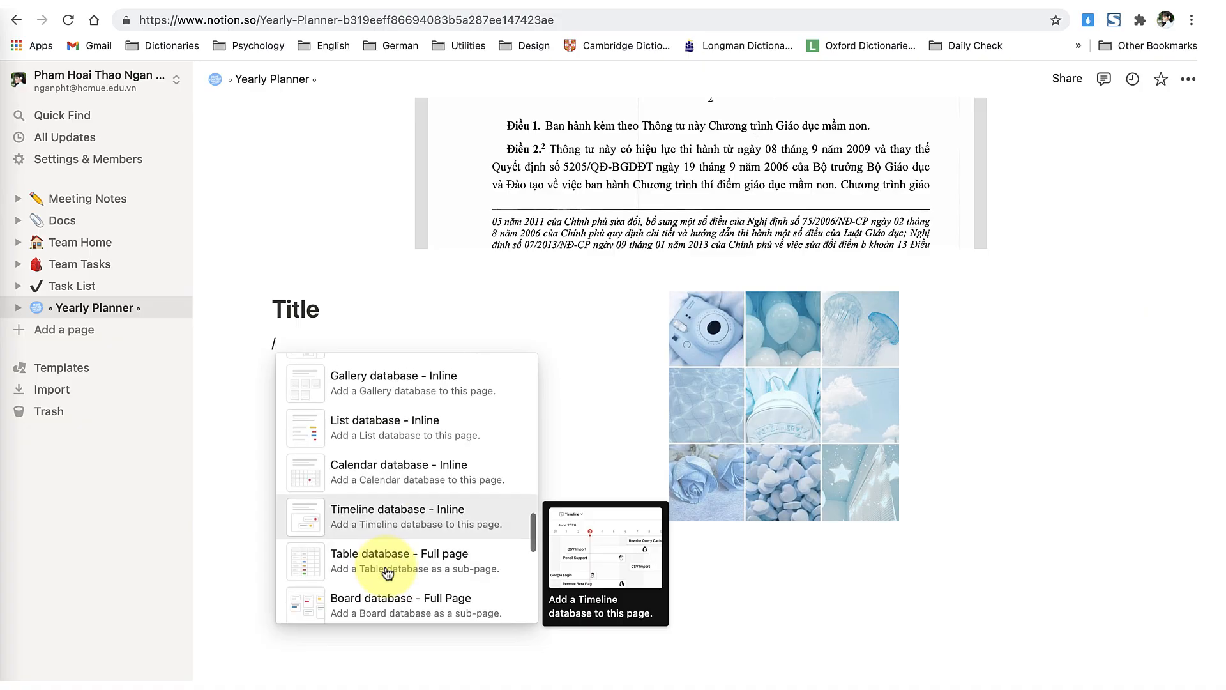
{"action": "scroll", "coordinate": [388, 571], "scroll_direction": "down", "scroll_amount": 3}
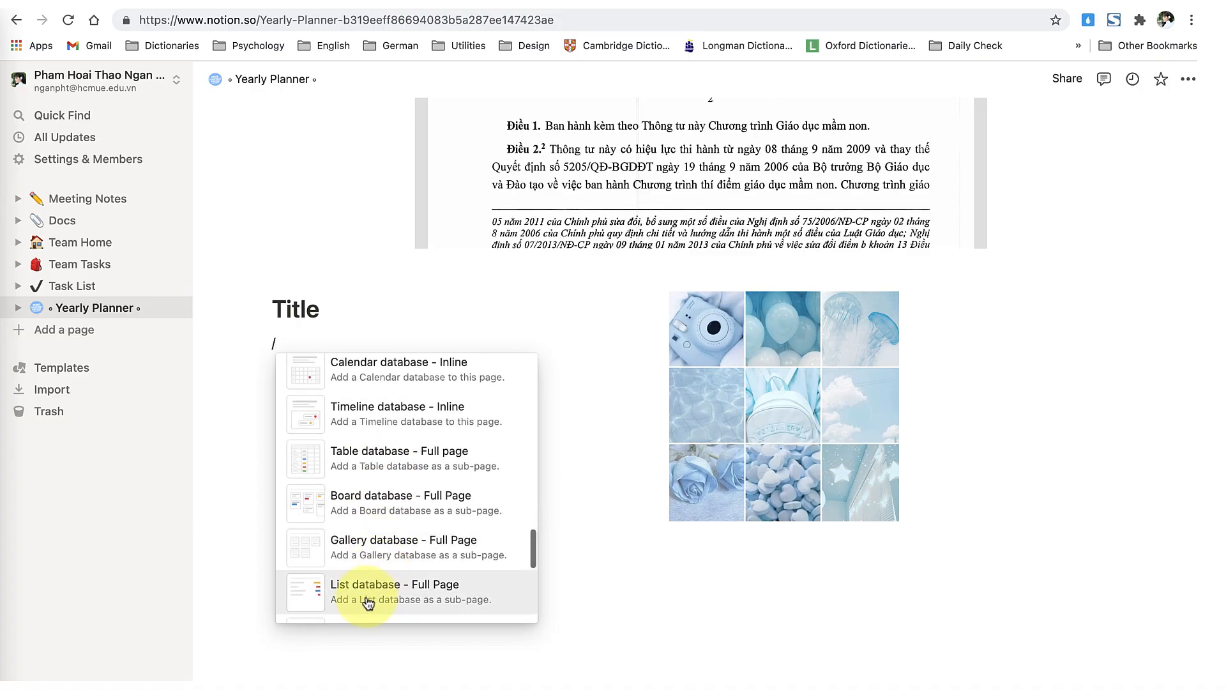
{"action": "scroll", "coordinate": [369, 603], "scroll_direction": "down", "scroll_amount": 5}
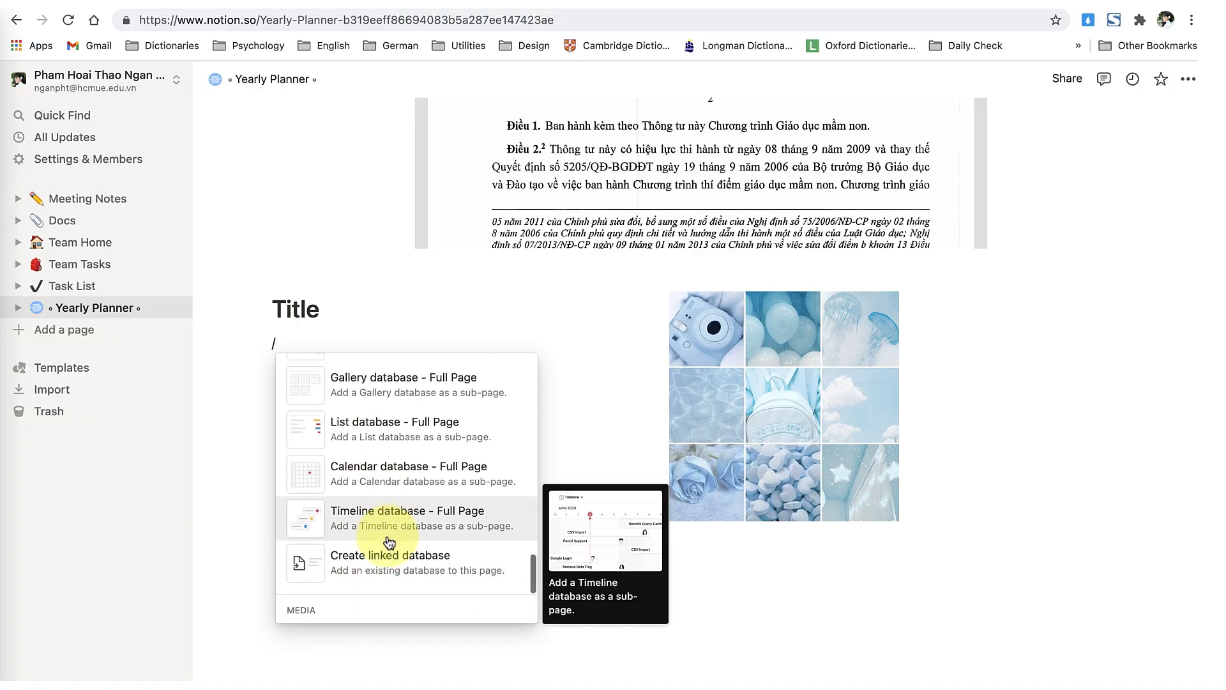
{"action": "scroll", "coordinate": [386, 511], "scroll_direction": "up", "scroll_amount": 10}
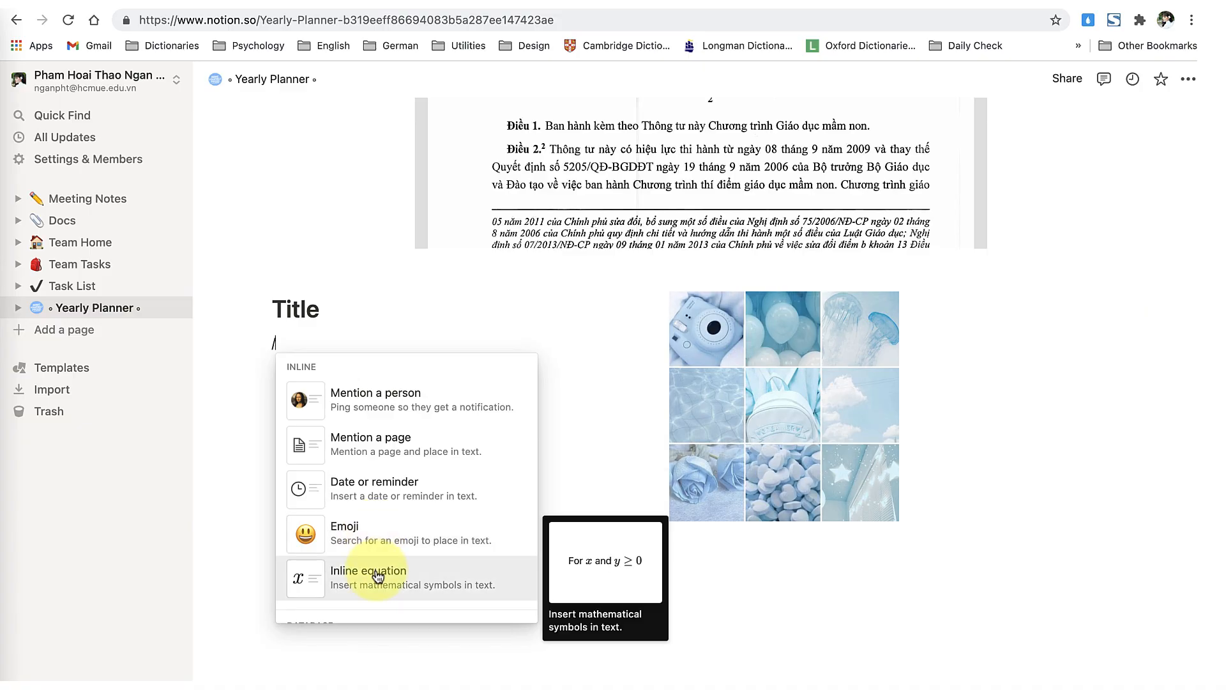
{"action": "scroll", "coordinate": [379, 577], "scroll_direction": "down", "scroll_amount": 15}
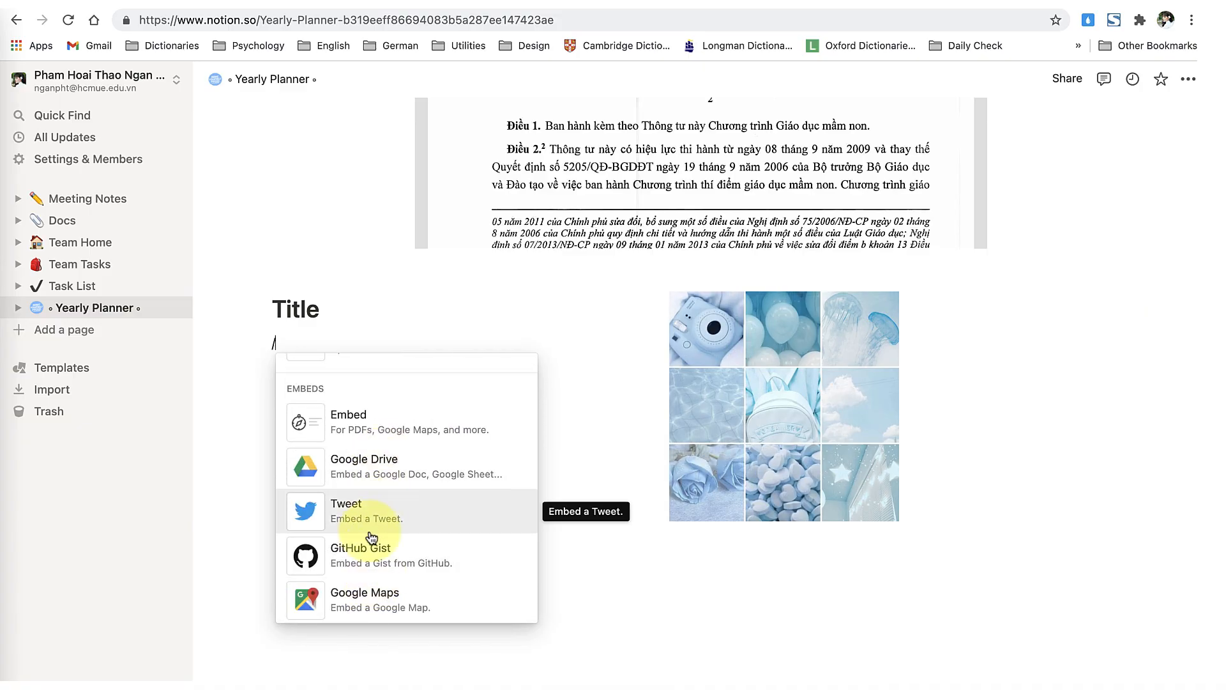
{"action": "scroll", "coordinate": [370, 538], "scroll_direction": "down", "scroll_amount": 2}
{"action": "scroll", "coordinate": [370, 538], "scroll_direction": "down", "scroll_amount": 4}
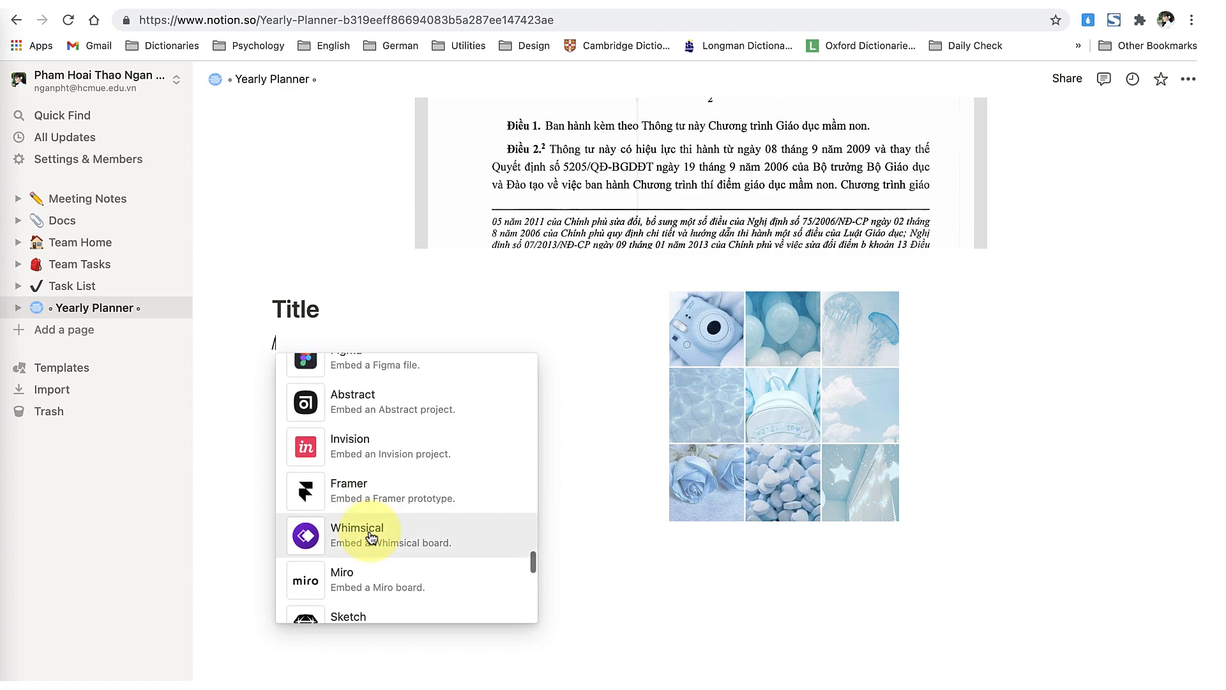
{"action": "scroll", "coordinate": [391, 562], "scroll_direction": "down", "scroll_amount": 5}
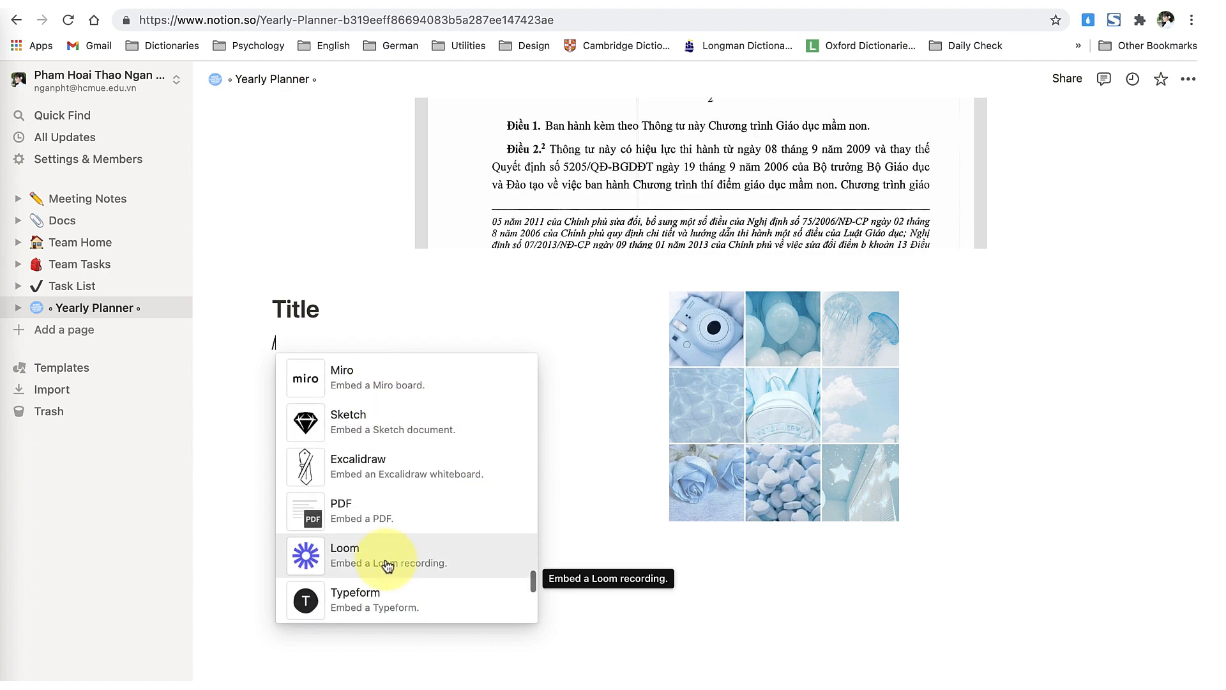
{"action": "scroll", "coordinate": [386, 565], "scroll_direction": "down", "scroll_amount": 7}
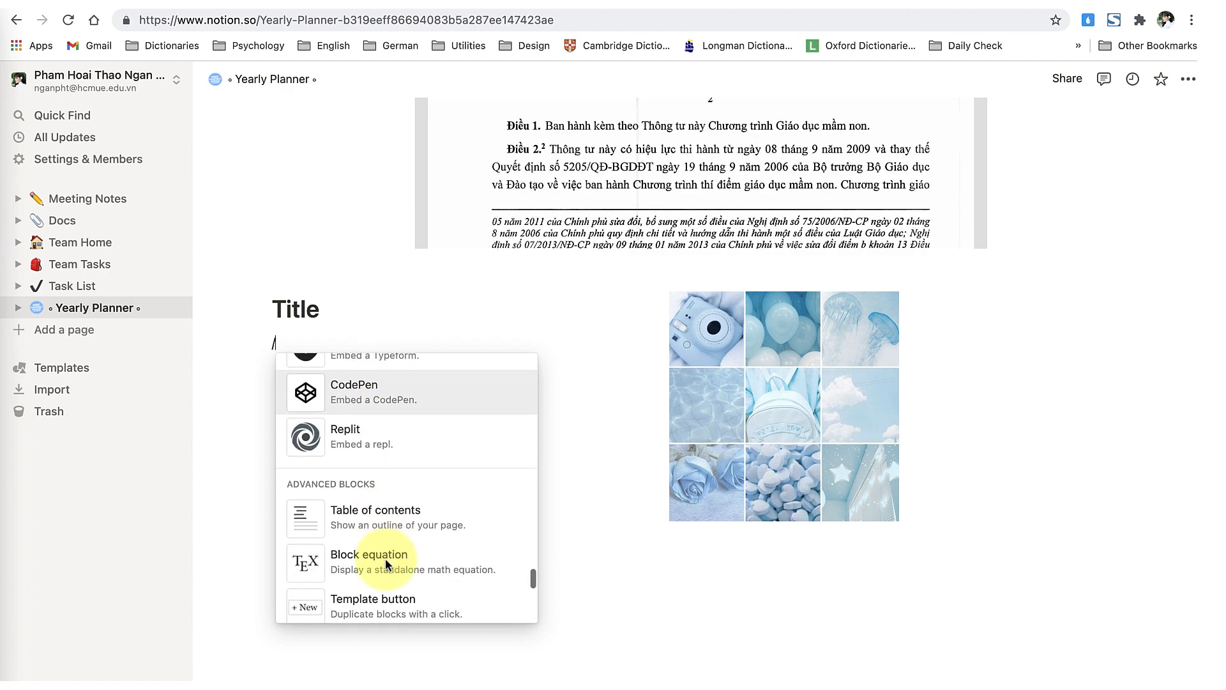
{"action": "scroll", "coordinate": [387, 565], "scroll_direction": "down", "scroll_amount": 1}
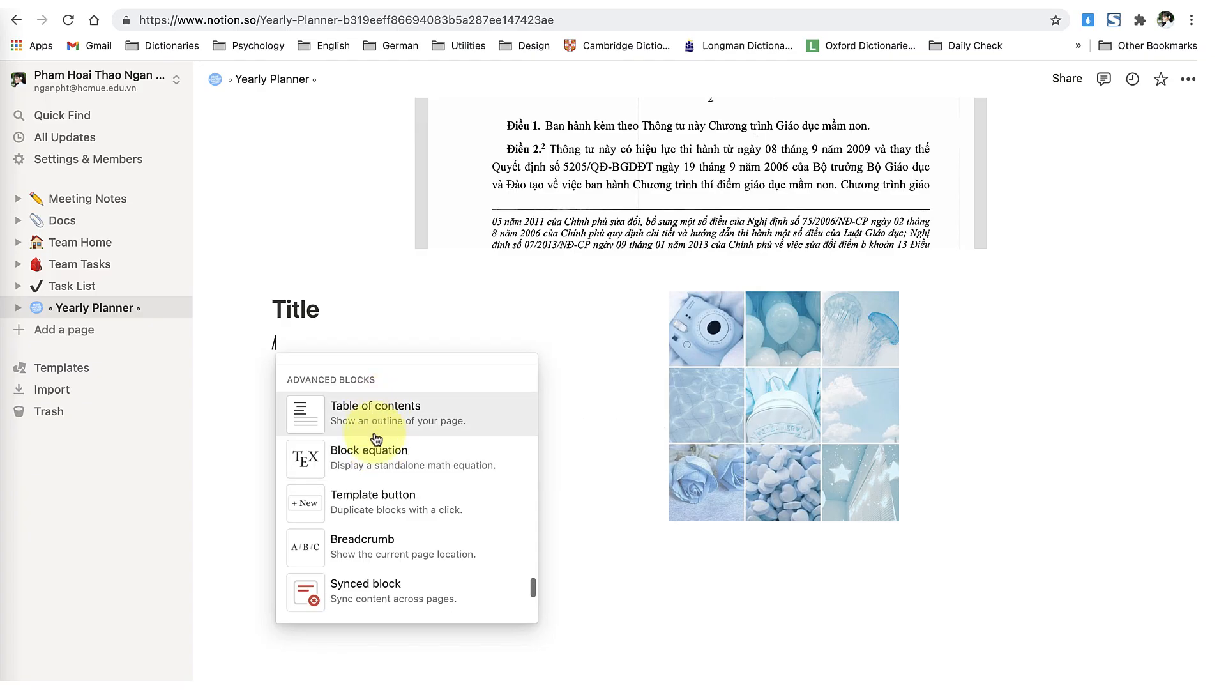
{"action": "scroll", "coordinate": [378, 527], "scroll_direction": "down", "scroll_amount": 4}
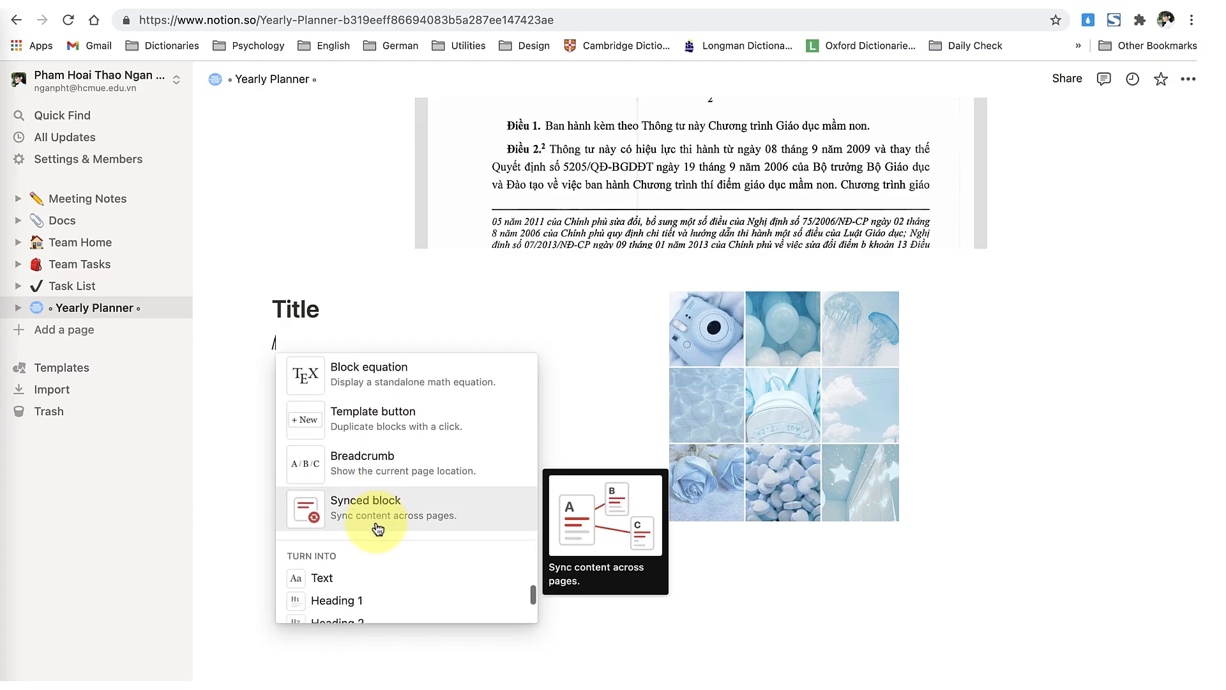
{"action": "scroll", "coordinate": [380, 525], "scroll_direction": "up", "scroll_amount": 5}
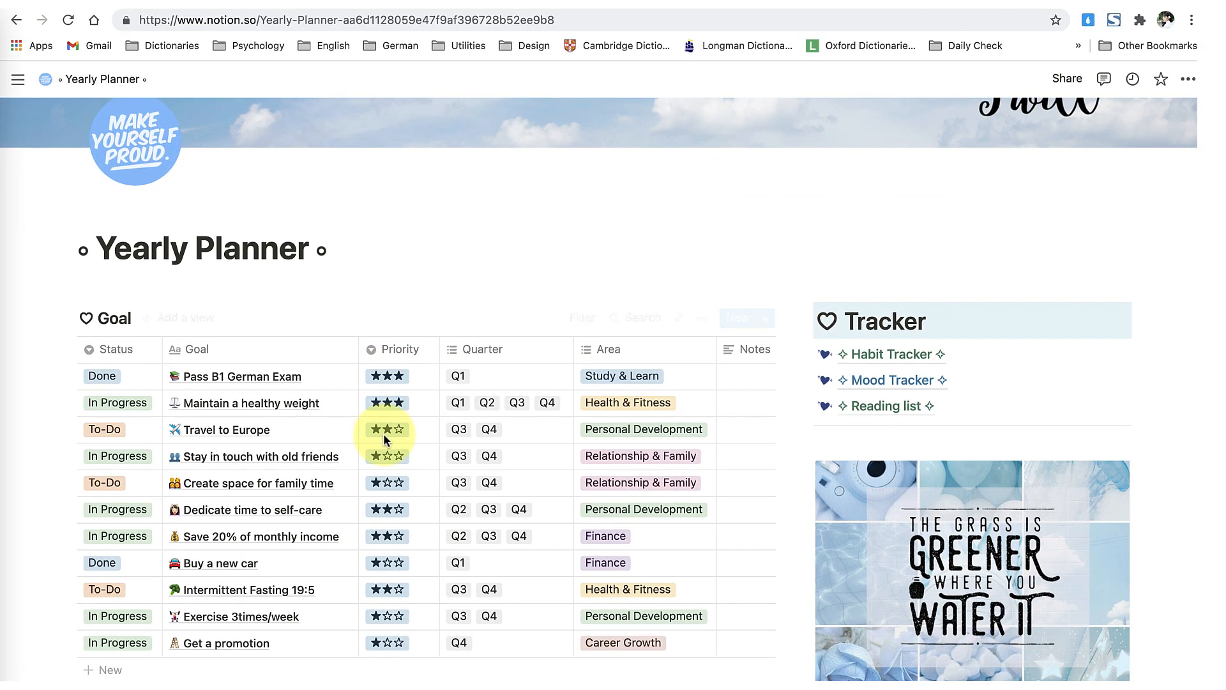
Step: Look through the finished Yearly Planner page, from the Goal table and Tracker list to the Countdown, Weather and Yearly Overview sections
{"action": "scroll", "coordinate": [383, 433], "scroll_direction": "down", "scroll_amount": 3}
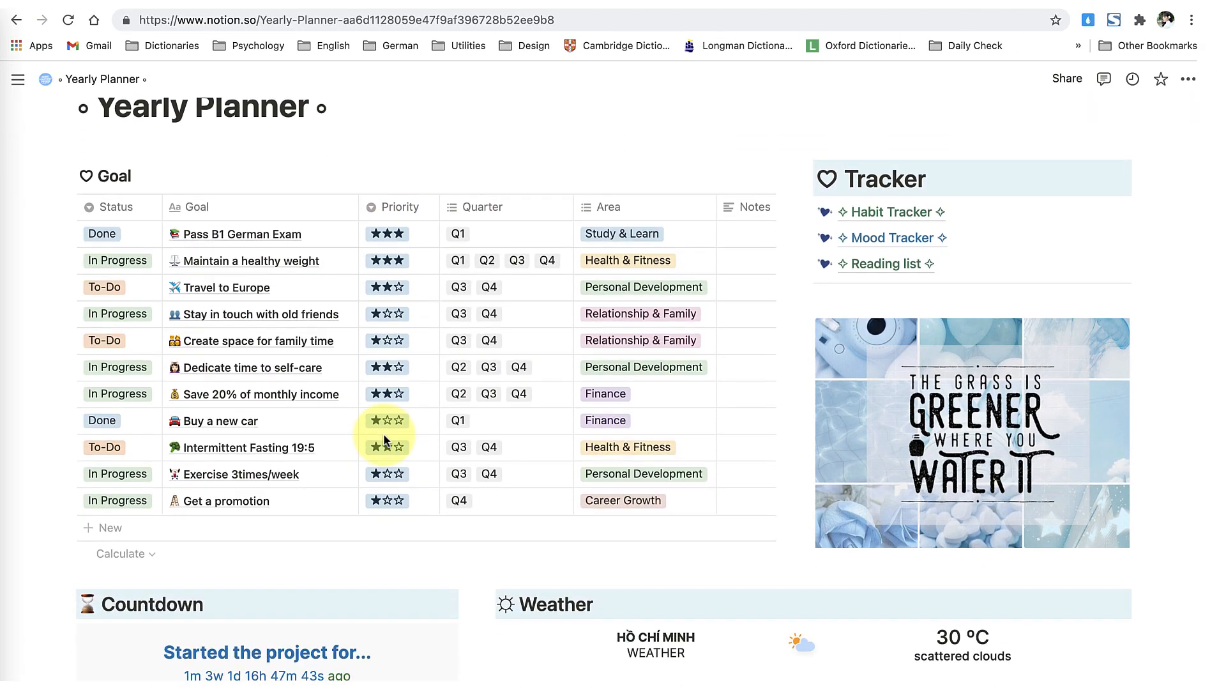
{"action": "scroll", "coordinate": [384, 433], "scroll_direction": "down", "scroll_amount": 10}
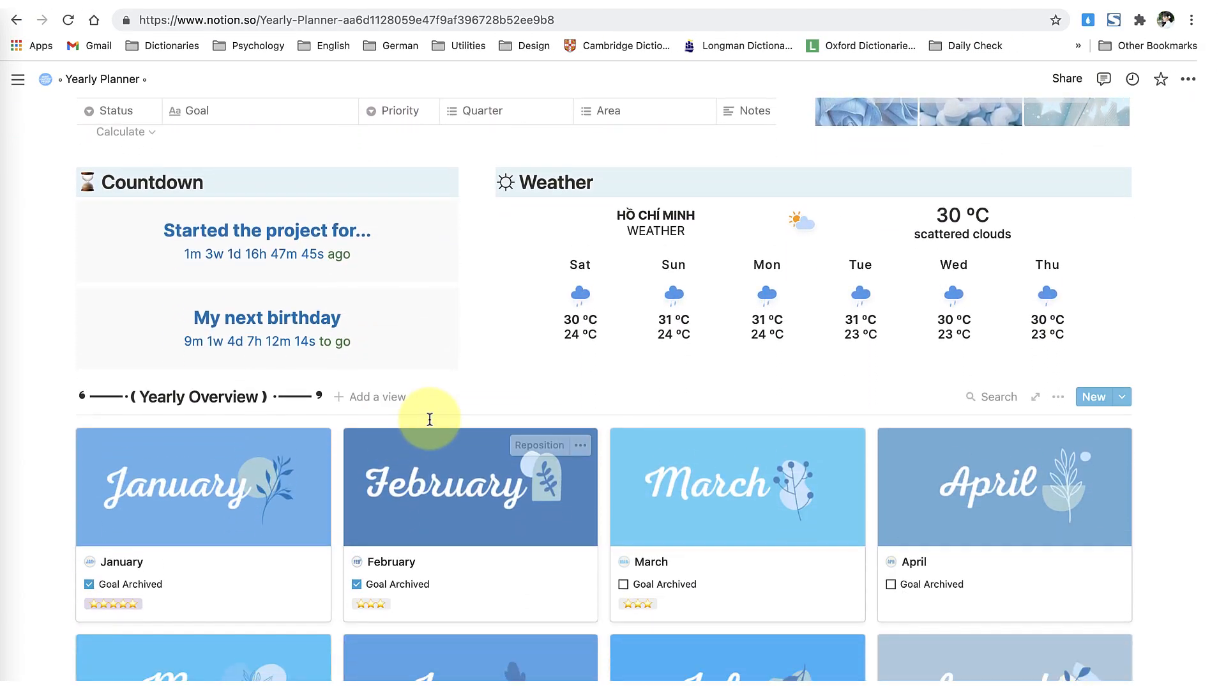
{"action": "scroll", "coordinate": [430, 419], "scroll_direction": "down", "scroll_amount": 10}
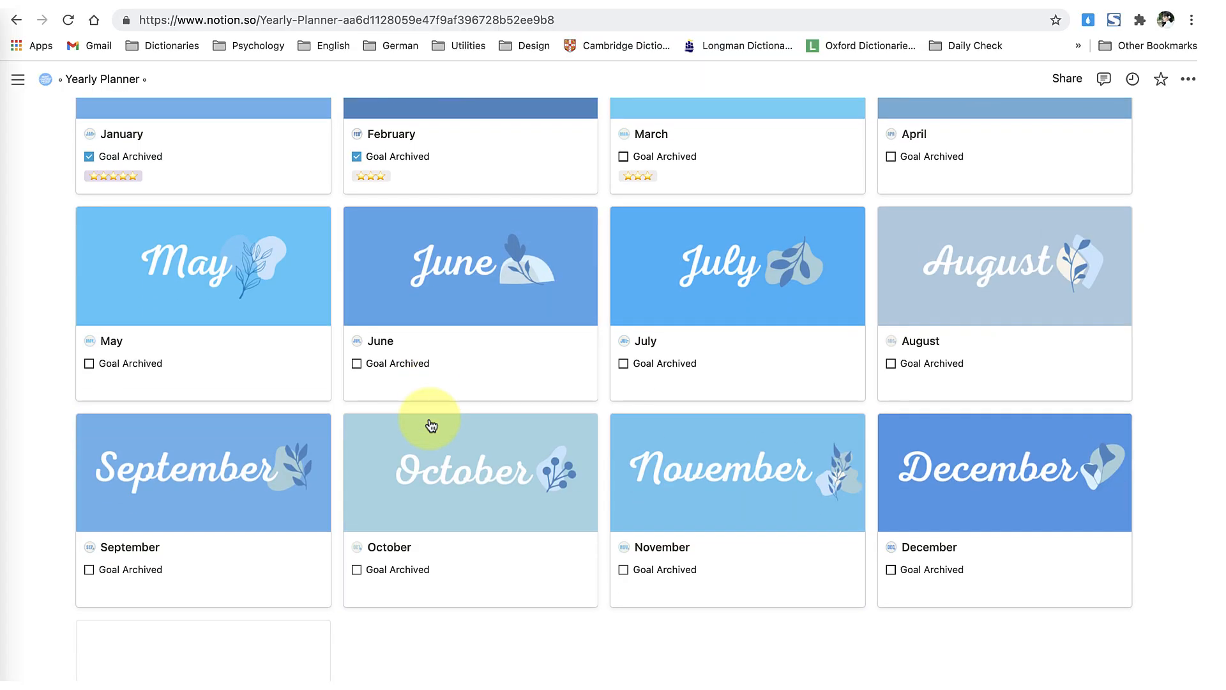
{"action": "scroll", "coordinate": [431, 424], "scroll_direction": "down", "scroll_amount": 3}
{"action": "scroll", "coordinate": [431, 425], "scroll_direction": "up", "scroll_amount": 9}
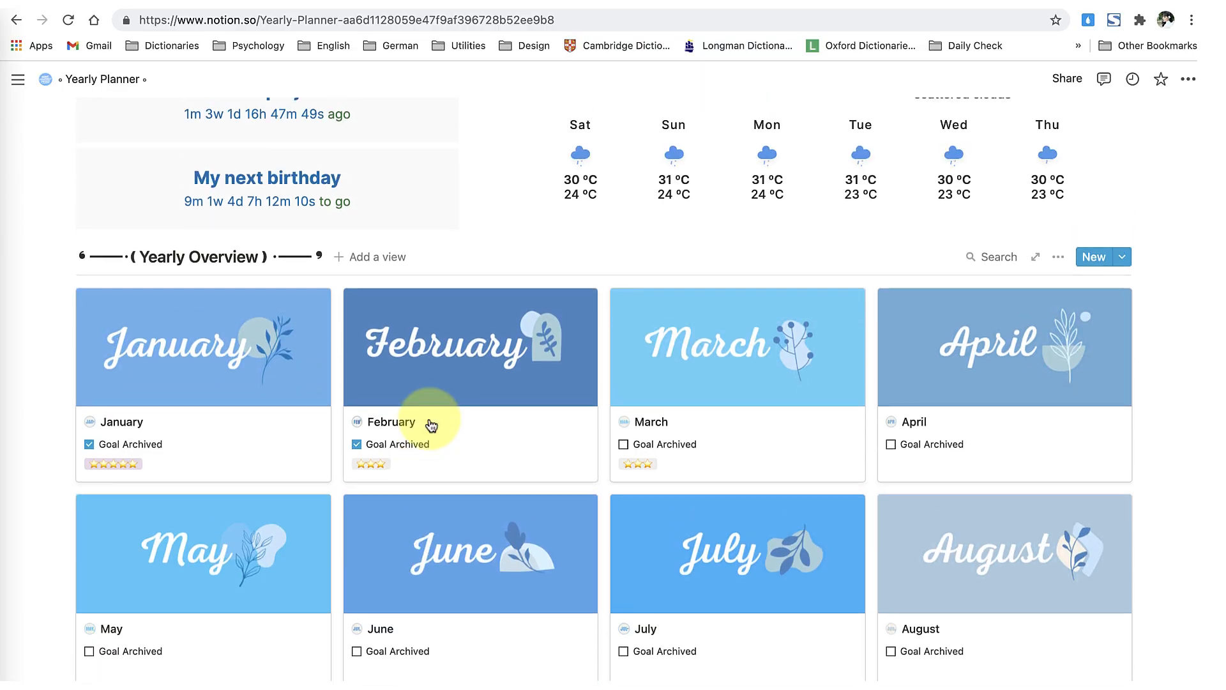
{"action": "scroll", "coordinate": [431, 425], "scroll_direction": "up", "scroll_amount": 15}
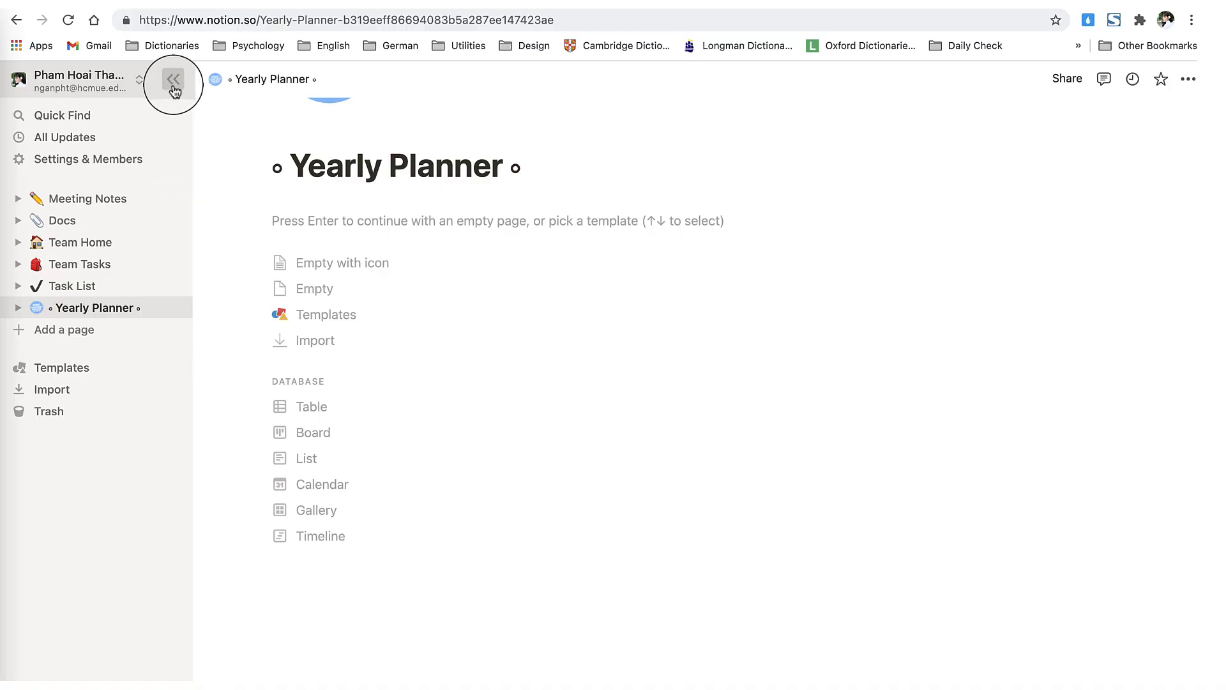
Step: Collapse the sidebar on the empty Yearly Planner page and open the page's options
{"action": "left_click", "coordinate": [171, 82]}
{"action": "scroll", "coordinate": [214, 243], "scroll_direction": "up", "scroll_amount": 4}
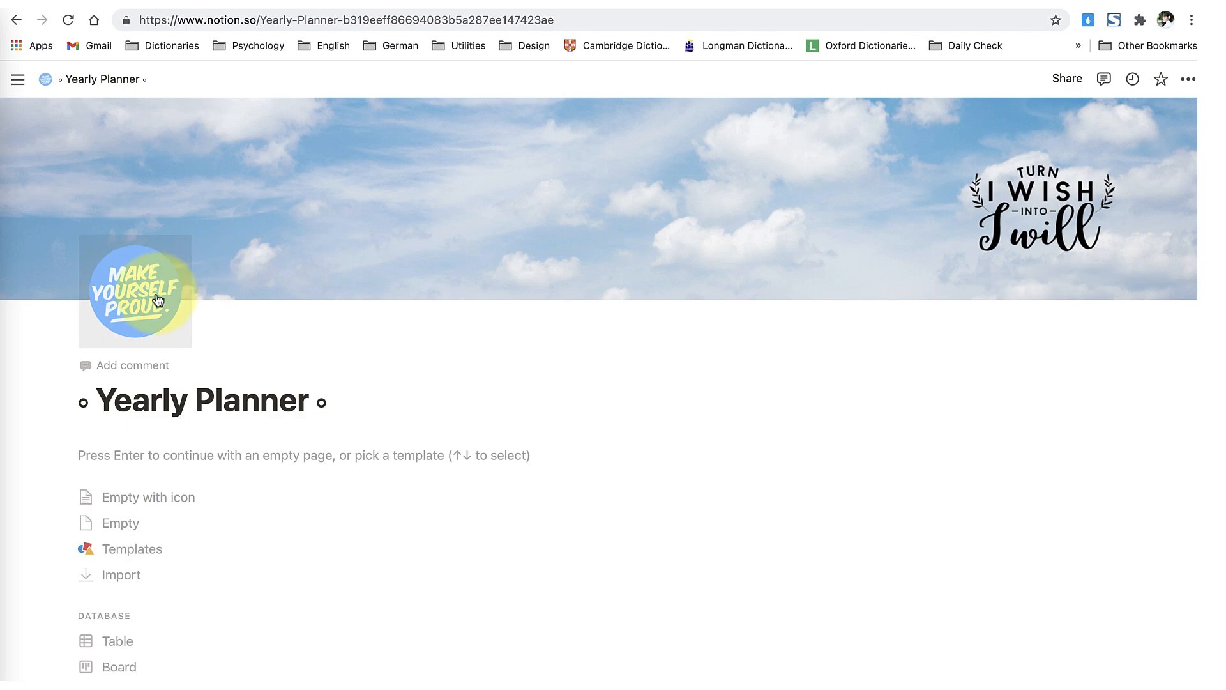
{"action": "left_click", "coordinate": [1188, 79]}
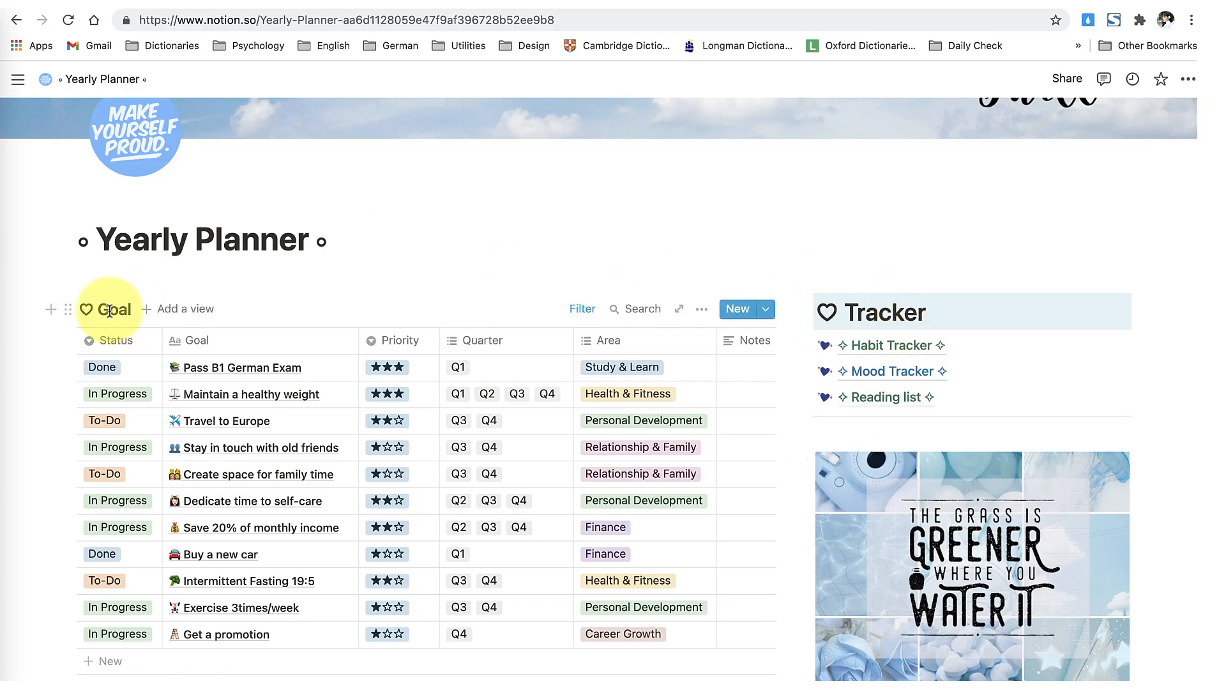
Step: Add a Heading 2 block reading "2022" as the first line under the page title
{"action": "type", "text": "/"}
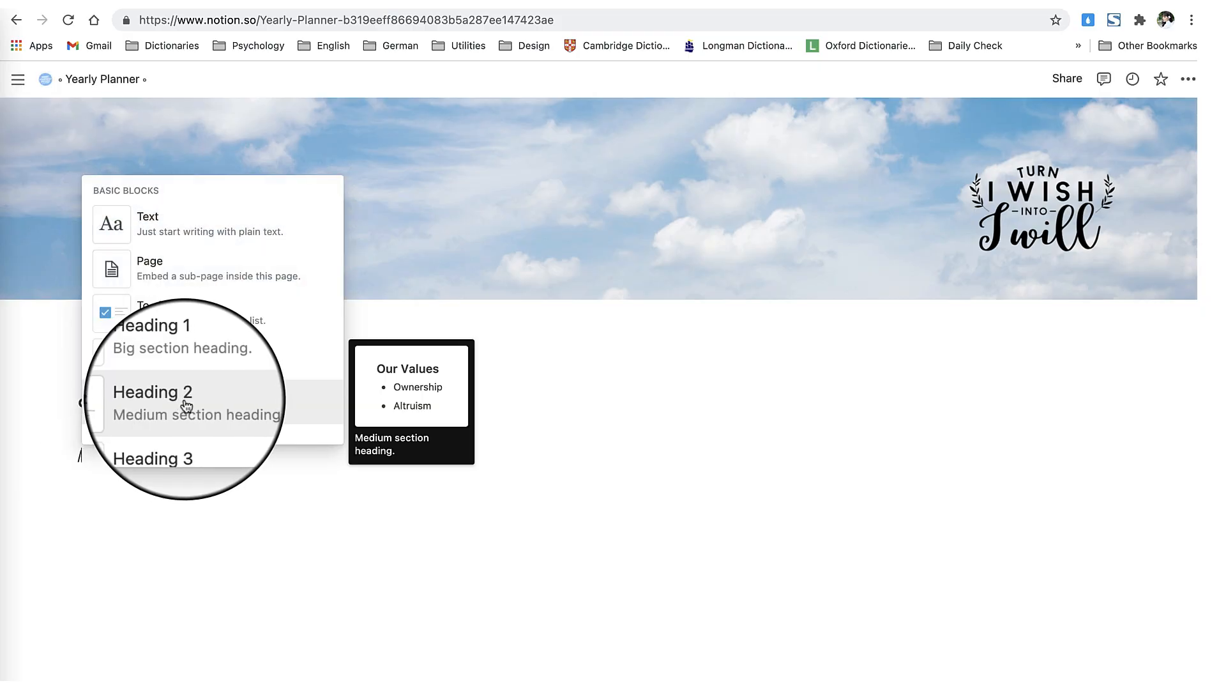
{"action": "left_click", "coordinate": [211, 409]}
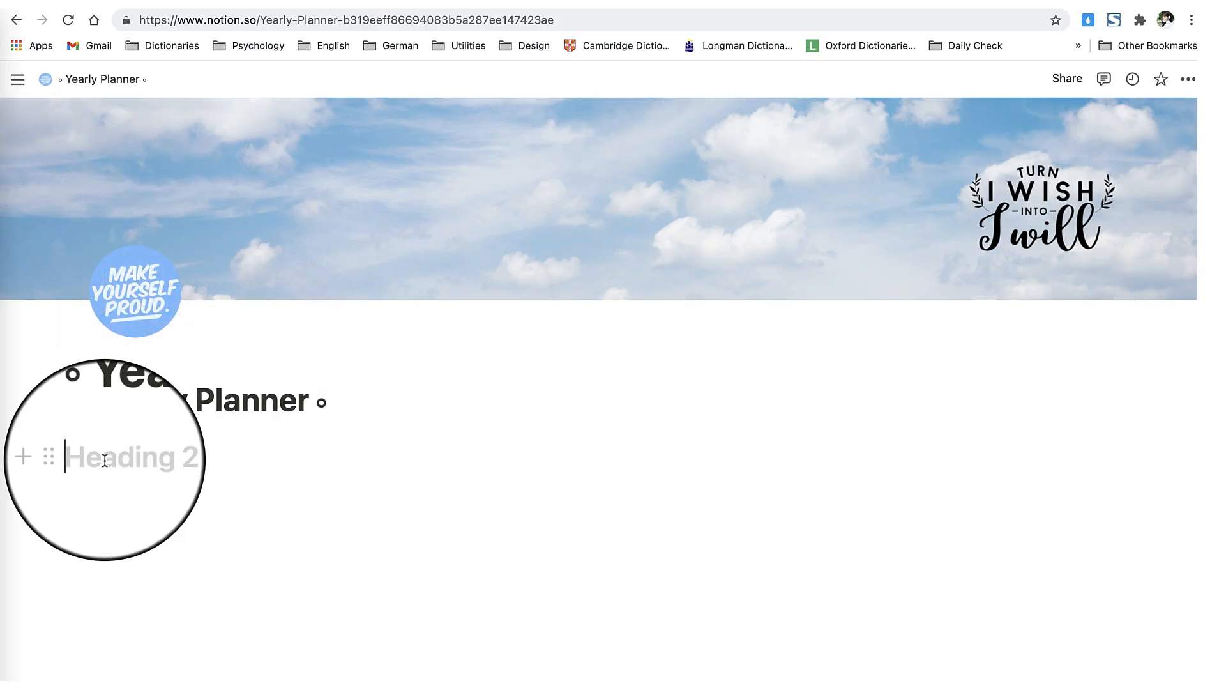
{"action": "type", "text": "202"}
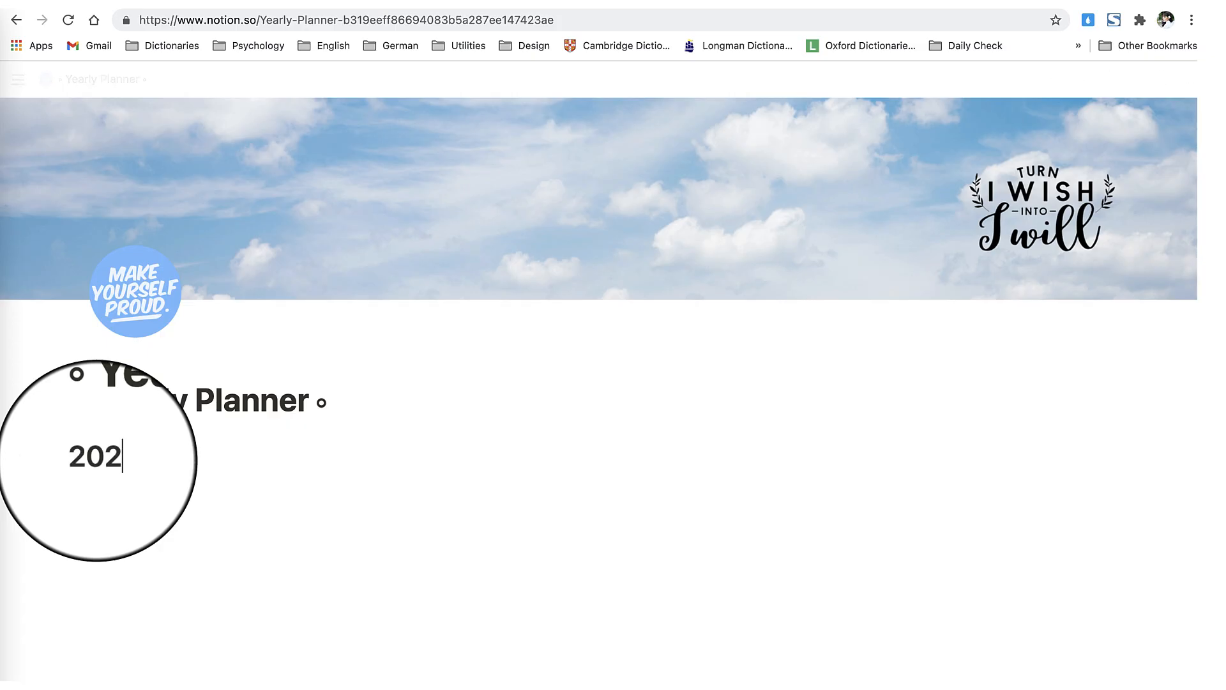
{"action": "type", "text": "2"}
{"action": "key", "text": "Return"}
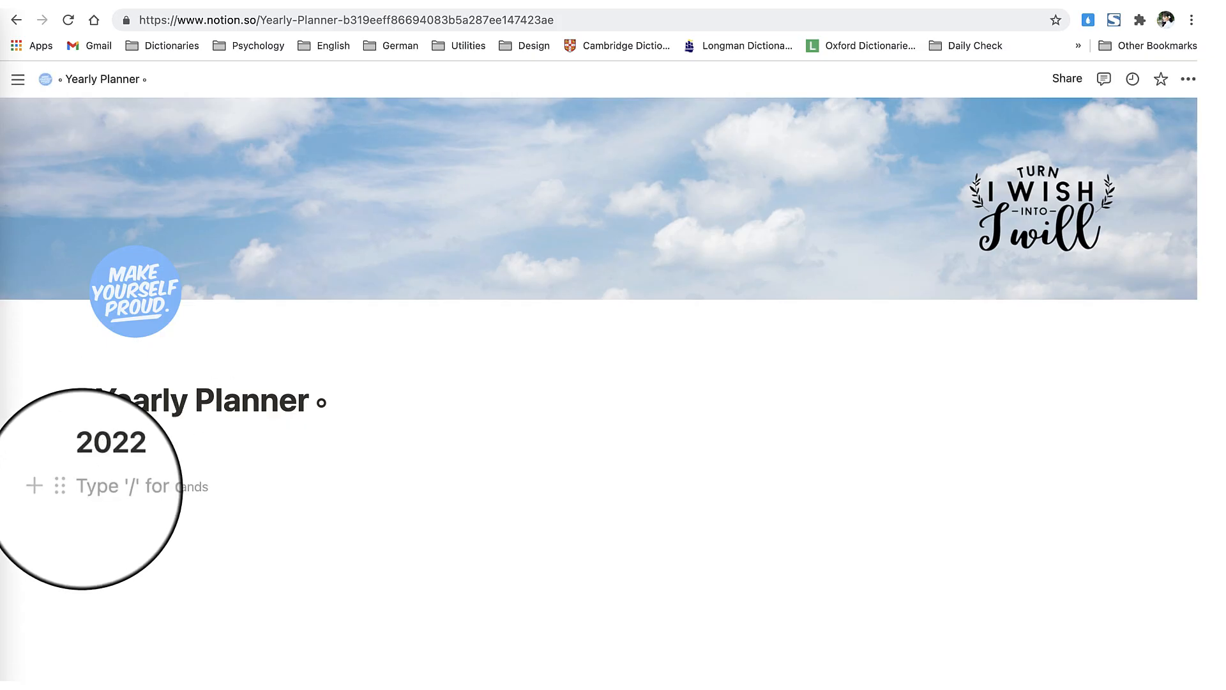
Step: Add a Heading 2 block reading "Tracker" and place it in a second, narrower column beside the 2022 heading
{"action": "type", "text": "/h2"}
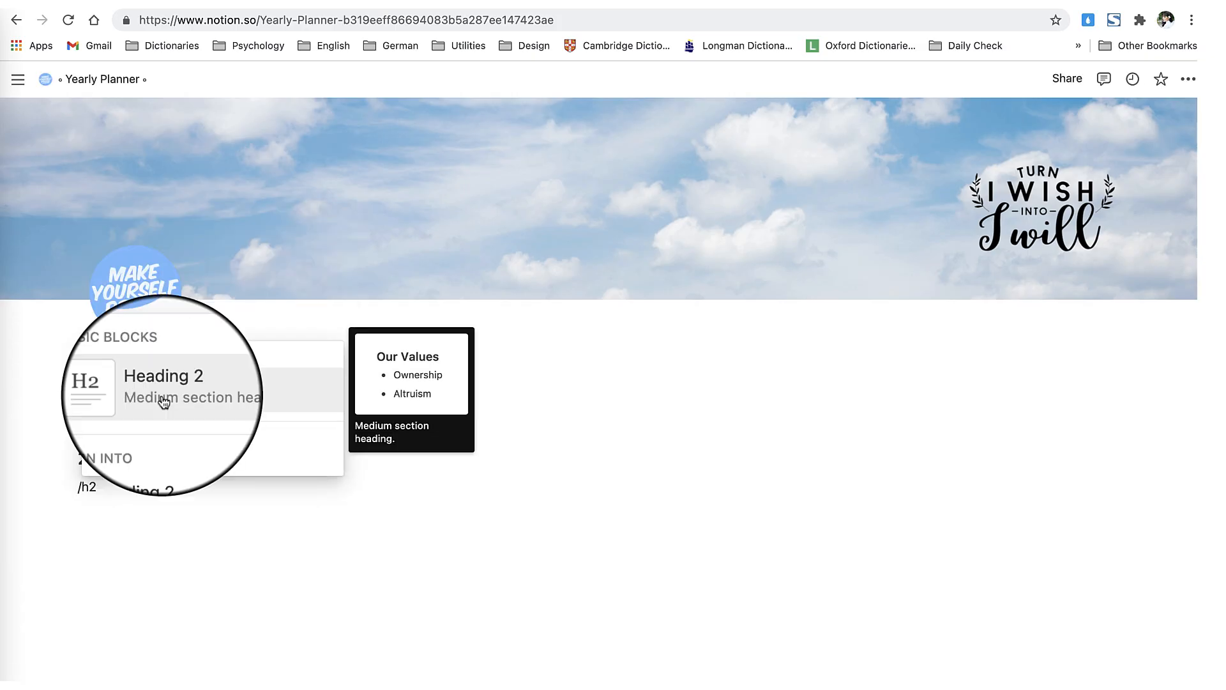
{"action": "left_click", "coordinate": [164, 401]}
{"action": "type", "text": "T"}
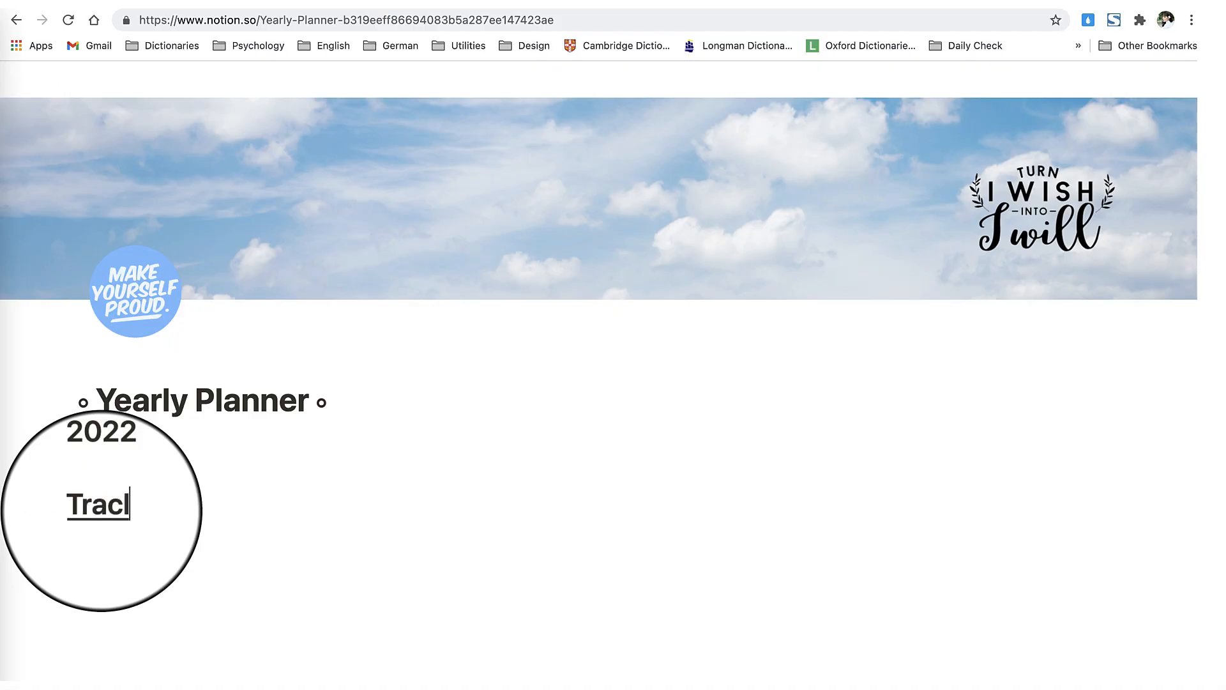
{"action": "type", "text": "racker"}
{"action": "left_click_drag", "start_coordinate": [66, 506], "coordinate": [1136, 460]}
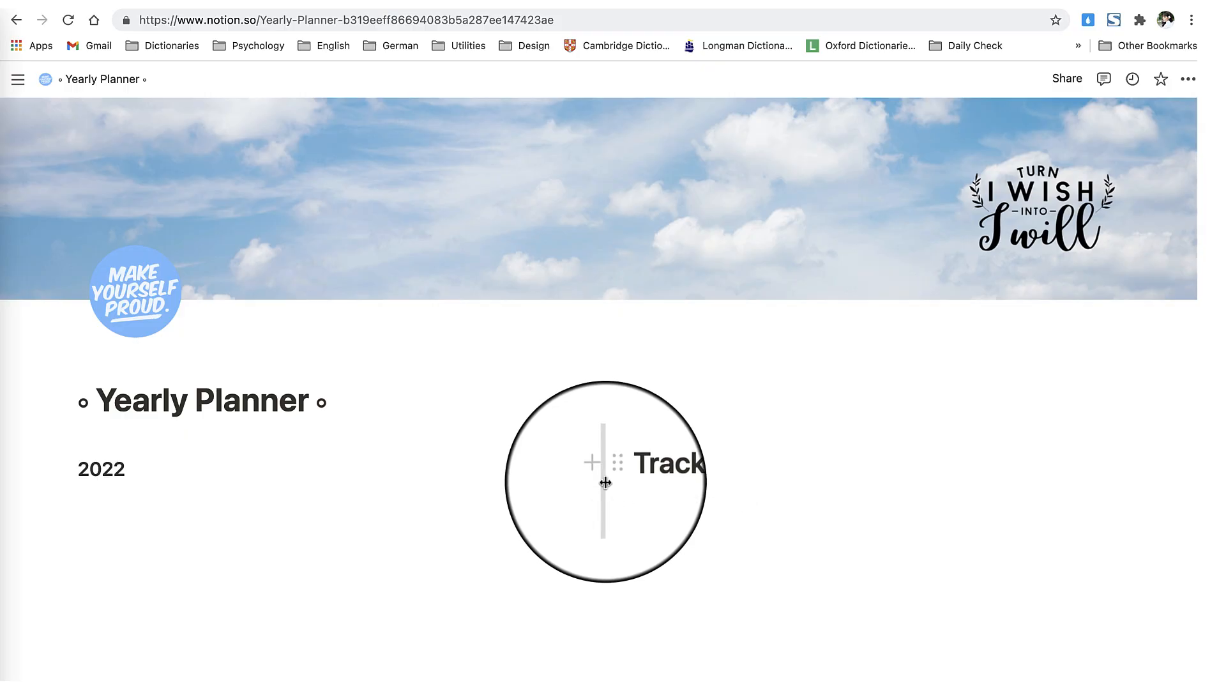
{"action": "left_click_drag", "start_coordinate": [605, 483], "coordinate": [796, 502]}
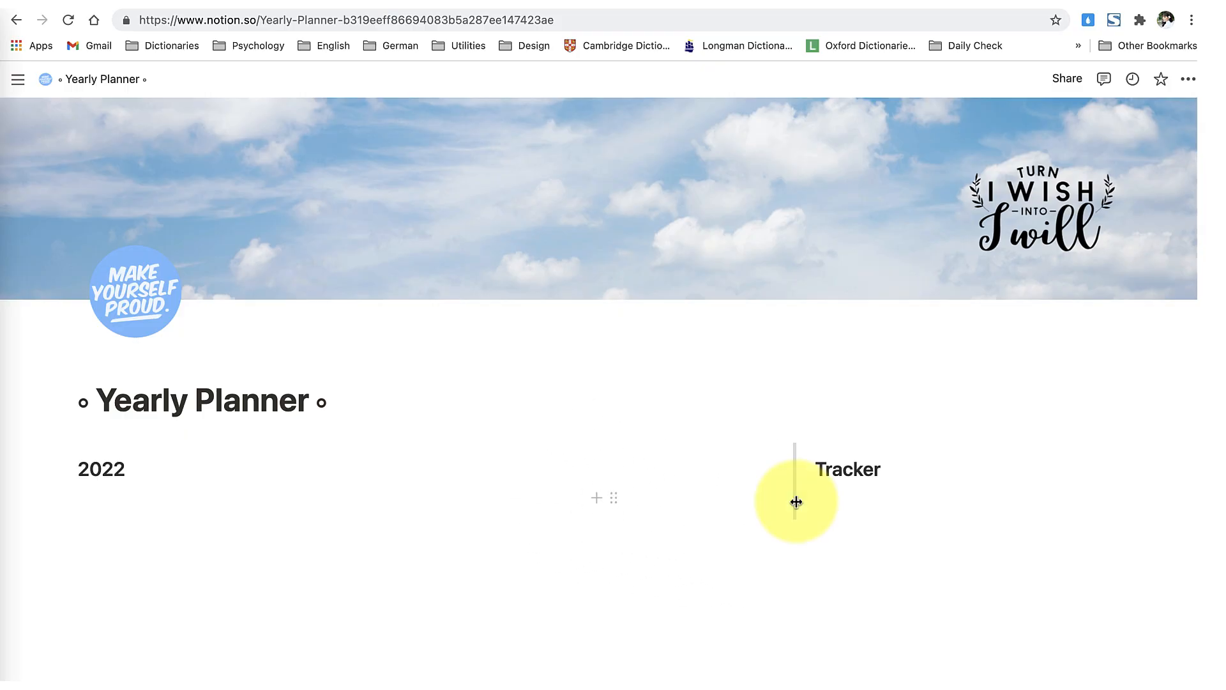
Step: Insert an inline table database under the 2022 heading and title it "♡ Goal"
{"action": "left_click", "coordinate": [132, 470]}
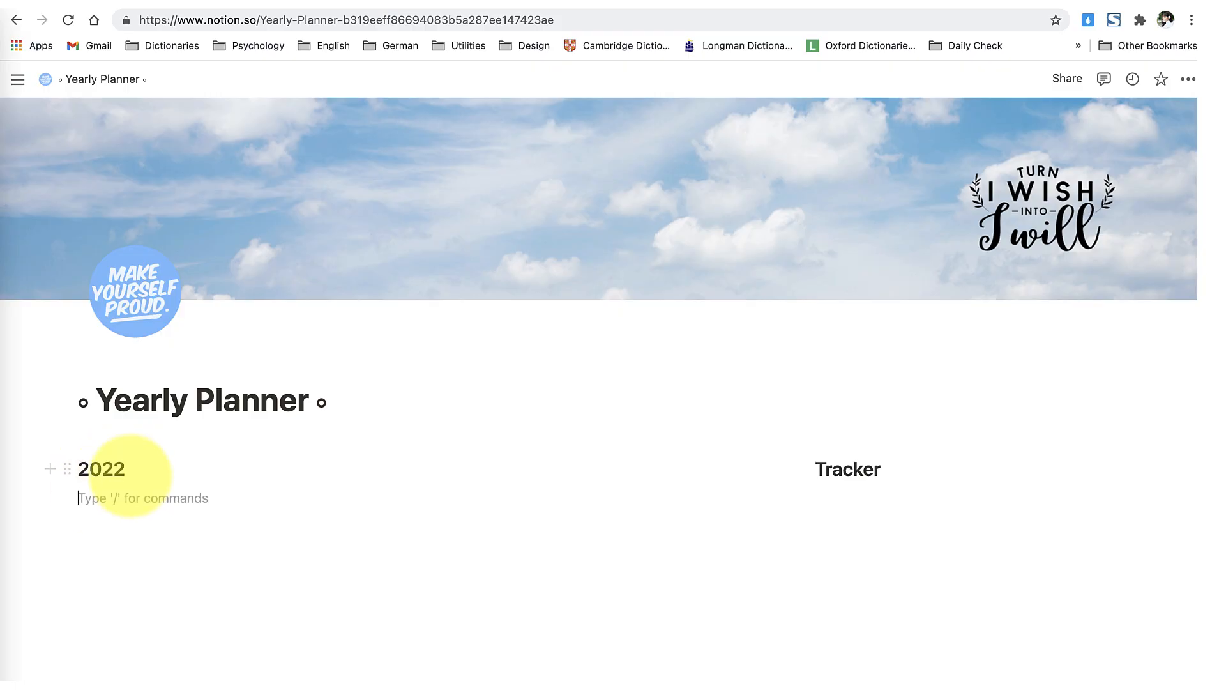
{"action": "type", "text": "/"}
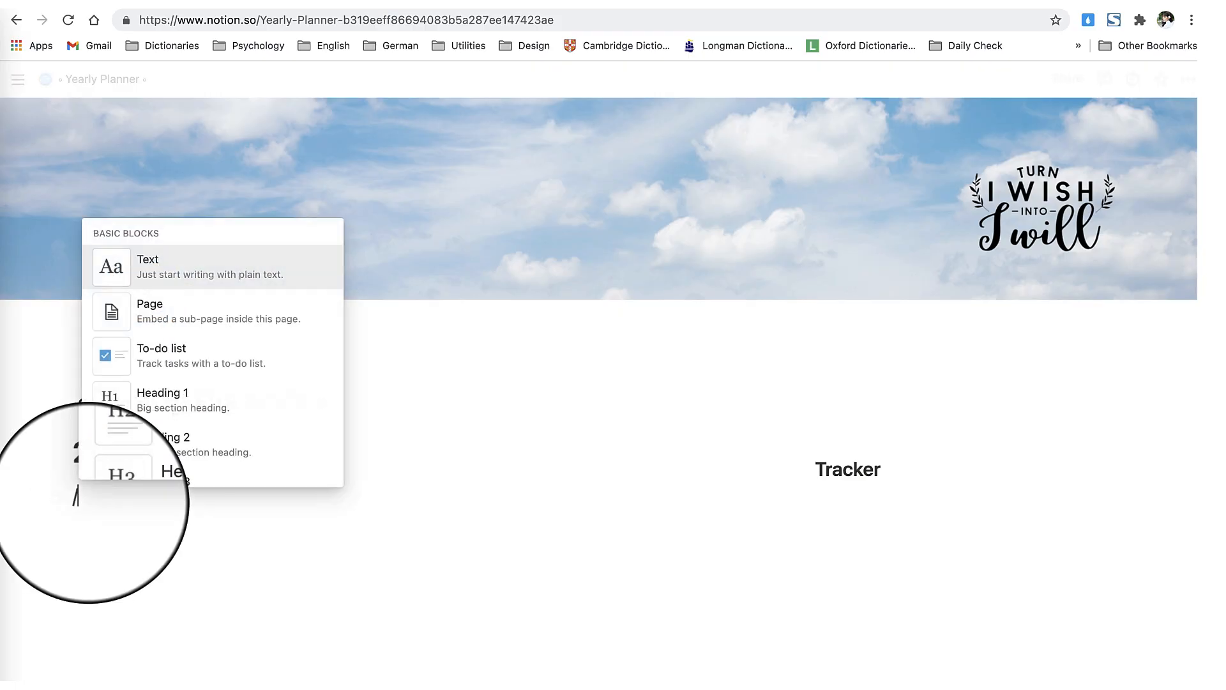
{"action": "scroll", "coordinate": [95, 294], "scroll_direction": "down", "scroll_amount": 10}
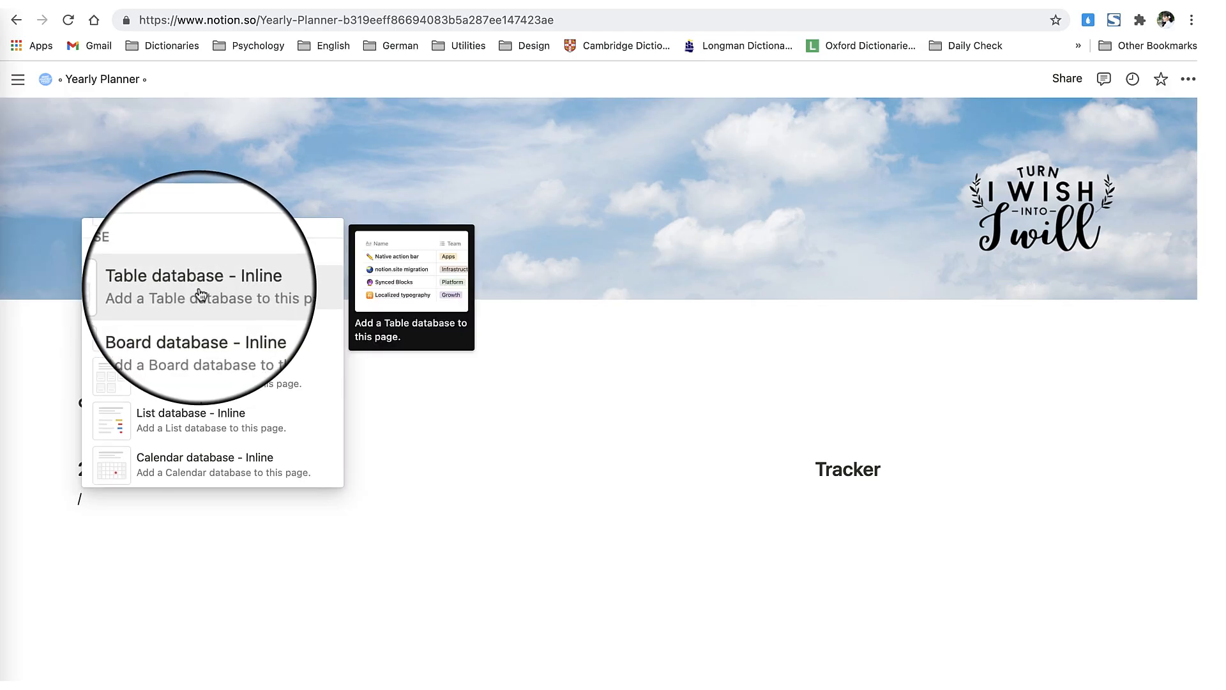
{"action": "scroll", "coordinate": [185, 357], "scroll_direction": "up", "scroll_amount": 10}
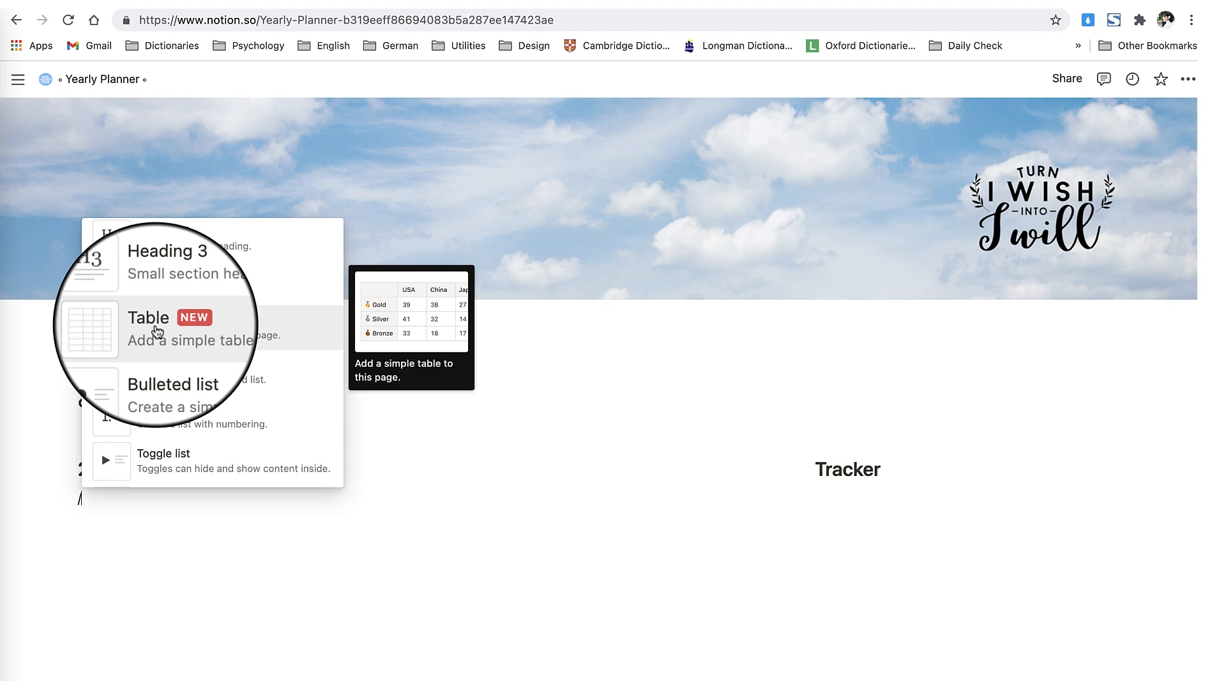
{"action": "left_click", "coordinate": [156, 330]}
{"action": "left_click", "coordinate": [102, 502]}
{"action": "type", "text": "Goal"}
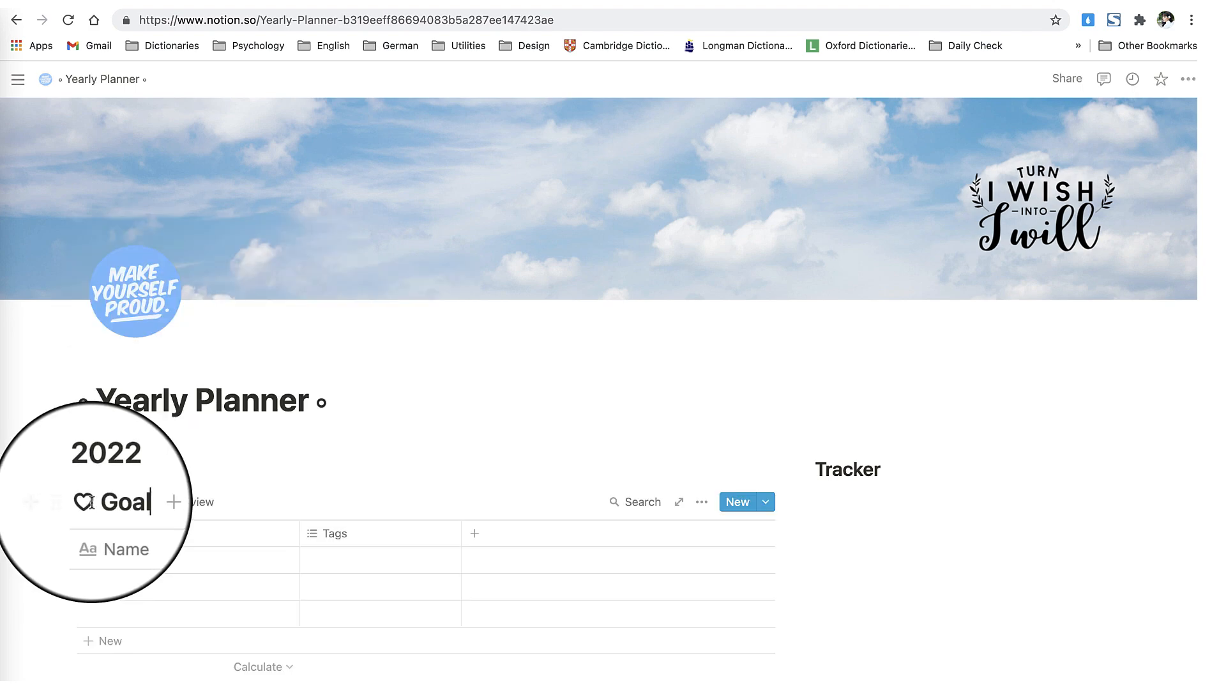
Step: Rename the table's Name property to "Goal" and its Tags property to "Status"
{"action": "left_click", "coordinate": [125, 539]}
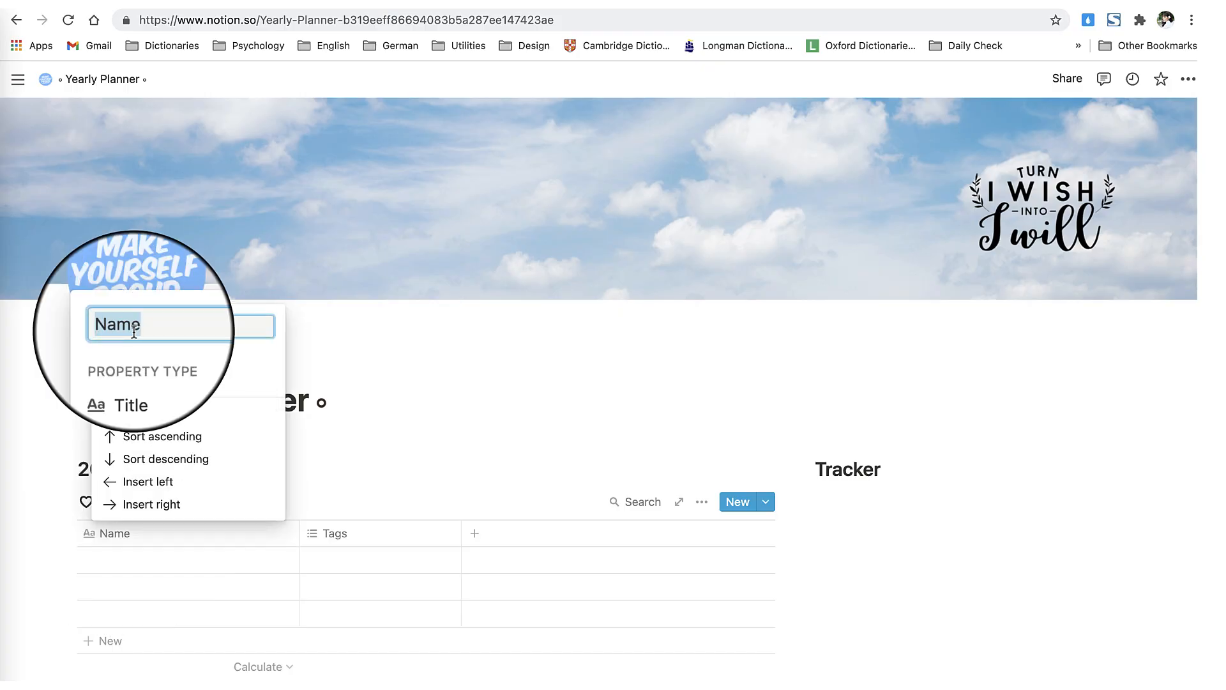
{"action": "type", "text": "Goal"}
{"action": "key", "text": "Return"}
{"action": "left_click", "coordinate": [335, 536]}
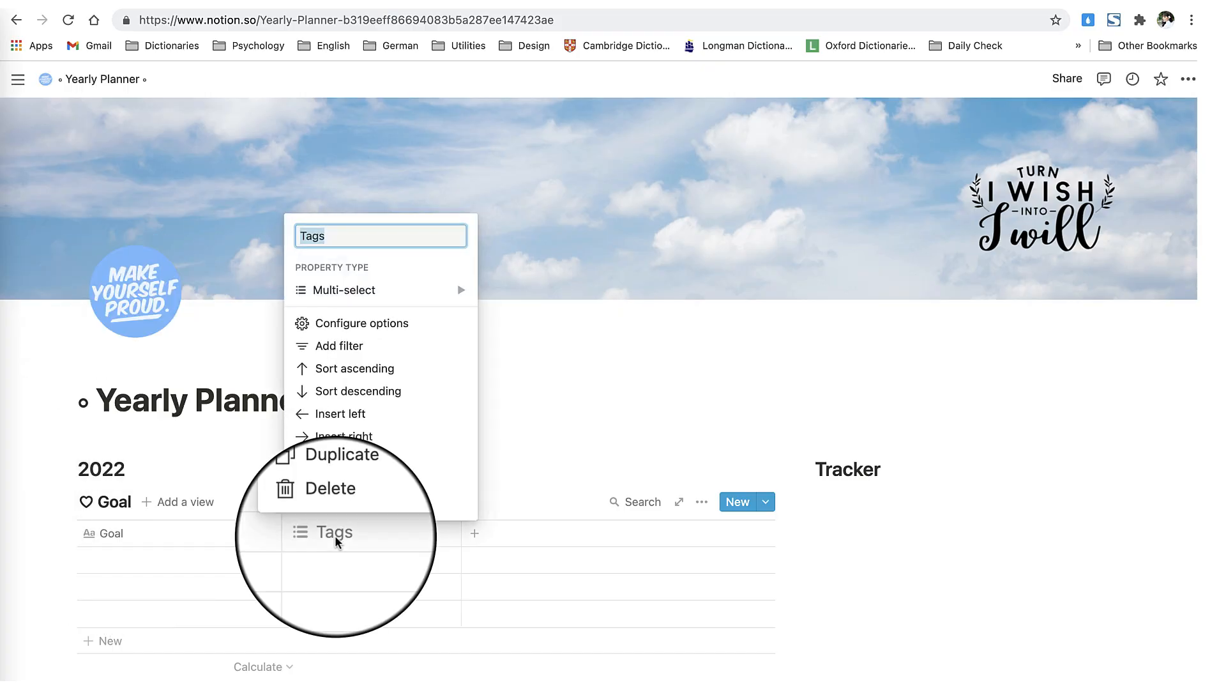
{"action": "type", "text": "Status"}
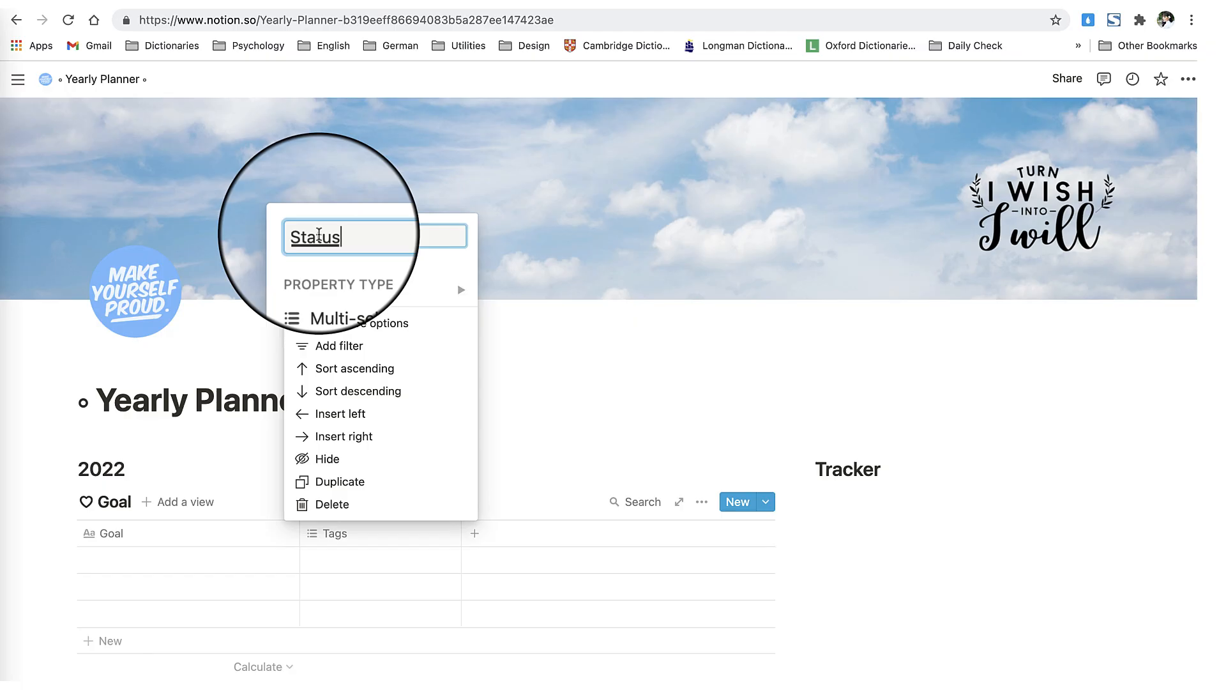
{"action": "key", "text": "Return"}
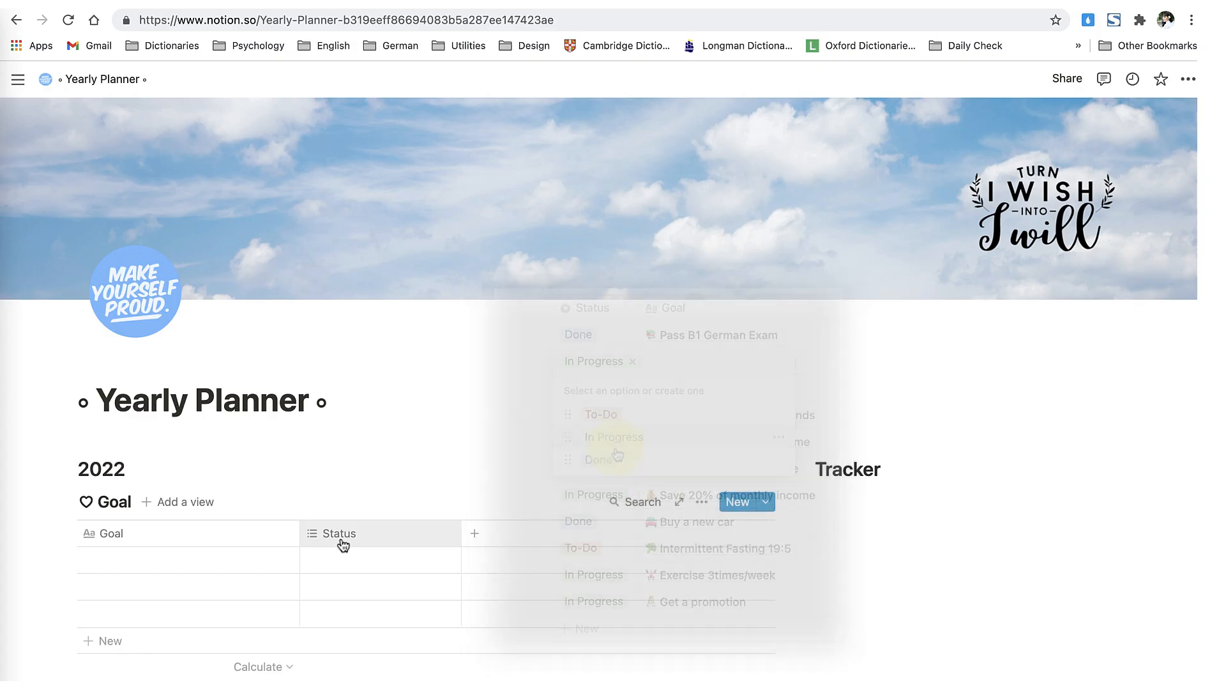
Step: Change the Status property's type from multi-select to Select
{"action": "left_click", "coordinate": [350, 537]}
{"action": "mouse_move", "coordinate": [345, 289]}
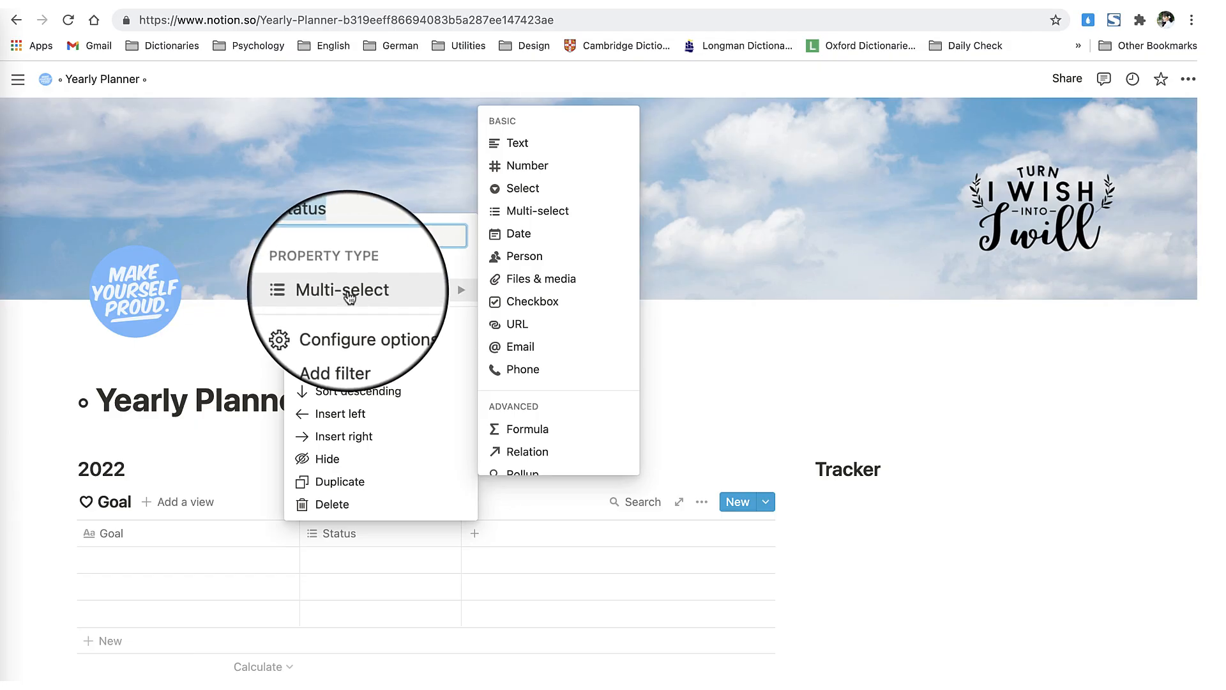
{"action": "left_click", "coordinate": [522, 188]}
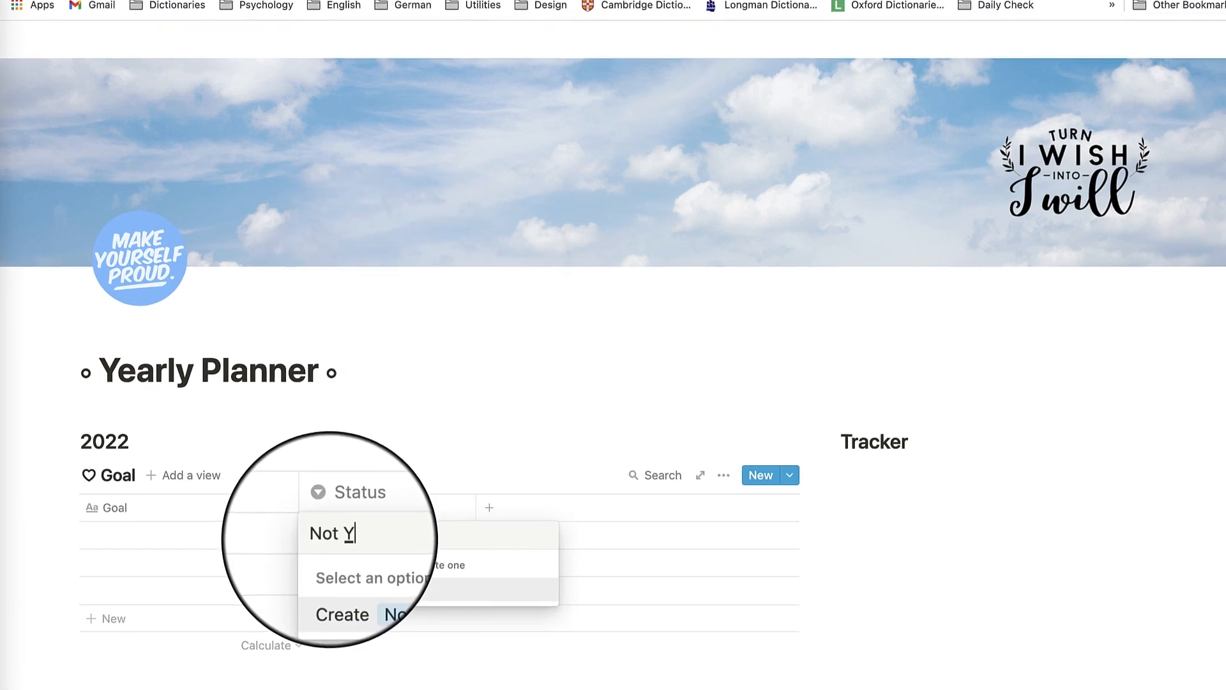
Step: Create the Status options "Not Yet", "In Progress" and "Done"
{"action": "type", "text": "et"}
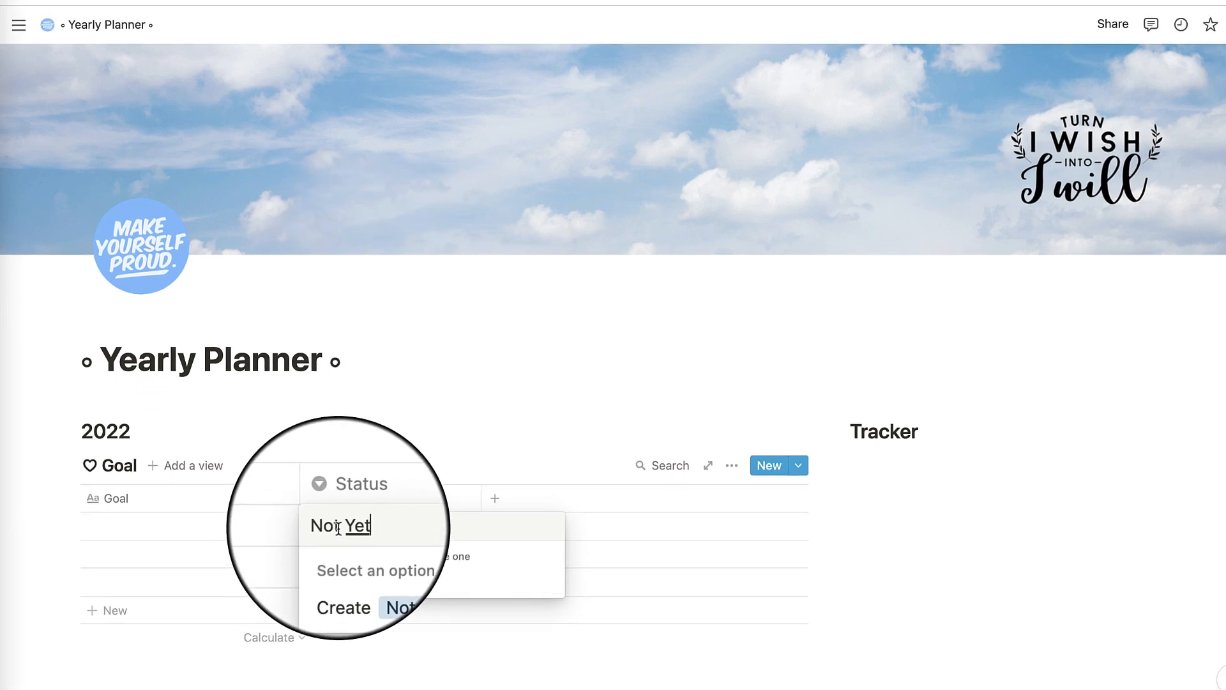
{"action": "left_click", "coordinate": [349, 583]}
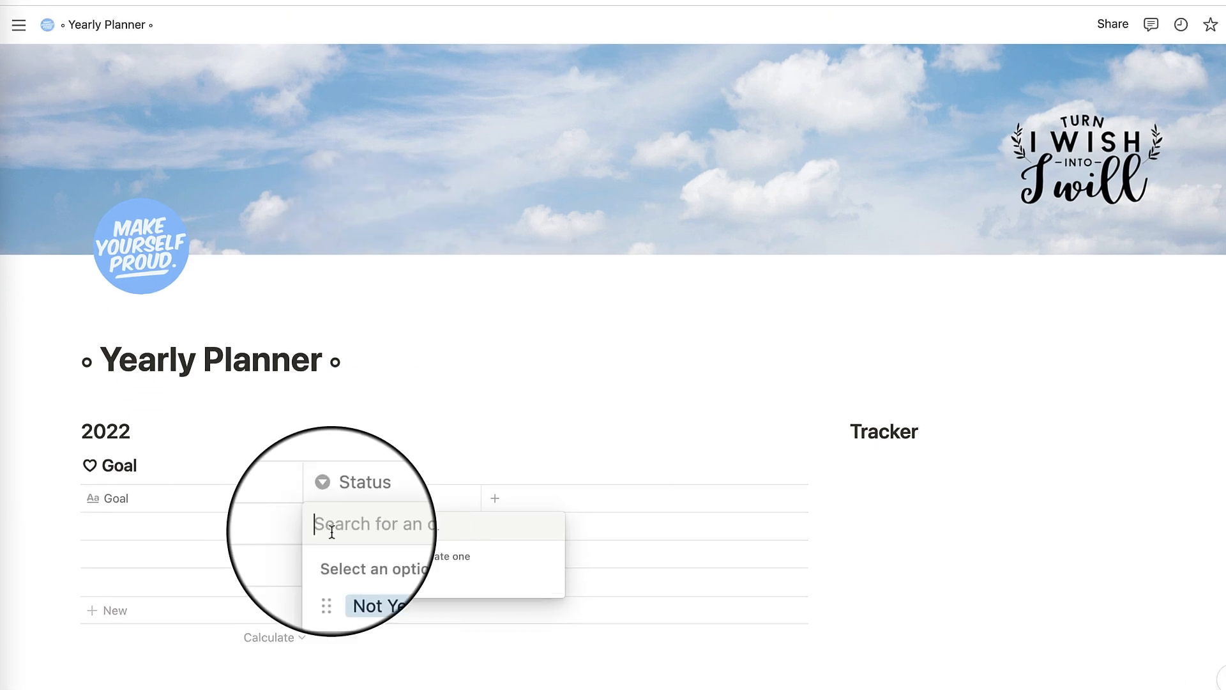
{"action": "type", "text": "In Progréss"}
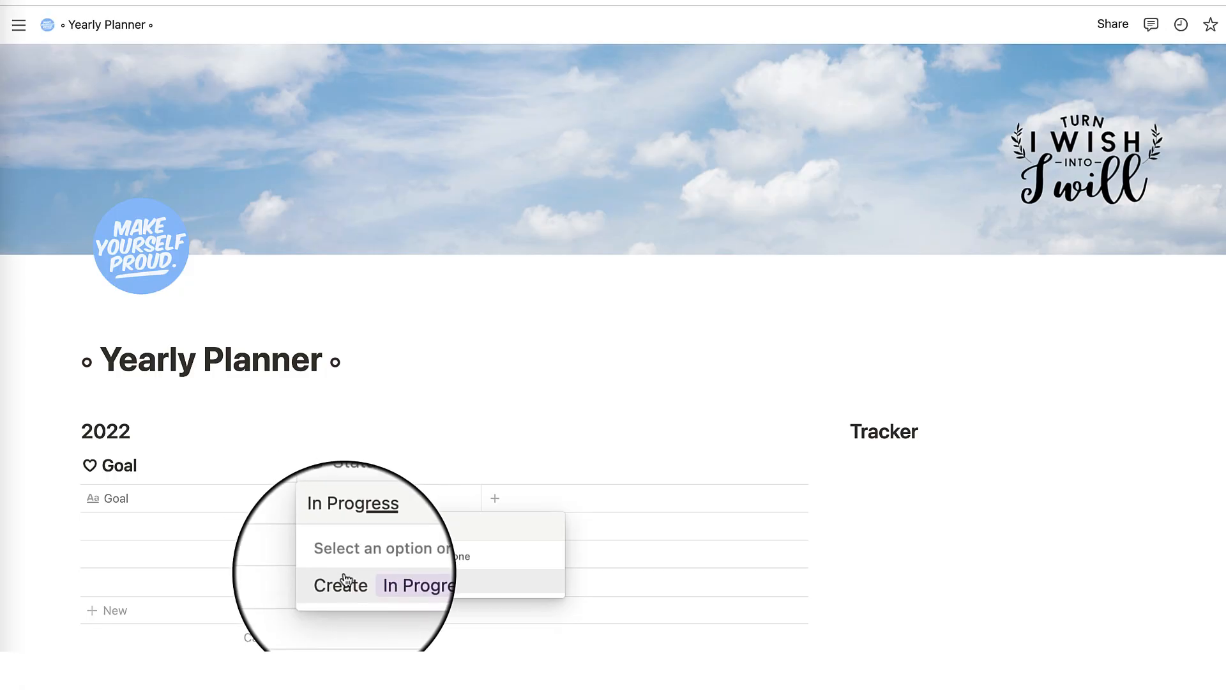
{"action": "key", "text": "Return"}
{"action": "type", "text": "Done"}
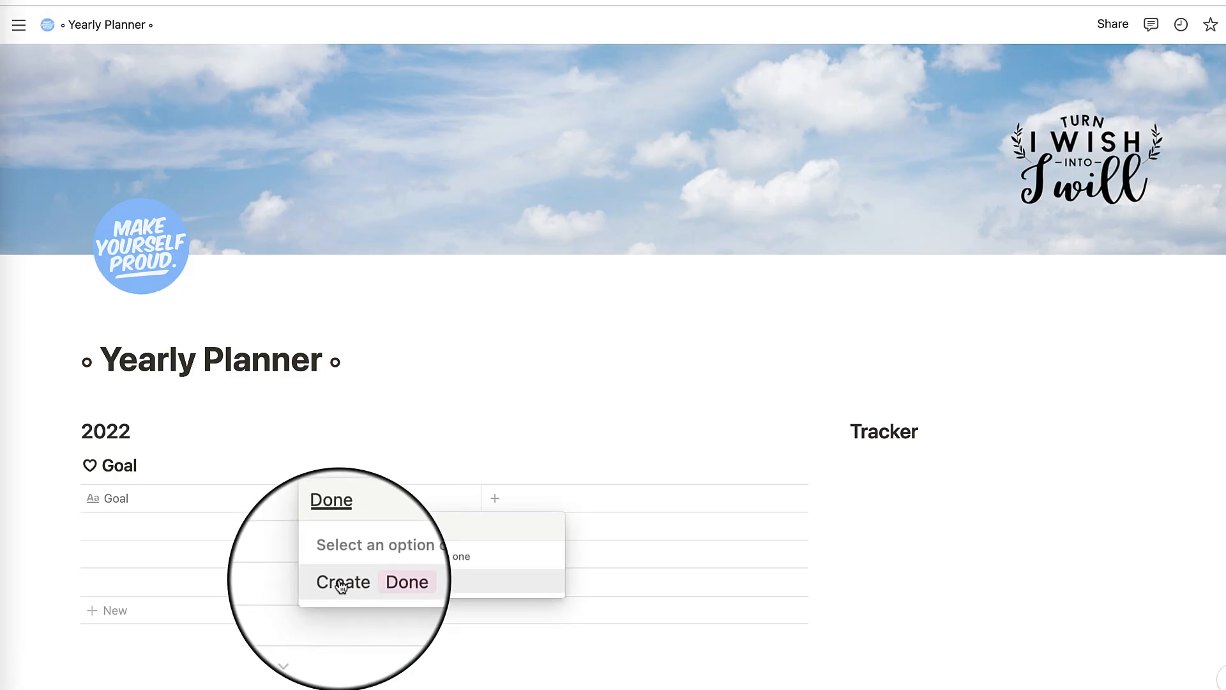
{"action": "left_click", "coordinate": [371, 579]}
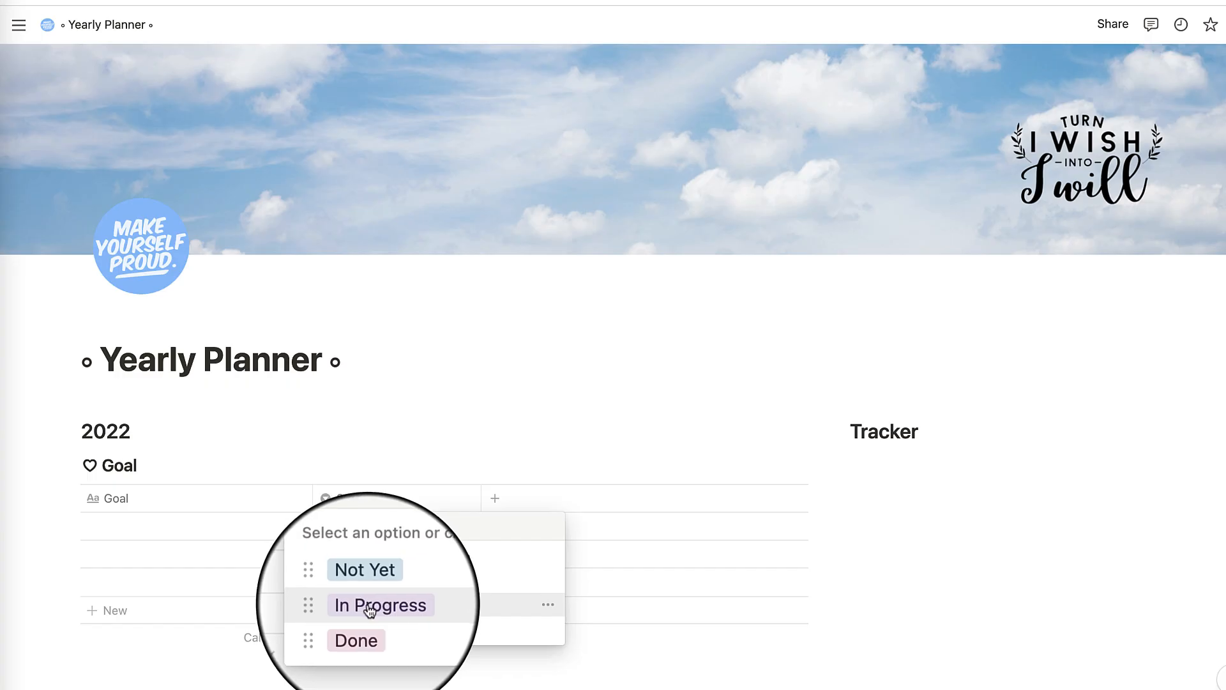
Step: Open the In Progress option's colour choices and try reordering the Done option in the list
{"action": "left_click", "coordinate": [550, 606]}
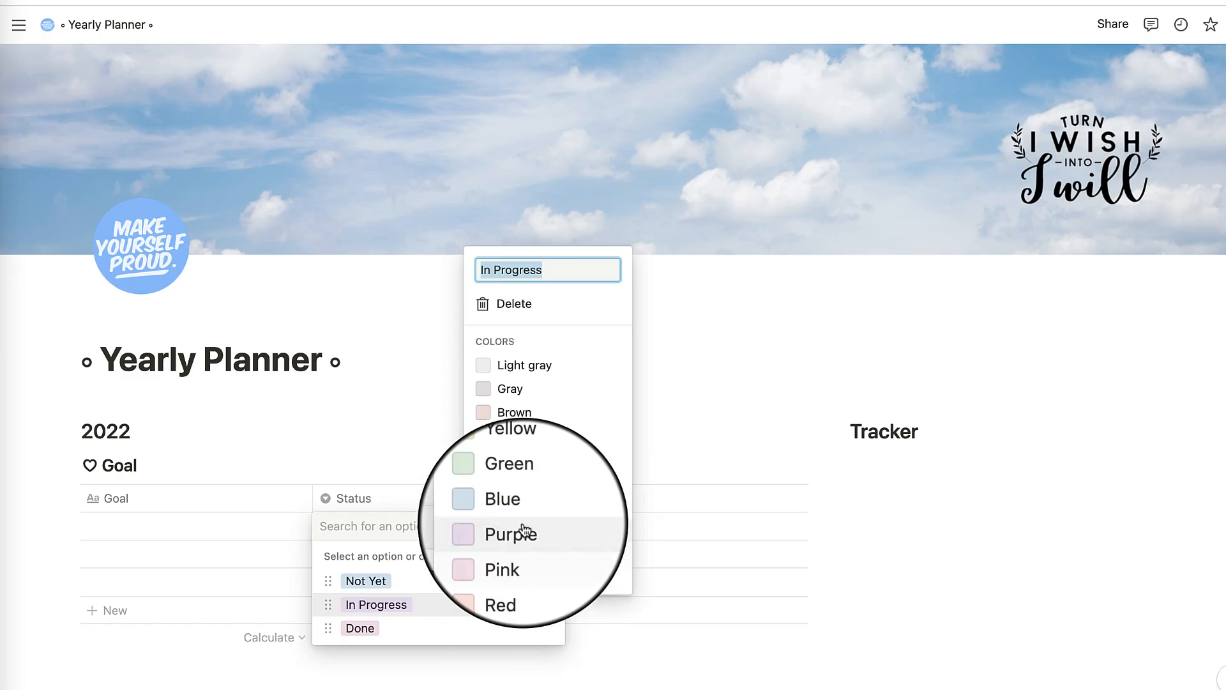
{"action": "mouse_move", "coordinate": [329, 629]}
{"action": "left_mouse_down"}
{"action": "mouse_move", "coordinate": [329, 583]}
{"action": "mouse_move", "coordinate": [329, 621]}
{"action": "left_mouse_up"}
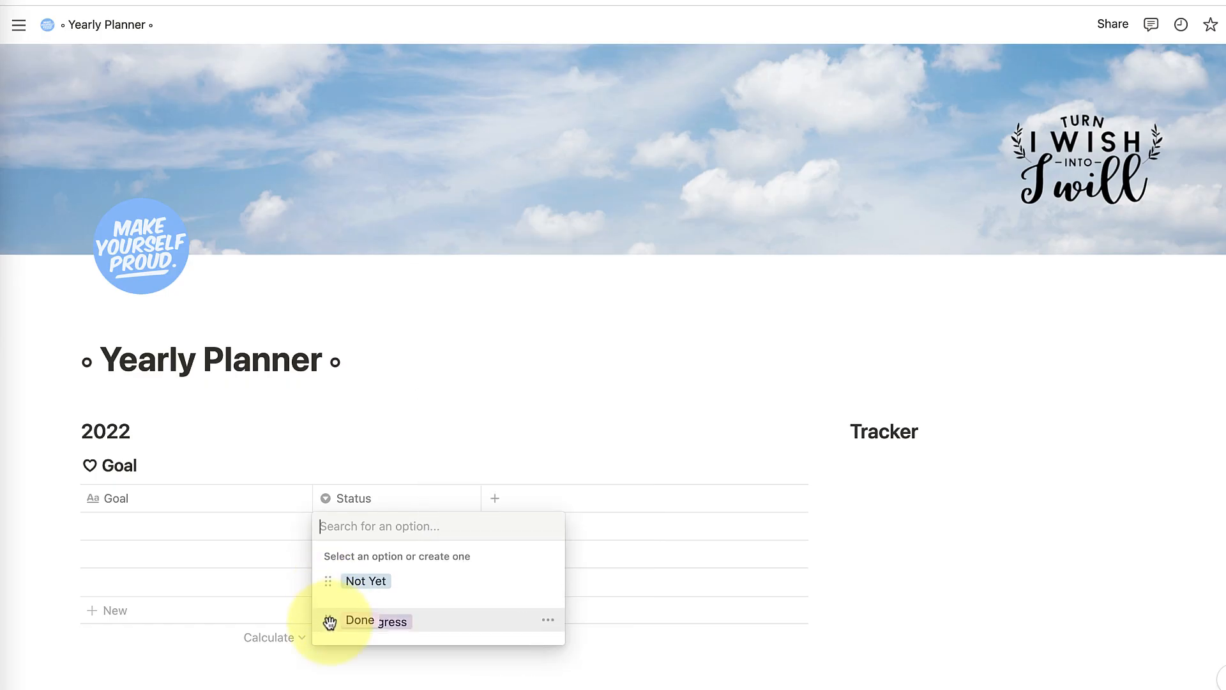
{"action": "left_click", "coordinate": [492, 459]}
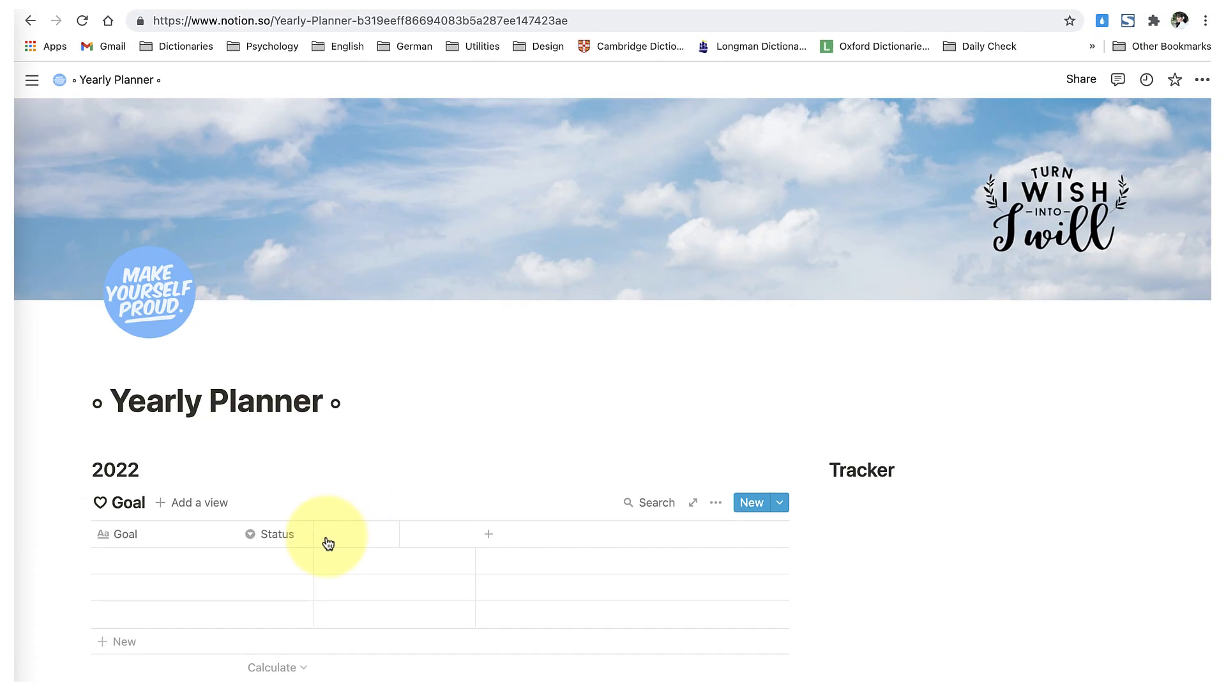
Step: Move the Status column in front of the Goal column and narrow it
{"action": "left_click_drag", "start_coordinate": [328, 543], "coordinate": [205, 547]}
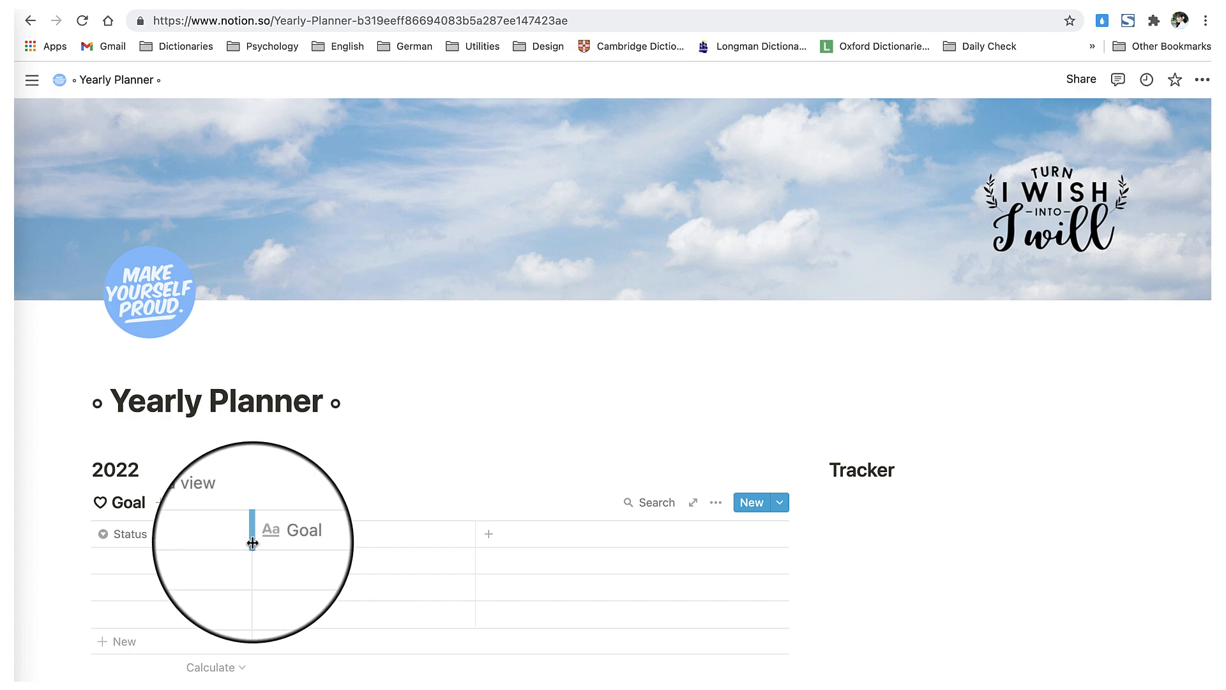
{"action": "left_click_drag", "start_coordinate": [250, 536], "coordinate": [189, 541]}
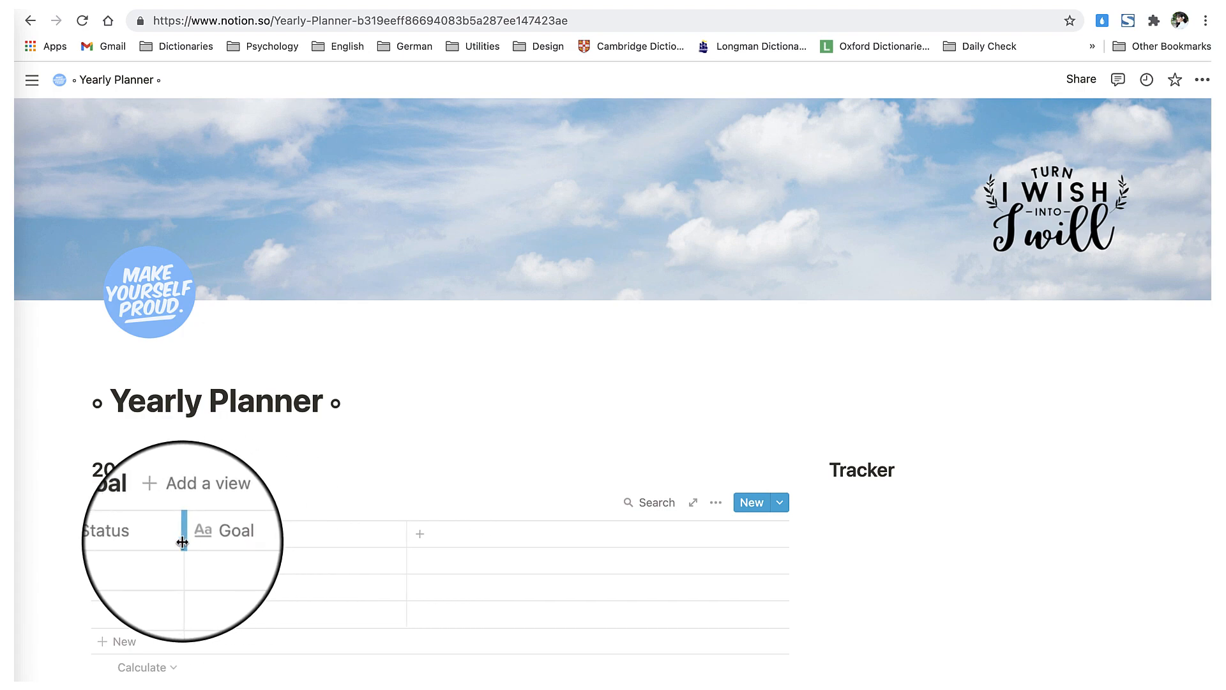
Step: Add a new property named "Priority" to the Goal table and set its type to Select
{"action": "left_click", "coordinate": [376, 541]}
{"action": "type", "text": "Priority"}
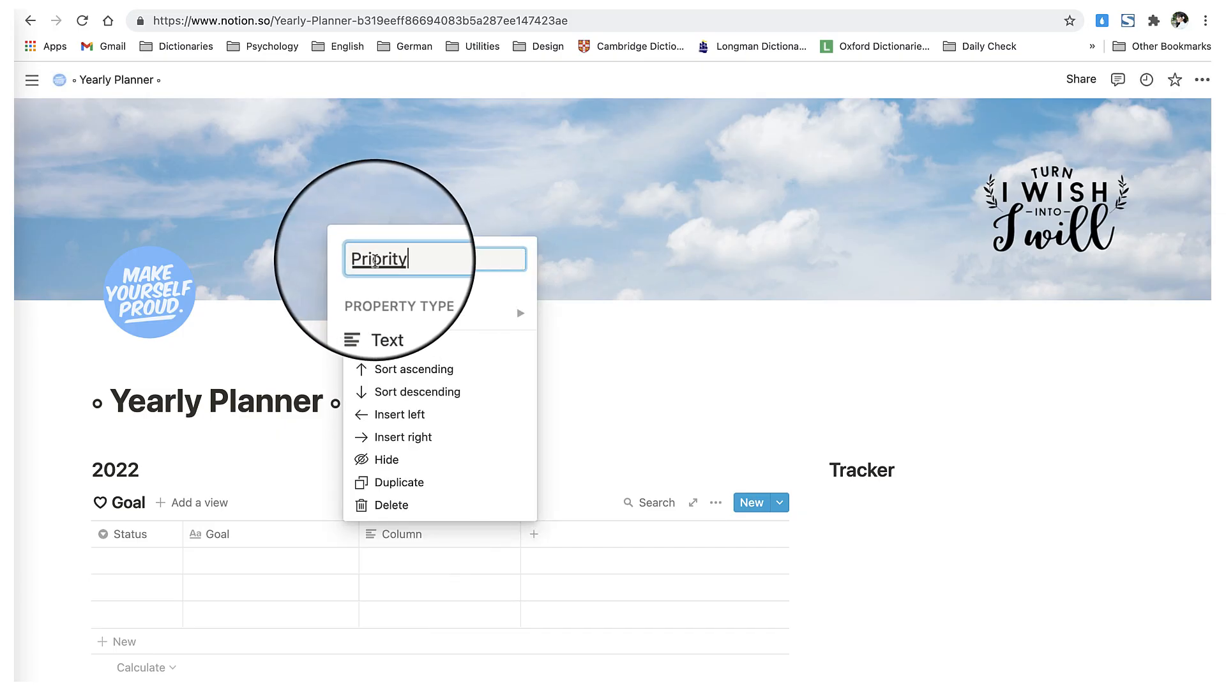
{"action": "mouse_move", "coordinate": [383, 313]}
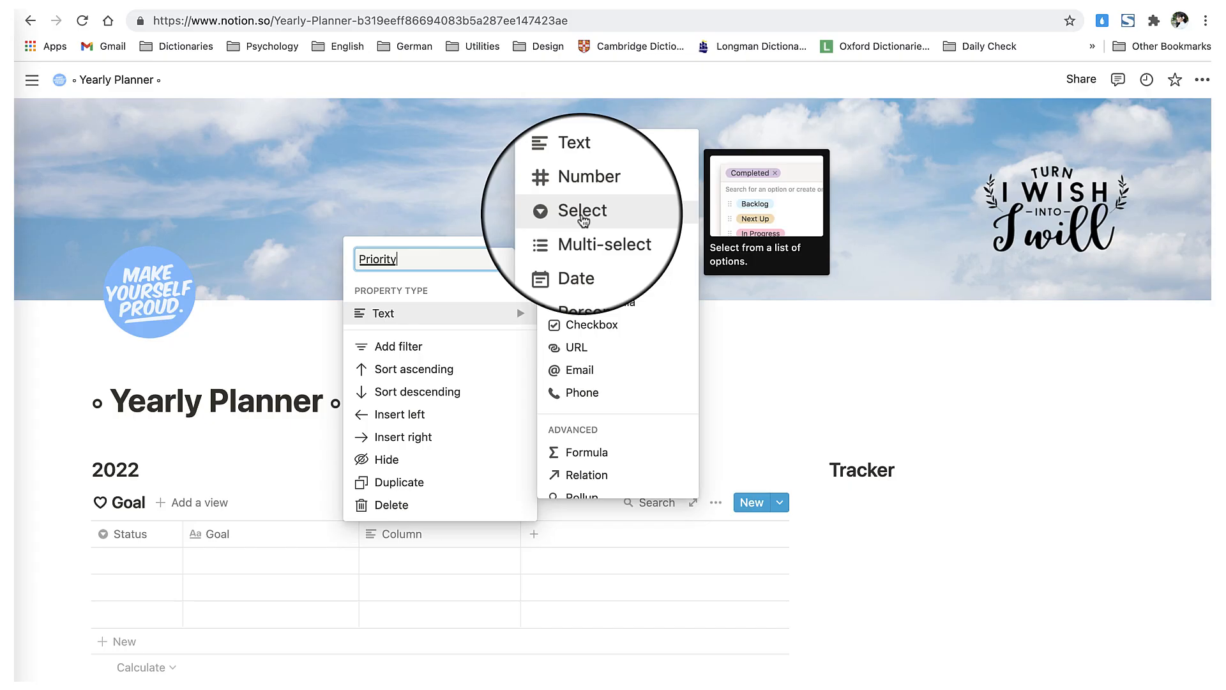
{"action": "left_click", "coordinate": [582, 212]}
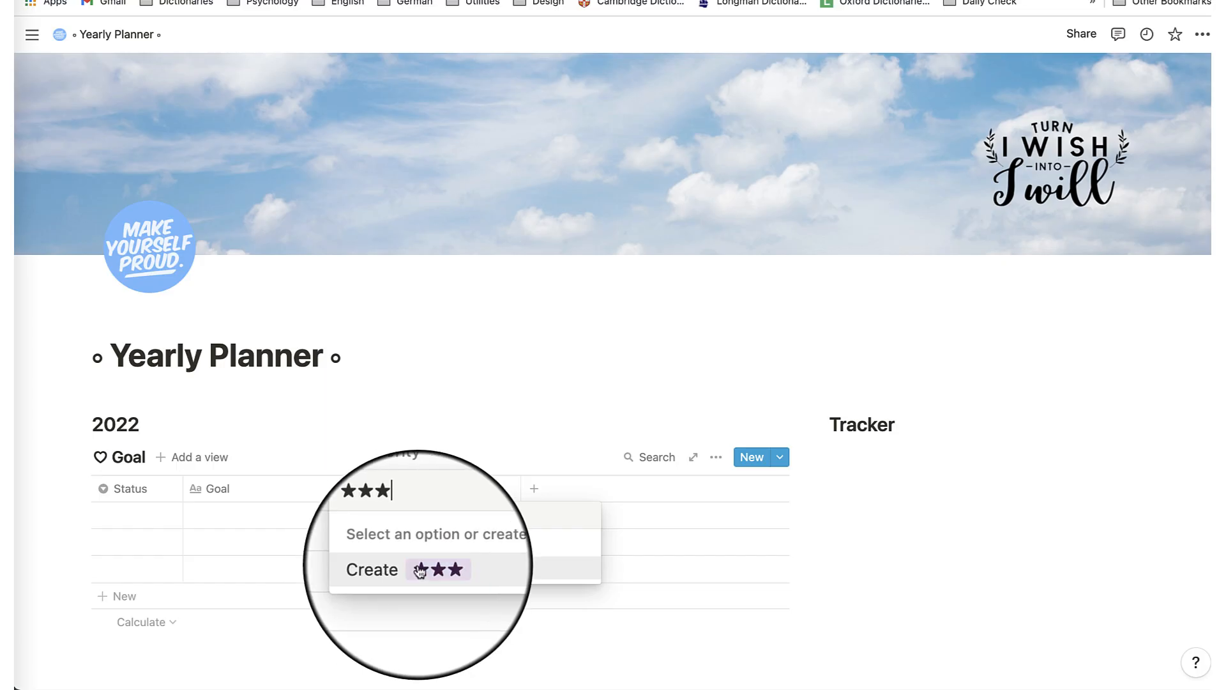
Step: Create the ★★★ Priority option without leaving it assigned to the row, and set the star options' colour to Light gray
{"action": "left_click", "coordinate": [419, 571]}
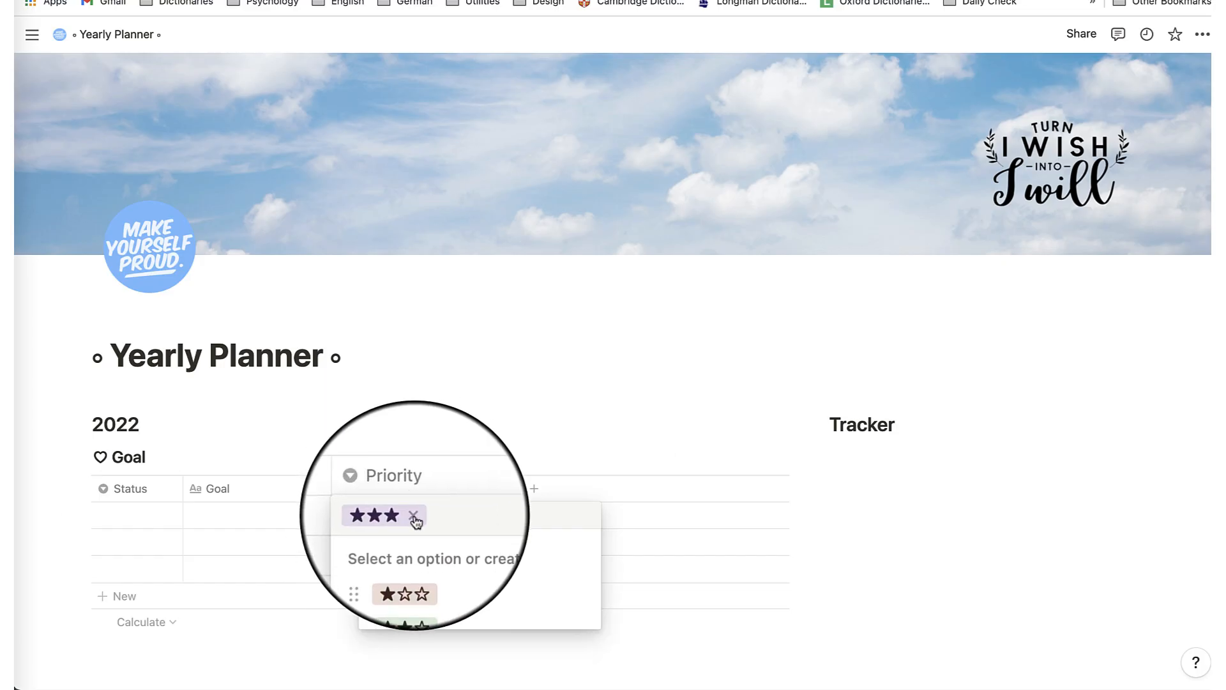
{"action": "left_click", "coordinate": [413, 517]}
{"action": "left_click", "coordinate": [560, 365]}
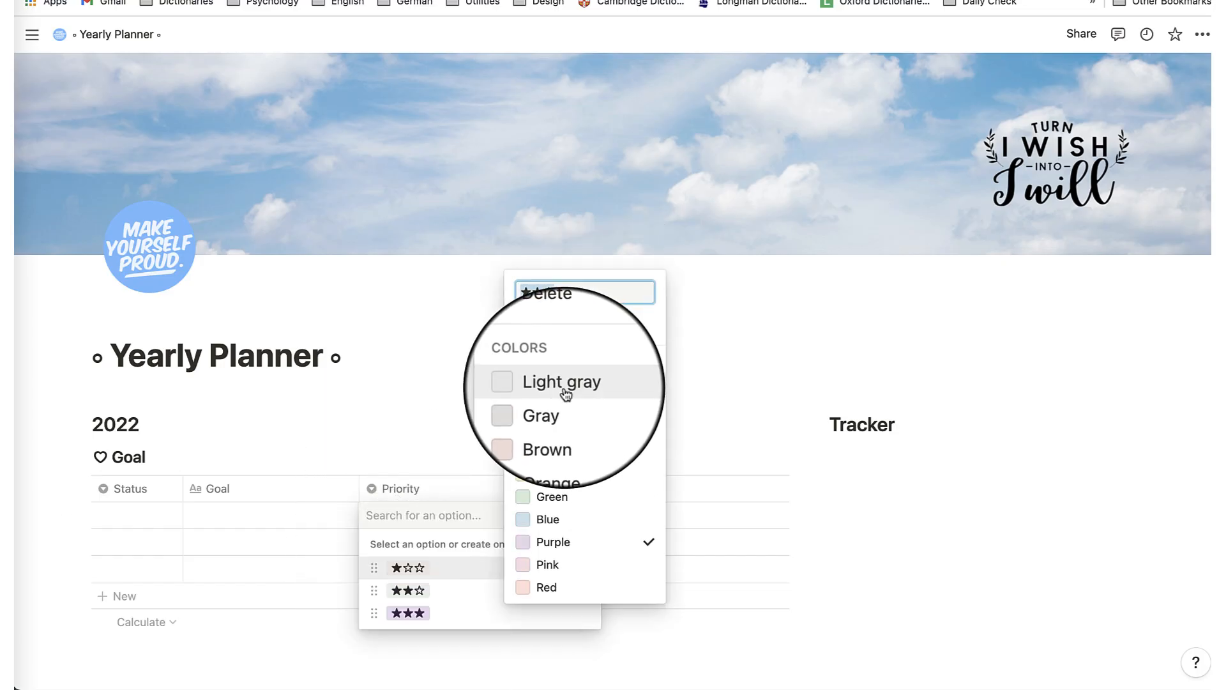
{"action": "left_click", "coordinate": [560, 365]}
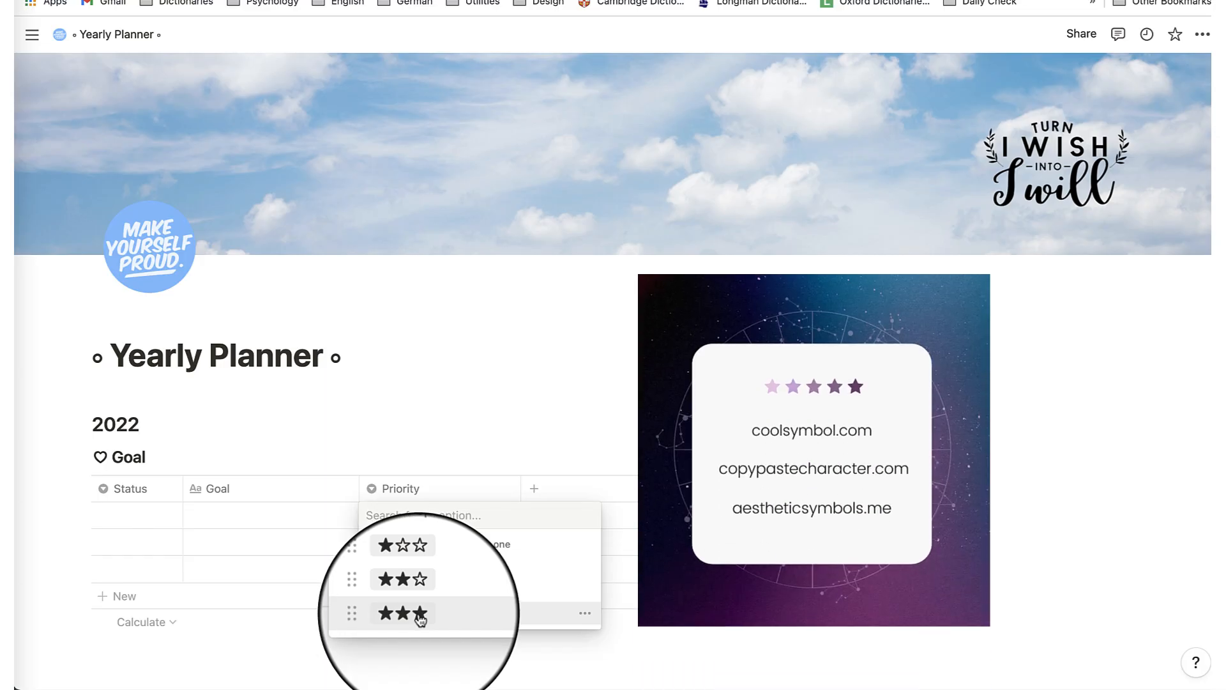
Step: Add a property named "Quarter" after Priority and set its type to Multi-select
{"action": "left_click", "coordinate": [454, 488]}
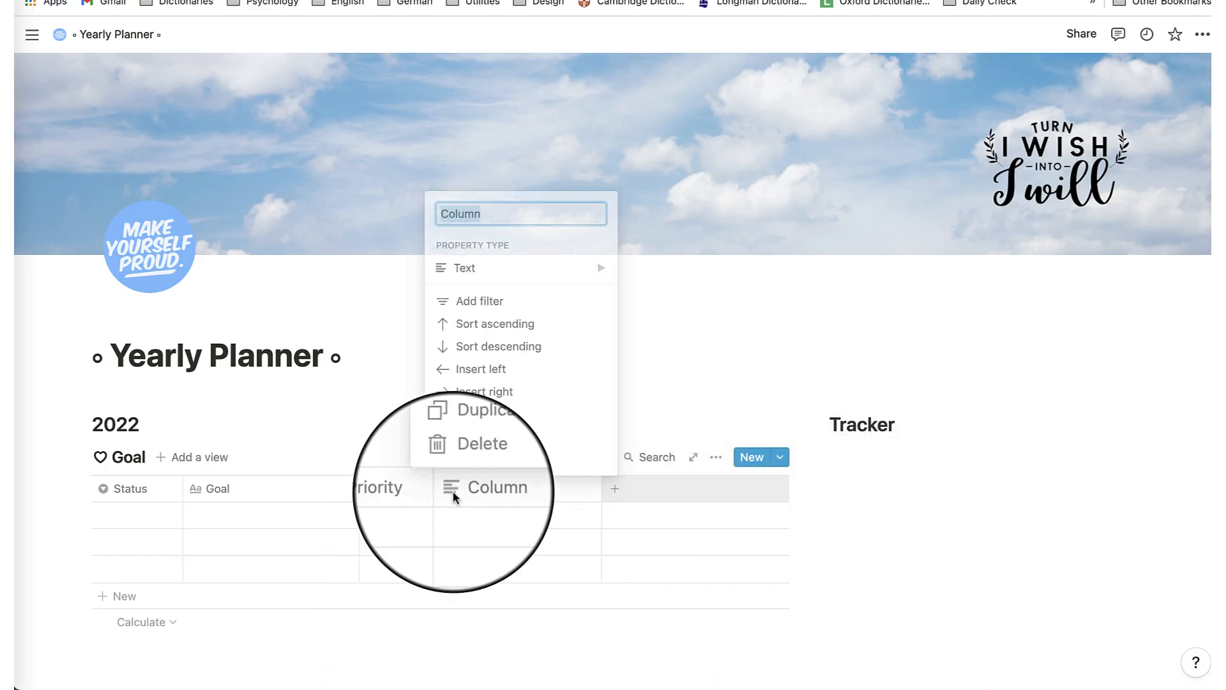
{"action": "type", "text": "Quảrt"}
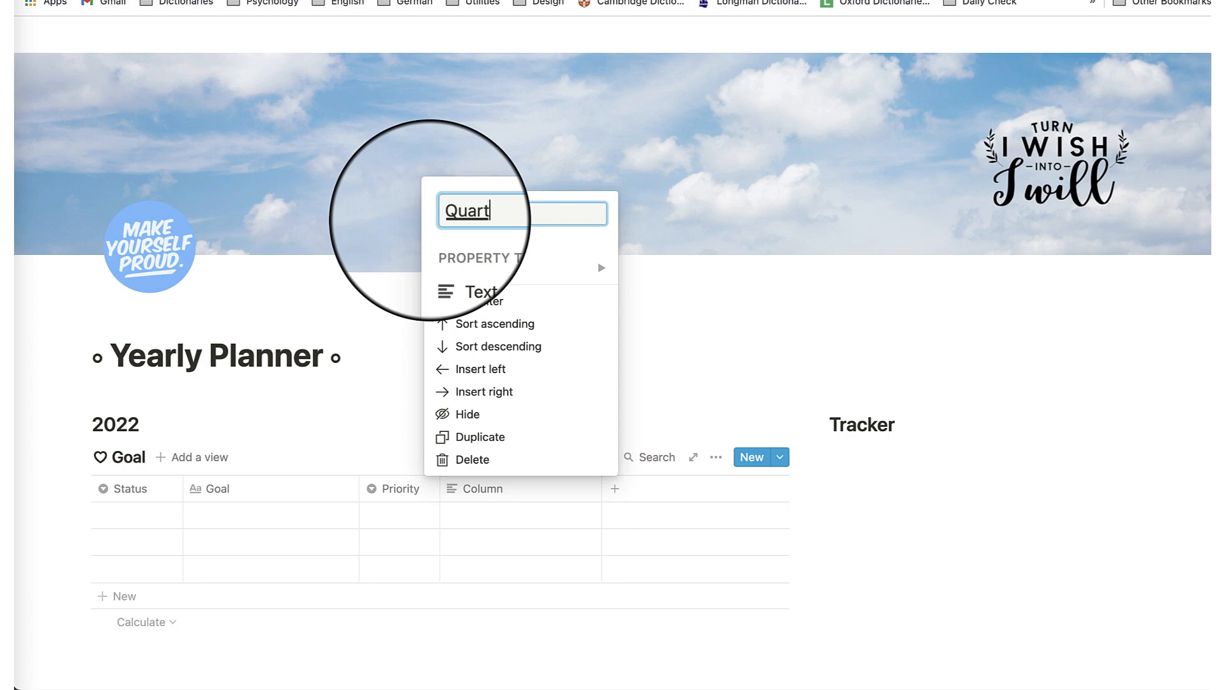
{"action": "type", "text": "er"}
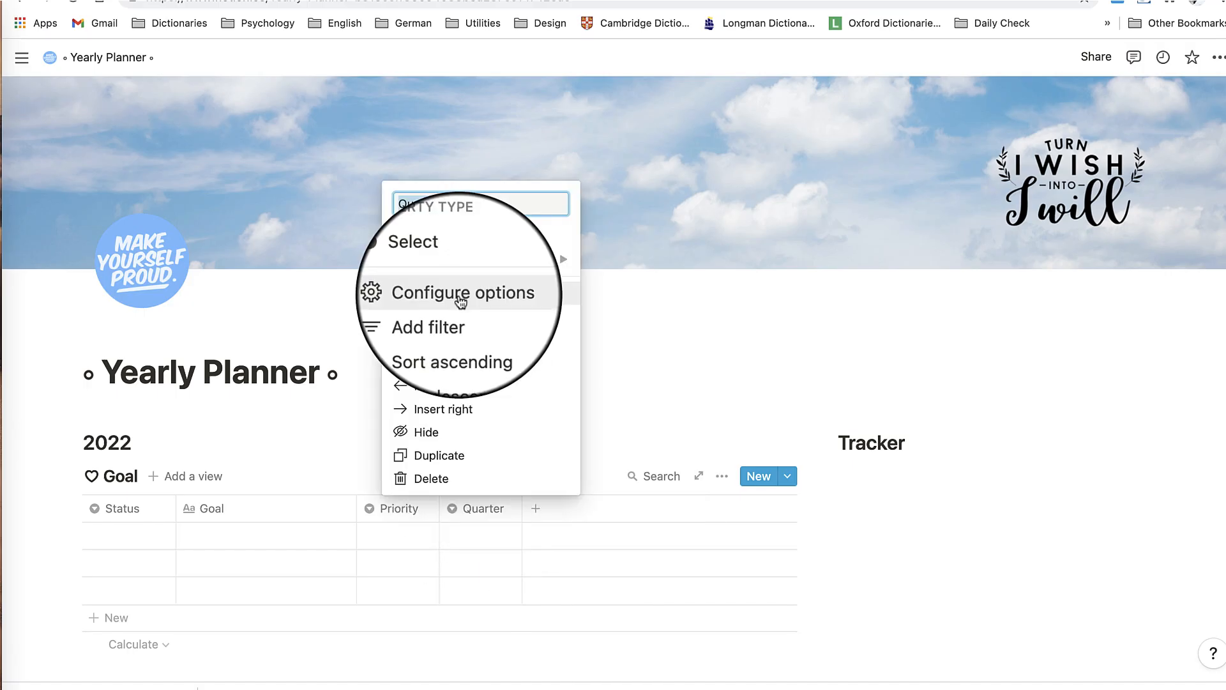
{"action": "mouse_move", "coordinate": [446, 255]}
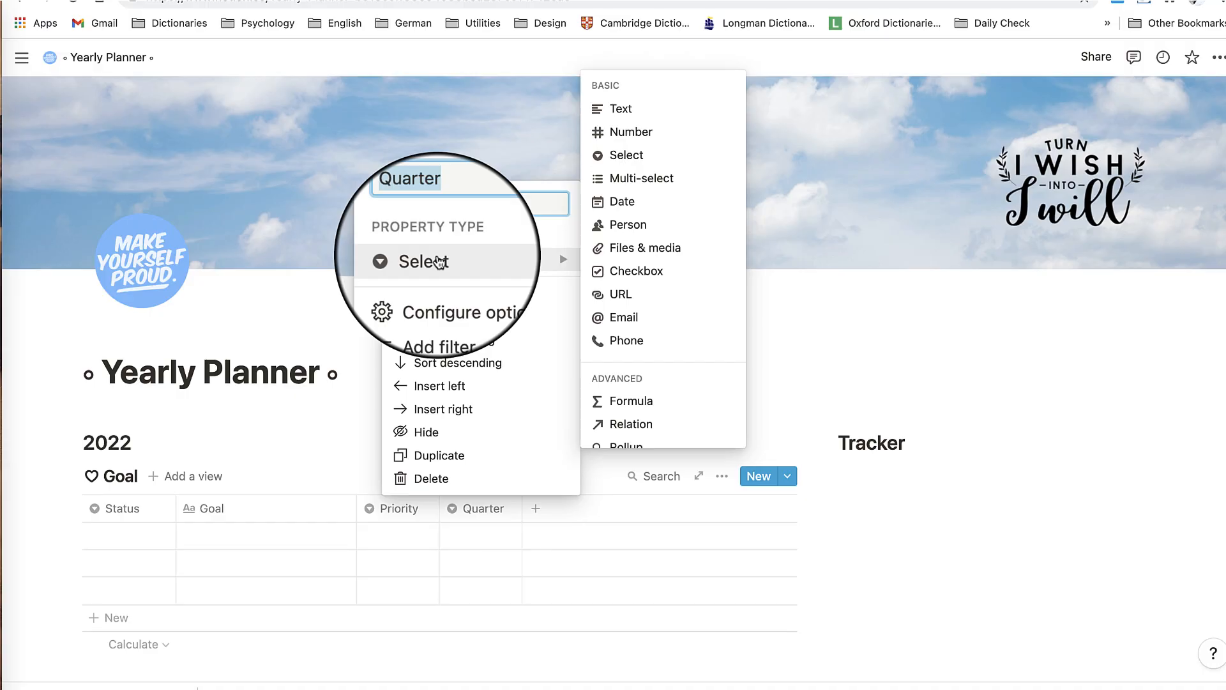
{"action": "left_click", "coordinate": [620, 186]}
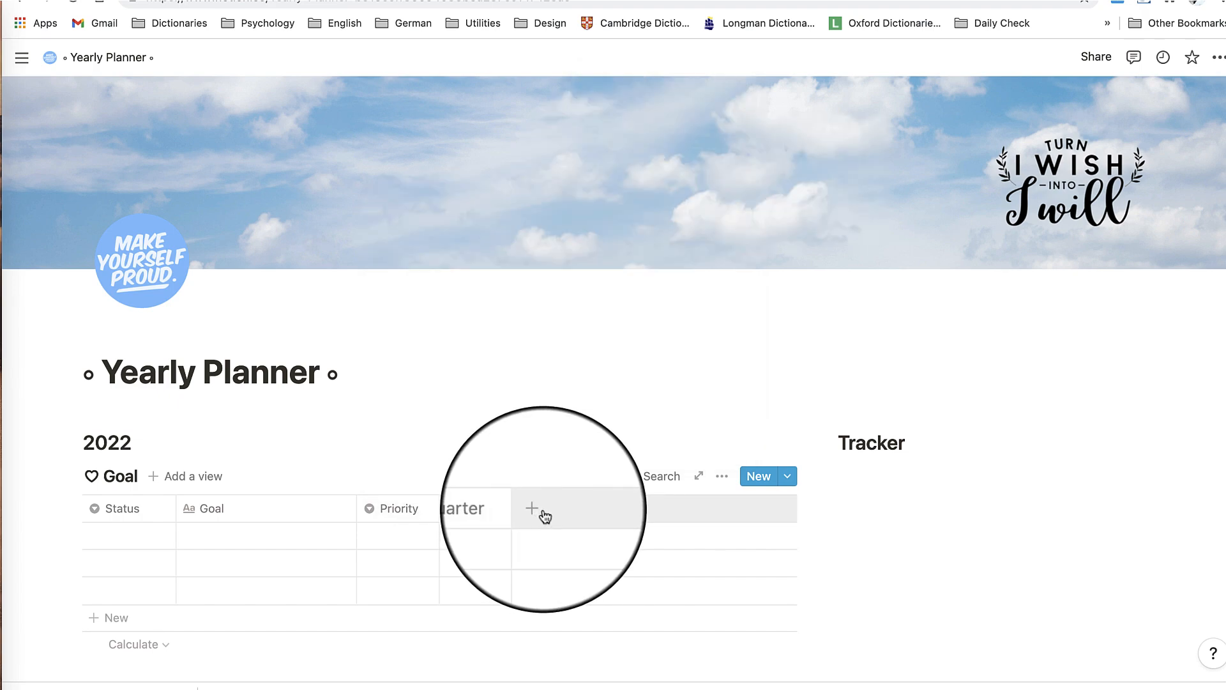
Step: Add an Area multi-select property with the options Personal Development, Study & Learn, Work & Career, Relationship & Family, Health & Fitness and Finance
{"action": "left_click", "coordinate": [543, 516]}
{"action": "type", "text": "Area"}
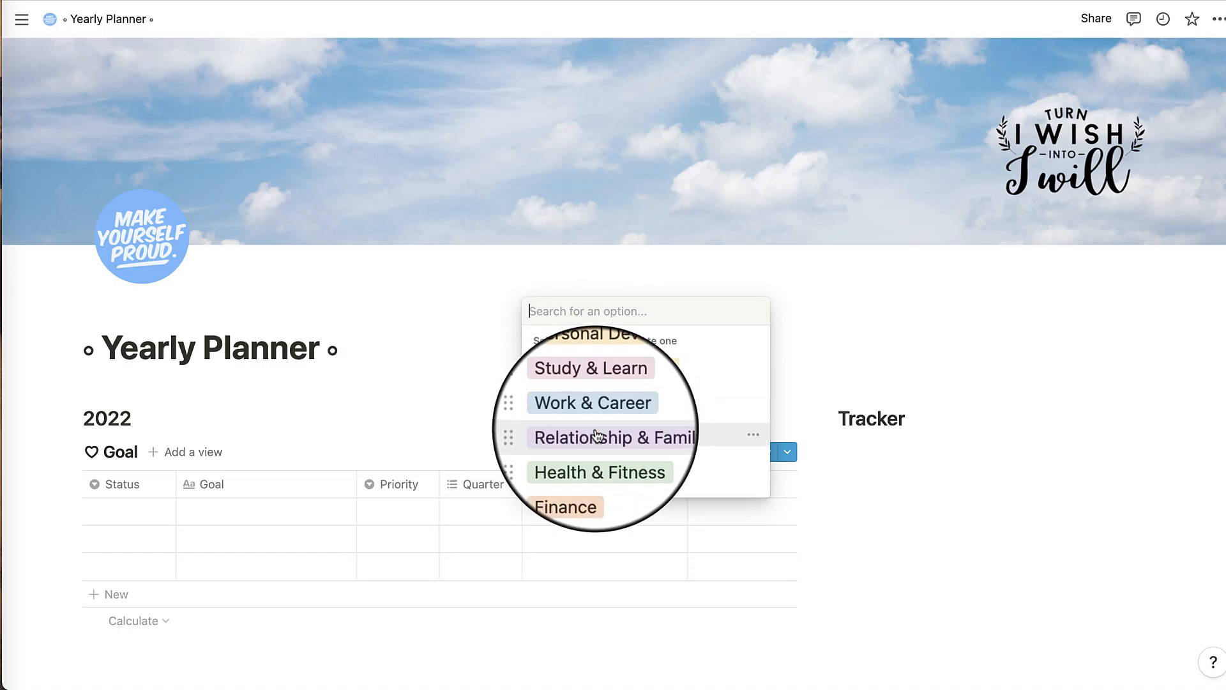
{"action": "key", "text": "Escape"}
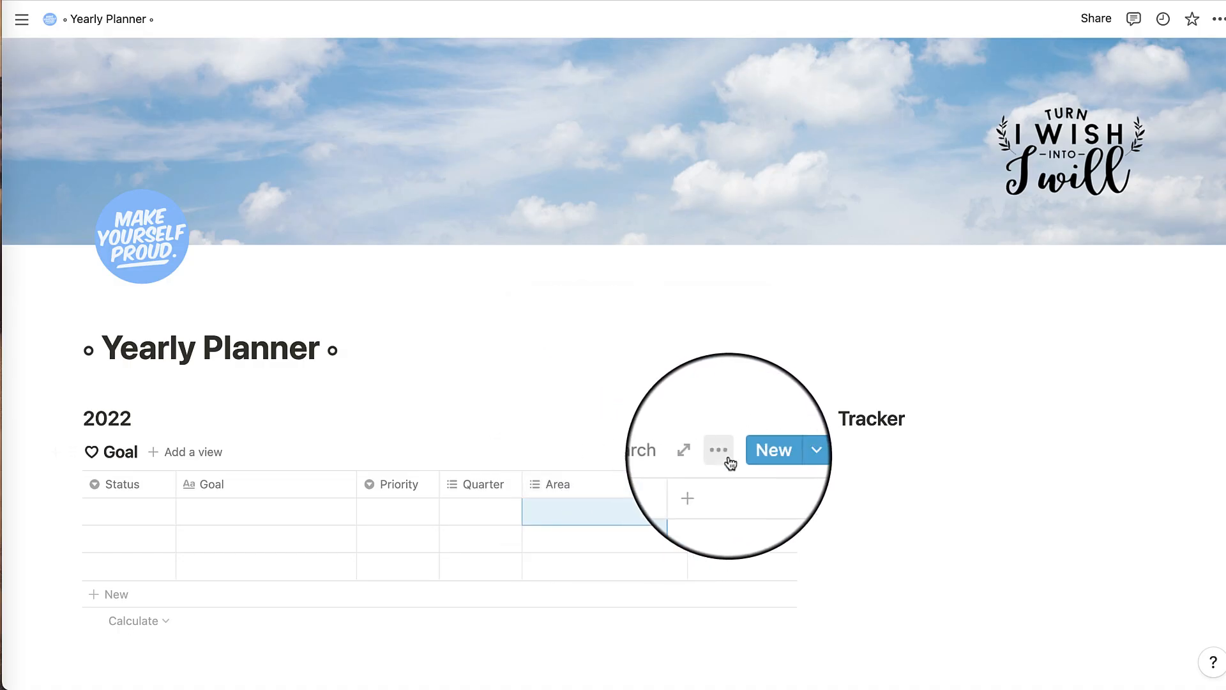
Step: Add a Contains filter on the Area property with no option chosen, and open the Area property's type choices
{"action": "left_click", "coordinate": [720, 451]}
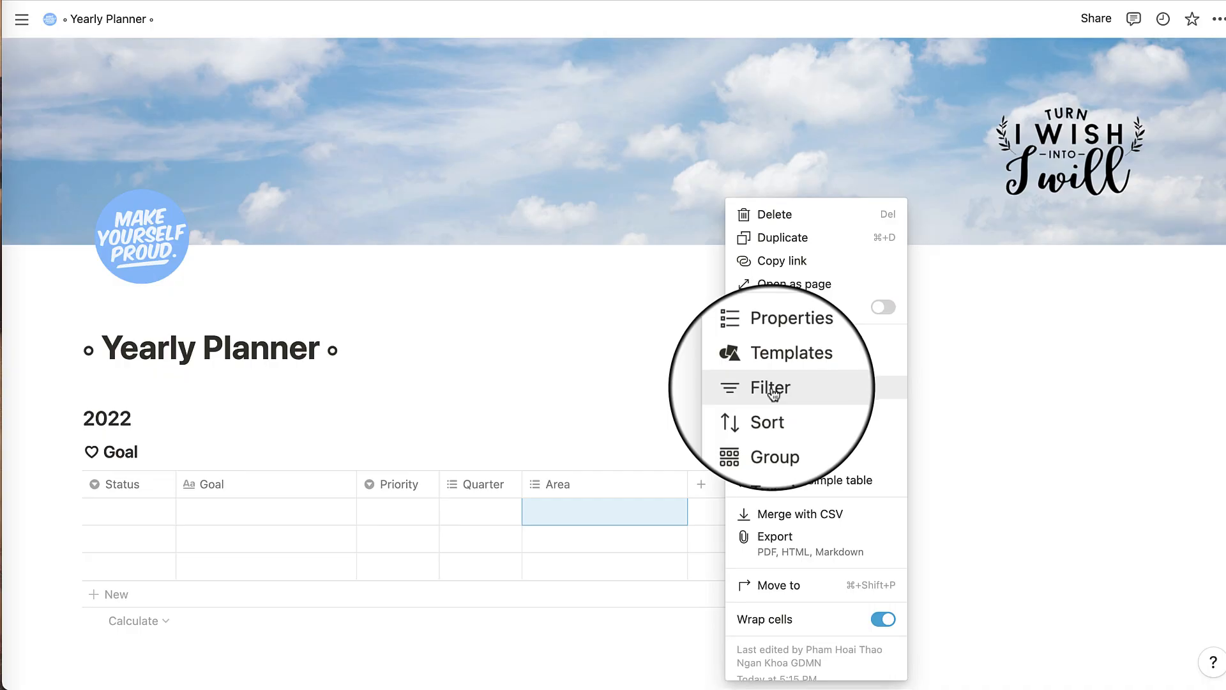
{"action": "left_click", "coordinate": [772, 388]}
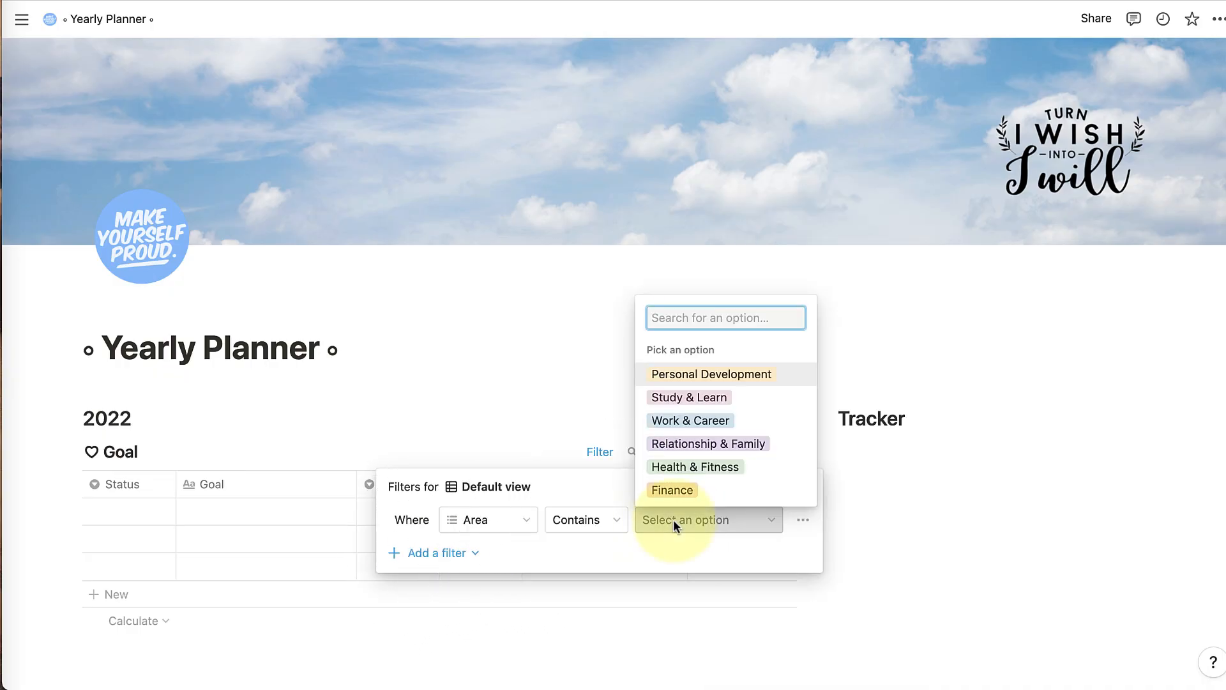
{"action": "left_click", "coordinate": [542, 485]}
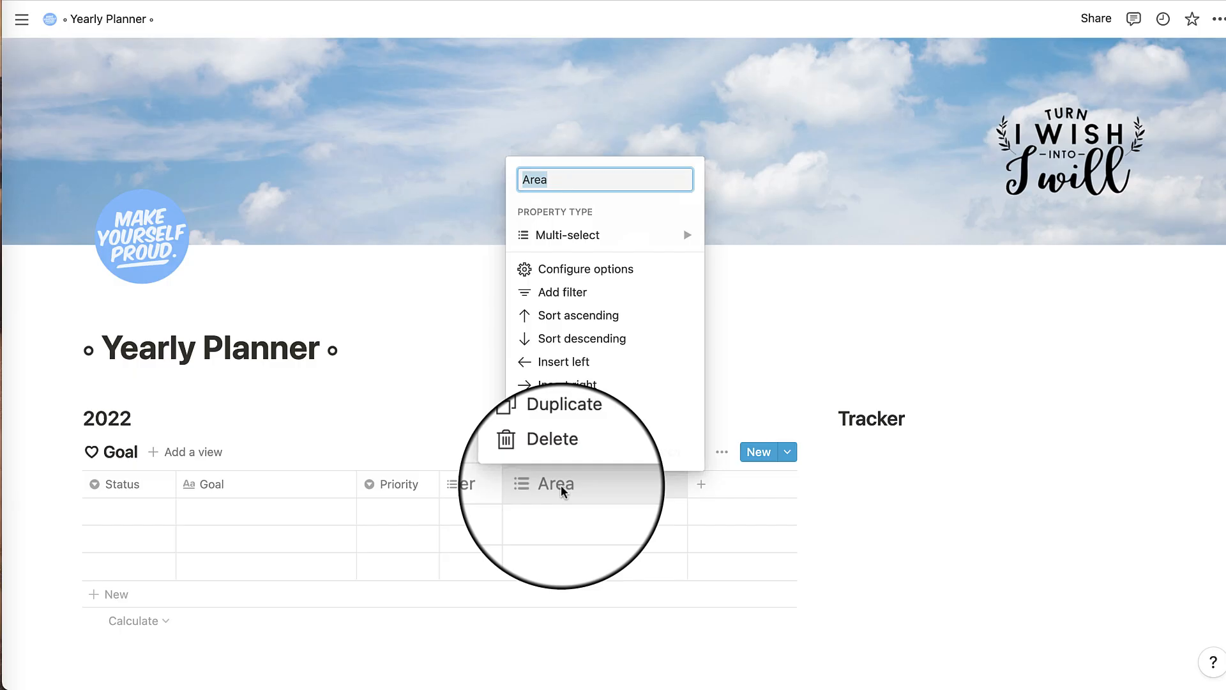
{"action": "mouse_move", "coordinate": [575, 235]}
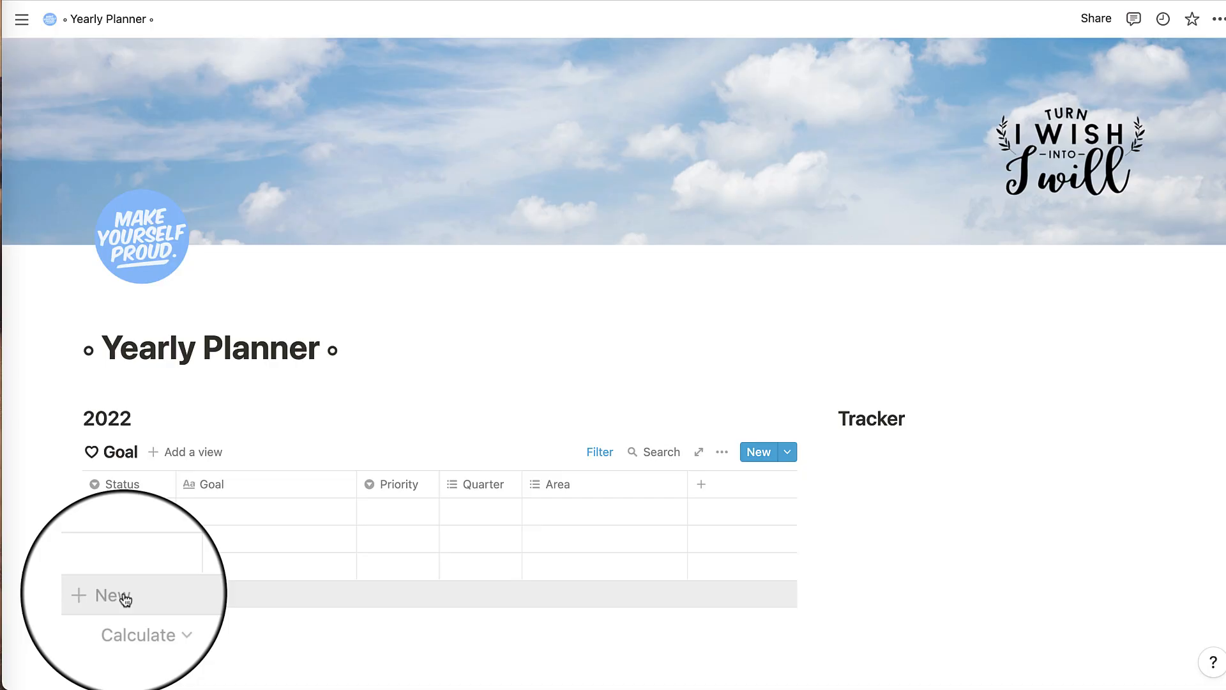
Step: Enter the goals "Pass B1 German Exam", "Maintain a healthy weight" and "Travel to Europe" in the first three rows
{"action": "left_click", "coordinate": [204, 511]}
{"action": "type", "text": "Pass B1 German Exam"}
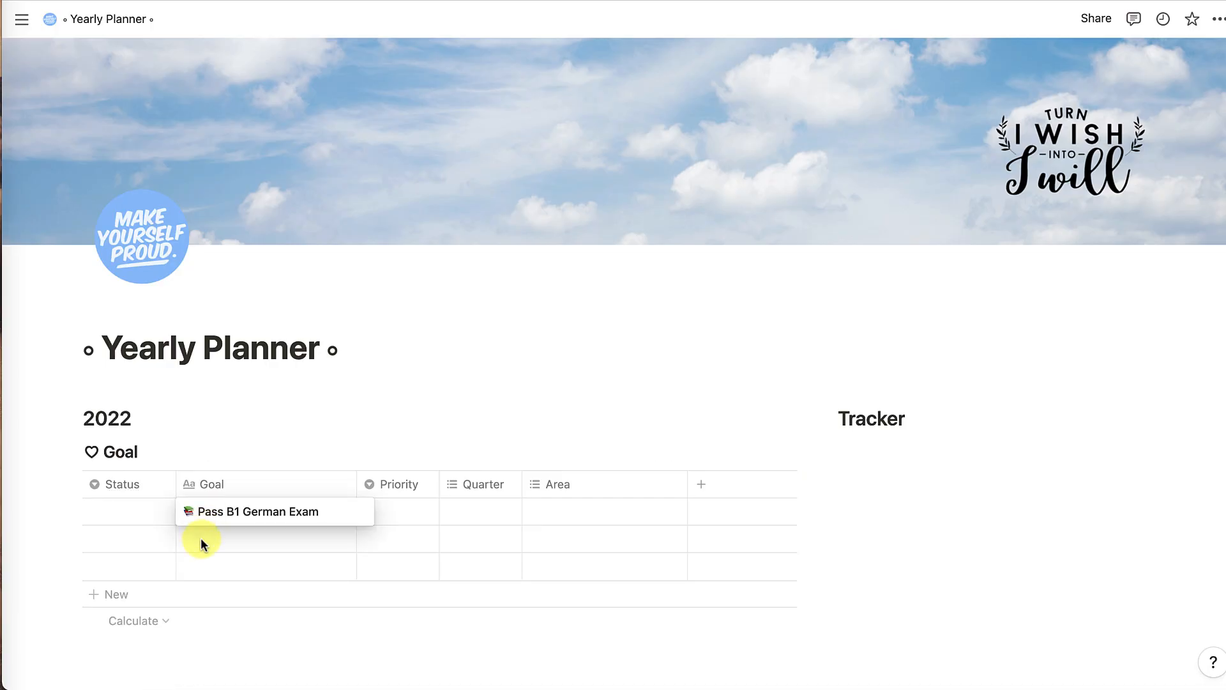
{"action": "key", "text": "Return"}
{"action": "left_click", "coordinate": [213, 537]}
{"action": "type", "text": "Maintain a healthy weight"}
{"action": "left_click", "coordinate": [222, 566]}
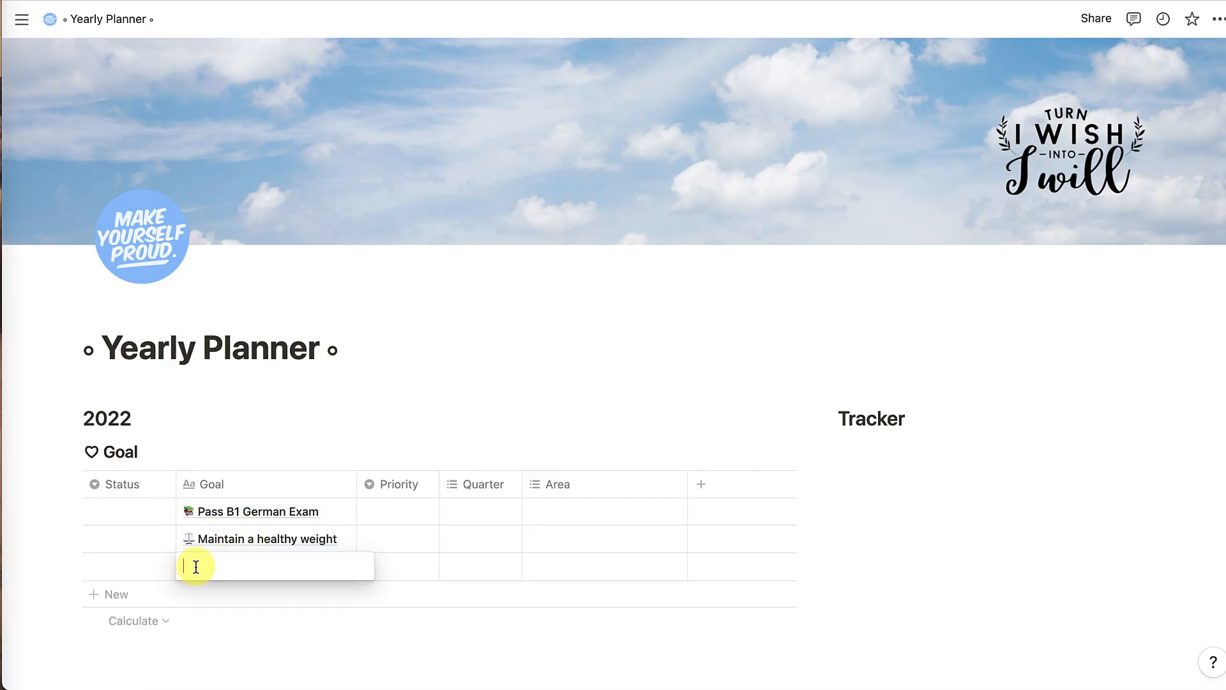
{"action": "type", "text": "Travel to Europe"}
Step: Set the Priority to ★★★ for the German exam and healthy weight goals, and to ★★☆ for Travel to Europe
{"action": "left_click", "coordinate": [396, 510]}
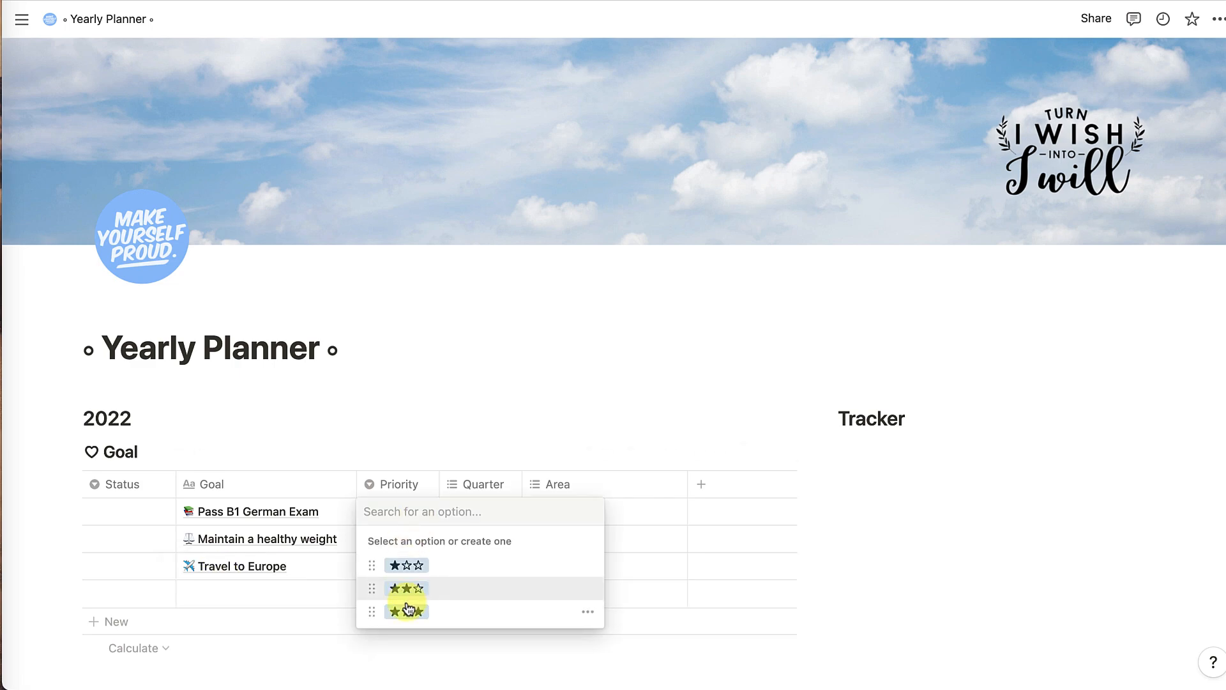
{"action": "left_click", "coordinate": [405, 609]}
{"action": "left_click", "coordinate": [389, 539]}
{"action": "left_click", "coordinate": [411, 638]}
{"action": "left_click", "coordinate": [401, 567]}
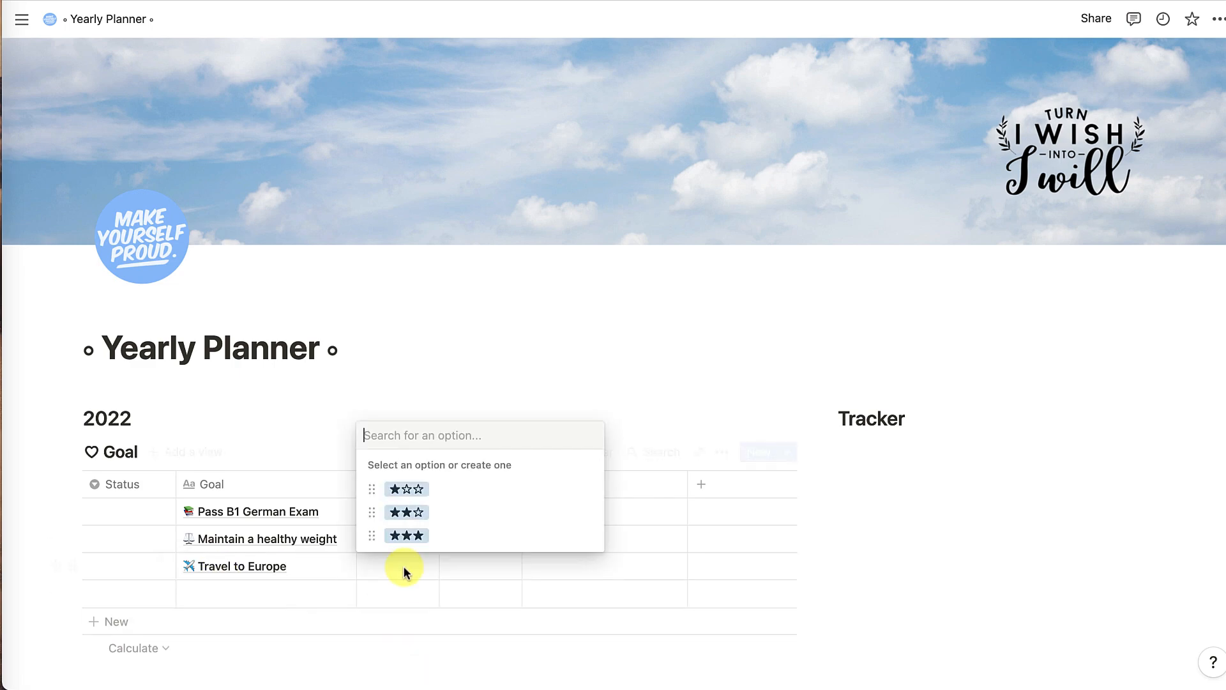
{"action": "left_click", "coordinate": [403, 512]}
Step: Set the Status to Done for the German exam, In Progress for the healthy weight goal and Not Yet for Travel to Europe
{"action": "left_click", "coordinate": [122, 511]}
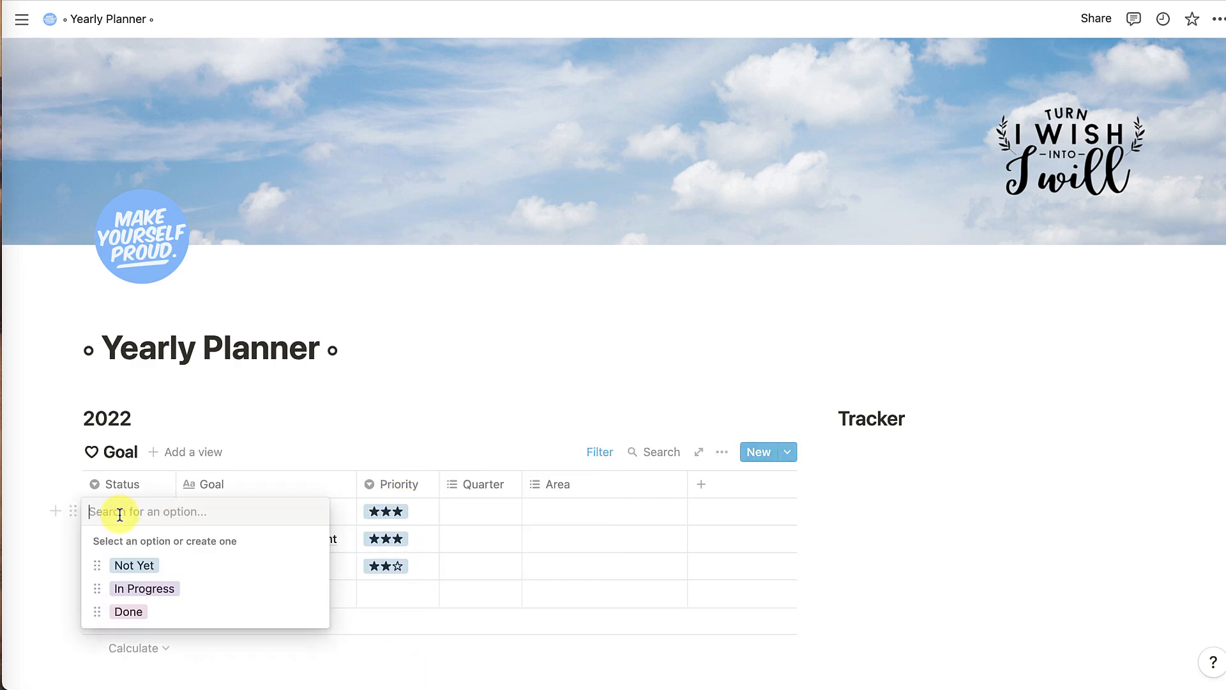
{"action": "left_click", "coordinate": [124, 612]}
{"action": "left_click", "coordinate": [133, 546]}
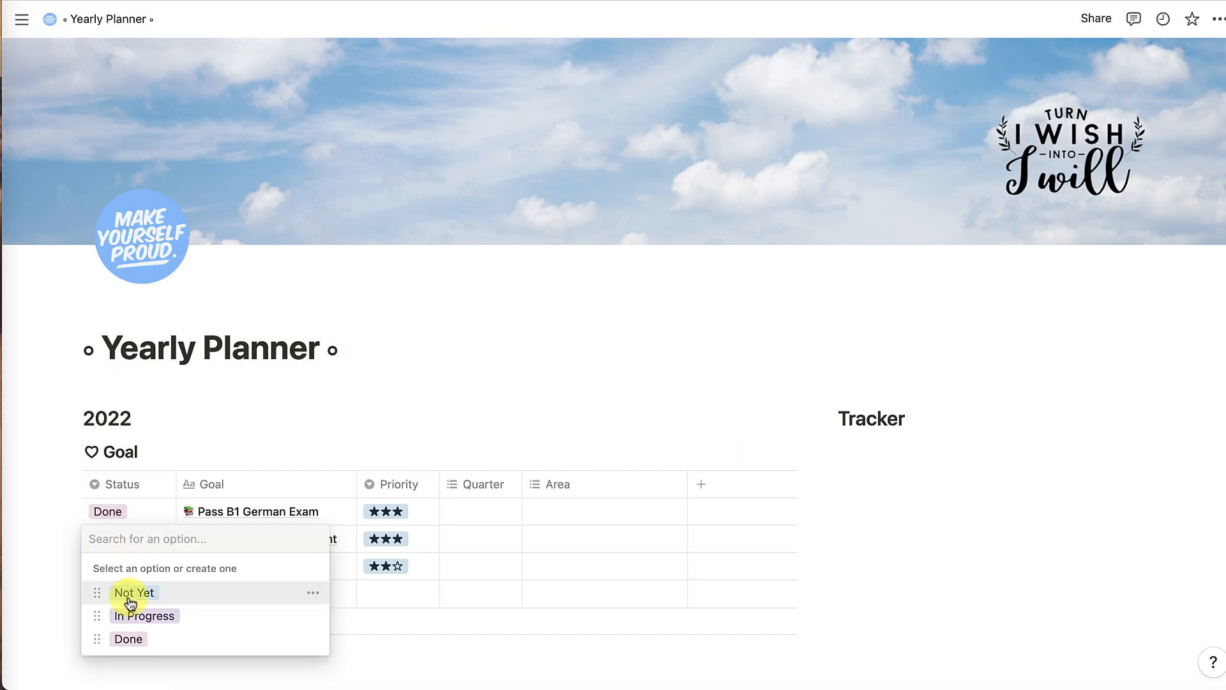
{"action": "left_click", "coordinate": [127, 613]}
{"action": "left_click", "coordinate": [125, 567]}
{"action": "left_click", "coordinate": [120, 490]}
Step: Set the Area to Study & Learn for the German exam, Health & Fitness for healthy weight and Personal Development for Travel to Europe
{"action": "left_click", "coordinate": [534, 515]}
{"action": "left_click", "coordinate": [546, 392]}
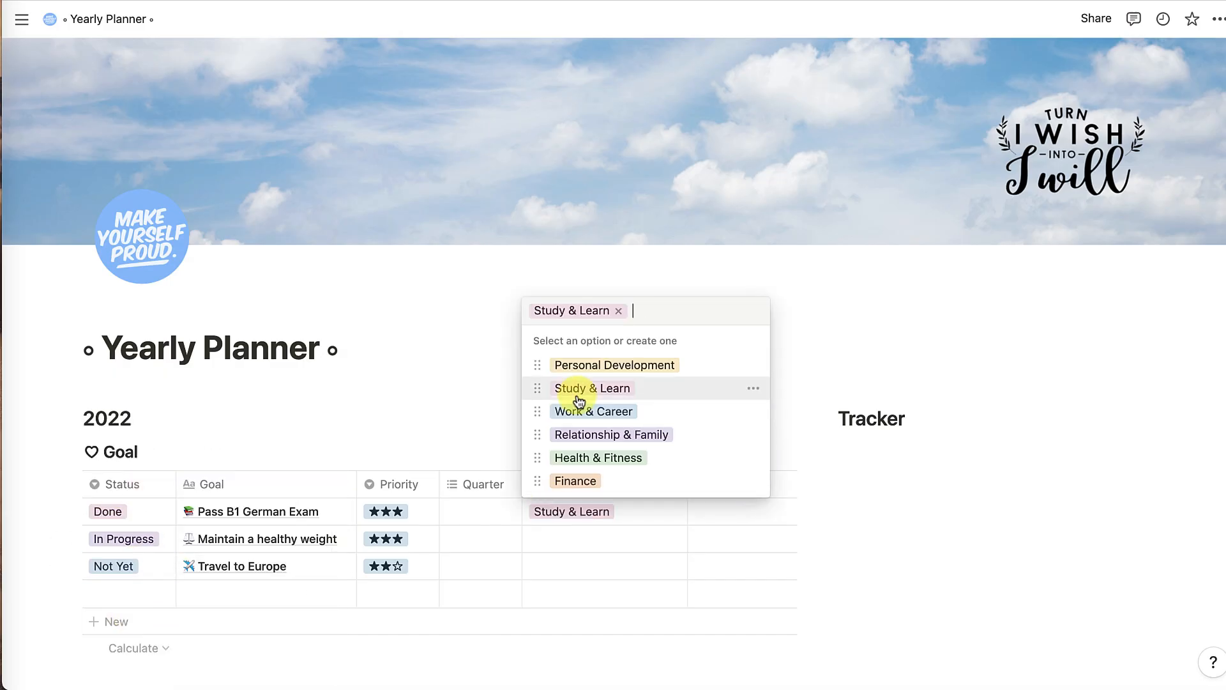
{"action": "left_click", "coordinate": [551, 542]}
{"action": "left_click", "coordinate": [577, 463]}
{"action": "left_click", "coordinate": [539, 565]}
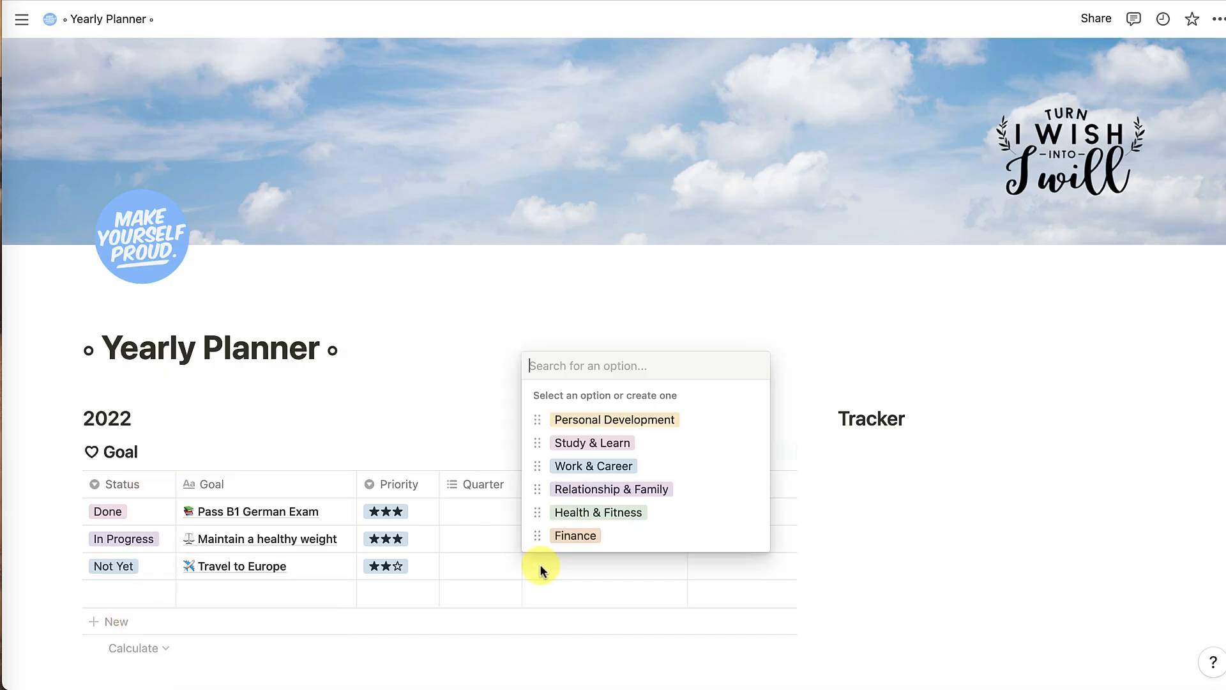
{"action": "left_click", "coordinate": [566, 419]}
Step: Widen the Quarter column and assign Q1 to the German exam, Q1 to Q4 to healthy weight, and Q3 and Q4 to Travel to Europe
{"action": "left_click_drag", "start_coordinate": [522, 485], "coordinate": [579, 487]}
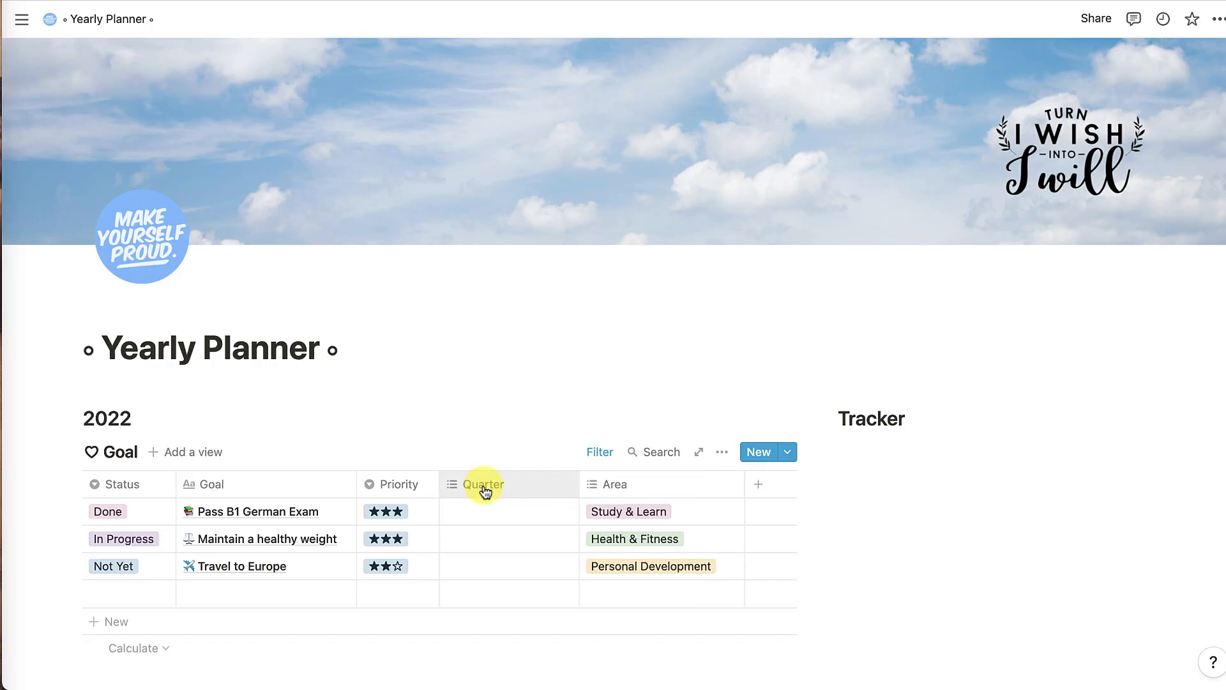
{"action": "left_click", "coordinate": [483, 512]}
{"action": "left_click", "coordinate": [480, 567]}
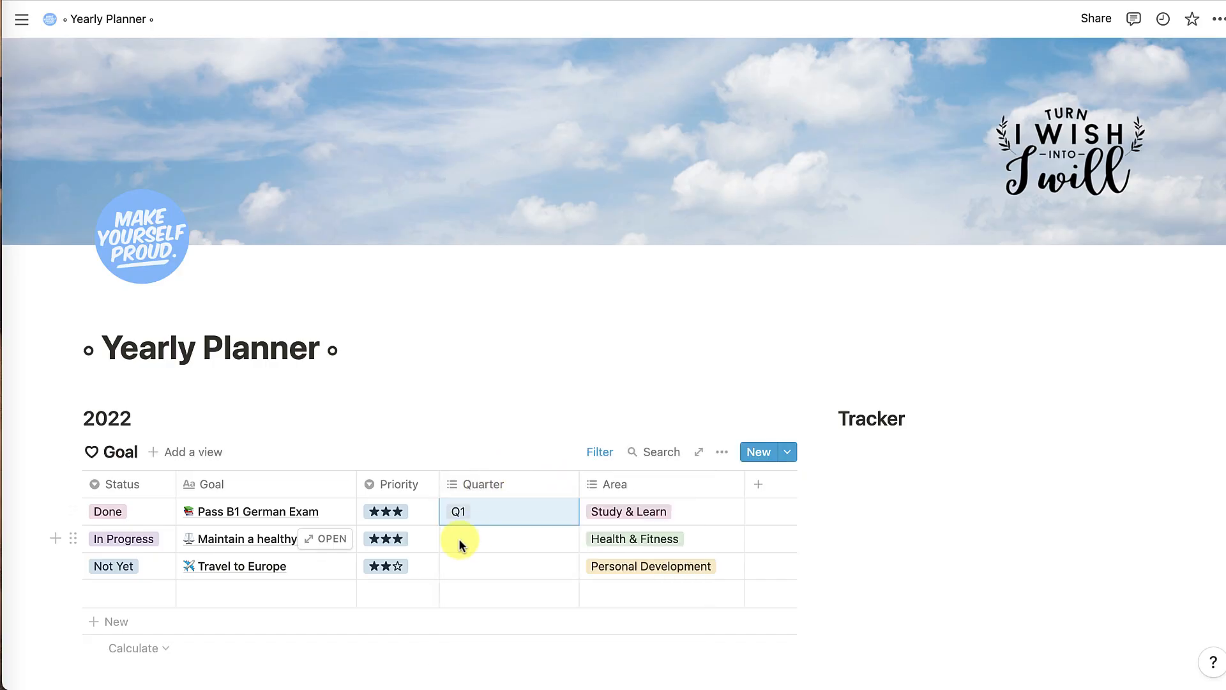
{"action": "left_click", "coordinate": [459, 542]}
{"action": "left_click", "coordinate": [476, 592]}
{"action": "left_click", "coordinate": [476, 616]}
{"action": "left_click", "coordinate": [472, 640]}
{"action": "left_click", "coordinate": [474, 662]}
{"action": "left_click", "coordinate": [475, 565]}
{"action": "left_click", "coordinate": [479, 512]}
{"action": "key", "text": "Escape"}
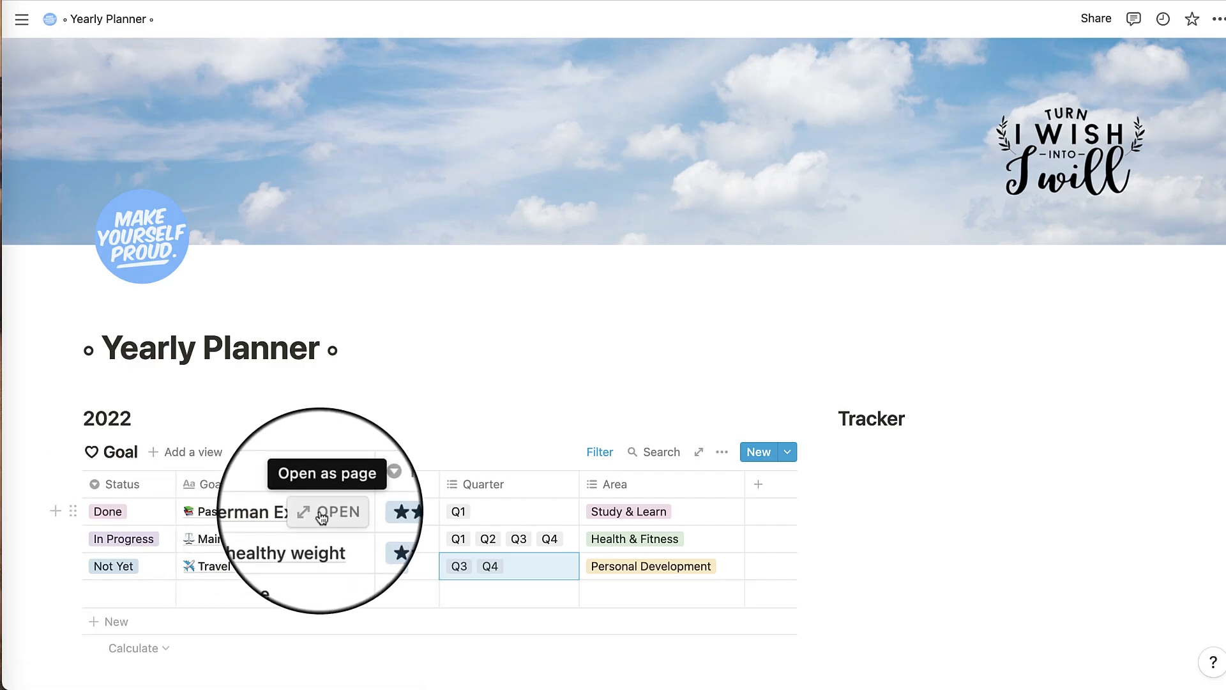
Step: View the page of the Pass B1 German Exam goal, close it, and open the Travel to Europe goal
{"action": "left_click", "coordinate": [320, 512]}
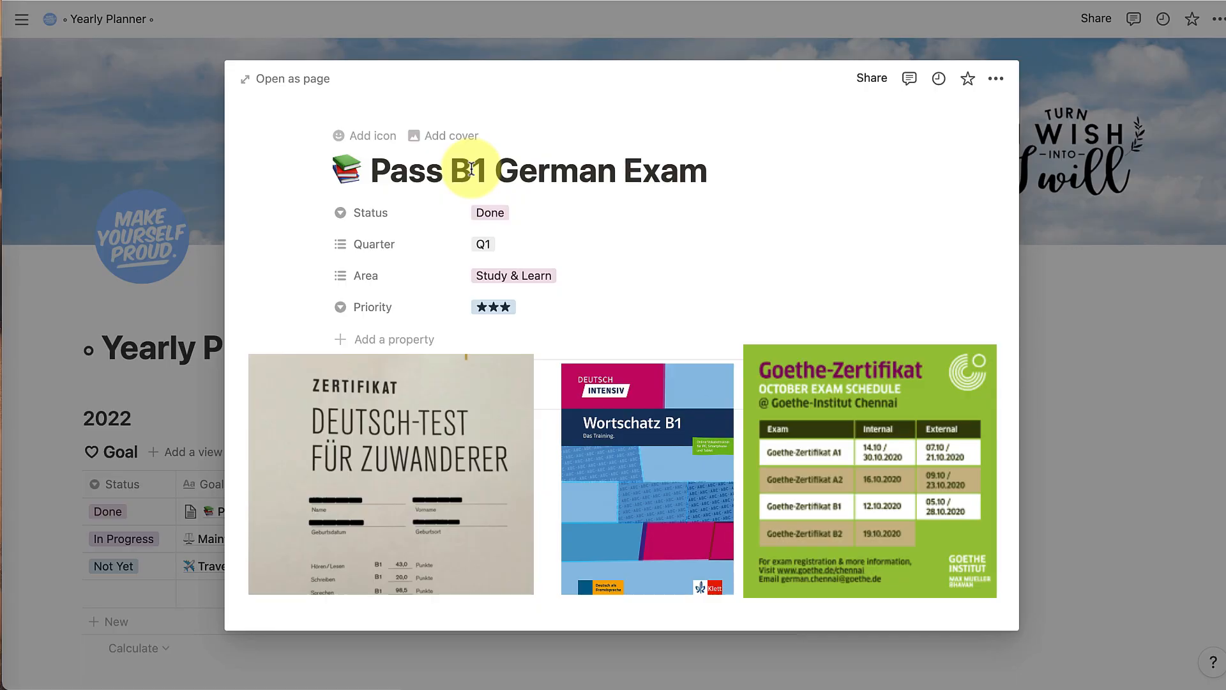
{"action": "key", "text": "Escape"}
{"action": "mouse_move", "coordinate": [313, 567]}
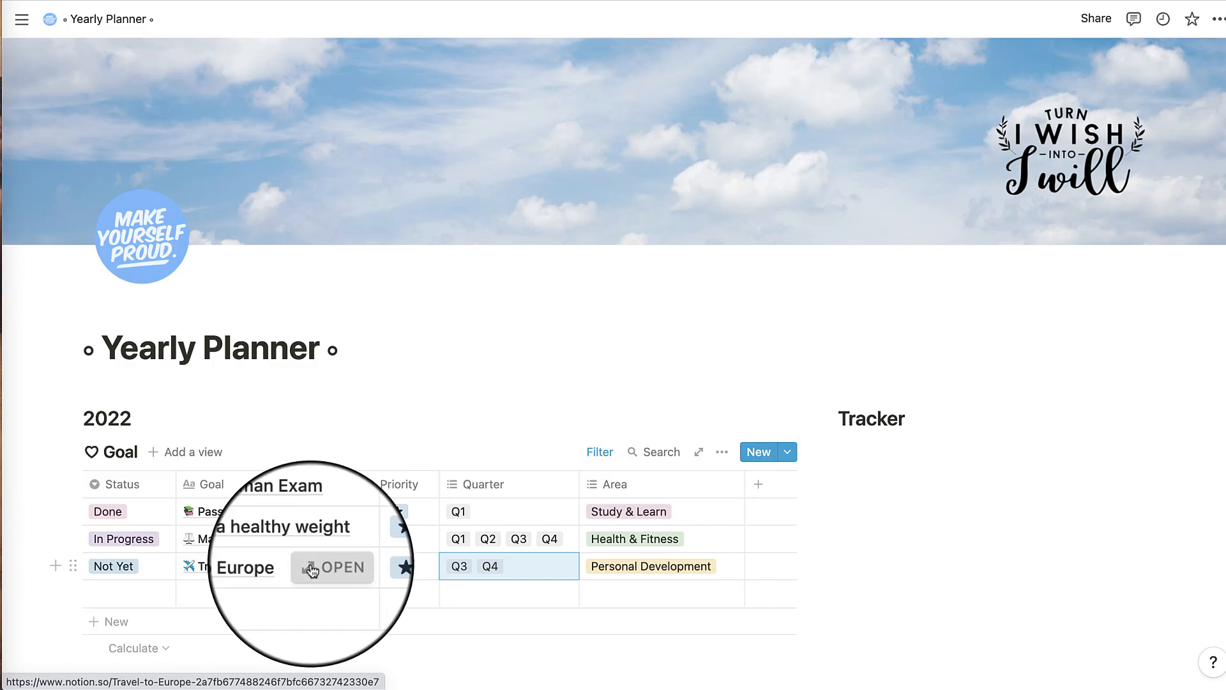
{"action": "left_click", "coordinate": [313, 568]}
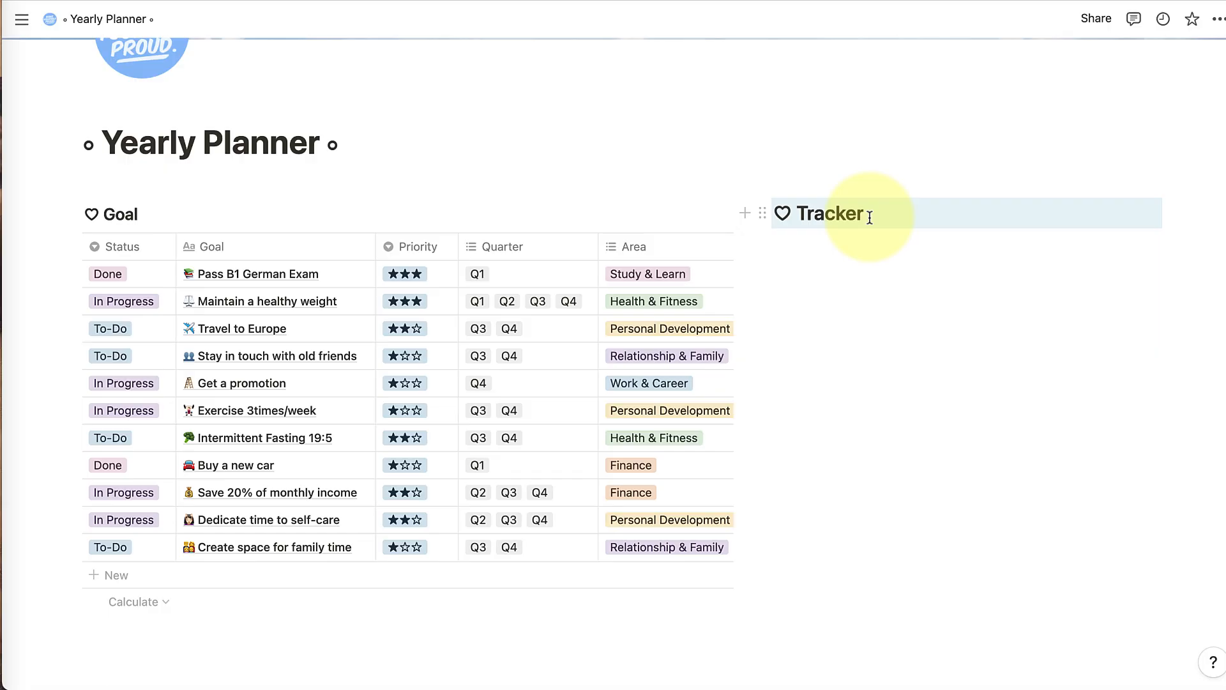
Step: Add a sub-page titled "✧ Habit Tracker ✧" below the Tracker heading
{"action": "key", "text": "Return"}
{"action": "type", "text": "/"}
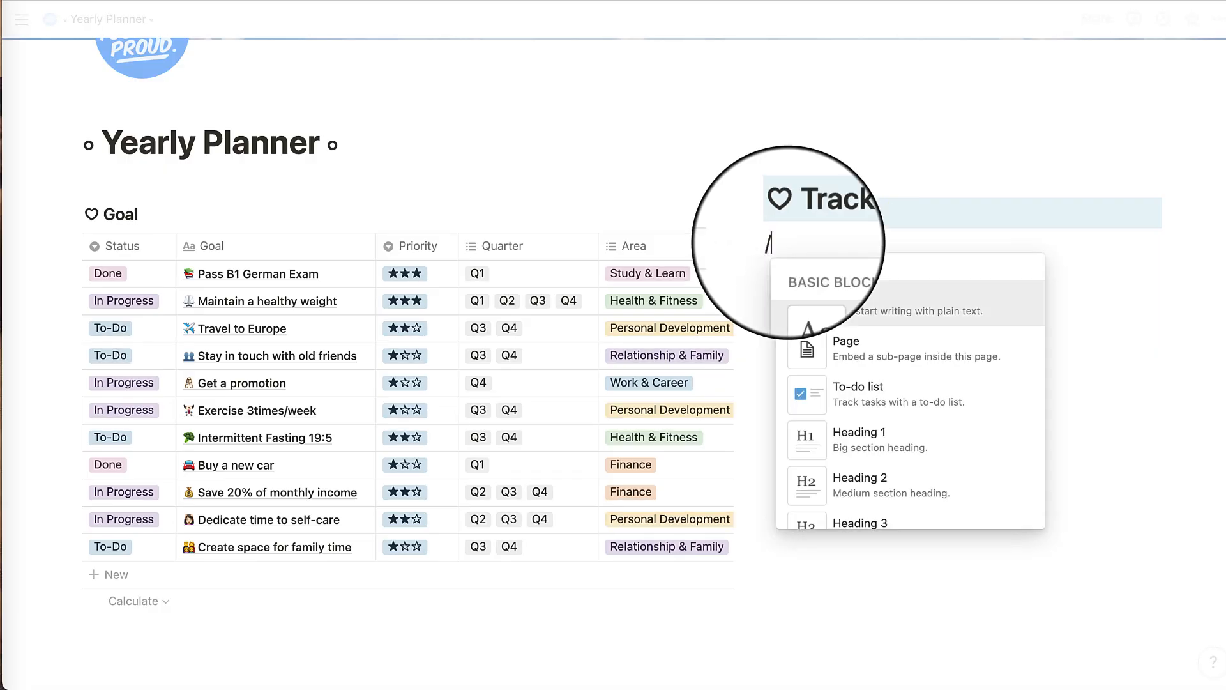
{"action": "left_click", "coordinate": [846, 357]}
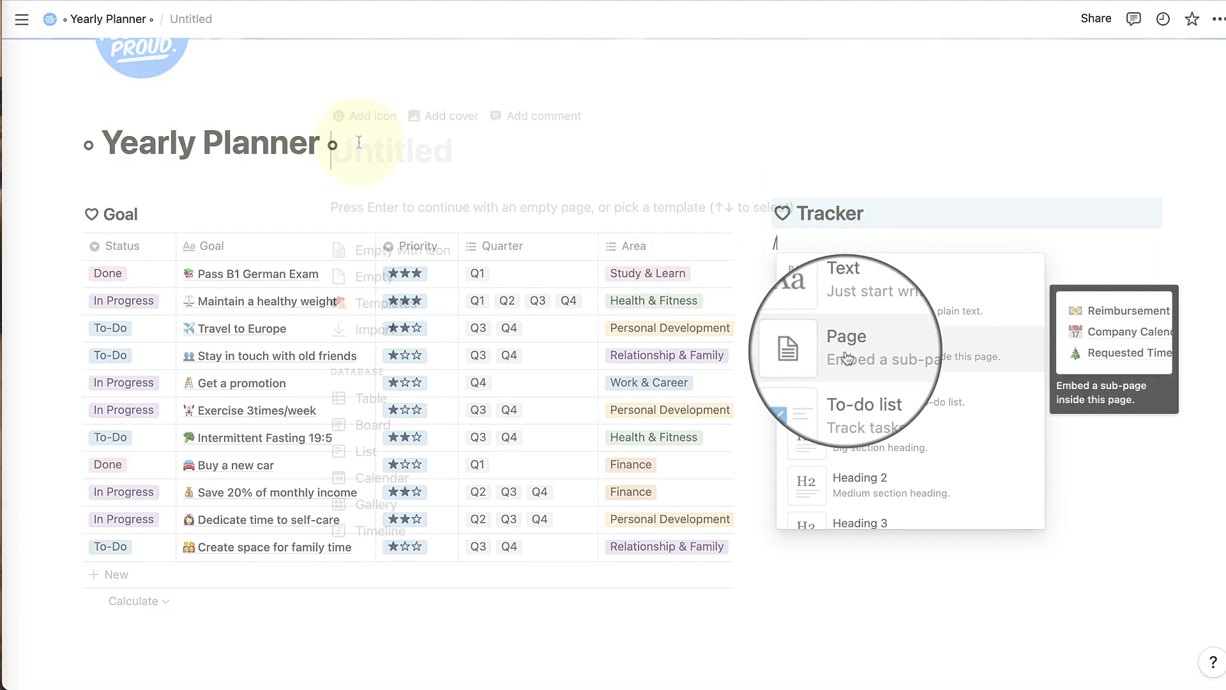
{"action": "type", "text": "✧ Habit Tracker ✧"}
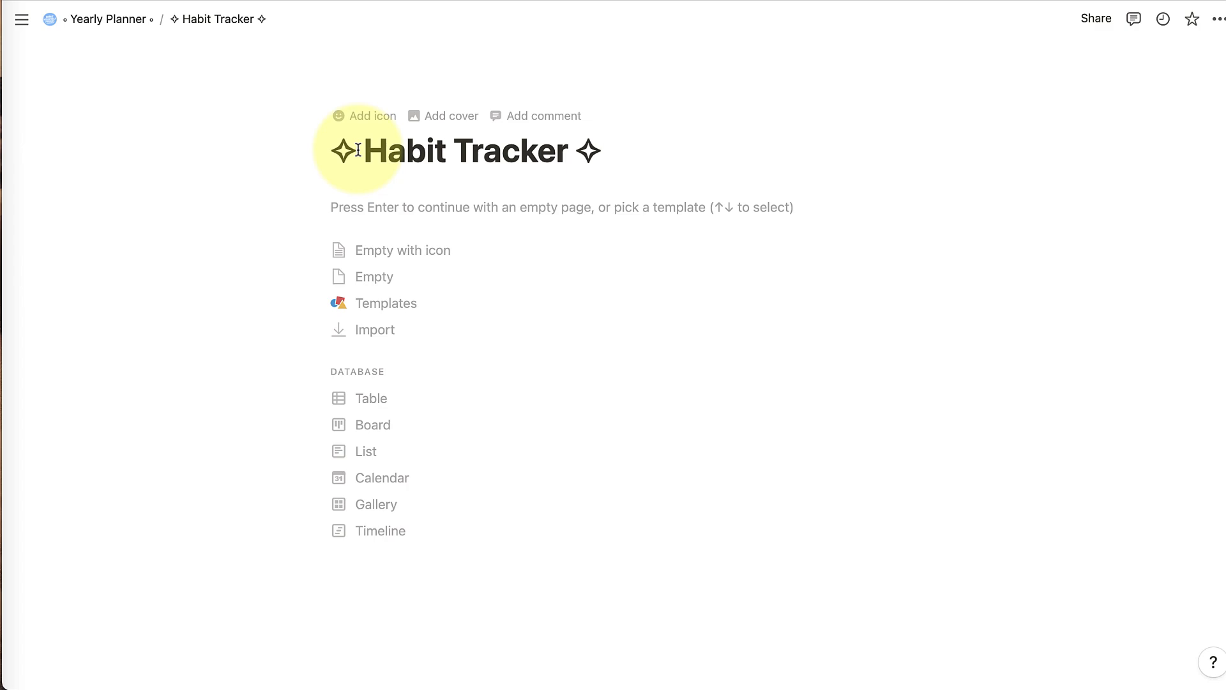
Step: Give the Habit Tracker page a quote cover and a blue heart icon, and make the page full width
{"action": "left_click", "coordinate": [446, 121]}
{"action": "left_click", "coordinate": [367, 274]}
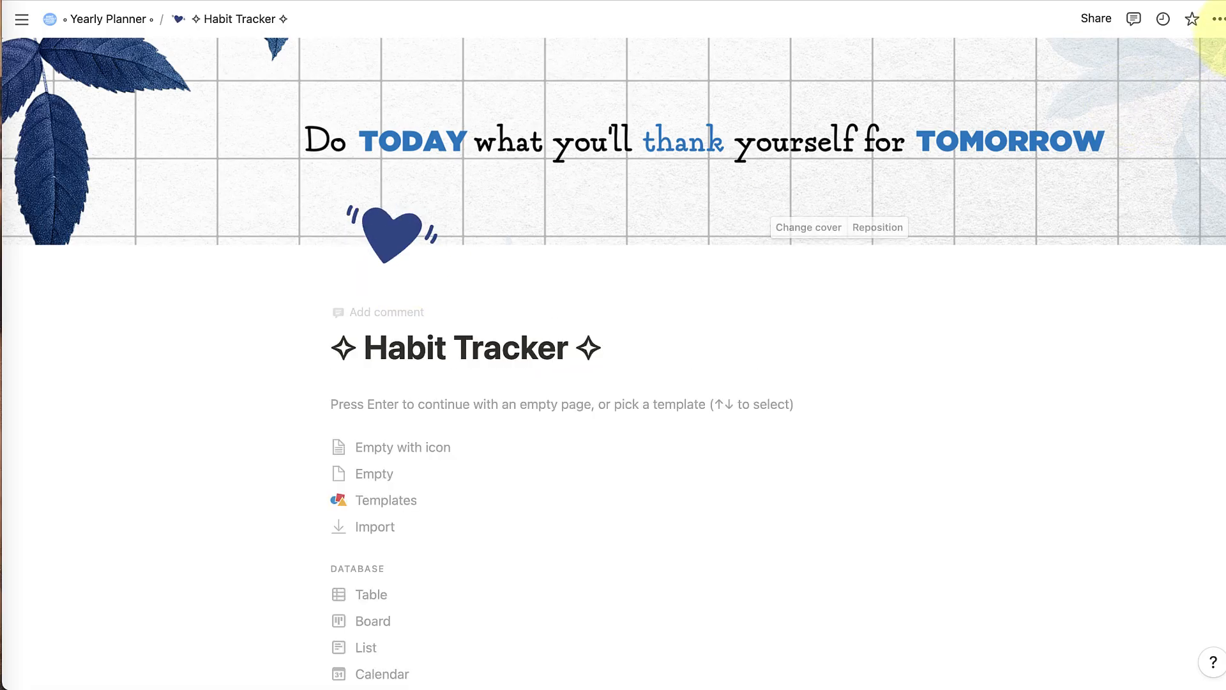
{"action": "left_click", "coordinate": [1217, 19]}
{"action": "left_click", "coordinate": [1084, 167]}
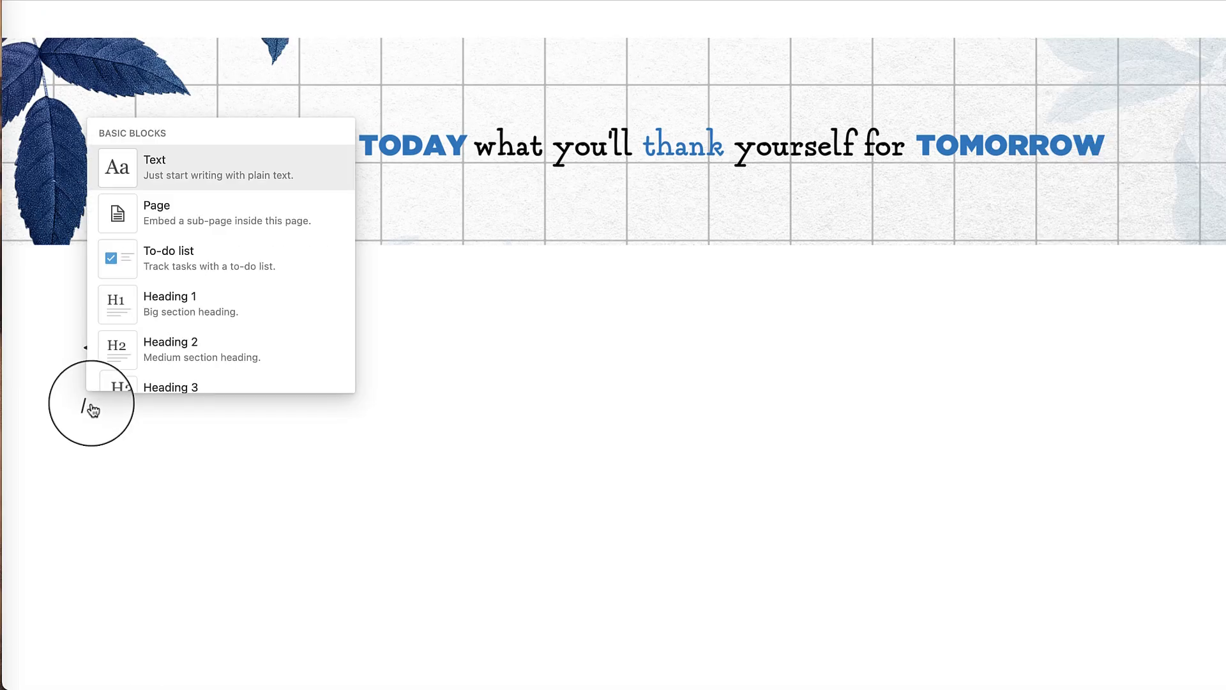
Step: Insert an inline table database below the page title and name it "Daily Habit Tracker"
{"action": "scroll", "coordinate": [192, 265], "scroll_direction": "down", "scroll_amount": 5}
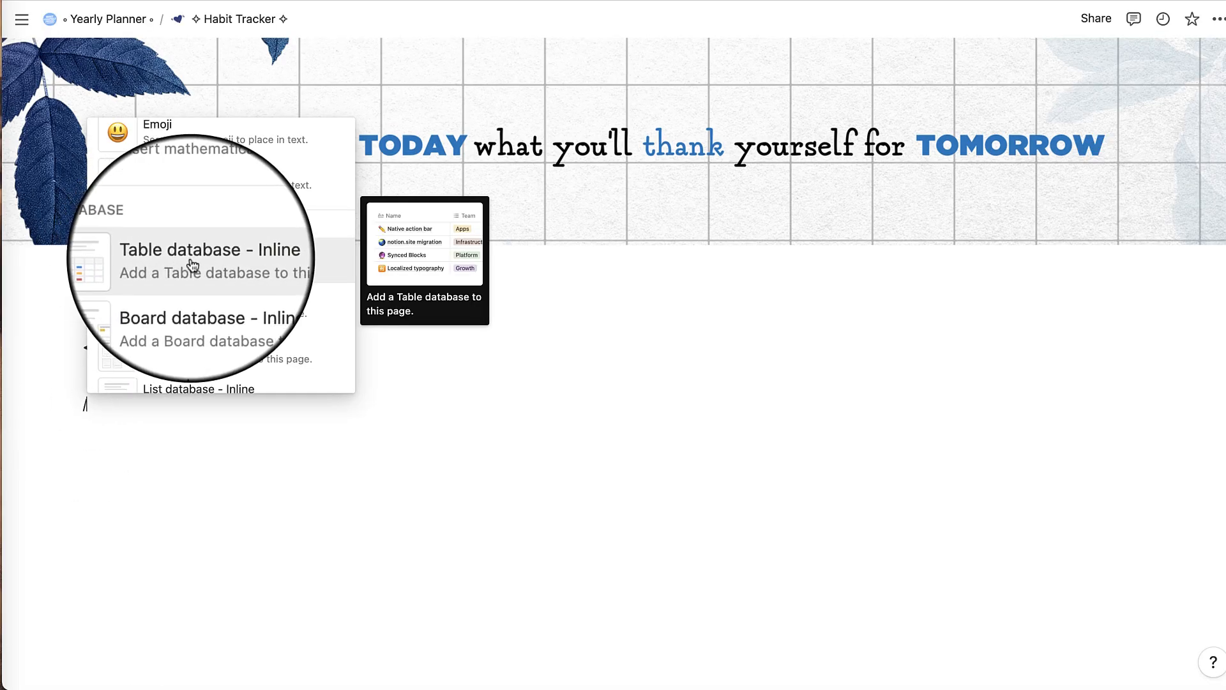
{"action": "left_click", "coordinate": [192, 265]}
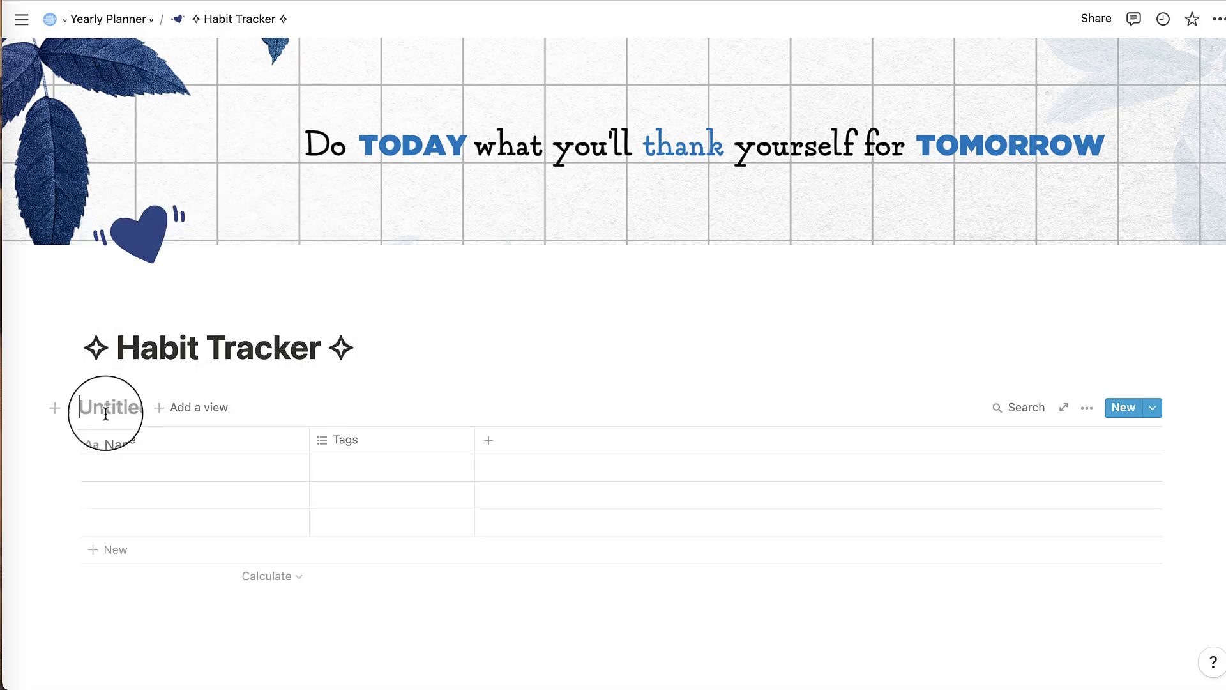
{"action": "type", "text": "Daily Habit Tracker"}
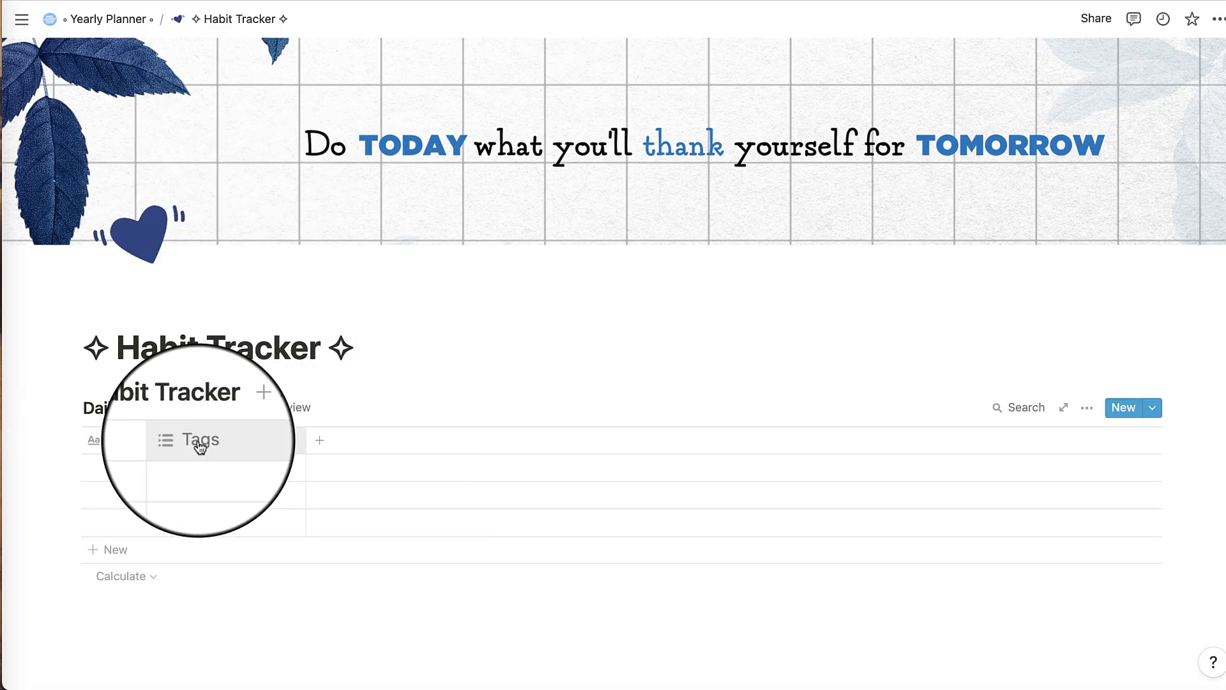
Step: Rename the Tags property as "Date" and change its type to Date
{"action": "left_click", "coordinate": [198, 442]}
{"action": "type", "text": "Date"}
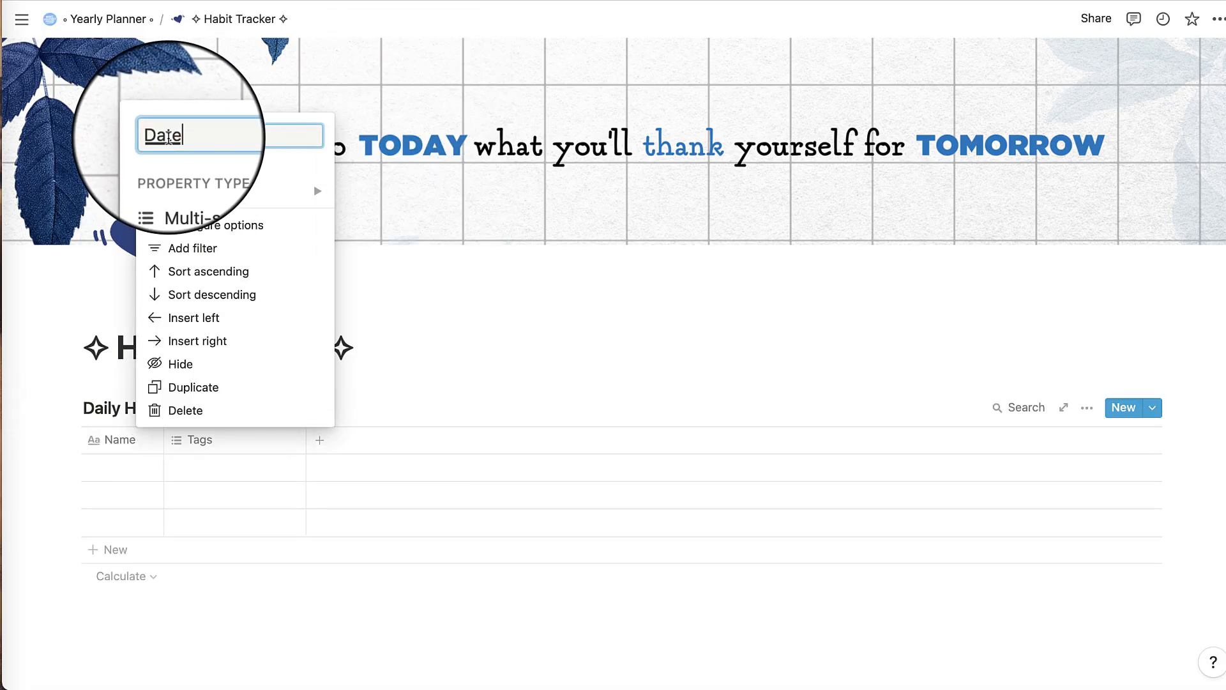
{"action": "mouse_move", "coordinate": [188, 193]}
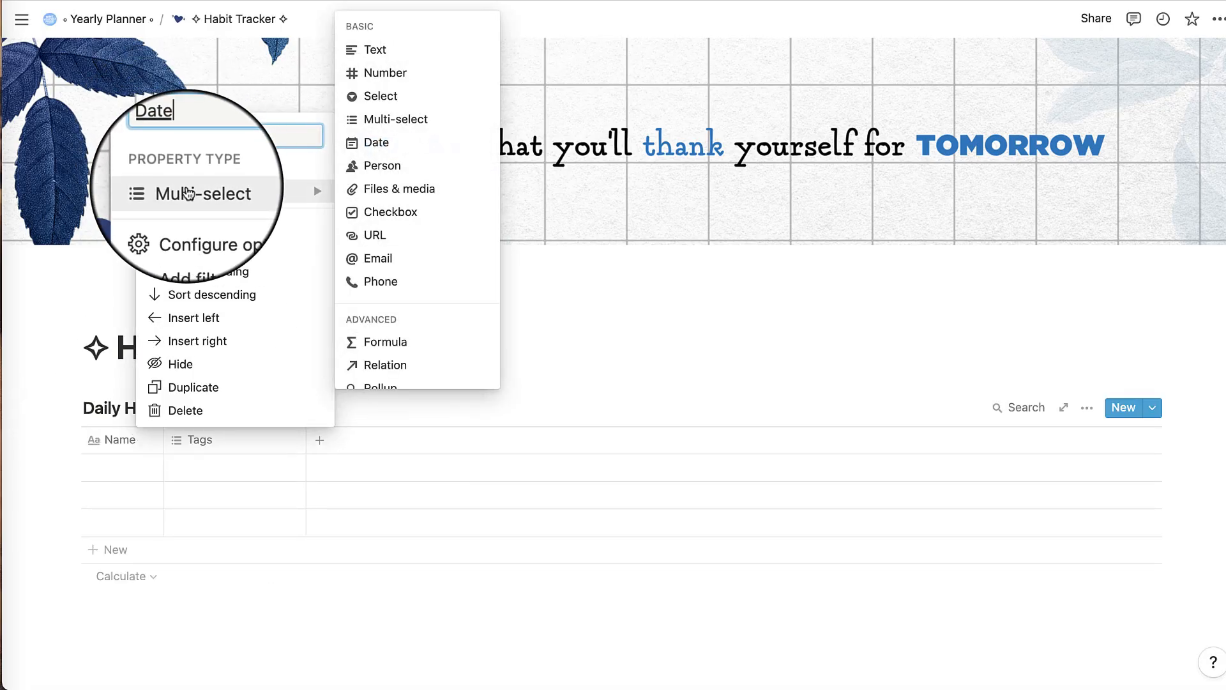
{"action": "left_click", "coordinate": [377, 145]}
{"action": "left_click", "coordinate": [213, 471]}
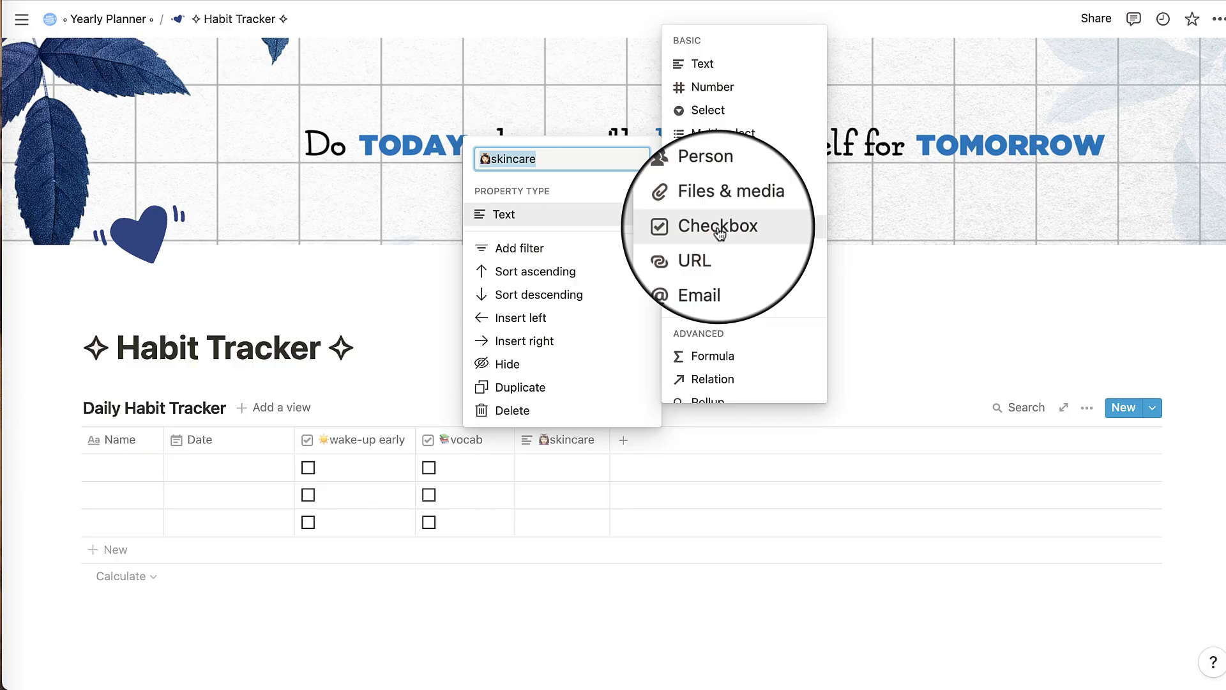
Step: Change the skincare property's type to Checkbox, and try ticking and clearing boxes in the habit columns
{"action": "left_click", "coordinate": [718, 230]}
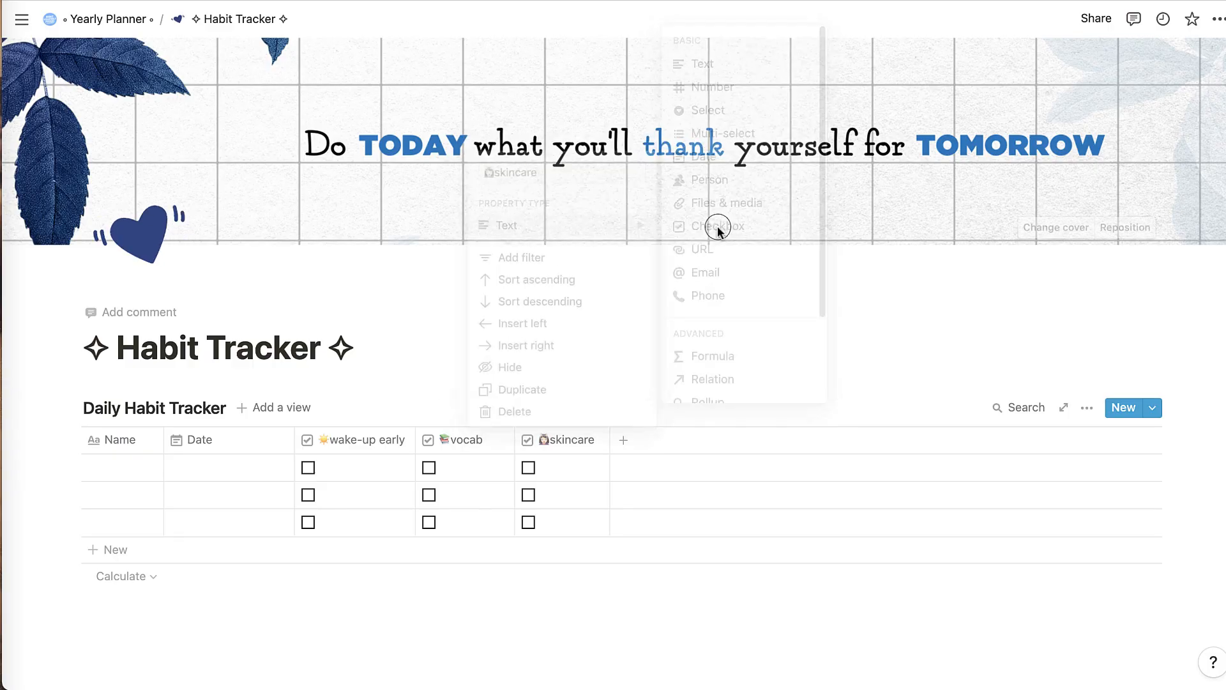
{"action": "left_click", "coordinate": [308, 467]}
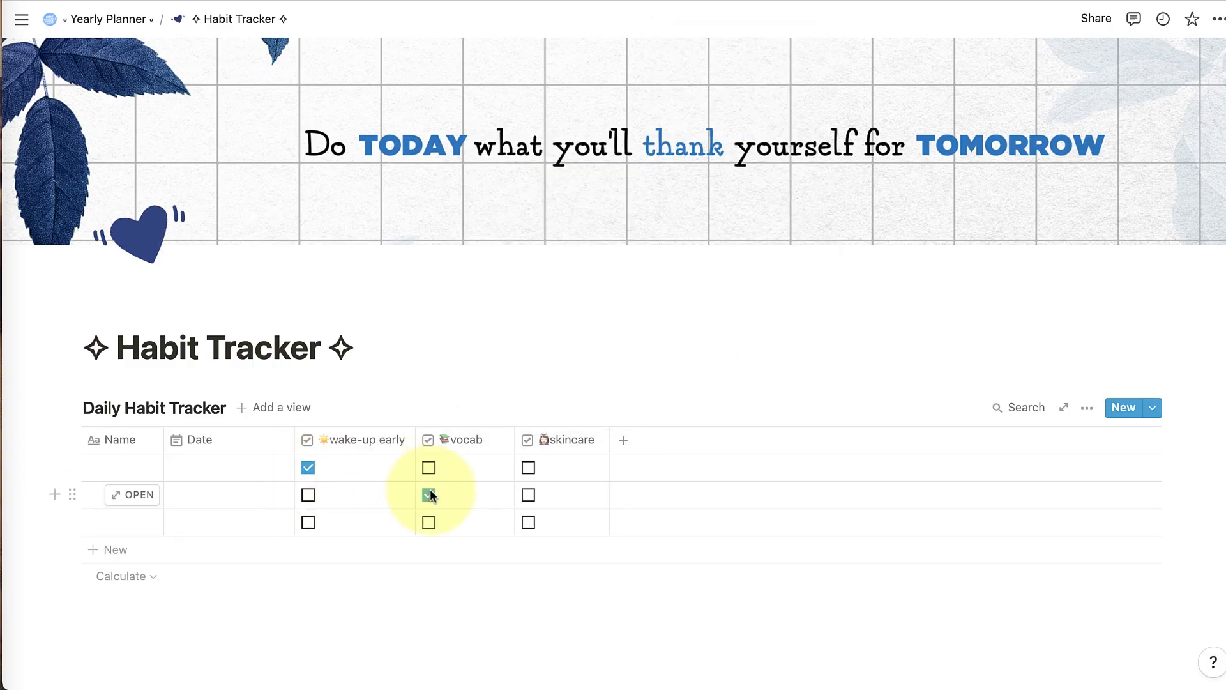
{"action": "left_click", "coordinate": [309, 469]}
{"action": "left_click", "coordinate": [427, 496]}
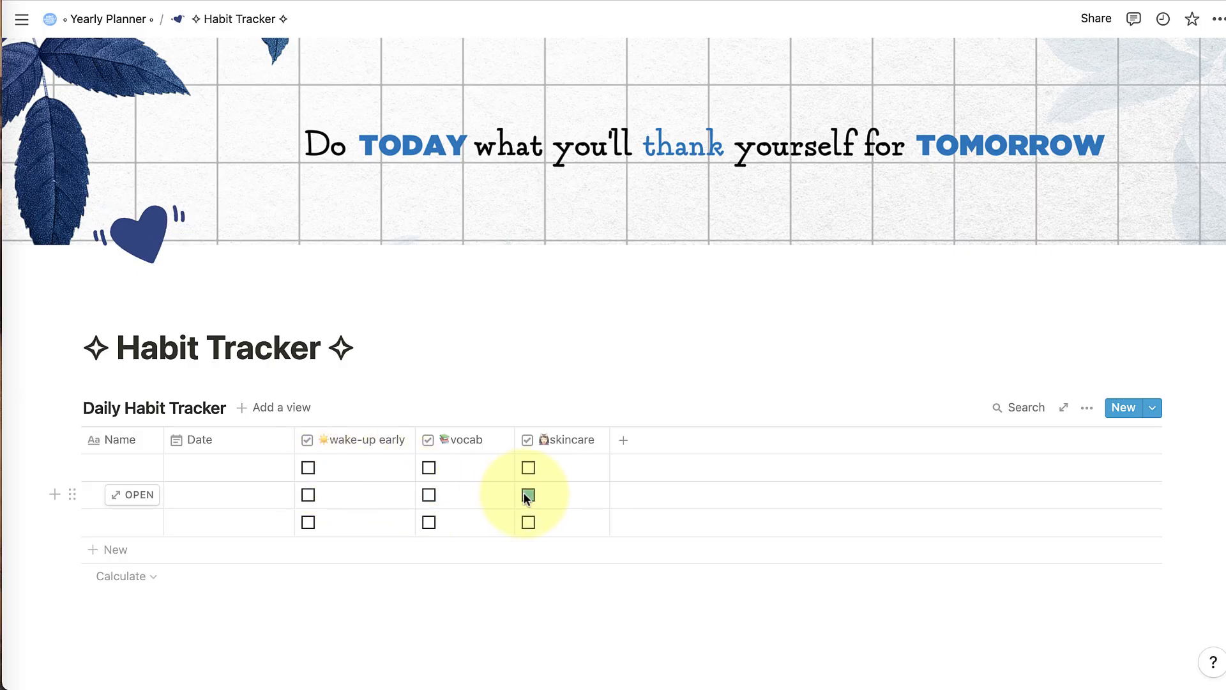
{"action": "left_click", "coordinate": [528, 495]}
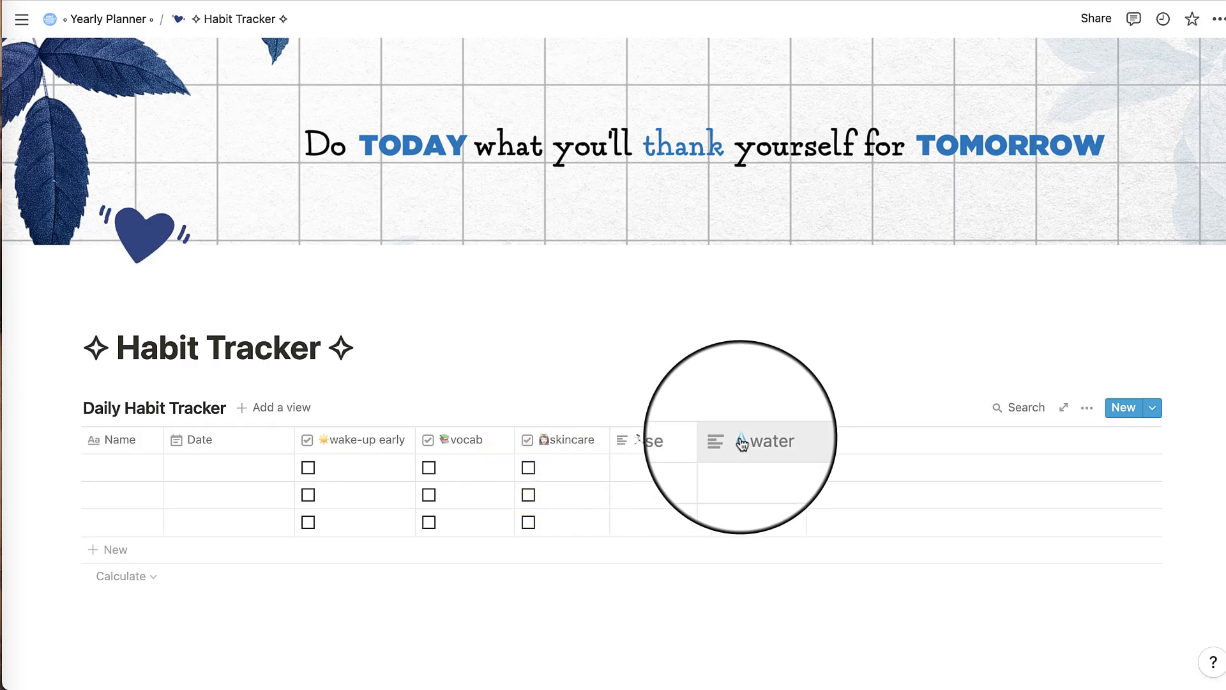
Step: Change the exercise property's type from Text to Select
{"action": "left_click", "coordinate": [669, 449]}
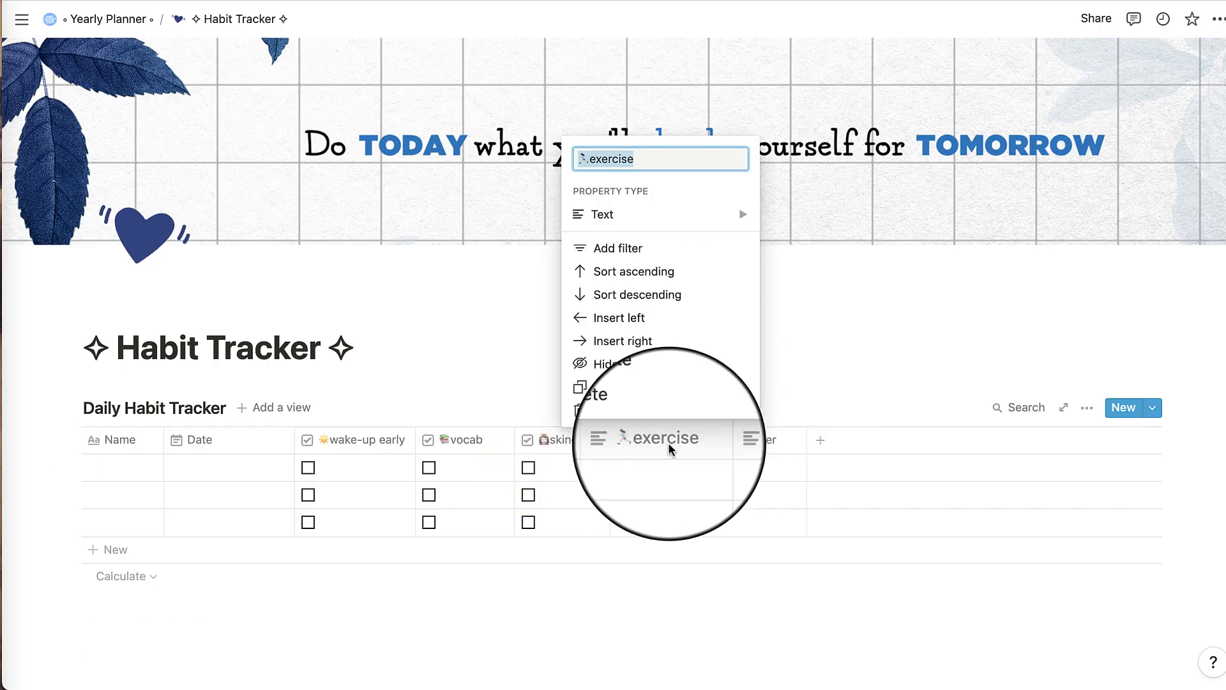
{"action": "mouse_move", "coordinate": [682, 217]}
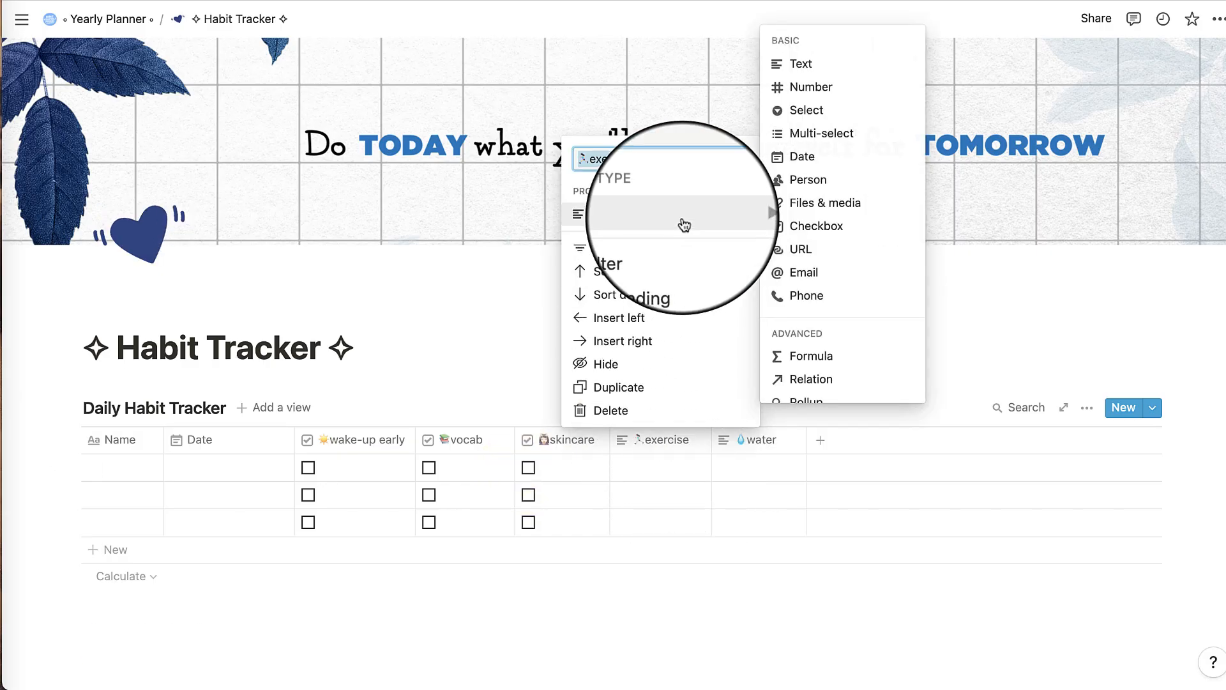
{"action": "left_click", "coordinate": [824, 110]}
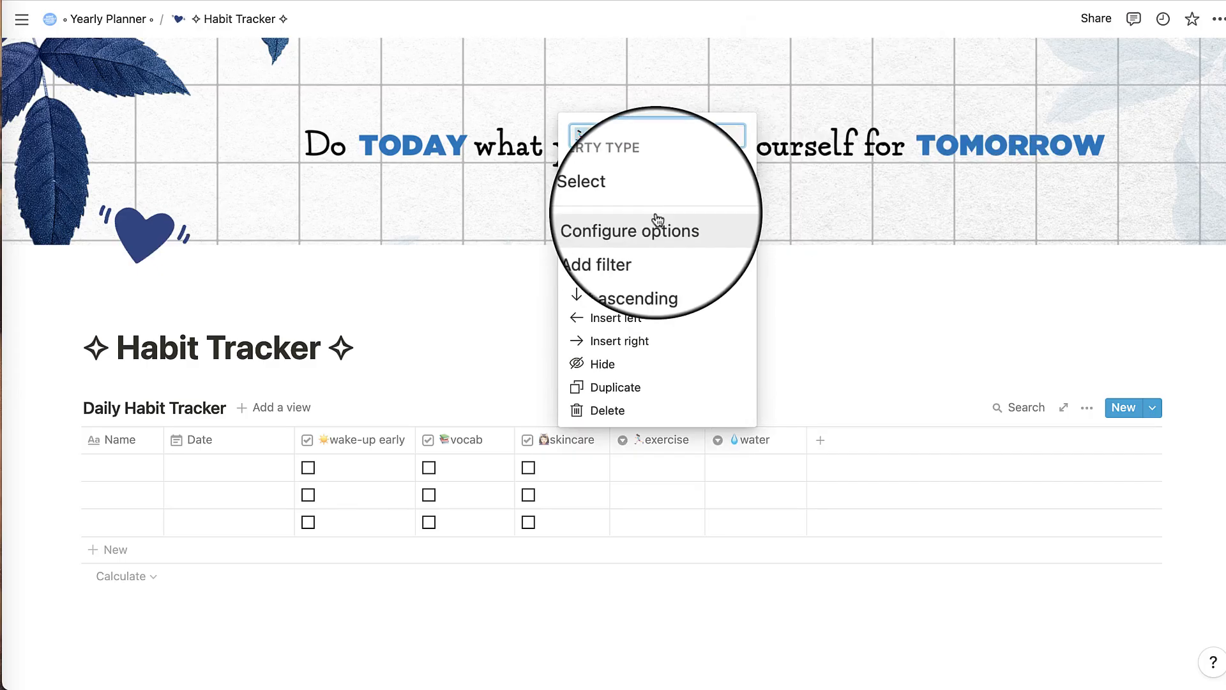
Step: Check the select options defined for the exercise and water columns of the Daily Habit Tracker table
{"action": "left_click", "coordinate": [647, 519]}
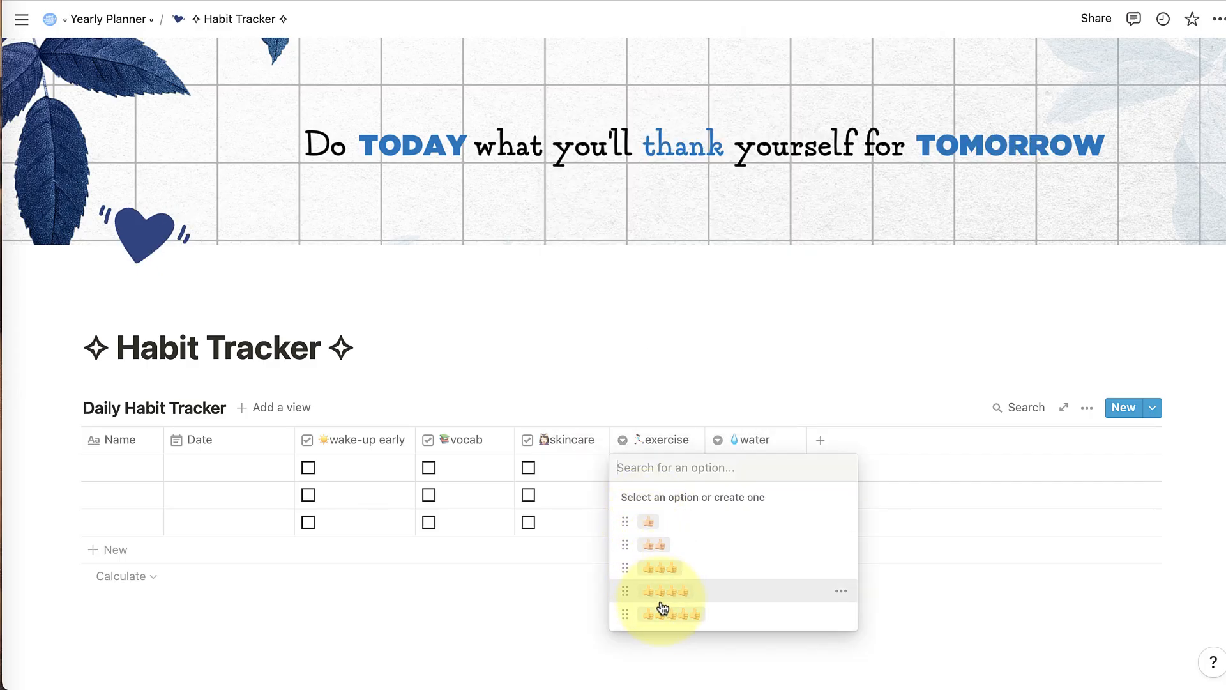
{"action": "left_click", "coordinate": [751, 512]}
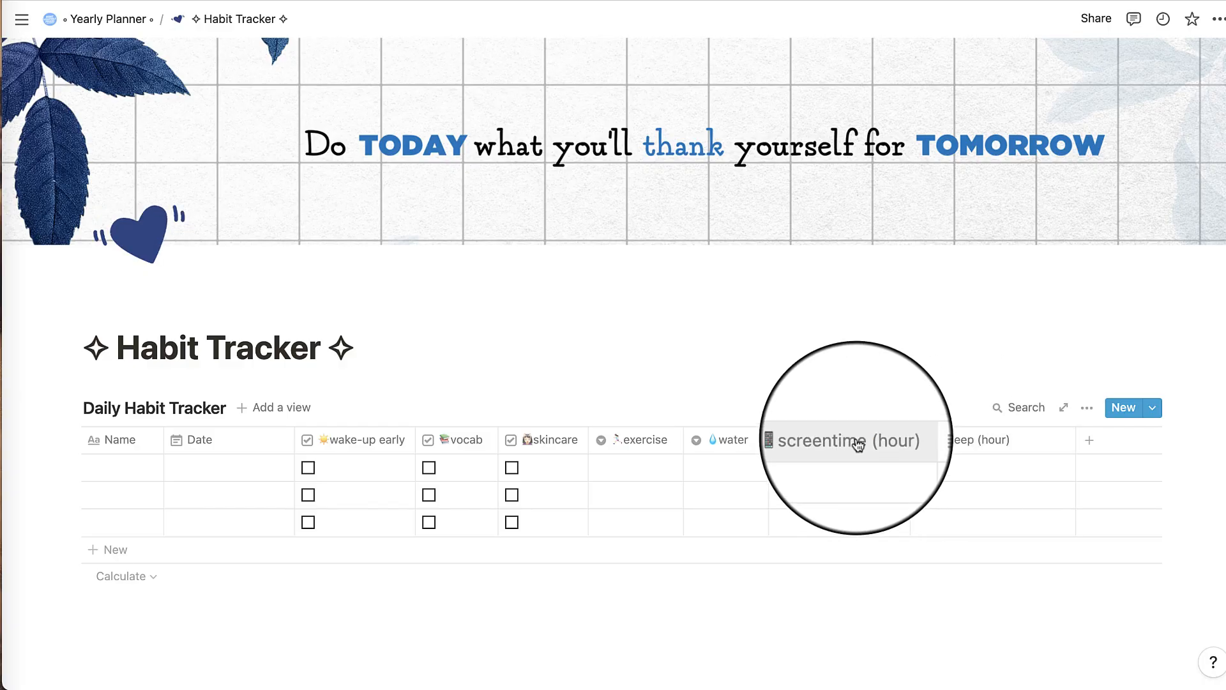
Step: Change the property type of the screentime (hour) column from Text to Number
{"action": "left_click", "coordinate": [858, 443]}
{"action": "left_click", "coordinate": [893, 214]}
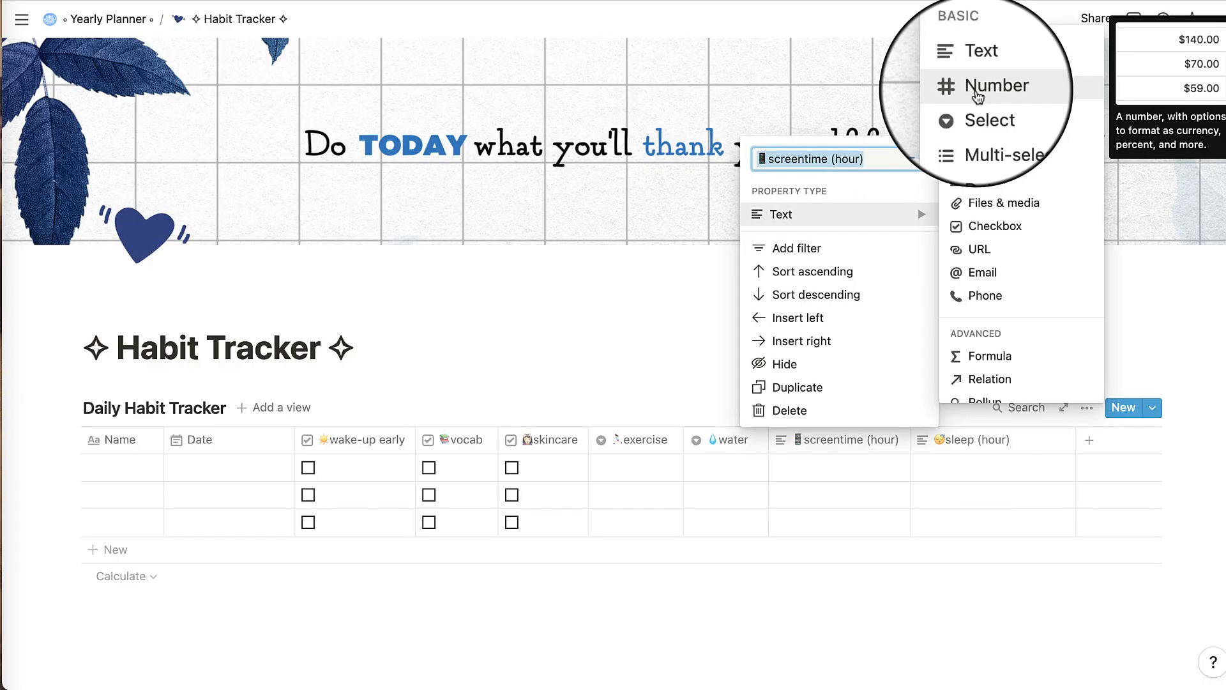
{"action": "left_click", "coordinate": [978, 90]}
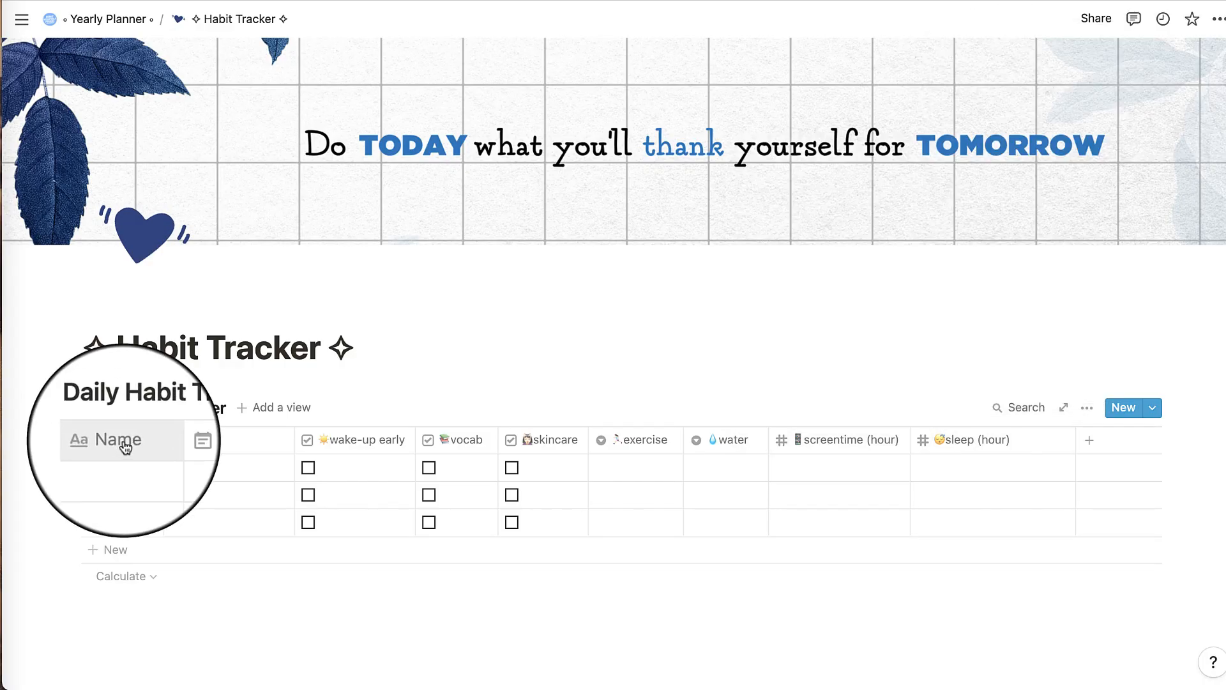
Step: Rename the Name column to Notes and move it to the end of the table, after sleep (hour)
{"action": "left_click", "coordinate": [129, 447]}
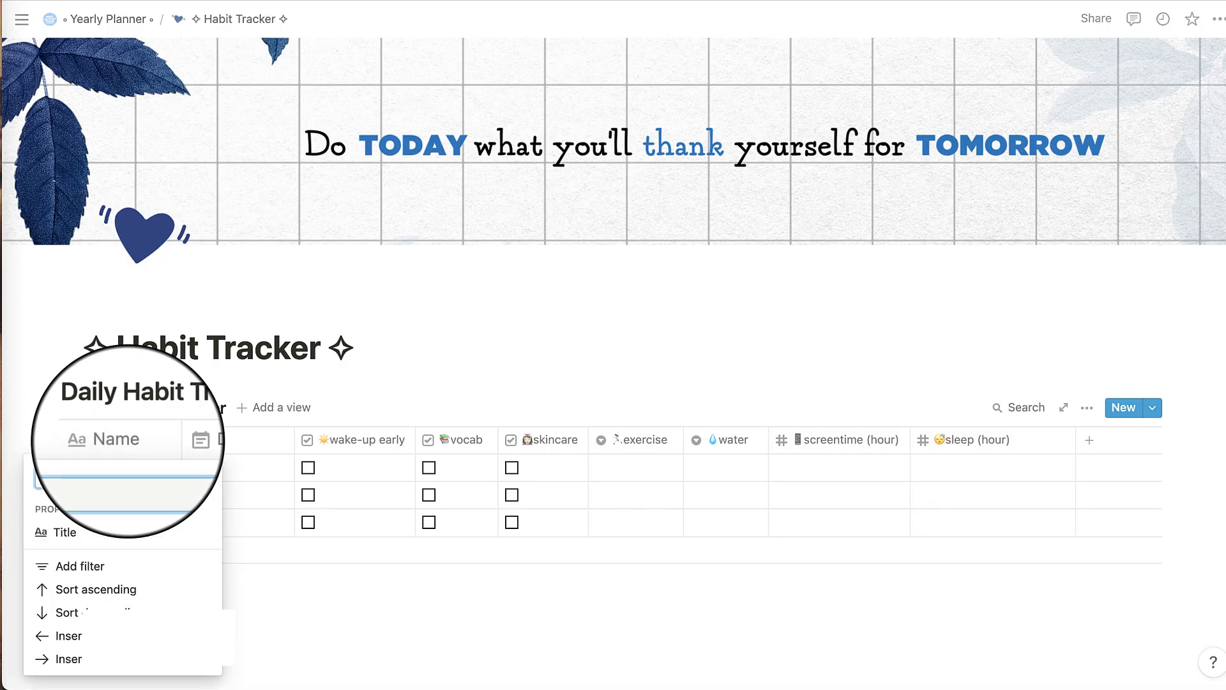
{"action": "type", "text": "Notes"}
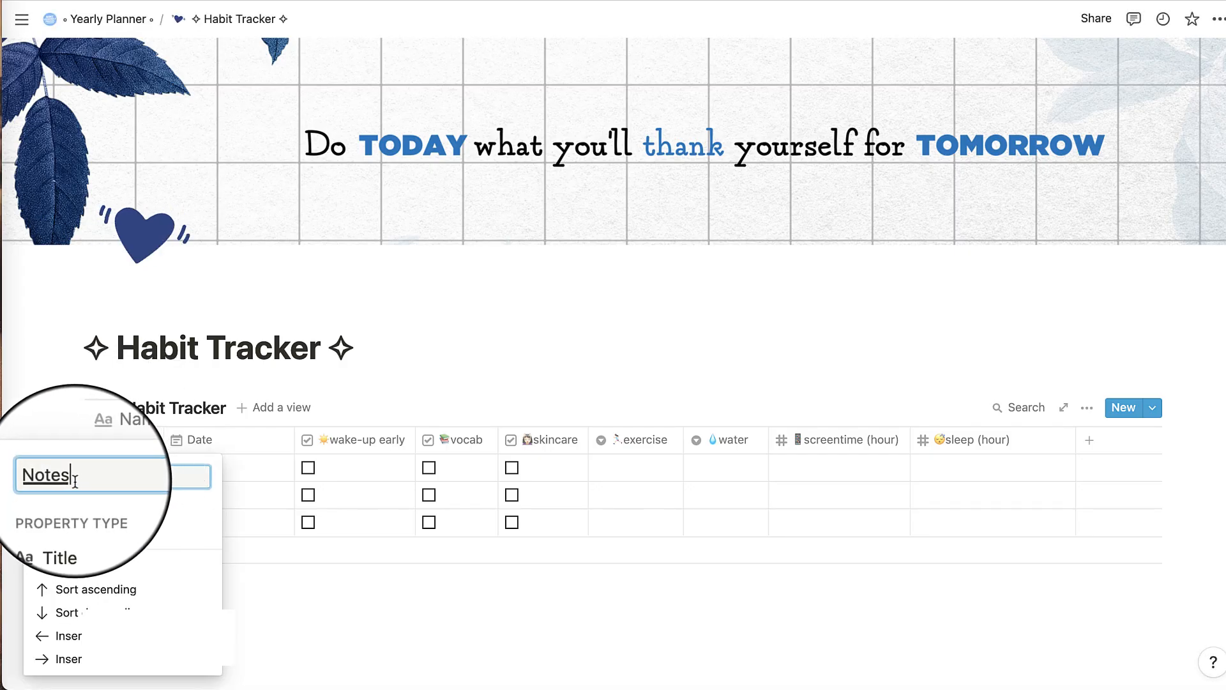
{"action": "key", "text": "Return"}
{"action": "left_click_drag", "start_coordinate": [137, 449], "coordinate": [1048, 449]}
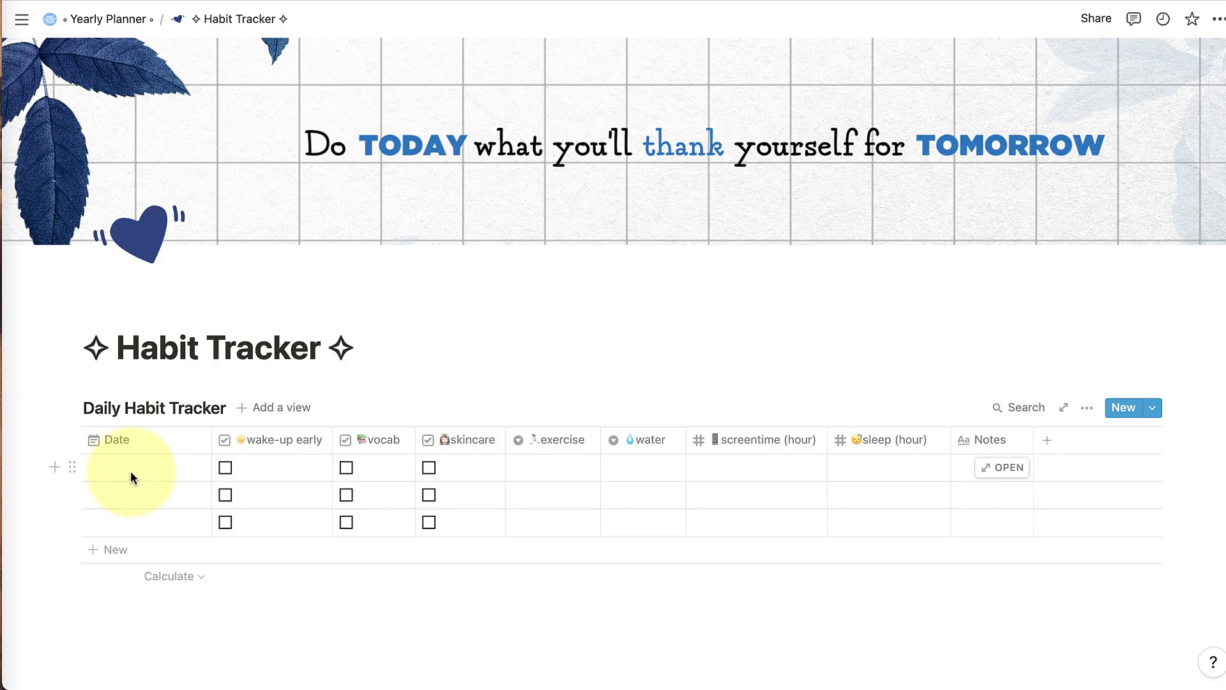
Step: Date the first row January 2, 2022 and tick its wake-up early and vocab checkboxes
{"action": "left_click", "coordinate": [130, 472]}
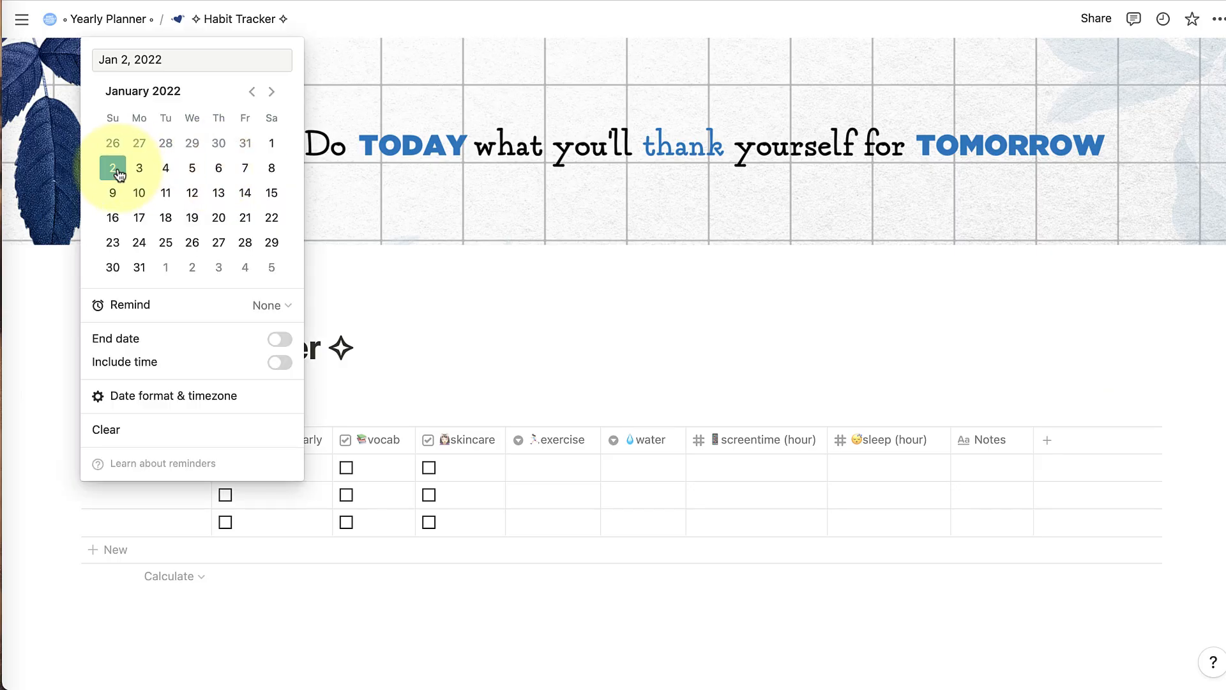
{"action": "key", "text": "Escape"}
{"action": "left_click", "coordinate": [225, 467]}
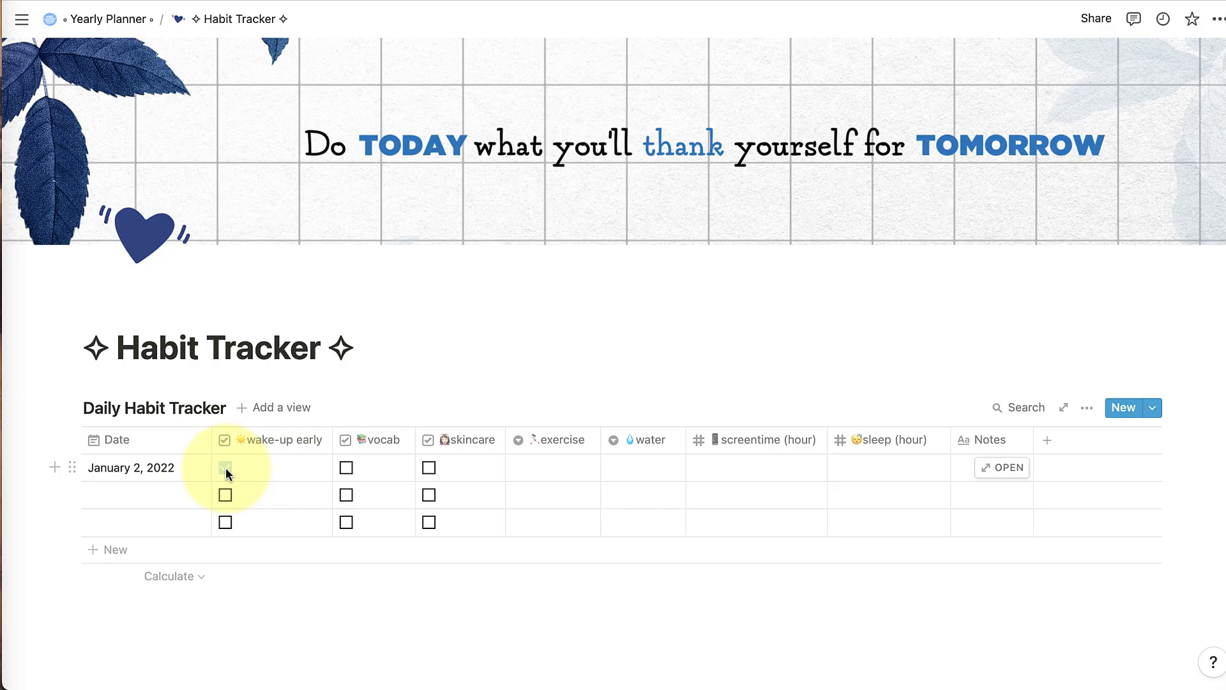
{"action": "left_click", "coordinate": [346, 468]}
Step: Fill in the first row with three thumbs for exercise, three drops for water, 3 screentime hours and 7 sleep hours
{"action": "left_click", "coordinate": [553, 467]}
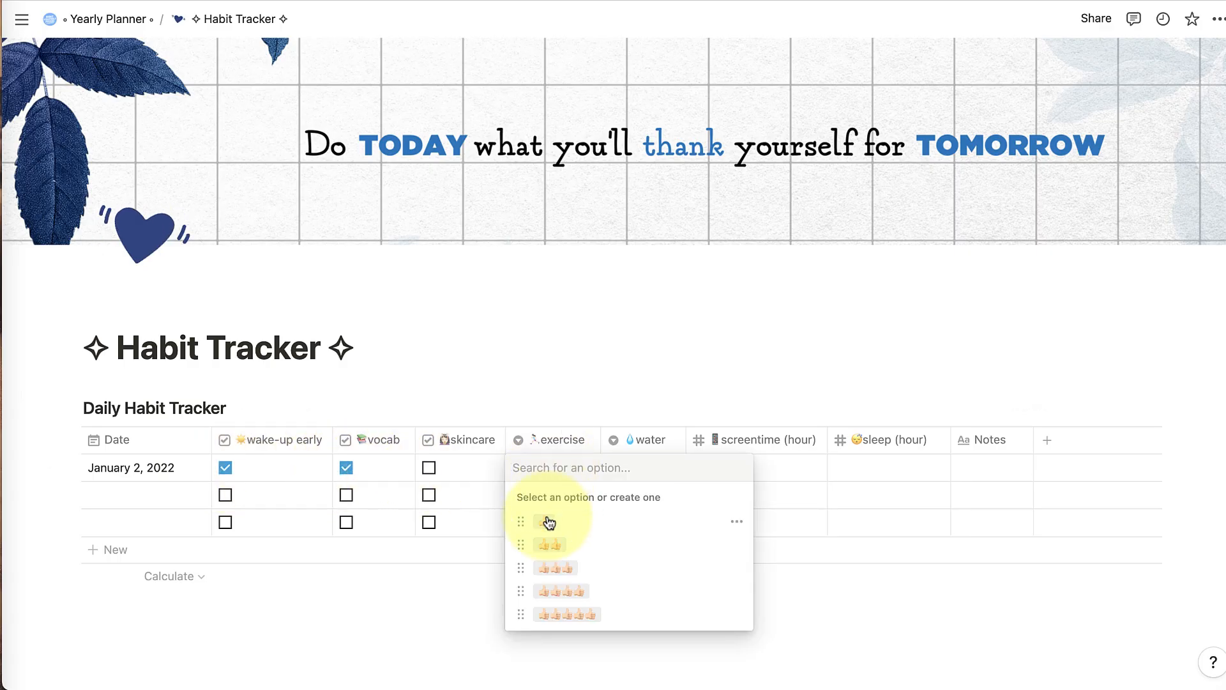
{"action": "left_click", "coordinate": [555, 568]}
{"action": "left_click", "coordinate": [648, 467]}
{"action": "left_click", "coordinate": [639, 568]}
{"action": "left_click", "coordinate": [741, 468]}
{"action": "type", "text": "3"}
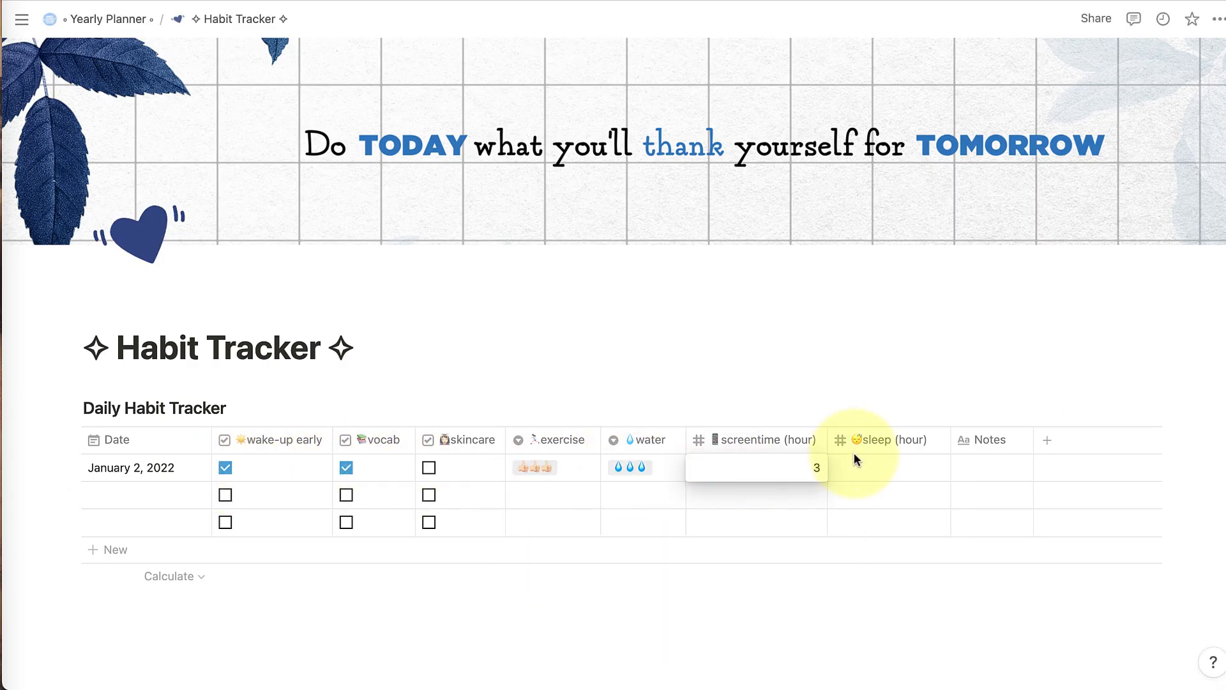
{"action": "left_click", "coordinate": [883, 465]}
{"action": "left_click", "coordinate": [885, 467]}
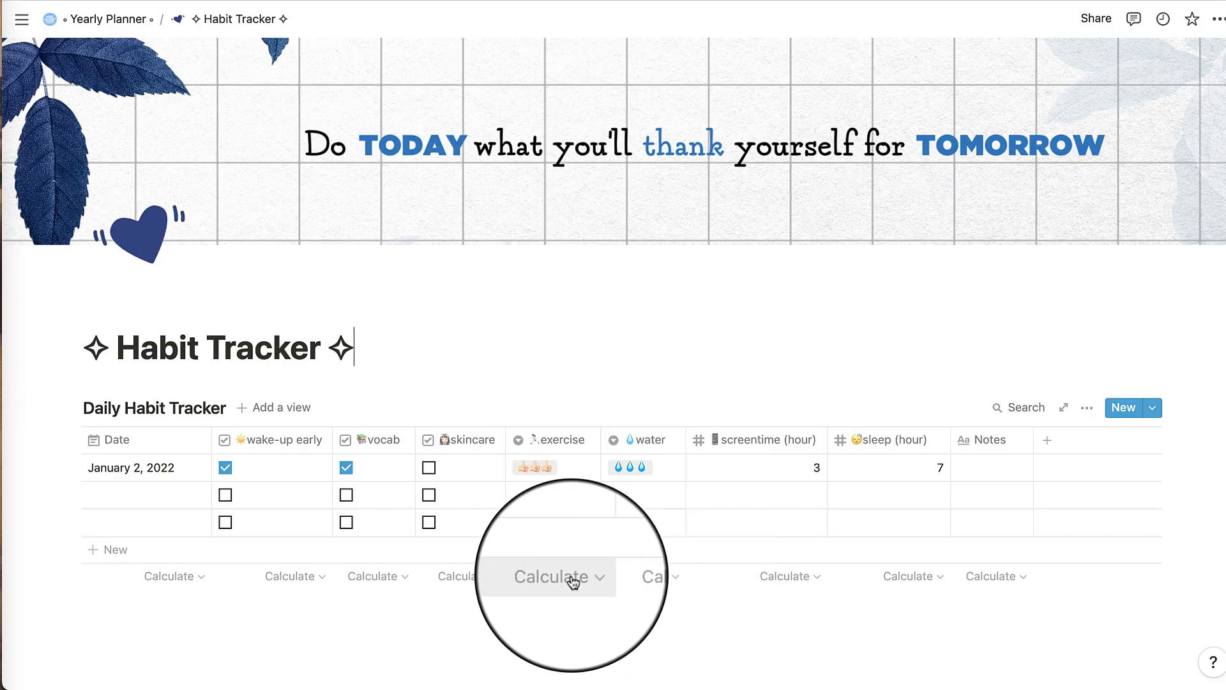
Step: Set the column calculations to Count values for Date, Checked for wake-up early and Average for screentime (hour)
{"action": "left_click", "coordinate": [172, 575]}
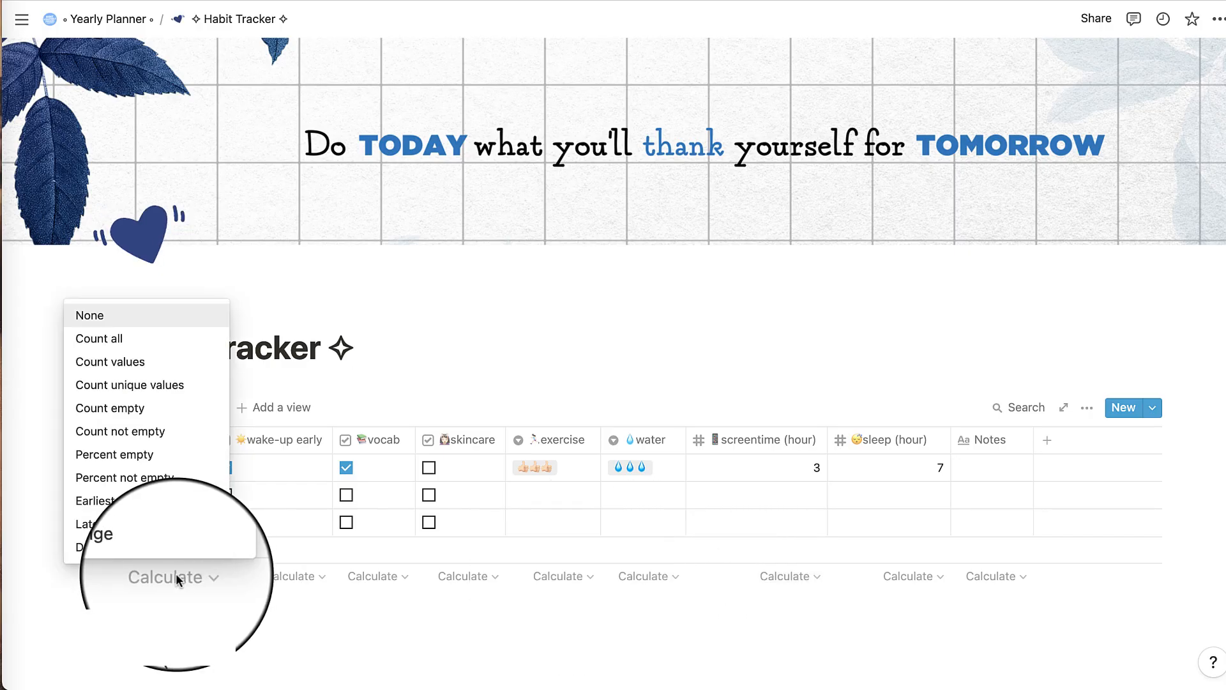
{"action": "left_click", "coordinate": [124, 386]}
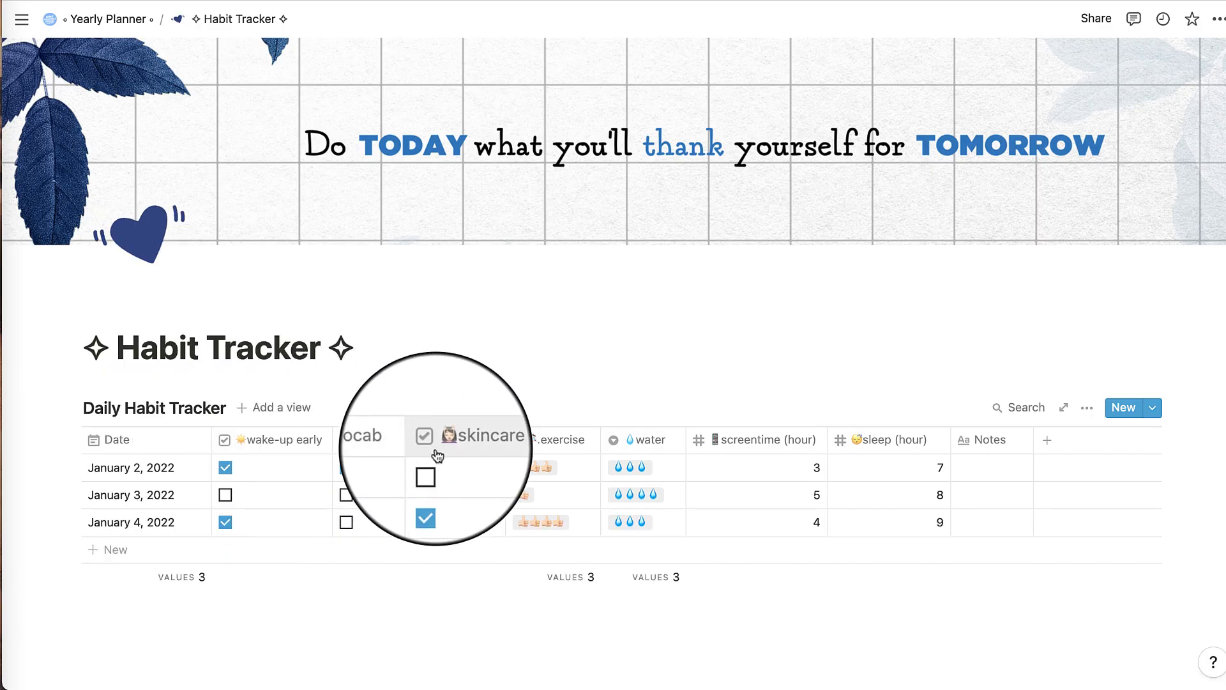
{"action": "left_click", "coordinate": [294, 577]}
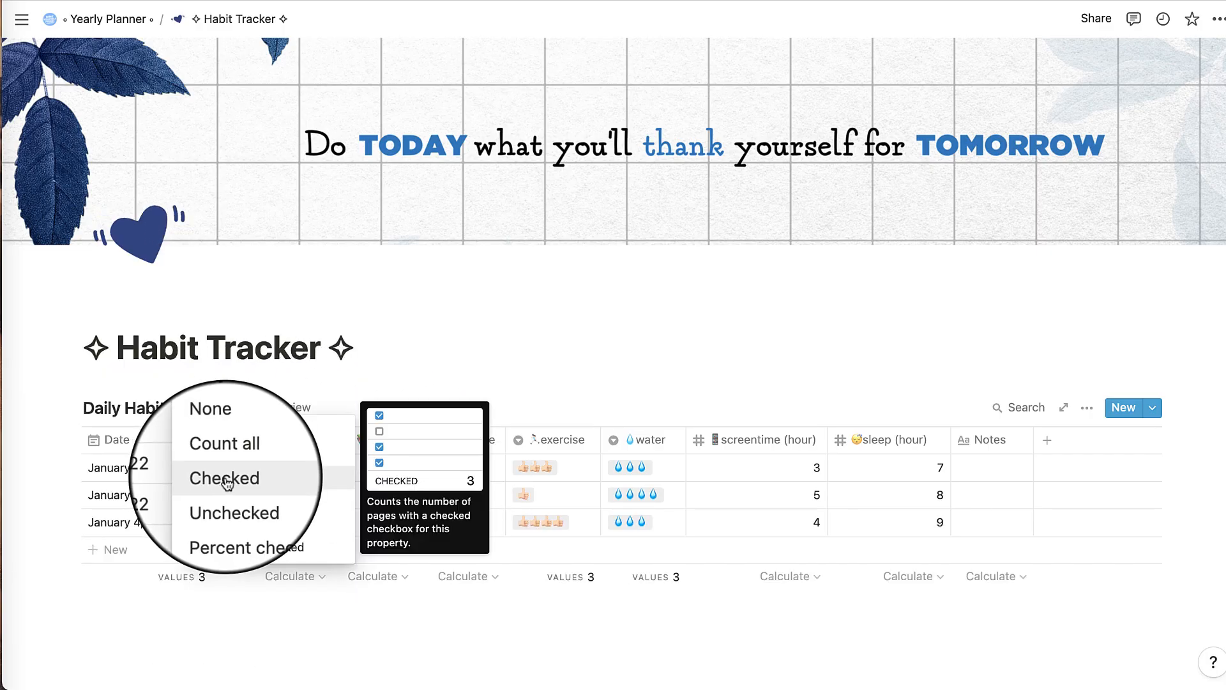
{"action": "left_click", "coordinate": [227, 478]}
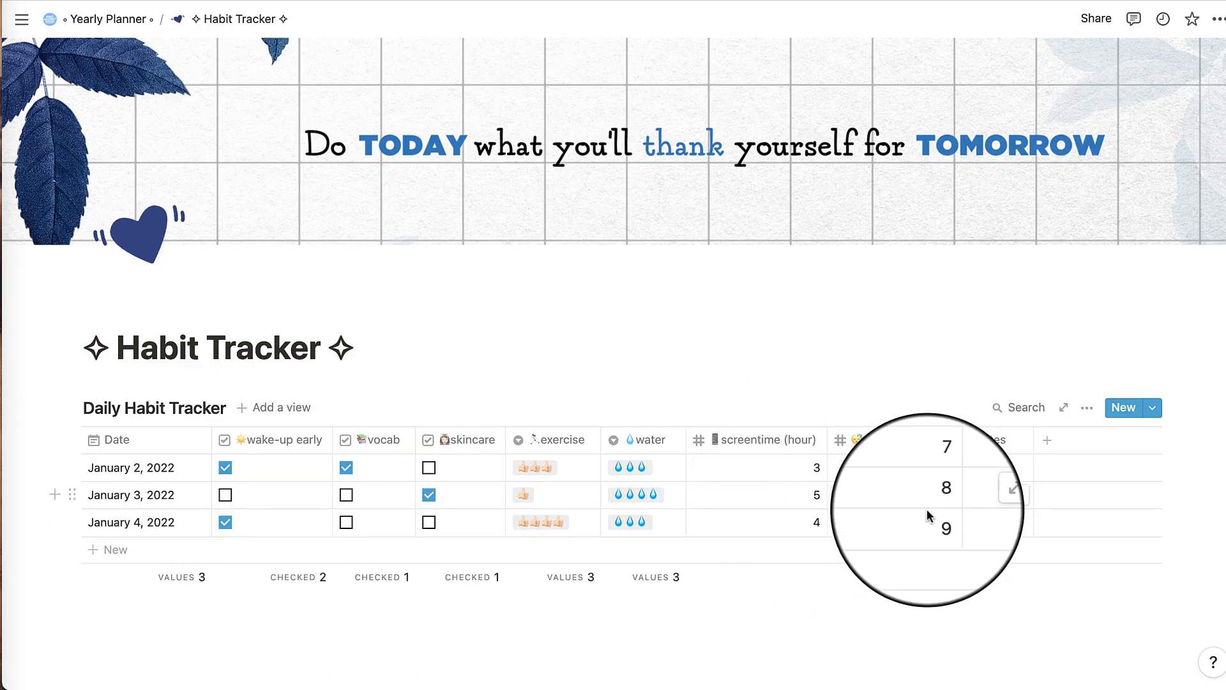
{"action": "left_click", "coordinate": [795, 580]}
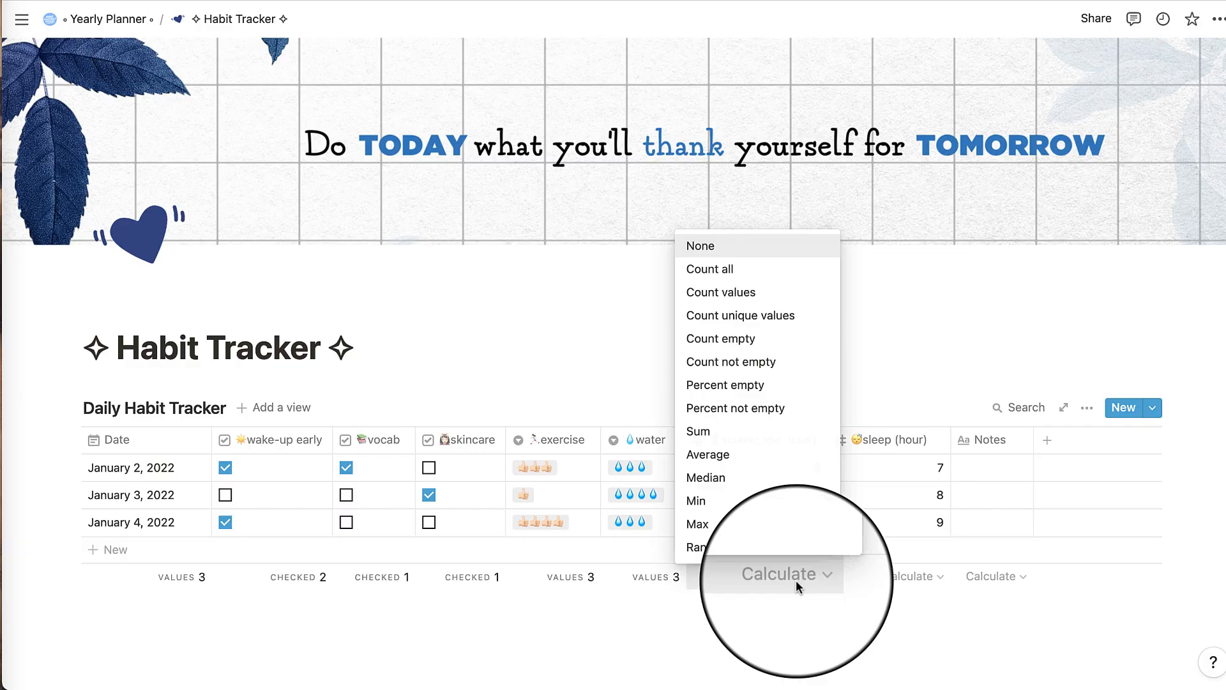
{"action": "left_click", "coordinate": [703, 457]}
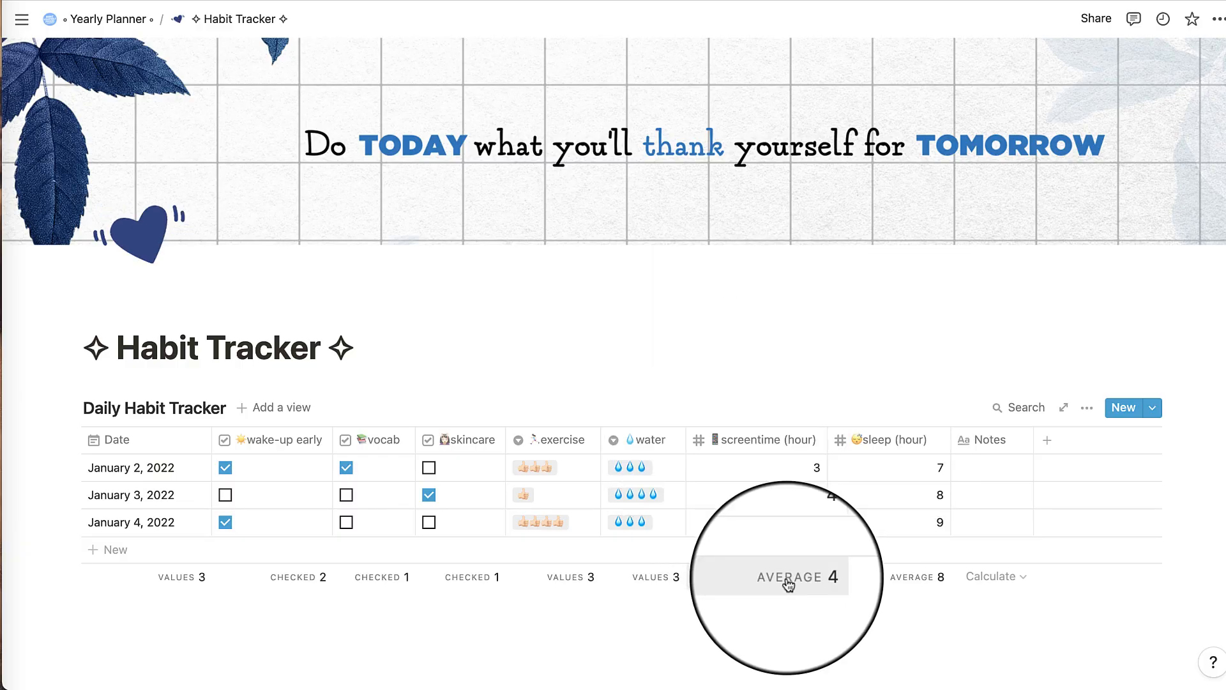
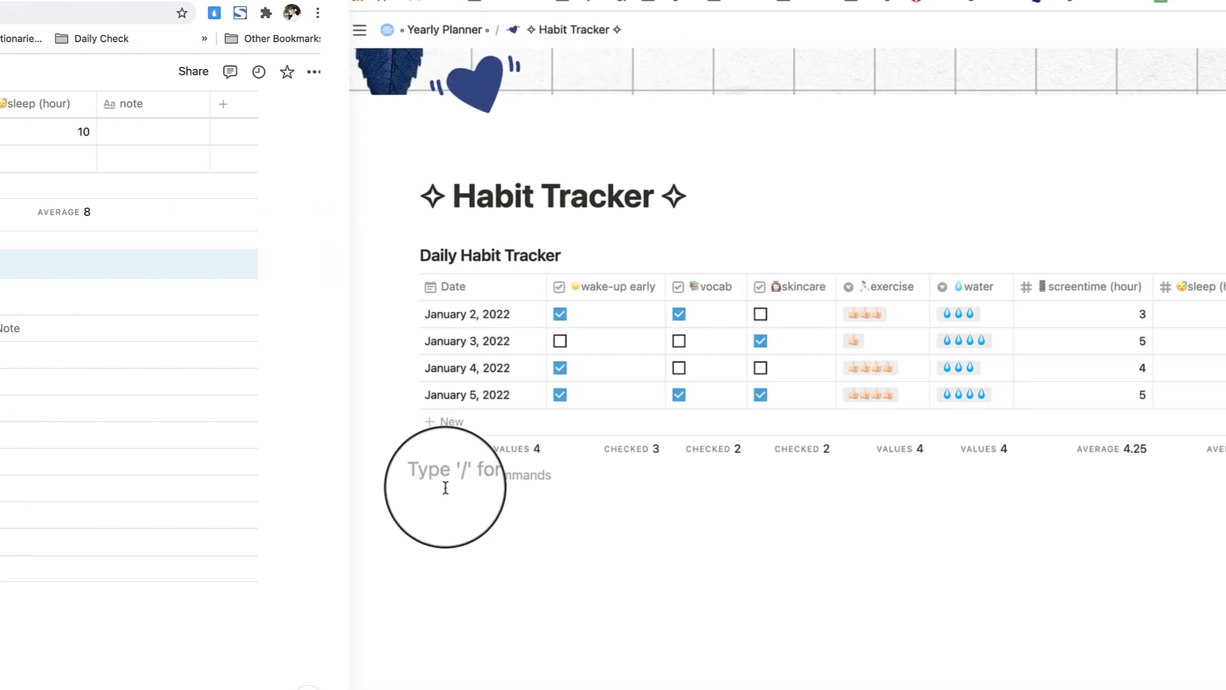
Step: Copy Untitled.png from the "for notion" folder in Finder and paste it into the page below the Daily Habit Tracker table
{"action": "type", "text": "/"}
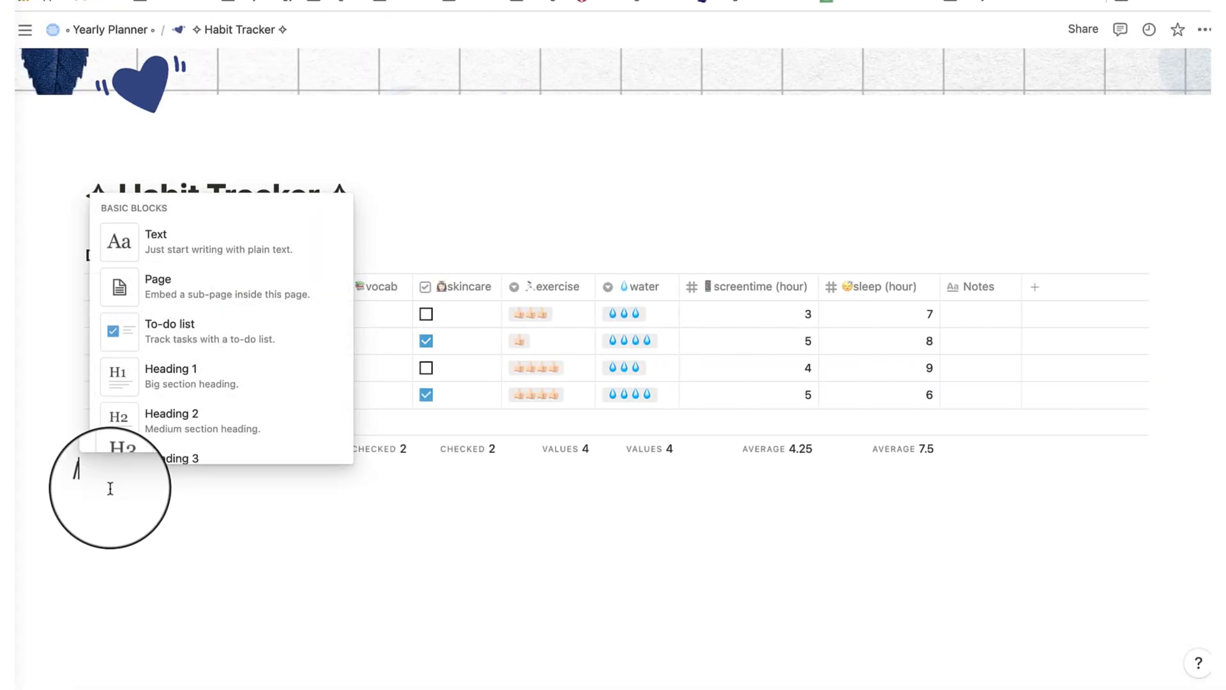
{"action": "scroll", "coordinate": [162, 280], "scroll_direction": "down", "scroll_amount": 10}
{"action": "left_click", "coordinate": [634, 220]}
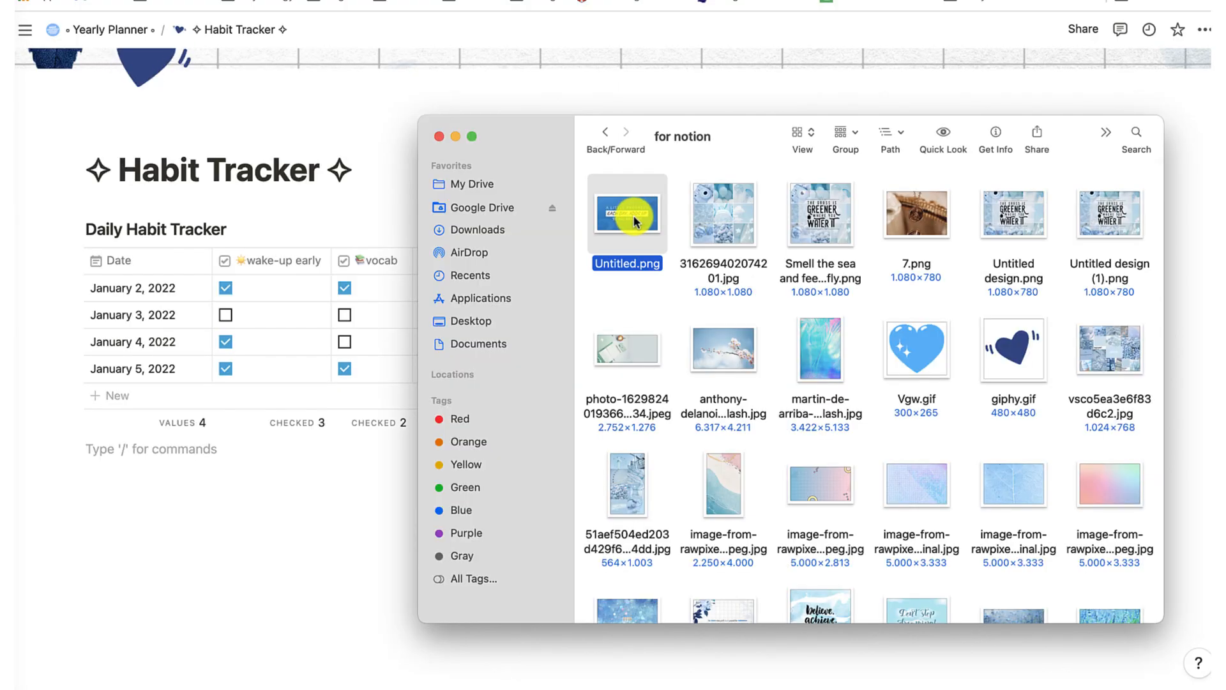
{"action": "key", "text": "ctrl+c"}
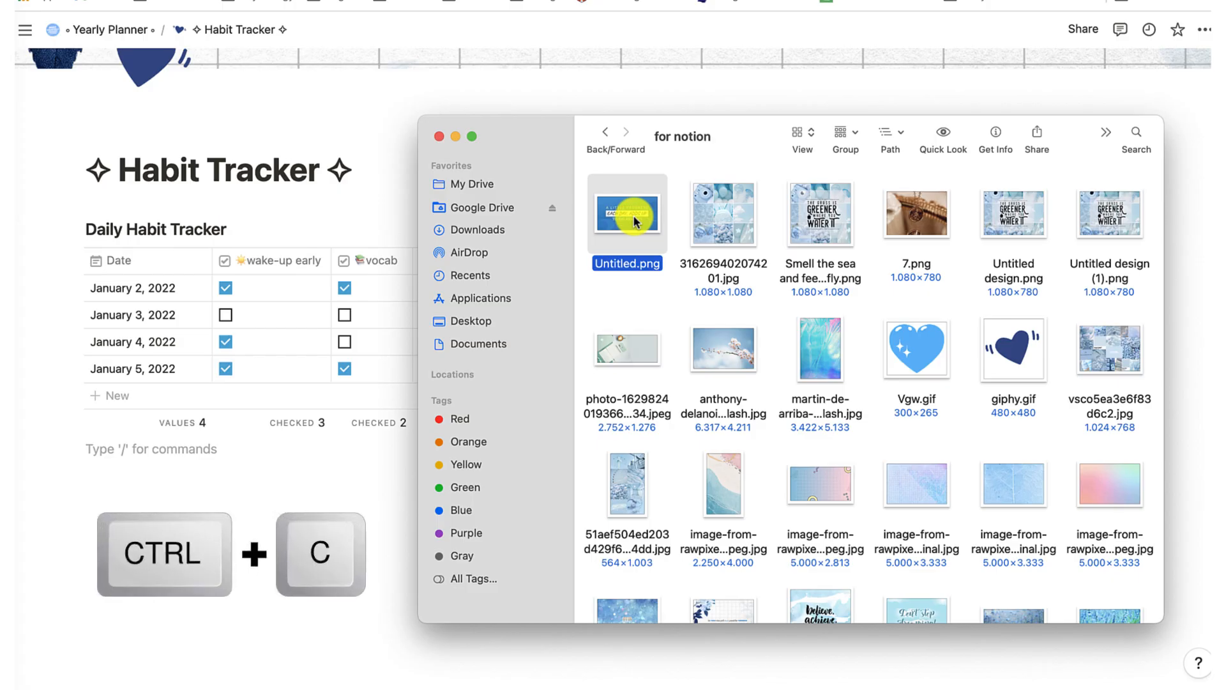
{"action": "left_click", "coordinate": [114, 467]}
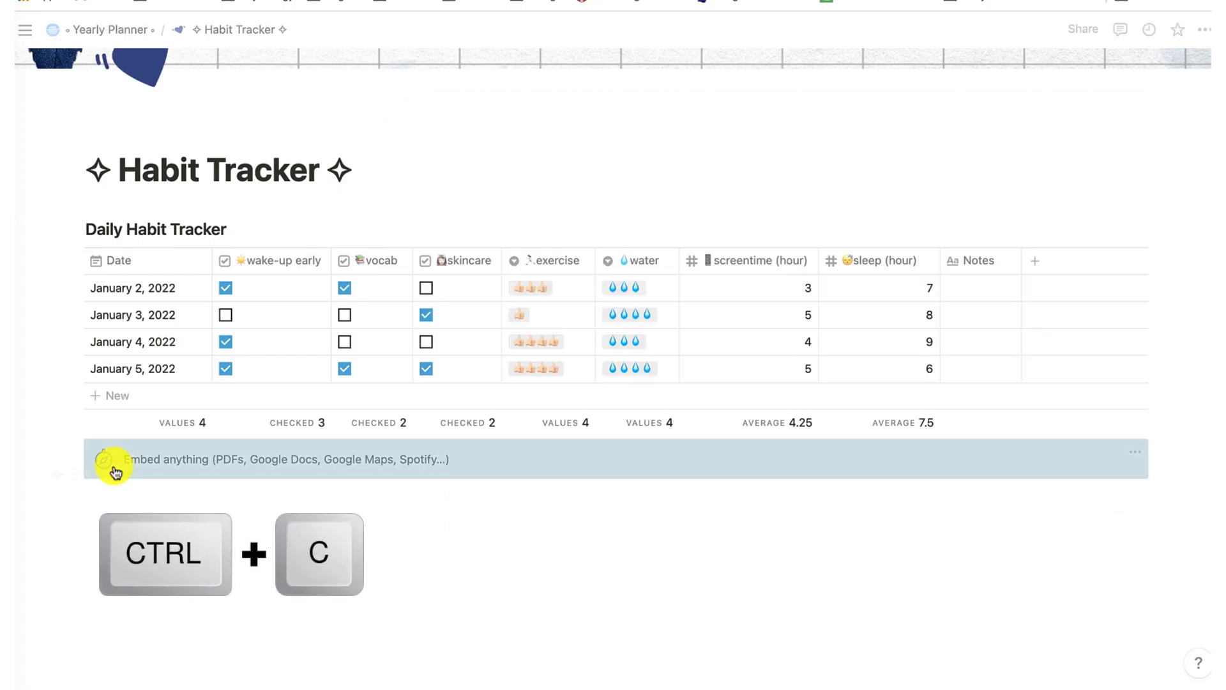
{"action": "key", "text": "ctrl+v"}
{"action": "scroll", "coordinate": [569, 526], "scroll_direction": "down", "scroll_amount": 2}
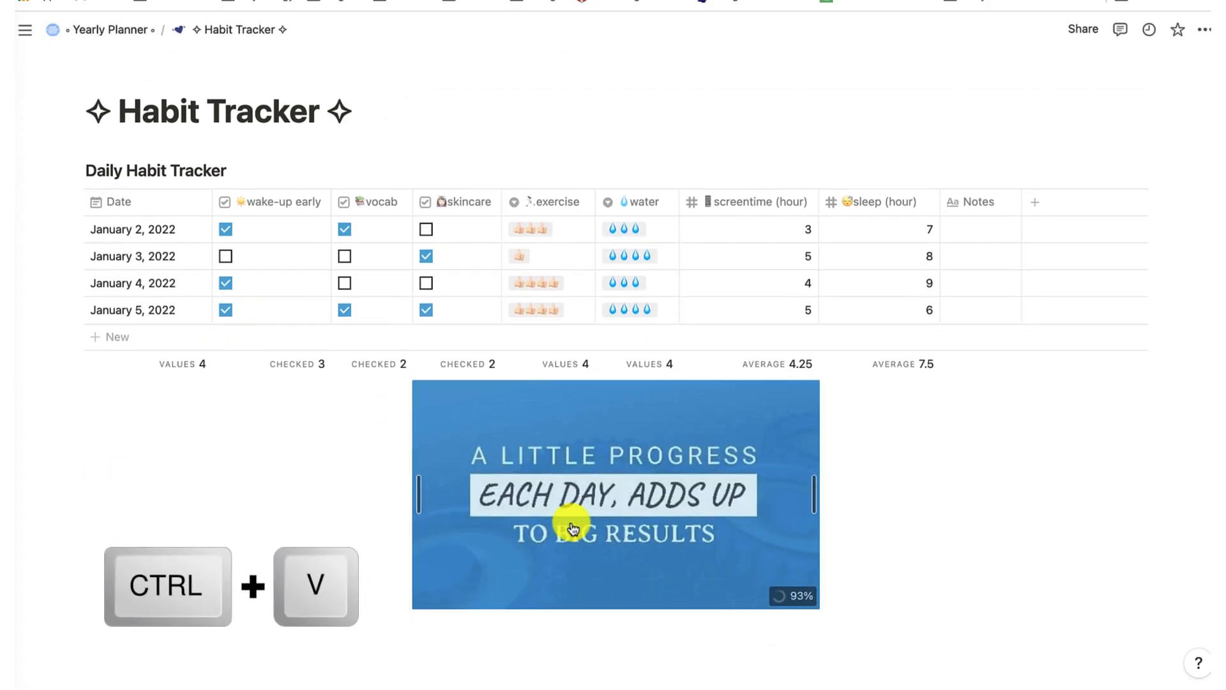
{"action": "left_click_drag", "start_coordinate": [849, 618], "coordinate": [754, 544]}
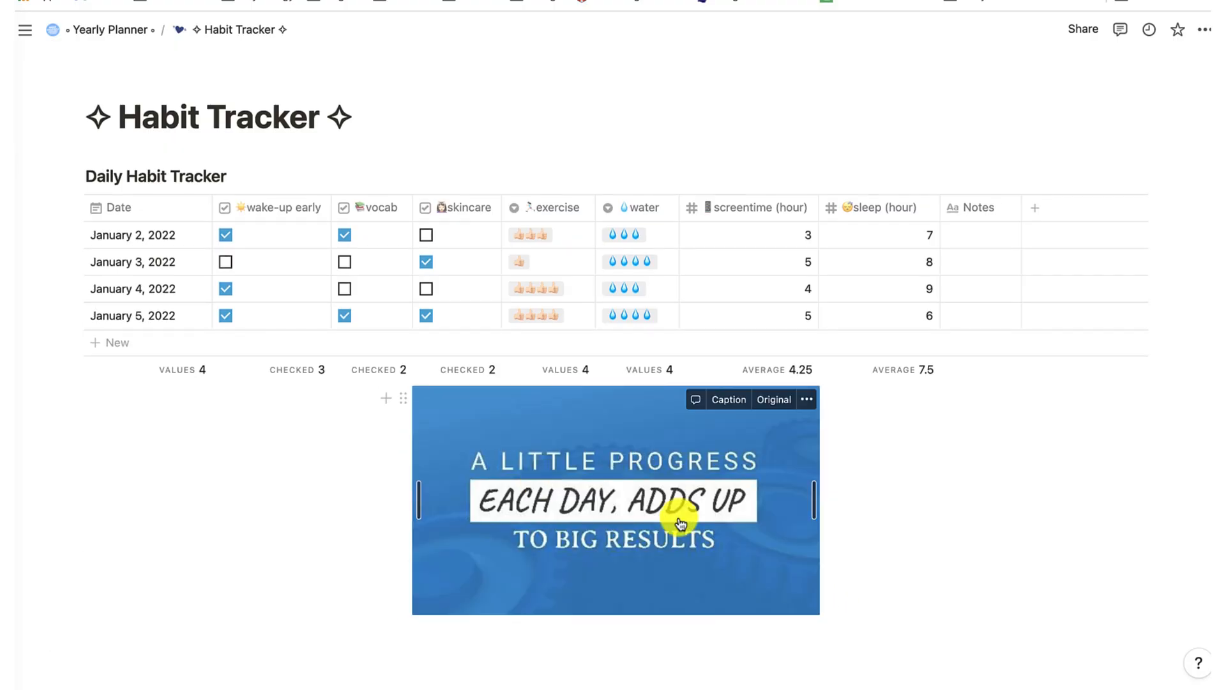
Step: Add a Heading 2 block reading "Weight Tracker" below the quote image
{"action": "scroll", "coordinate": [679, 522], "scroll_direction": "down", "scroll_amount": 4}
{"action": "left_click", "coordinate": [86, 475]}
{"action": "type", "text": "/h2"}
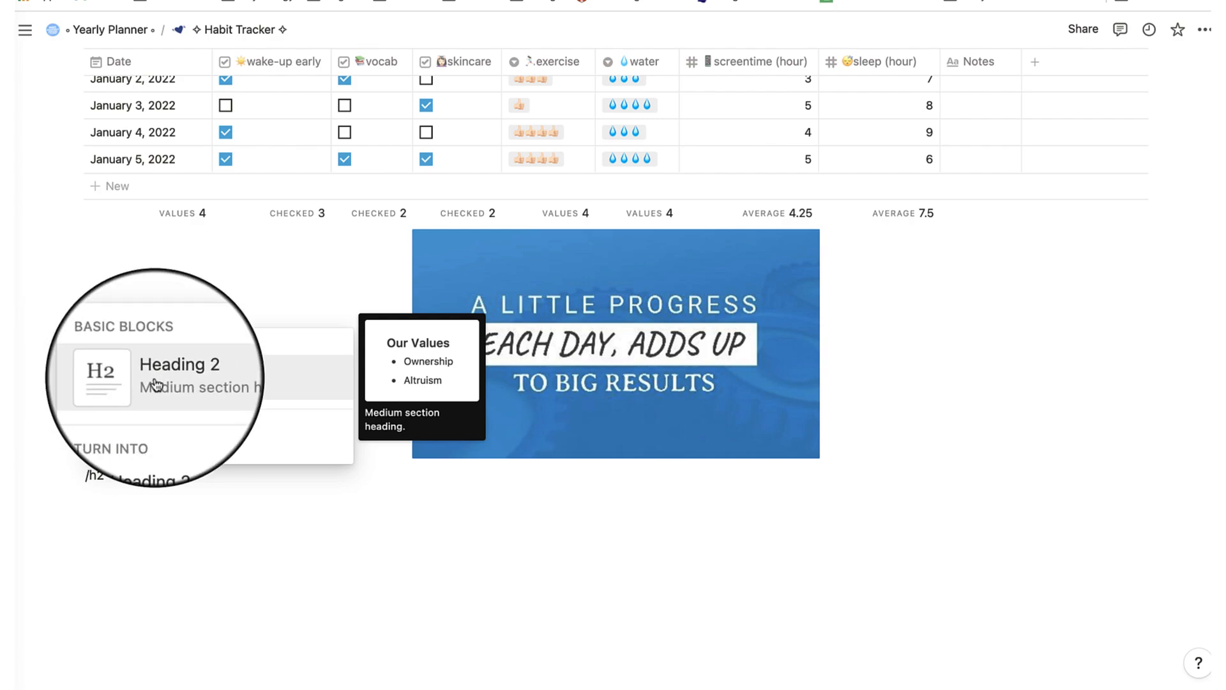
{"action": "left_click", "coordinate": [156, 382]}
{"action": "type", "text": "Weight Tracker"}
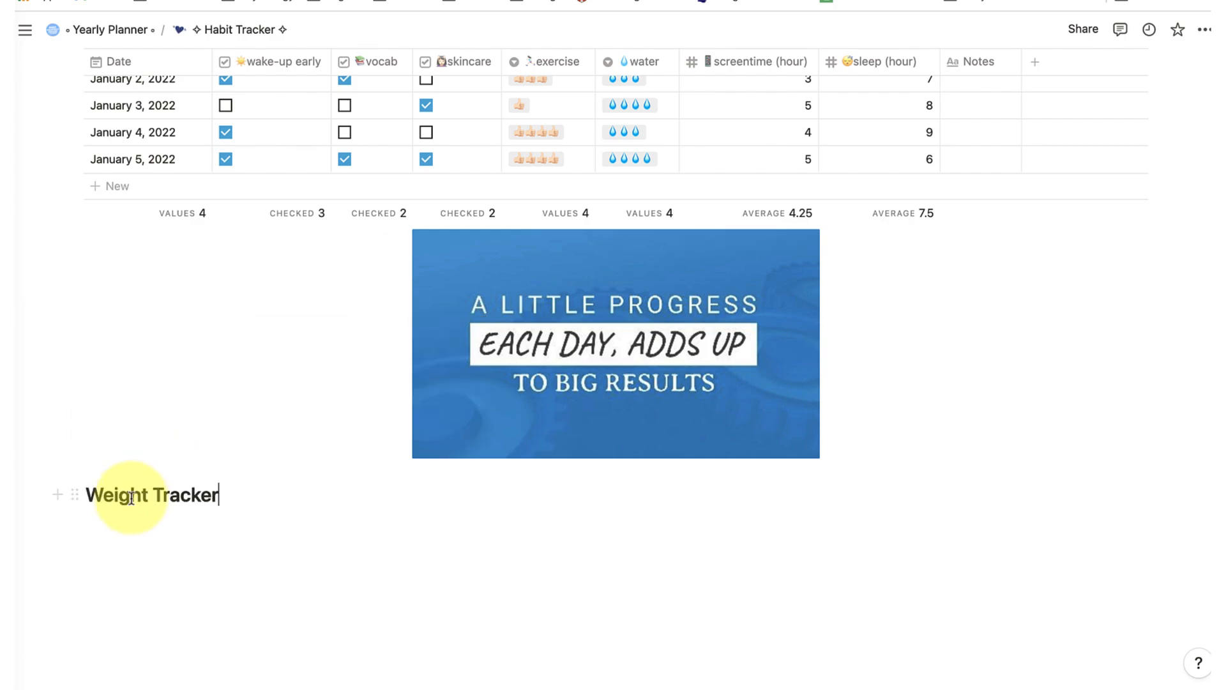
Step: Give the Weight Tracker heading a blue background and move it into a column beside the quote image
{"action": "left_click", "coordinate": [75, 494]}
{"action": "mouse_move", "coordinate": [191, 581]}
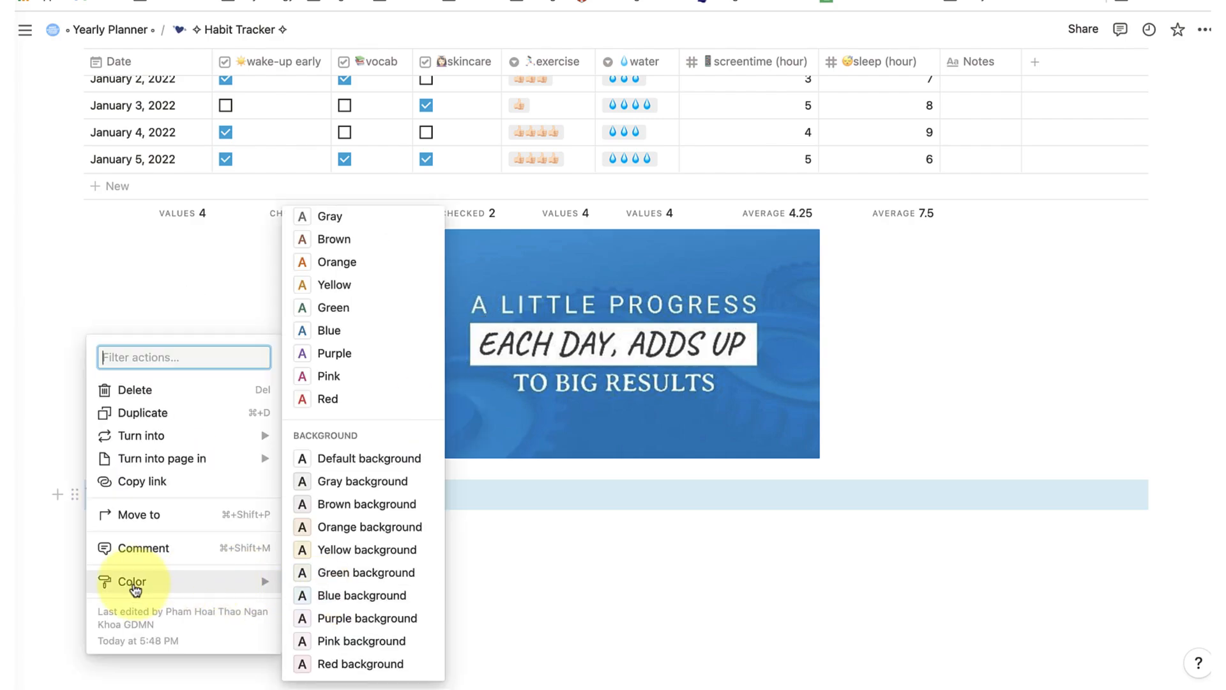
{"action": "left_click", "coordinate": [325, 599]}
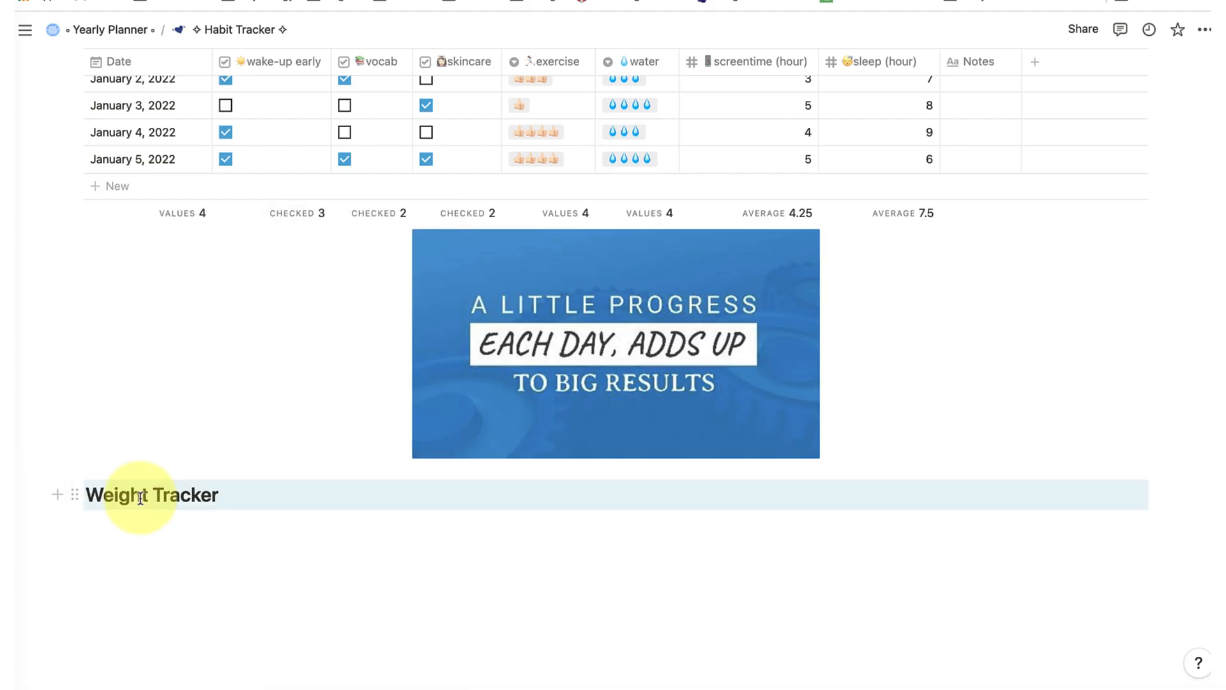
{"action": "left_click_drag", "start_coordinate": [74, 495], "coordinate": [827, 421]}
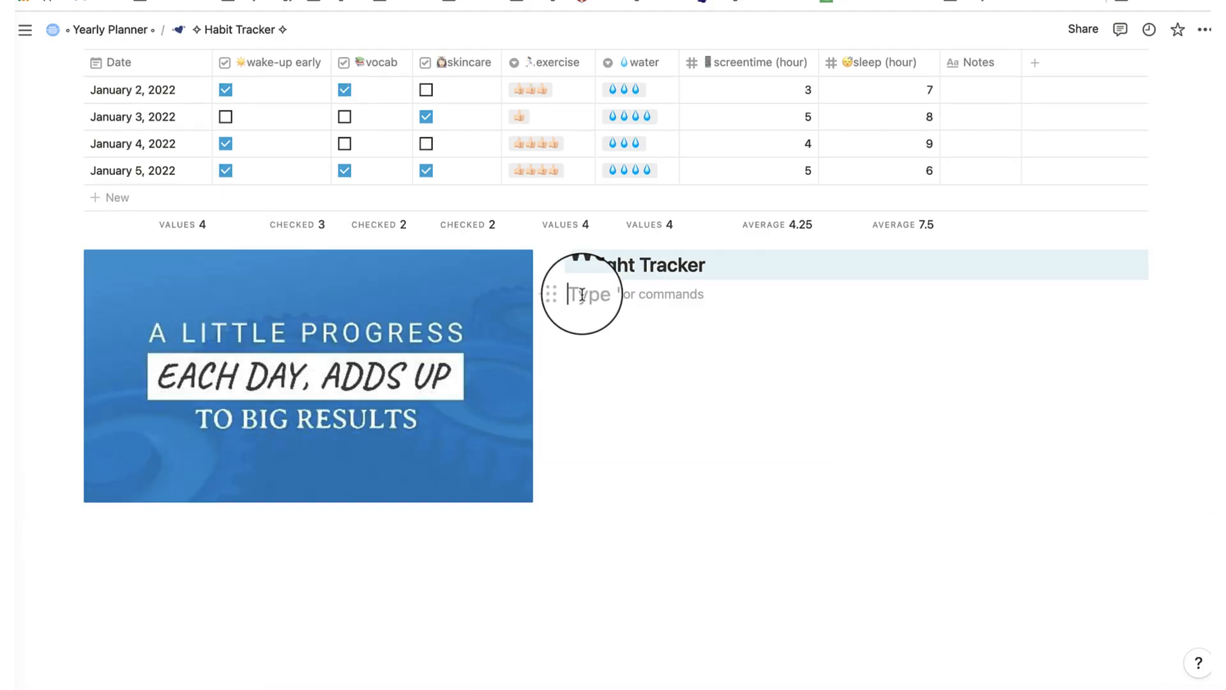
Step: Insert an inline table database under the Weight Tracker heading
{"action": "type", "text": "/"}
{"action": "scroll", "coordinate": [661, 427], "scroll_direction": "down", "scroll_amount": 5}
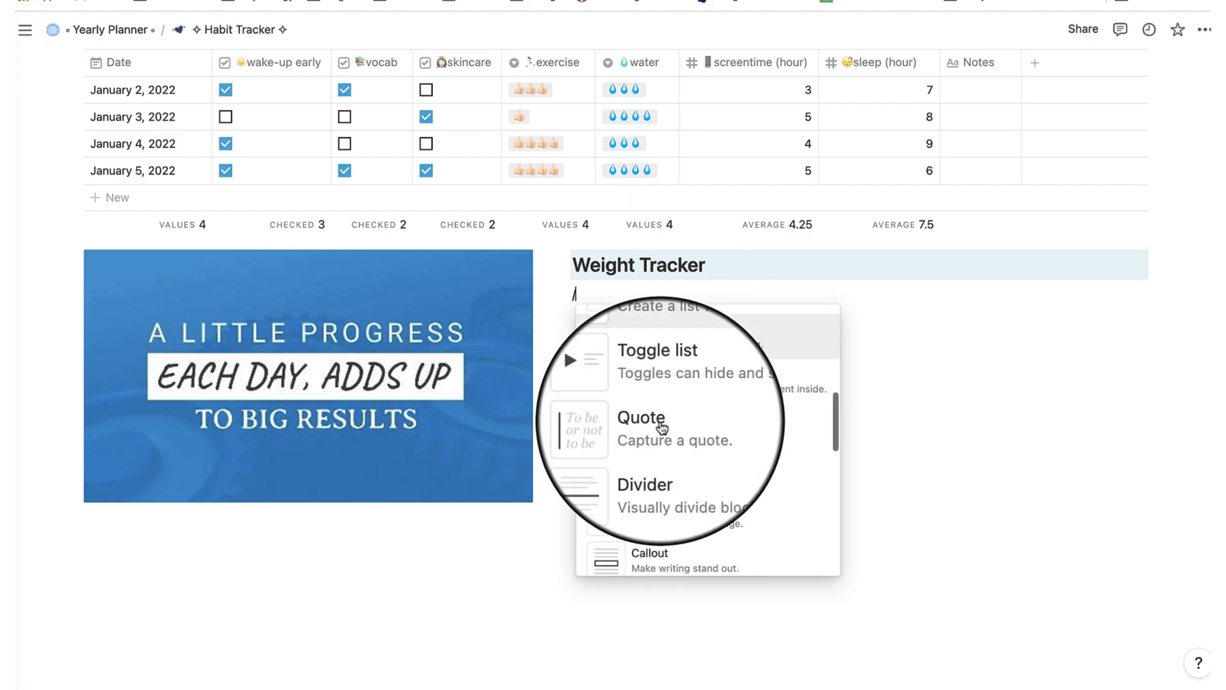
{"action": "scroll", "coordinate": [662, 427], "scroll_direction": "down", "scroll_amount": 5}
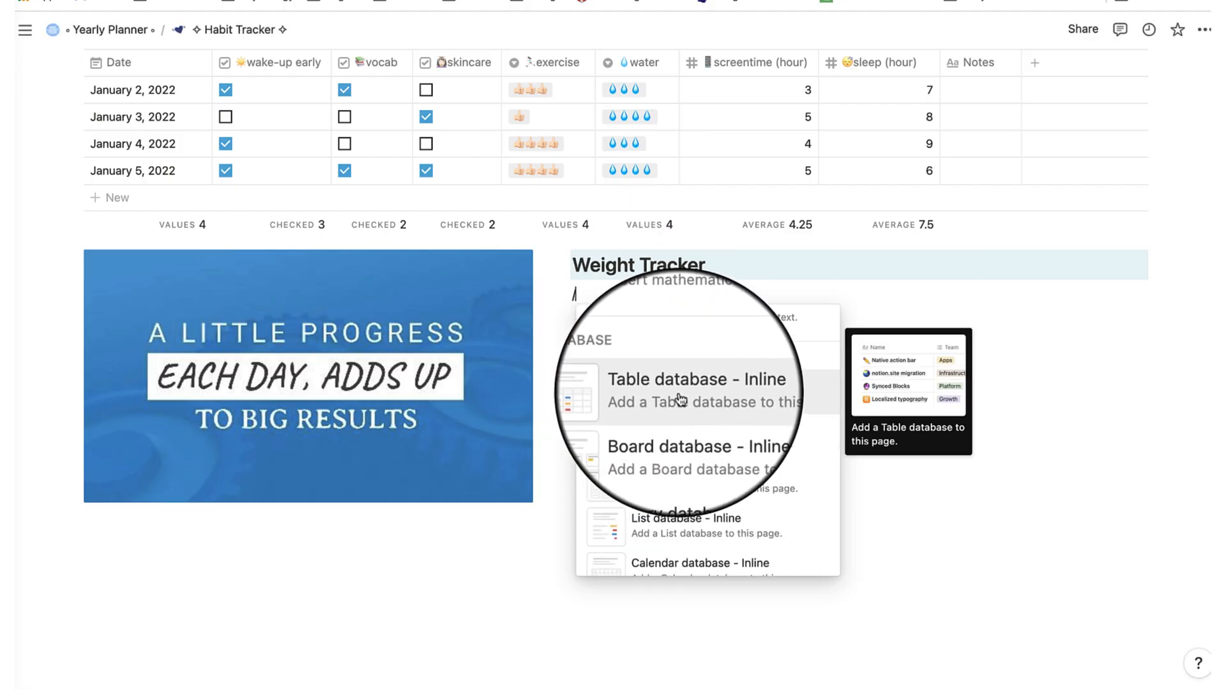
{"action": "left_click", "coordinate": [681, 399]}
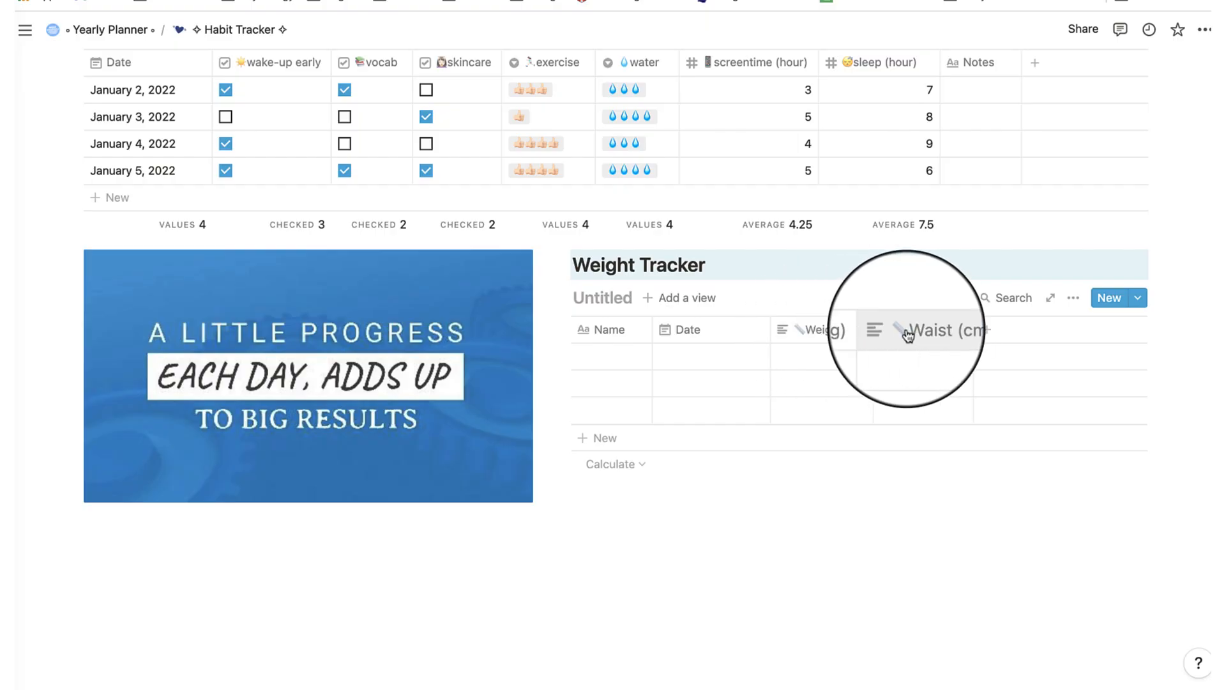
Step: Change the property type of the Weight (kg) column from Text to Number
{"action": "left_click", "coordinate": [818, 330]}
{"action": "mouse_move", "coordinate": [906, 419]}
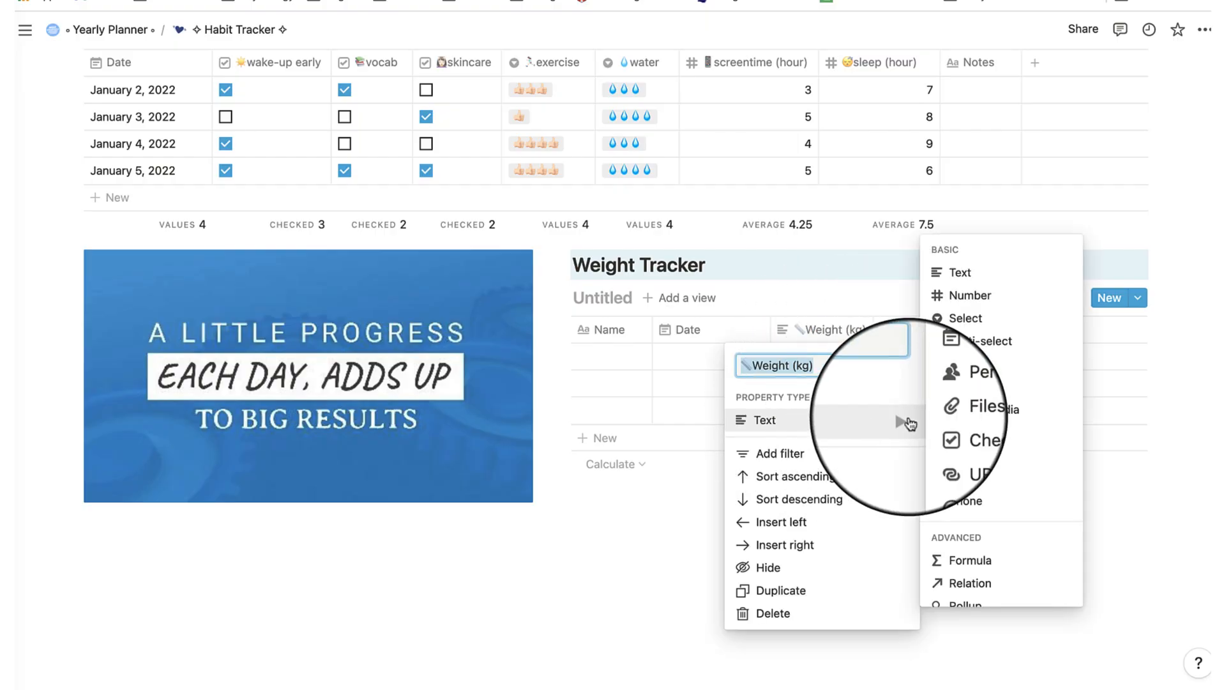
{"action": "left_click", "coordinate": [959, 299]}
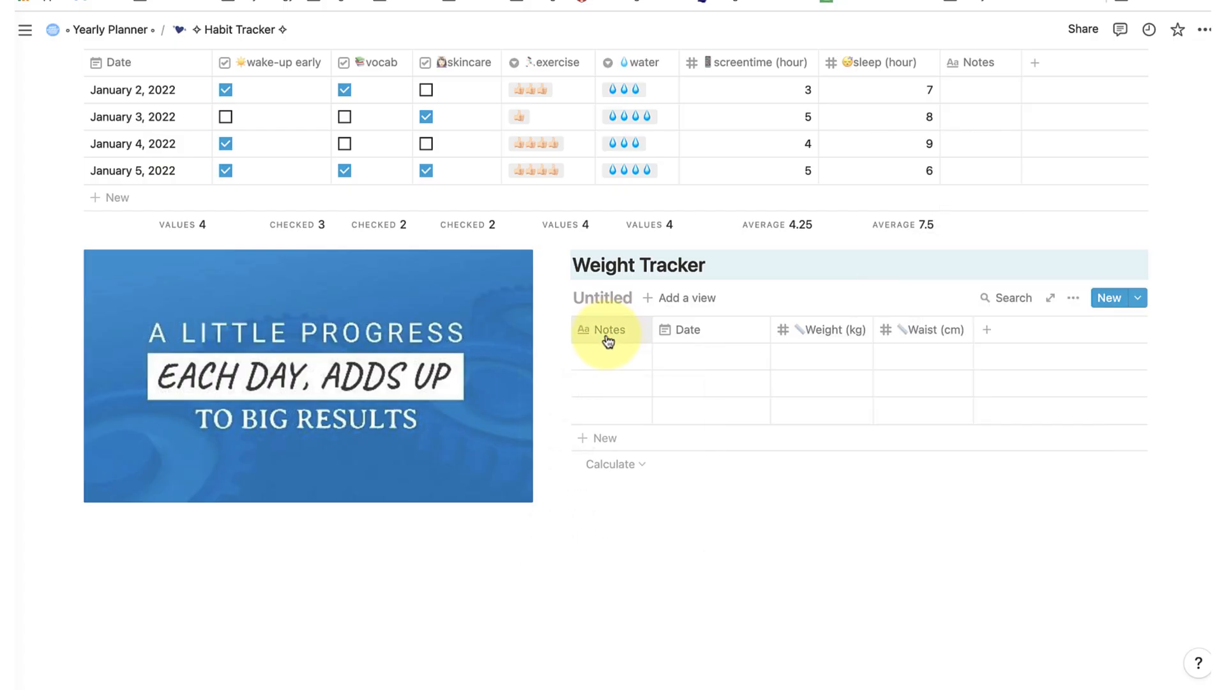
Step: Move the Notes column of the weight tracker table behind the Waist (cm) column
{"action": "left_click_drag", "start_coordinate": [608, 340], "coordinate": [1001, 336]}
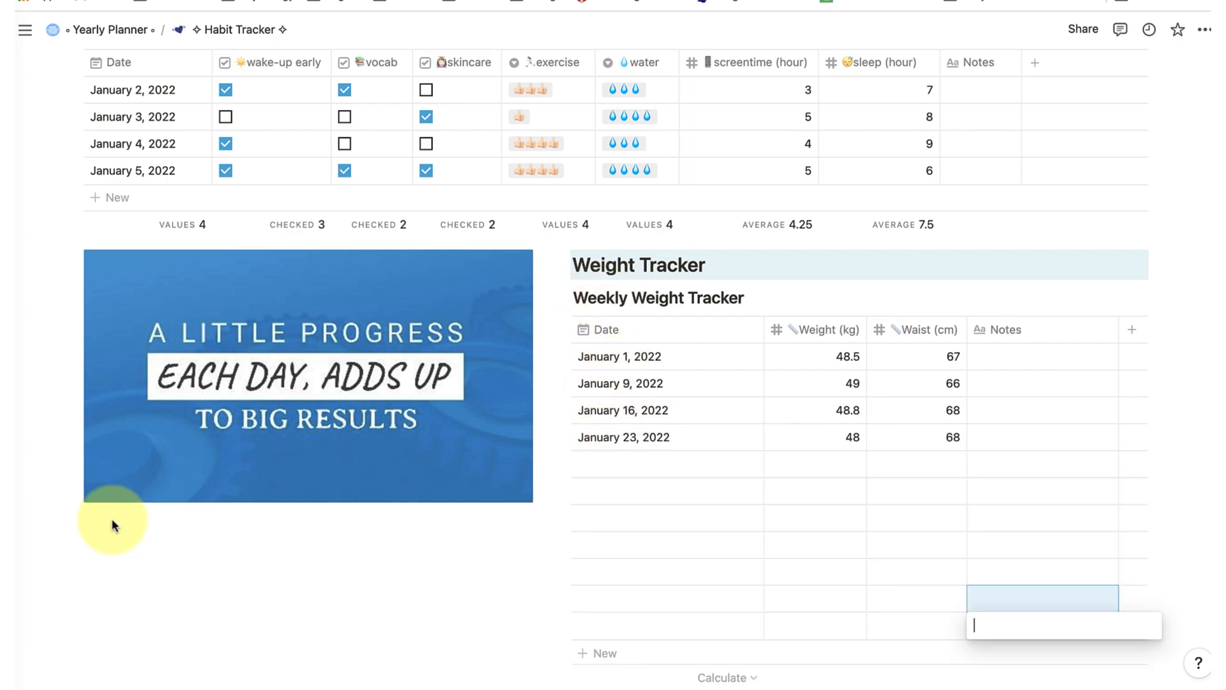
Step: Insert a callout block below the quote image
{"action": "left_click", "coordinate": [113, 520]}
{"action": "left_click", "coordinate": [97, 535]}
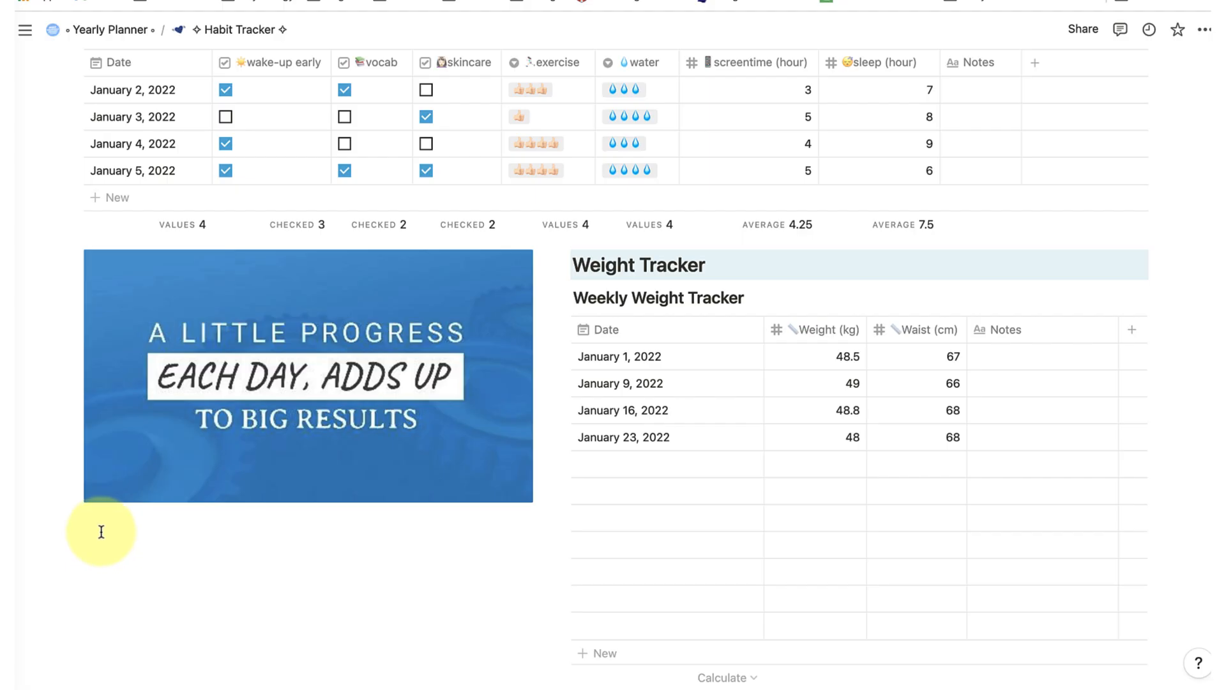
{"action": "left_click", "coordinate": [99, 521]}
{"action": "type", "text": "/"}
{"action": "scroll", "coordinate": [165, 473], "scroll_direction": "down", "scroll_amount": 6}
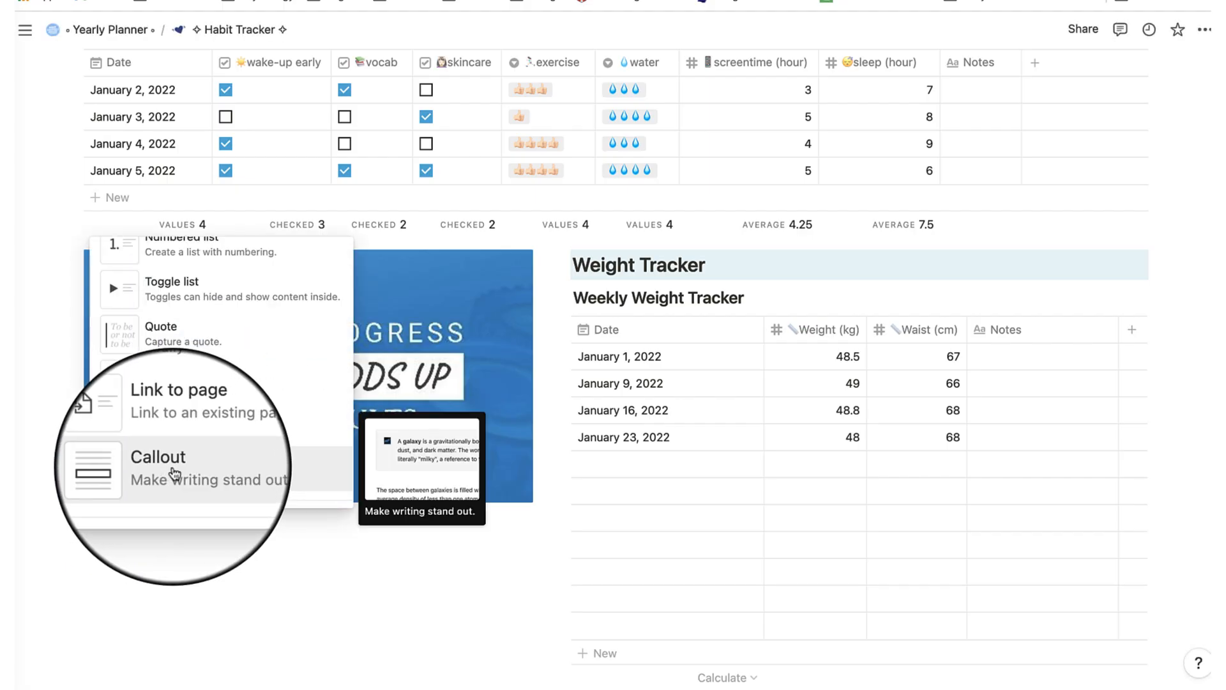
{"action": "left_click", "coordinate": [169, 468]}
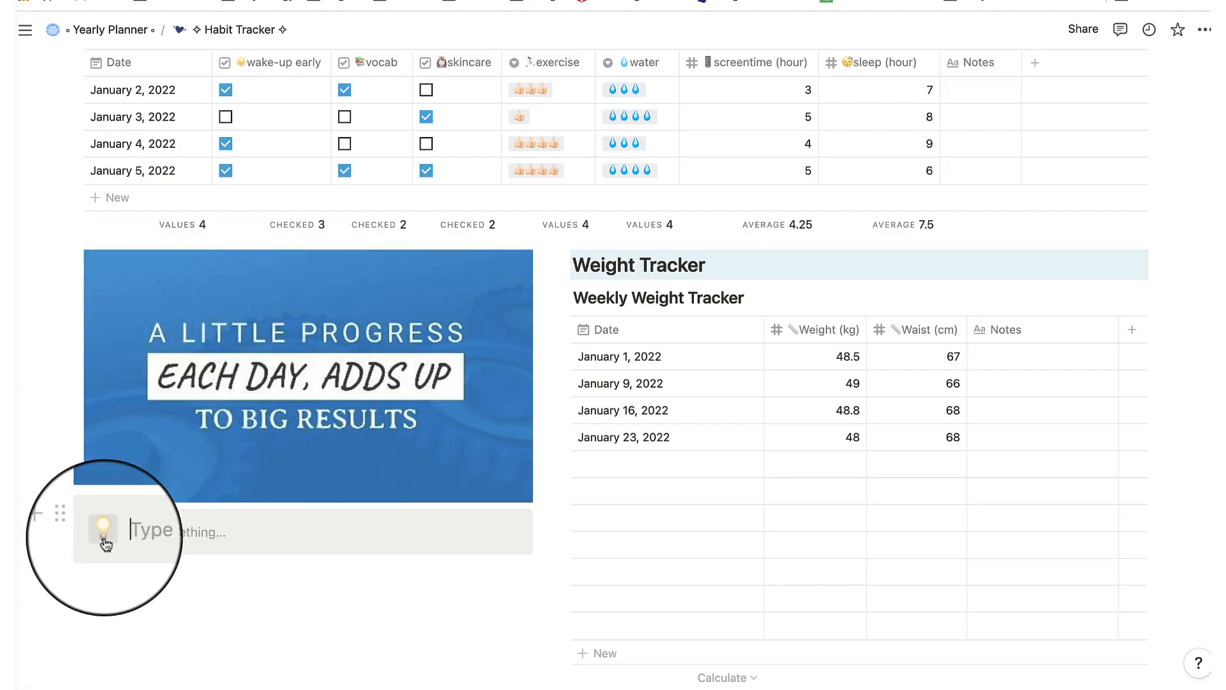
{"action": "left_click", "coordinate": [74, 521]}
{"action": "mouse_move", "coordinate": [149, 611]}
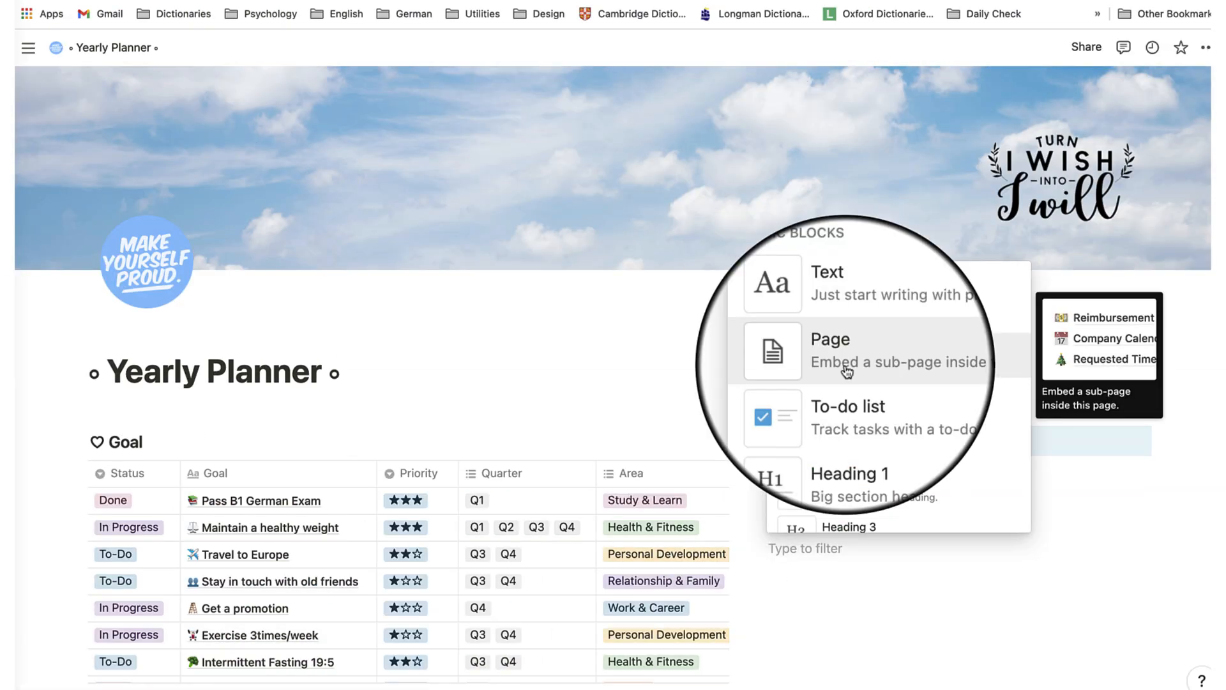
Step: Create a full-width Reading list sub-page in the Yearly Planner and give it a blue heart icon
{"action": "left_click", "coordinate": [846, 371]}
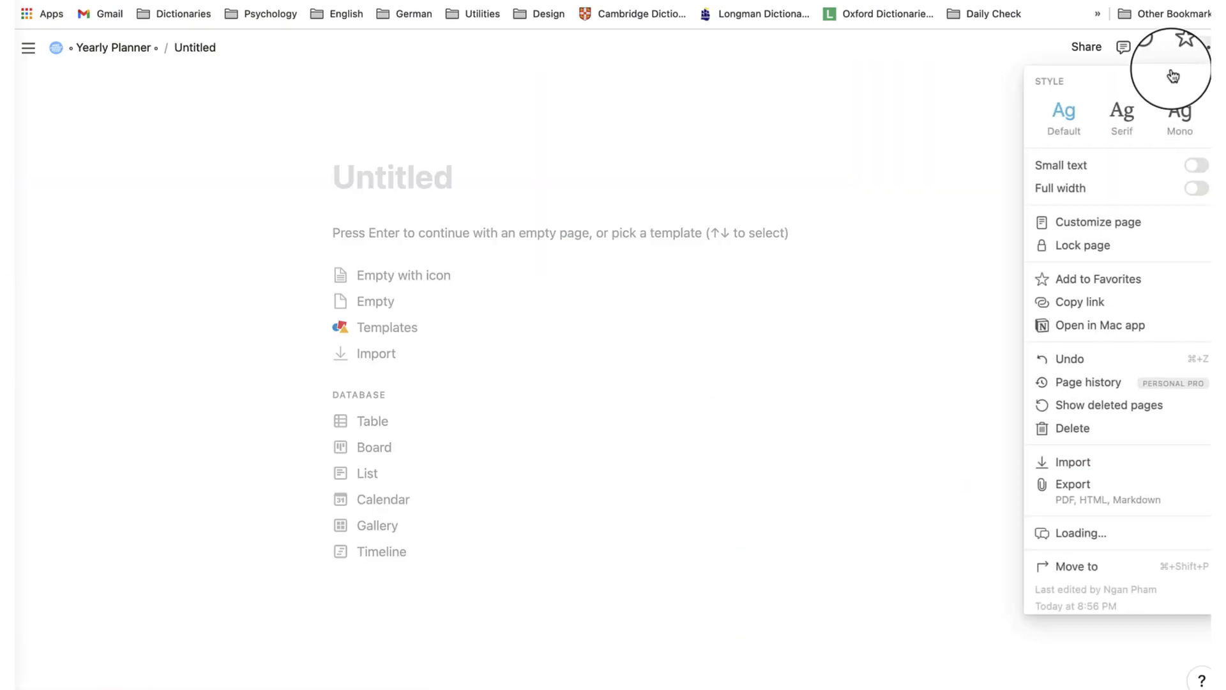
{"action": "left_click", "coordinate": [1063, 188]}
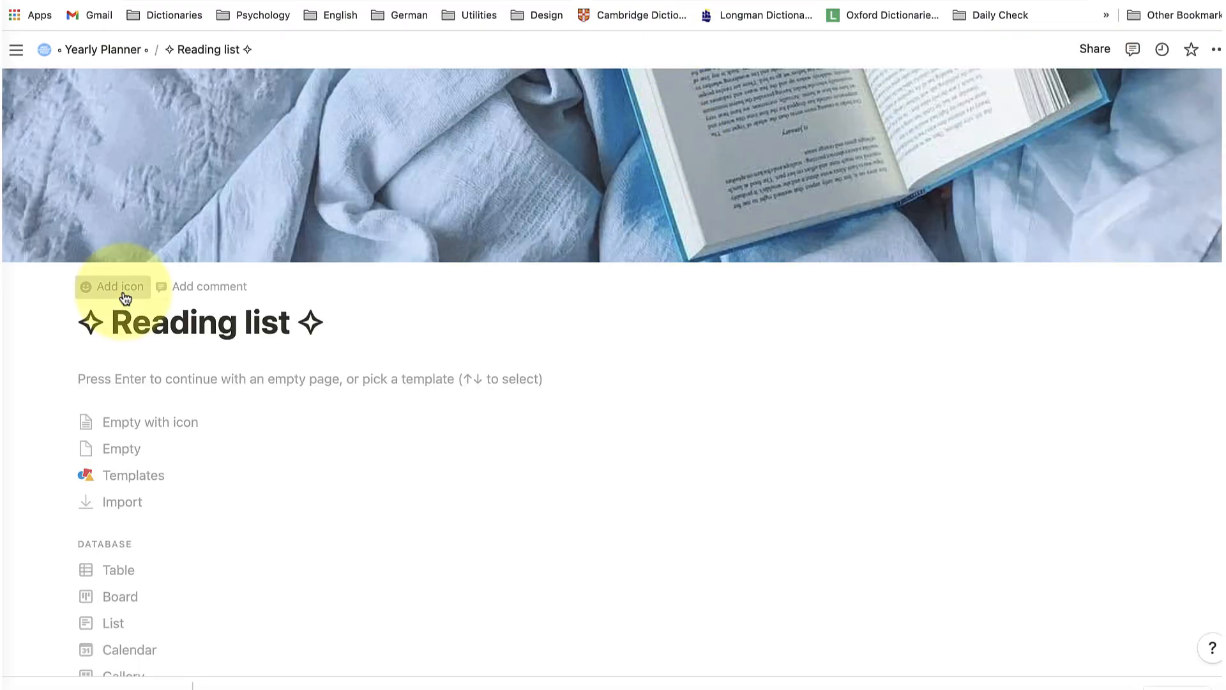
{"action": "left_click", "coordinate": [125, 297]}
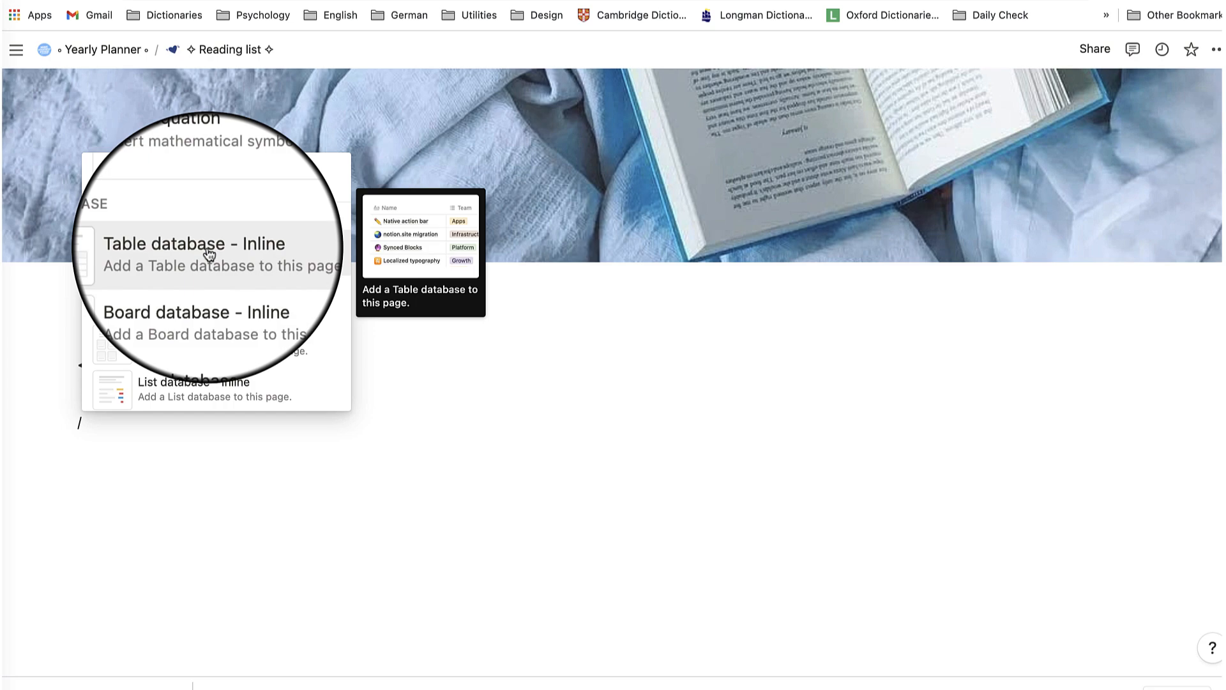
Step: Insert an inline table database on the Reading list page and name its title column "Book, Article, Documents..."
{"action": "left_click", "coordinate": [209, 255]}
{"action": "left_click", "coordinate": [122, 458]}
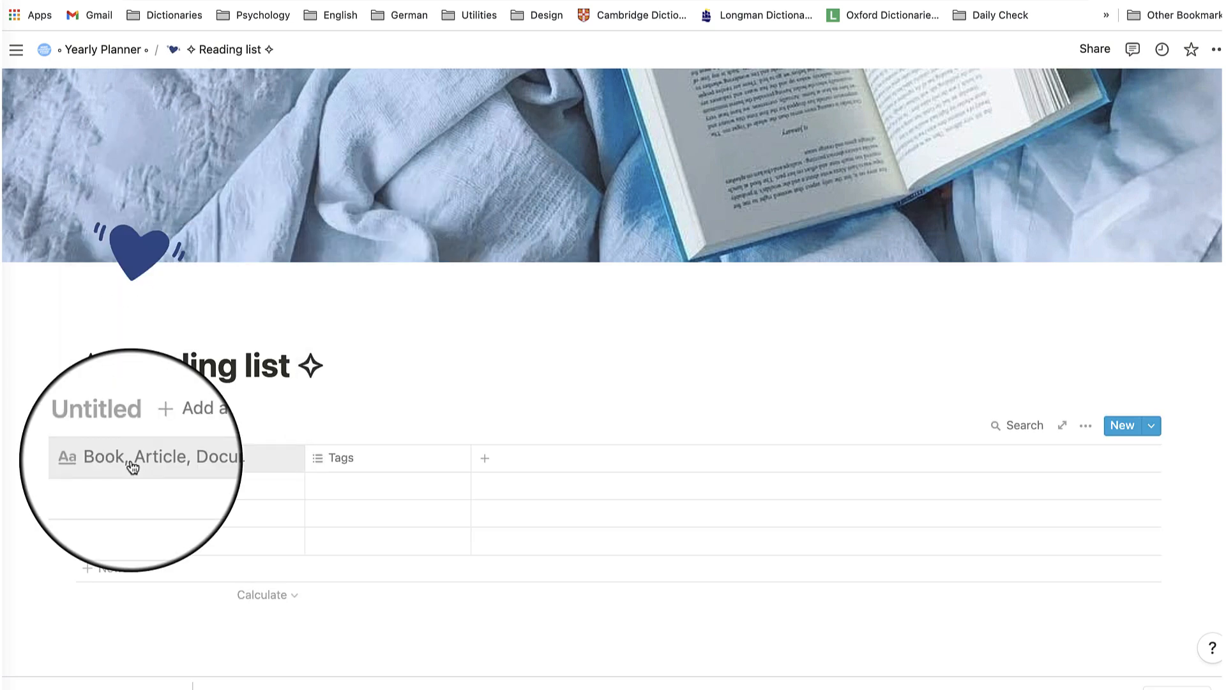
Step: Turn the Tags column into a Select column named Status with options To Read, Reading and Finished, and make it the first column
{"action": "left_click", "coordinate": [318, 457]}
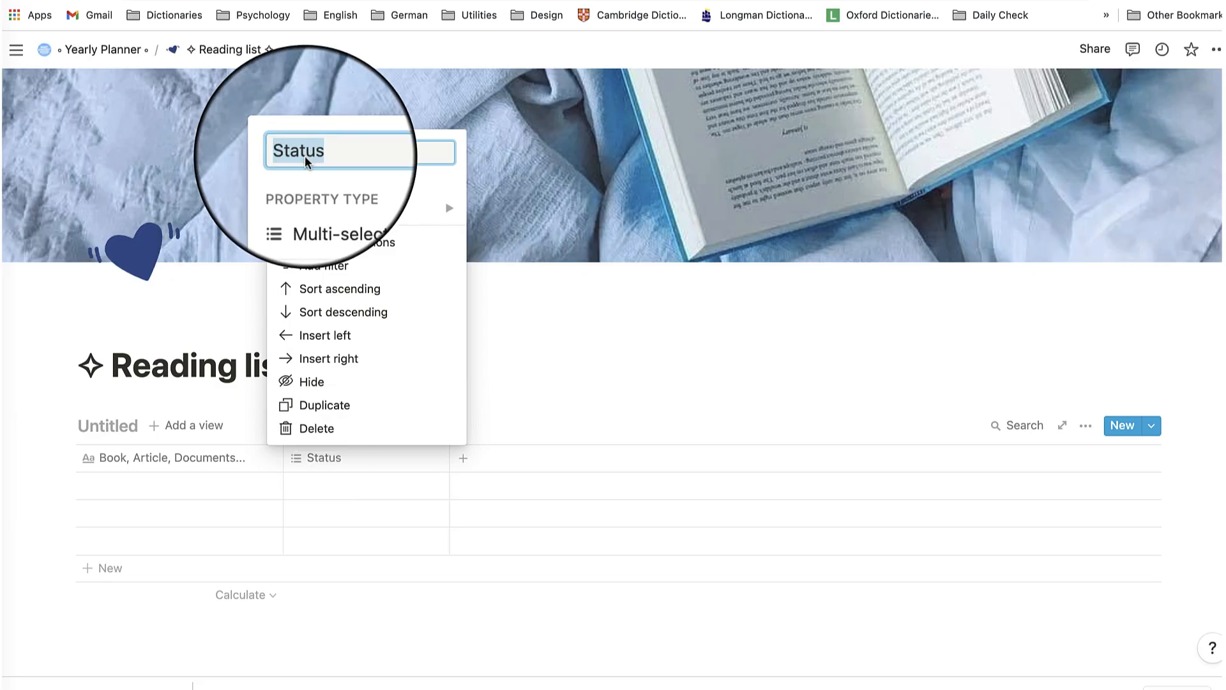
{"action": "left_click", "coordinate": [319, 207]}
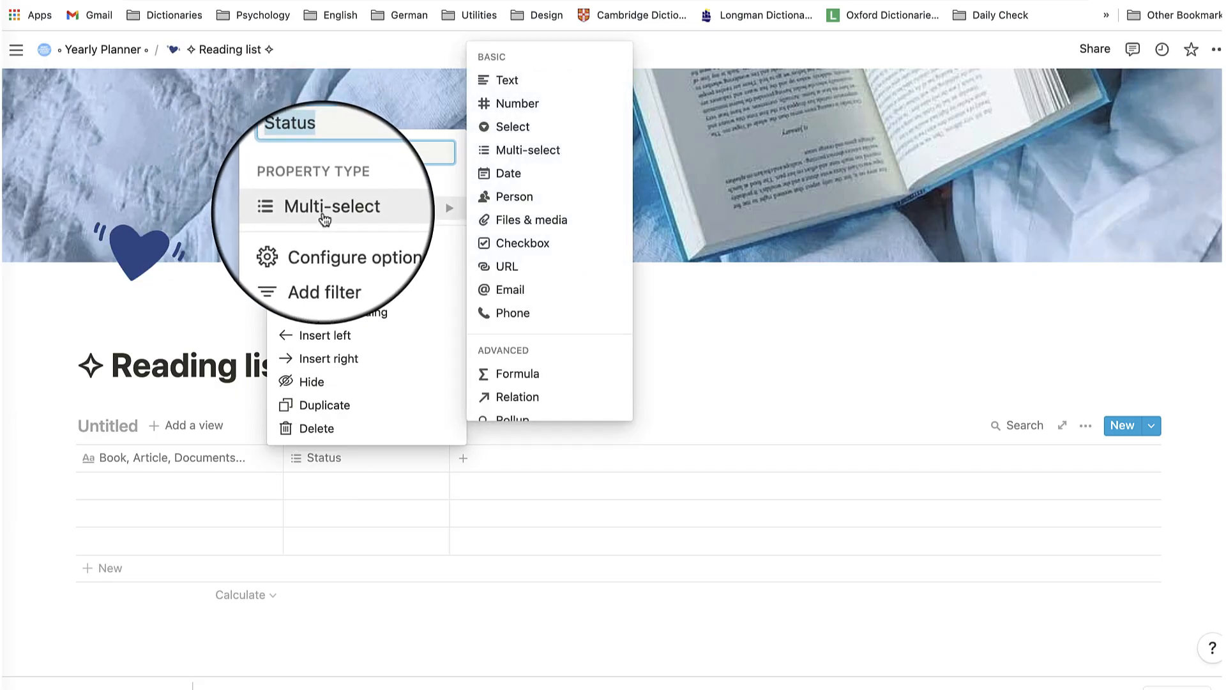
{"action": "left_click", "coordinate": [524, 128]}
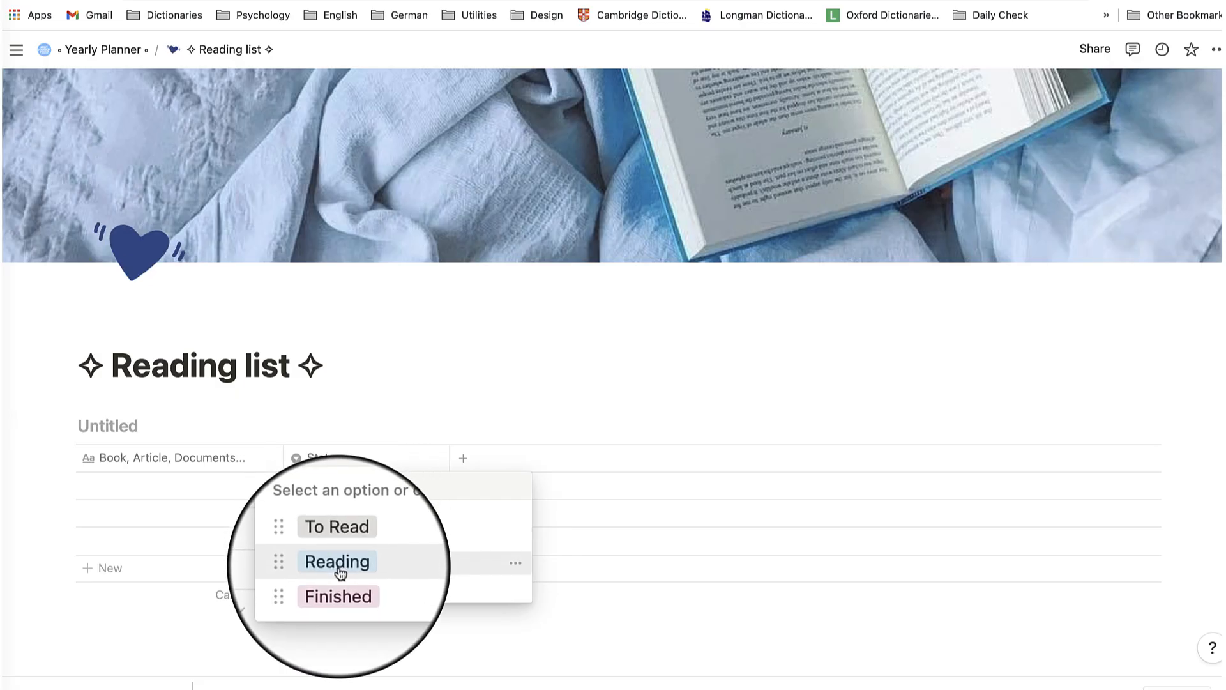
{"action": "left_click", "coordinate": [336, 457]}
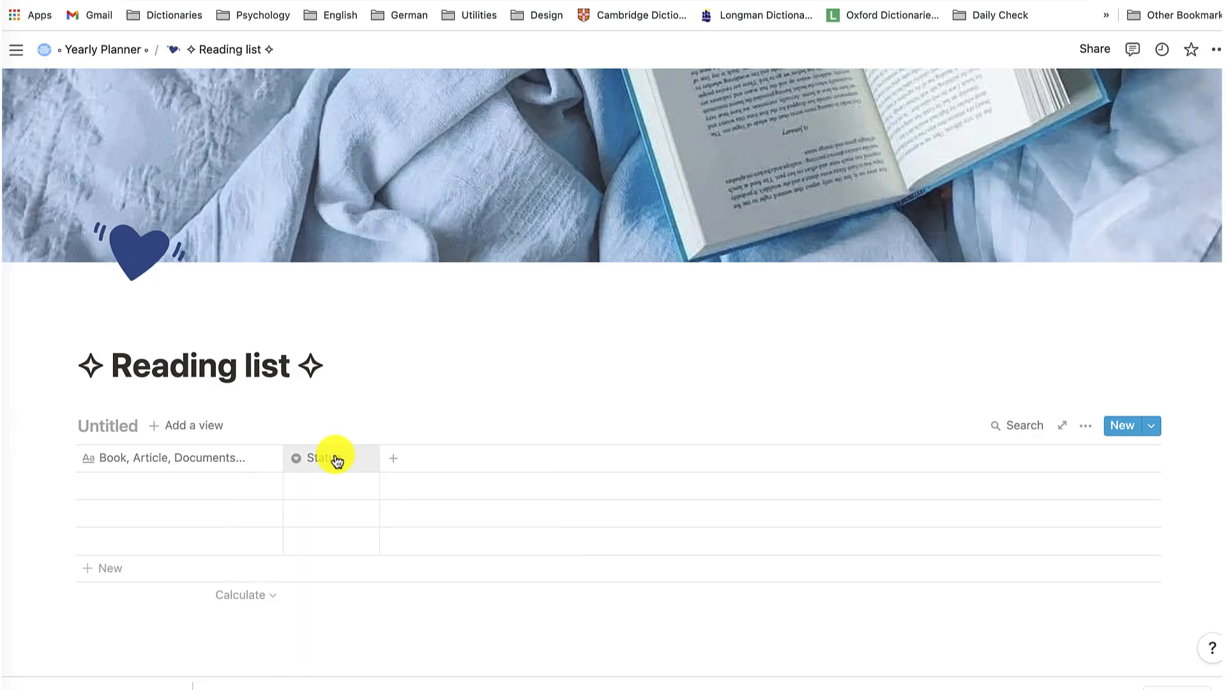
{"action": "left_click_drag", "start_coordinate": [340, 460], "coordinate": [146, 458]}
Step: Add a Text column named Author after the book title column
{"action": "left_click", "coordinate": [394, 458]}
{"action": "type", "text": "Author"}
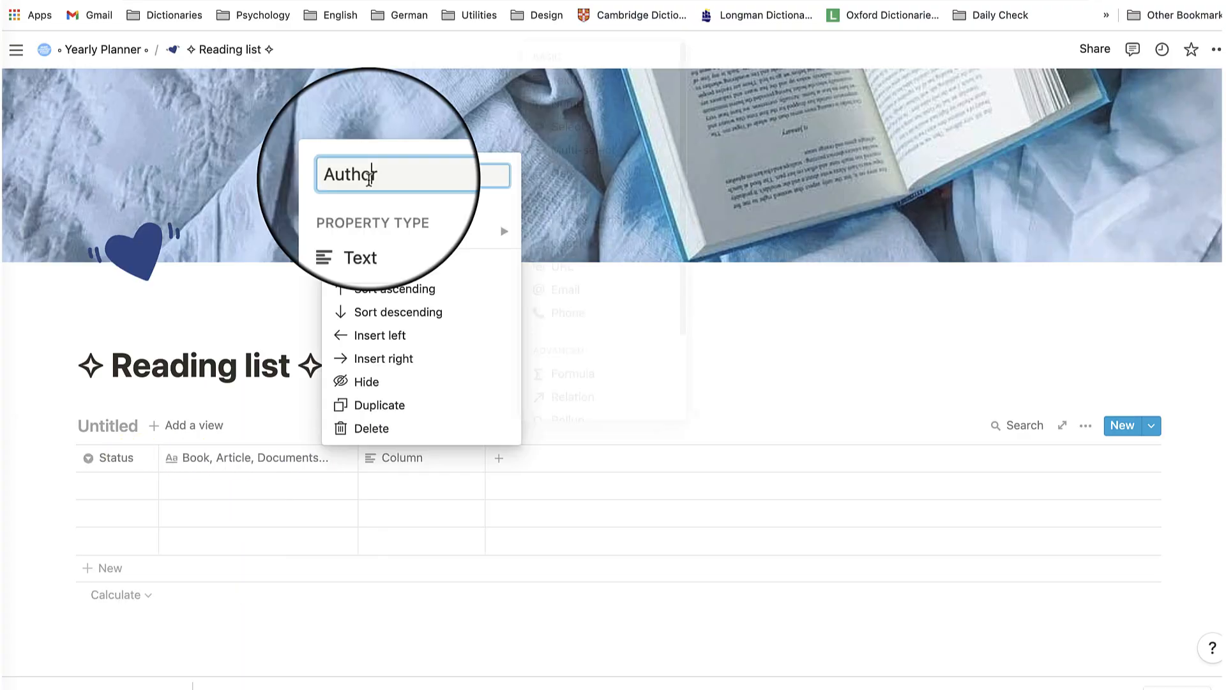
{"action": "left_click", "coordinate": [363, 232]}
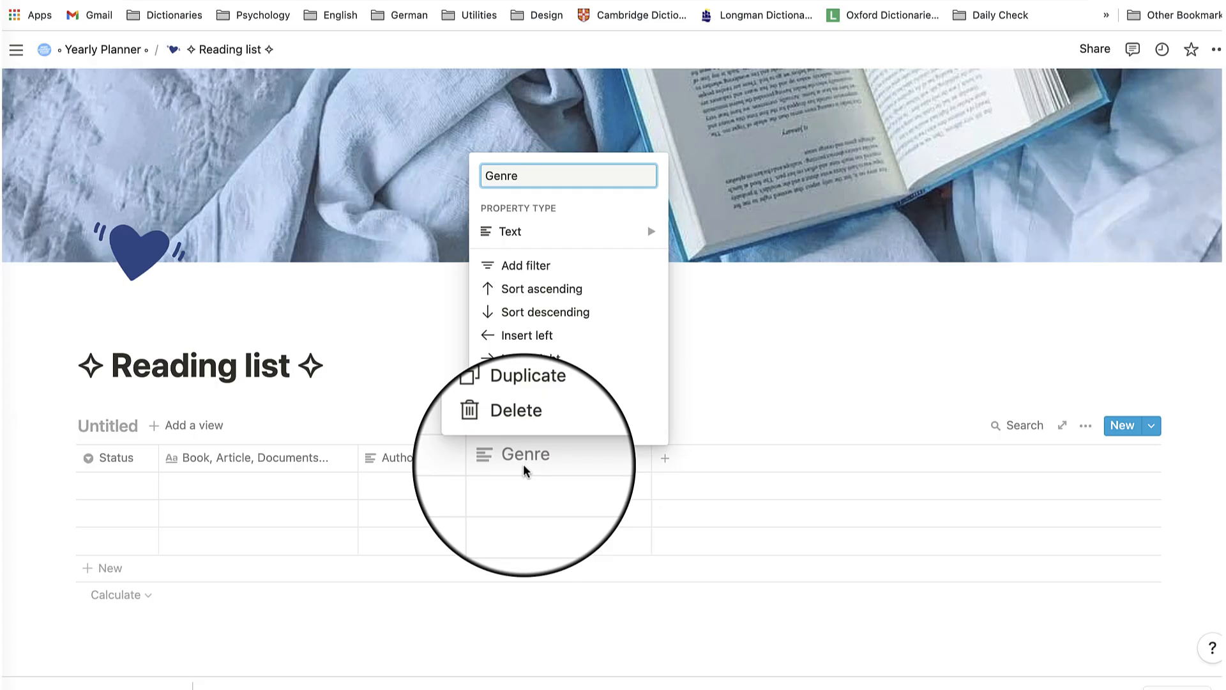
Step: Set the Genre column's property type to Multi-select and open its options for configuration
{"action": "left_click", "coordinate": [638, 231]}
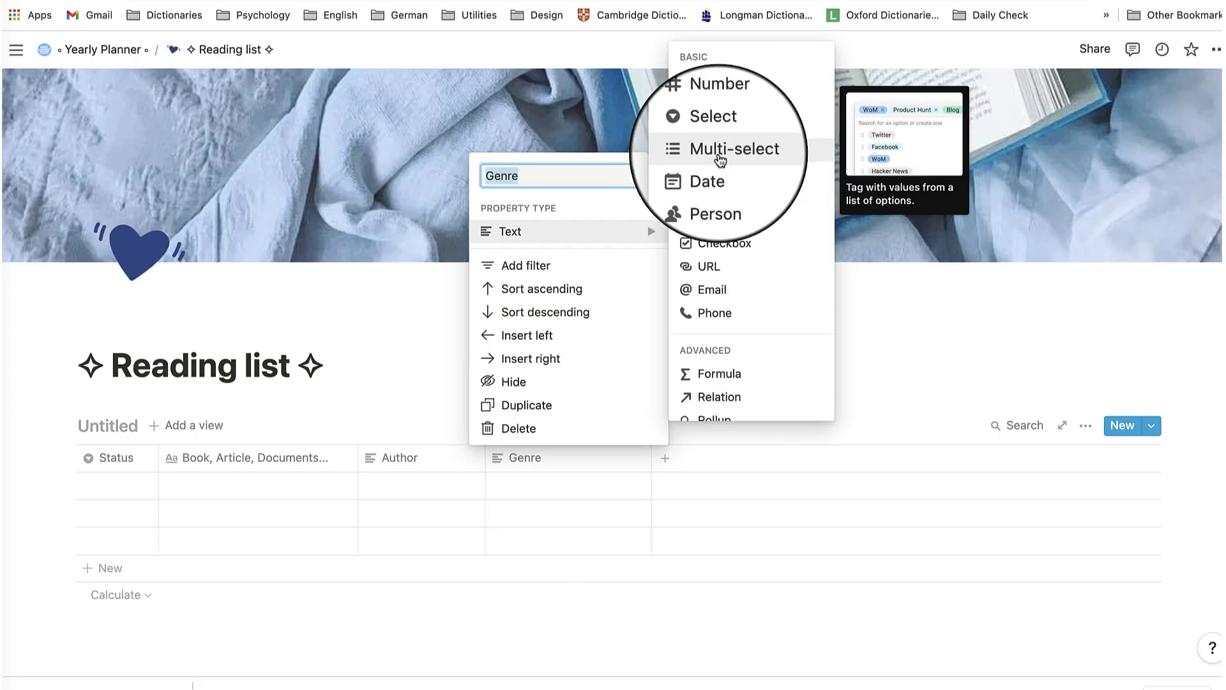
{"action": "left_click", "coordinate": [721, 159]}
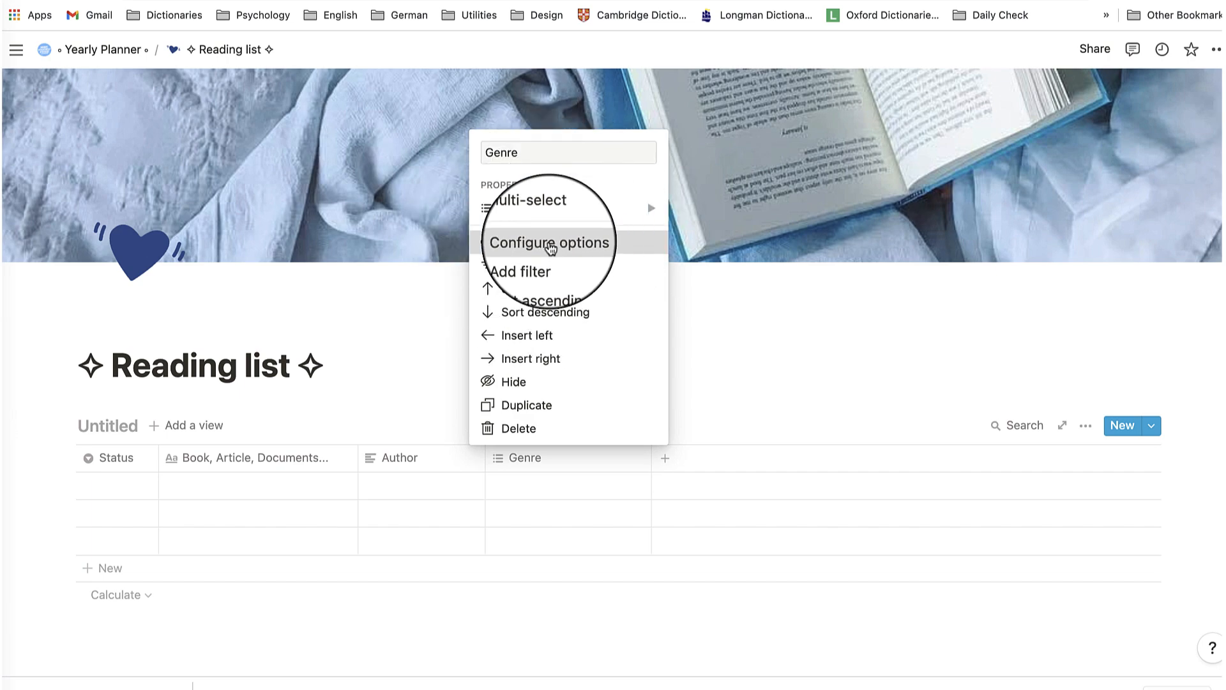
{"action": "left_click", "coordinate": [546, 242]}
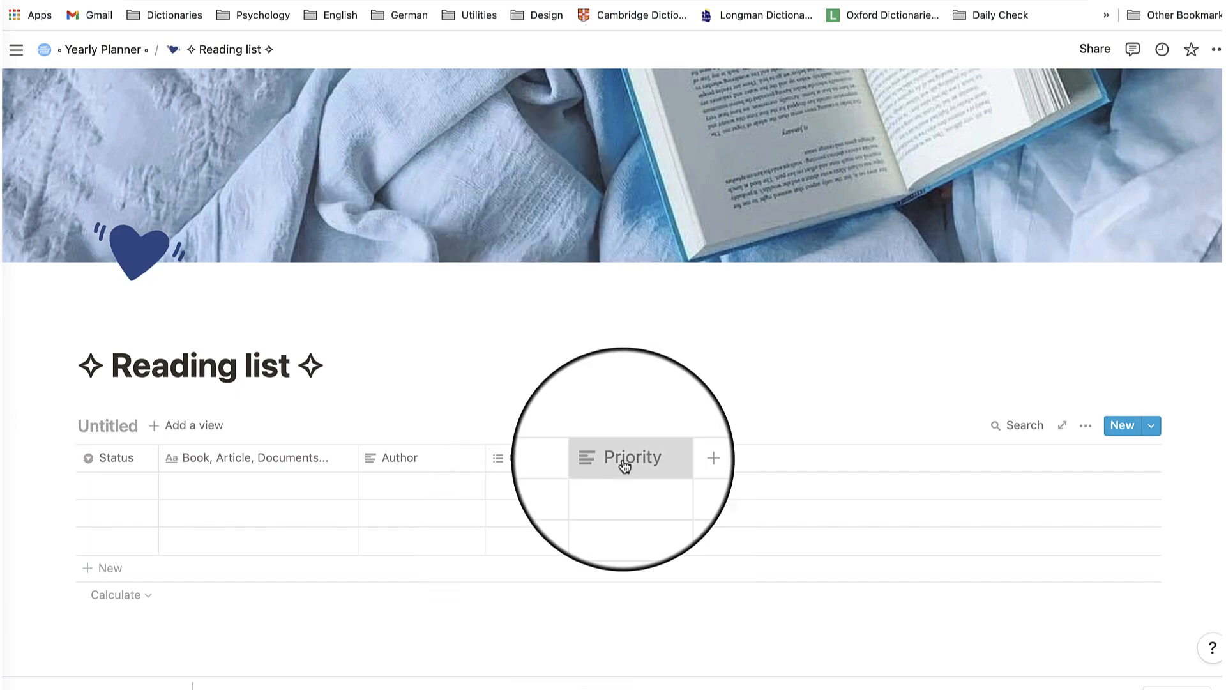
Step: Set the Priority column's property type to Multi-select and the Date column's type to Date
{"action": "left_click", "coordinate": [624, 461]}
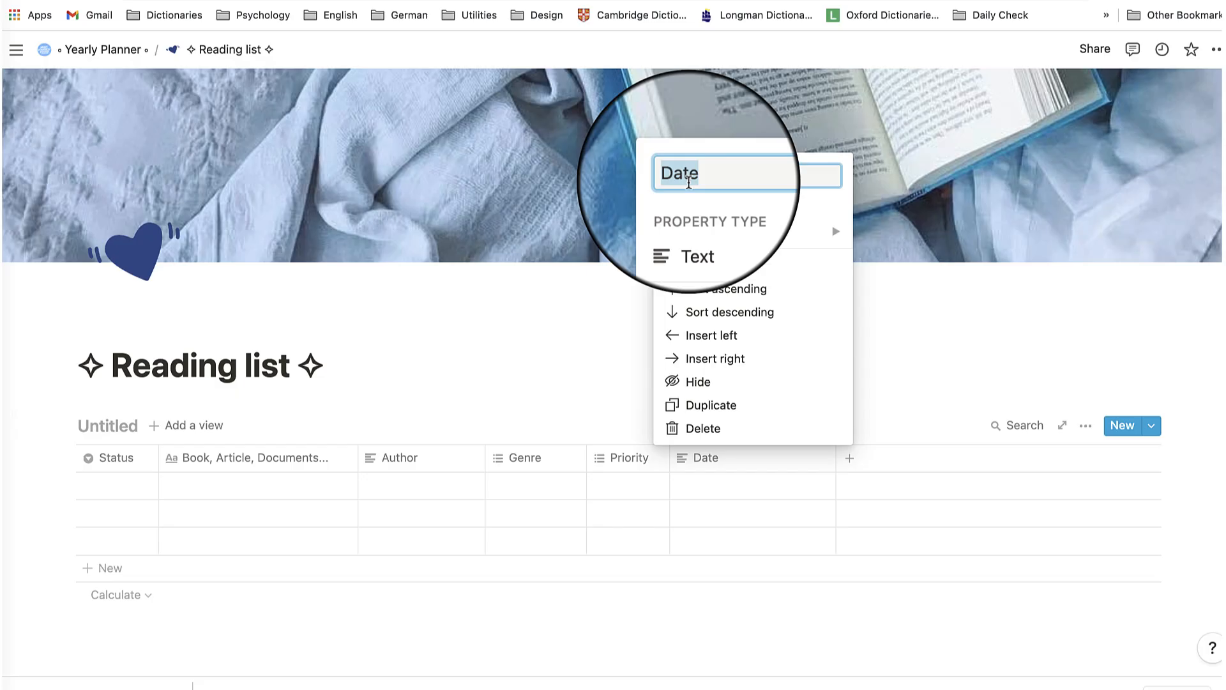
{"action": "left_click", "coordinate": [747, 229]}
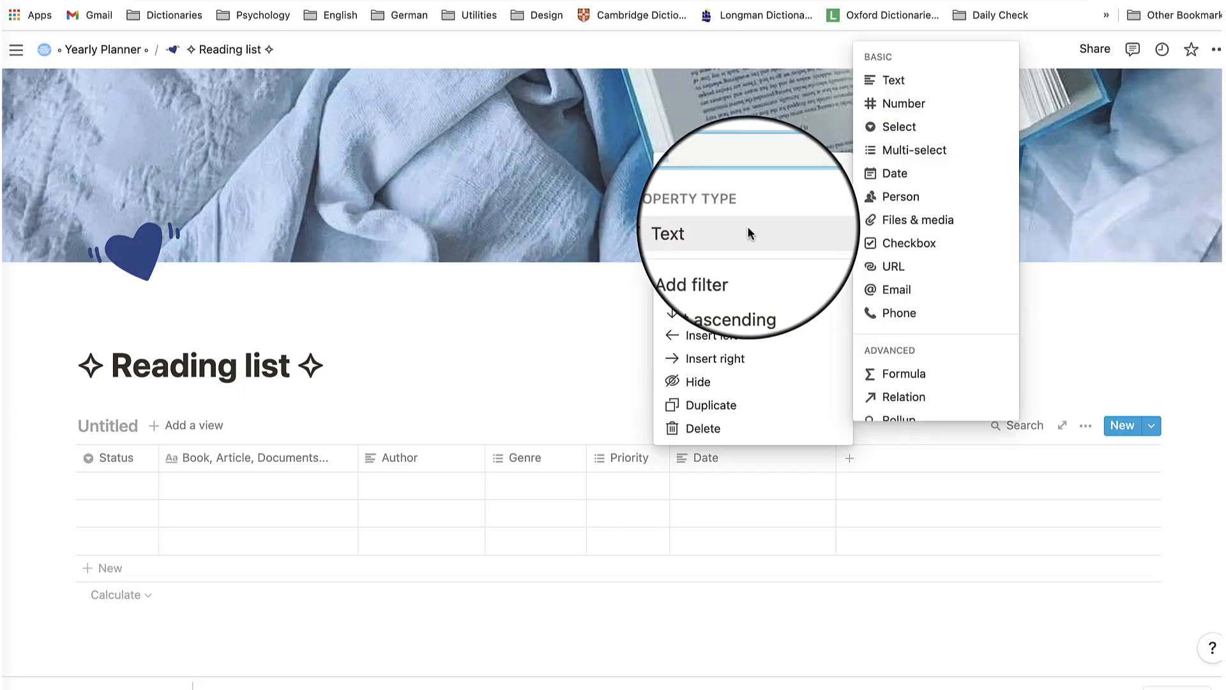
{"action": "left_click", "coordinate": [881, 175]}
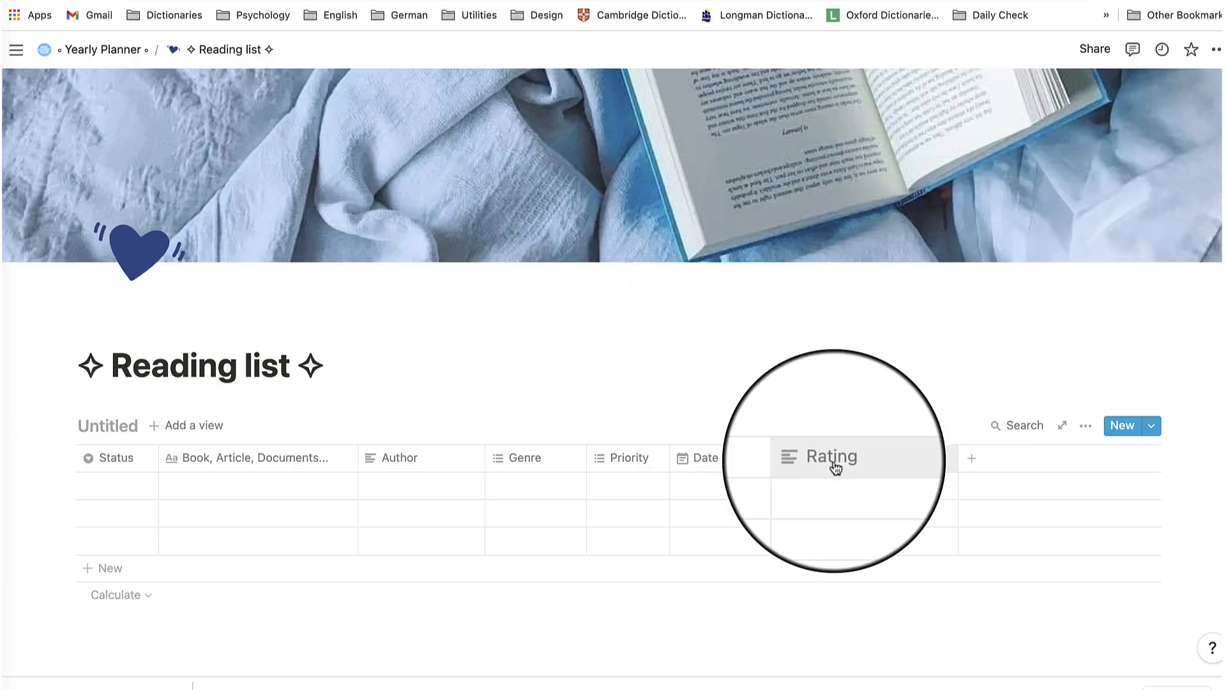
Step: Set the Rating column's property type to Select and open its first cell for choosing an option
{"action": "left_click", "coordinate": [833, 458]}
{"action": "left_click", "coordinate": [824, 231]}
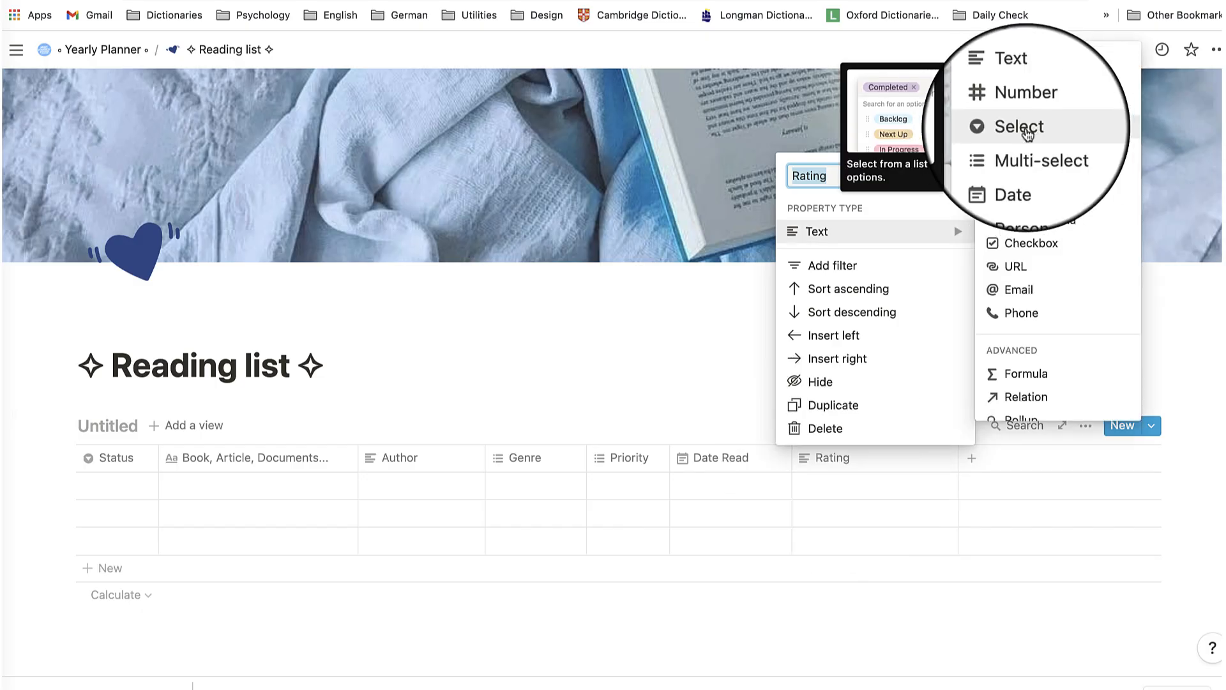
{"action": "left_click", "coordinate": [1026, 155]}
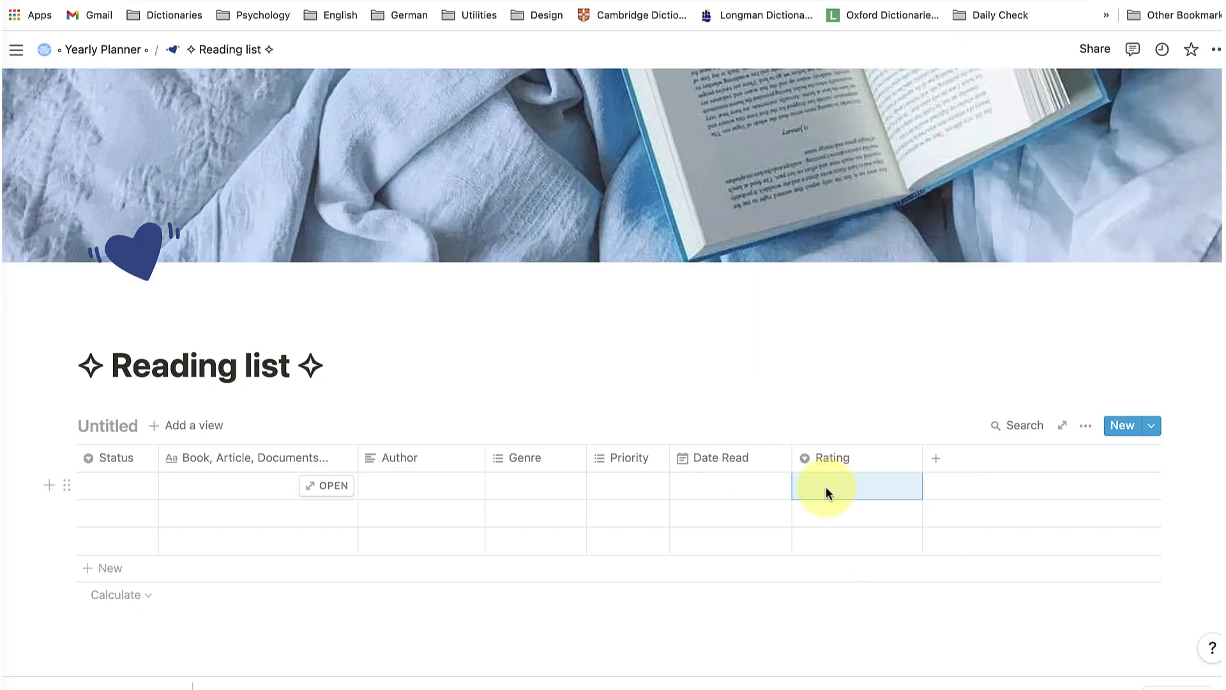
{"action": "left_click", "coordinate": [825, 486]}
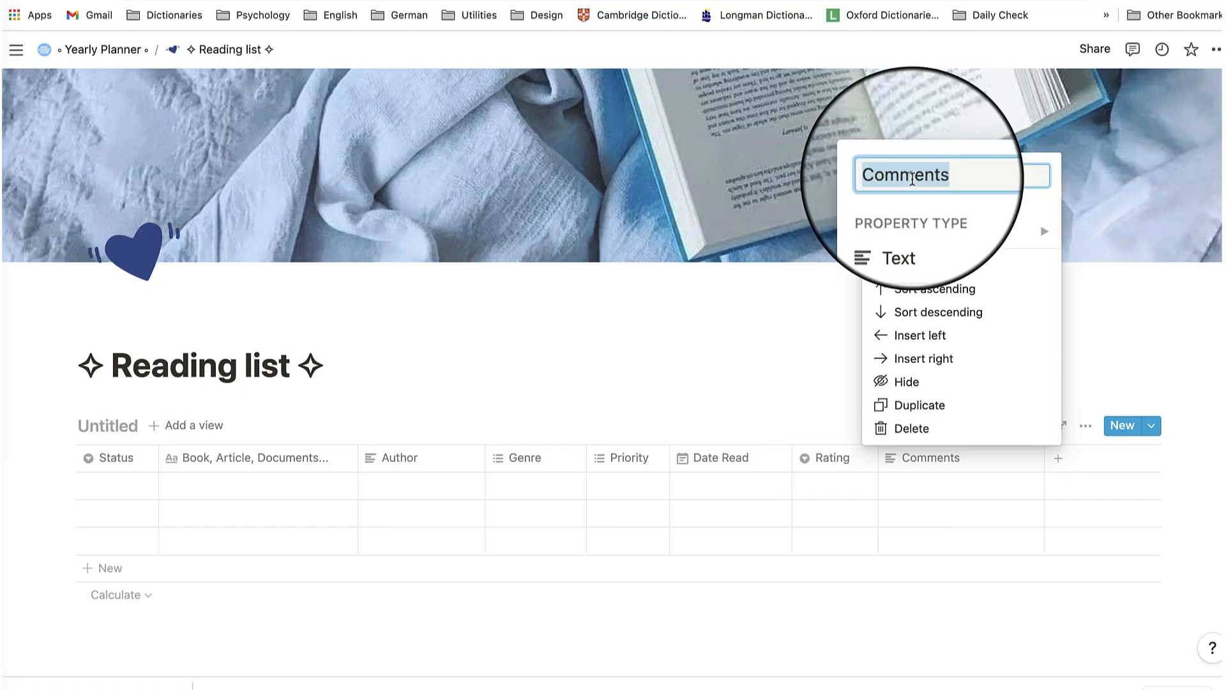
Step: Add a Comments column after Rating, keeping Text as its property type
{"action": "left_click", "coordinate": [915, 235]}
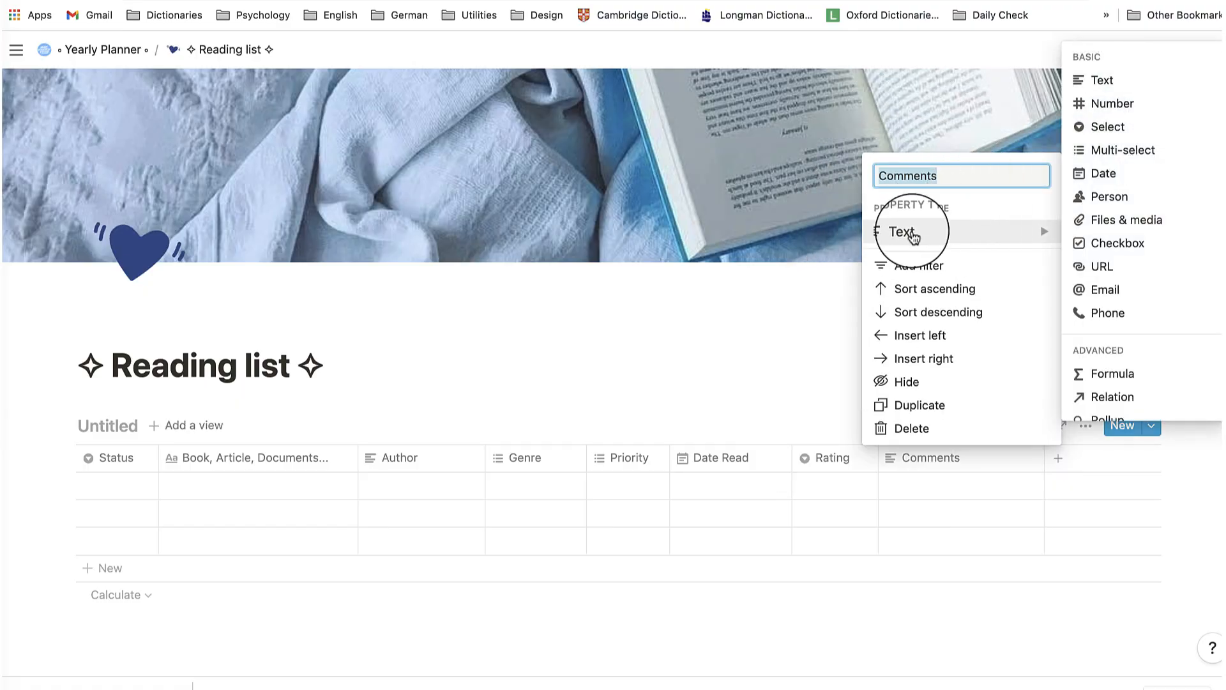
{"action": "left_click", "coordinate": [942, 465]}
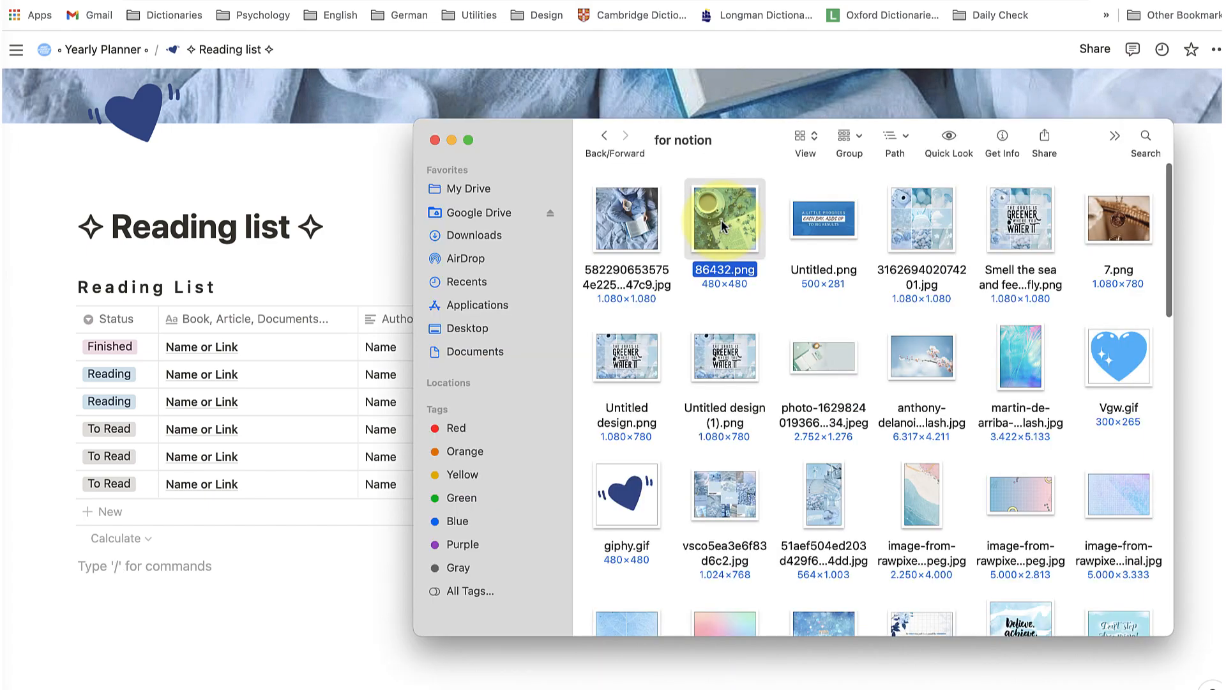
Step: Insert the image 86432.png from the "for notion" folder below the Reading List table and shrink it
{"action": "left_click_drag", "start_coordinate": [719, 220], "coordinate": [118, 568]}
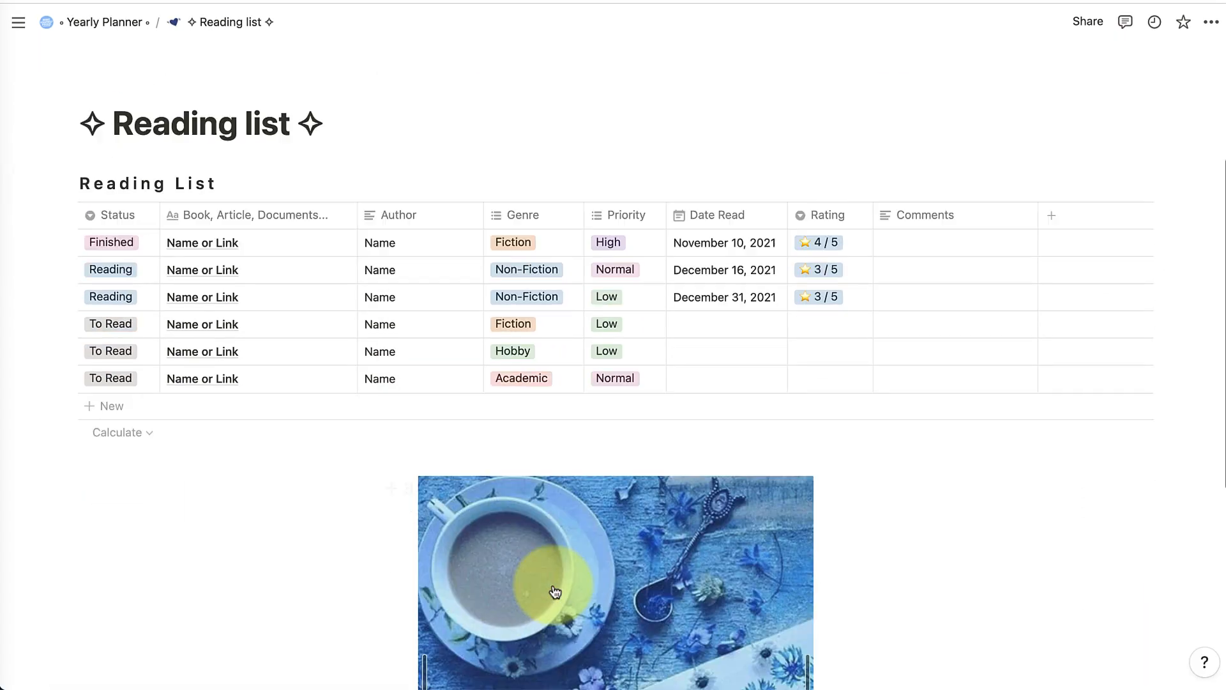
{"action": "scroll", "coordinate": [870, 643], "scroll_direction": "down", "scroll_amount": 3}
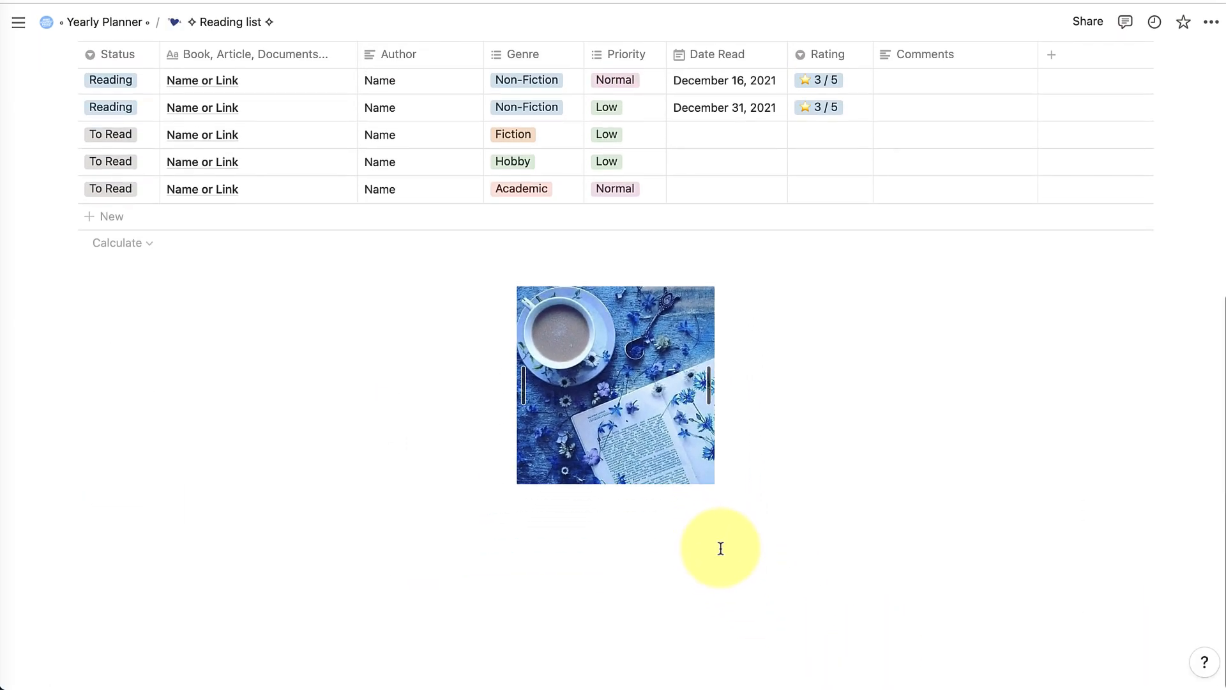
Step: Add a Heading 2 block reading "Reading Notes" below the coffee cup image
{"action": "left_click", "coordinate": [87, 540]}
{"action": "type", "text": "/h2"}
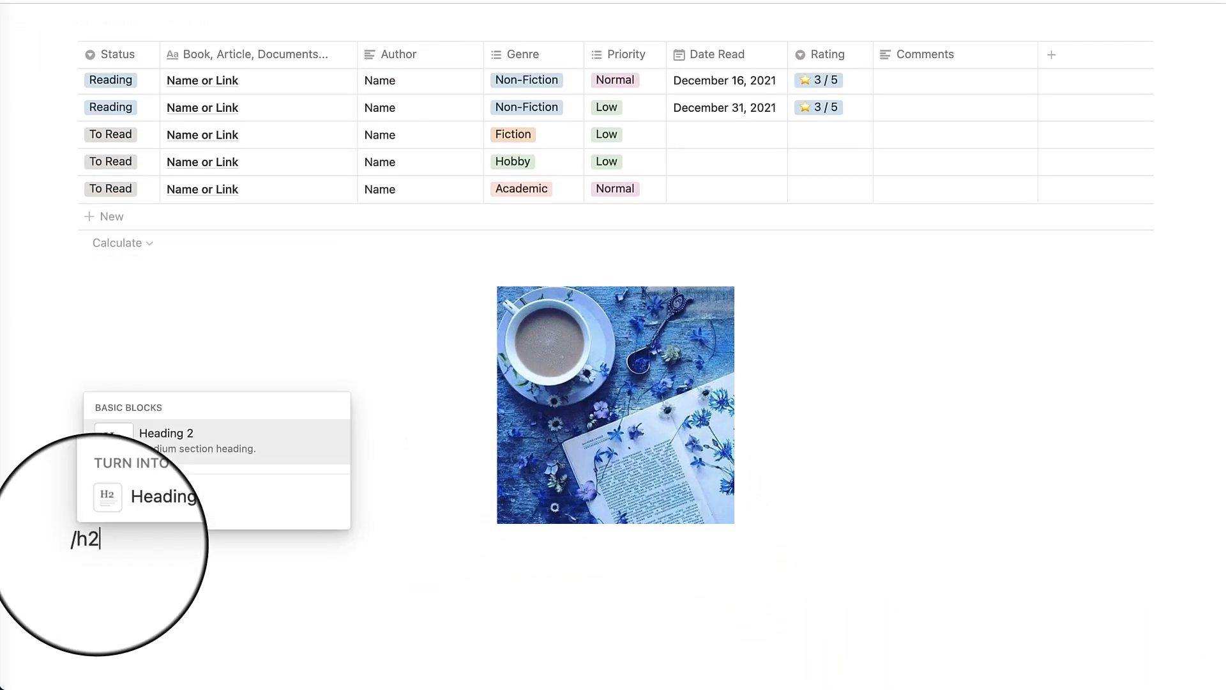
{"action": "left_click", "coordinate": [150, 440]}
{"action": "type", "text": "Reading Notes"}
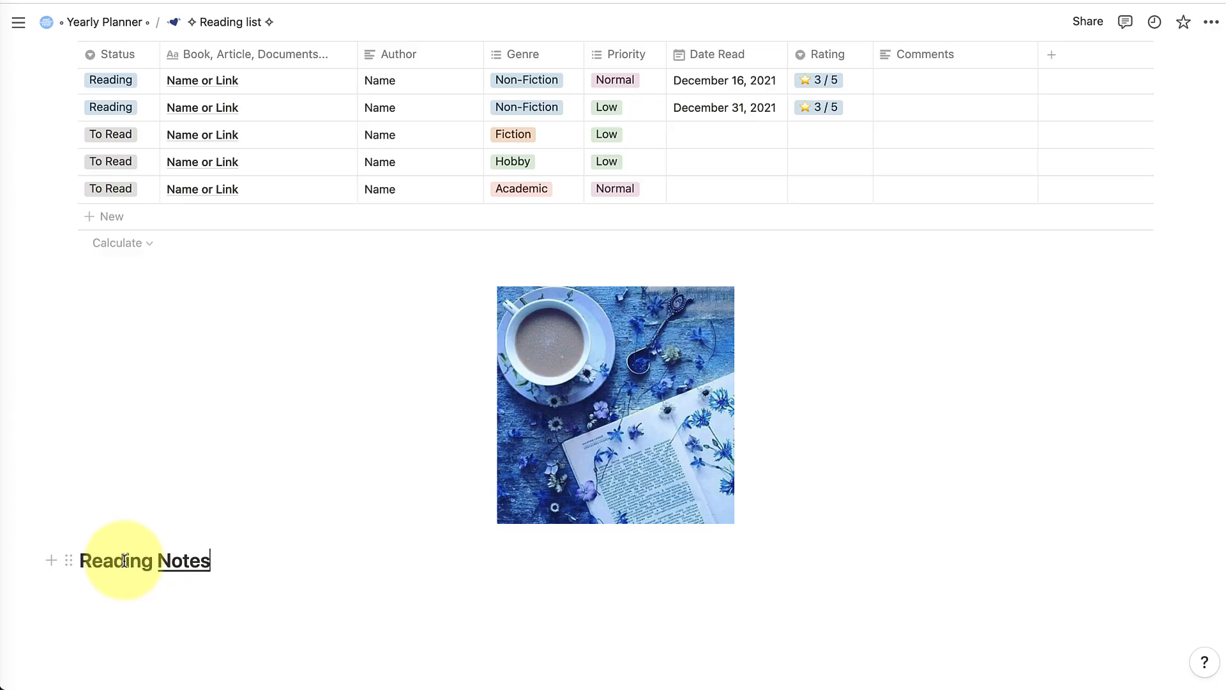
Step: Move the Reading Notes heading into a column beside the image and narrow the image's column to fit the picture
{"action": "left_click_drag", "start_coordinate": [68, 560], "coordinate": [774, 461]}
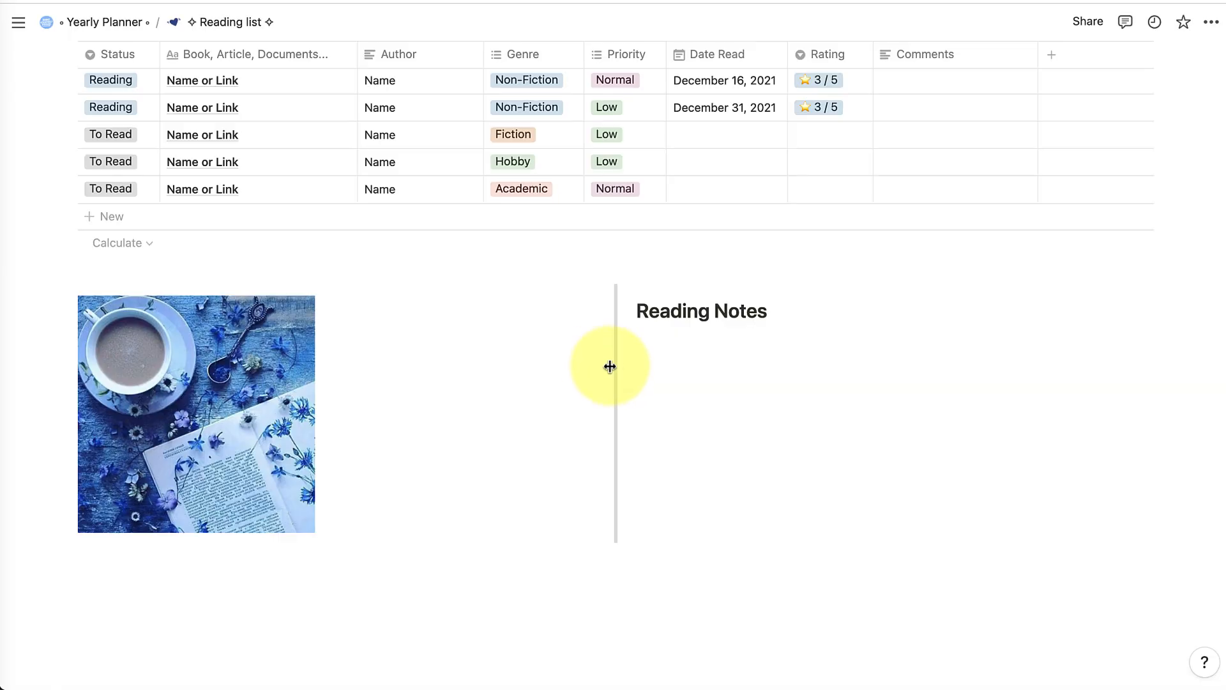
{"action": "left_click_drag", "start_coordinate": [610, 366], "coordinate": [380, 404]}
Step: Add a toggle list item named "Book 1" under the Reading Notes heading
{"action": "left_click", "coordinate": [393, 340]}
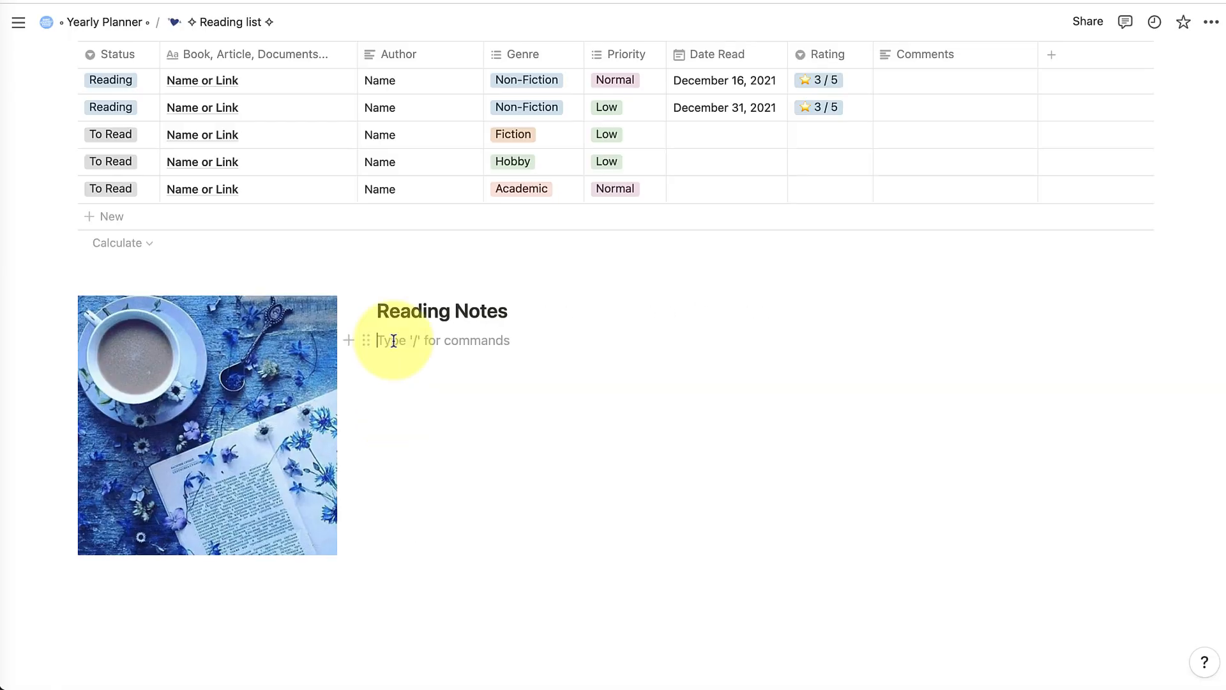
{"action": "type", "text": "/"}
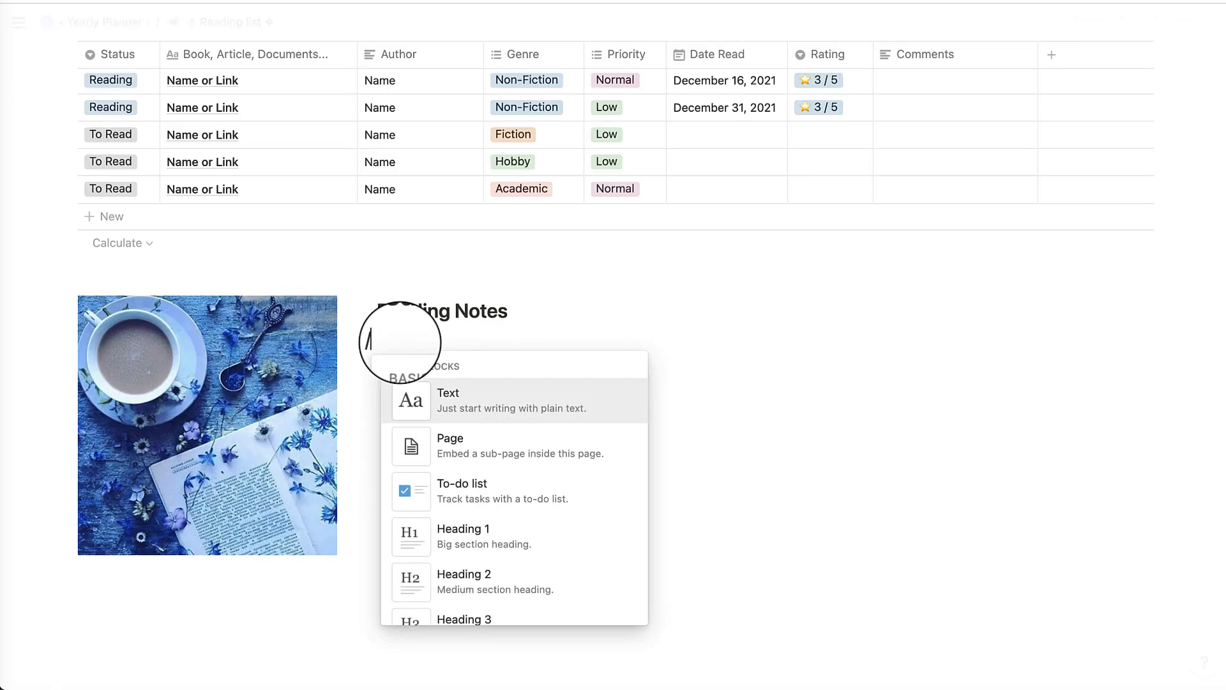
{"action": "scroll", "coordinate": [495, 514], "scroll_direction": "down", "scroll_amount": 5}
{"action": "left_click", "coordinate": [495, 514]}
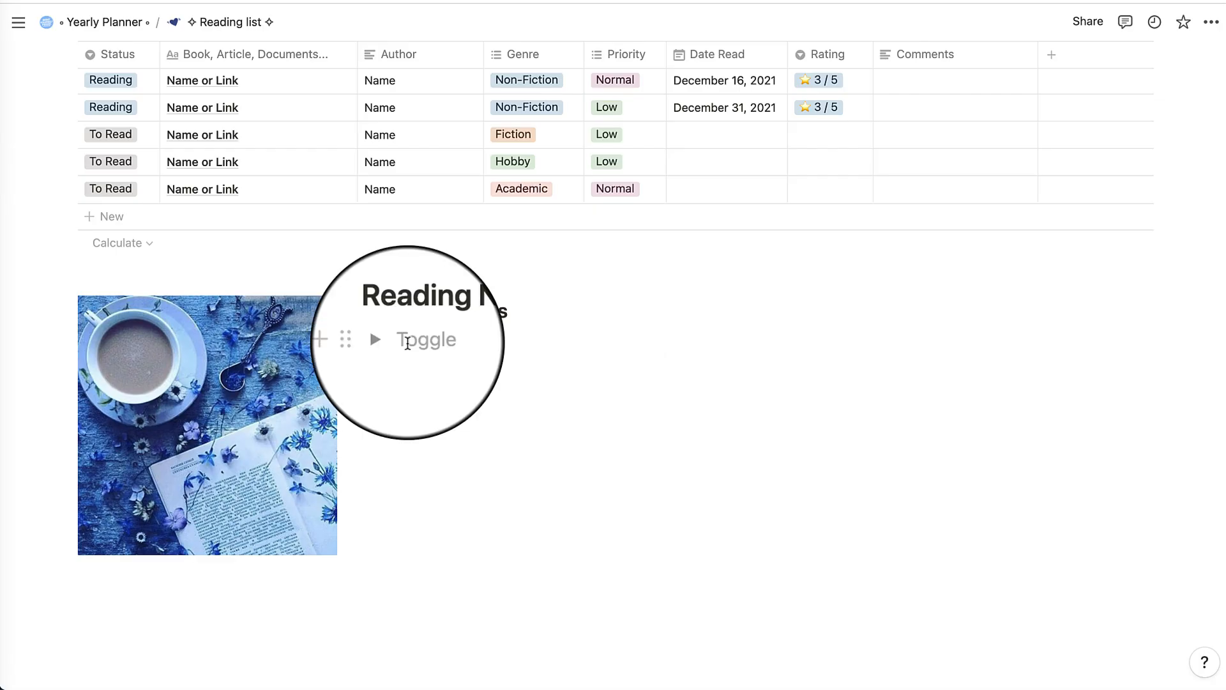
{"action": "type", "text": "Book 1"}
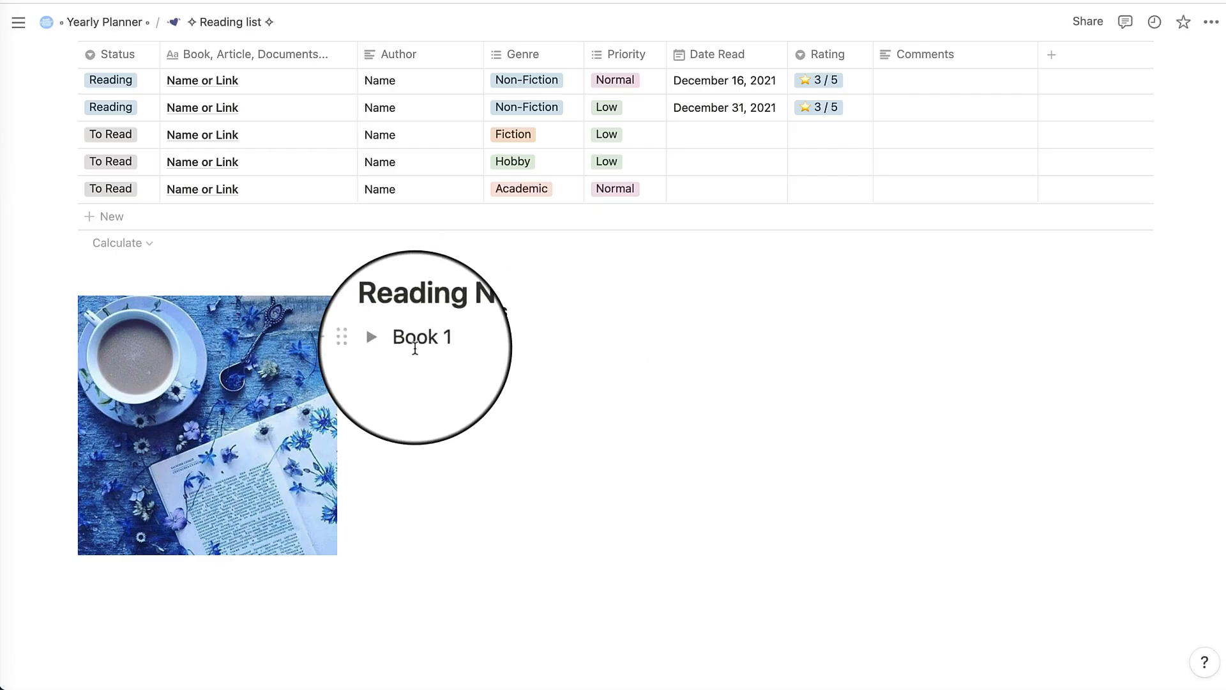
Step: Add bulleted quotes with page references inside the Book 1 toggle, followed by a Book 2 toggle with two quotes and a Book 3 toggle
{"action": "left_click", "coordinate": [386, 343]}
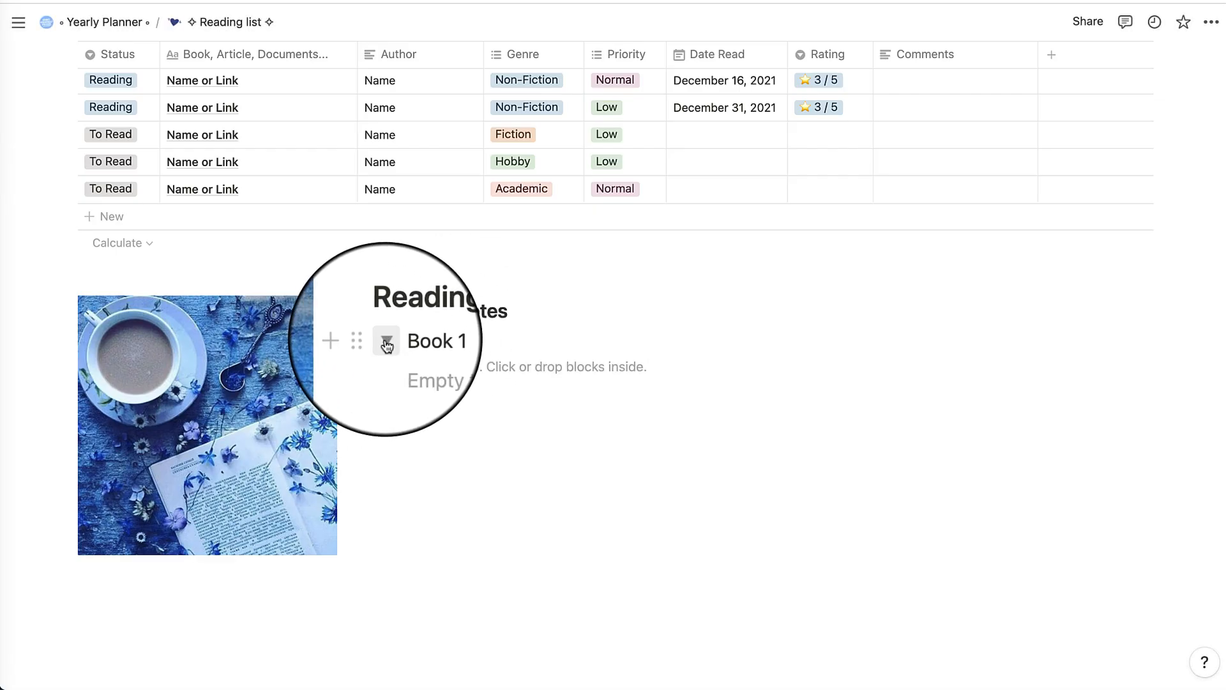
{"action": "left_click", "coordinate": [413, 377]}
{"action": "type", "text": "/"}
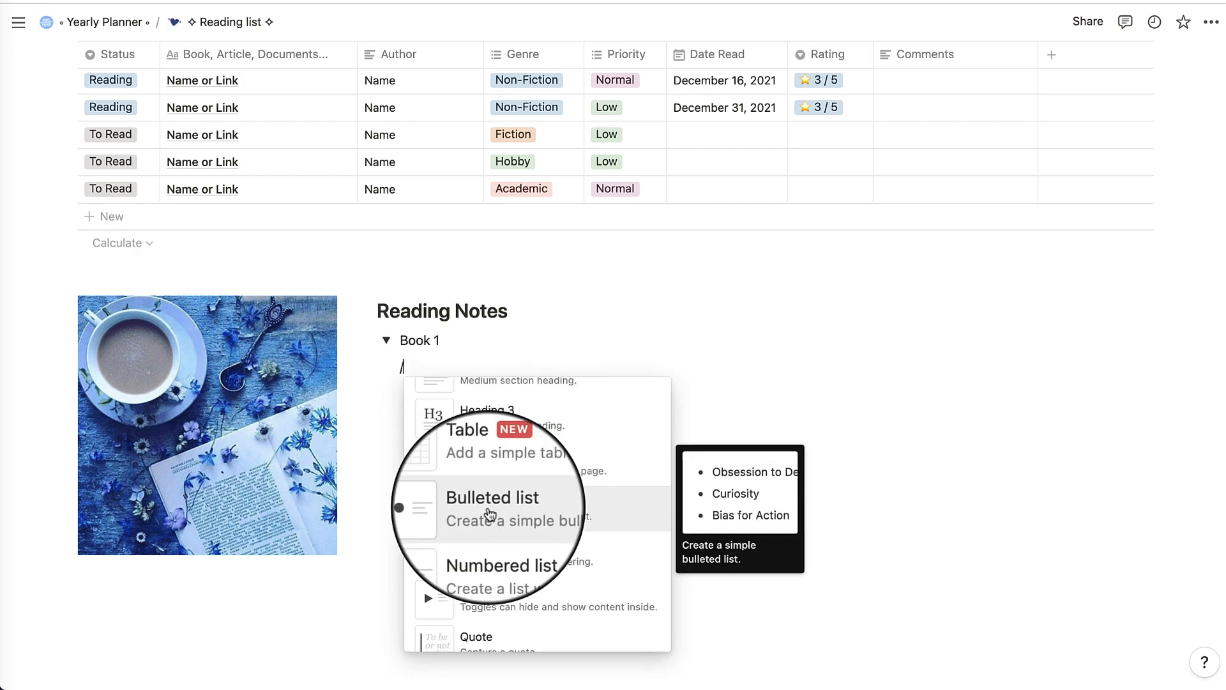
{"action": "left_click", "coordinate": [491, 514]}
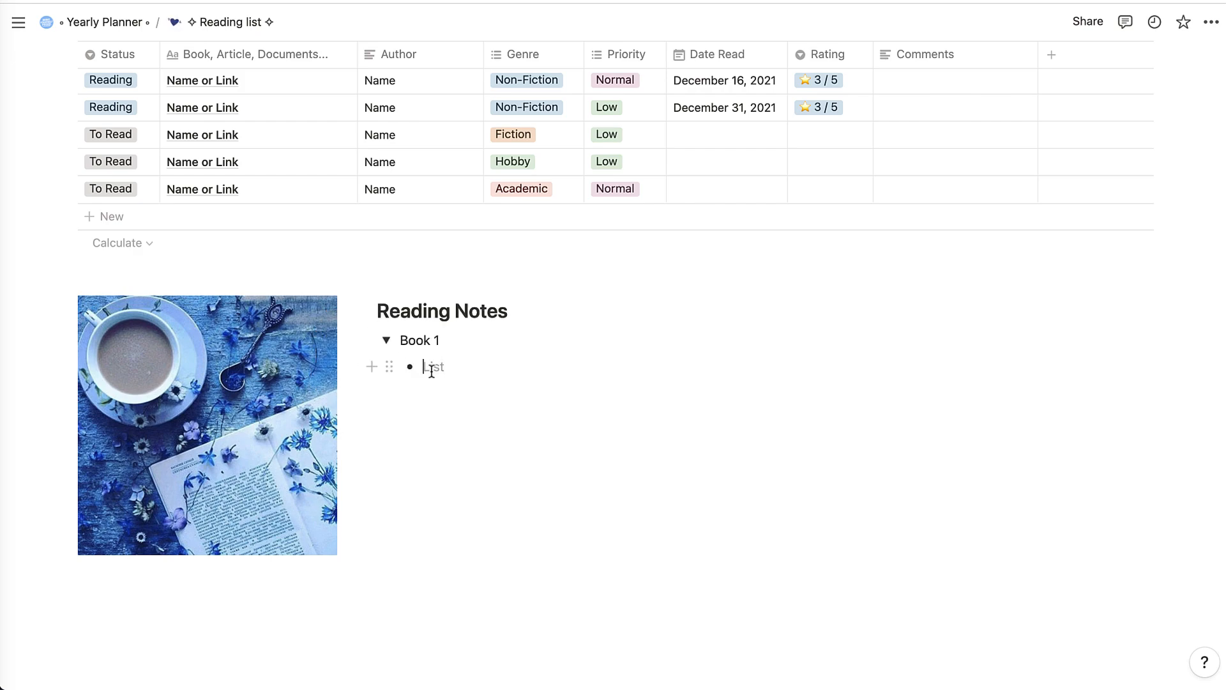
{"action": "type", "text": "Quote 1 (page ..."}
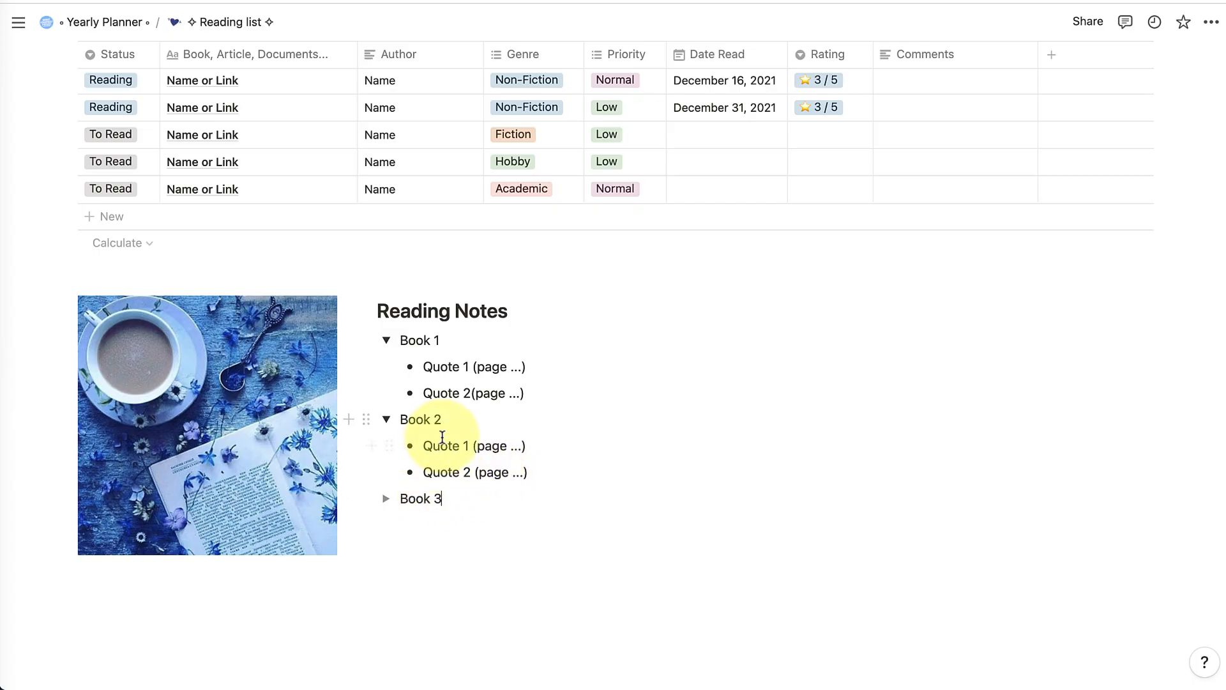
Step: On the Yearly Planner page, add Heading 2 blocks "Countdown" and "Weather" below the Goal table and place Weather in a column beside Countdown
{"action": "scroll", "coordinate": [397, 274], "scroll_direction": "down", "scroll_amount": 1}
{"action": "scroll", "coordinate": [255, 123], "scroll_direction": "up", "scroll_amount": 10}
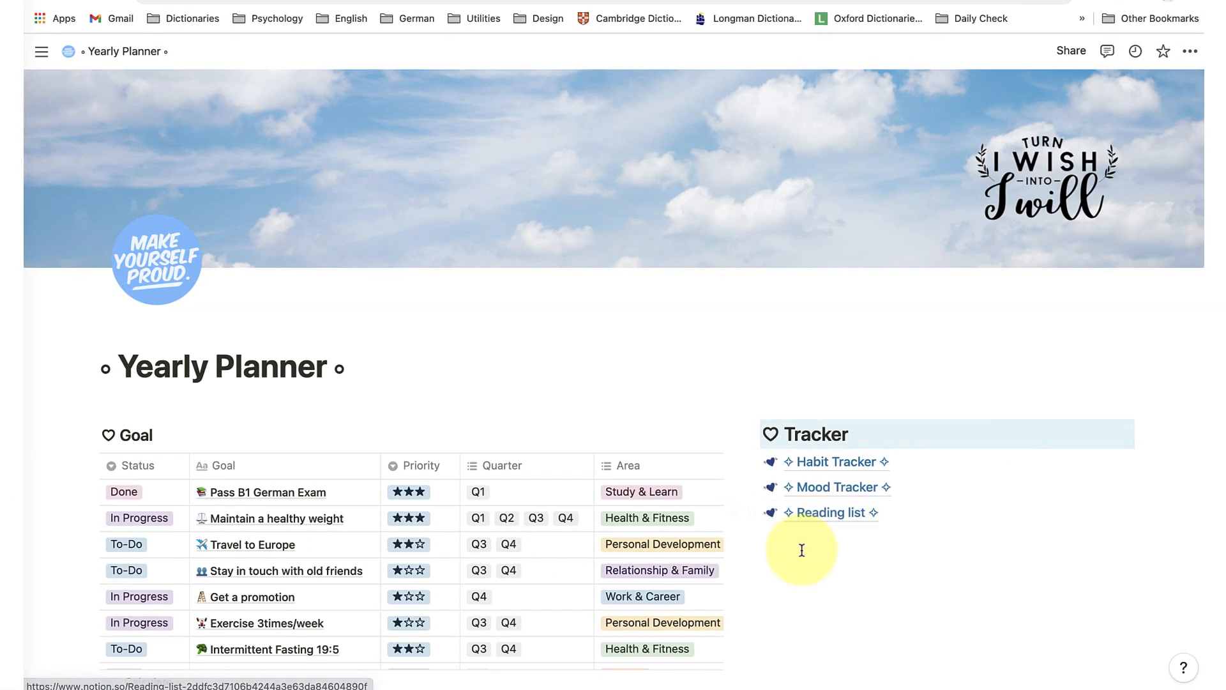
{"action": "scroll", "coordinate": [801, 547], "scroll_direction": "down", "scroll_amount": 2}
{"action": "scroll", "coordinate": [854, 399], "scroll_direction": "up", "scroll_amount": 1}
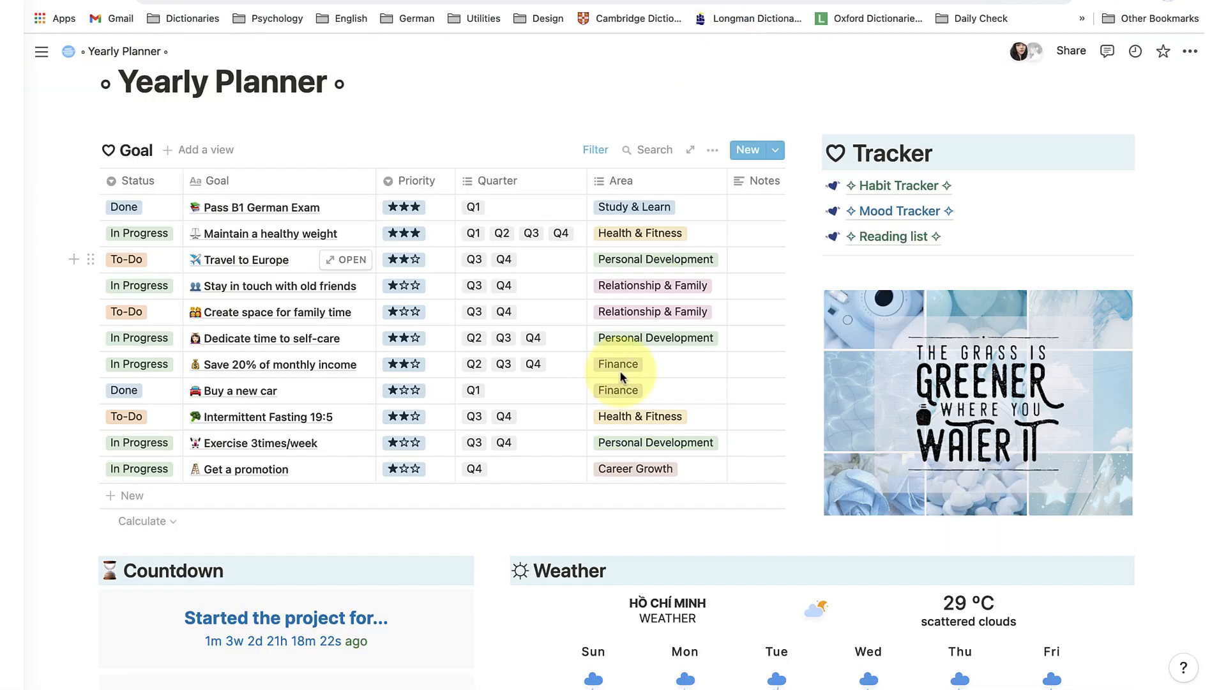
{"action": "scroll", "coordinate": [609, 386], "scroll_direction": "down", "scroll_amount": 5}
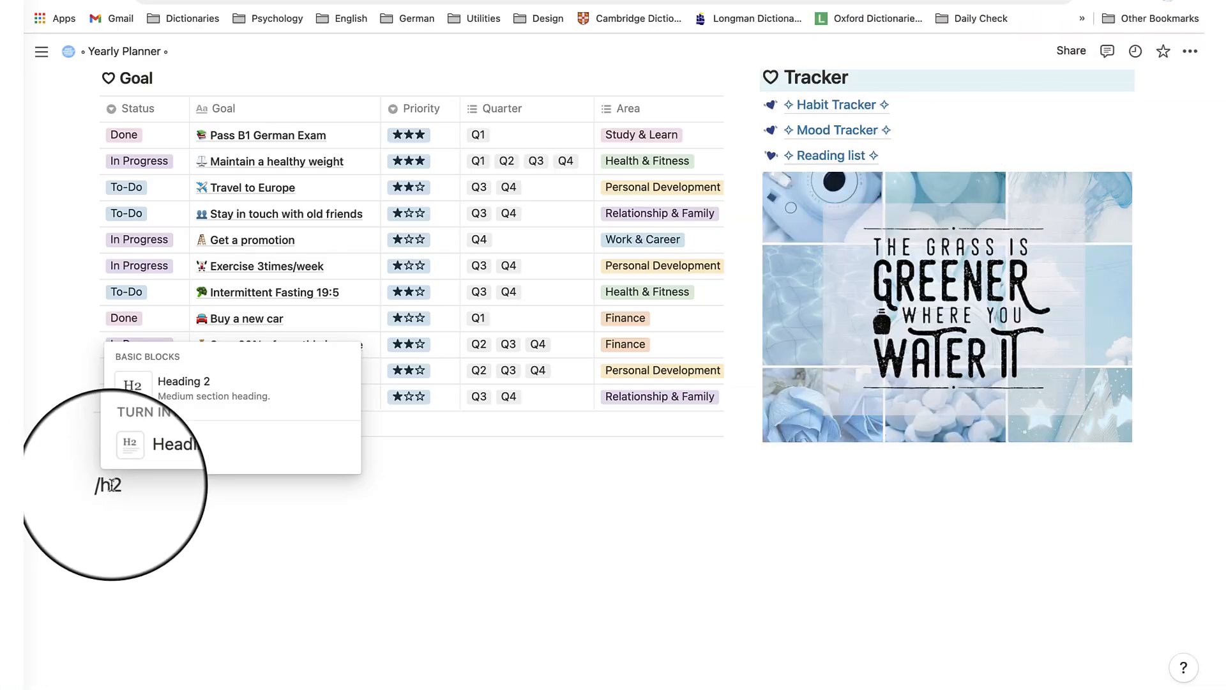
{"action": "left_click", "coordinate": [156, 409]}
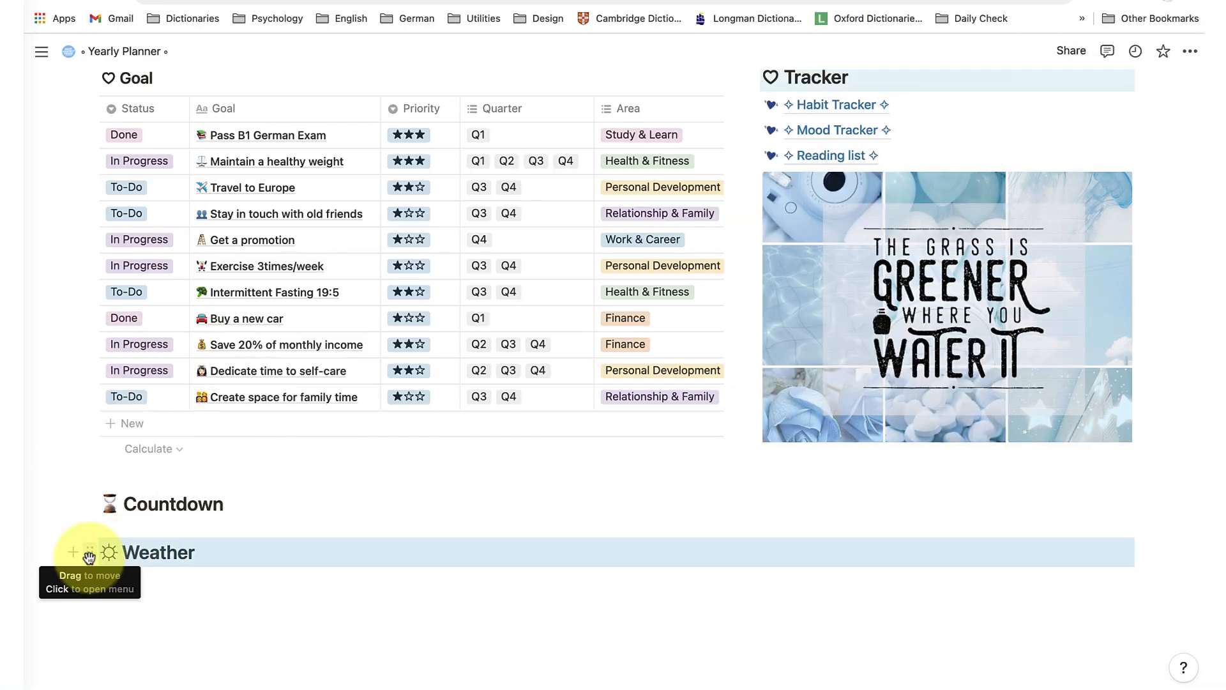
{"action": "left_click_drag", "start_coordinate": [87, 554], "coordinate": [1144, 502]}
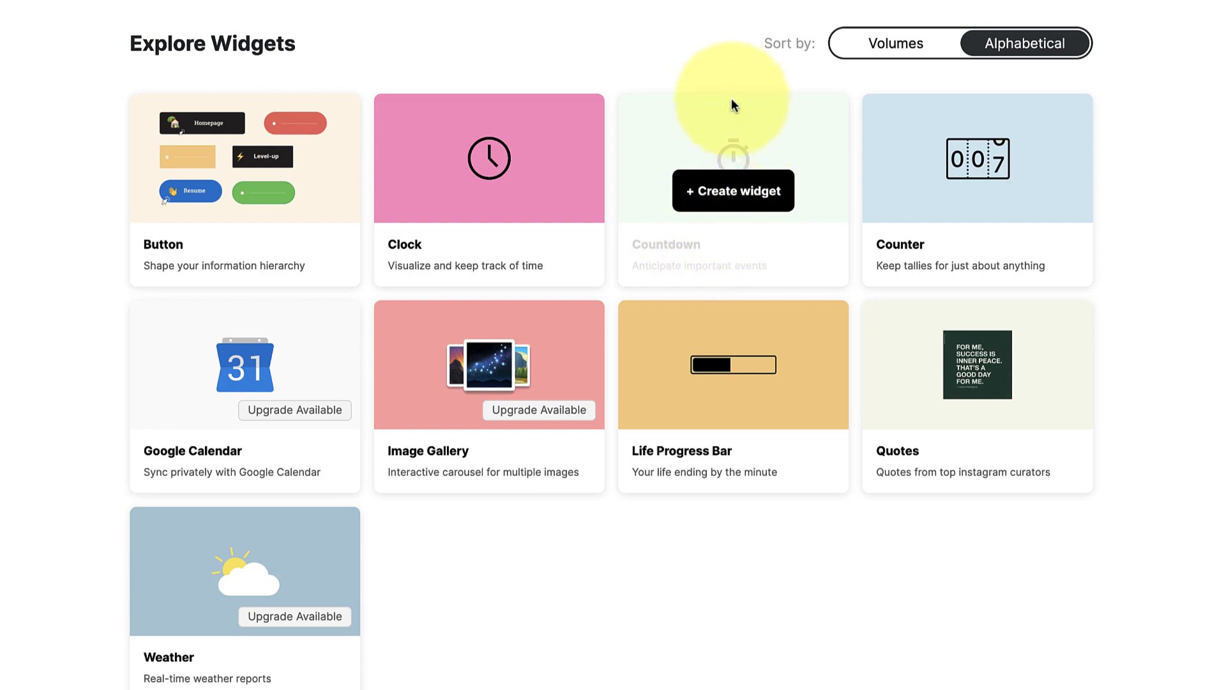
Step: Switch to Indify and create a Countdown widget titled "Next Birthday" with the birthday as its date
{"action": "mouse_move", "coordinate": [707, 153]}
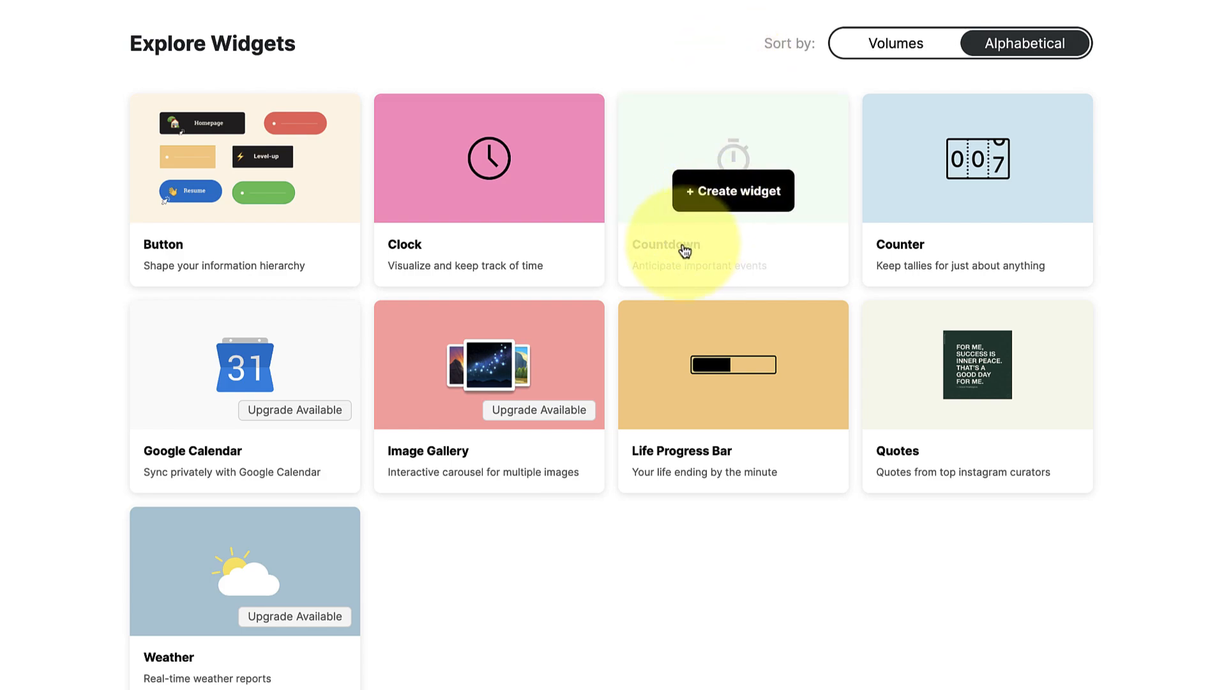
{"action": "left_click", "coordinate": [726, 193]}
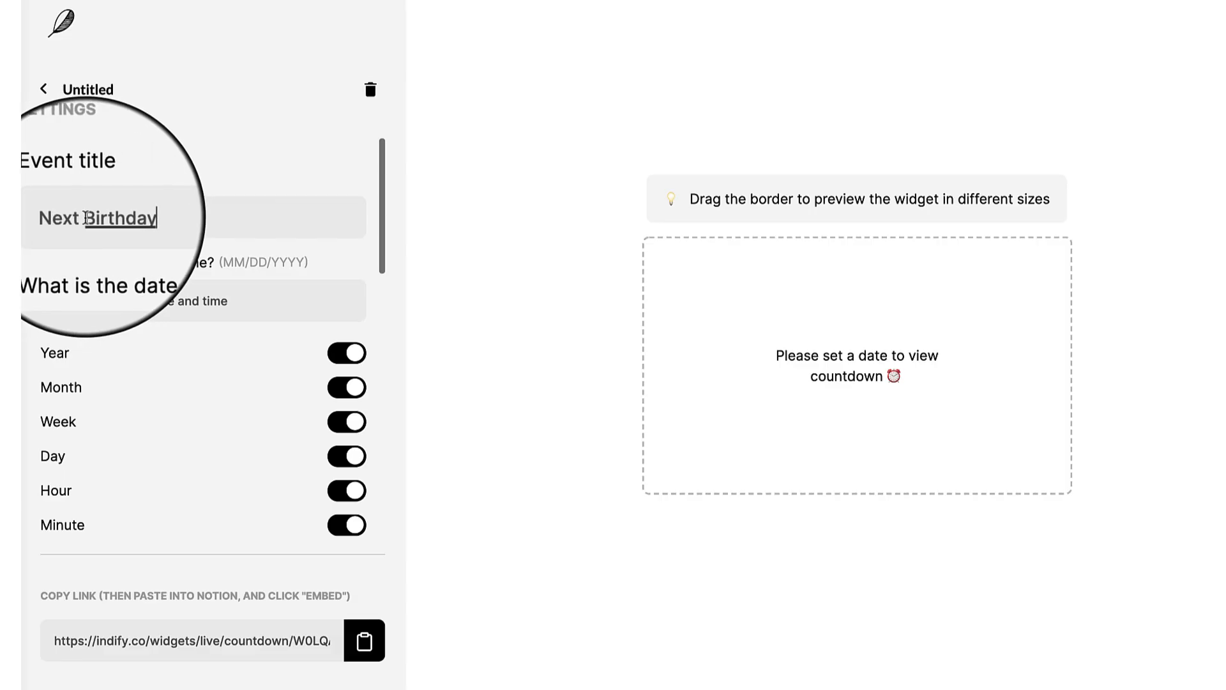
{"action": "left_click", "coordinate": [127, 301]}
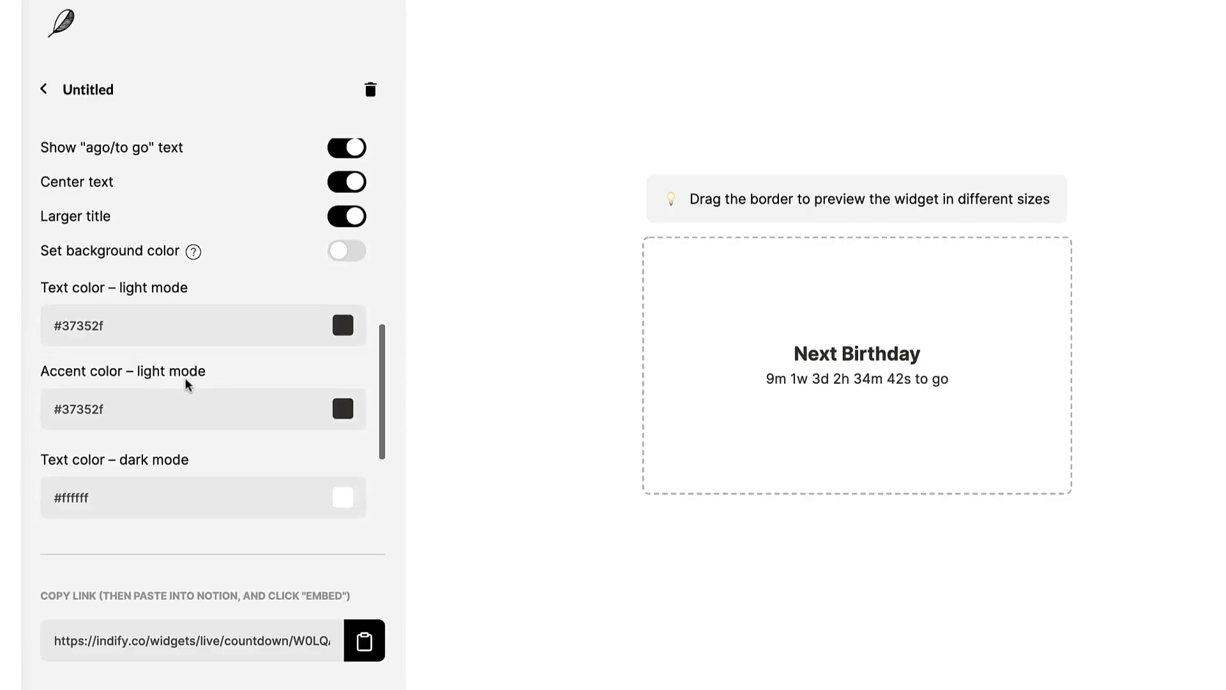
Step: Set the countdown widget's light mode text color to #0b6e99 and its light mode accent color to #0f7b6c
{"action": "scroll", "coordinate": [186, 383], "scroll_direction": "down", "scroll_amount": 4}
{"action": "left_click", "coordinate": [350, 219]}
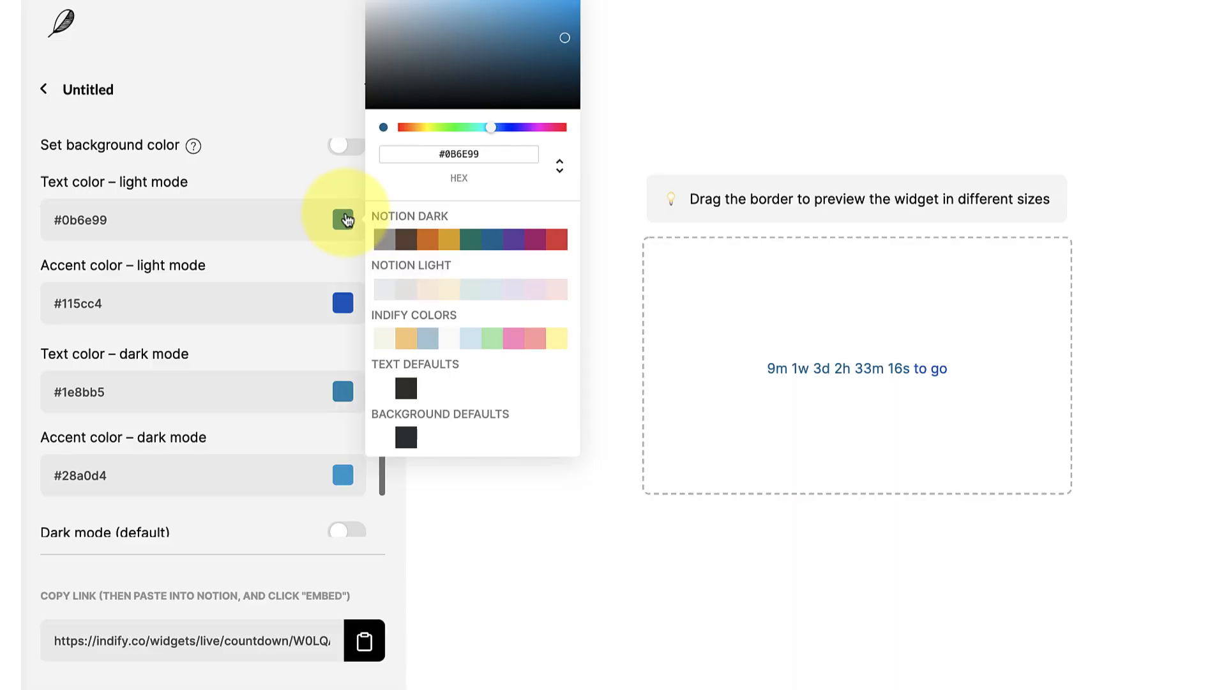
{"action": "left_click", "coordinate": [323, 268]}
{"action": "left_click", "coordinate": [343, 301]}
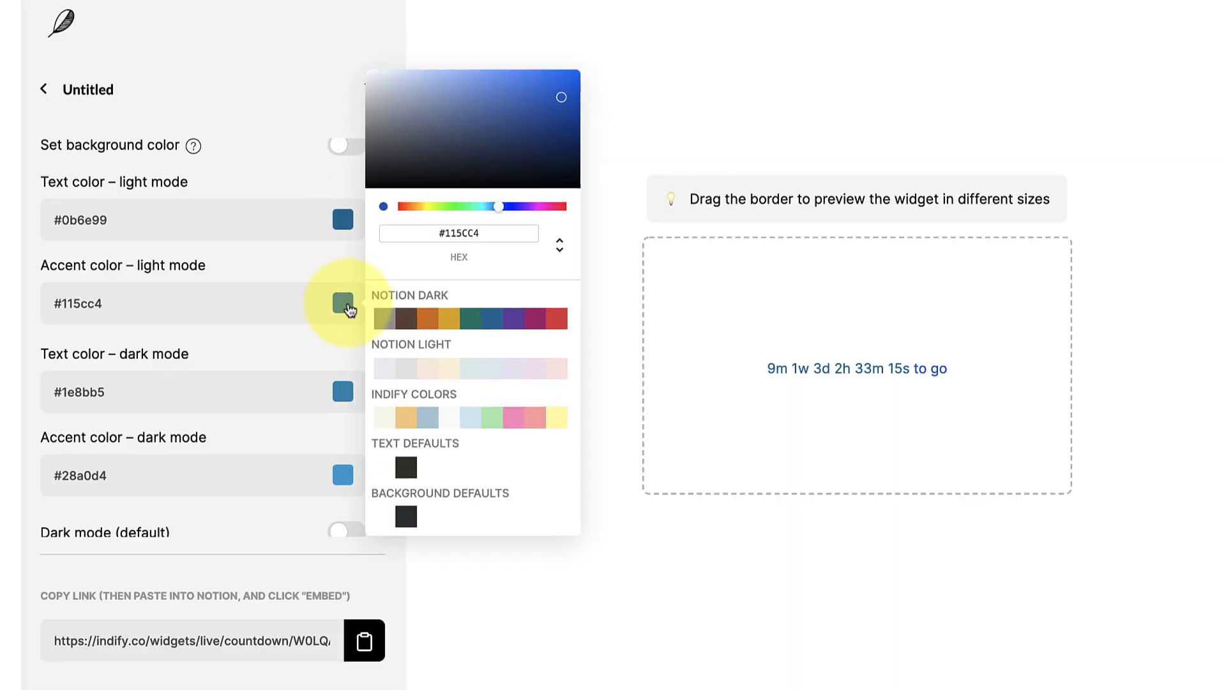
{"action": "left_click", "coordinate": [475, 321]}
Step: Set the countdown widget's dark mode text color to #1e8bb5 and its dark mode accent color to #28a0d4
{"action": "scroll", "coordinate": [339, 191], "scroll_direction": "down", "scroll_amount": 2}
{"action": "left_click", "coordinate": [342, 272]}
{"action": "left_click", "coordinate": [343, 271]}
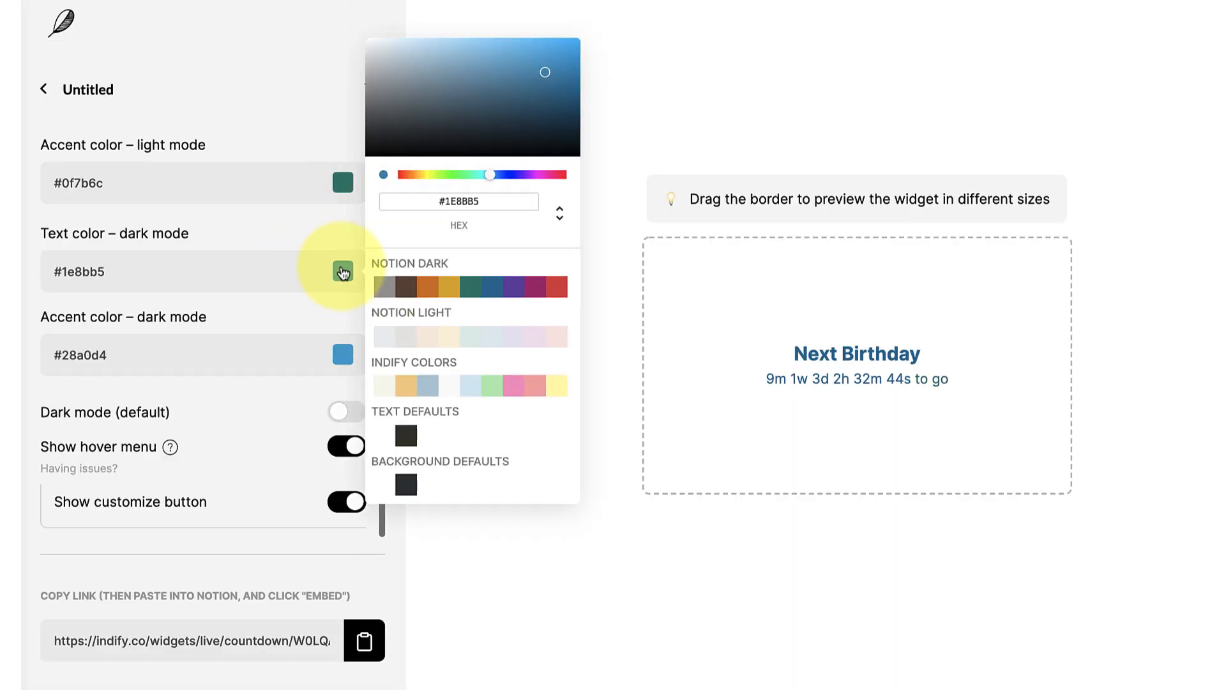
{"action": "left_click", "coordinate": [343, 355]}
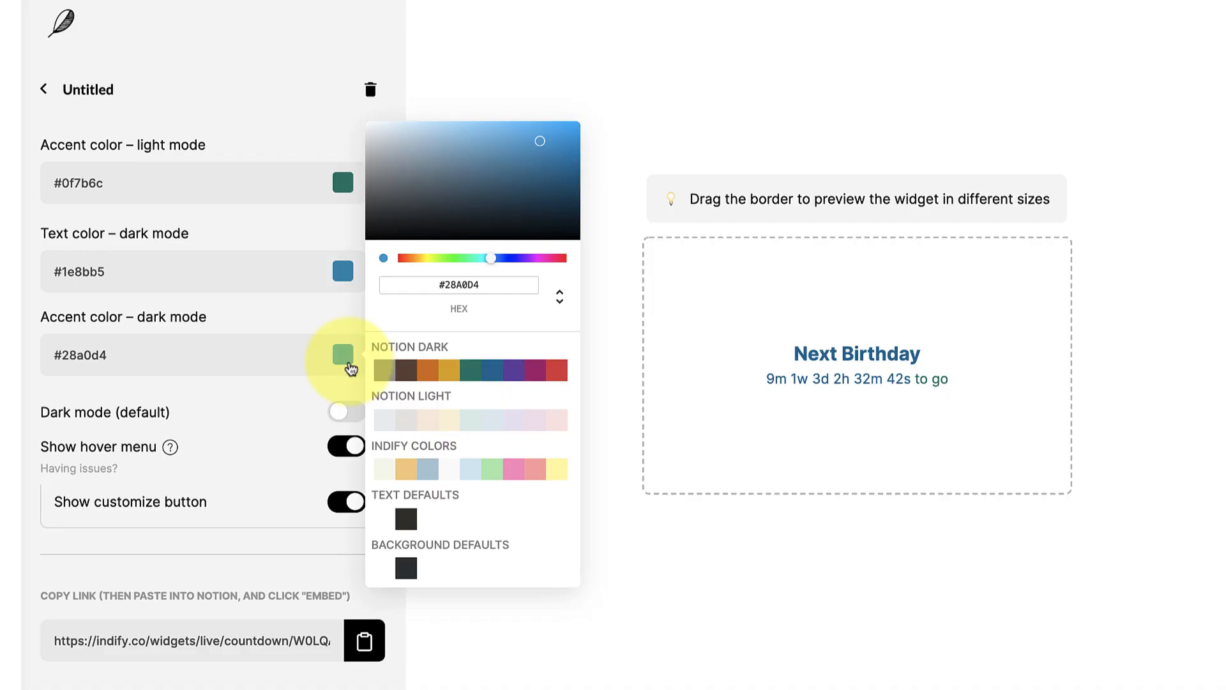
Step: Retitle the countdown "The project started for..." with the date September 2 2021, 12:00 AM, and copy its widget link
{"action": "scroll", "coordinate": [351, 368], "scroll_direction": "up", "scroll_amount": 10}
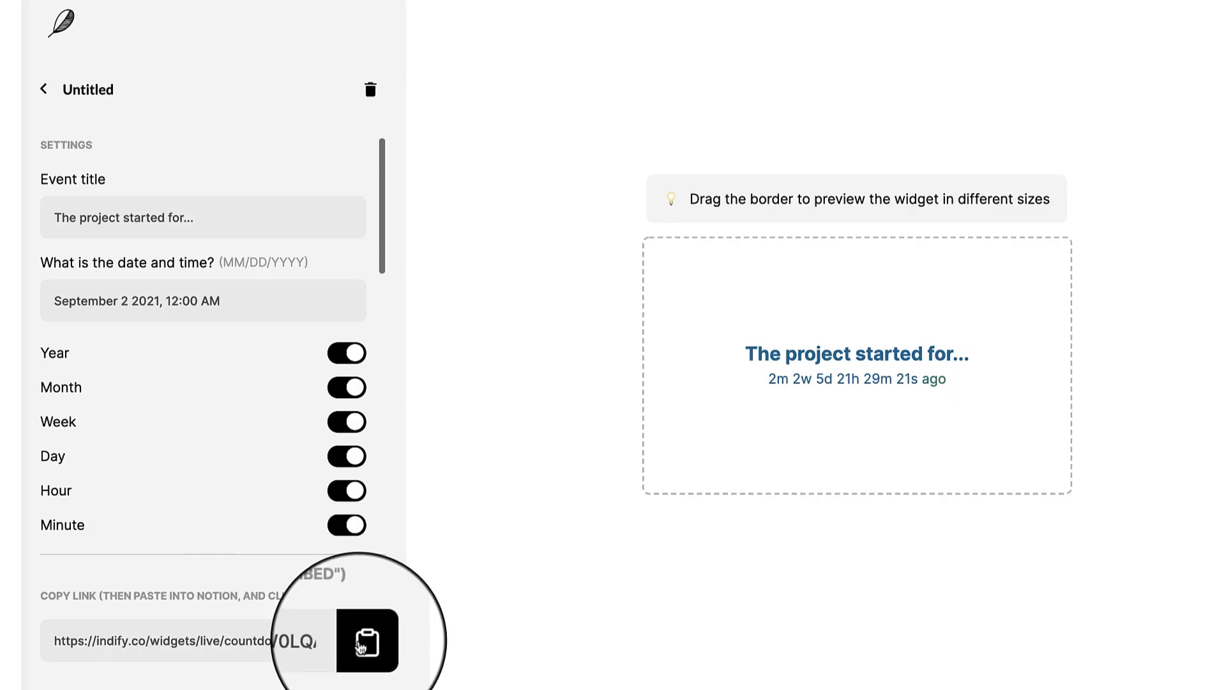
{"action": "left_click", "coordinate": [360, 645]}
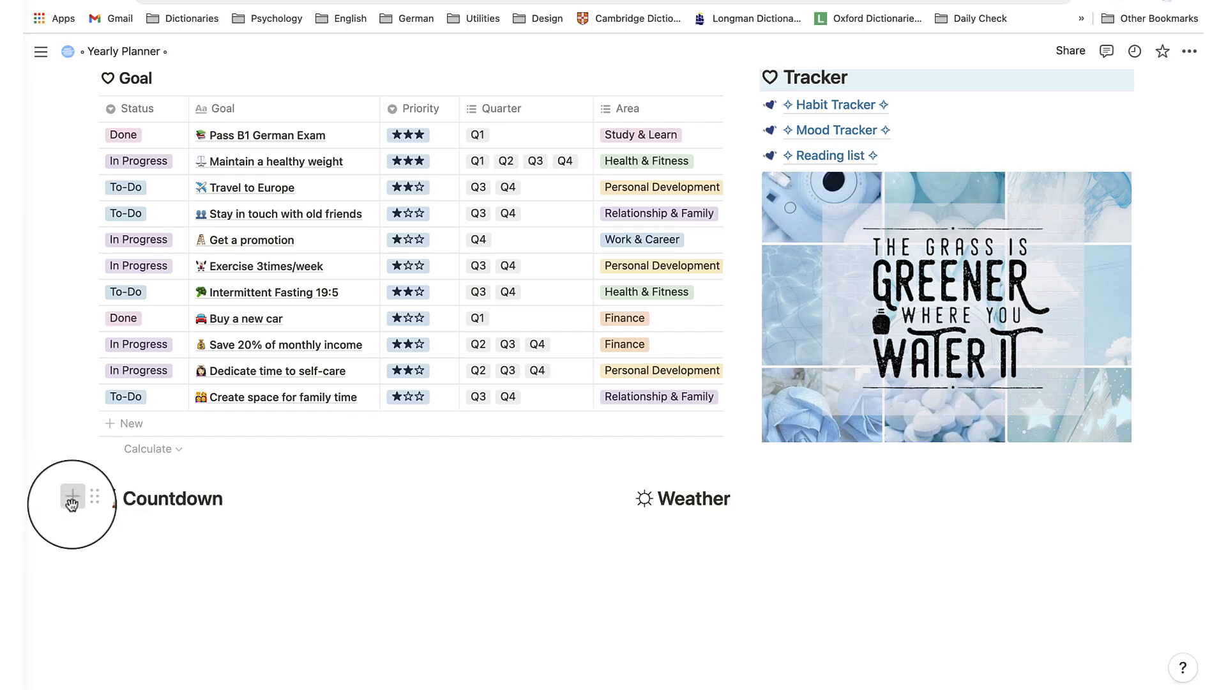
Step: Switch to Notion, embed the copied countdown link below the Countdown heading, and shrink the embed to fit the countdown text
{"action": "left_click", "coordinate": [112, 528]}
{"action": "key", "text": "ctrl+v"}
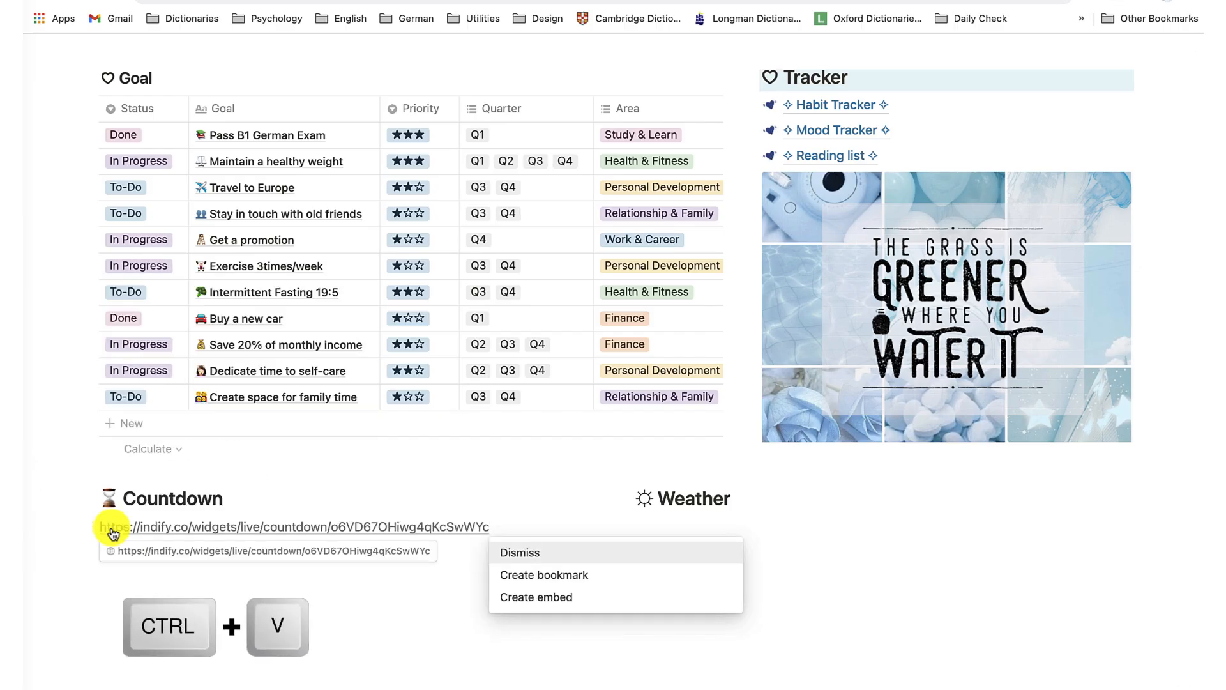
{"action": "left_click", "coordinate": [542, 599]}
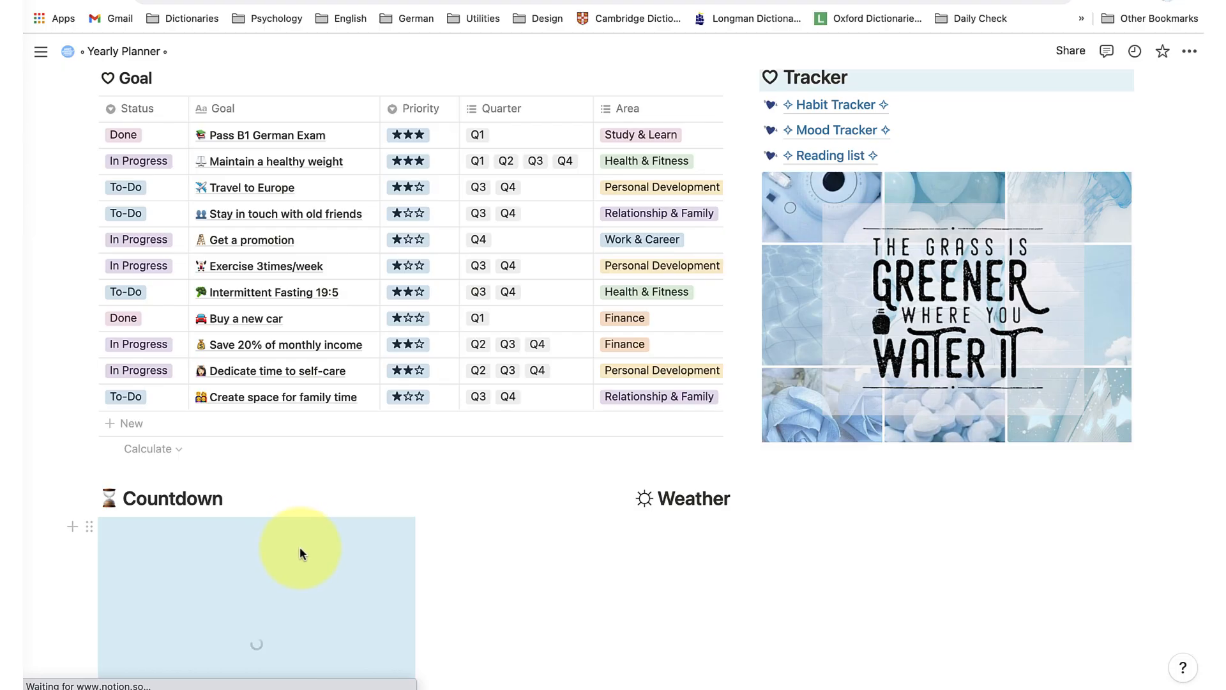
{"action": "scroll", "coordinate": [300, 546], "scroll_direction": "down", "scroll_amount": 5}
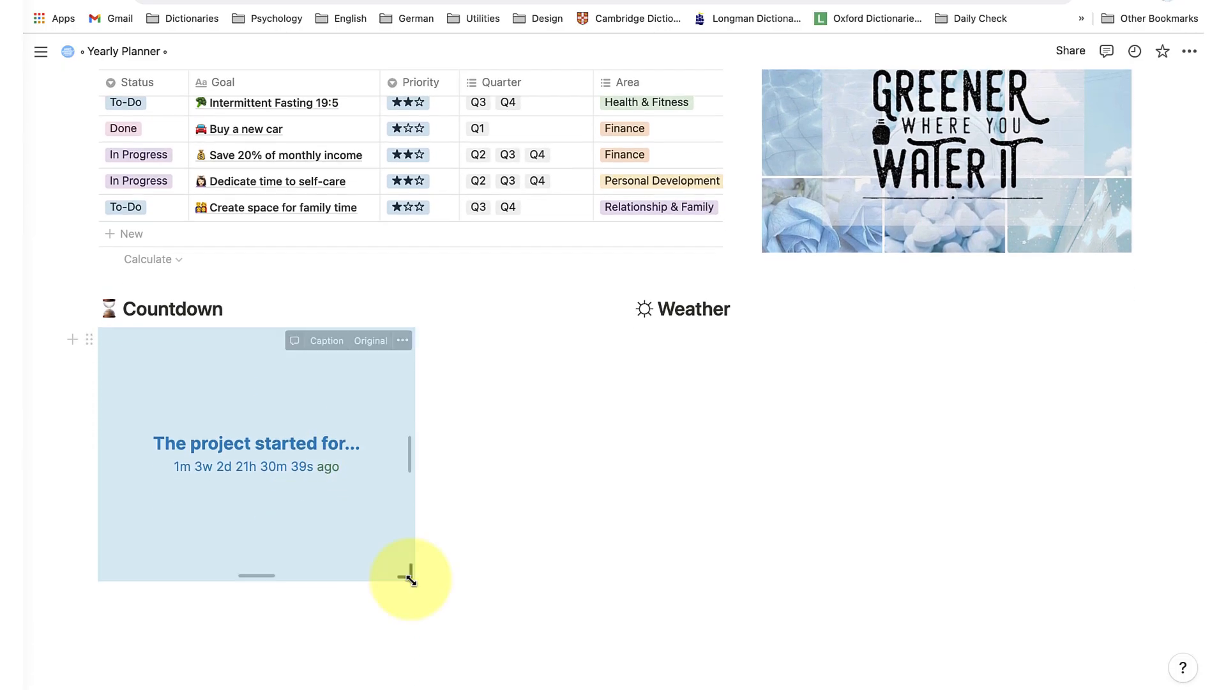
{"action": "left_click_drag", "start_coordinate": [405, 576], "coordinate": [382, 434]}
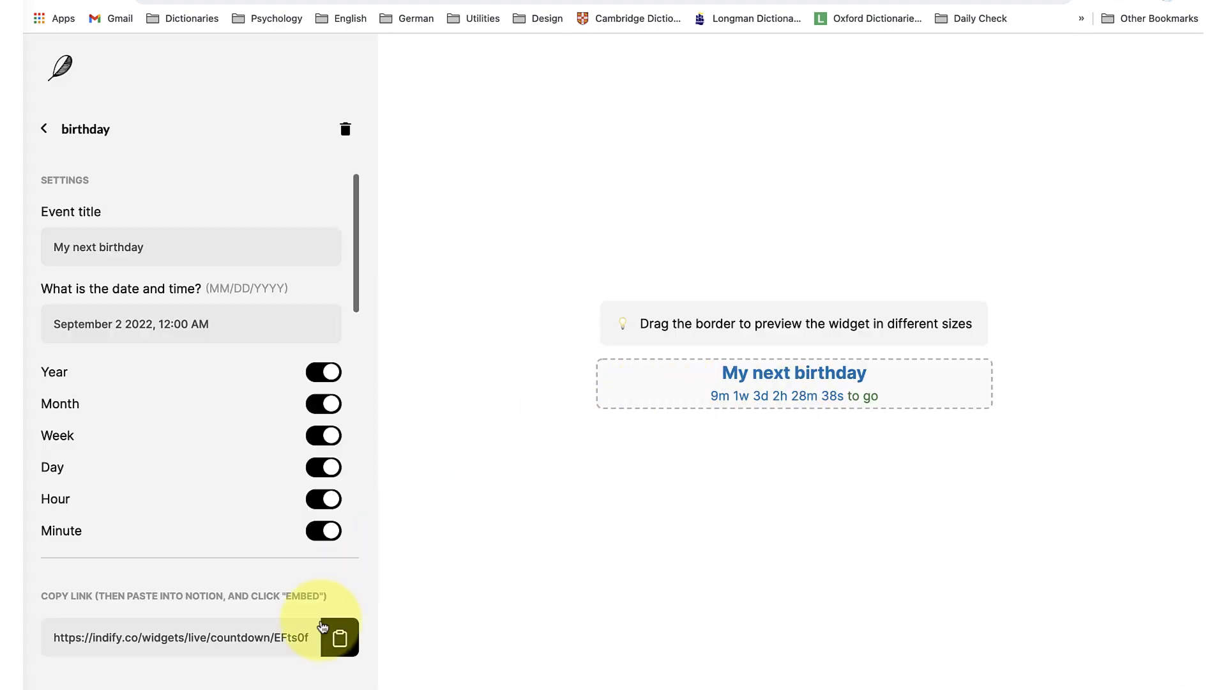
Step: Copy the "My next birthday" widget link from Indify and embed it in Notion below the project countdown
{"action": "left_click", "coordinate": [338, 639]}
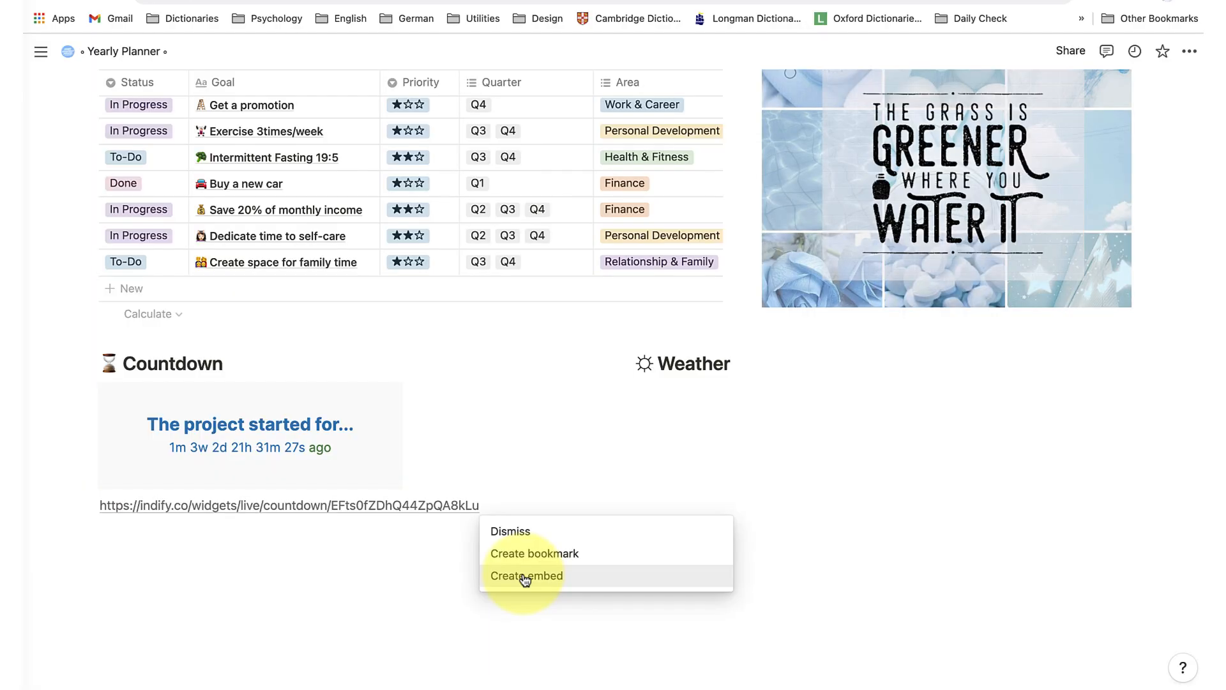
{"action": "left_click", "coordinate": [527, 577]}
{"action": "scroll", "coordinate": [397, 471], "scroll_direction": "up", "scroll_amount": 3}
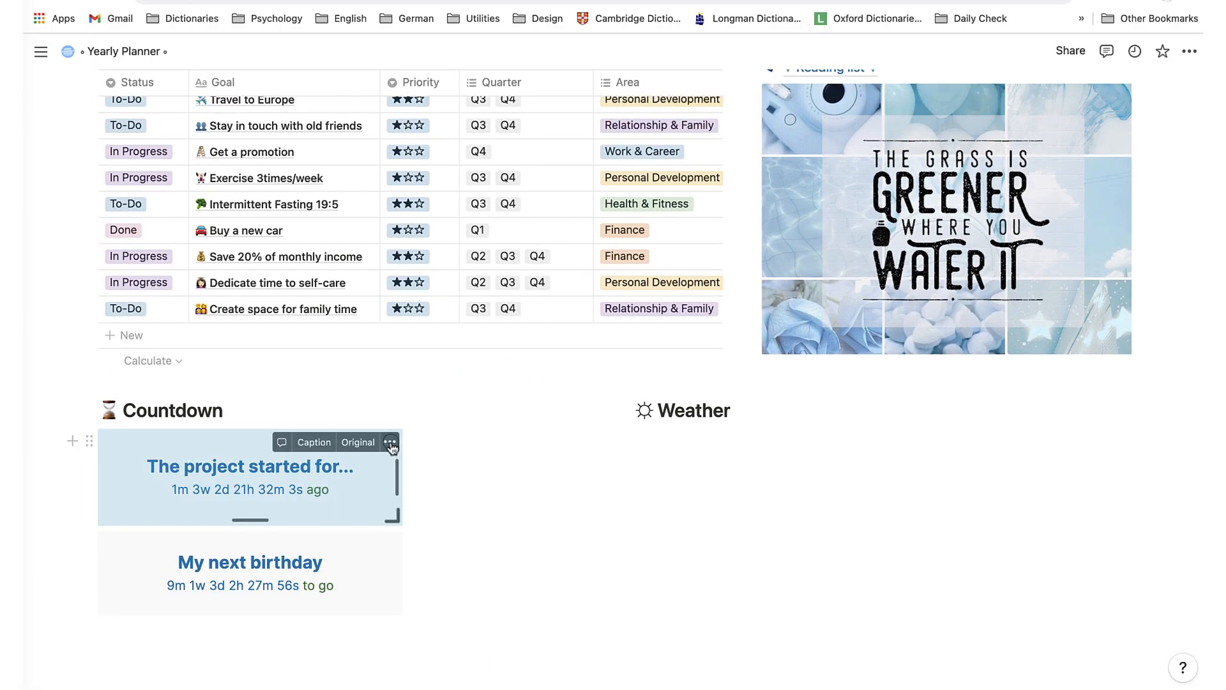
Step: Open the countdown widget's customization page from its embed and examine the background, text and accent color settings
{"action": "left_click", "coordinate": [390, 443]}
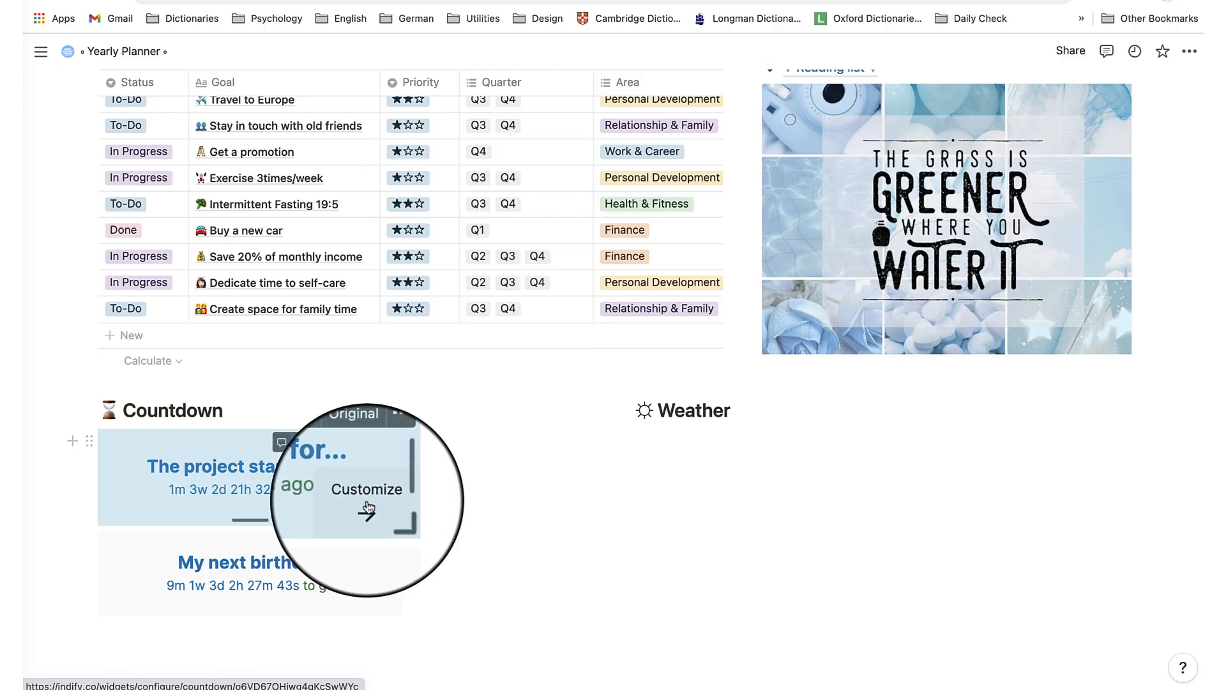
{"action": "left_click", "coordinate": [367, 507]}
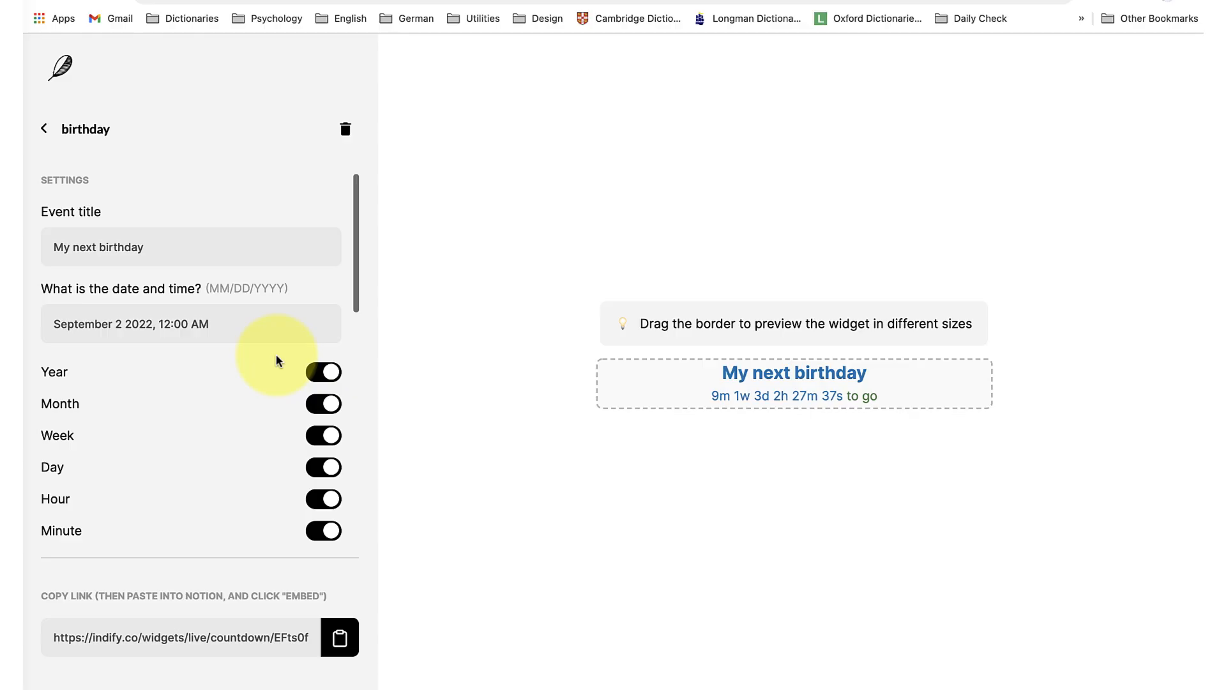
{"action": "scroll", "coordinate": [318, 533], "scroll_direction": "down", "scroll_amount": 10}
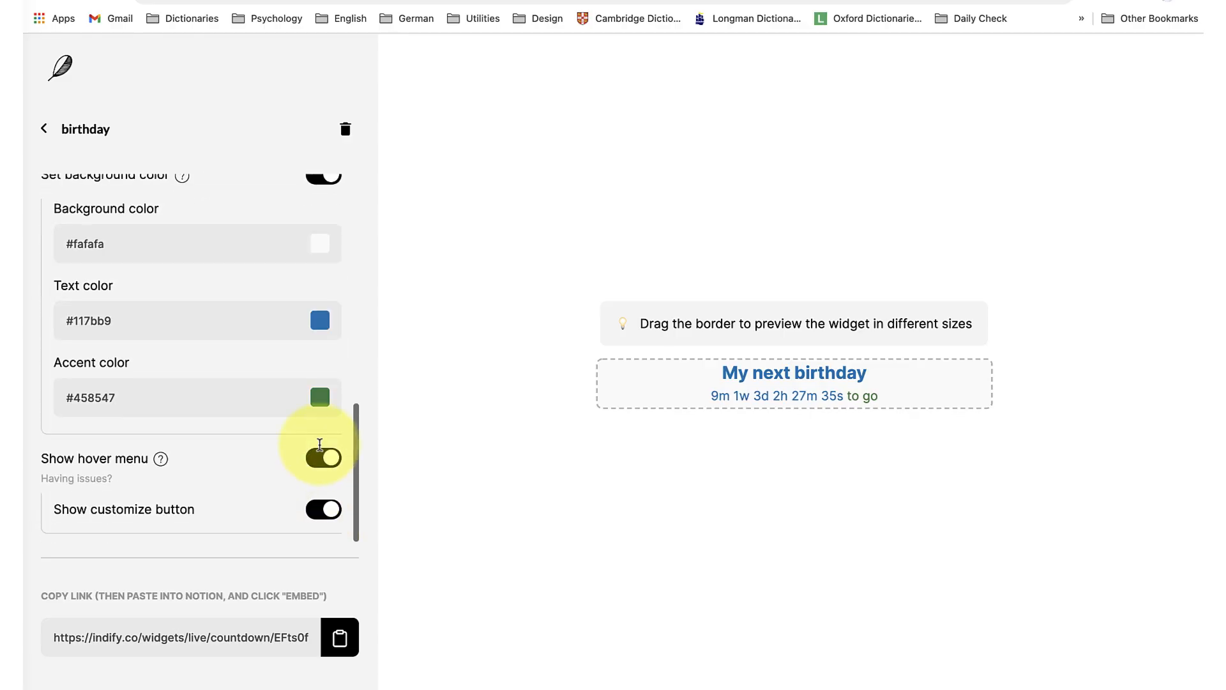
{"action": "left_click", "coordinate": [319, 321]}
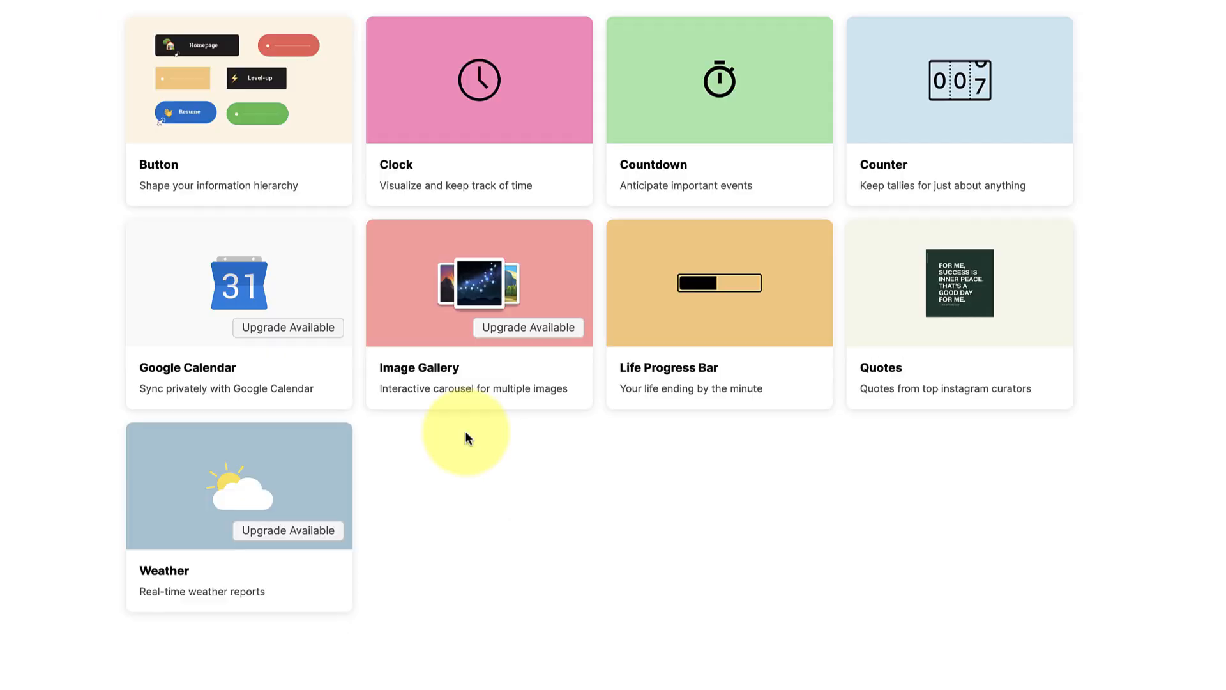
Step: Create an Indify Weather widget for Hồ Chí Minh with Metric units and a 7-day forecast
{"action": "mouse_move", "coordinate": [243, 572]}
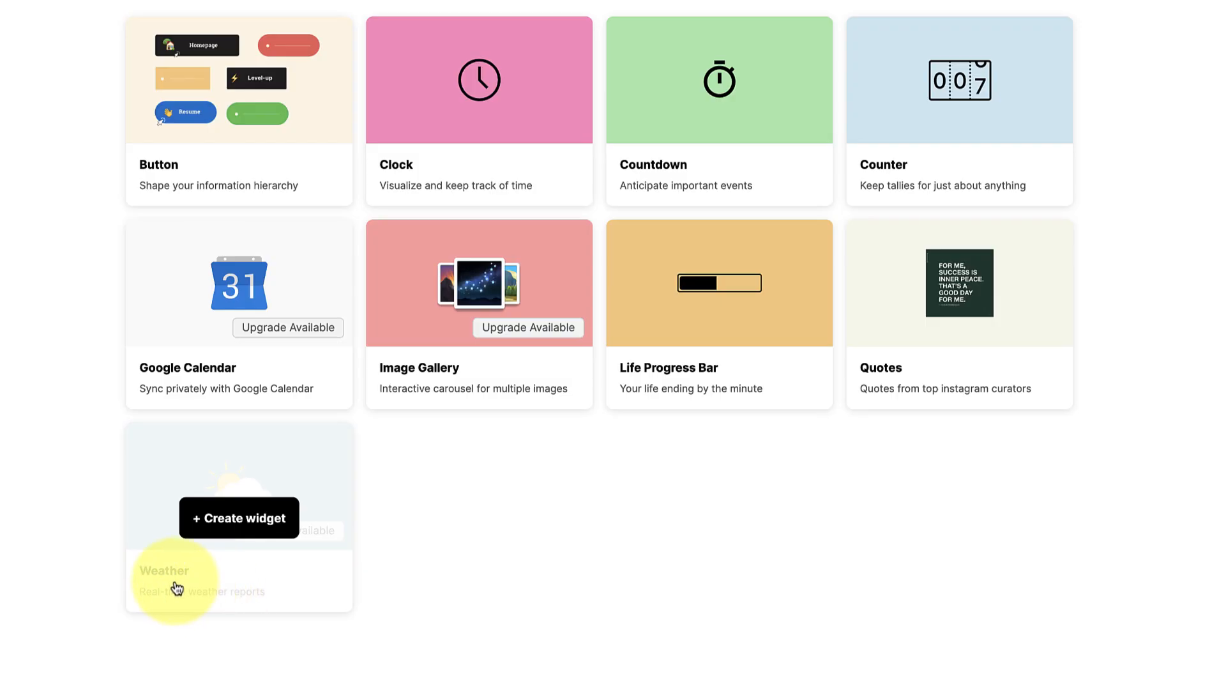
{"action": "left_click", "coordinate": [242, 530]}
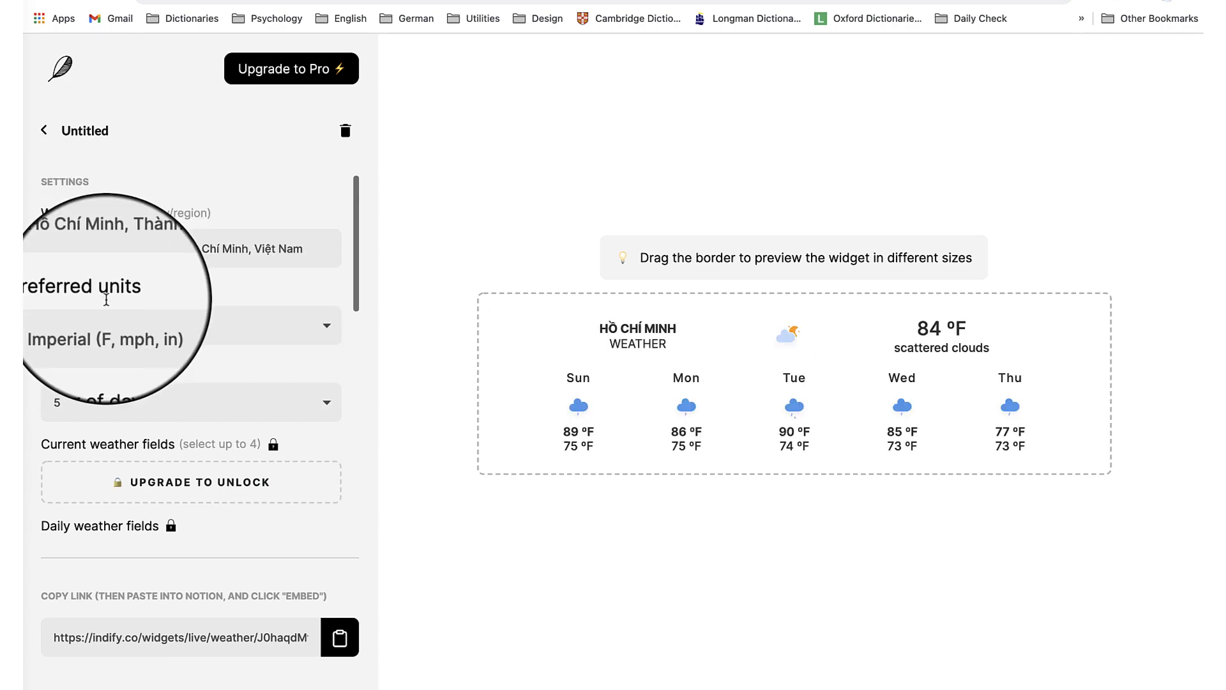
{"action": "left_click", "coordinate": [111, 326]}
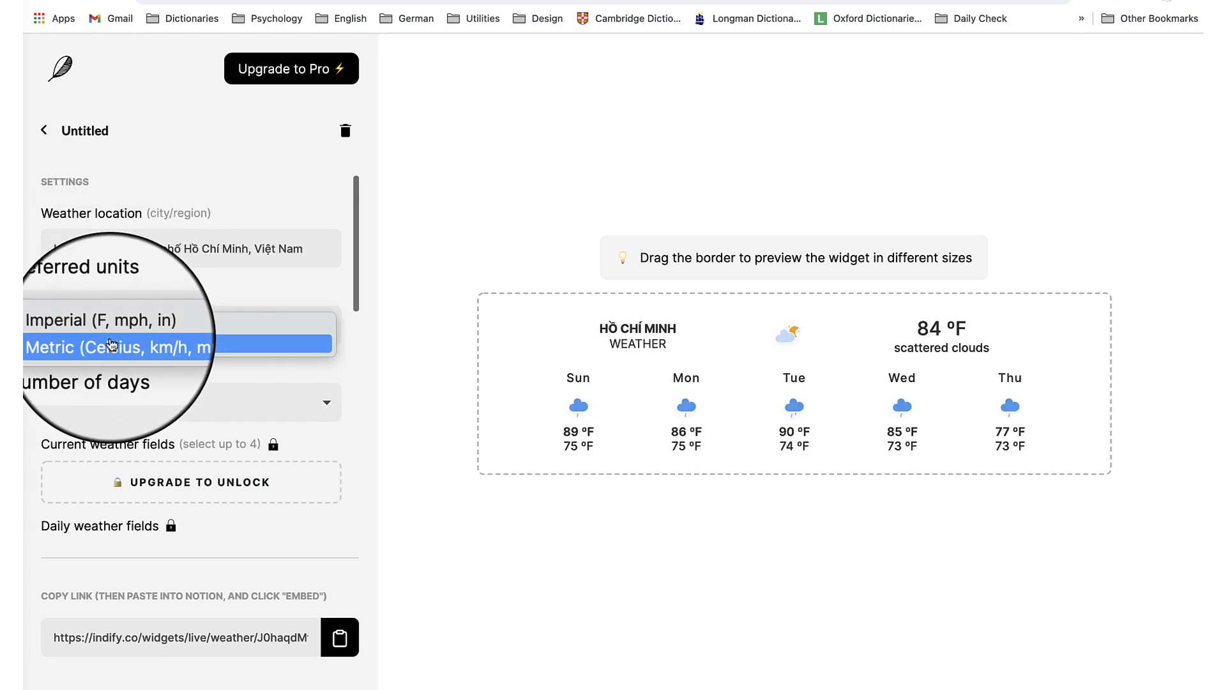
{"action": "left_click", "coordinate": [111, 348]}
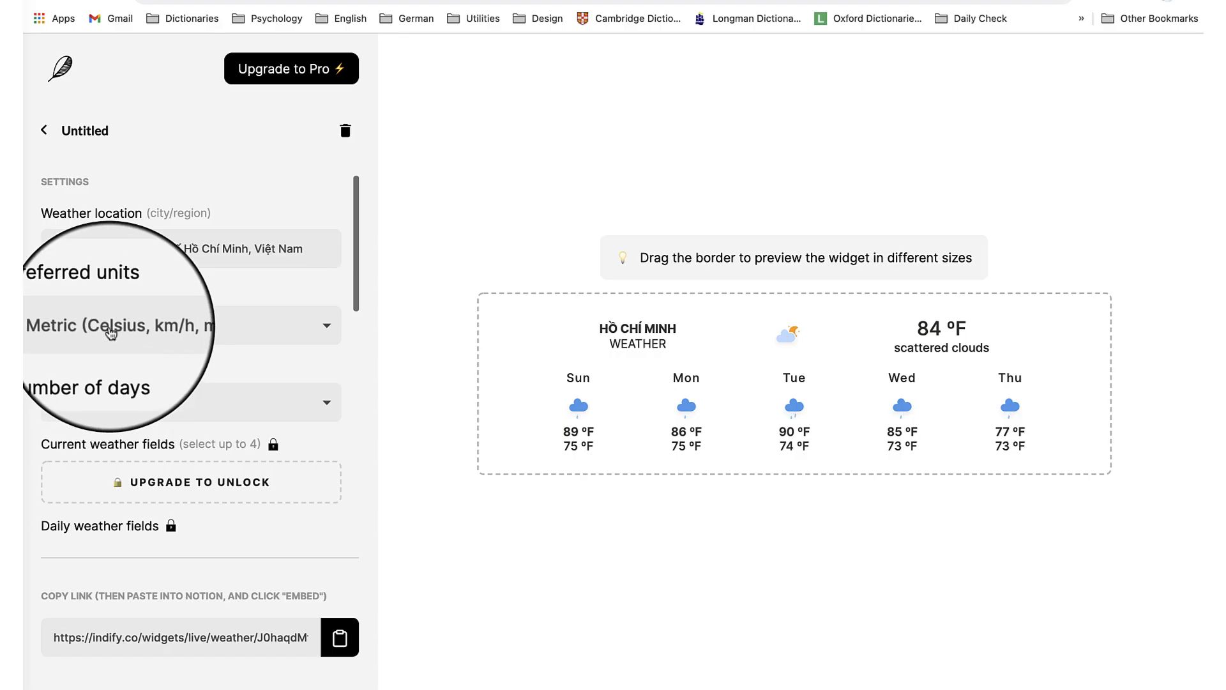
{"action": "left_click", "coordinate": [105, 401]}
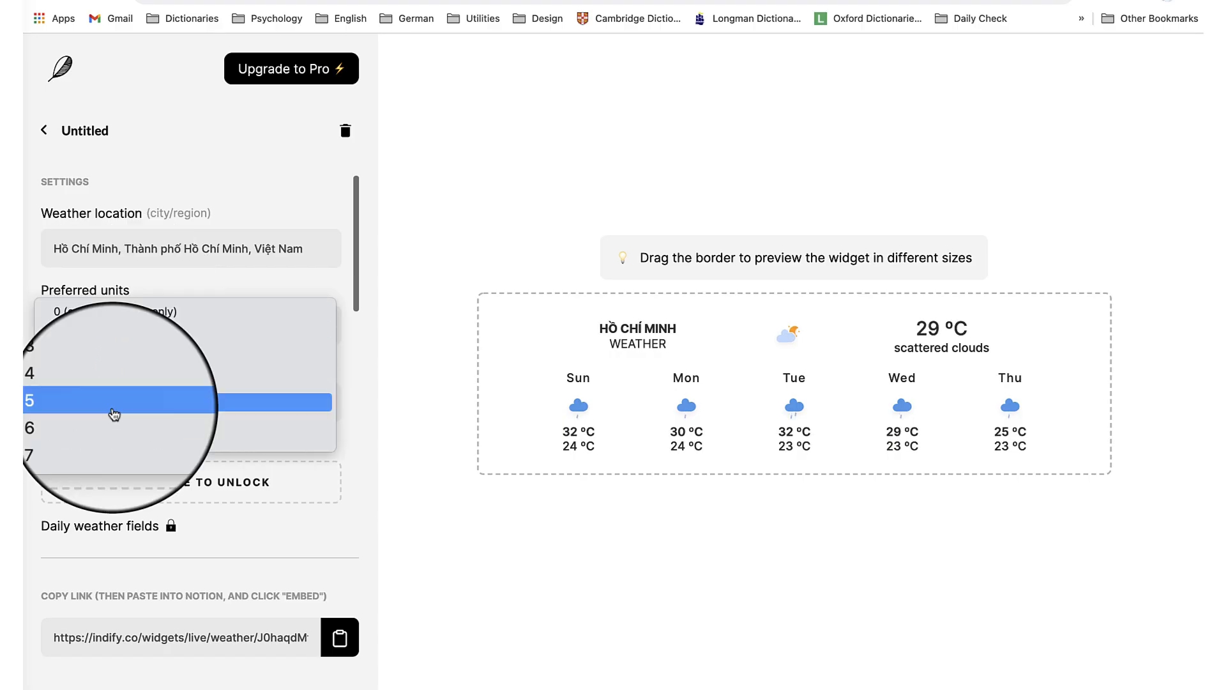
{"action": "left_click", "coordinate": [108, 438]}
Step: Set the weather widget's light-mode text color to the blue #0b6e99
{"action": "scroll", "coordinate": [208, 438], "scroll_direction": "down", "scroll_amount": 10}
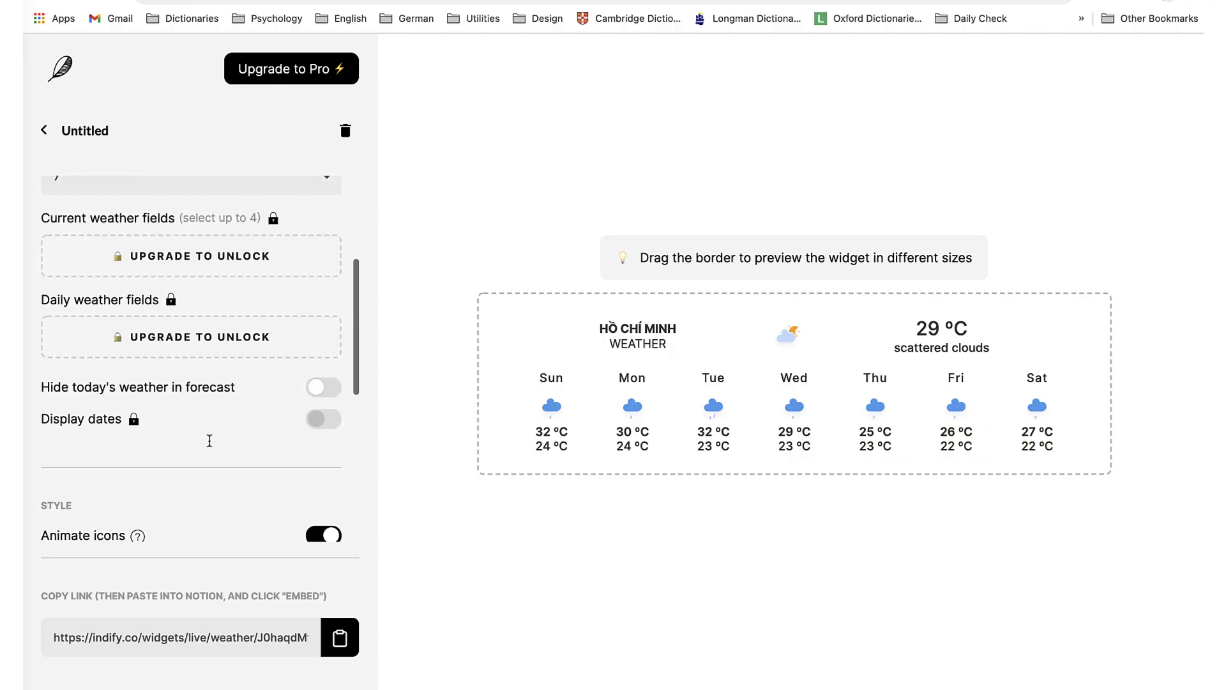
{"action": "left_click", "coordinate": [320, 304]}
{"action": "left_click", "coordinate": [321, 389]}
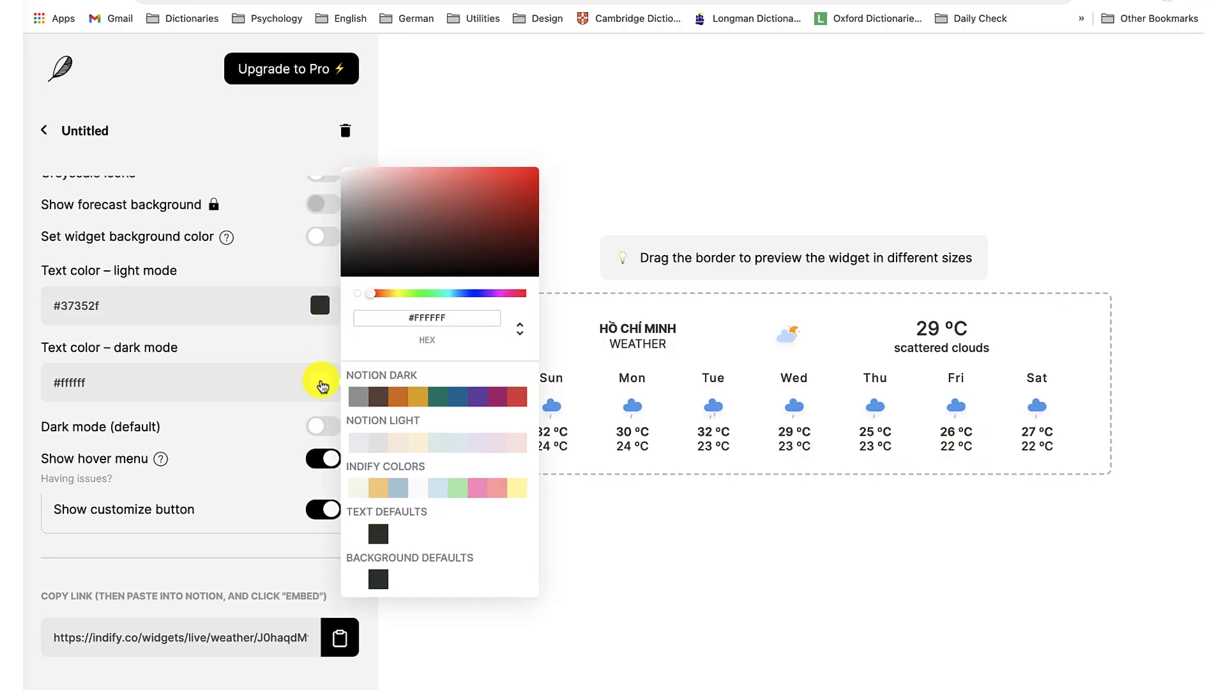
{"action": "left_click", "coordinate": [322, 309]}
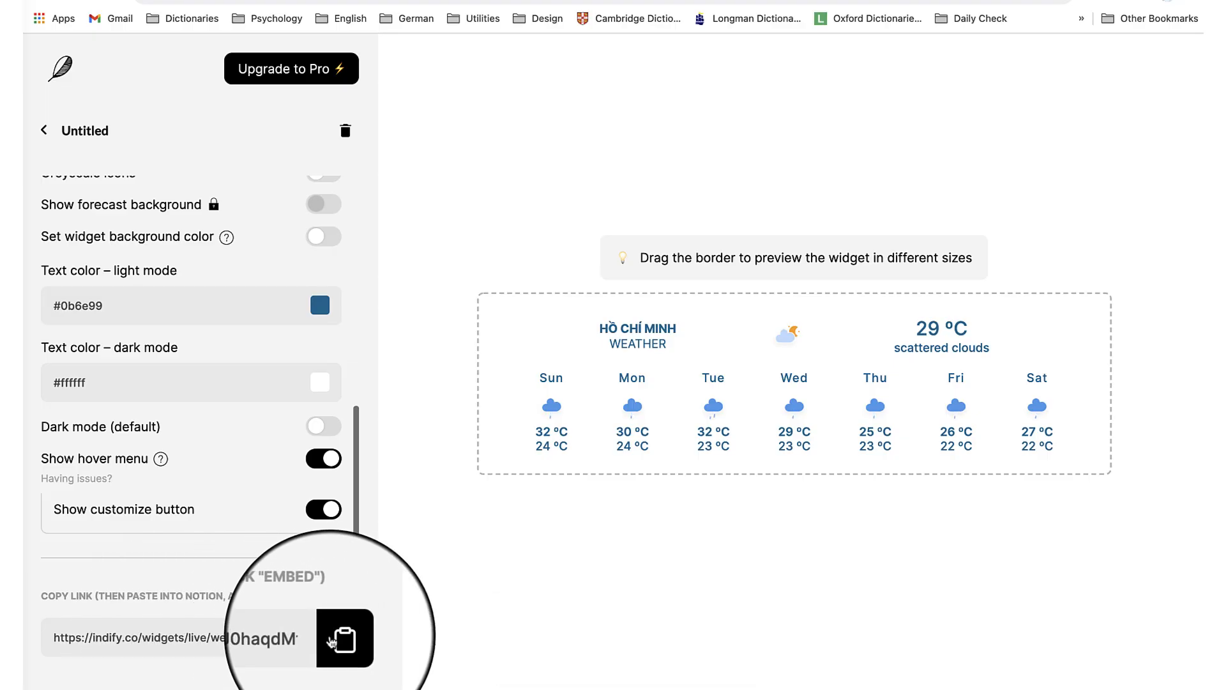
Step: Copy the weather widget link, embed it in Notion below the Weather heading, and widen it to the full page width
{"action": "left_click", "coordinate": [338, 641]}
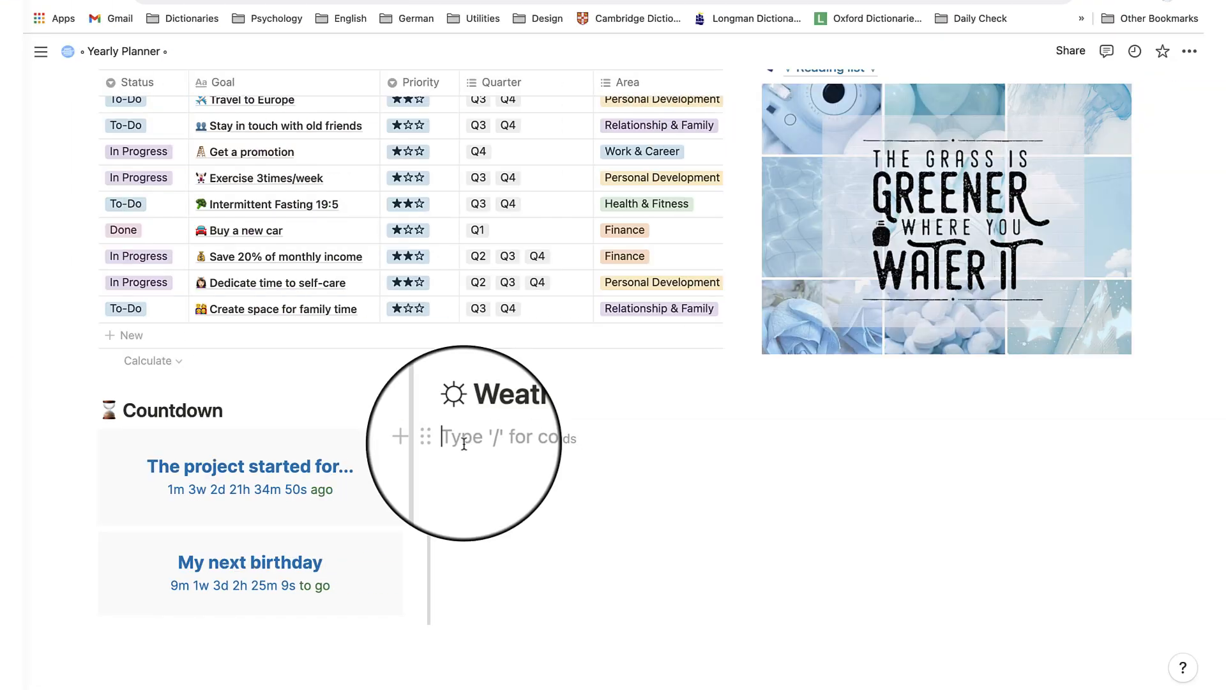
{"action": "key", "text": "ctrl+v"}
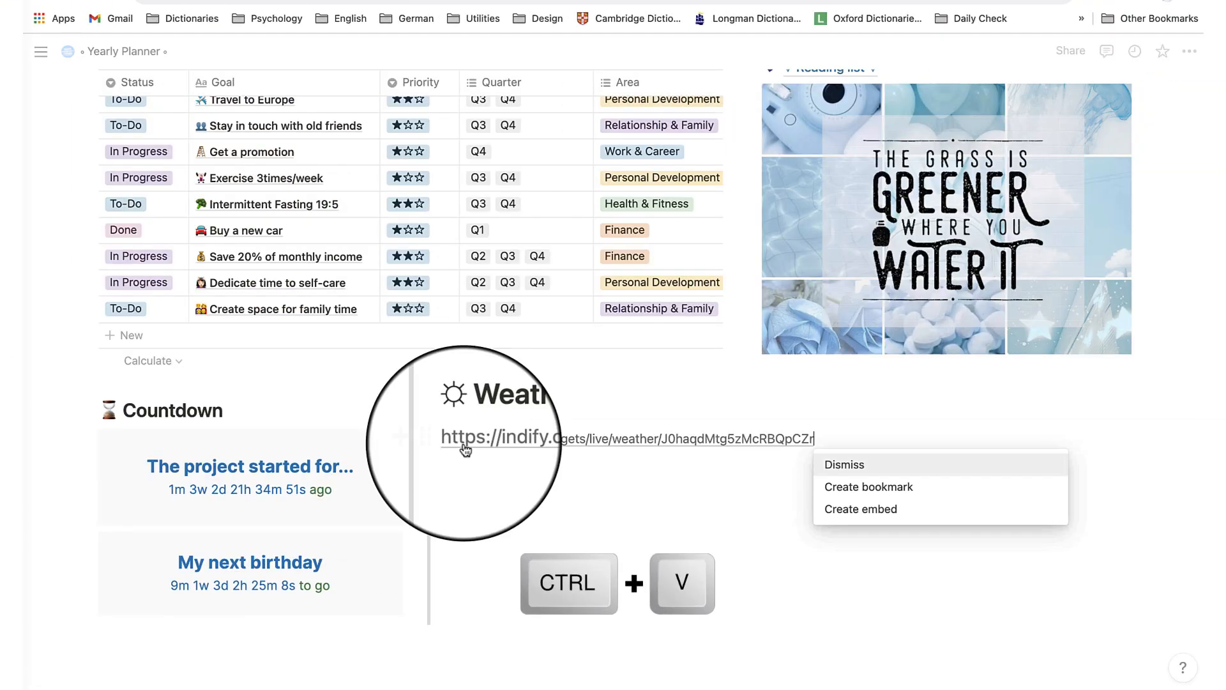
{"action": "left_click", "coordinate": [865, 516]}
{"action": "left_click_drag", "start_coordinate": [758, 550], "coordinate": [1124, 533]}
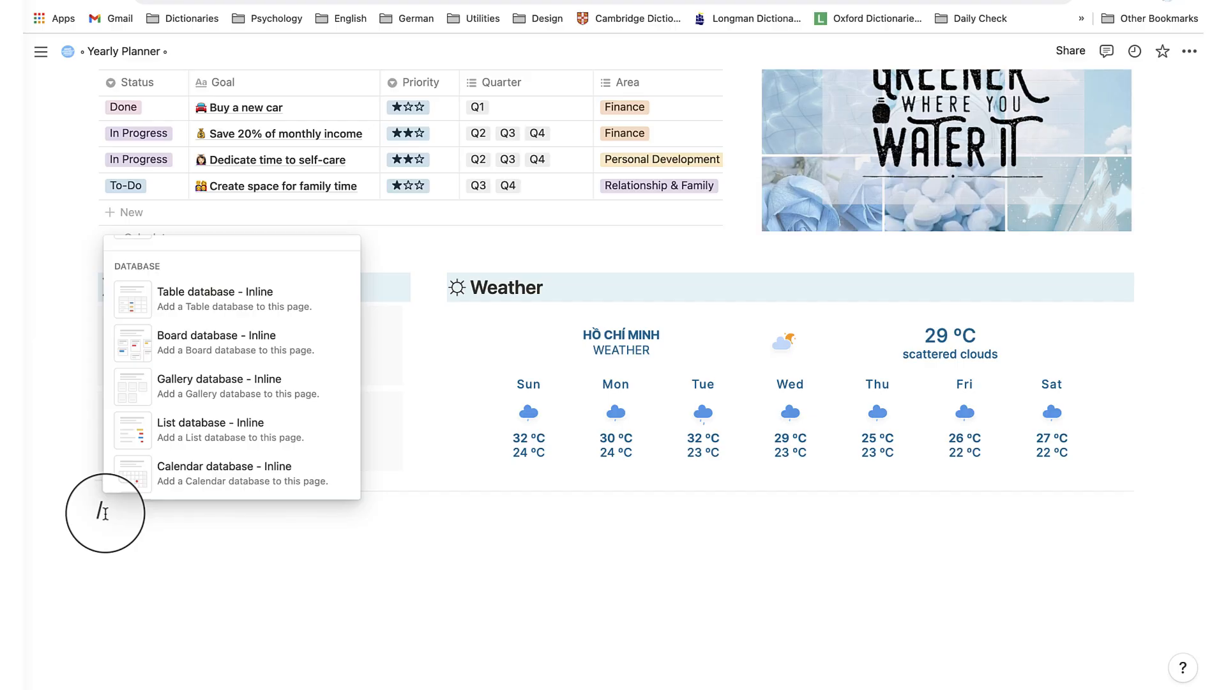
Step: Insert an inline gallery database below the countdown and weather widgets and title it with the decorated text "Yearly Overview"
{"action": "left_click", "coordinate": [211, 389]}
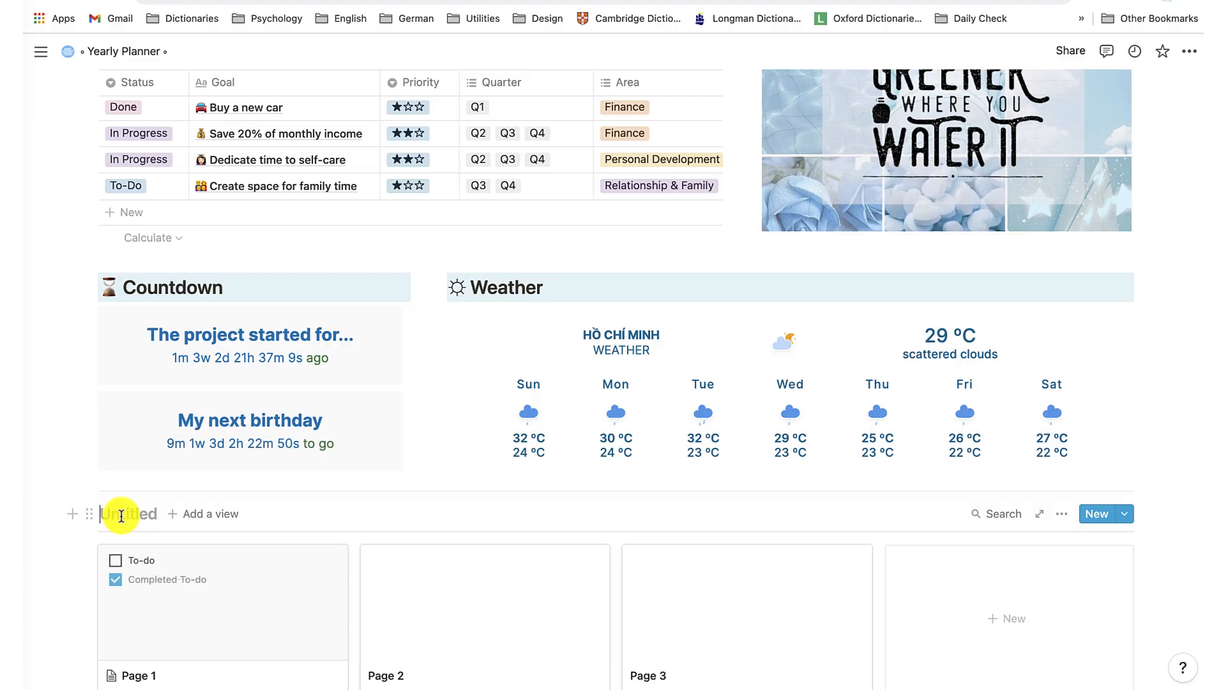
{"action": "key", "text": "super+v"}
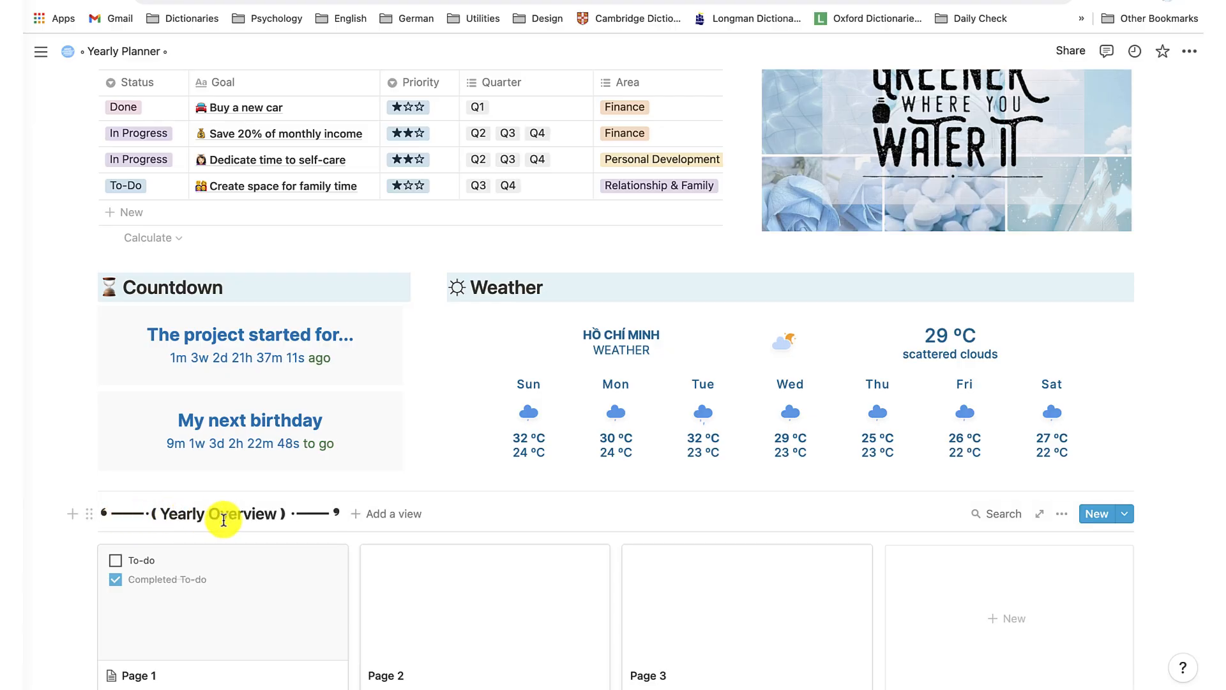
{"action": "scroll", "coordinate": [230, 537], "scroll_direction": "down", "scroll_amount": 5}
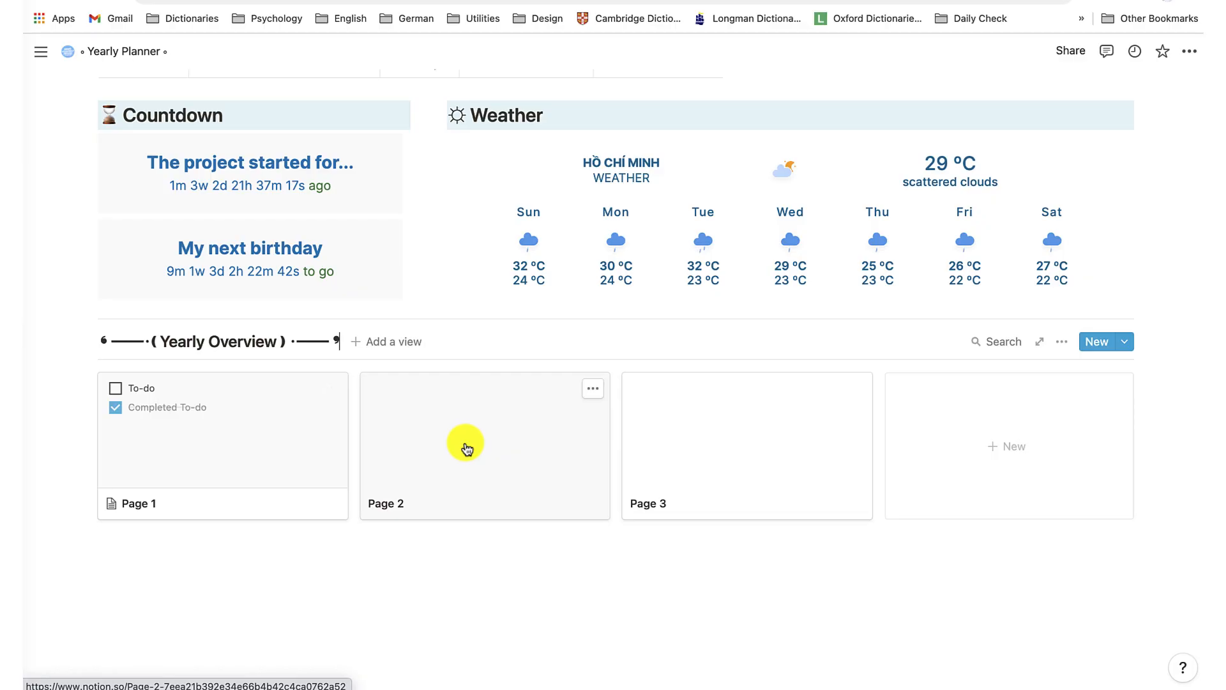
Step: Open the first card of the Yearly Overview gallery and rename it "January"
{"action": "left_click", "coordinate": [182, 447]}
{"action": "key", "text": "super+a"}
{"action": "type", "text": "Ja"}
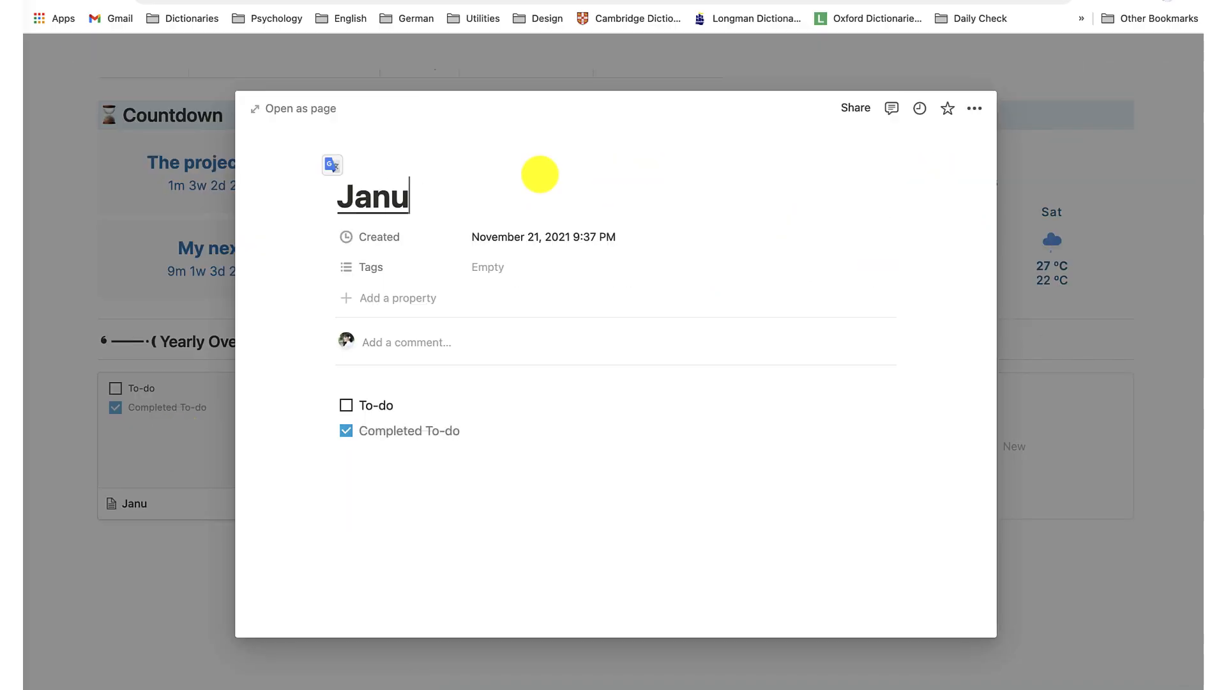
{"action": "type", "text": "nuary"}
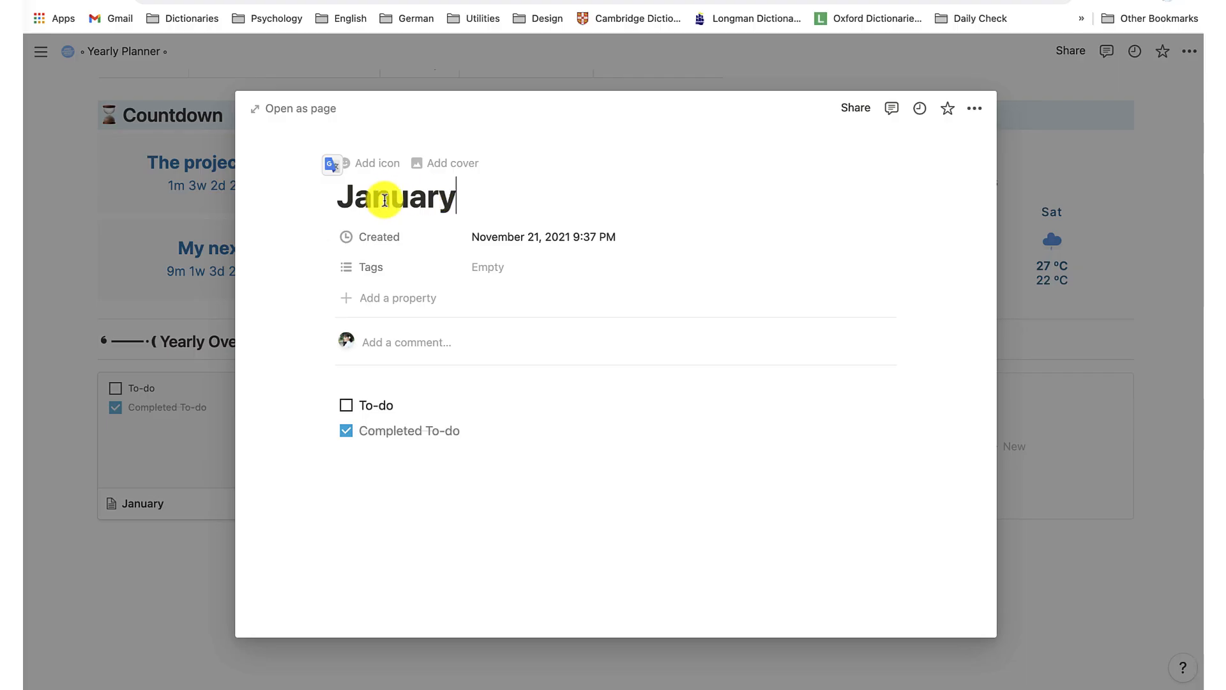
Step: Open the January card as a full page and set it to full width
{"action": "left_click", "coordinate": [299, 117]}
{"action": "left_click", "coordinate": [1189, 51]}
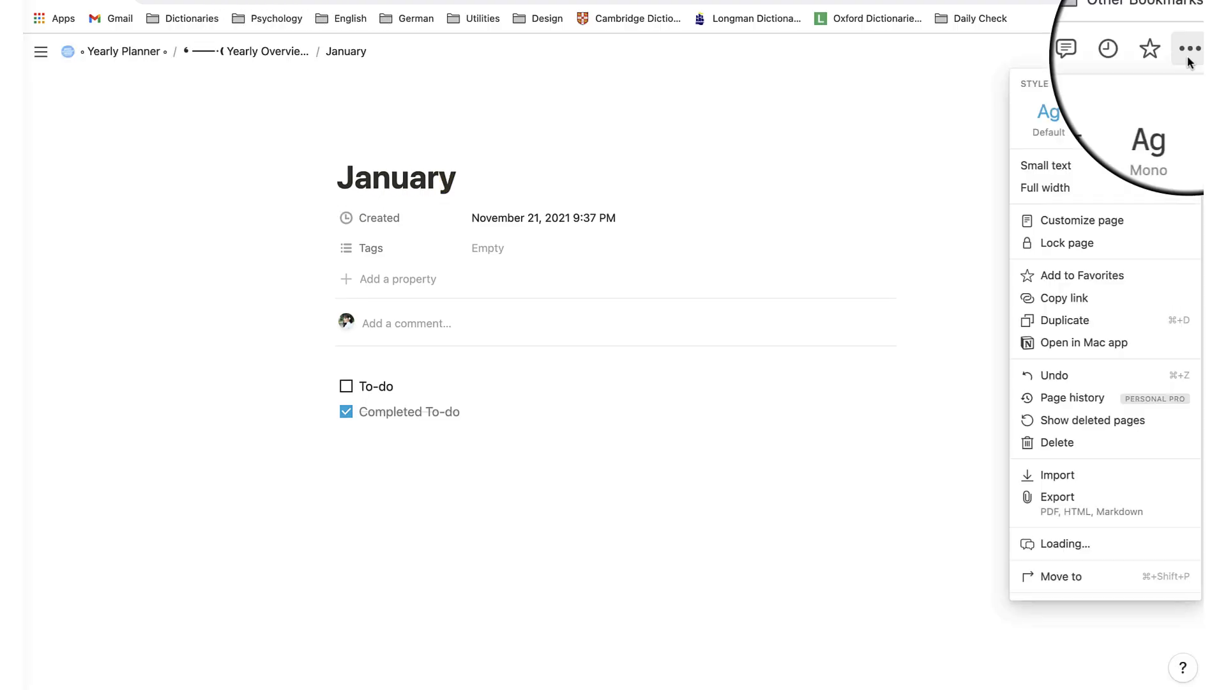
{"action": "left_click", "coordinate": [1050, 189]}
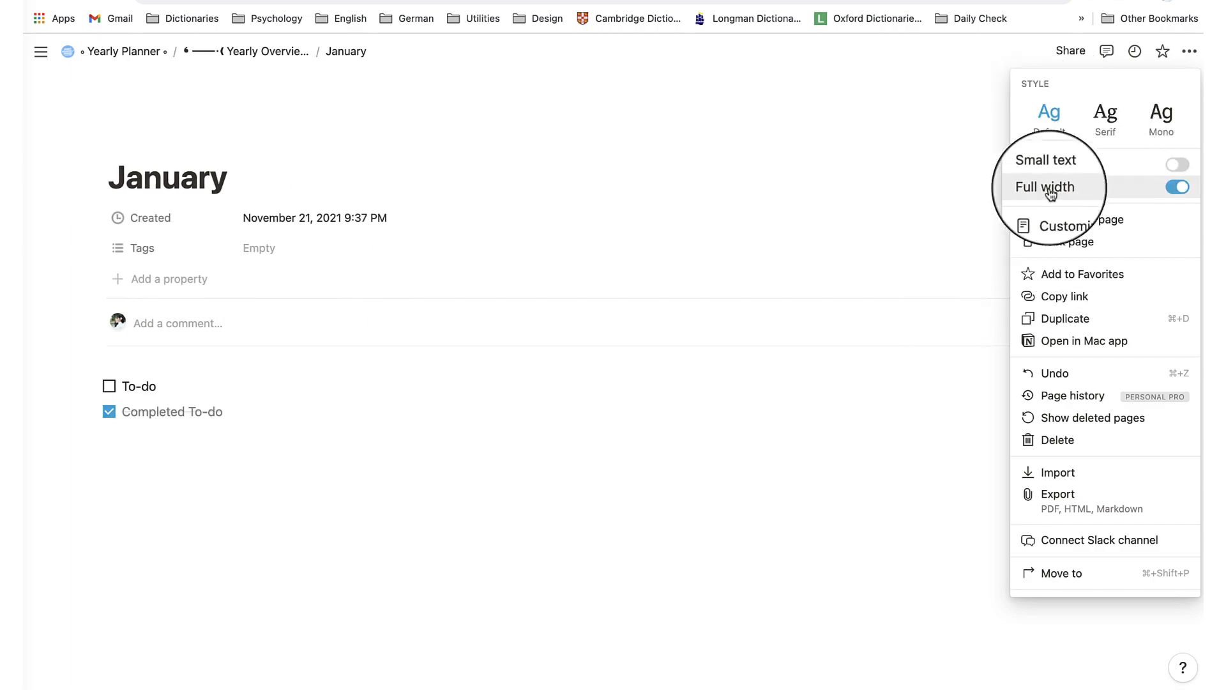
Step: Give the January page the blue "January" cover image, shifted slightly down, and the round "JAN" icon
{"action": "left_click", "coordinate": [201, 150]}
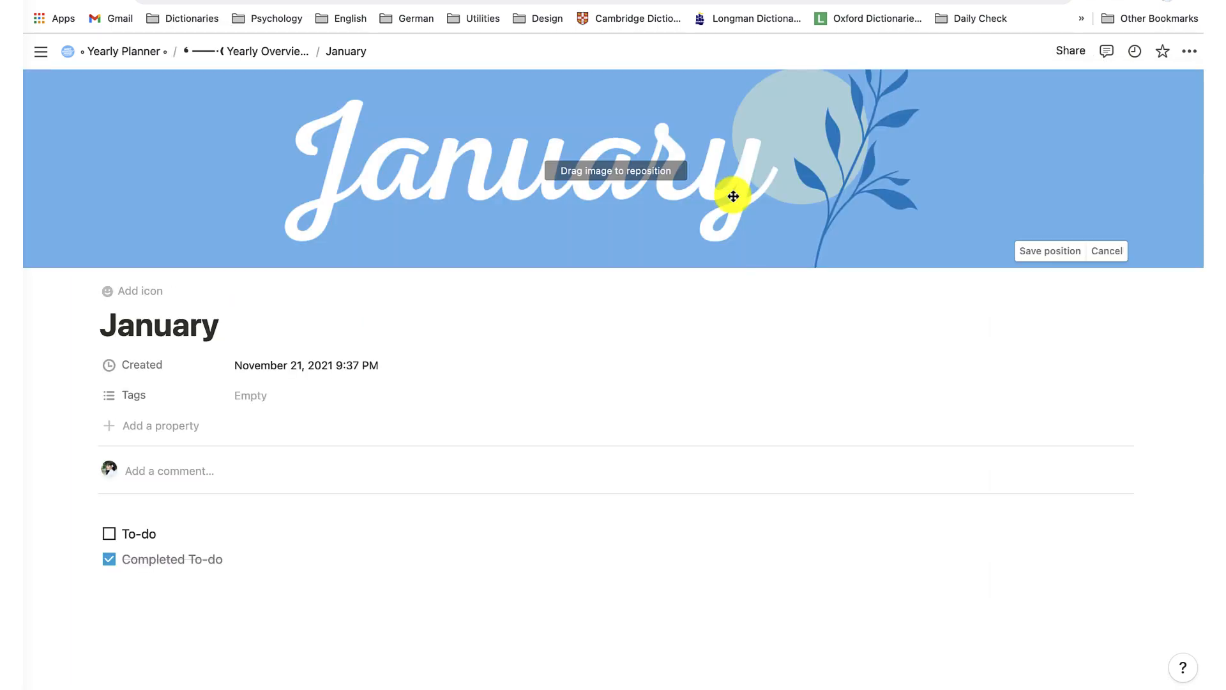
{"action": "left_click_drag", "start_coordinate": [734, 196], "coordinate": [734, 208]}
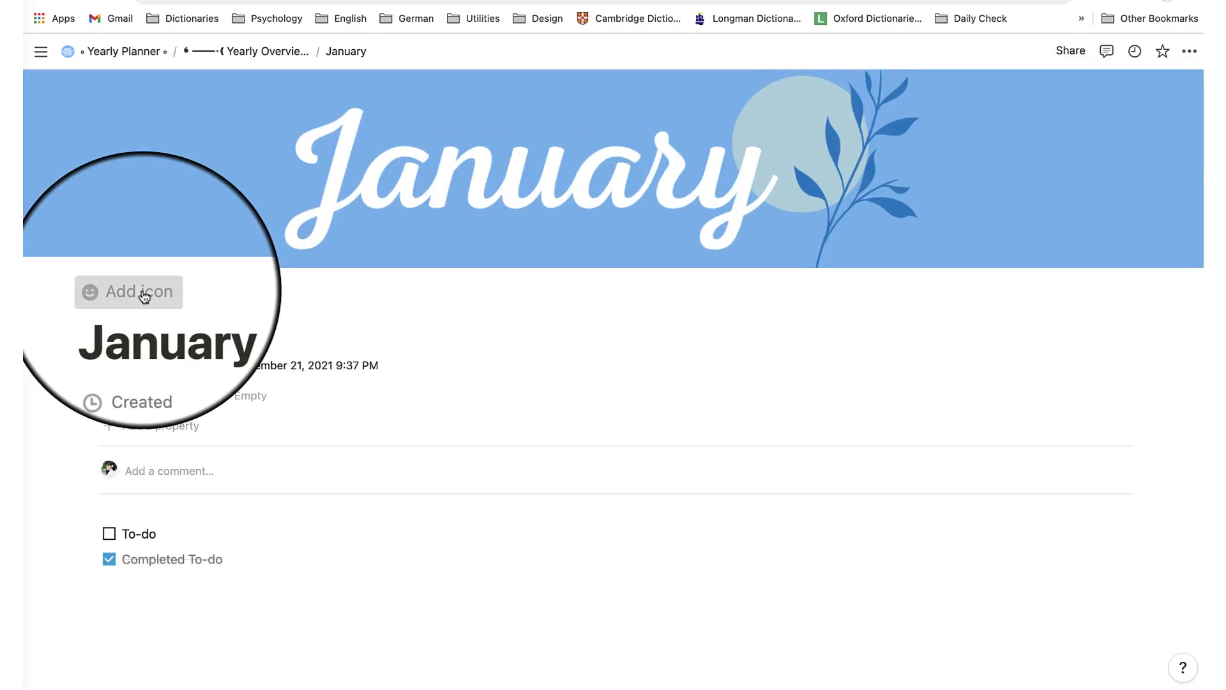
{"action": "left_click", "coordinate": [140, 291]}
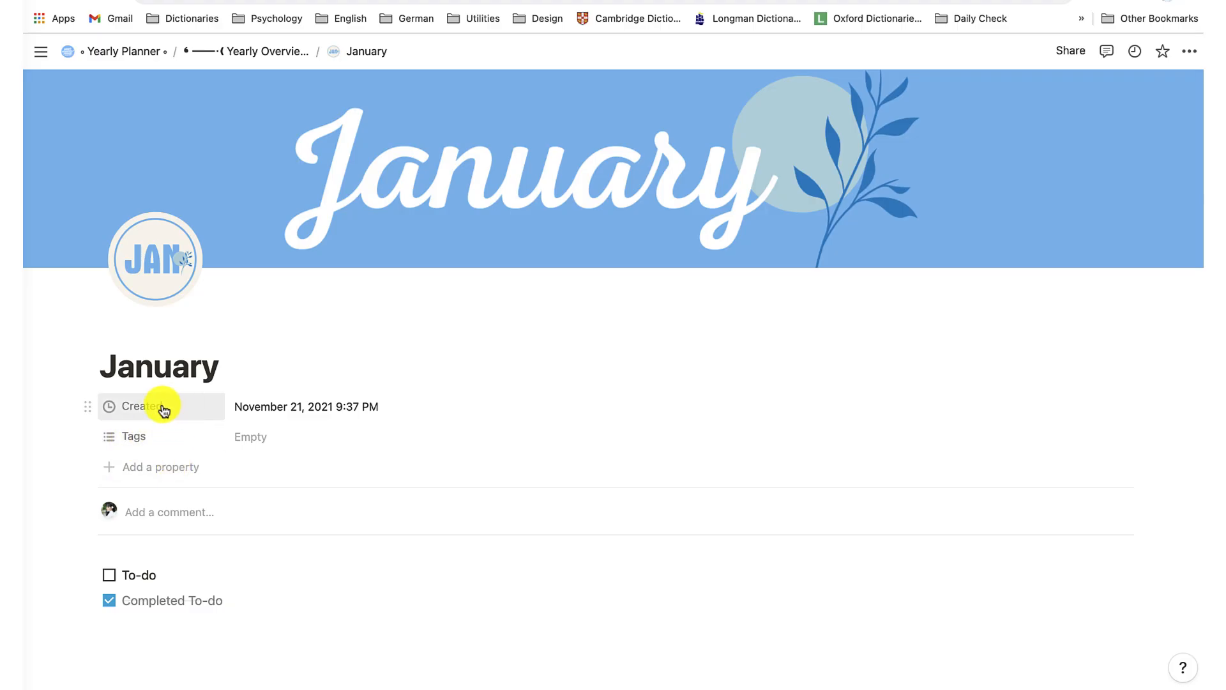
Step: Rename the Created property to "Goal" and change its type to Checkbox
{"action": "left_click", "coordinate": [162, 409]}
{"action": "left_click", "coordinate": [162, 408]}
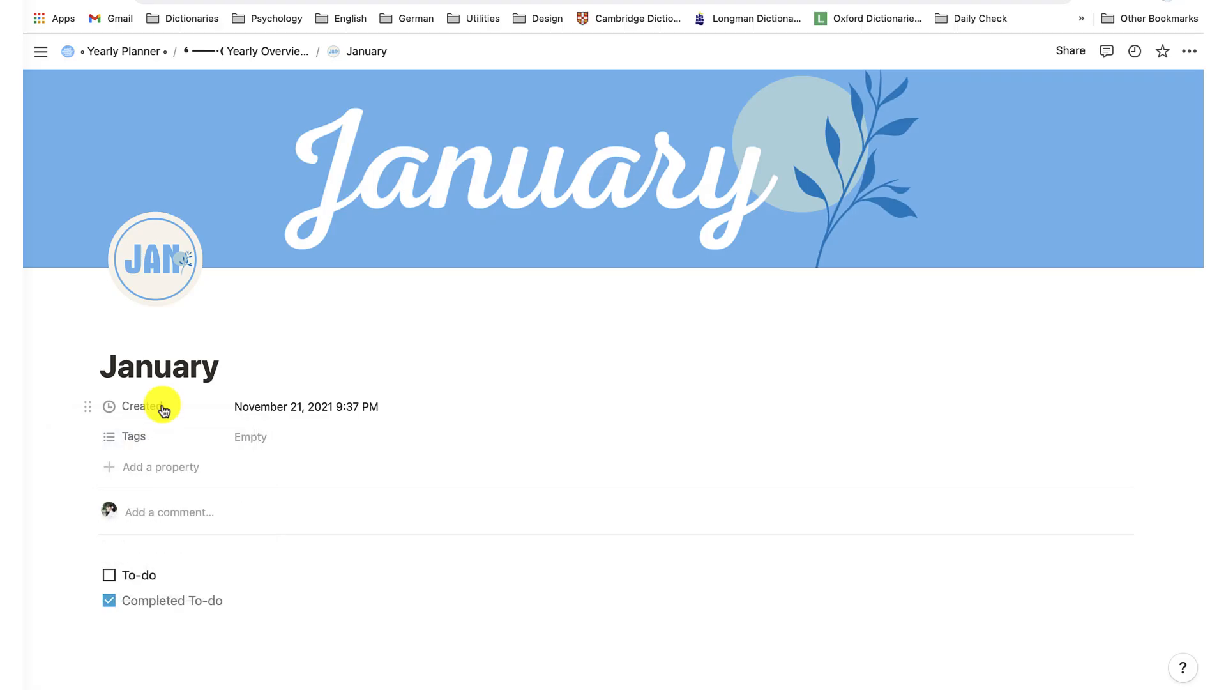
{"action": "left_click", "coordinate": [161, 409]}
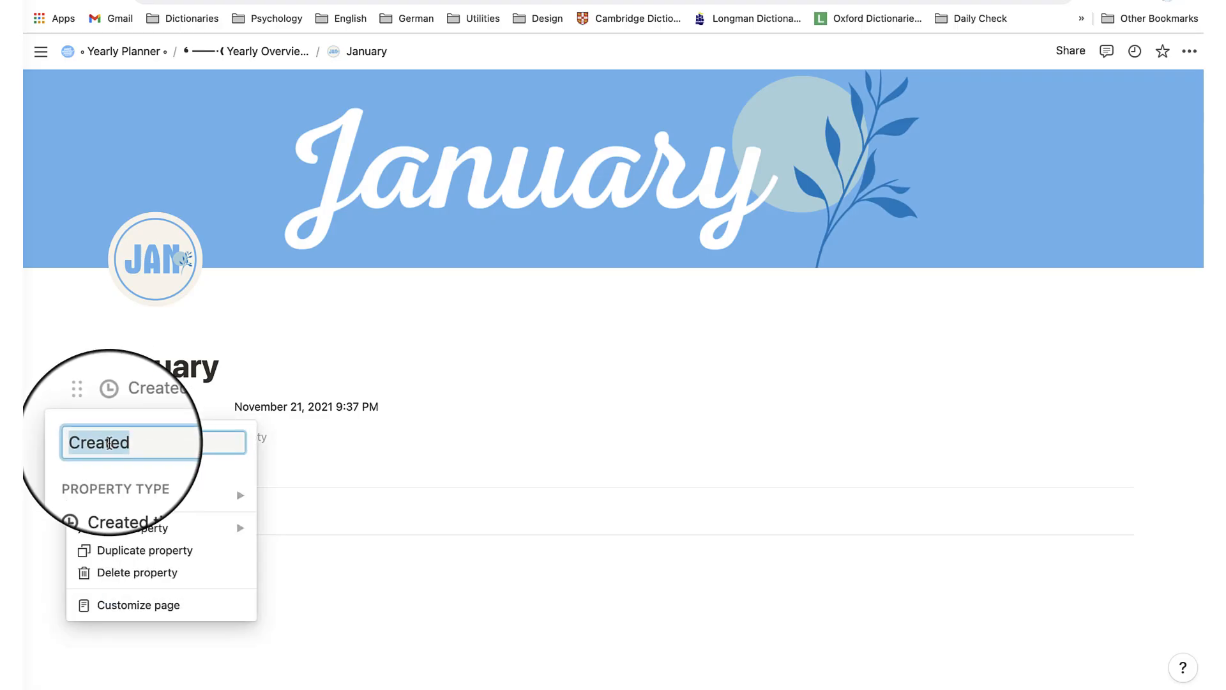
{"action": "type", "text": "Goal"}
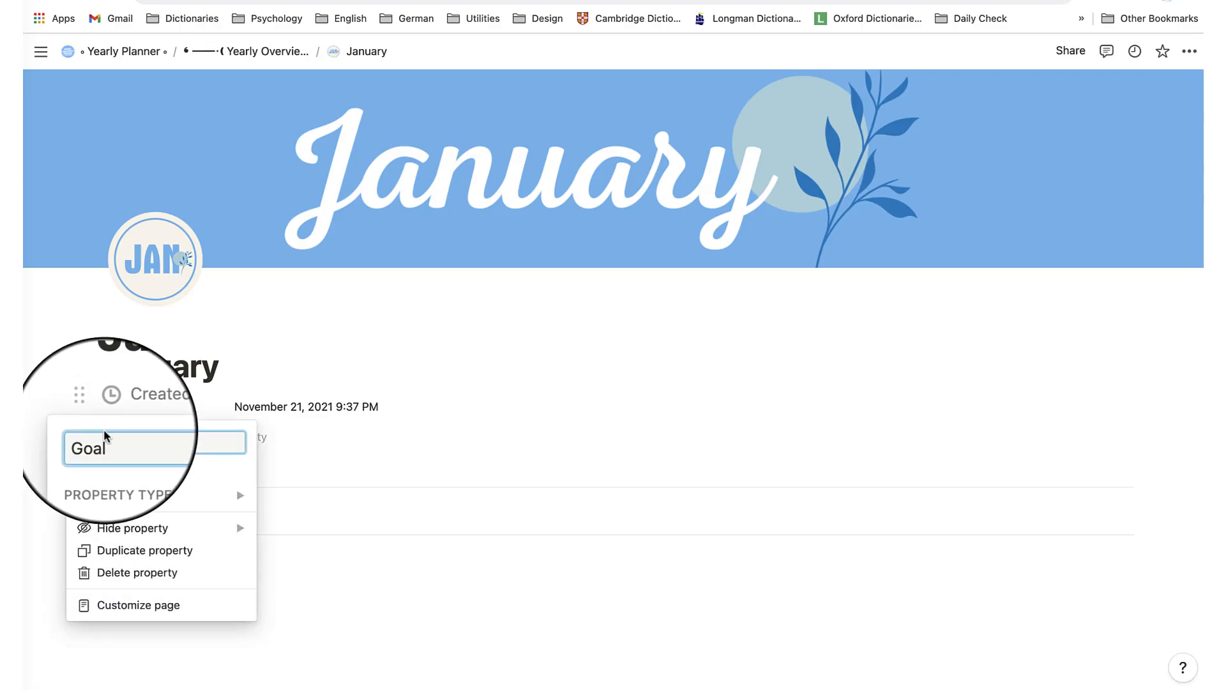
{"action": "mouse_move", "coordinate": [127, 496]}
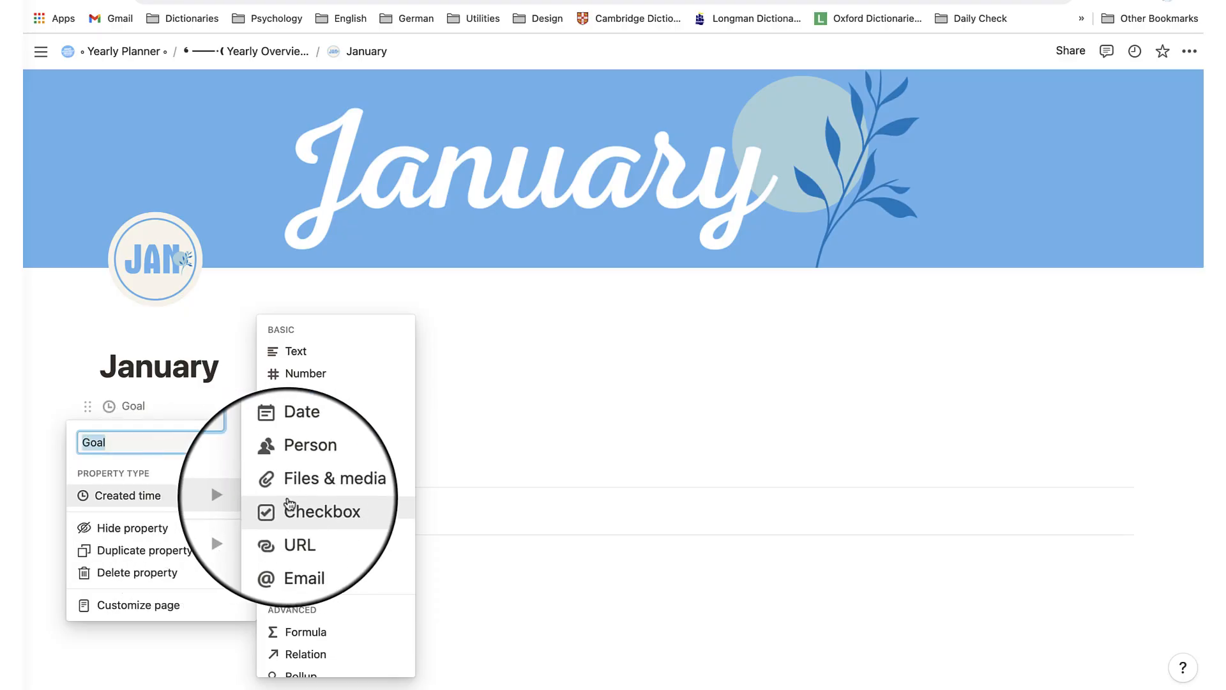
{"action": "left_click", "coordinate": [291, 509]}
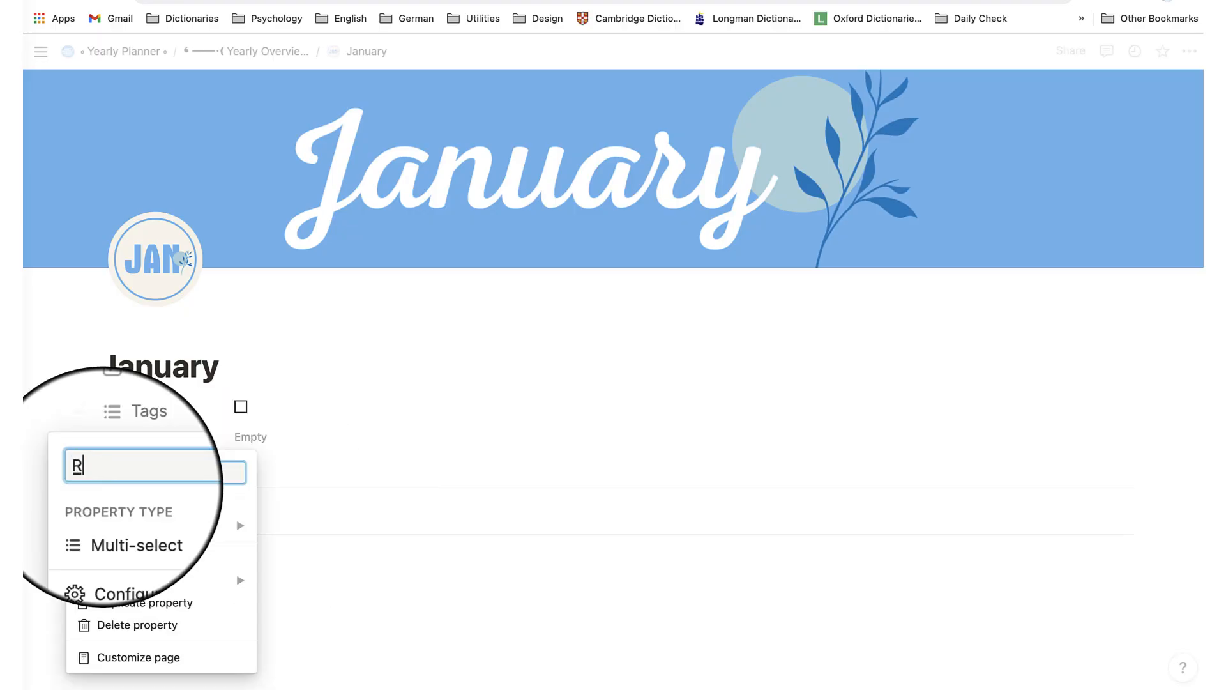
Step: Rename the Tags property to "Rating", change its type to Select, and open its options for configuration
{"action": "type", "text": "ating"}
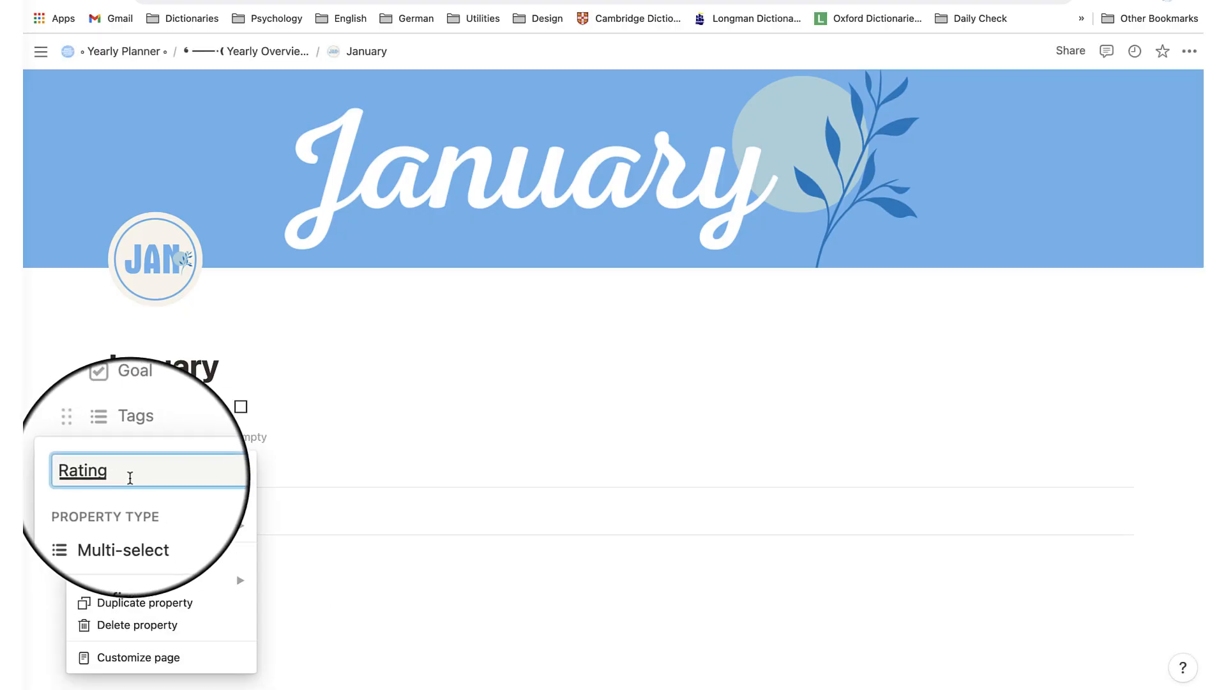
{"action": "mouse_move", "coordinate": [147, 525]}
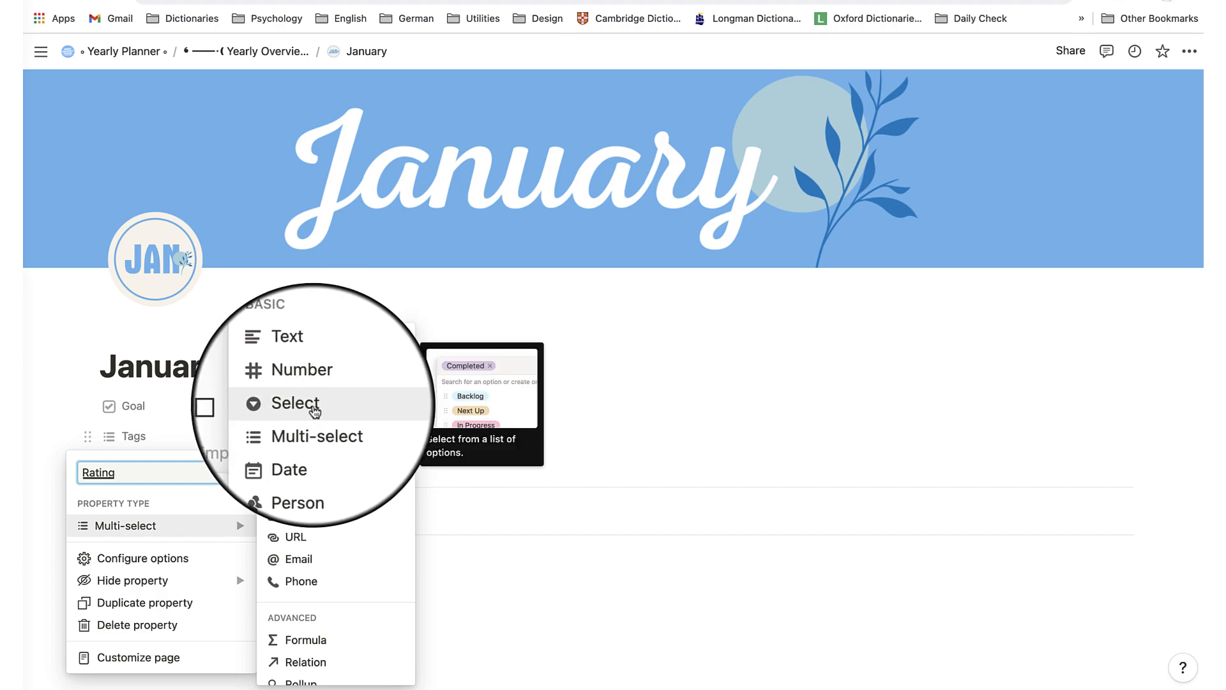
{"action": "left_click", "coordinate": [300, 407]}
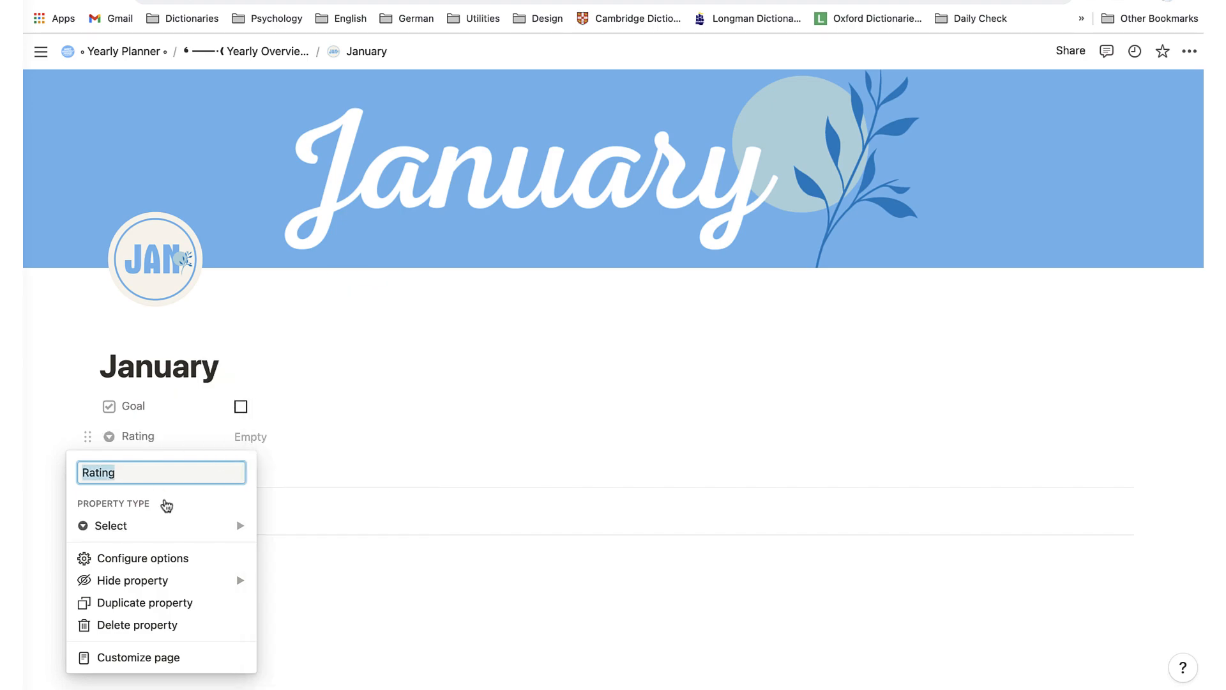
{"action": "left_click", "coordinate": [157, 560]}
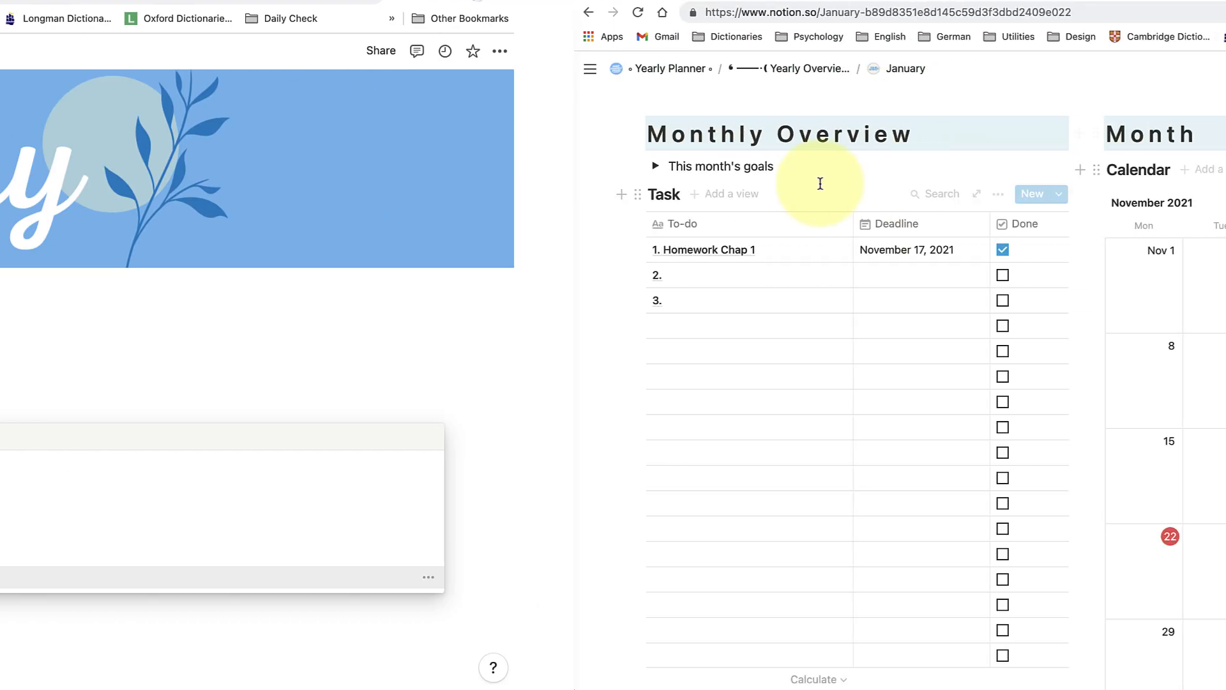
Step: Add the level 1 headings "Monthly Overview" and "Month" to the January page and arrange them side by side in two columns
{"action": "left_click", "coordinate": [120, 168]}
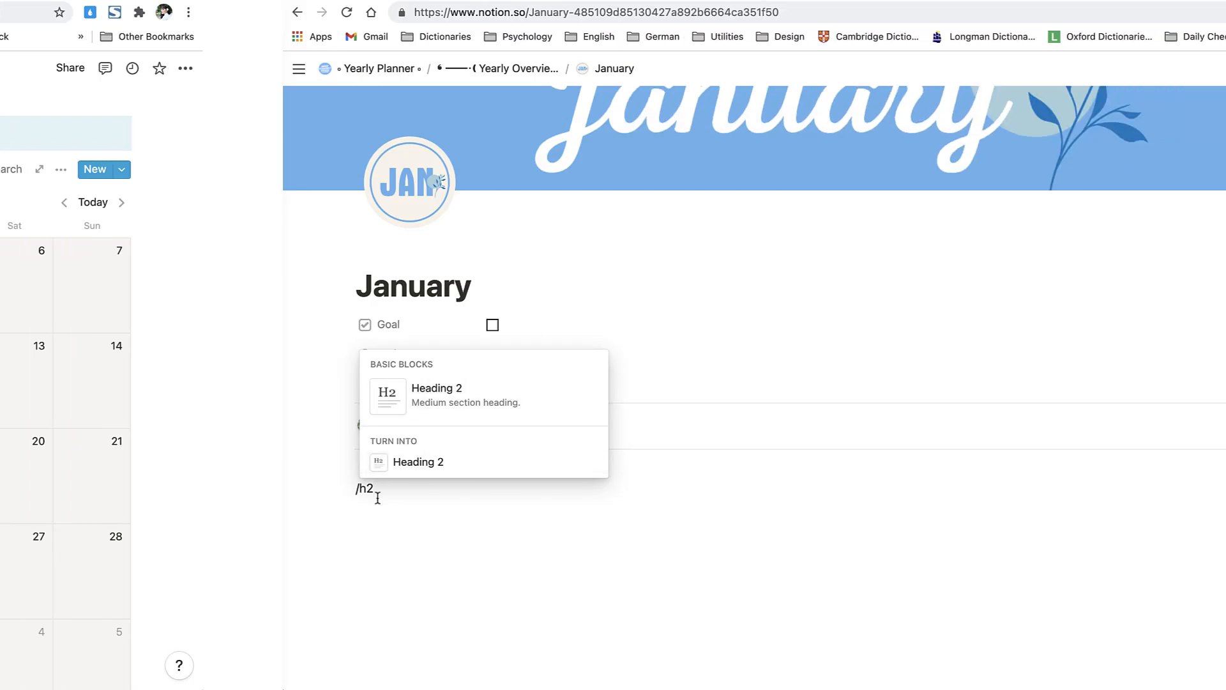
{"action": "key", "text": "BackSpace"}
{"action": "key", "text": "BackSpace"}
{"action": "type", "text": "h1"}
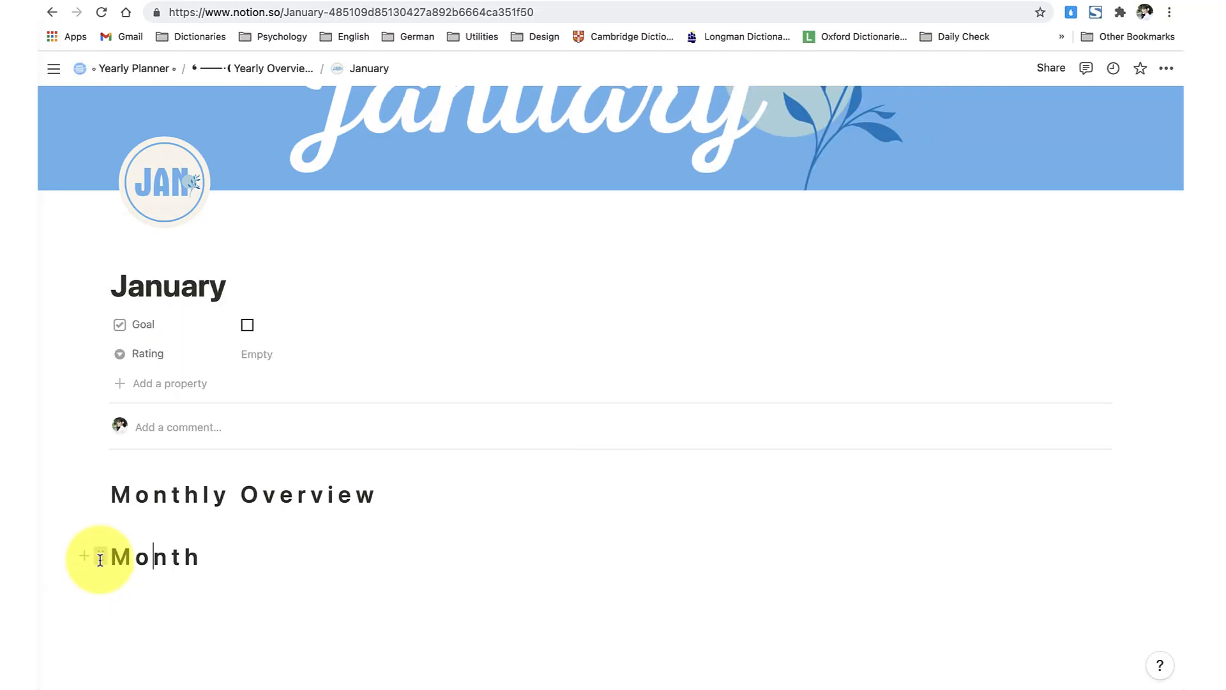
{"action": "left_click_drag", "start_coordinate": [100, 558], "coordinate": [1114, 492]}
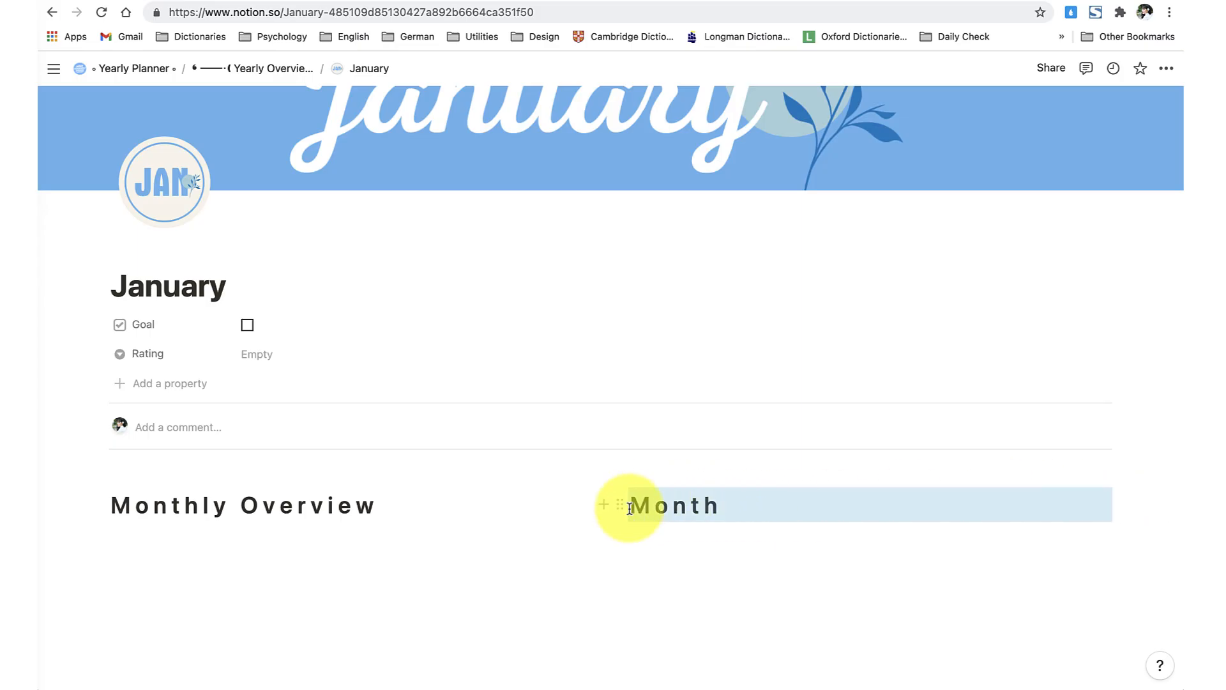
Step: Insert an inline calendar database below the Month heading and switch it to January 2022
{"action": "left_click", "coordinate": [603, 505]}
{"action": "scroll", "coordinate": [747, 446], "scroll_direction": "down", "scroll_amount": 5}
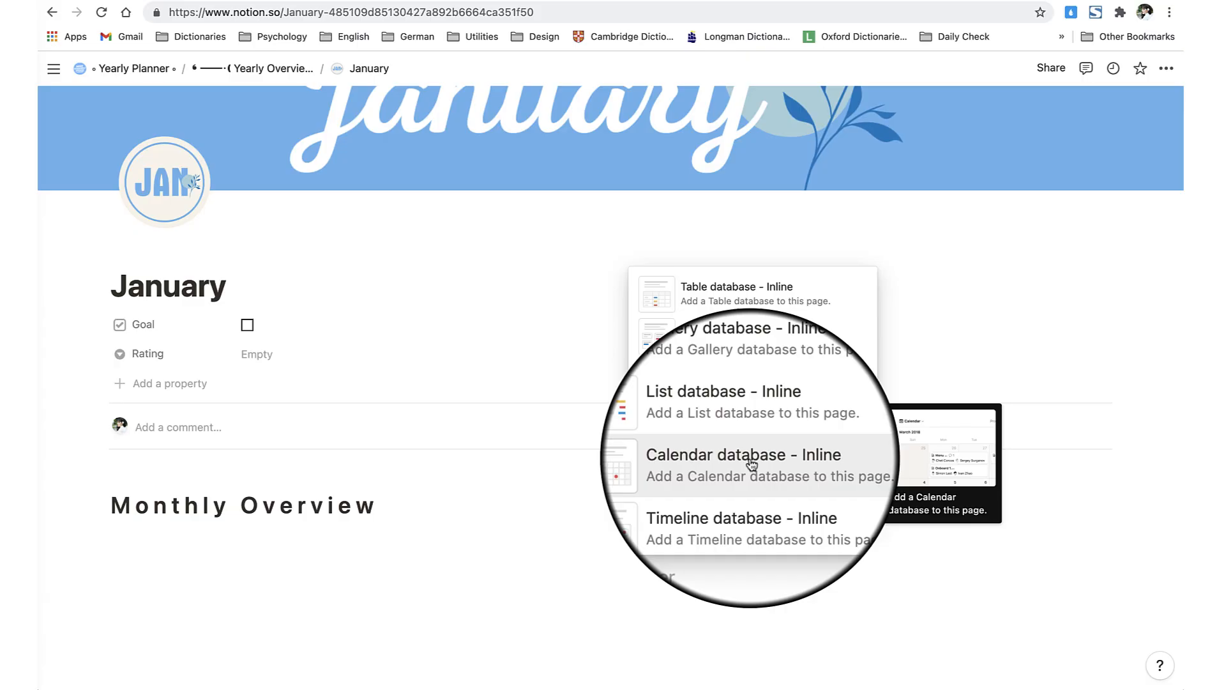
{"action": "left_click", "coordinate": [752, 464]}
{"action": "scroll", "coordinate": [665, 530], "scroll_direction": "down", "scroll_amount": 10}
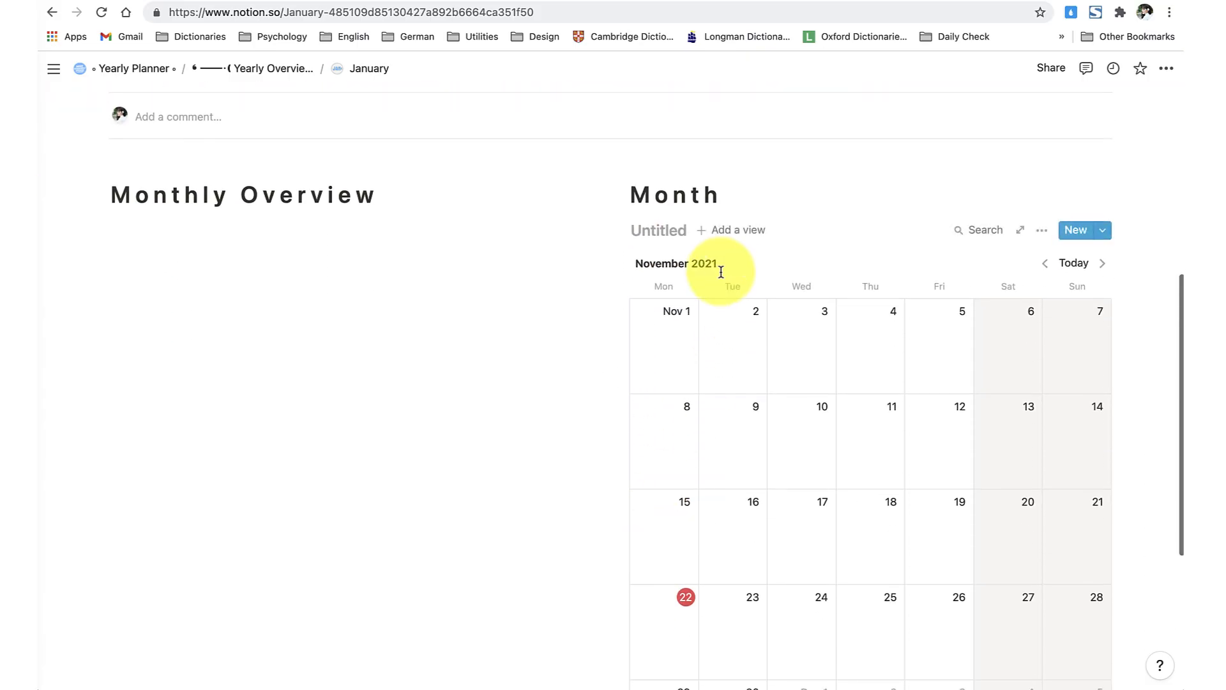
{"action": "scroll", "coordinate": [718, 273], "scroll_direction": "down", "scroll_amount": 1}
{"action": "scroll", "coordinate": [1050, 171], "scroll_direction": "down", "scroll_amount": 2}
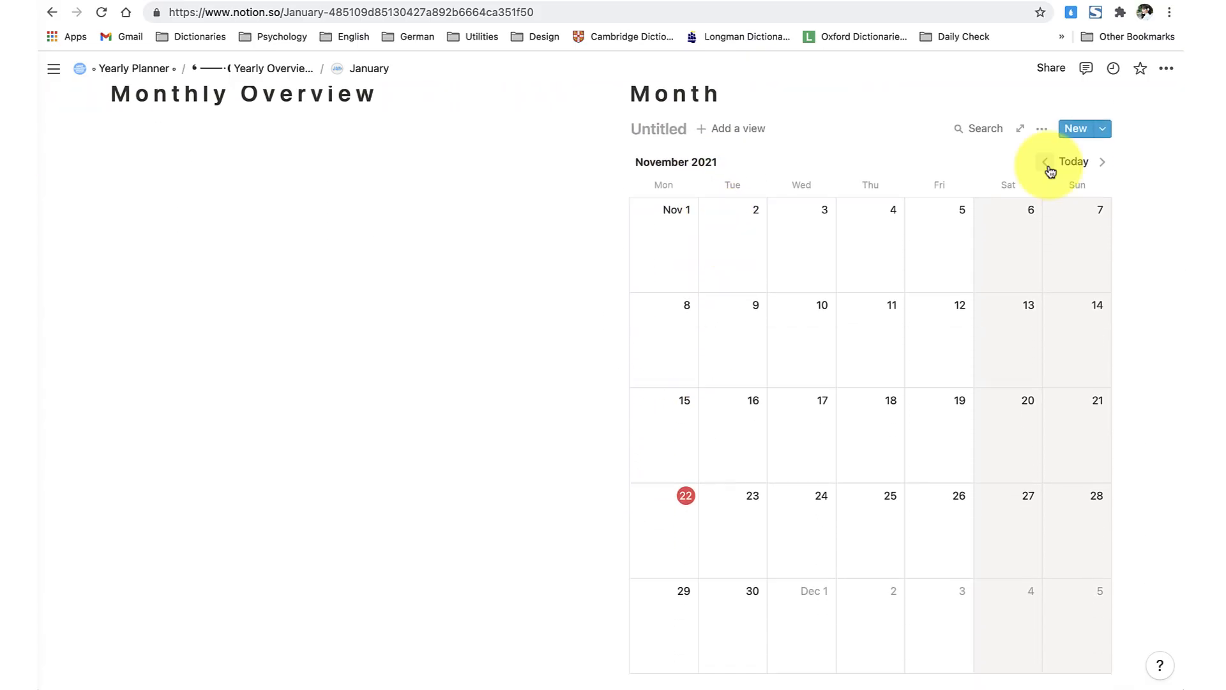
{"action": "left_click", "coordinate": [1103, 164]}
{"action": "left_click", "coordinate": [1104, 164]}
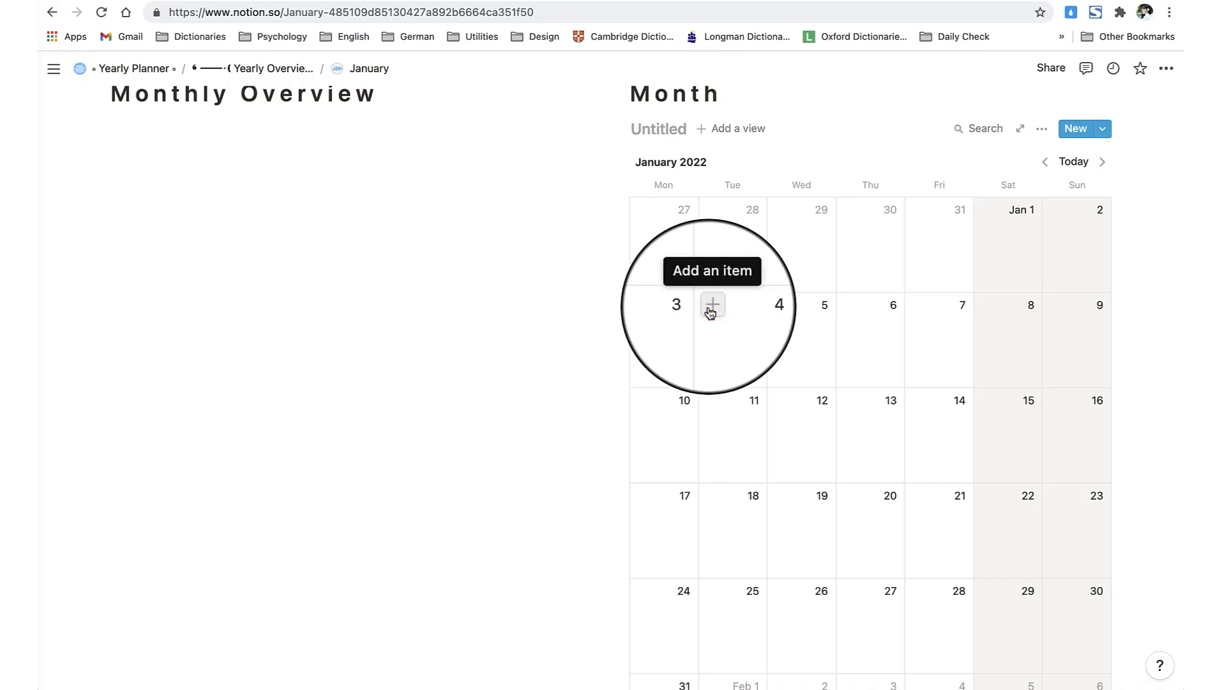
Step: Add an "Online Meet" item to the calendar on January 4, 2022
{"action": "left_click", "coordinate": [712, 306]}
{"action": "type", "text": "Online Meet"}
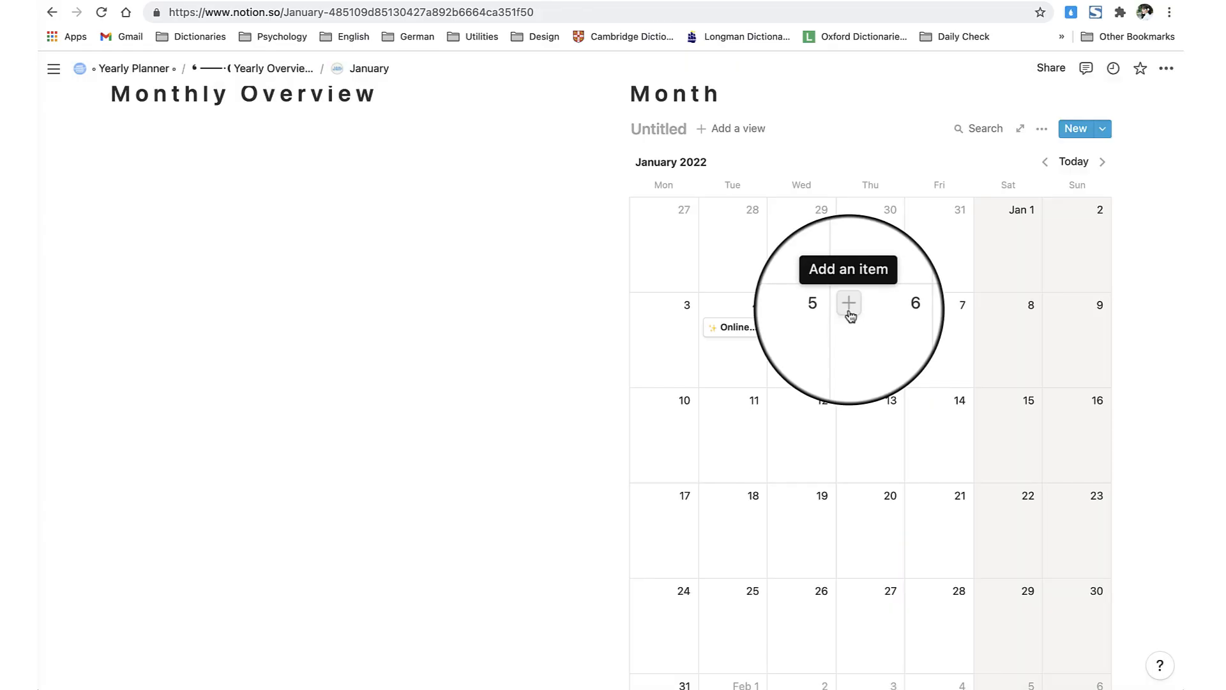
Step: Add a "BFF's Birthday" item on January 6, 2022 and insert a reminder for tomorrow at 9:00 AM in its page
{"action": "left_click", "coordinate": [849, 305]}
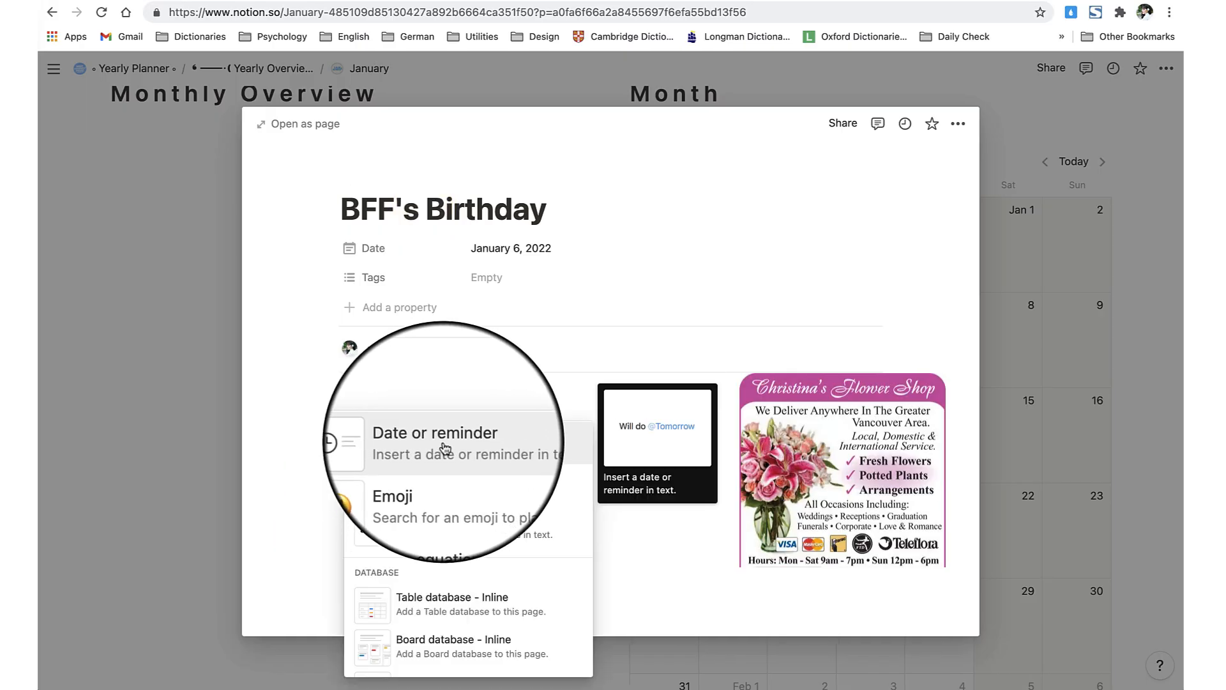
{"action": "left_click", "coordinate": [445, 448]}
{"action": "left_click", "coordinate": [356, 481]}
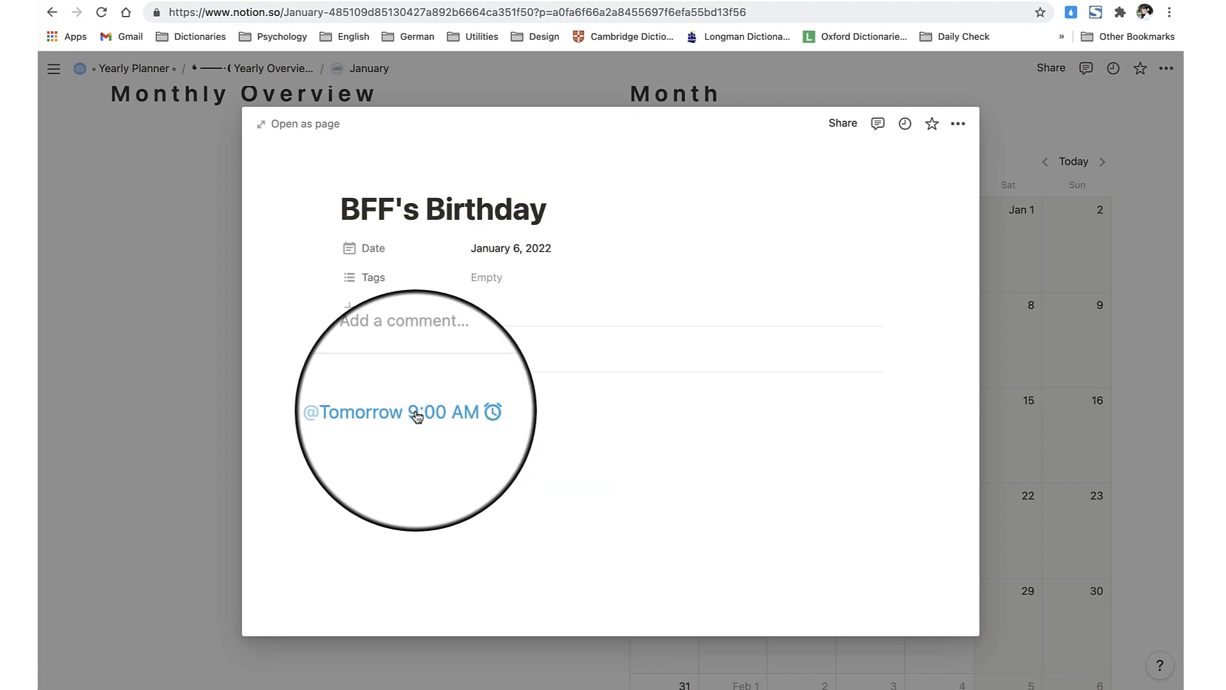
Step: Open the reminder in the BFF's Birthday page and bring up the choices for when to be reminded
{"action": "left_click", "coordinate": [415, 487]}
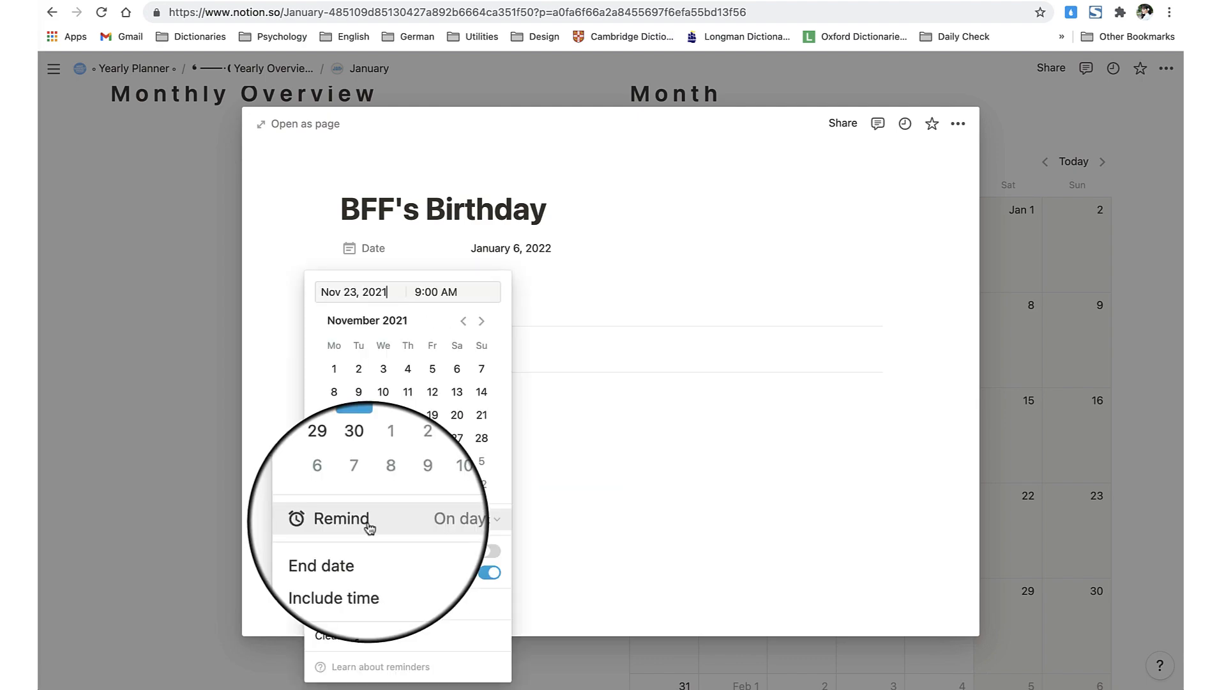
{"action": "left_click", "coordinate": [457, 523]}
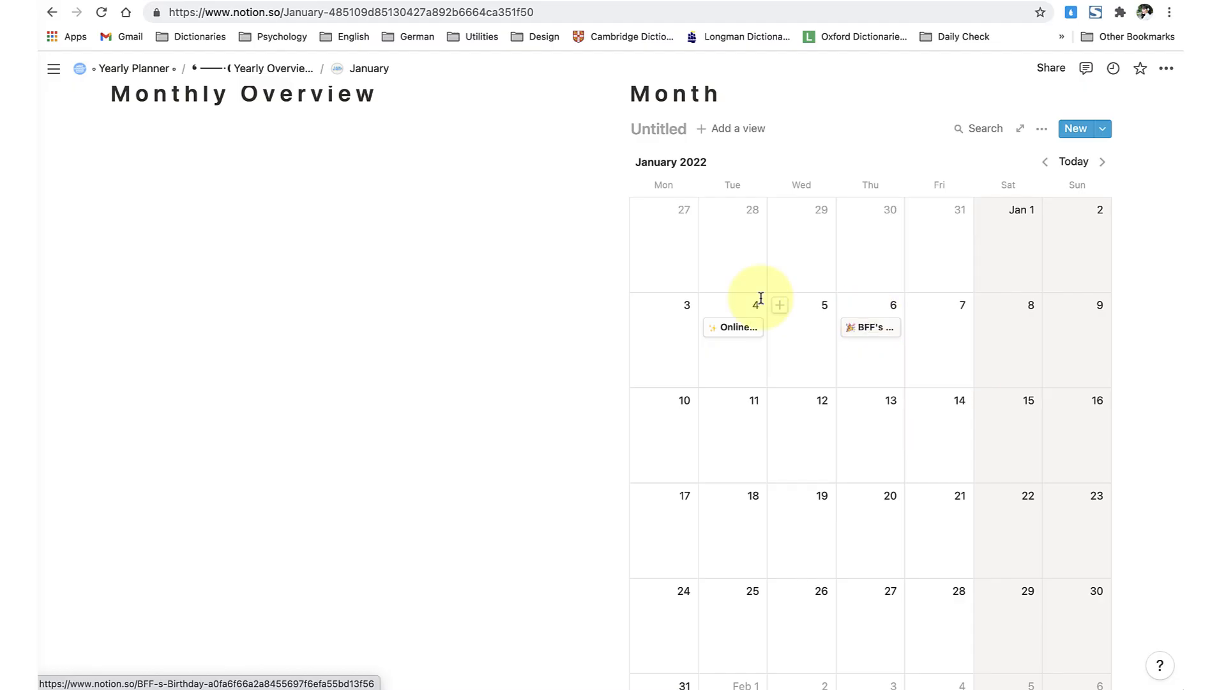
Step: Add a toggle list titled "This month's goals" below the Monthly Overview heading
{"action": "scroll", "coordinate": [190, 109], "scroll_direction": "up", "scroll_amount": 1}
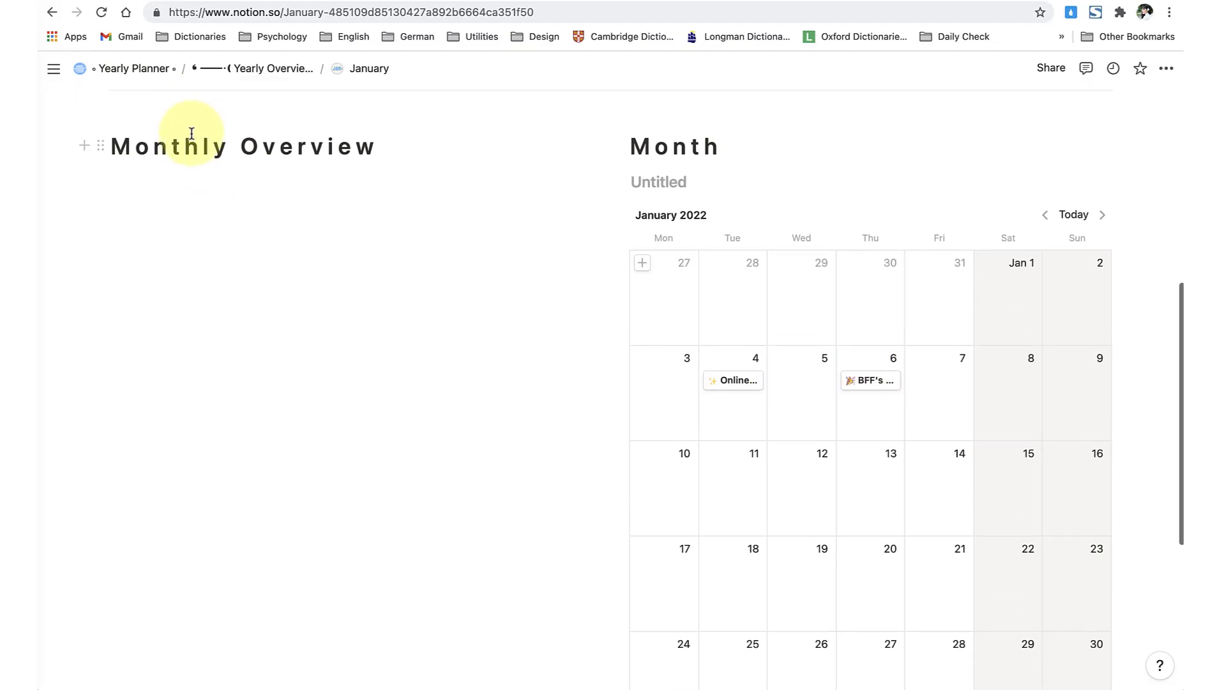
{"action": "scroll", "coordinate": [192, 133], "scroll_direction": "down", "scroll_amount": 1}
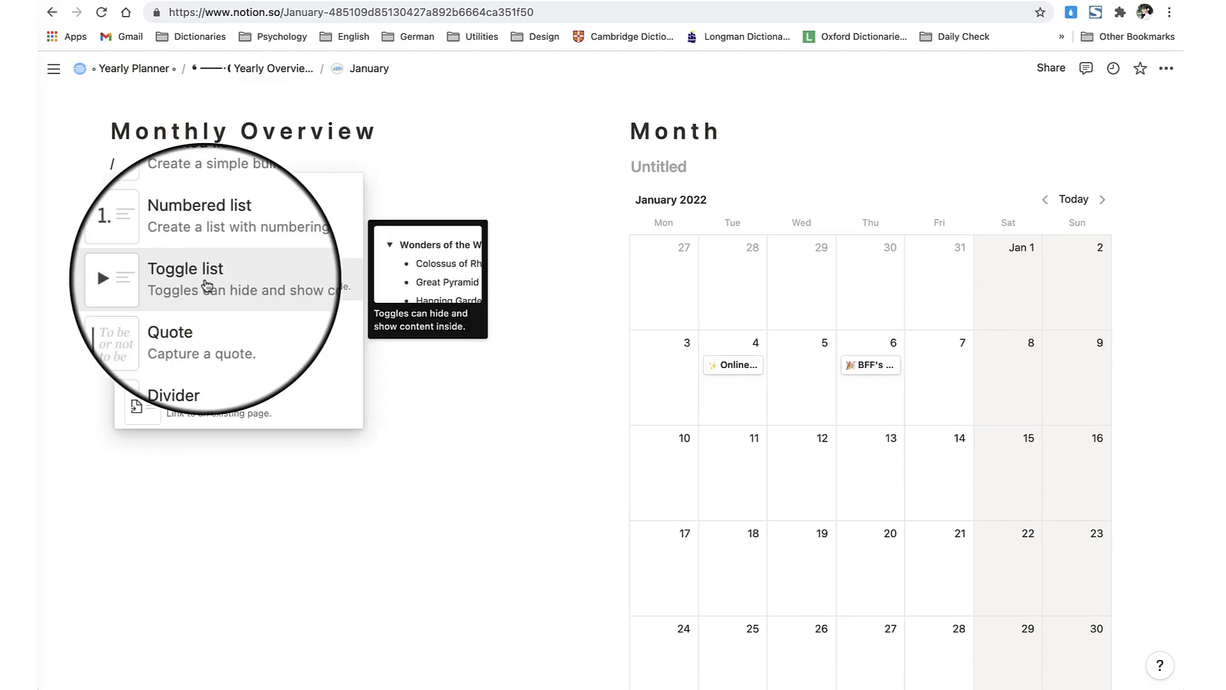
{"action": "left_click", "coordinate": [208, 284]}
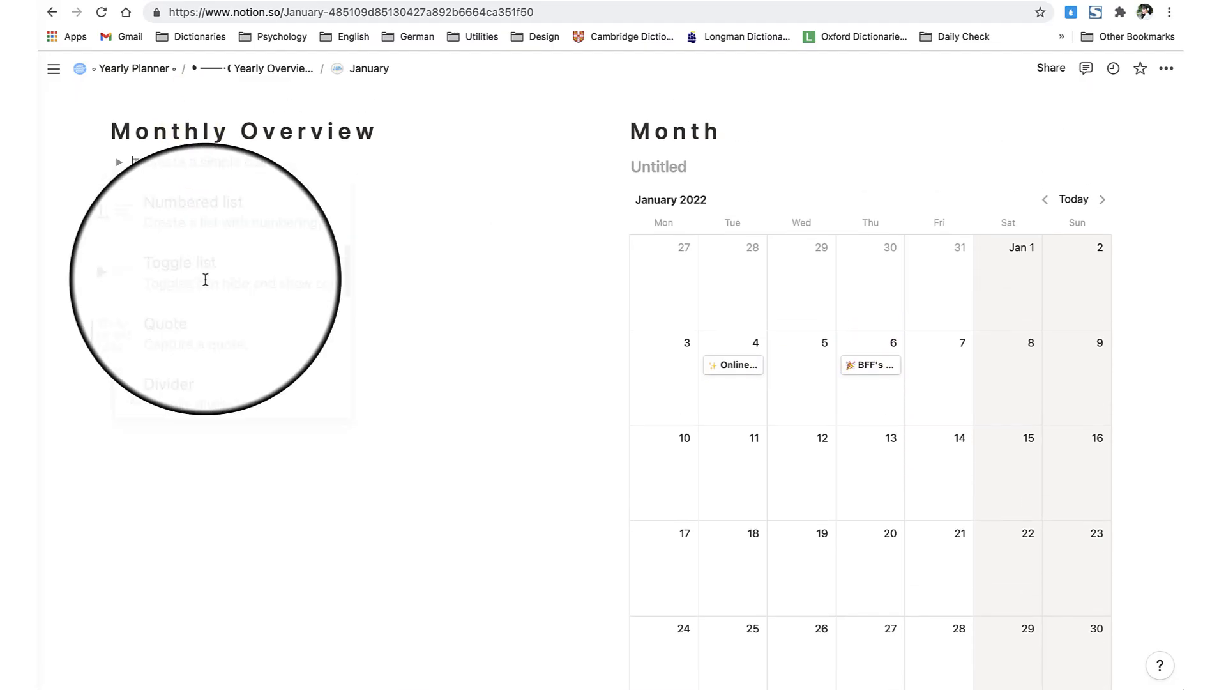
{"action": "type", "text": "This month's goals"}
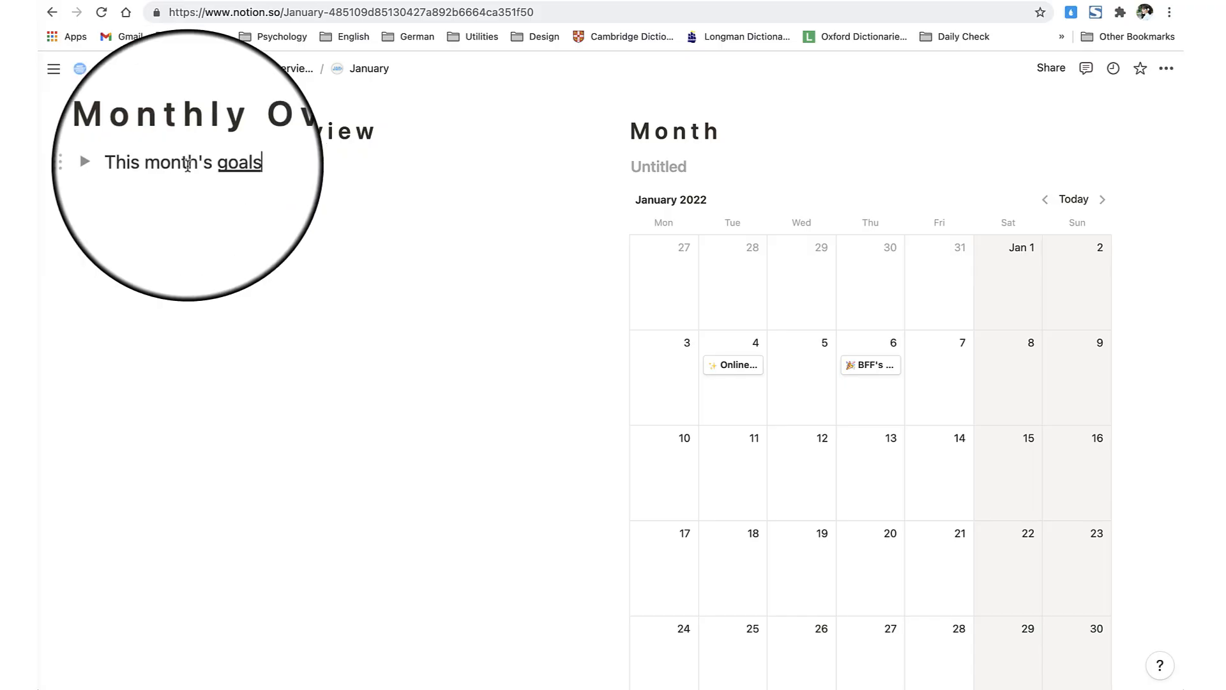
Step: Expand the "This month's goals" toggle and add three empty bulleted list items inside it
{"action": "left_click", "coordinate": [118, 163]}
{"action": "left_click", "coordinate": [159, 187]}
{"action": "type", "text": "/"}
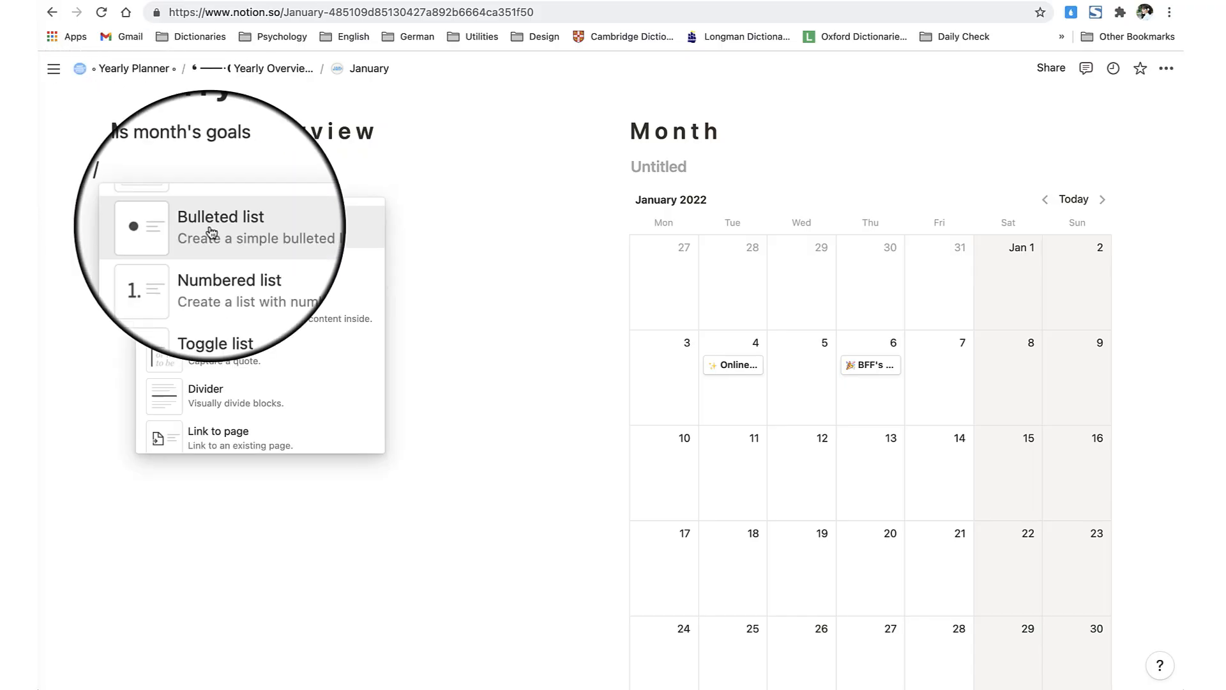
{"action": "left_click", "coordinate": [210, 231]}
{"action": "key", "text": "Return"}
{"action": "key", "text": "Return"}
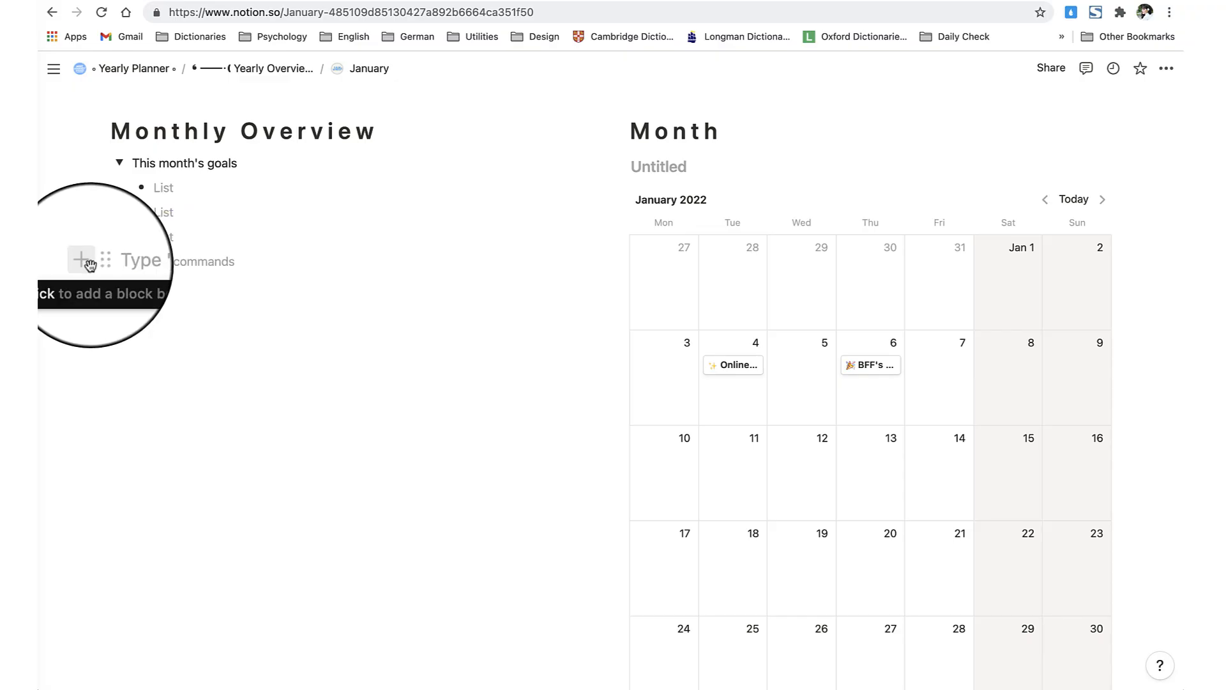
Step: Insert an inline table database below the goals toggle and title it "Task"
{"action": "left_click", "coordinate": [82, 260]}
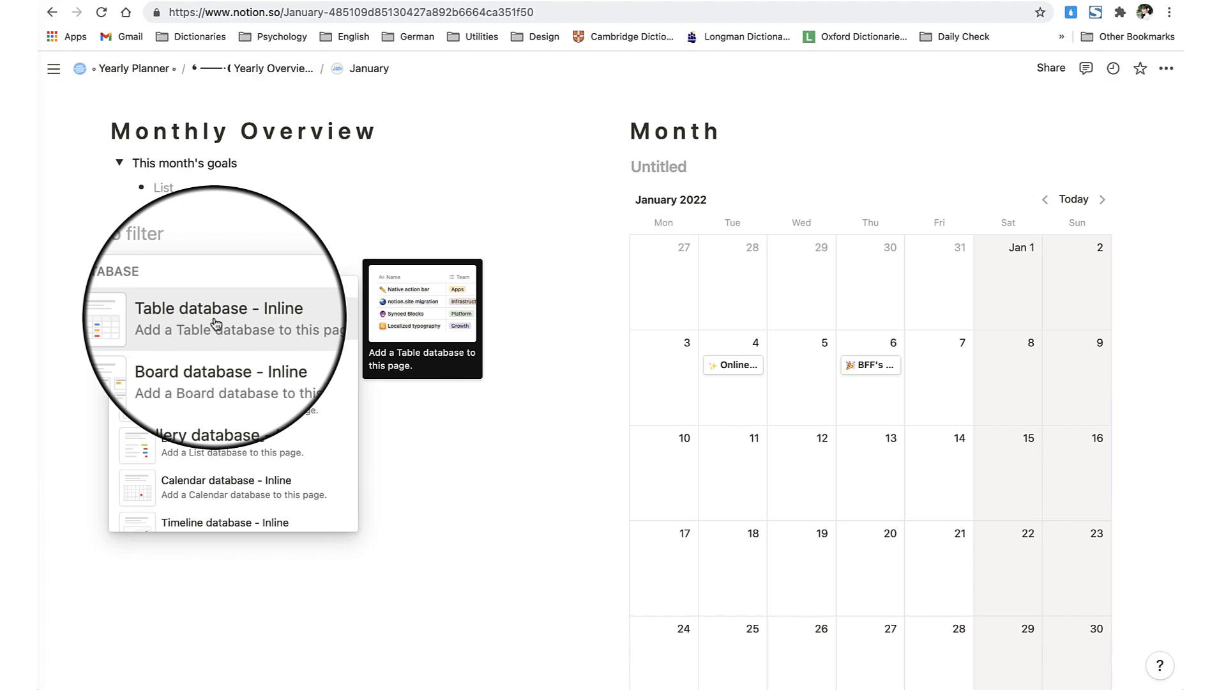
{"action": "left_click", "coordinate": [216, 322]}
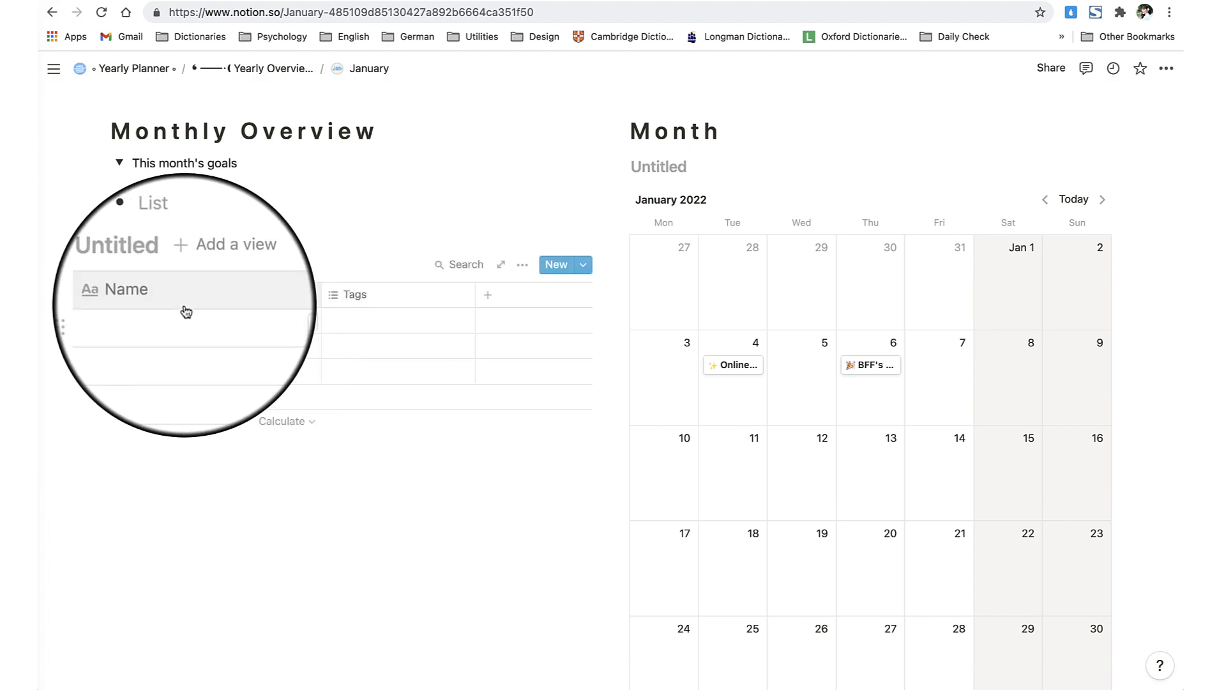
{"action": "type", "text": "Task"}
Step: Rename the Task table's Name column "To-Do" and turn its Tags column into a Date property named "Deadline"
{"action": "left_click", "coordinate": [146, 301]}
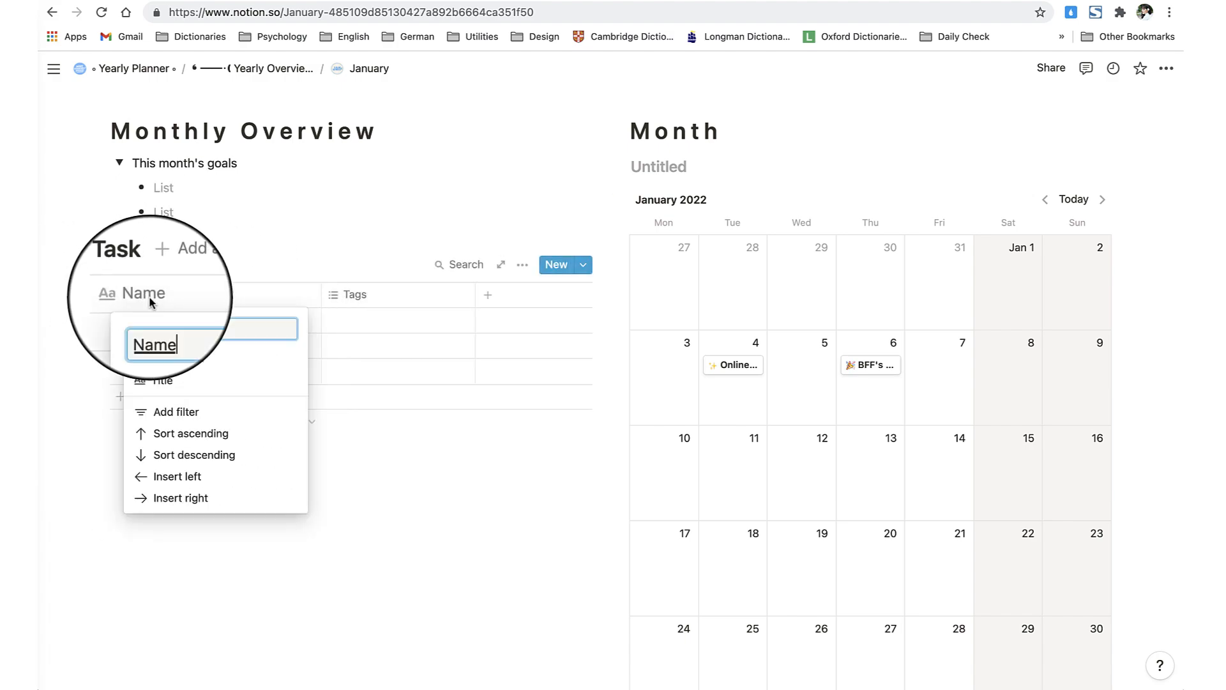
{"action": "type", "text": "To-D"}
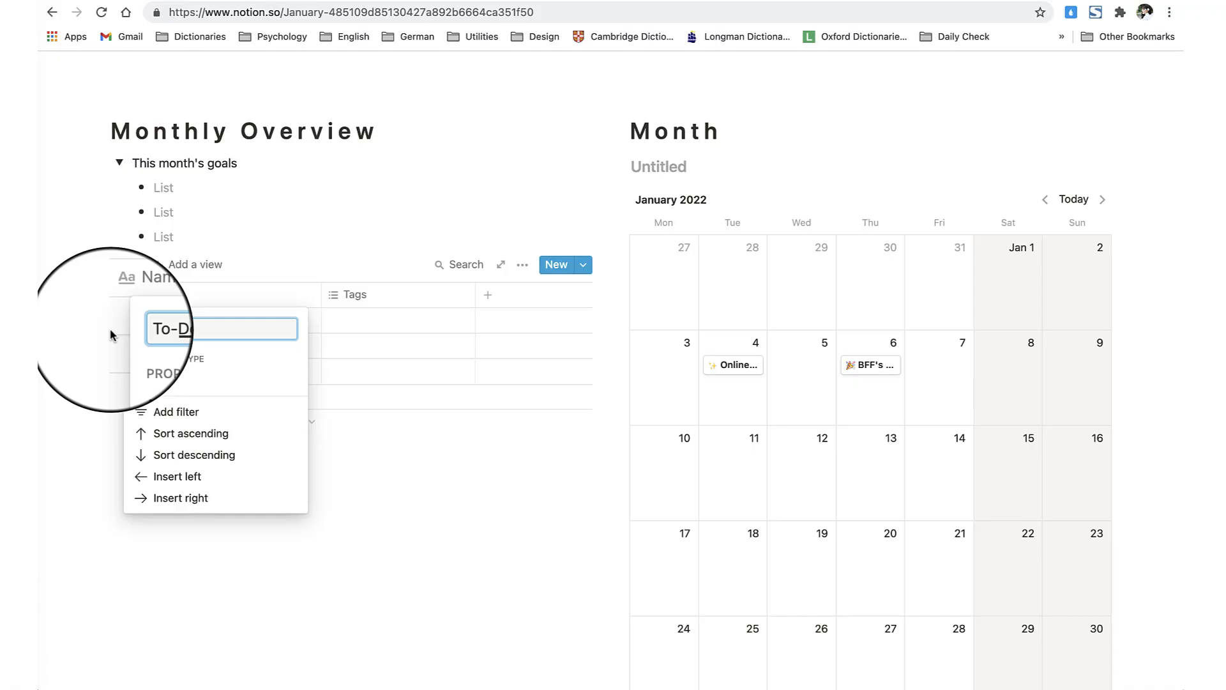
{"action": "type", "text": "o"}
{"action": "left_click", "coordinate": [354, 294]}
{"action": "type", "text": "Deadline"}
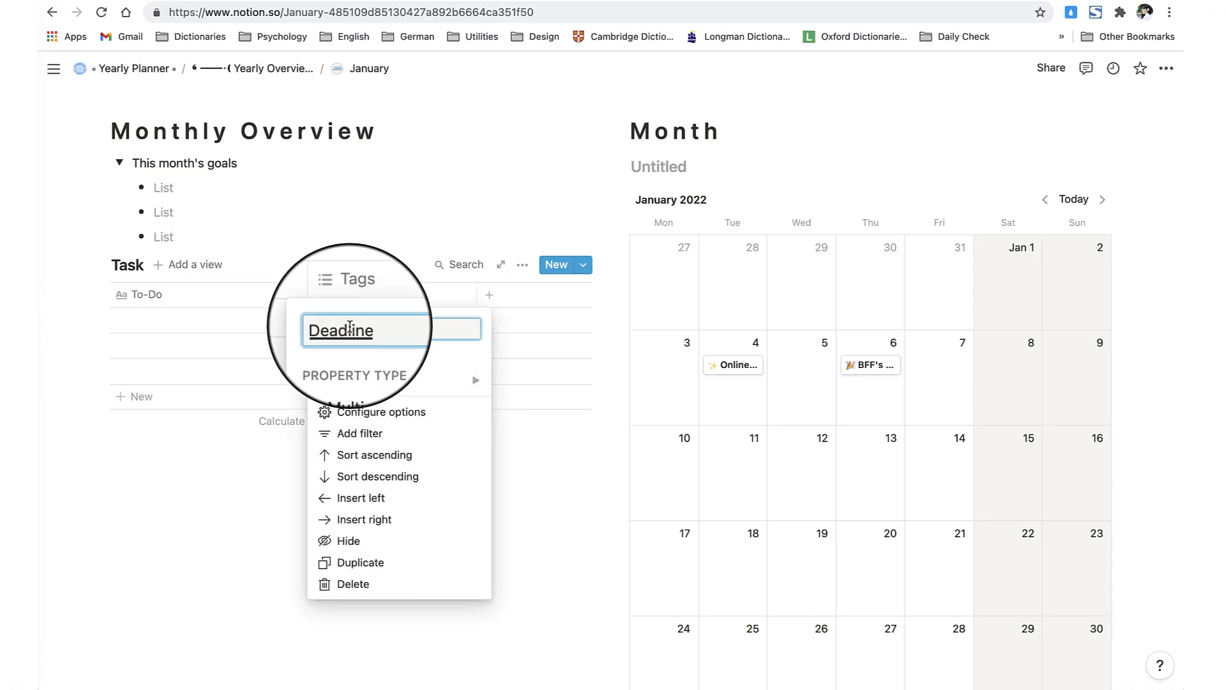
{"action": "mouse_move", "coordinate": [383, 381]}
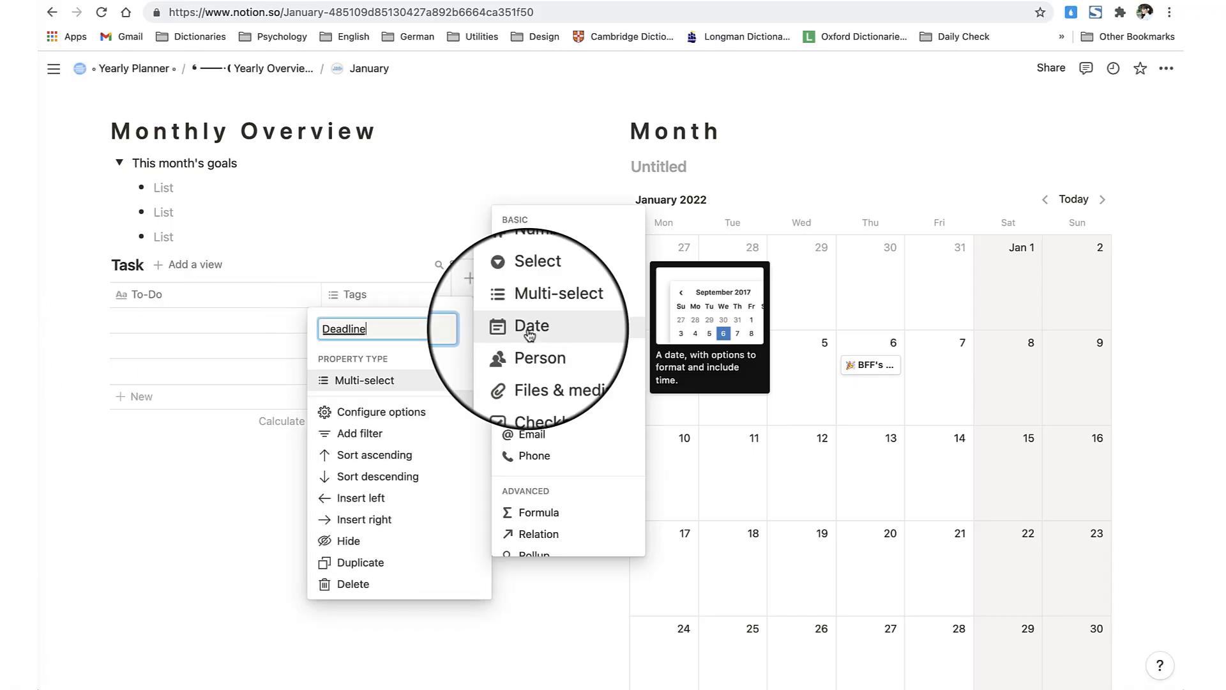
{"action": "left_click", "coordinate": [529, 326]}
Step: Add a Checkbox column named "Status" to the Task table
{"action": "left_click", "coordinate": [468, 278]}
{"action": "type", "text": "Status"}
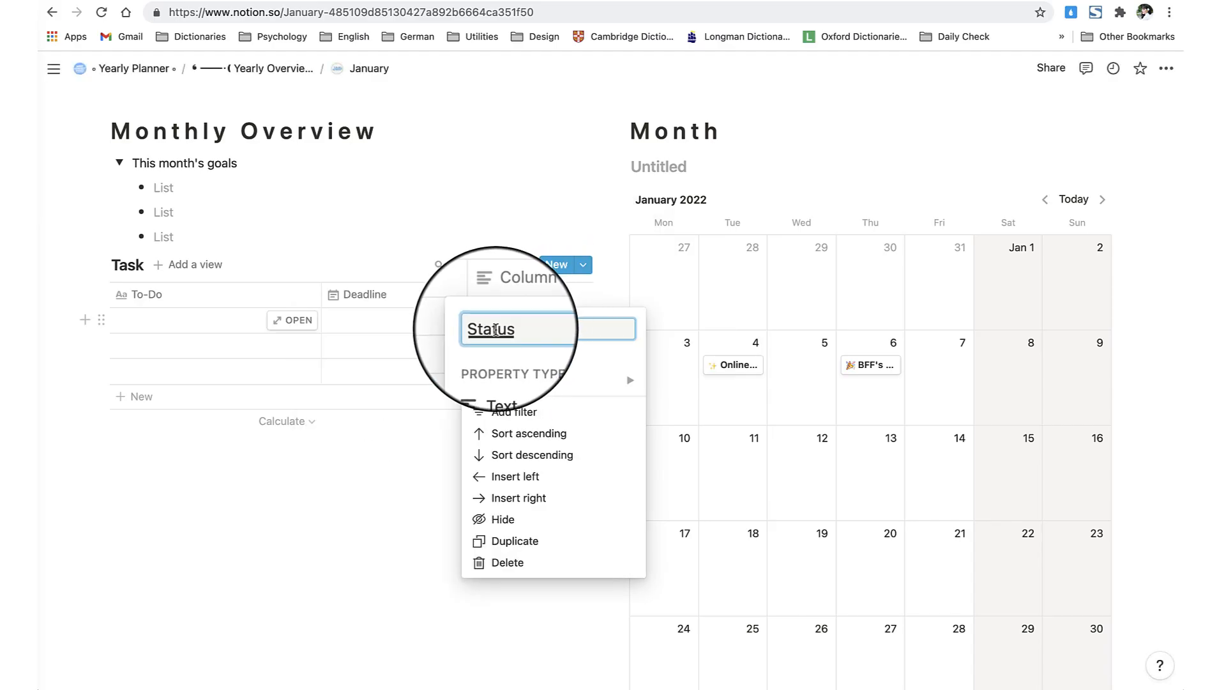
{"action": "mouse_move", "coordinate": [521, 371]}
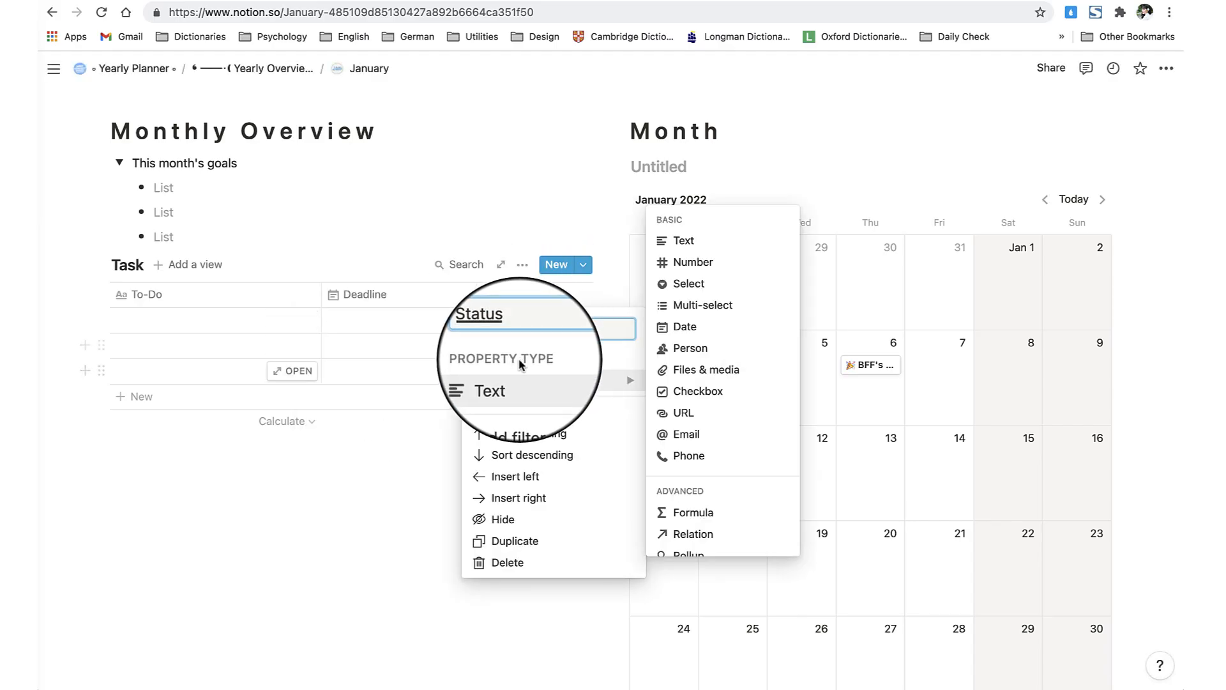
{"action": "left_click", "coordinate": [693, 395]}
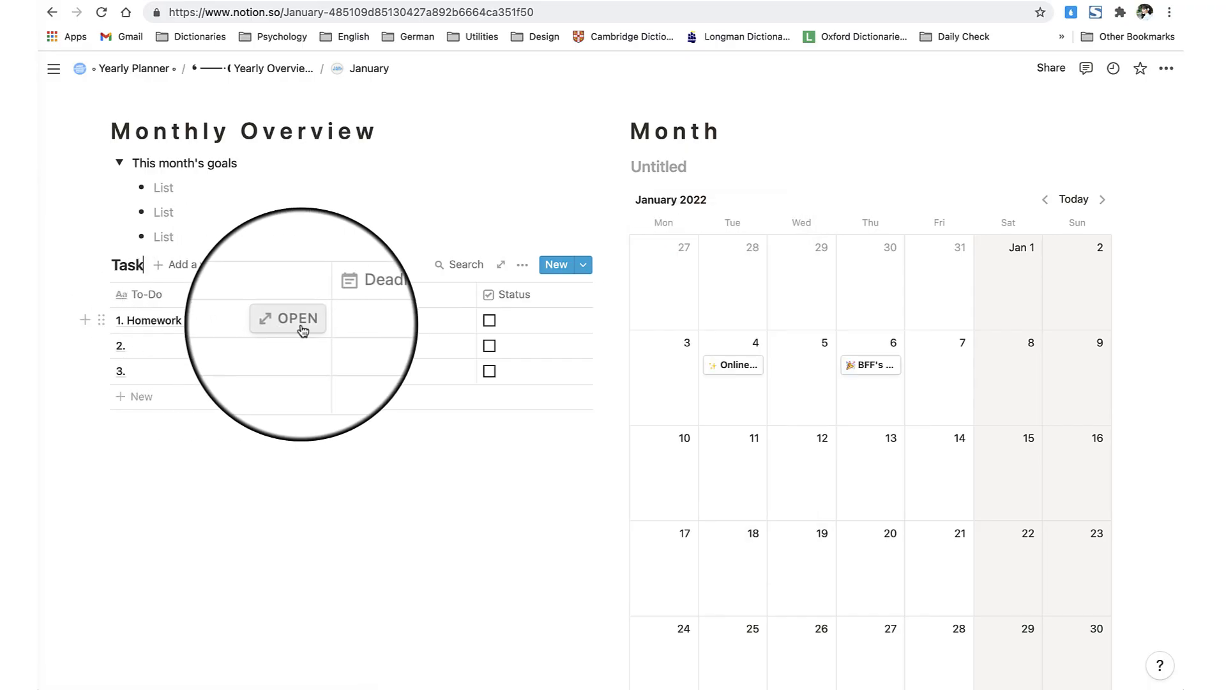
Step: Open the "1. Homework Chap 1" entry of the Task table to view its page and close it again
{"action": "left_click", "coordinate": [299, 320]}
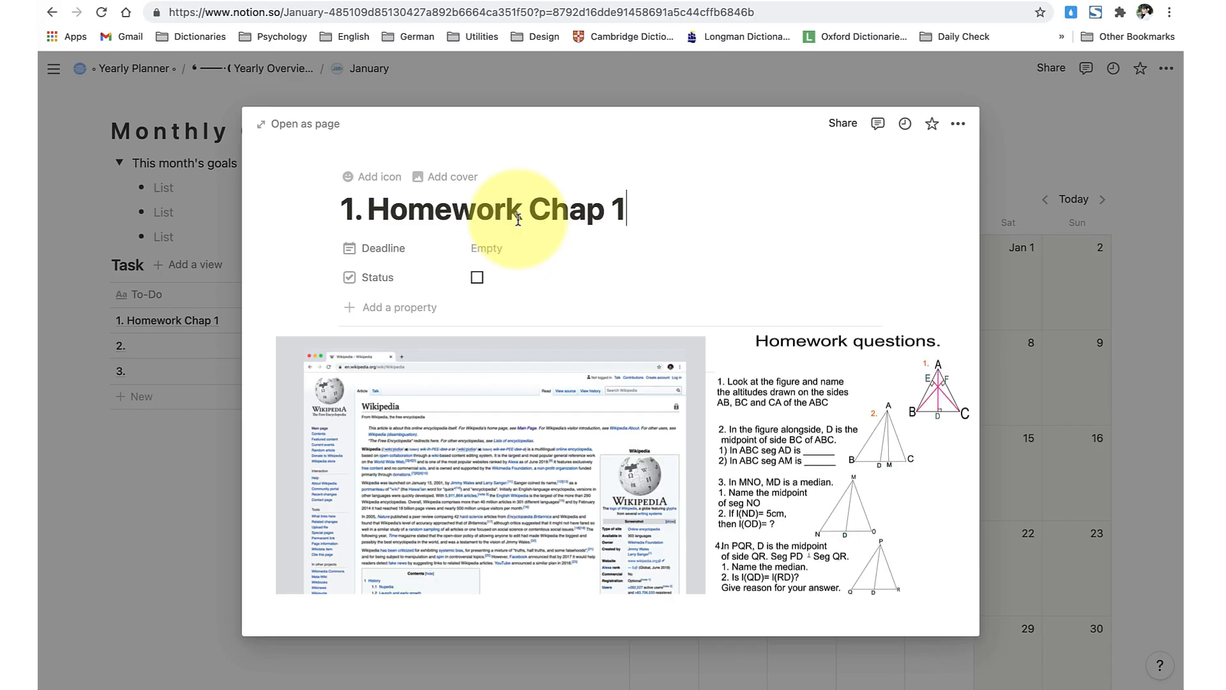
{"action": "key", "text": "Escape"}
Step: Try to set the calculation under the Task table's Status column to Checked
{"action": "scroll", "coordinate": [487, 265], "scroll_direction": "down", "scroll_amount": 5}
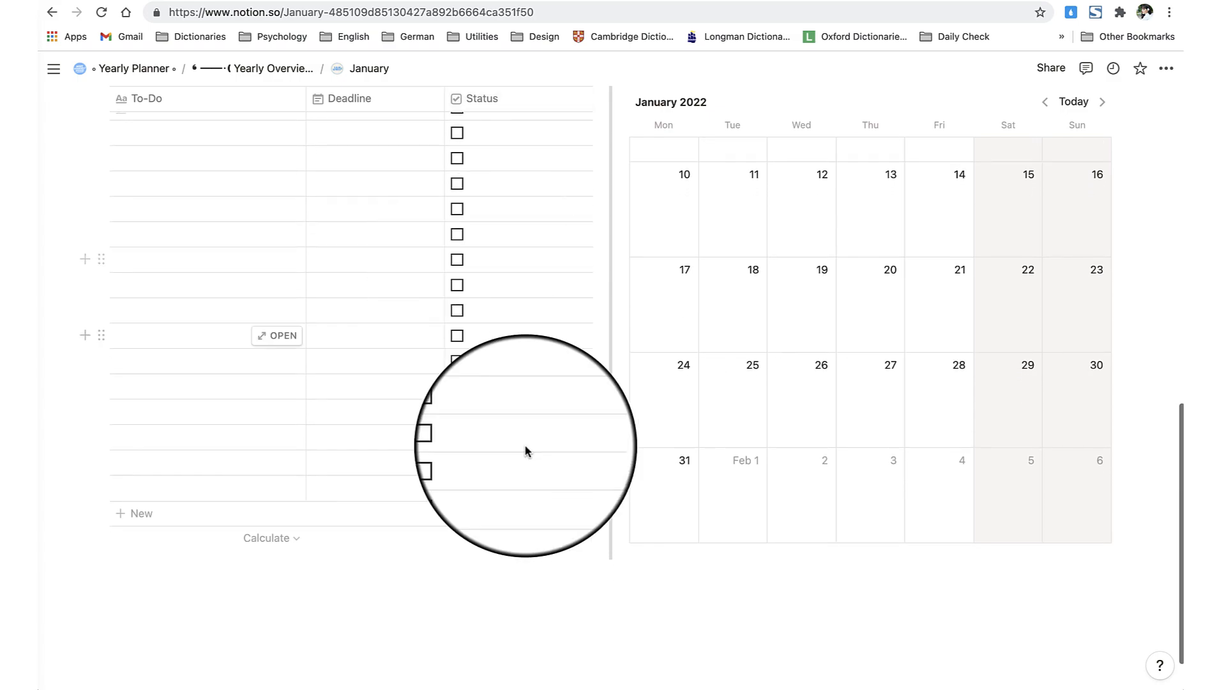
{"action": "left_click", "coordinate": [554, 538]}
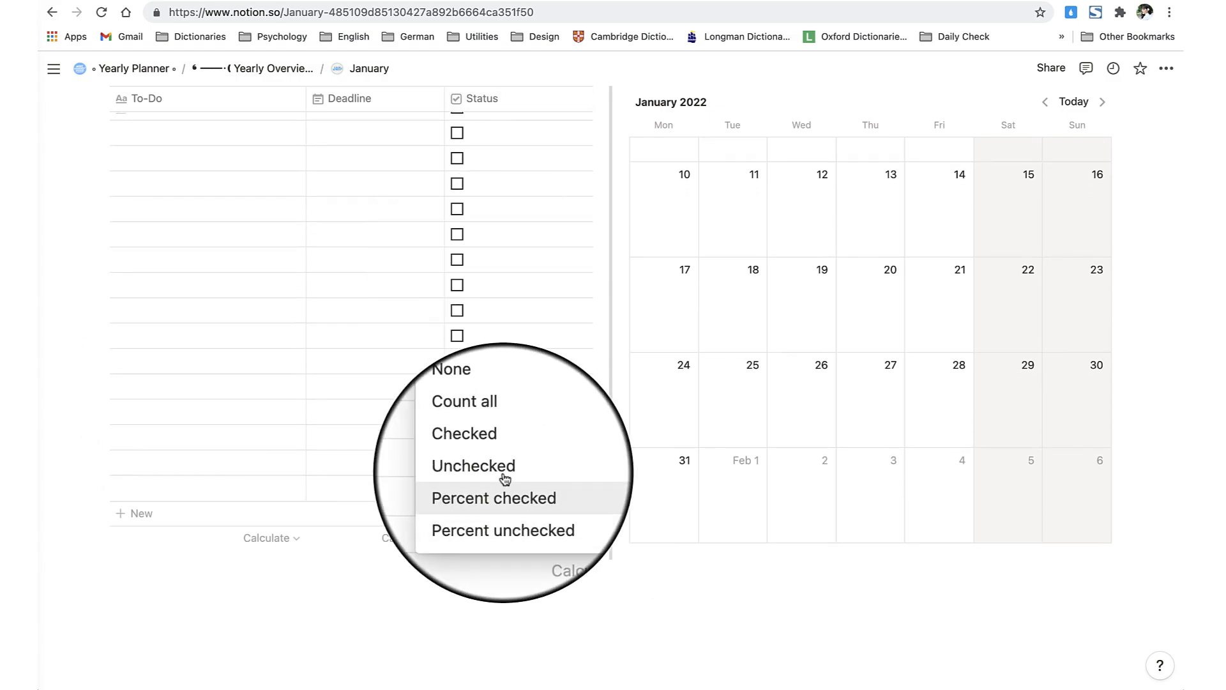
{"action": "mouse_move", "coordinate": [491, 456]}
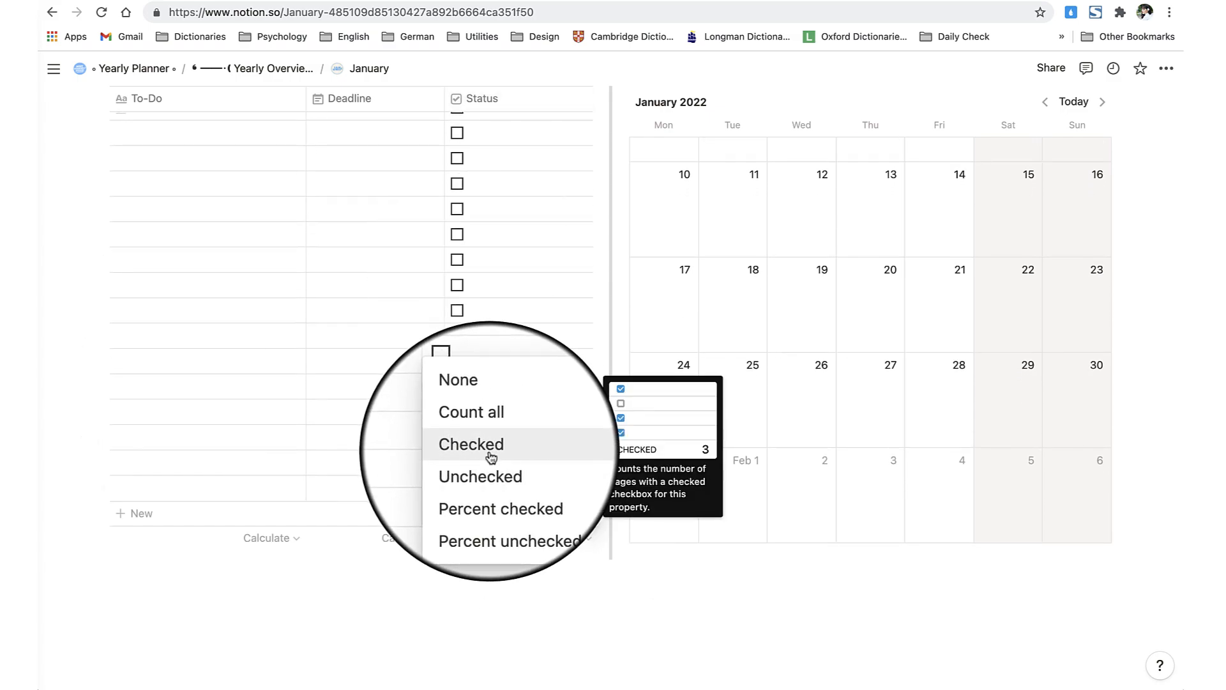
{"action": "left_click", "coordinate": [491, 456]}
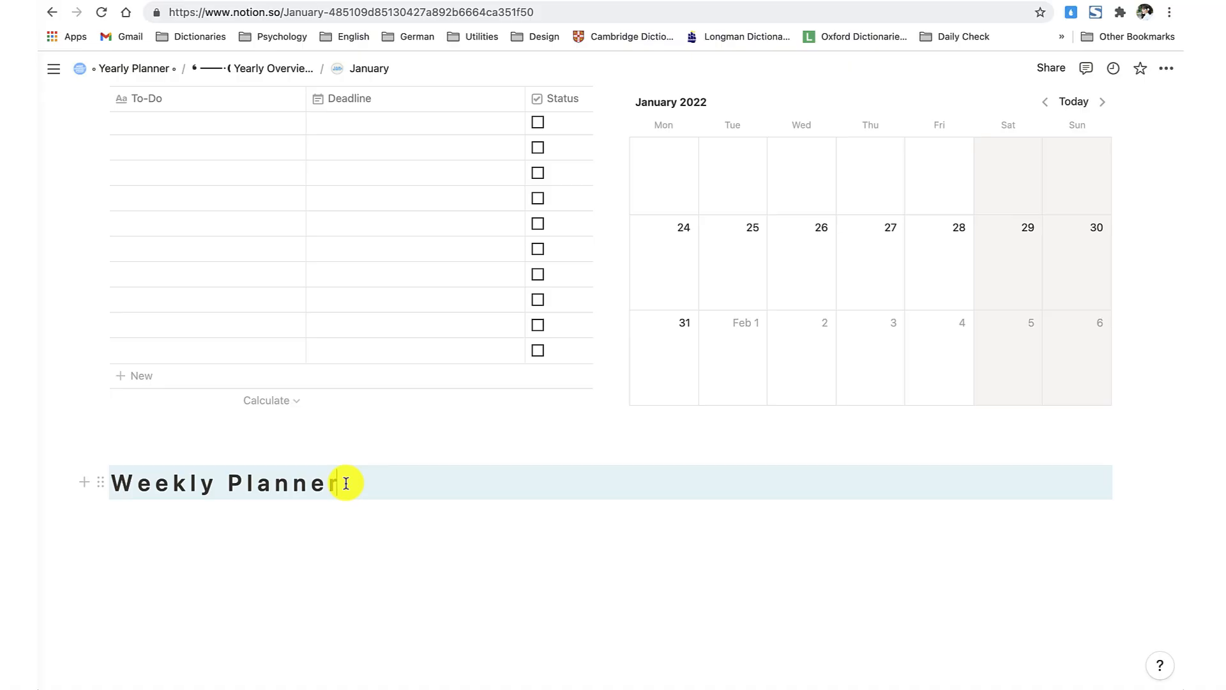
Step: Insert an inline gallery database directly below the Weekly Planner heading
{"action": "key", "text": "Return"}
{"action": "type", "text": "/"}
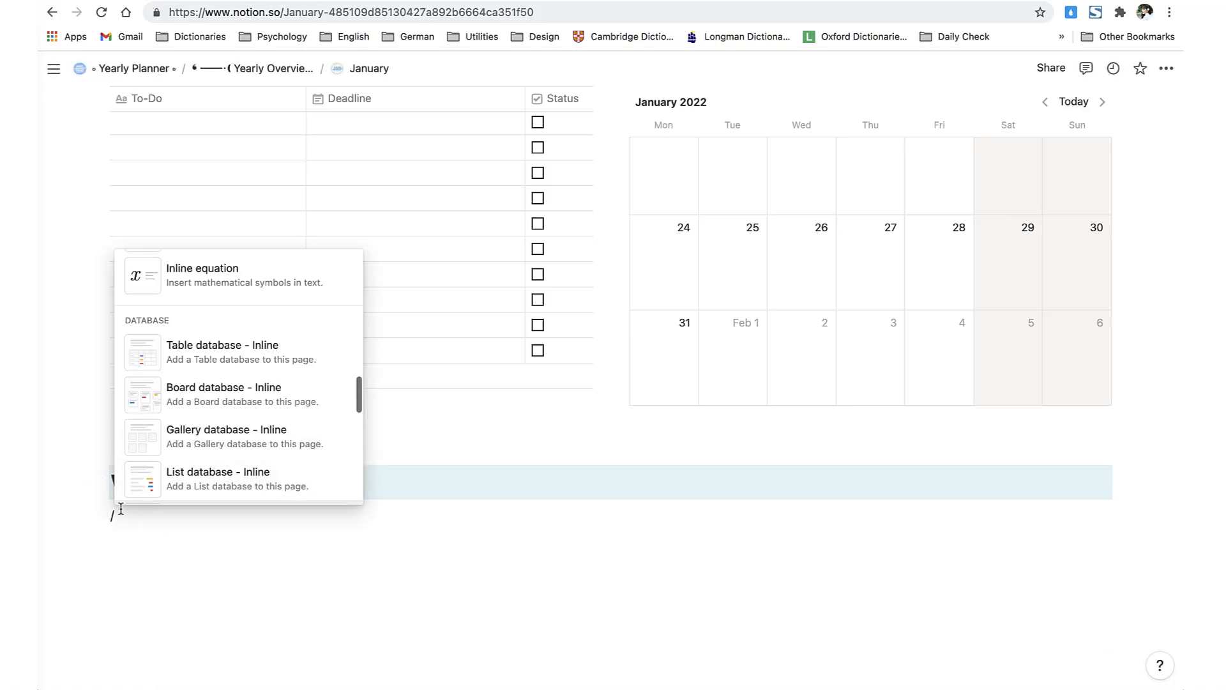
{"action": "left_click", "coordinate": [230, 441]}
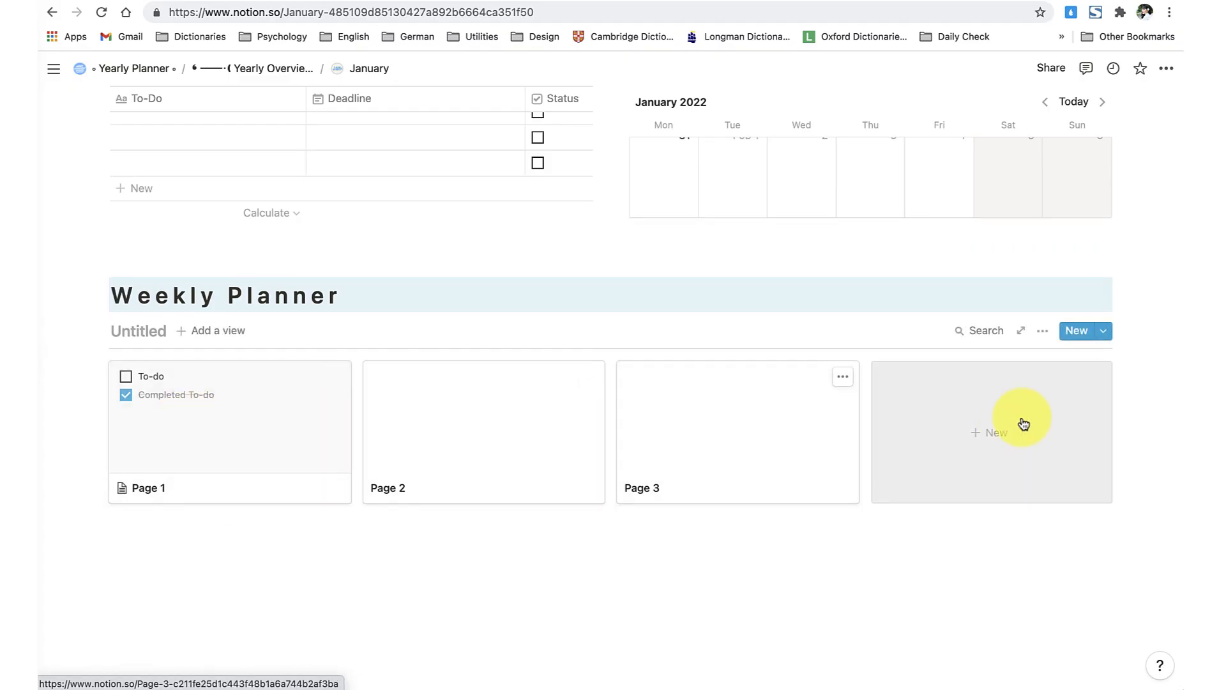
Step: Rename the first gallery card, Page 1, as "Week 1" and open it as a full page
{"action": "left_click", "coordinate": [208, 438]}
{"action": "triple_click", "coordinate": [370, 215]}
{"action": "type", "text": "Wee"}
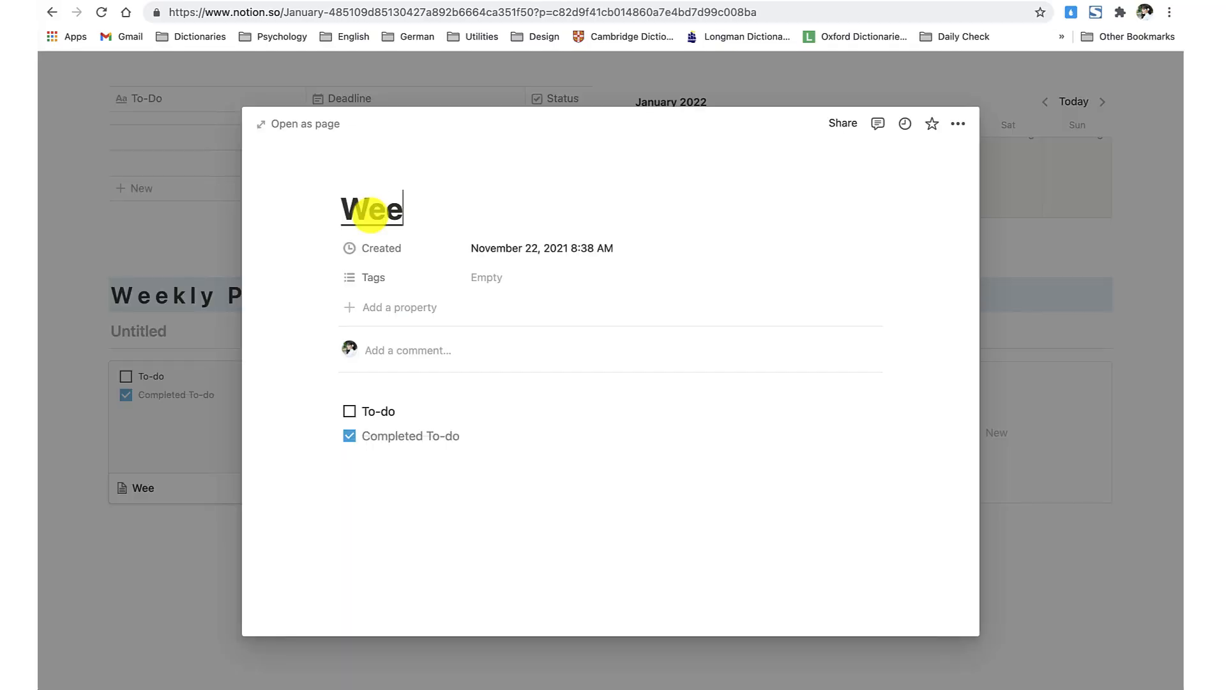
{"action": "type", "text": "k 1"}
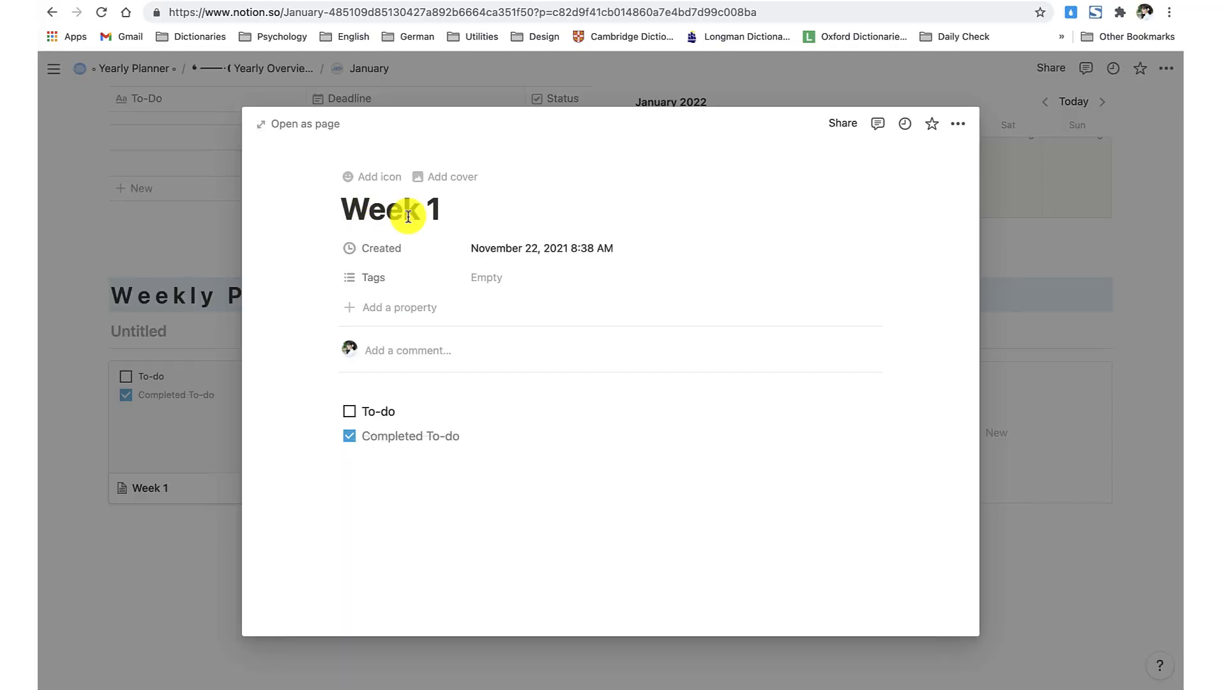
{"action": "left_click", "coordinate": [311, 134]}
Step: Set the Week 1 page to full width and decorate it with the blue W1 cover and round W1 icon
{"action": "left_click", "coordinate": [1166, 68]}
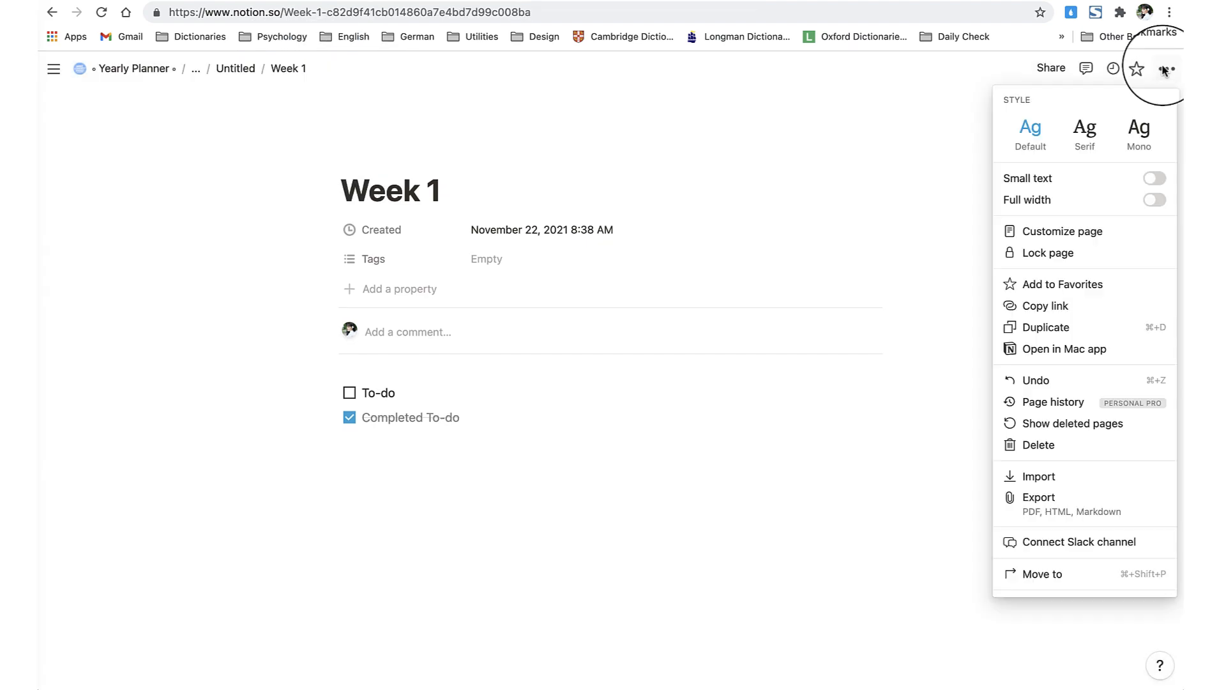
{"action": "left_click", "coordinate": [1045, 200]}
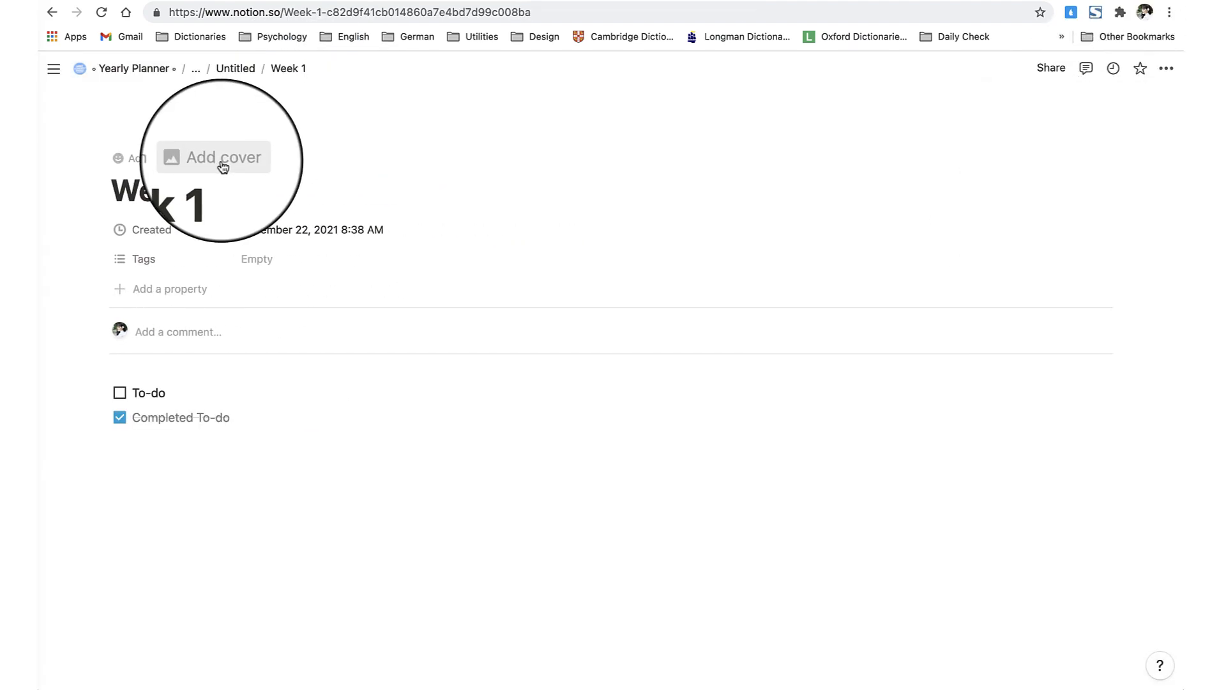
{"action": "left_click", "coordinate": [223, 167]}
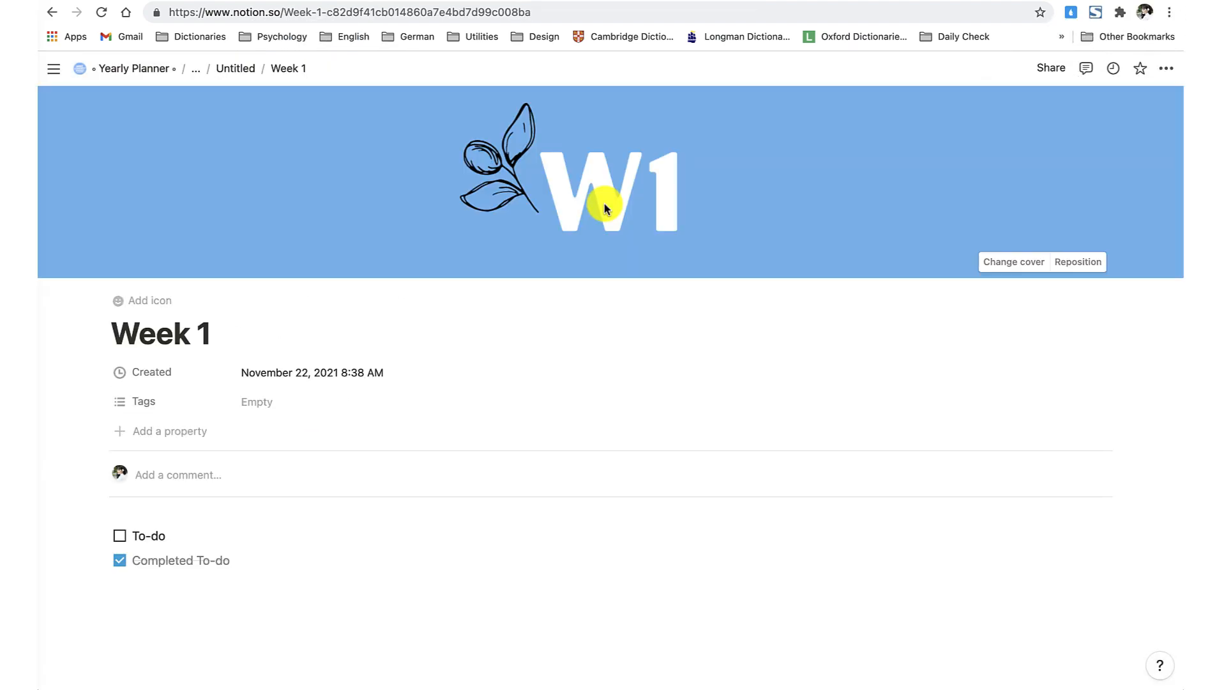
{"action": "left_click", "coordinate": [149, 300]}
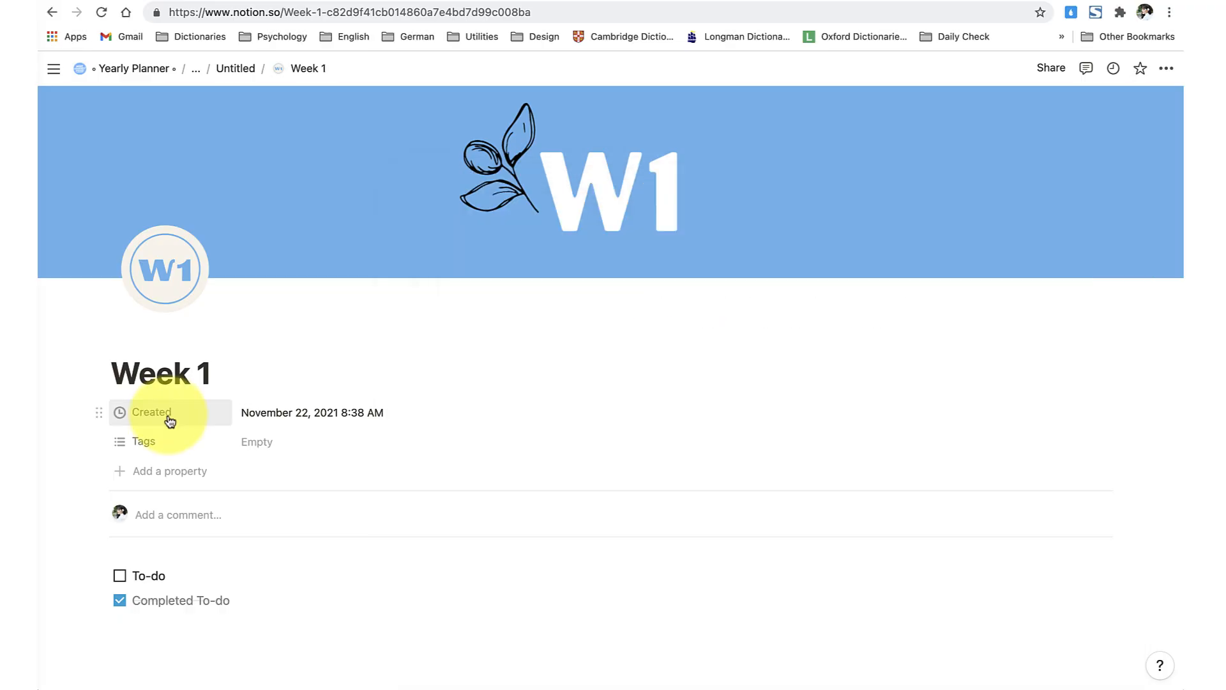
Step: Rename the Created property of the Week 1 page "Date" and change its type to Date
{"action": "left_click", "coordinate": [164, 414]}
{"action": "type", "text": "Date"}
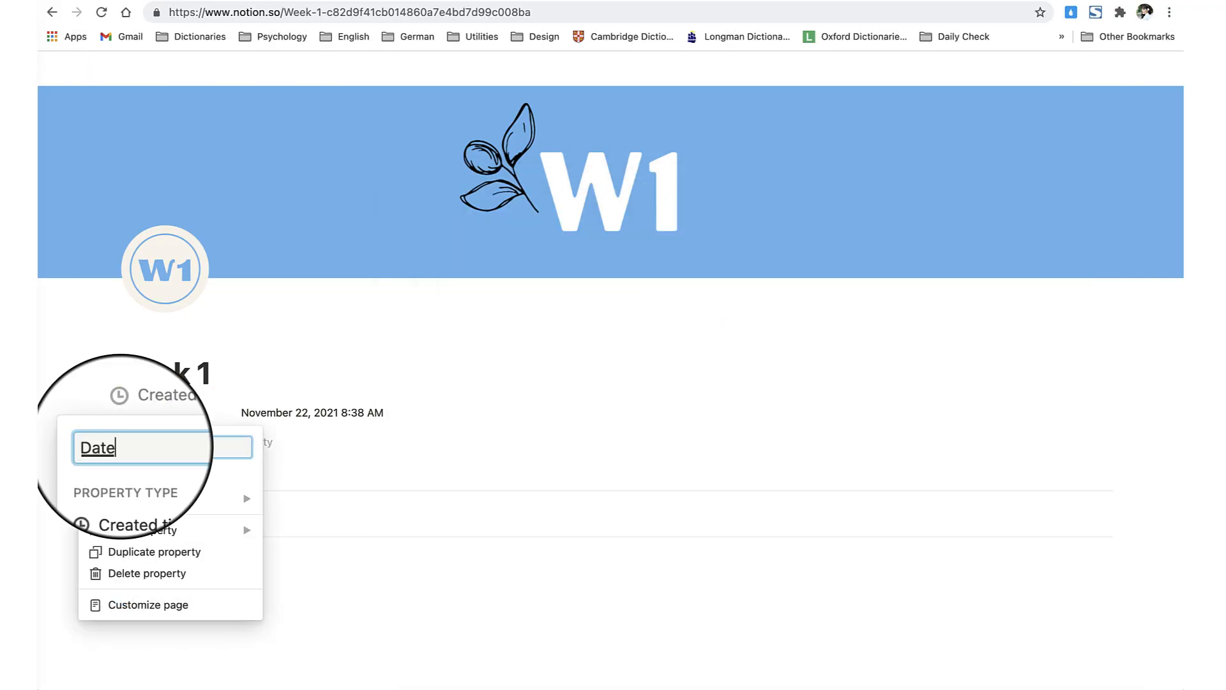
{"action": "left_click", "coordinate": [139, 499]}
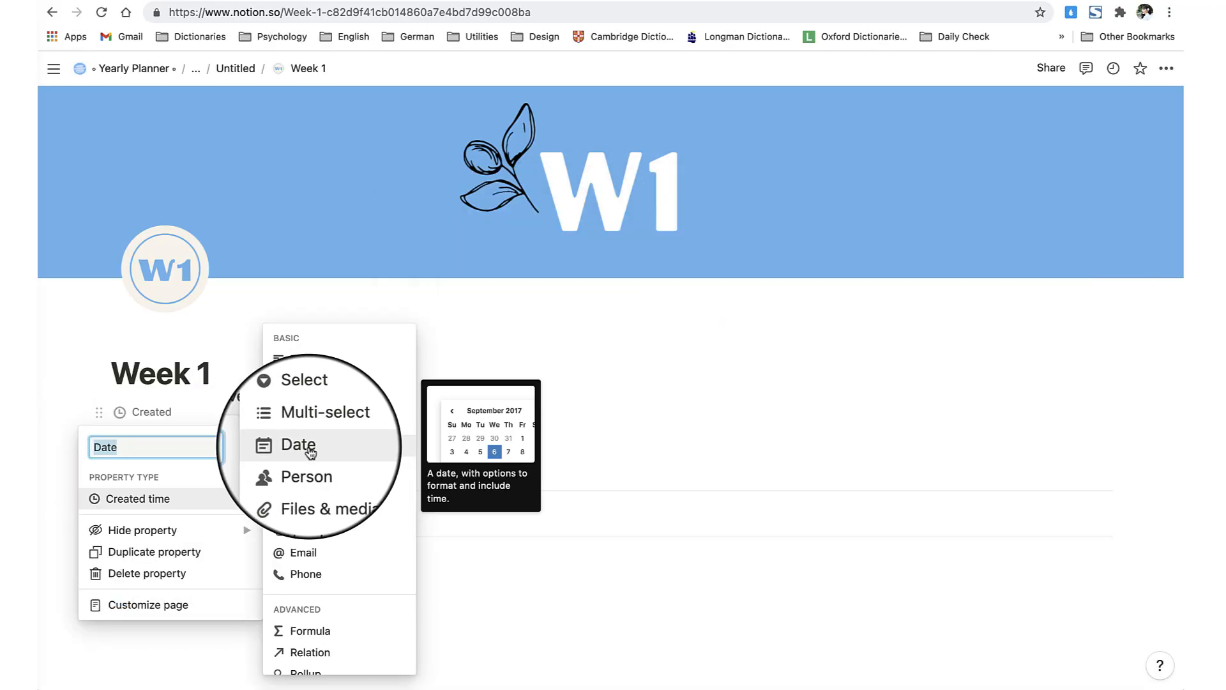
{"action": "left_click", "coordinate": [309, 452]}
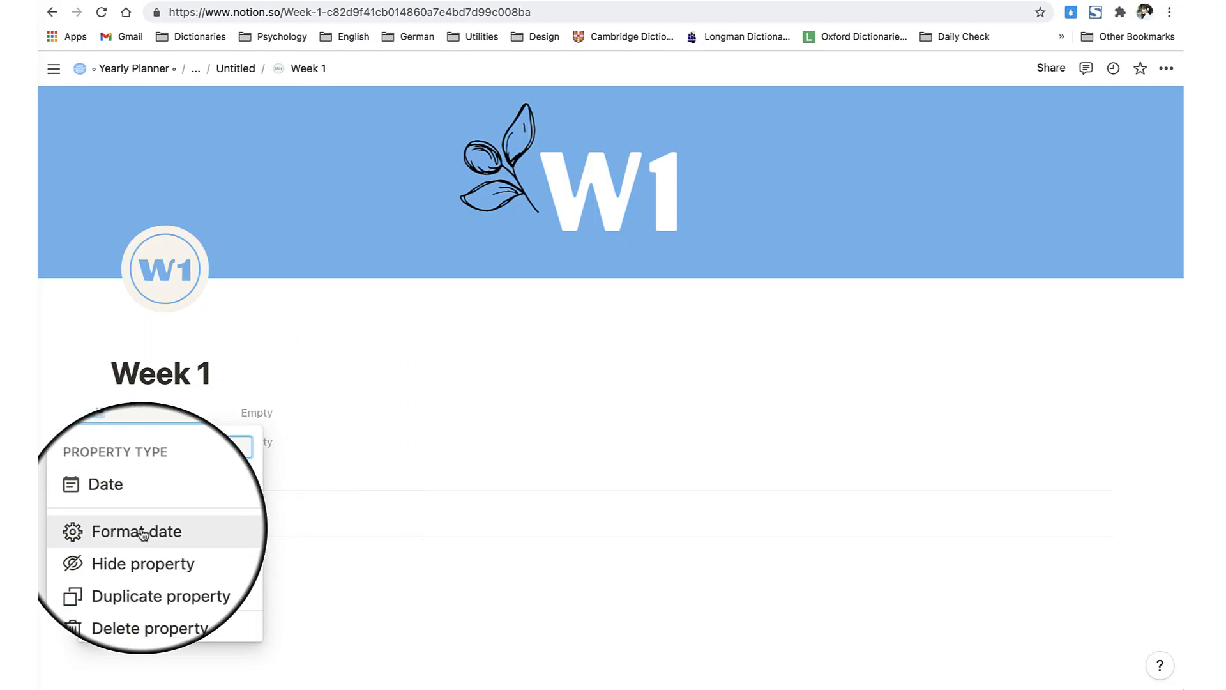
Step: Enable an end date for the Week 1 Date property and set the range January 3 to January 9, 2022
{"action": "left_click", "coordinate": [143, 534]}
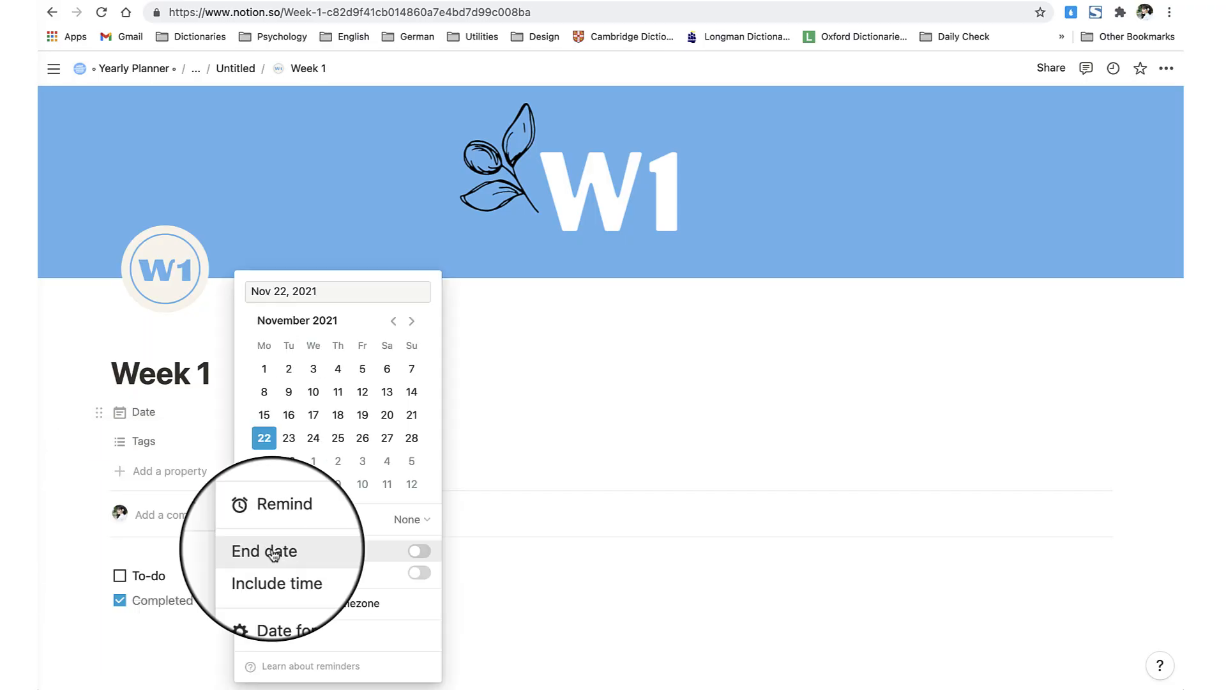
{"action": "left_click", "coordinate": [273, 553]}
{"action": "key", "text": "Escape"}
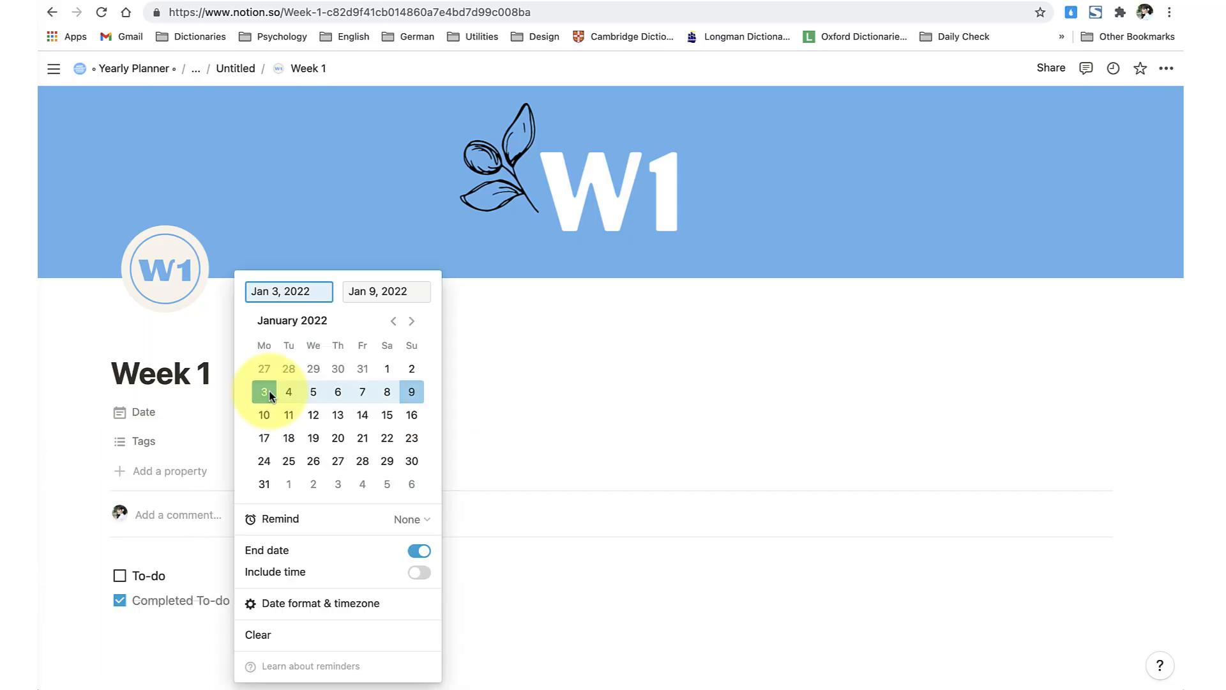
Step: Finish the Date property's range and shrink the "have a BEAUTIFUL day" image in the week page's body
{"action": "left_click", "coordinate": [393, 294]}
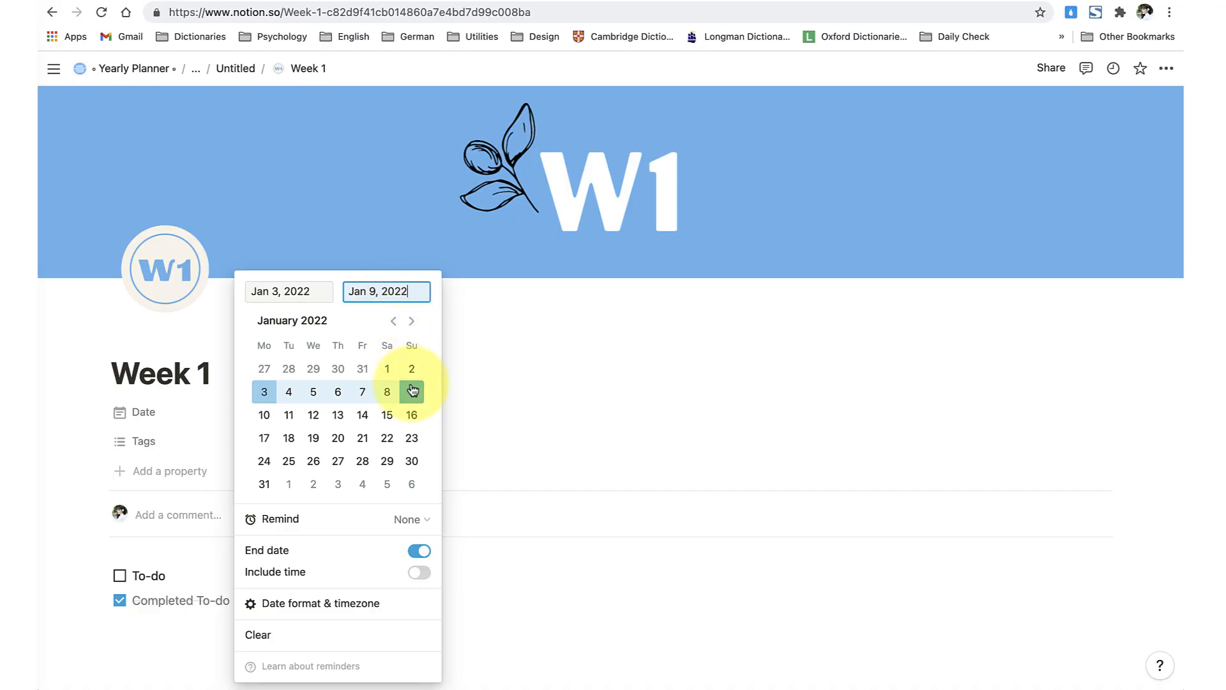
{"action": "key", "text": "Escape"}
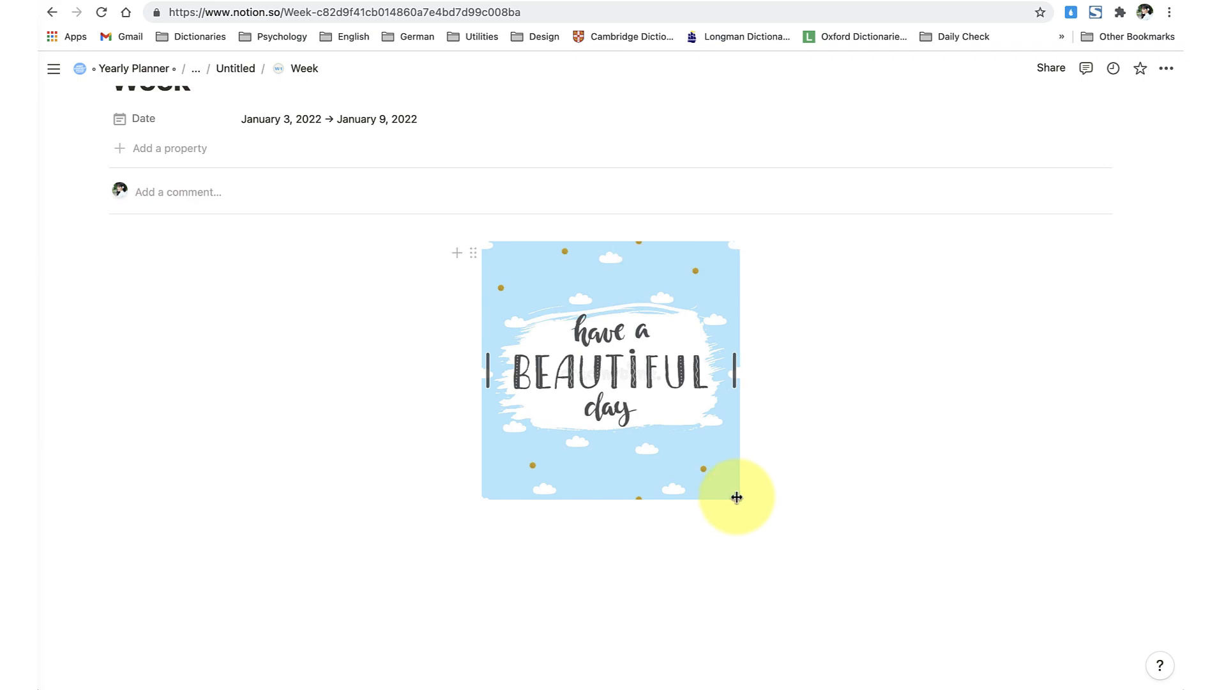
{"action": "left_click_drag", "start_coordinate": [737, 497], "coordinate": [706, 430]}
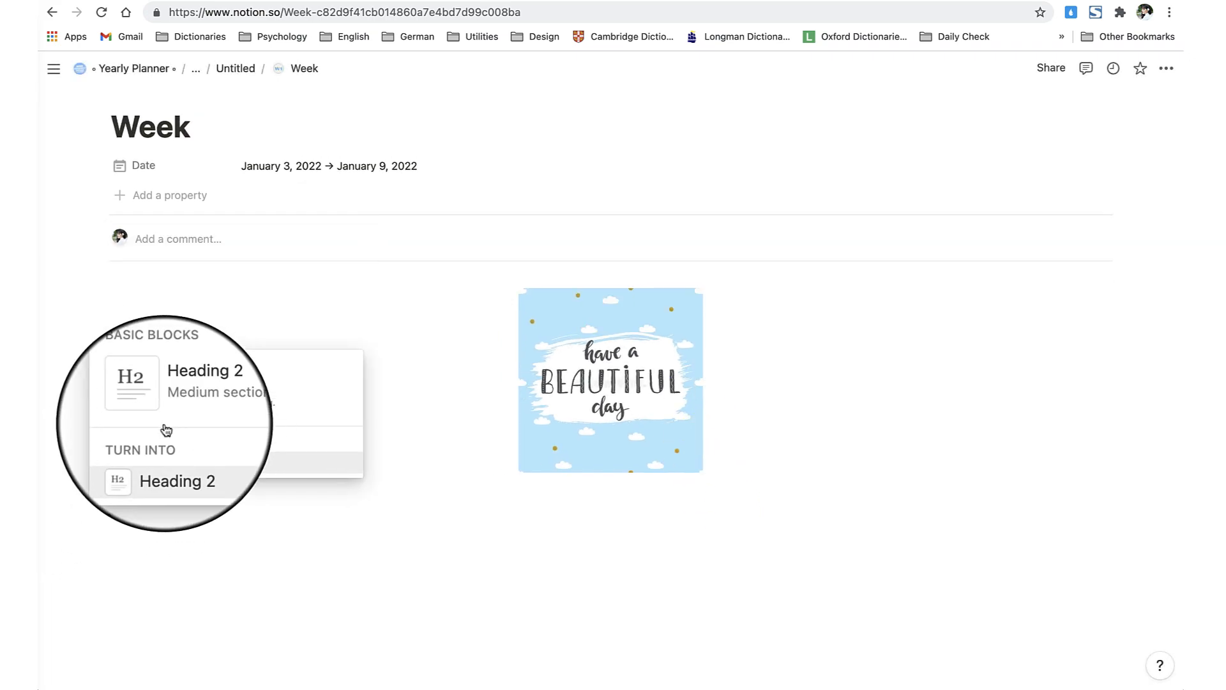
Step: Add Heading 2 blocks reading Mon, Tue, Wed and Thu below the image
{"action": "left_click", "coordinate": [197, 400]}
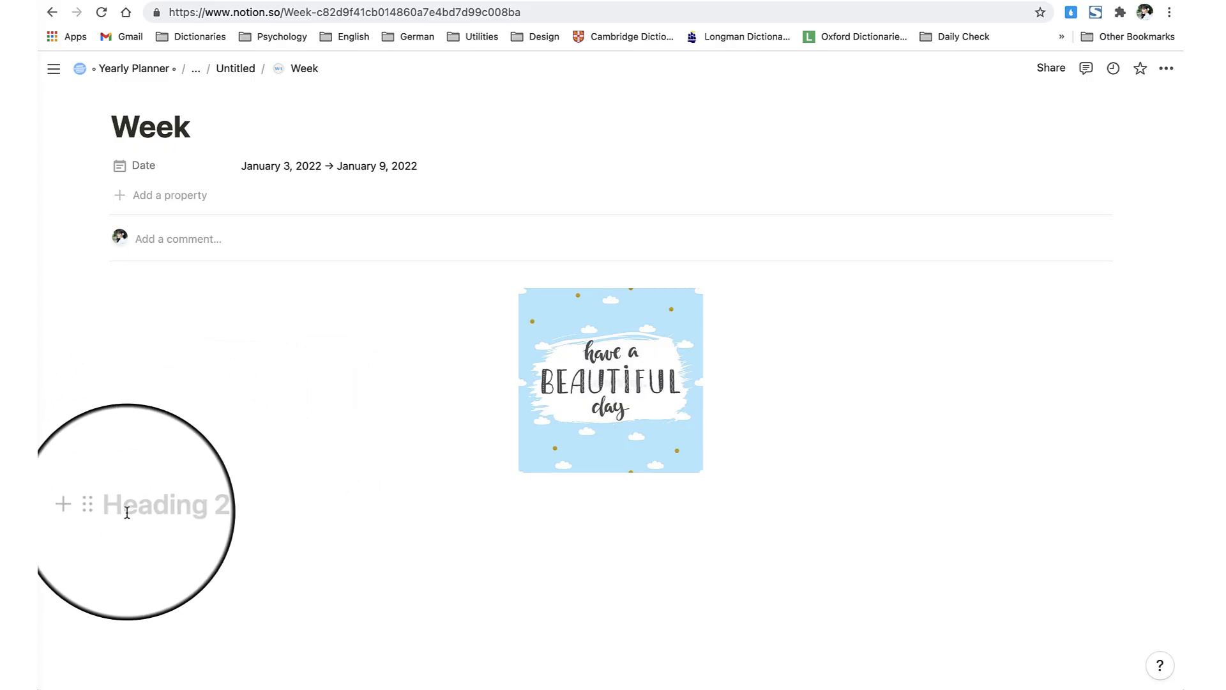
{"action": "type", "text": "Mon"}
{"action": "key", "text": "Return"}
{"action": "type", "text": "/H2"}
{"action": "key", "text": "Return"}
{"action": "type", "text": "Tue"}
{"action": "key", "text": "Return"}
{"action": "type", "text": "/H2"}
{"action": "key", "text": "Return"}
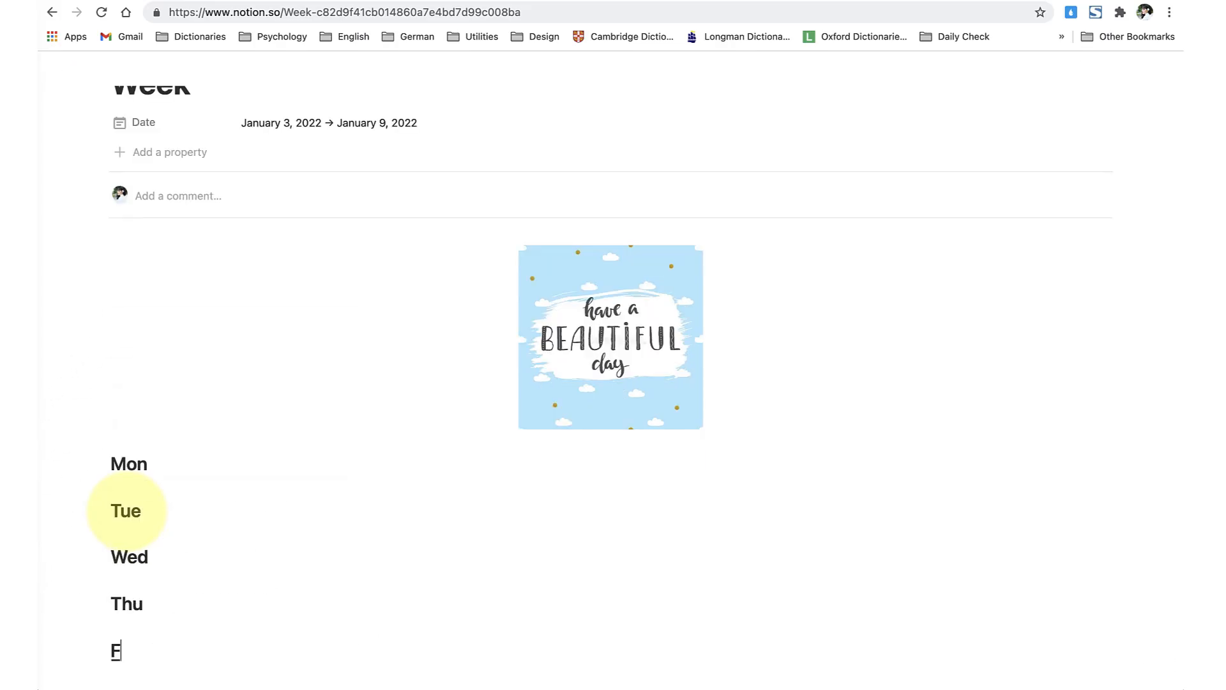
Step: Add Heading 2 blocks reading Fri, Sat, Sun and Summary below the Thu heading
{"action": "type", "text": "ri"}
{"action": "key", "text": "Return"}
{"action": "type", "text": "/H2"}
{"action": "key", "text": "Return"}
{"action": "type", "text": "Sat"}
{"action": "key", "text": "Return"}
{"action": "type", "text": "/H2"}
{"action": "key", "text": "Return"}
{"action": "type", "text": "Sin"}
{"action": "key", "text": "Return"}
{"action": "type", "text": "/H2"}
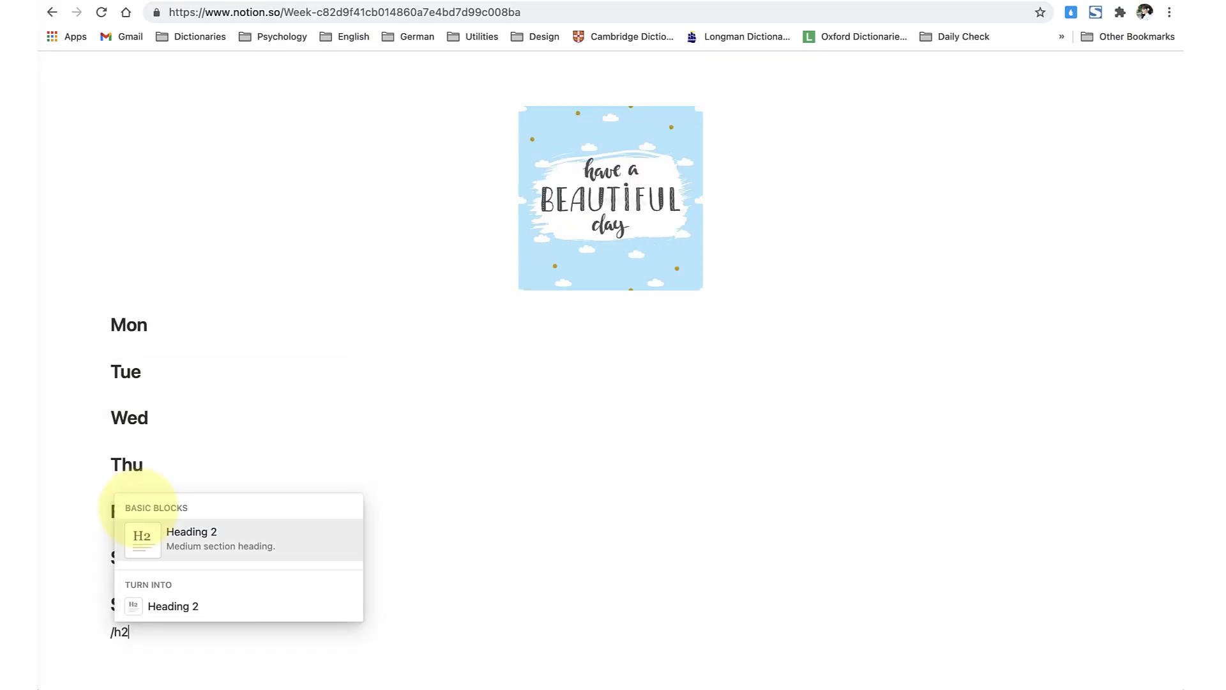
{"action": "key", "text": "Return"}
{"action": "type", "text": "Summary"}
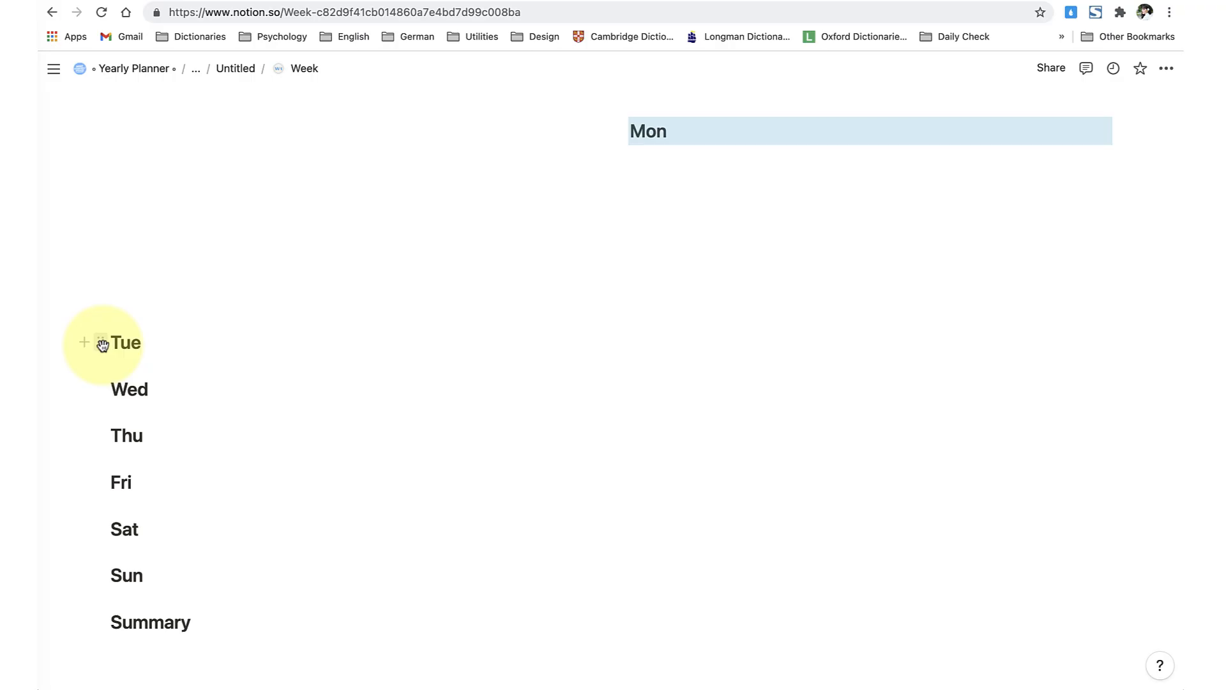
Step: Arrange the Tue, Wed and Thu headings as columns in the same row as the image and Mon
{"action": "left_click_drag", "start_coordinate": [98, 343], "coordinate": [1111, 164]}
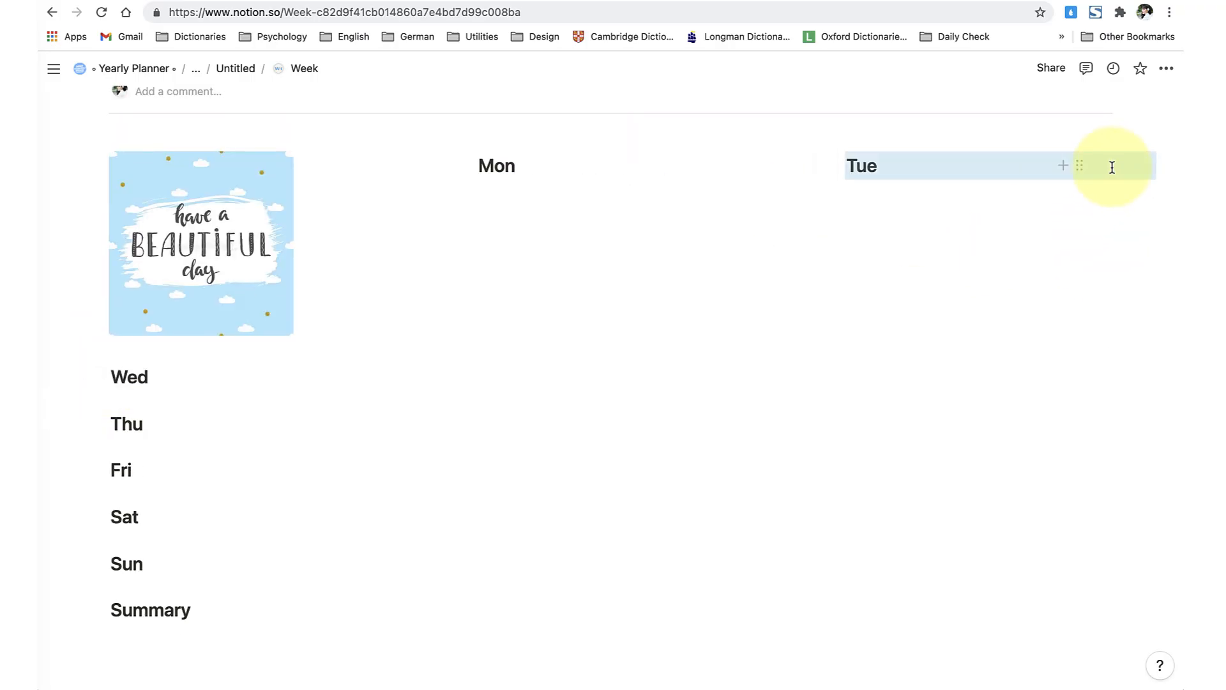
{"action": "left_click_drag", "start_coordinate": [96, 375], "coordinate": [1120, 178]}
{"action": "left_click_drag", "start_coordinate": [100, 411], "coordinate": [1121, 362]}
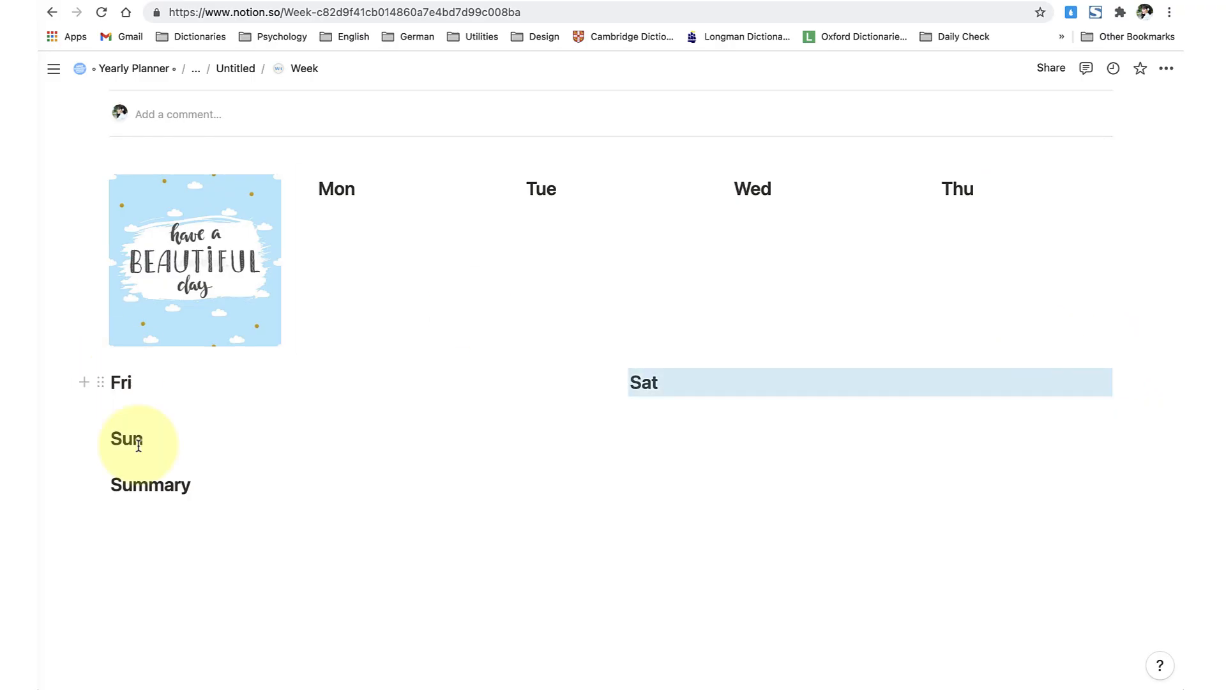
Step: Place Sun and Summary as columns beside Fri and Sat, and narrow the day columns so Summary is the widest
{"action": "left_click_drag", "start_coordinate": [102, 443], "coordinate": [1117, 383]}
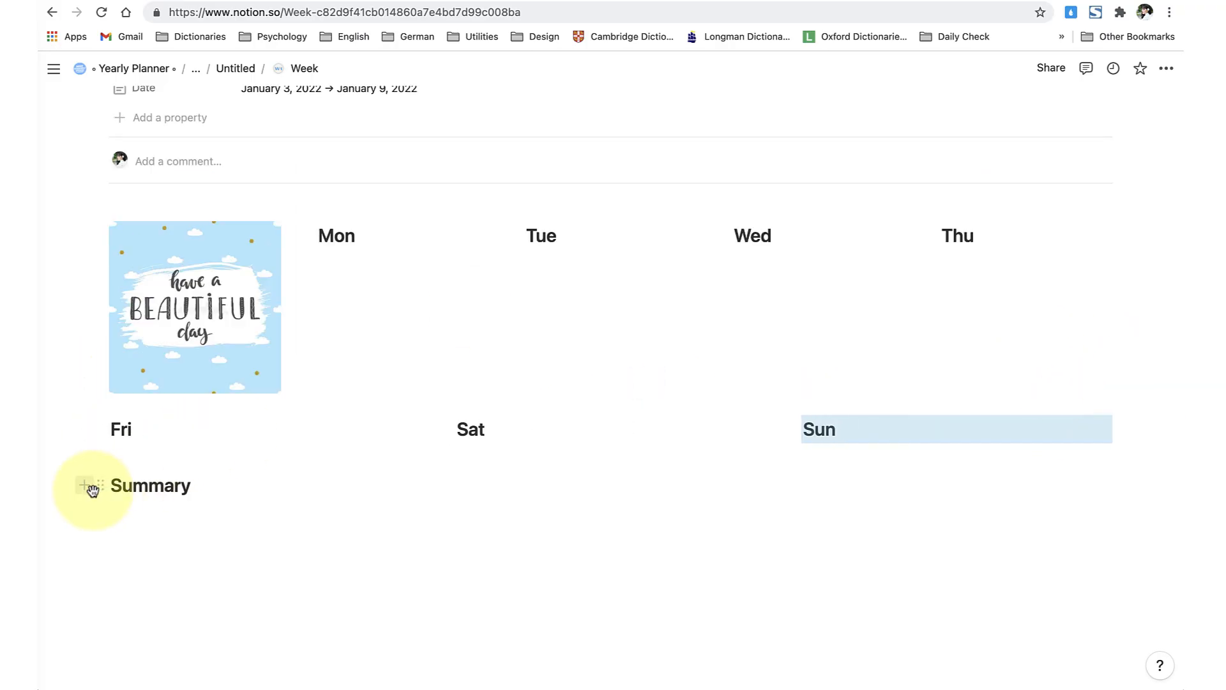
{"action": "left_click_drag", "start_coordinate": [90, 487], "coordinate": [1117, 430]}
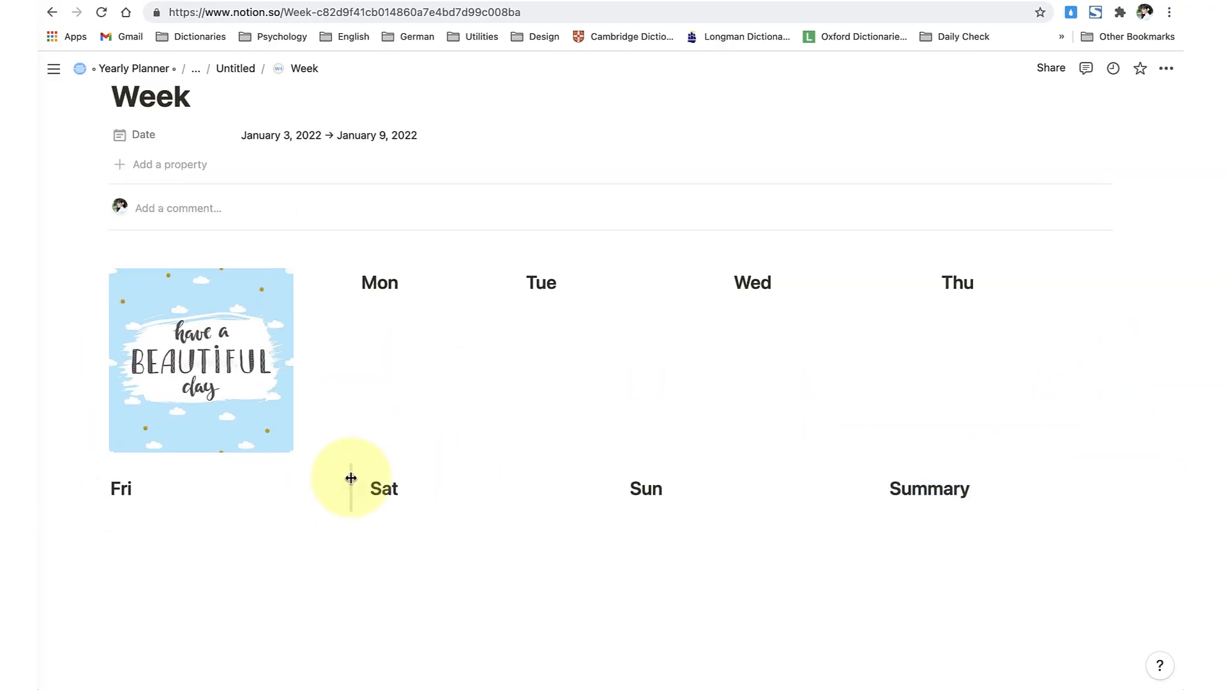
{"action": "left_click_drag", "start_coordinate": [589, 492], "coordinate": [556, 473]}
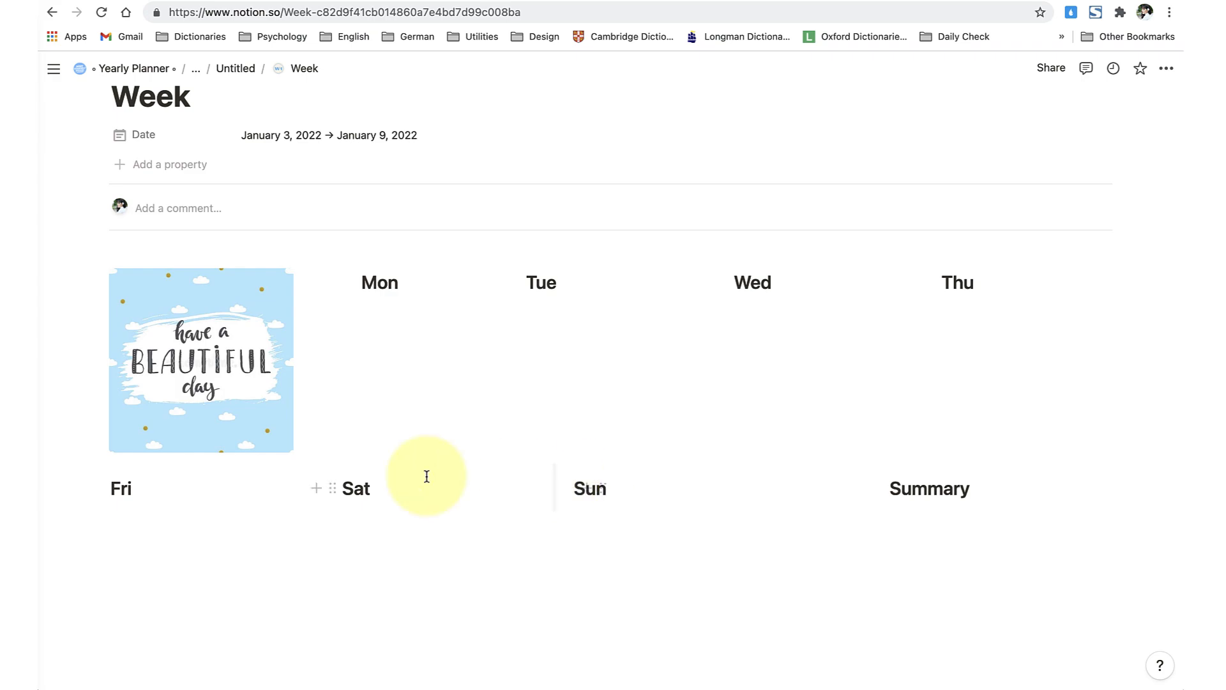
{"action": "left_click_drag", "start_coordinate": [871, 471], "coordinate": [731, 472]}
Step: Under Mon, add a "Date:" line and a To-Do toggle list containing two empty to-do checkboxes
{"action": "left_click", "coordinate": [350, 312]}
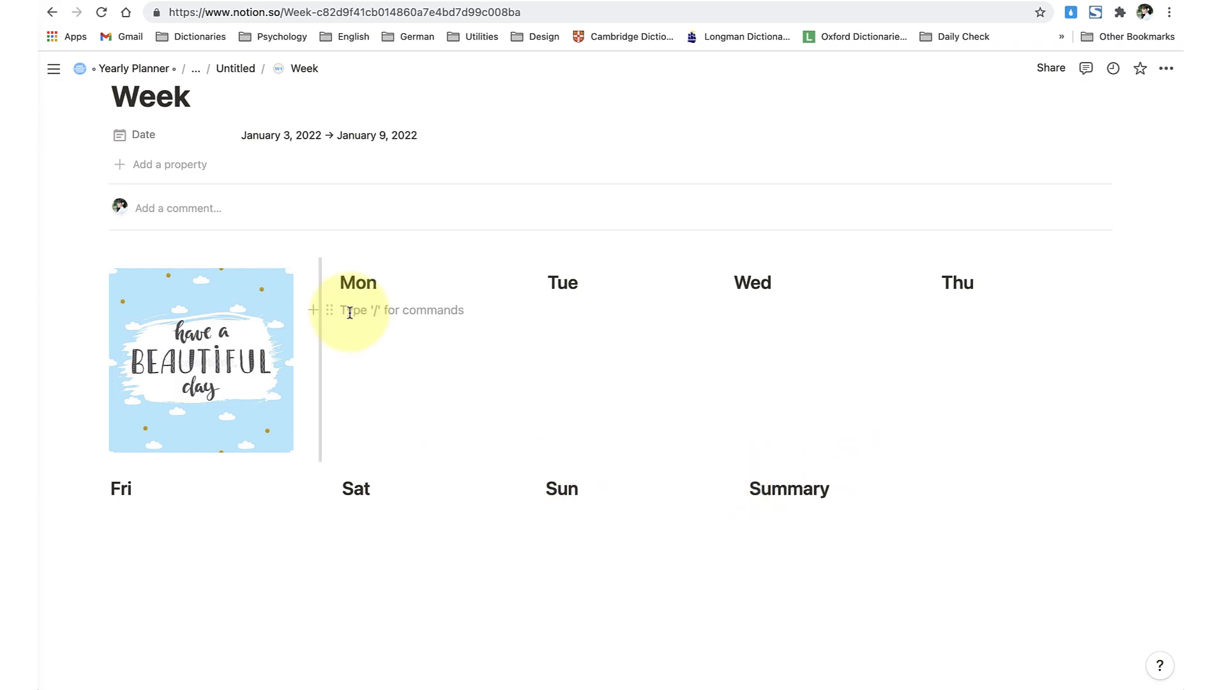
{"action": "type", "text": "Date:"}
{"action": "key", "text": "Return"}
{"action": "type", "text": "/"}
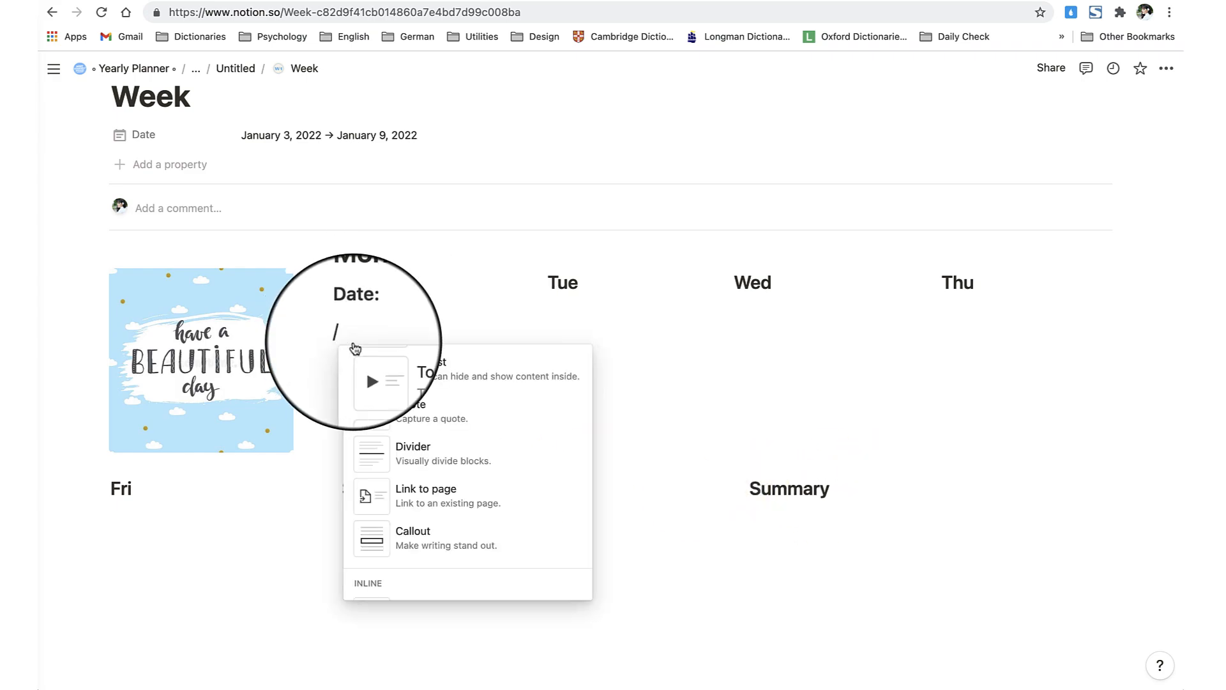
{"action": "left_click", "coordinate": [408, 361]}
{"action": "type", "text": "To-Do"}
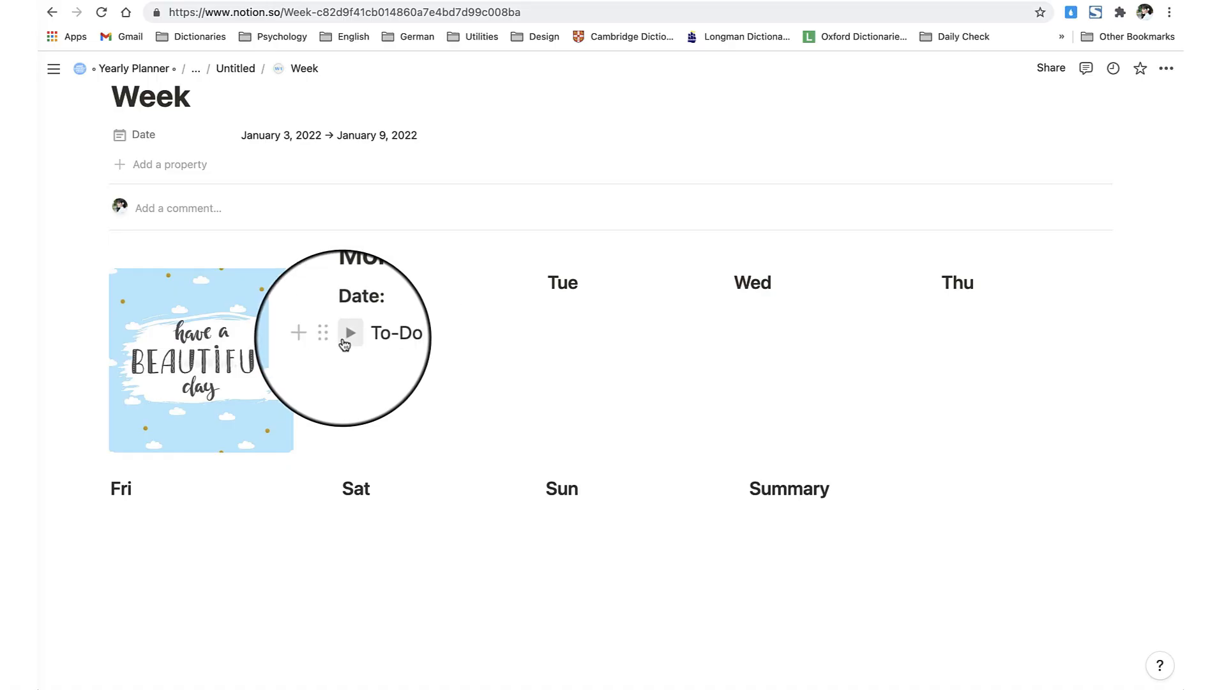
{"action": "left_click", "coordinate": [347, 337]}
{"action": "left_click", "coordinate": [375, 356]}
{"action": "type", "text": "[]"}
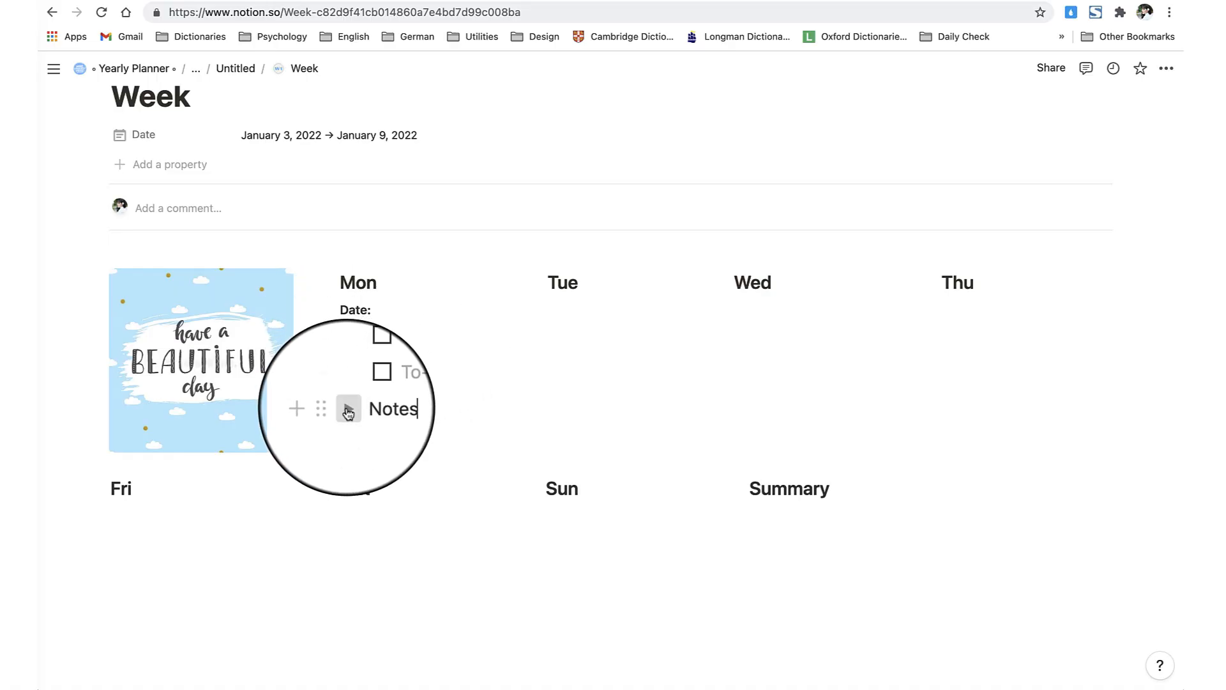
Step: Add a Notes toggle list with two empty bullets below the To-Do toggle of the Mon column
{"action": "left_click", "coordinate": [348, 410]}
{"action": "left_click", "coordinate": [369, 428]}
{"action": "type", "text": "-"}
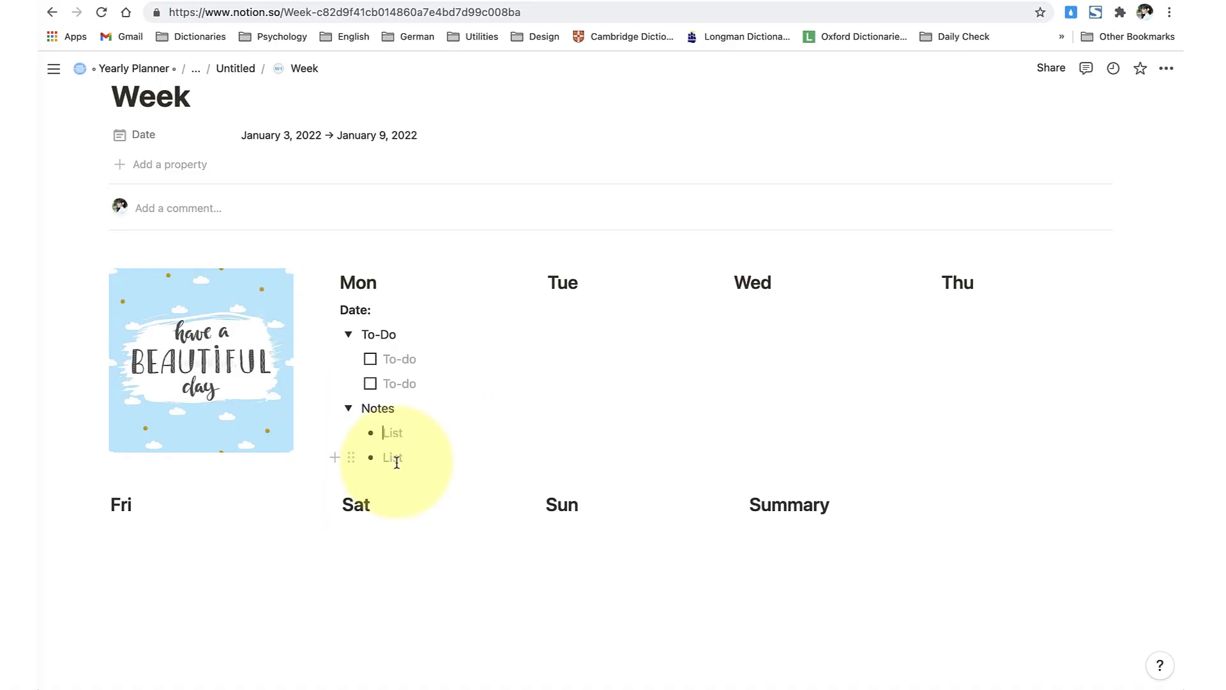
Step: Copy Mon's Date, To-Do and Notes blocks and paste them under Tue, Wed and Thu
{"action": "left_click_drag", "start_coordinate": [407, 460], "coordinate": [352, 313]}
{"action": "key", "text": "ctrl+c"}
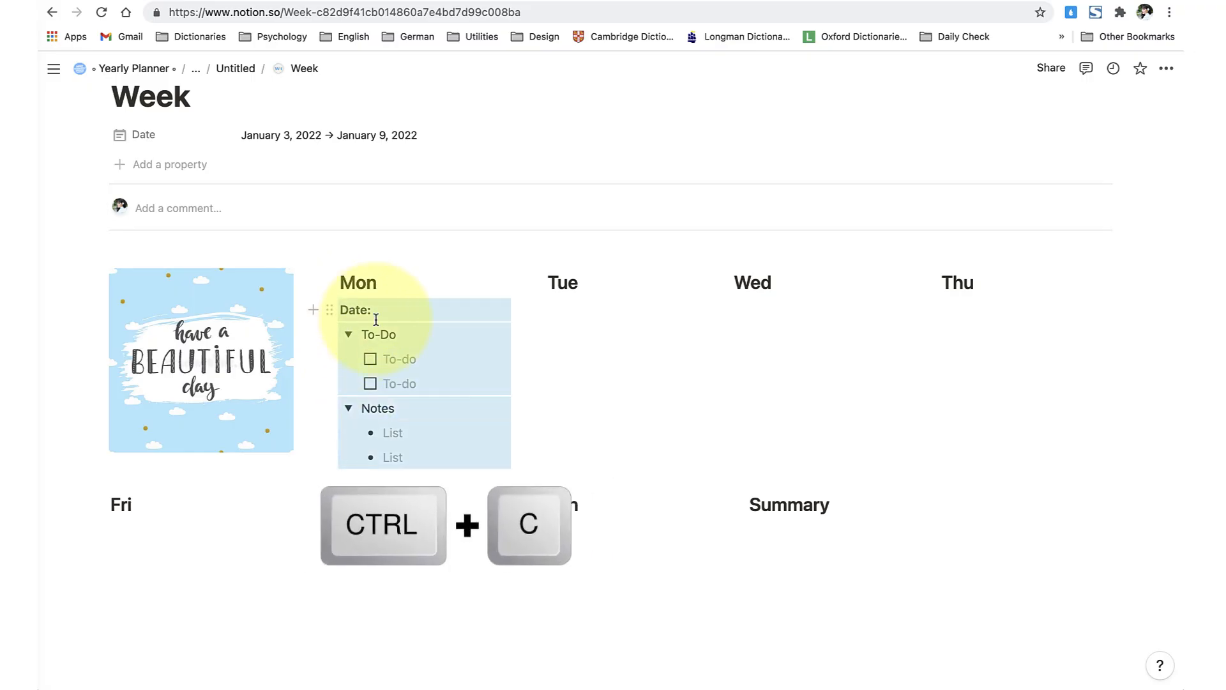
{"action": "left_click", "coordinate": [580, 309]}
{"action": "key", "text": "ctrl+v"}
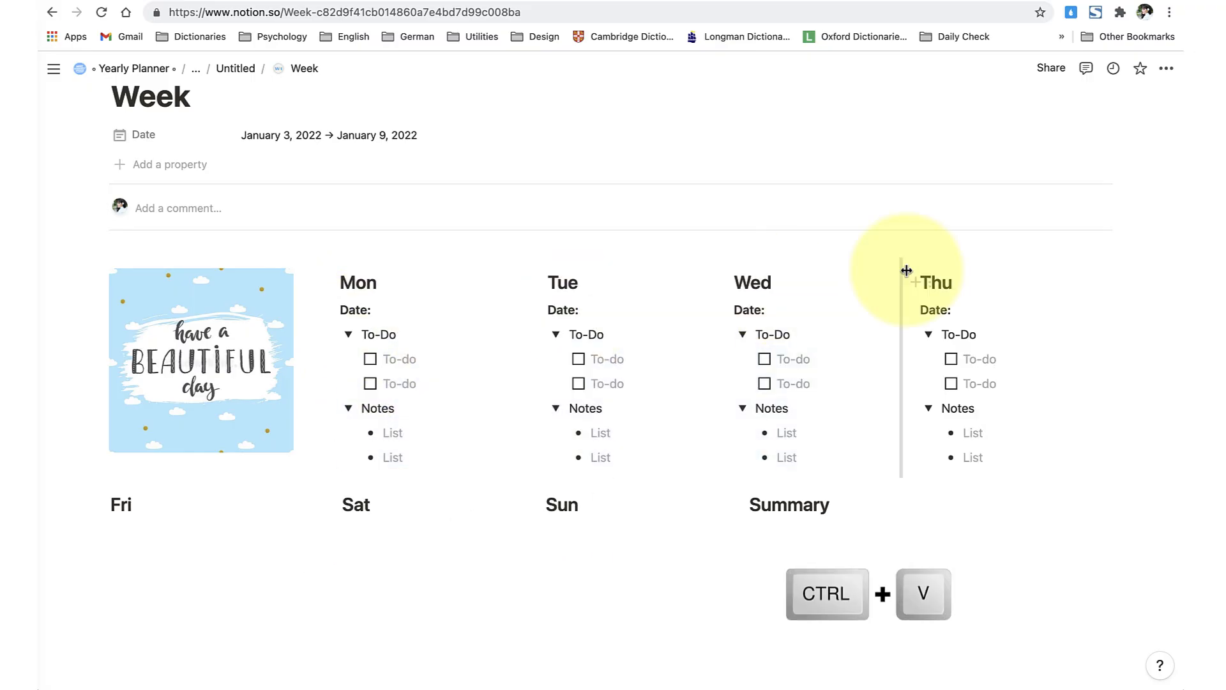
Step: Paste the copied Date, To-Do and Notes blocks under Fri, Sat and Sun
{"action": "left_click", "coordinate": [121, 537]}
{"action": "key", "text": "ctrl+v"}
{"action": "left_click", "coordinate": [378, 538]}
{"action": "key", "text": "ctrl+v"}
{"action": "left_click", "coordinate": [613, 536]}
{"action": "key", "text": "ctrl+v"}
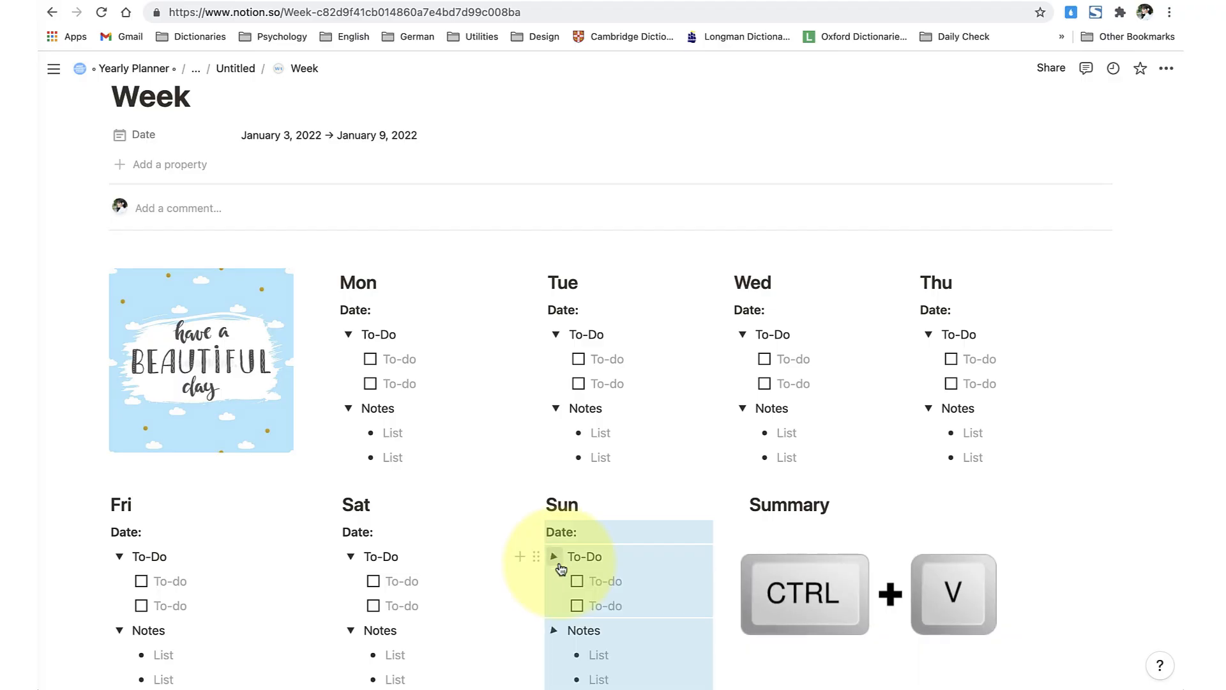
Step: Under Summary, add toggle lists 🏆 Achievement, ‼️ Important and ⚠️ Need to improve with one empty bullet each, and give the heading a light blue background
{"action": "scroll", "coordinate": [777, 540], "scroll_direction": "down", "scroll_amount": 2}
{"action": "left_click", "coordinate": [758, 450]}
{"action": "type", "text": "/"}
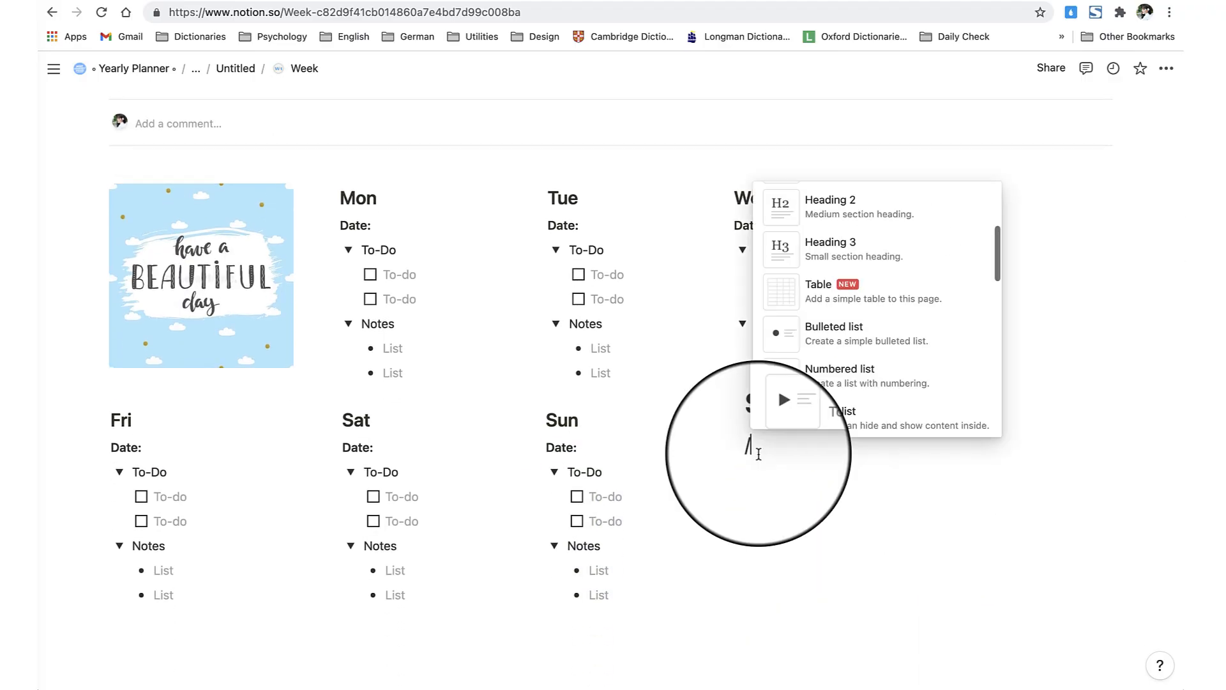
{"action": "left_click", "coordinate": [807, 427]}
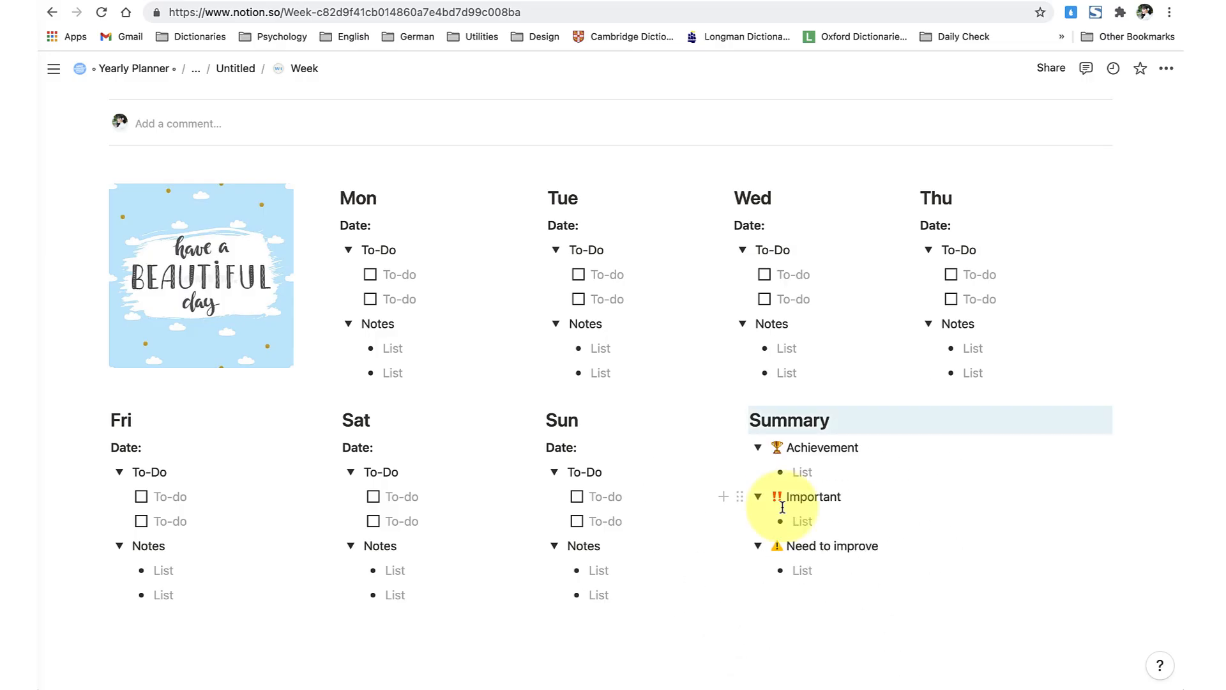
Step: Return to the January page and set the Weekly Planner gallery's card preview to Page cover
{"action": "scroll", "coordinate": [782, 506], "scroll_direction": "up", "scroll_amount": 1}
{"action": "scroll", "coordinate": [782, 507], "scroll_direction": "up", "scroll_amount": 6}
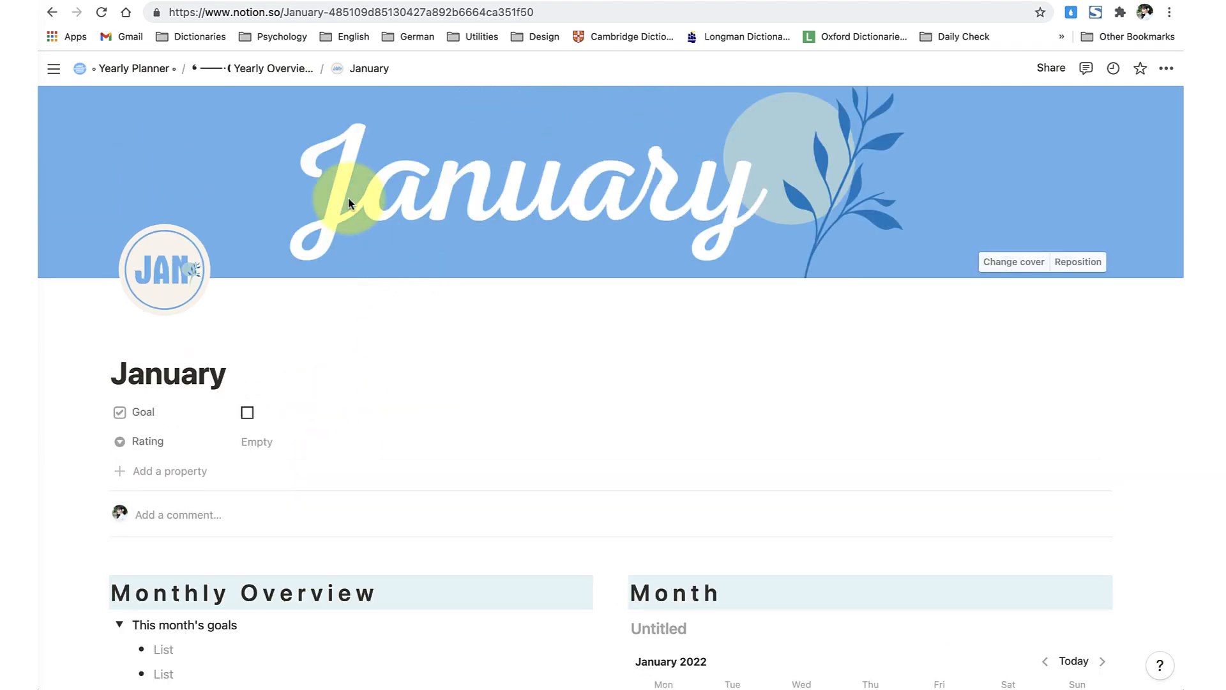
{"action": "scroll", "coordinate": [353, 300], "scroll_direction": "down", "scroll_amount": 9}
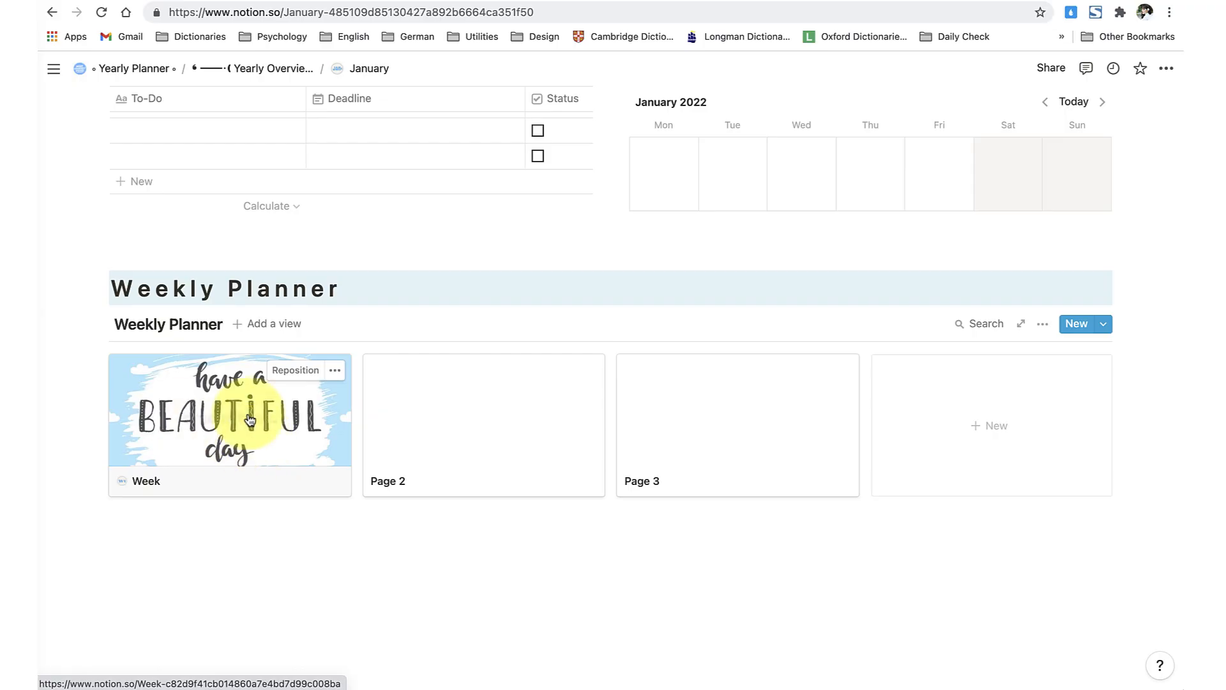
{"action": "left_click", "coordinate": [1037, 327]}
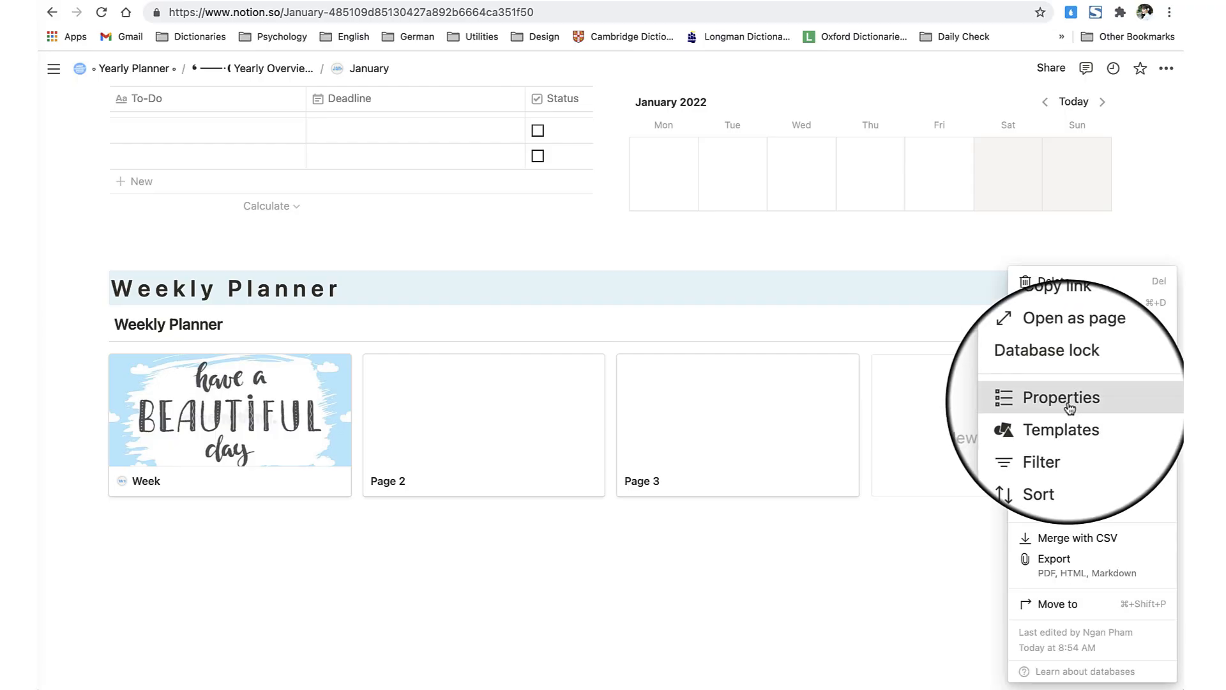
{"action": "left_click", "coordinate": [1069, 409]}
{"action": "left_click", "coordinate": [1050, 385]}
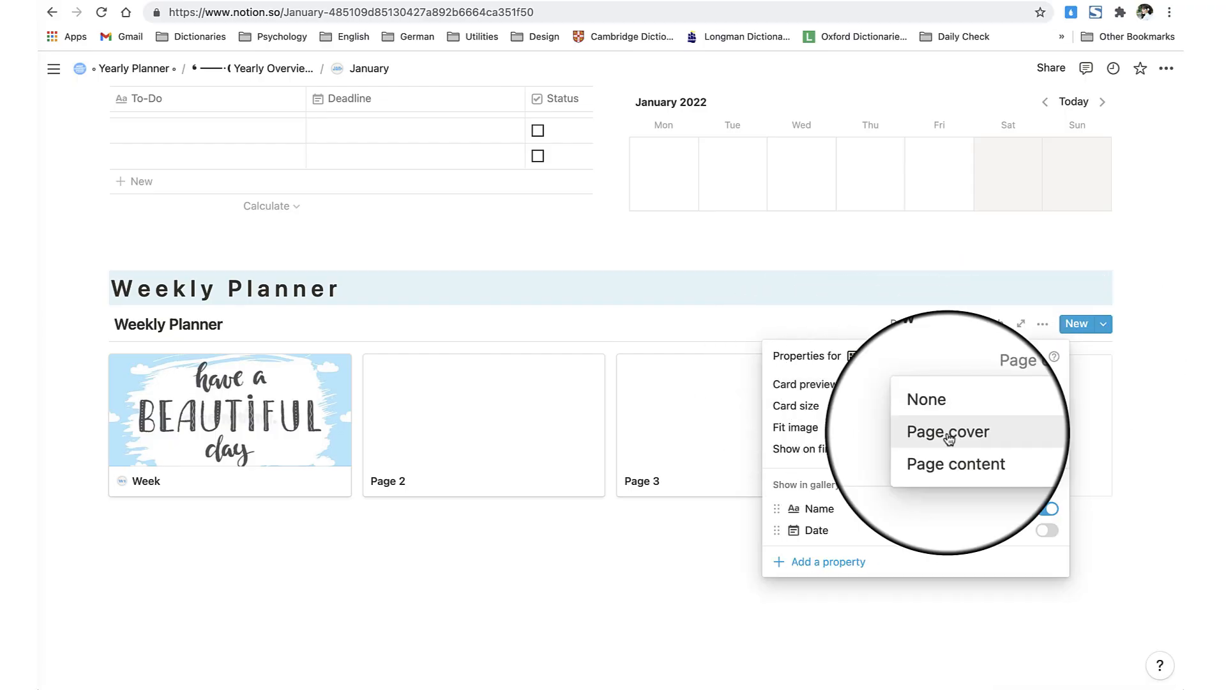
{"action": "left_click", "coordinate": [948, 426]}
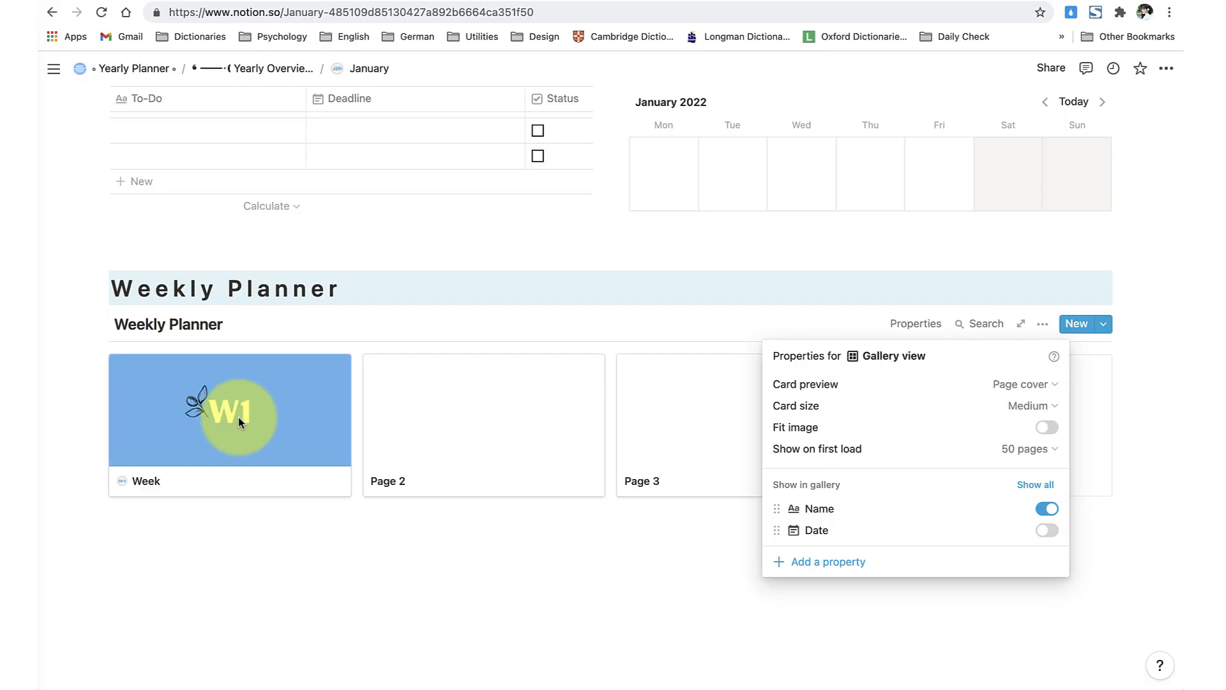
{"action": "left_click", "coordinate": [238, 421]}
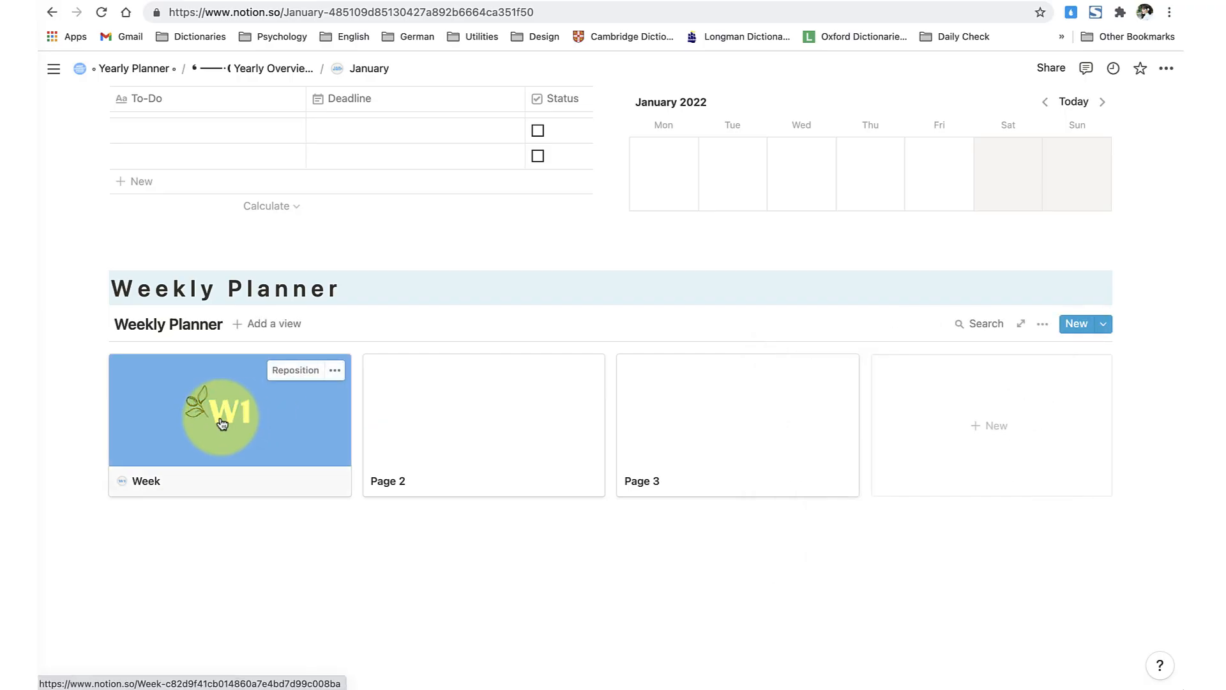
Step: Duplicate the Week card, rename the copy "Week 2" and give it the W2 cover and icon
{"action": "left_click", "coordinate": [340, 371]}
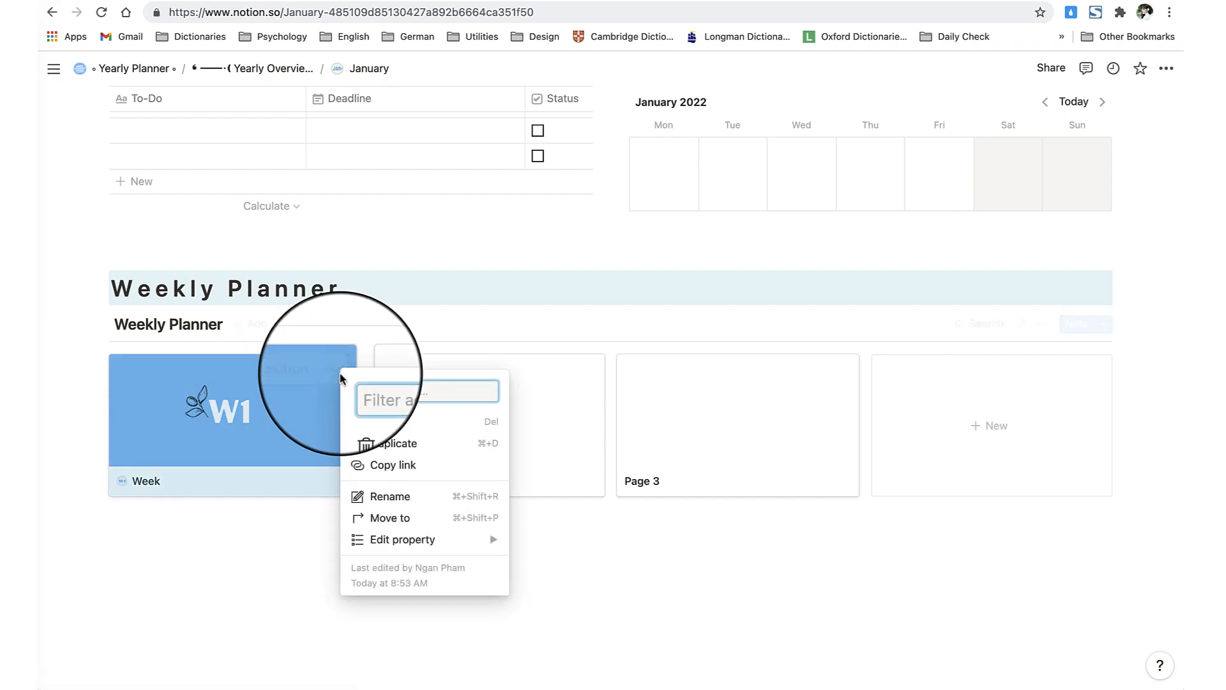
{"action": "left_click", "coordinate": [380, 447]}
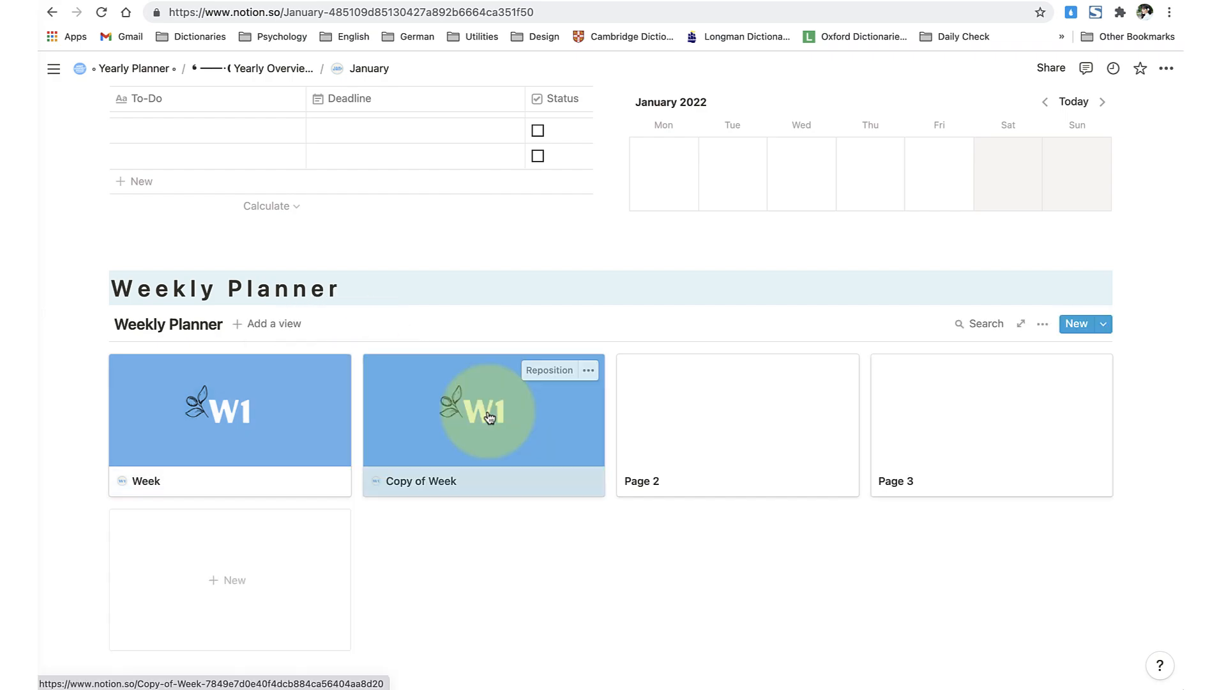
{"action": "left_click", "coordinate": [489, 418]}
{"action": "triple_click", "coordinate": [440, 370]}
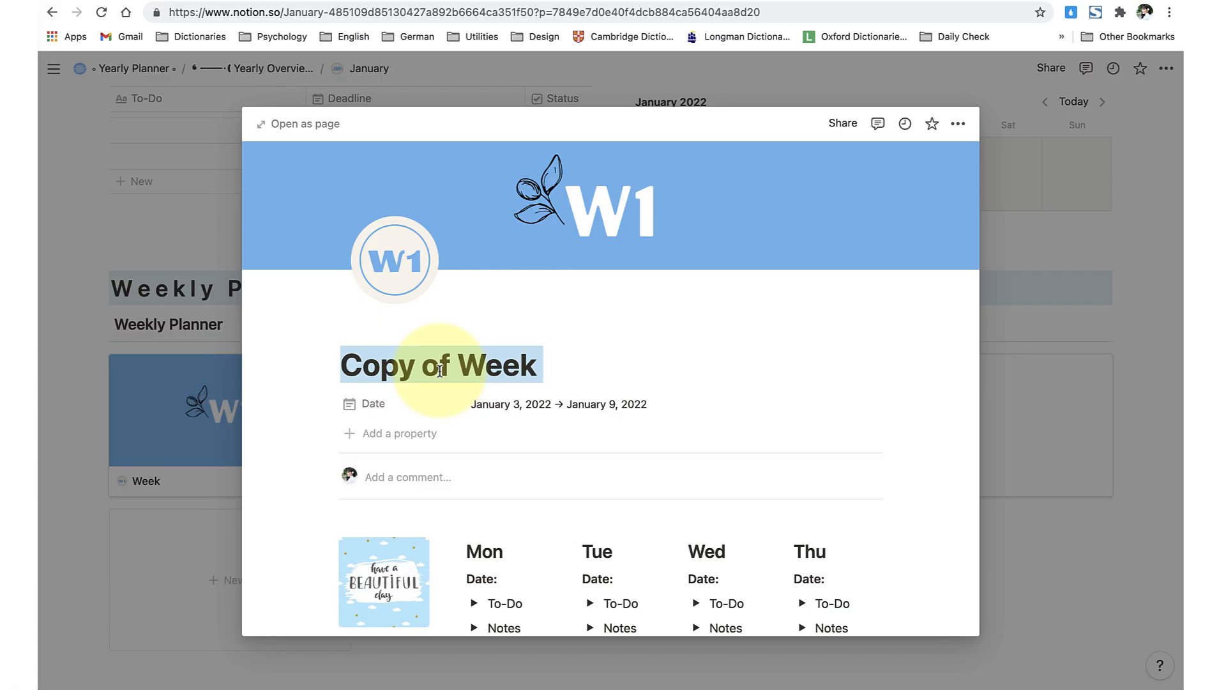
{"action": "type", "text": "Week 2"}
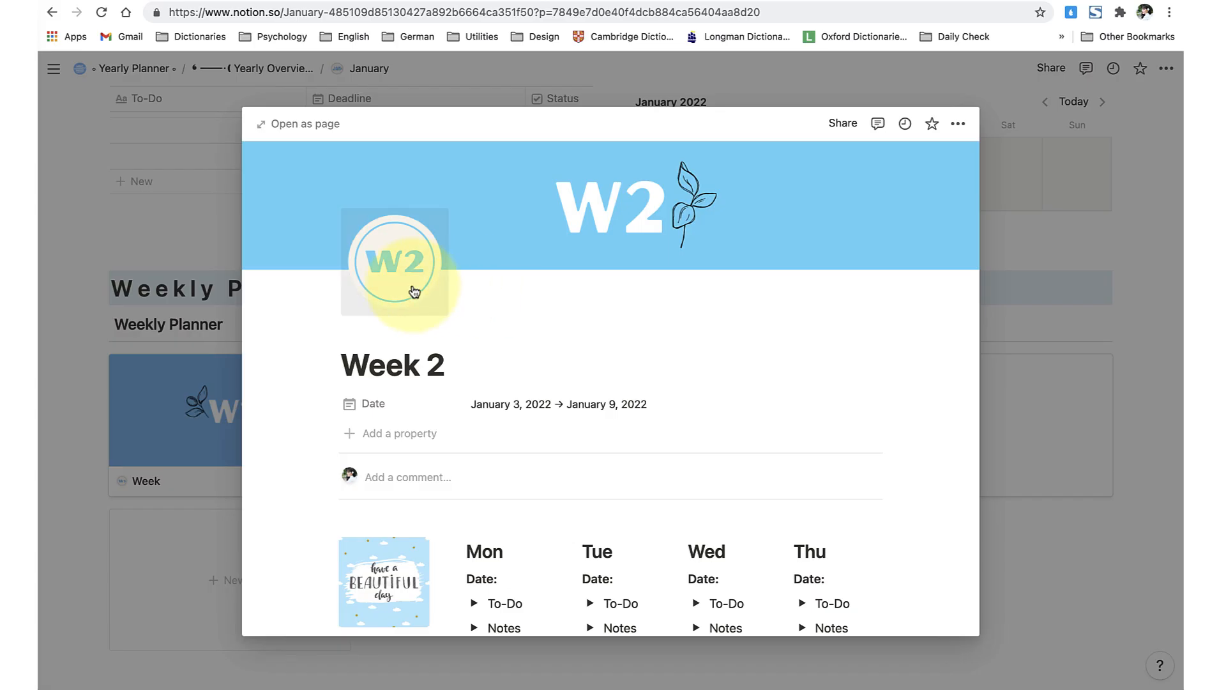
{"action": "key", "text": "Escape"}
Step: Duplicate the Week 2 card to make Week 3 and Week 4 with W3 and W4 covers, replacing Page 2 and Page 3
{"action": "left_click", "coordinate": [588, 370]}
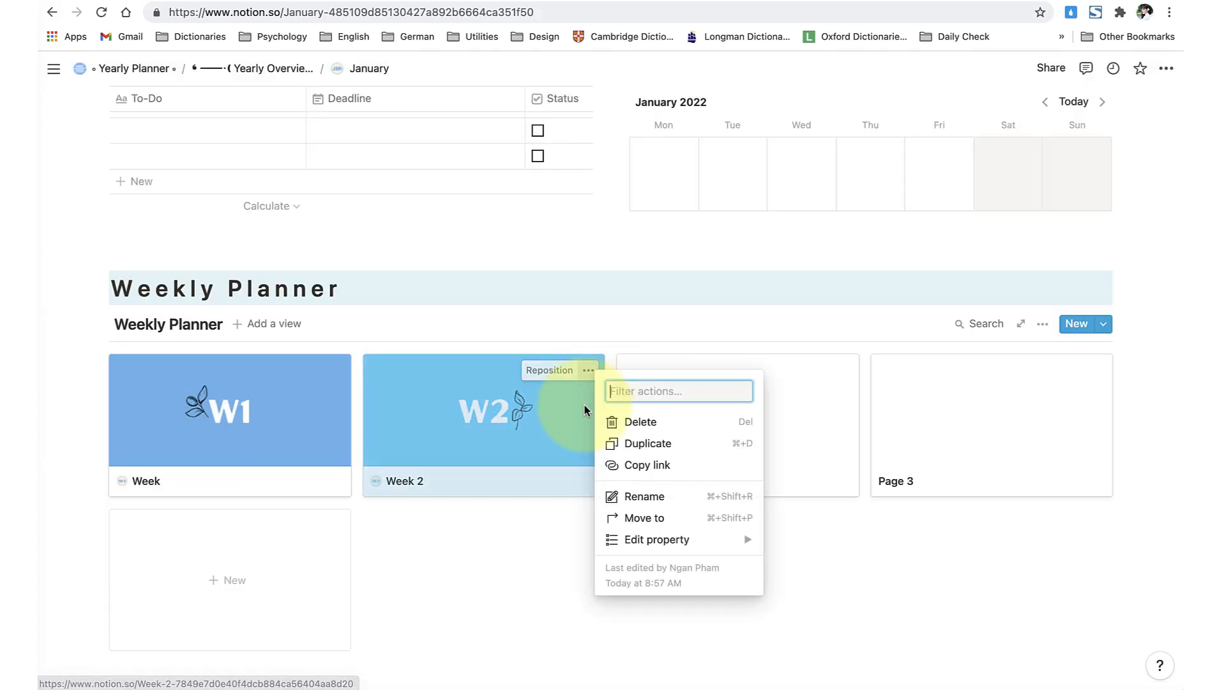
{"action": "left_click", "coordinate": [642, 445]}
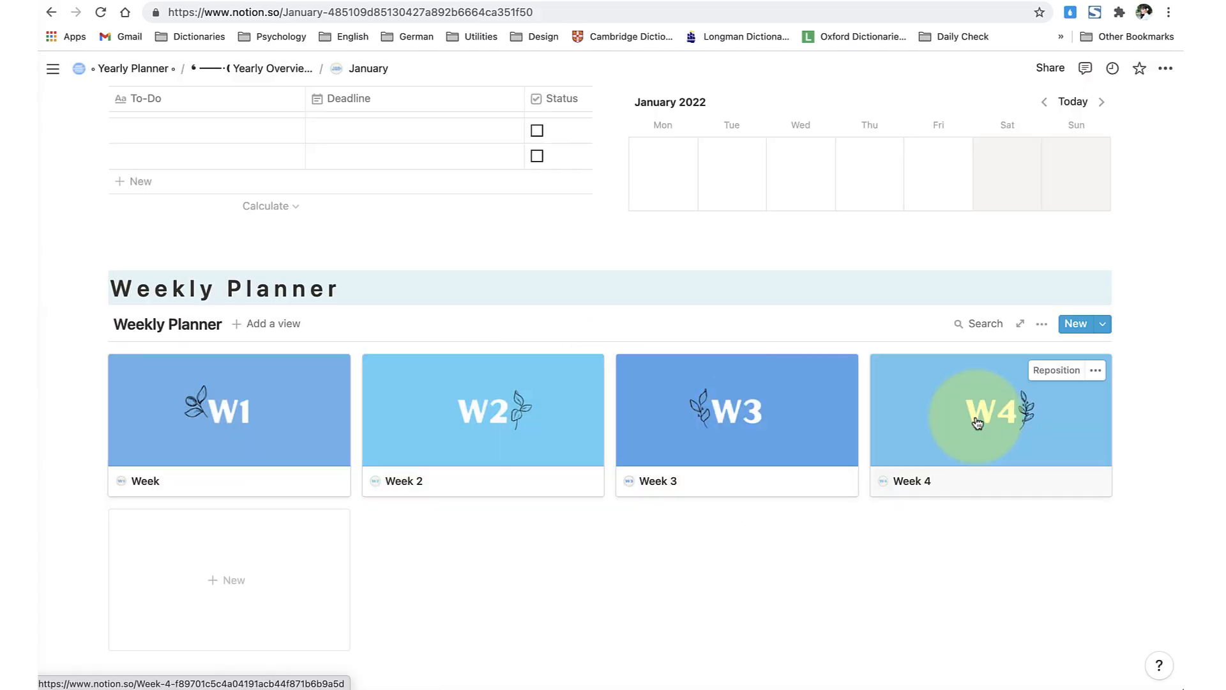
{"action": "scroll", "coordinate": [980, 443], "scroll_direction": "up", "scroll_amount": 15}
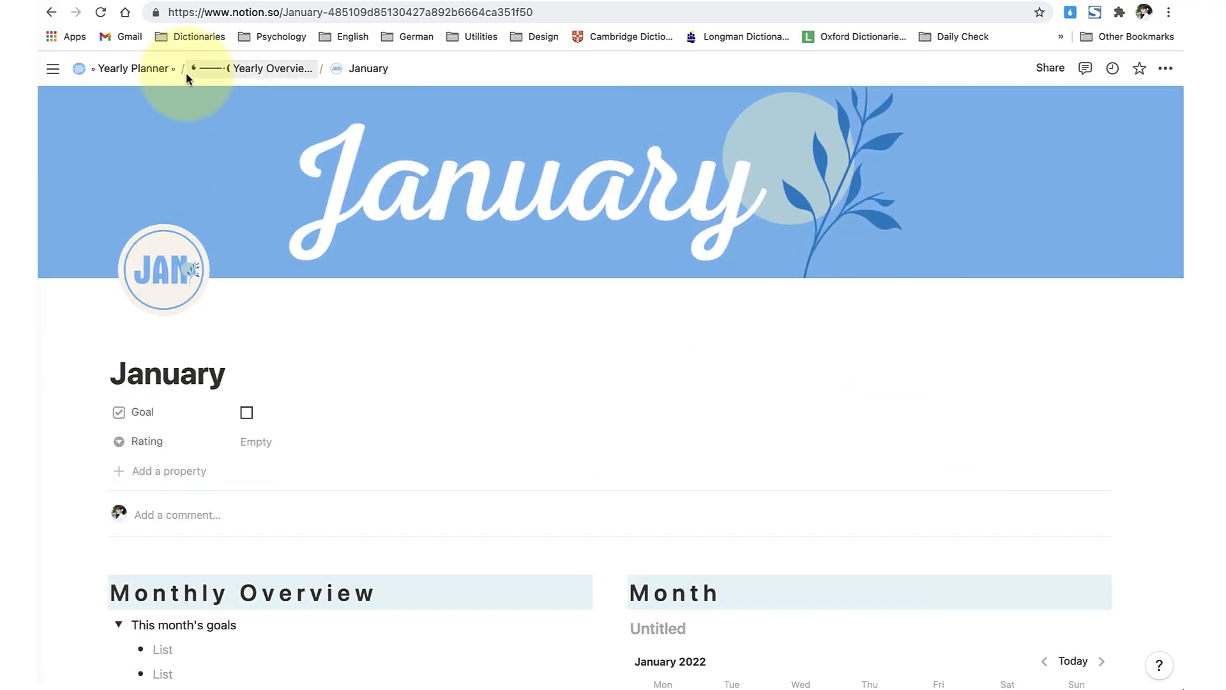
Step: Return to the Yearly Planner page, set the Yearly Overview gallery's card preview to Page cover and show the Goal and Rating properties
{"action": "left_click", "coordinate": [141, 70]}
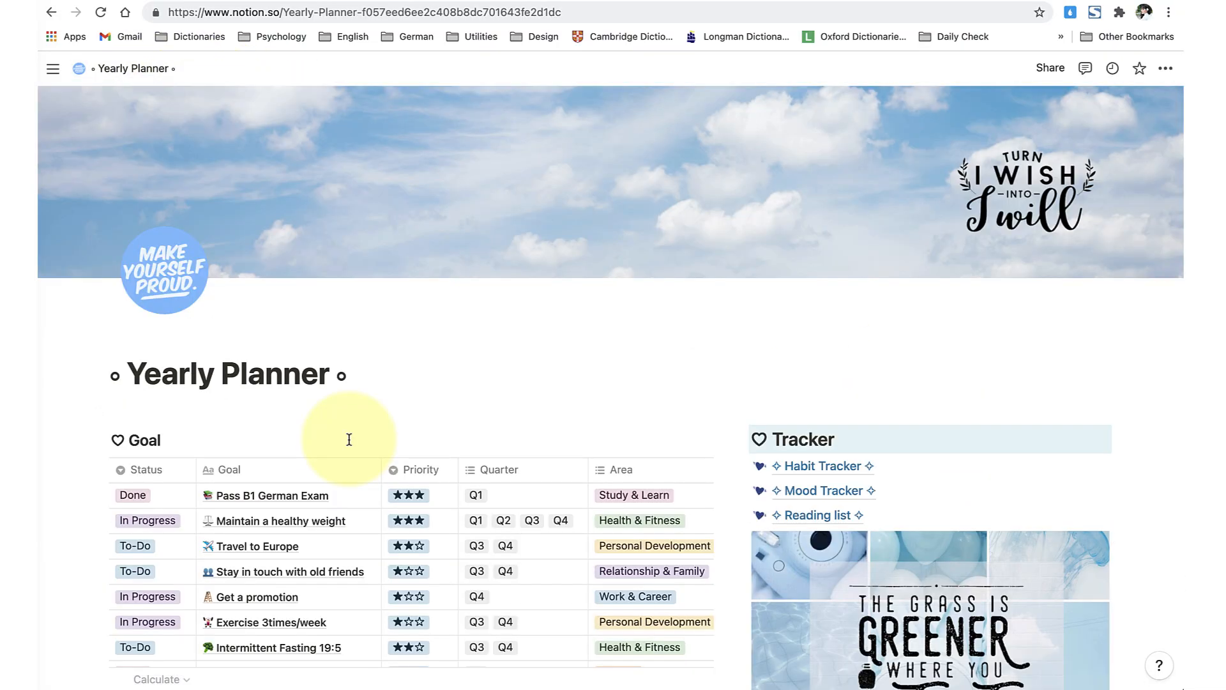
{"action": "scroll", "coordinate": [349, 440], "scroll_direction": "down", "scroll_amount": 12}
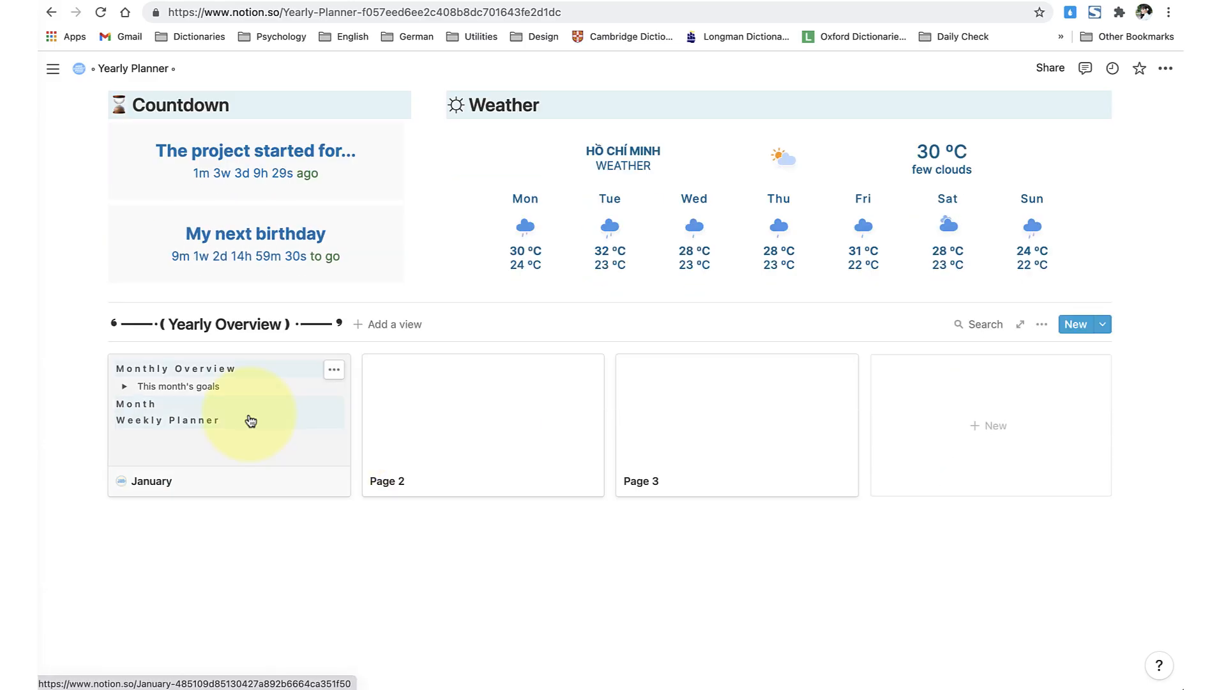
{"action": "left_click", "coordinate": [1041, 324]}
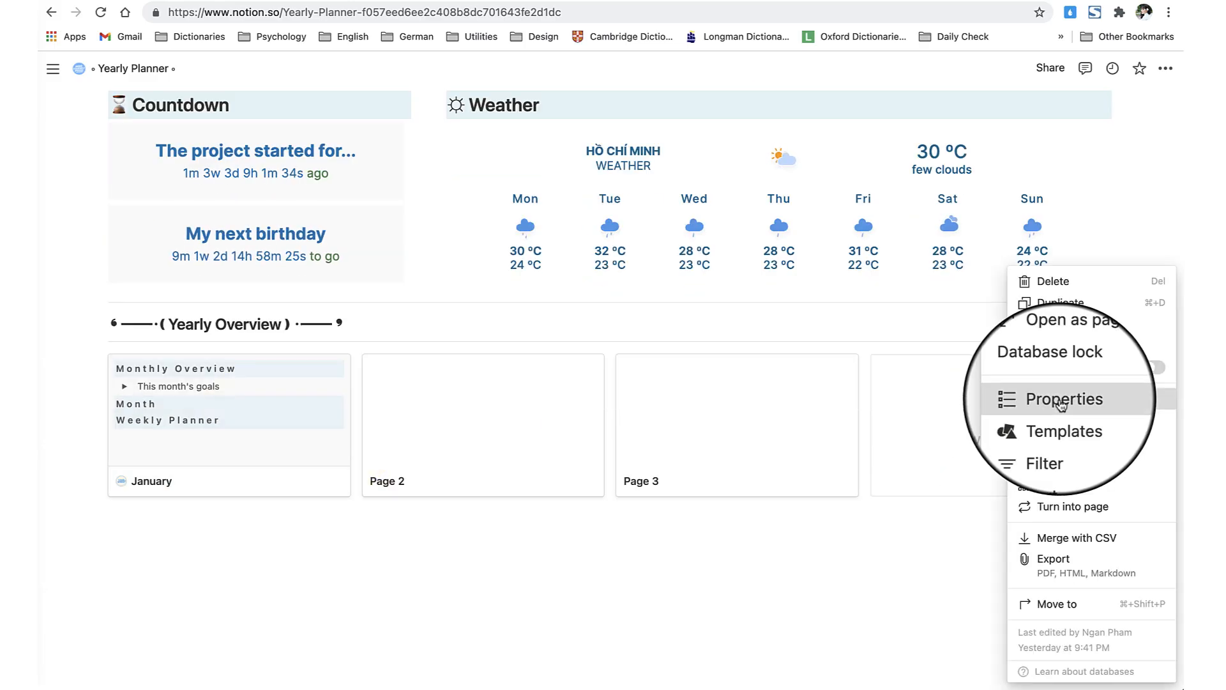
{"action": "left_click", "coordinate": [1060, 401]}
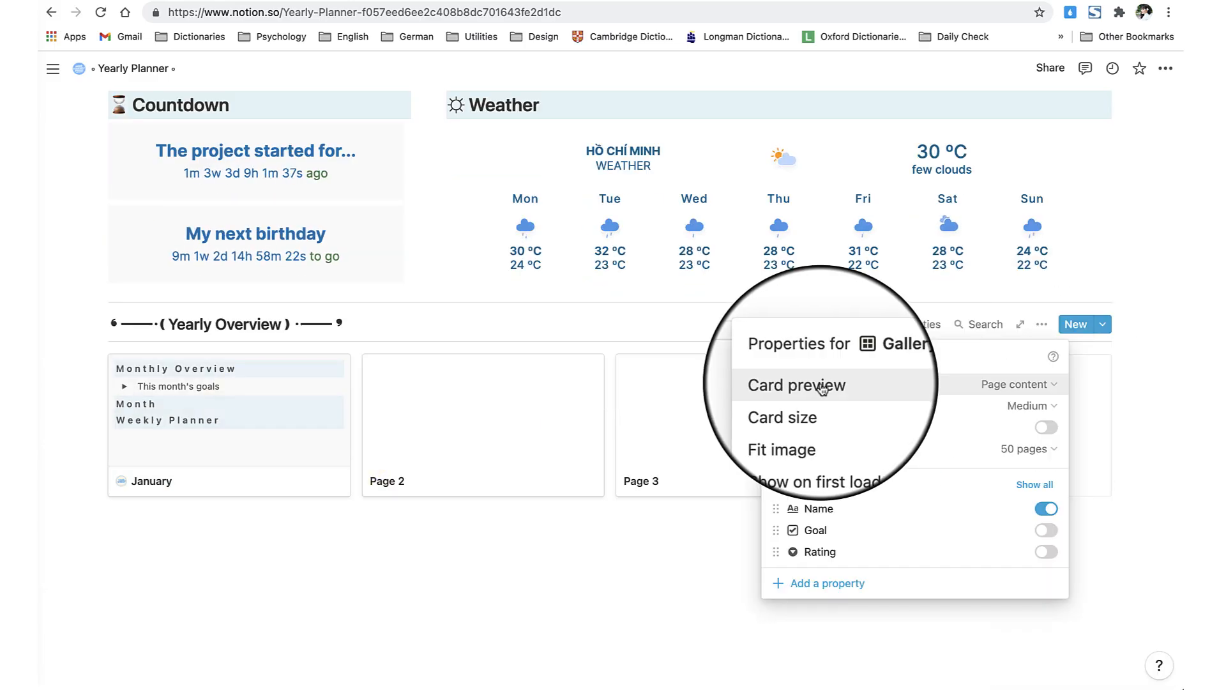
{"action": "left_click", "coordinate": [1015, 384]}
{"action": "left_click", "coordinate": [1006, 431]}
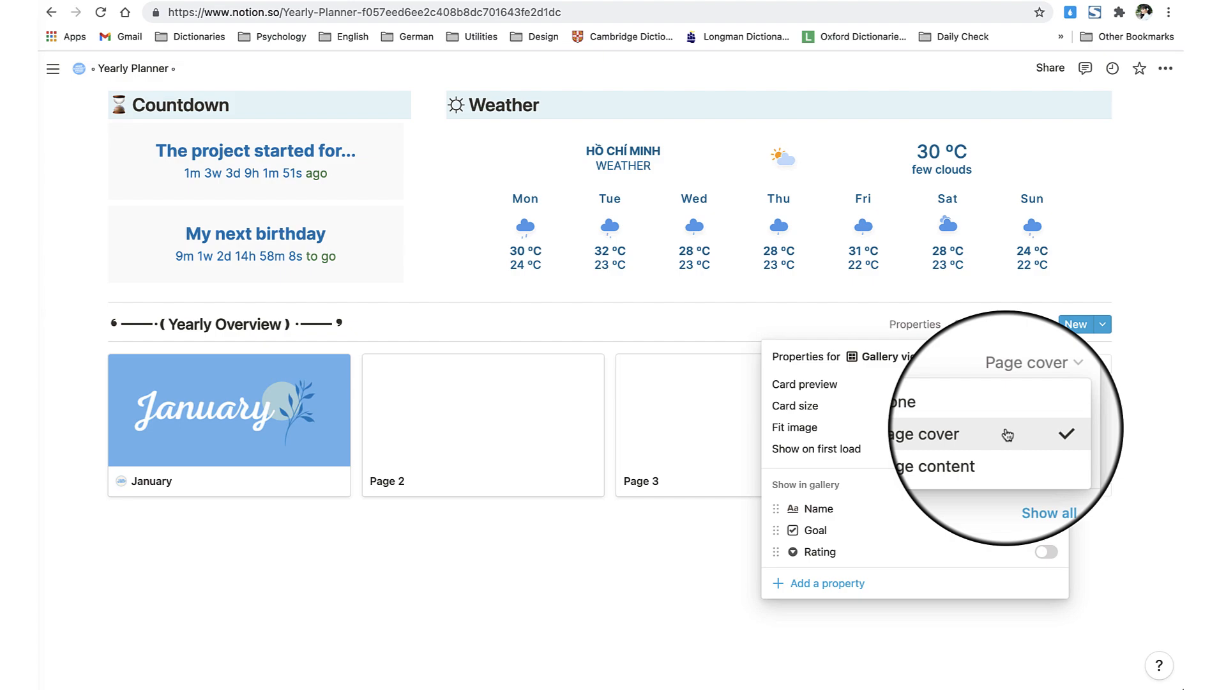
{"action": "left_click", "coordinate": [1007, 435]}
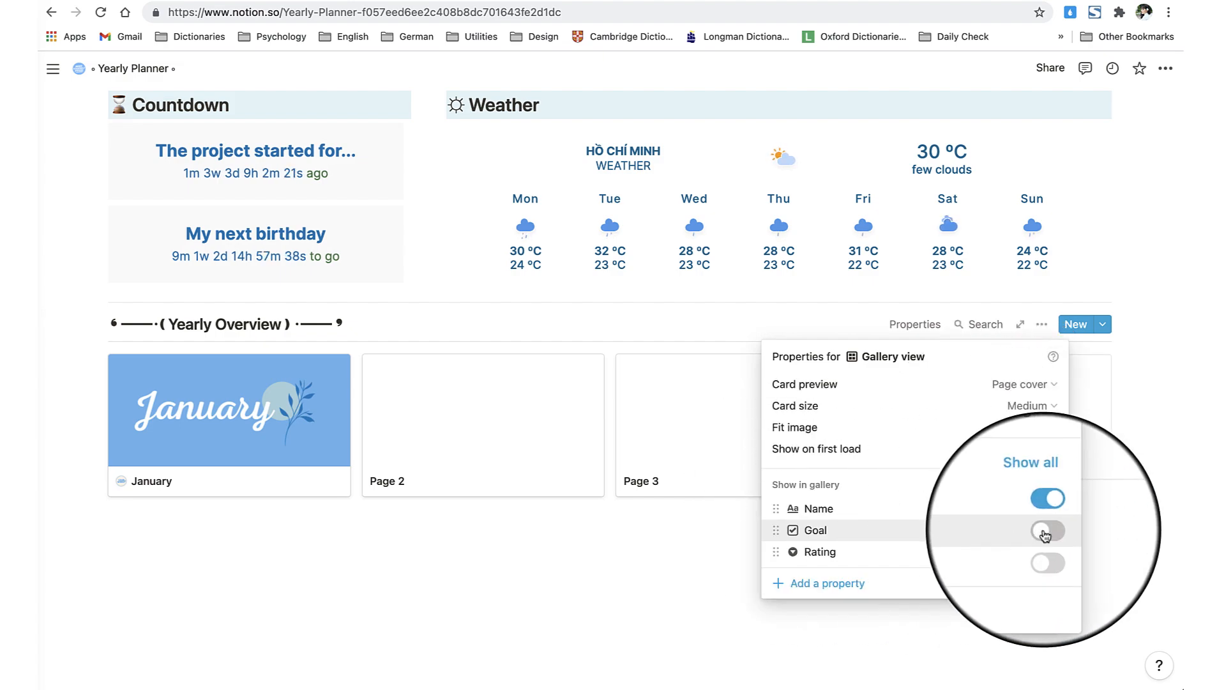
{"action": "left_click", "coordinate": [1046, 530]}
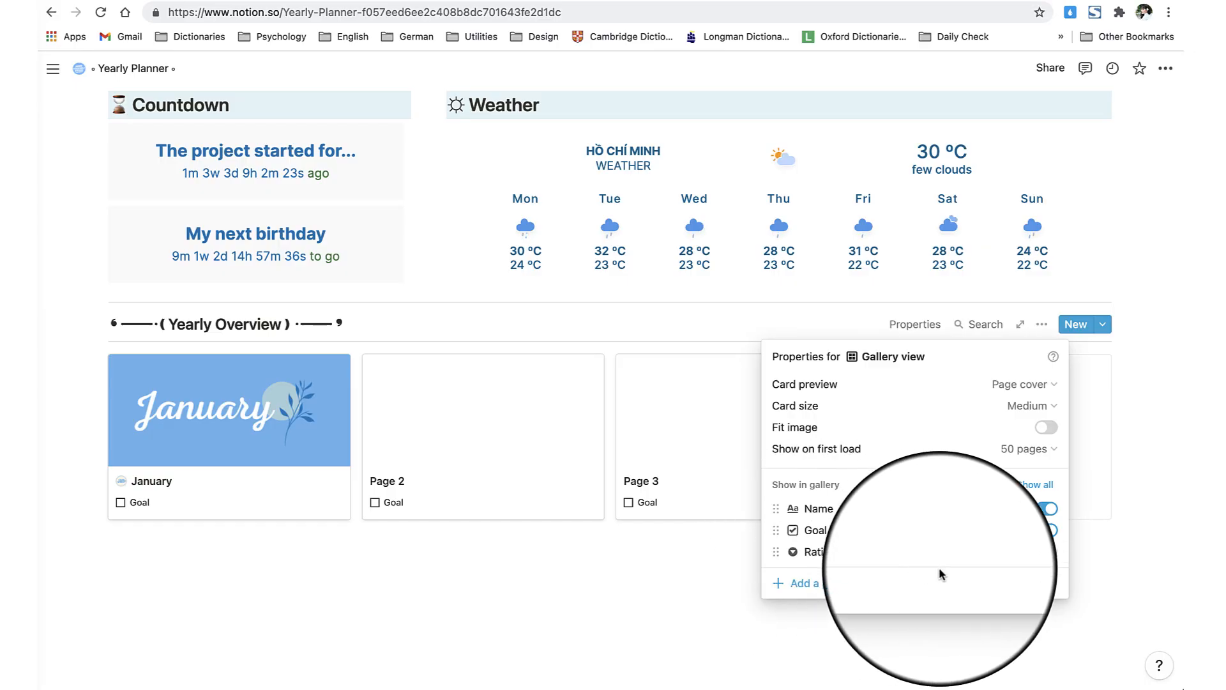
{"action": "left_click", "coordinate": [1045, 551]}
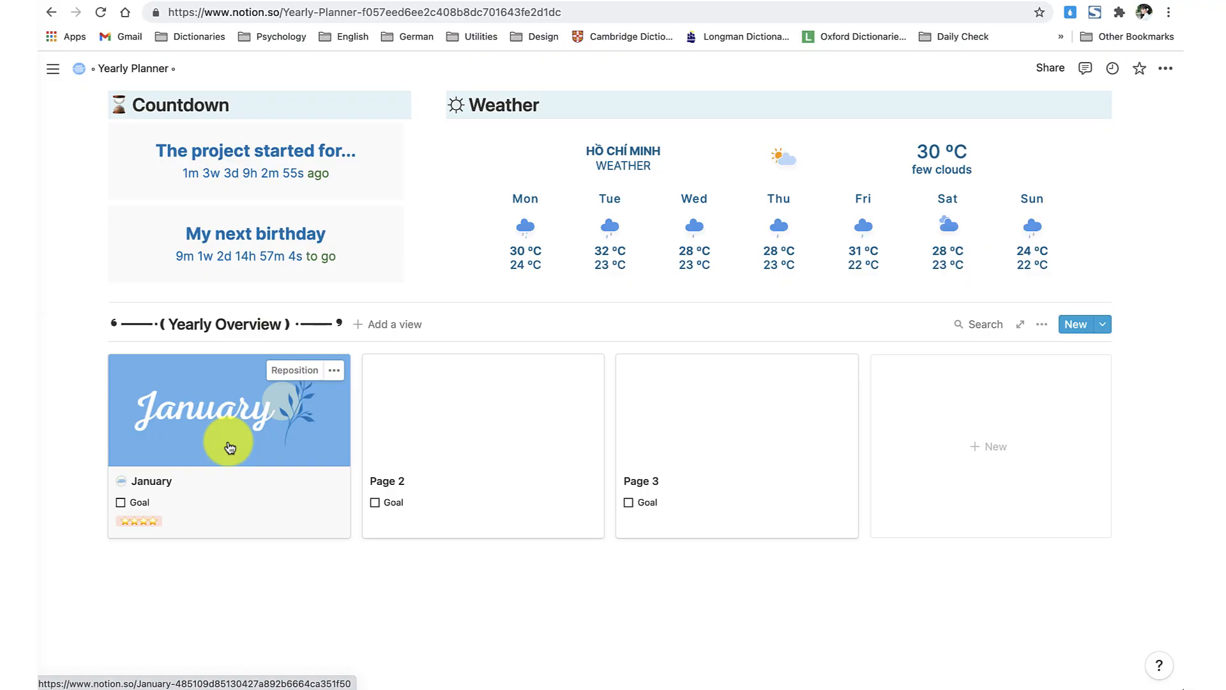
Step: Duplicate the January card, rename the copy "February", give it the February cover and icon, and leave its Rating empty
{"action": "left_click", "coordinate": [334, 370]}
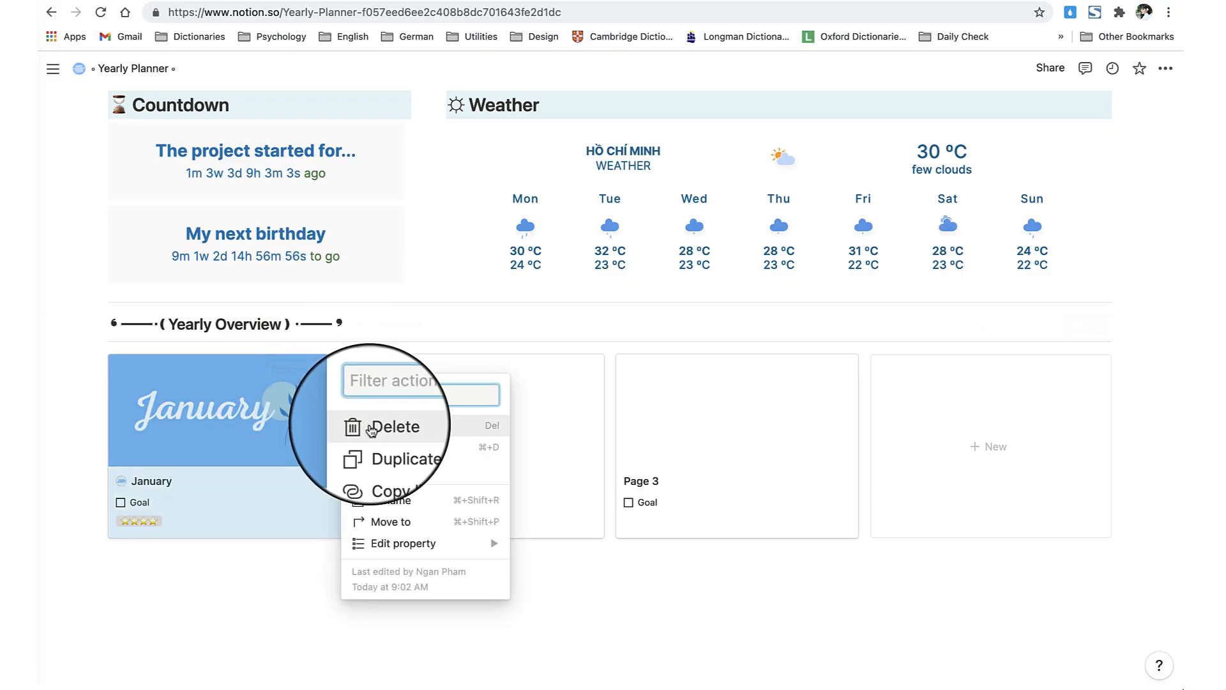
{"action": "left_click", "coordinate": [385, 448]}
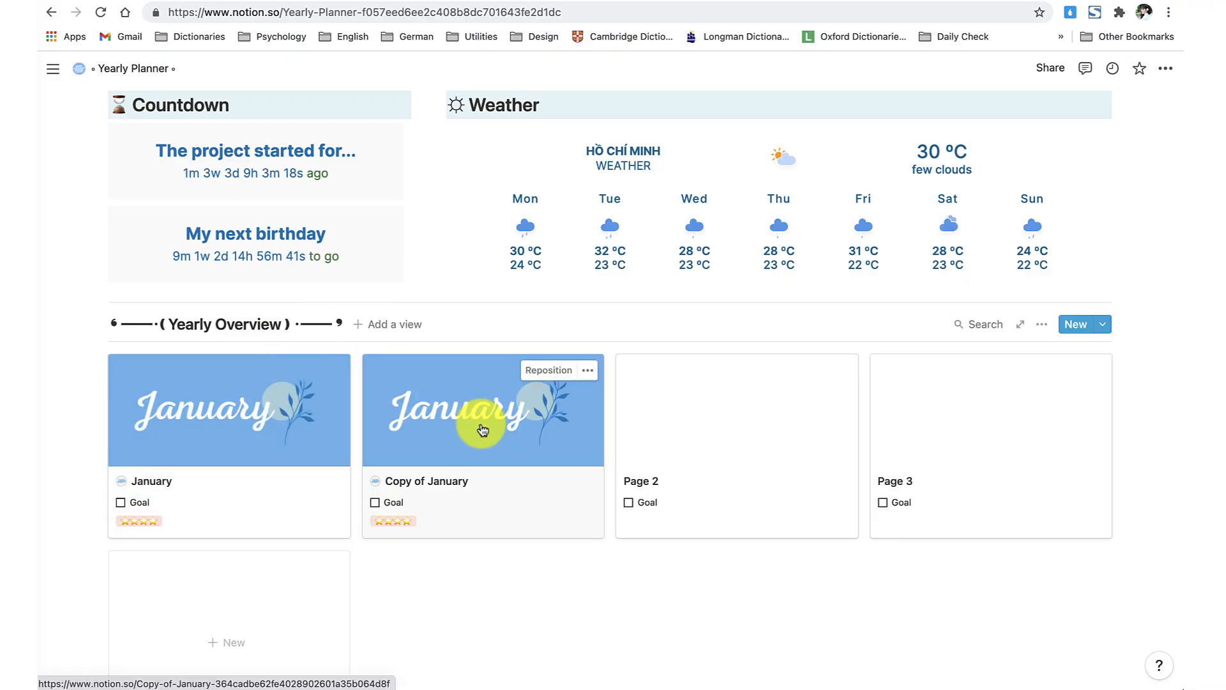
{"action": "left_click", "coordinate": [479, 429]}
{"action": "triple_click", "coordinate": [373, 365]}
{"action": "type", "text": "February"}
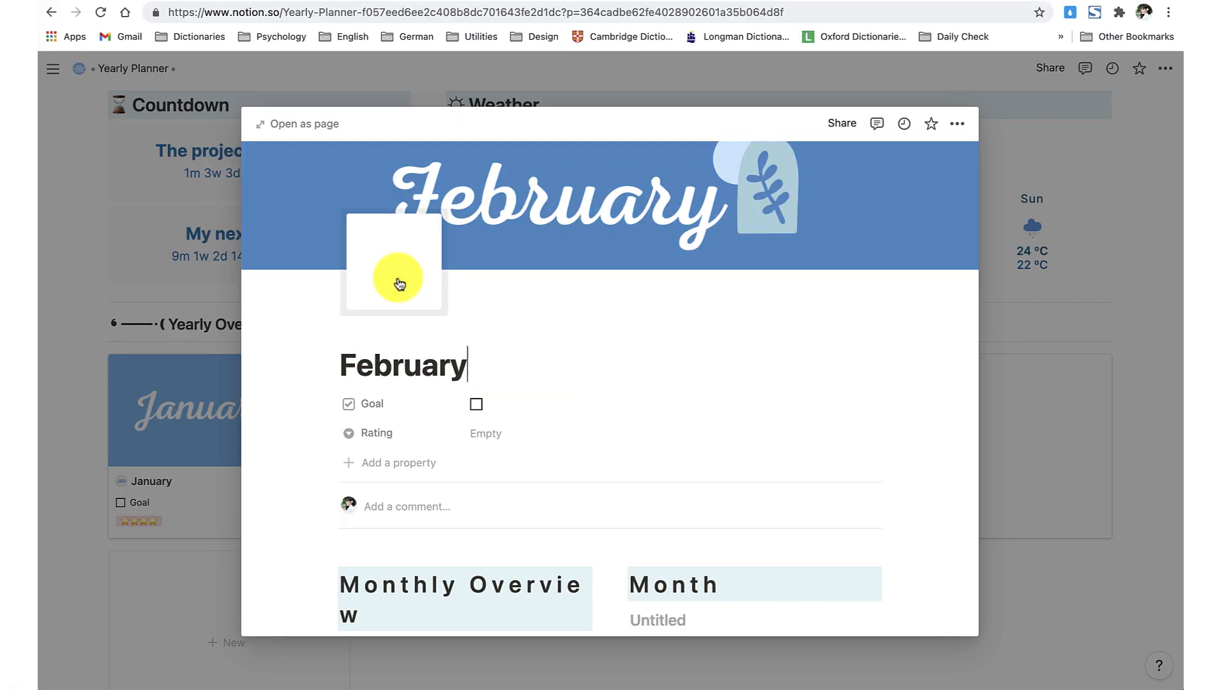
{"action": "key", "text": "Escape"}
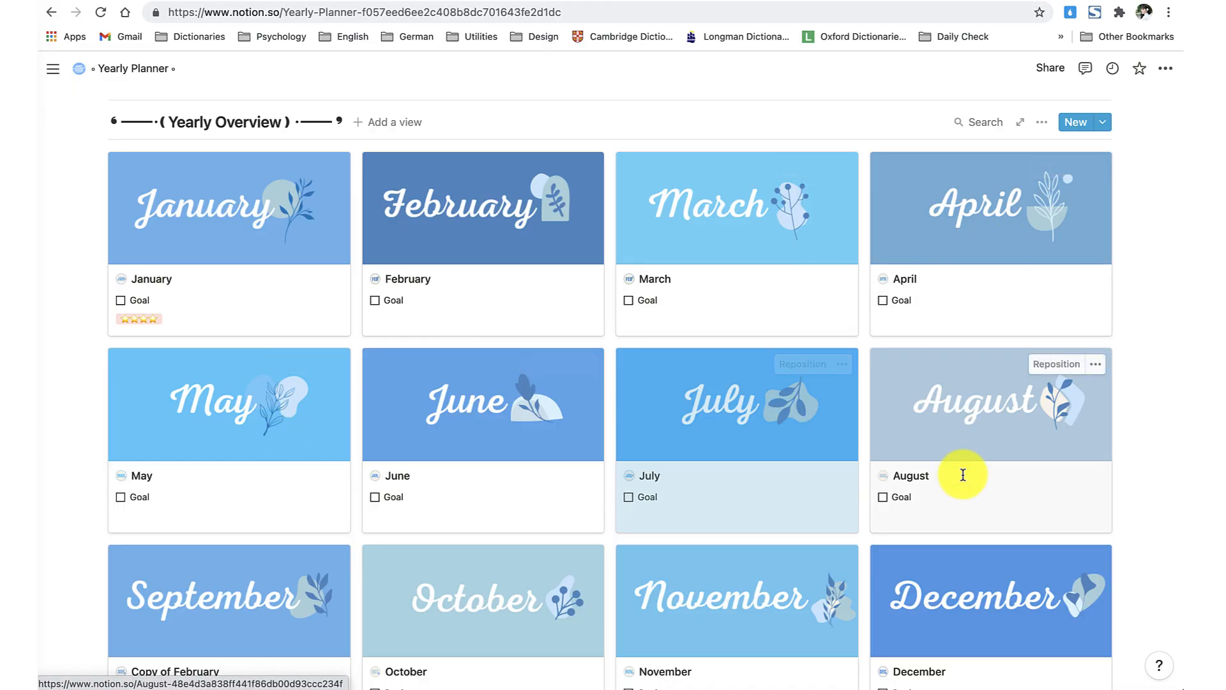
Step: Review the whole Yearly Planner page, from the Goal table and Tracker links through Countdown and Weather to the Yearly Overview month cards
{"action": "scroll", "coordinate": [405, 405], "scroll_direction": "up", "scroll_amount": 15}
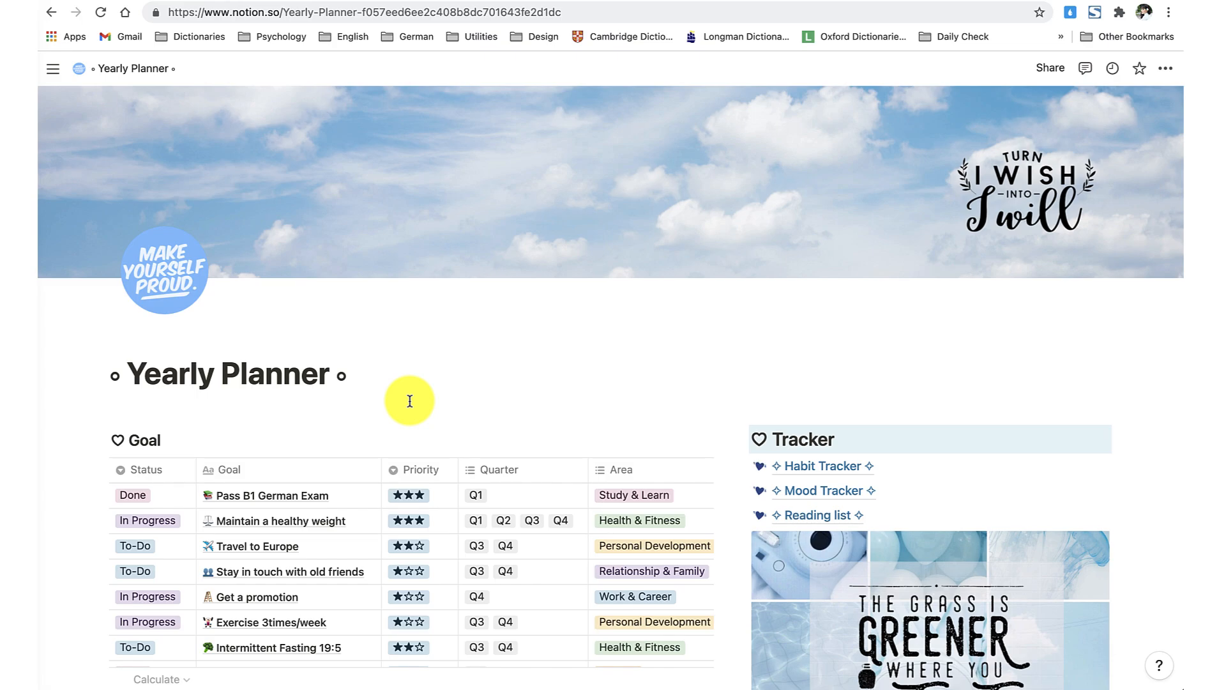
{"action": "scroll", "coordinate": [409, 401], "scroll_direction": "down", "scroll_amount": 15}
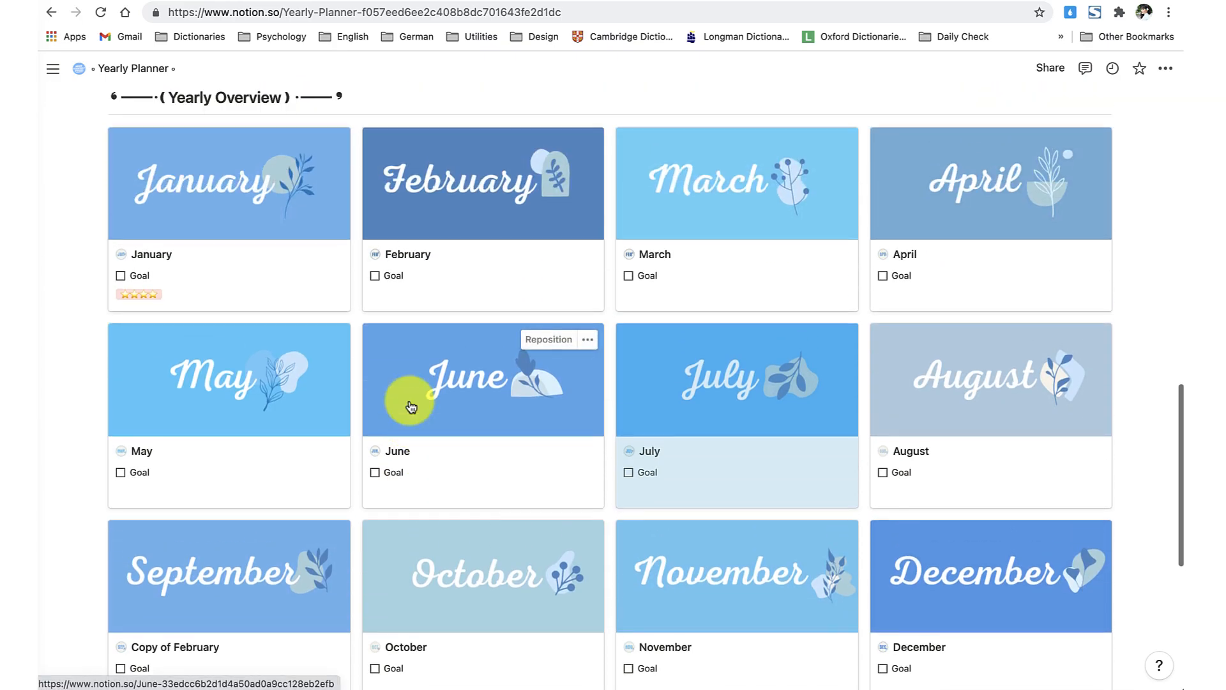
{"action": "scroll", "coordinate": [717, 416], "scroll_direction": "up", "scroll_amount": 15}
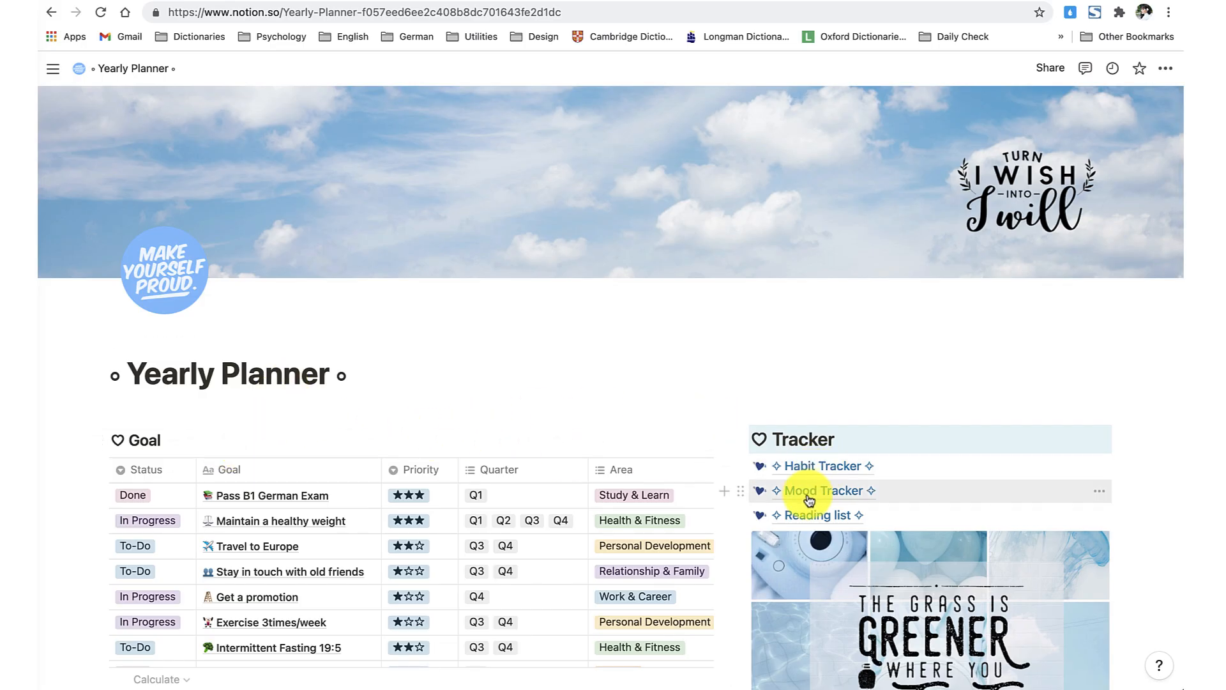
{"action": "scroll", "coordinate": [511, 547], "scroll_direction": "down", "scroll_amount": 2}
{"action": "scroll", "coordinate": [514, 550], "scroll_direction": "down", "scroll_amount": 5}
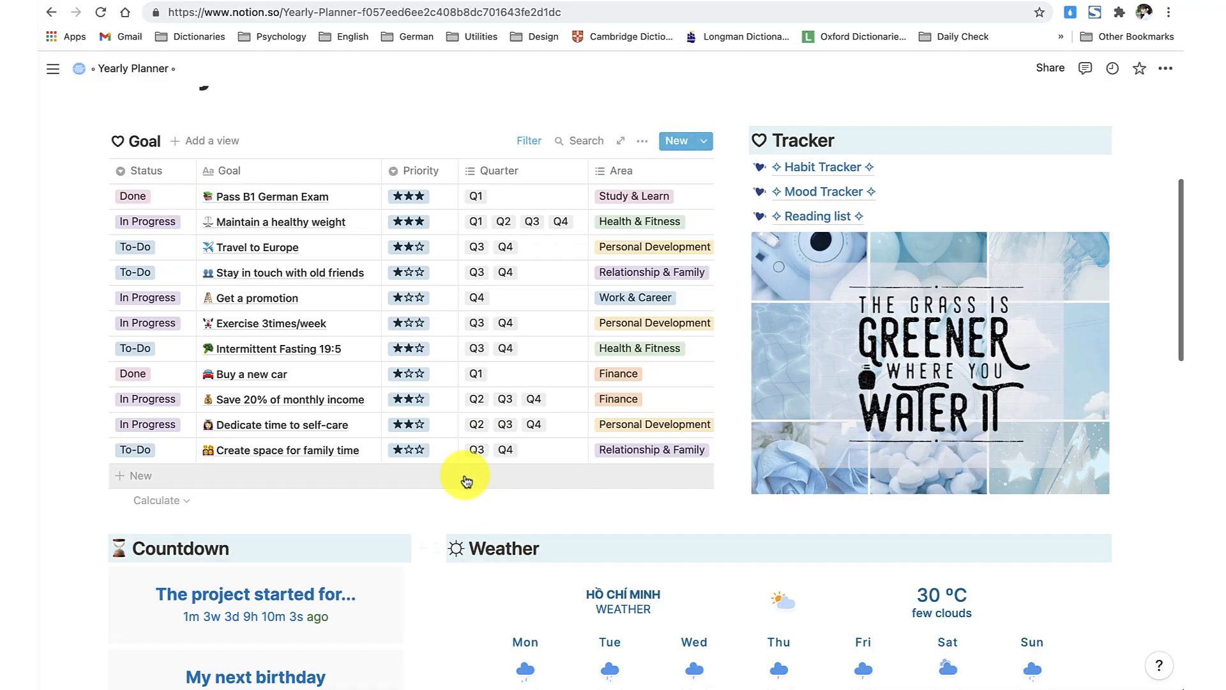
{"action": "scroll", "coordinate": [476, 479], "scroll_direction": "down", "scroll_amount": 2}
{"action": "scroll", "coordinate": [446, 473], "scroll_direction": "down", "scroll_amount": 2}
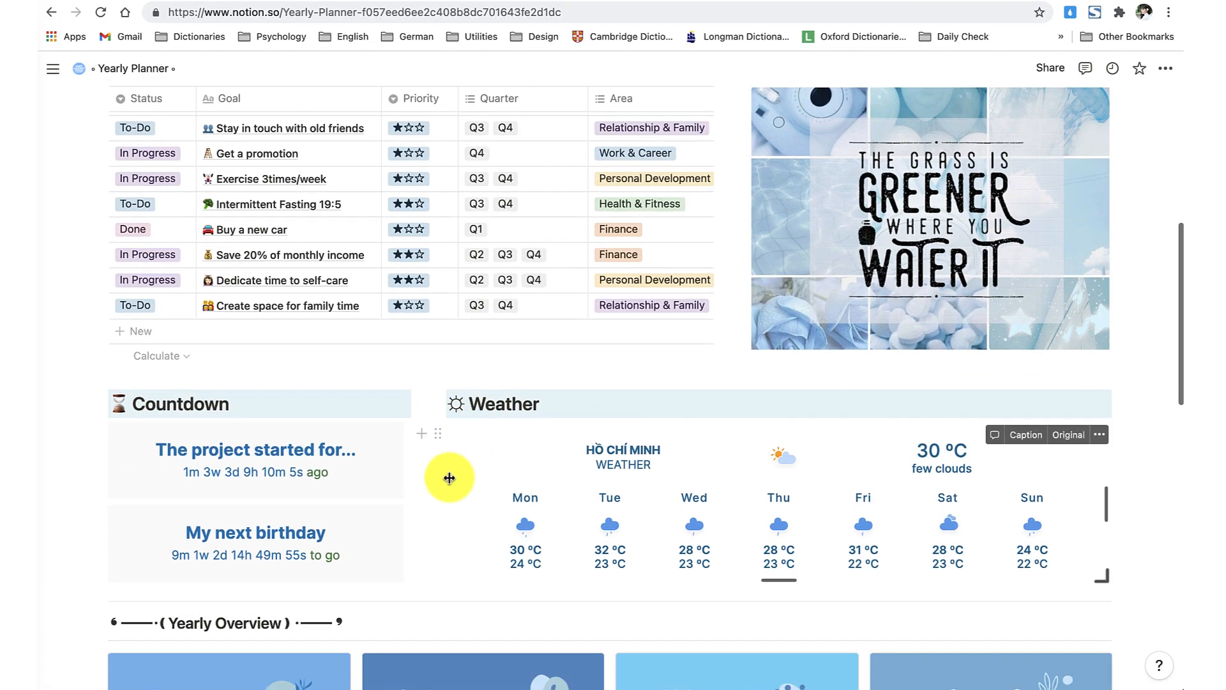
{"action": "scroll", "coordinate": [424, 481], "scroll_direction": "down", "scroll_amount": 6}
{"action": "scroll", "coordinate": [429, 490], "scroll_direction": "down", "scroll_amount": 3}
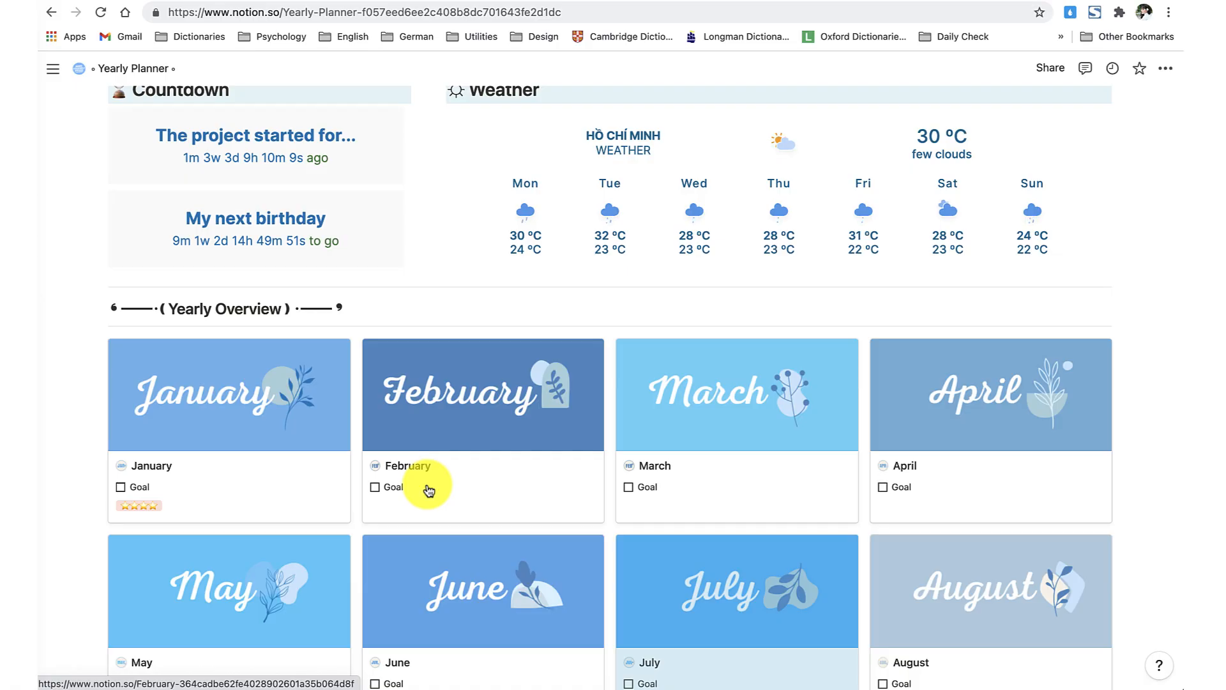
{"action": "scroll", "coordinate": [428, 489], "scroll_direction": "down", "scroll_amount": 1}
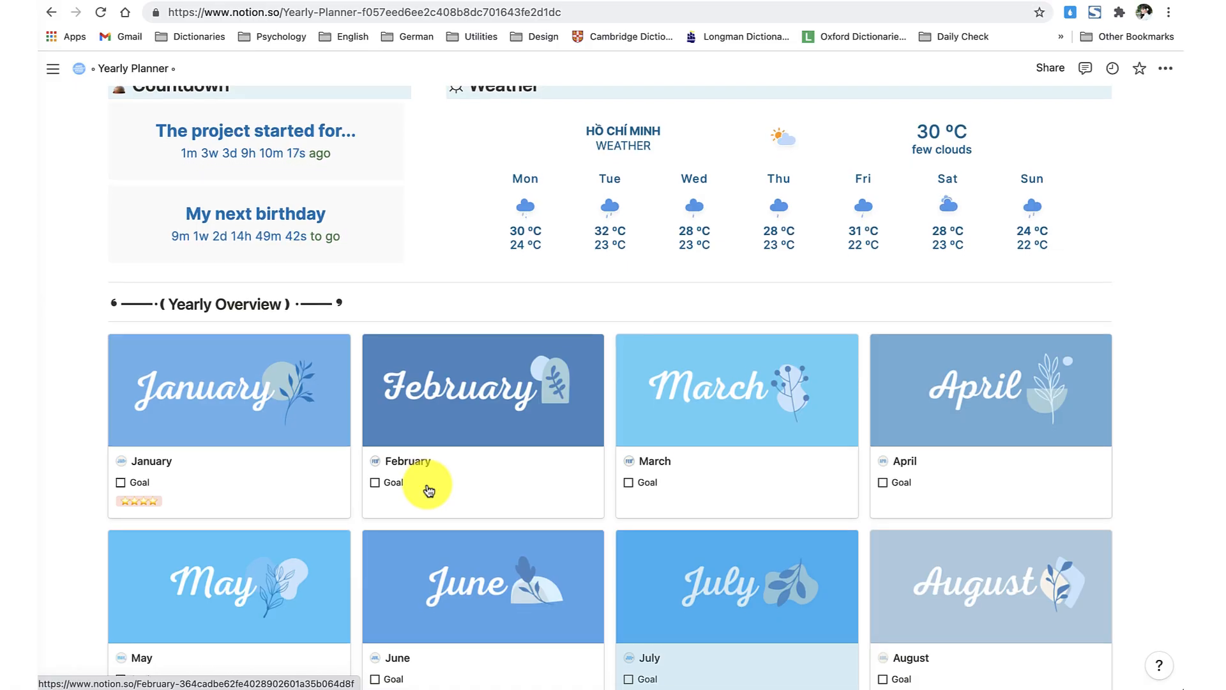
{"action": "scroll", "coordinate": [429, 490], "scroll_direction": "down", "scroll_amount": 3}
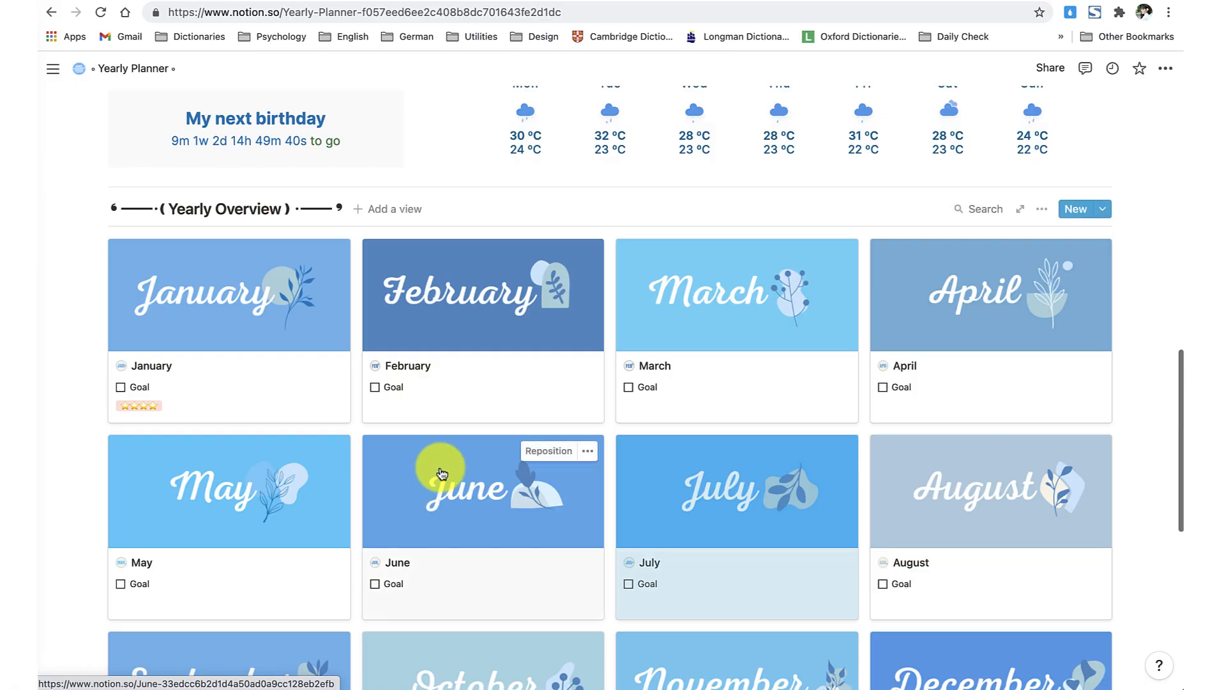
{"action": "scroll", "coordinate": [441, 473], "scroll_direction": "down", "scroll_amount": 1}
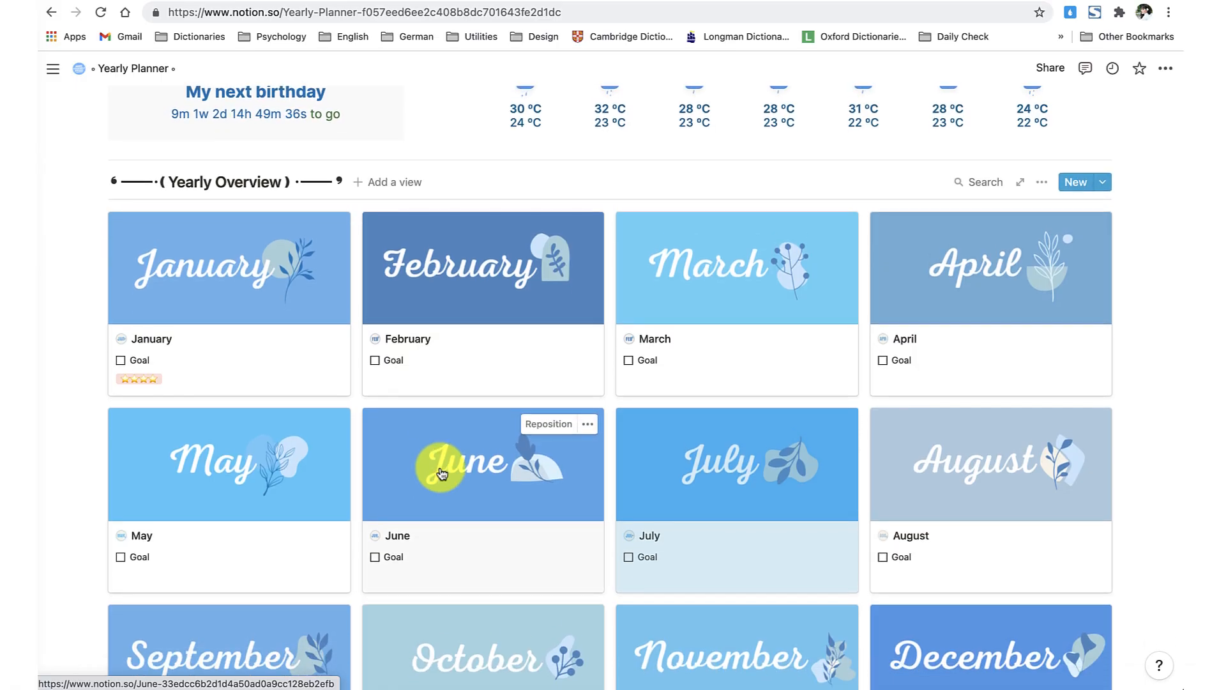
{"action": "scroll", "coordinate": [441, 472], "scroll_direction": "down", "scroll_amount": 4}
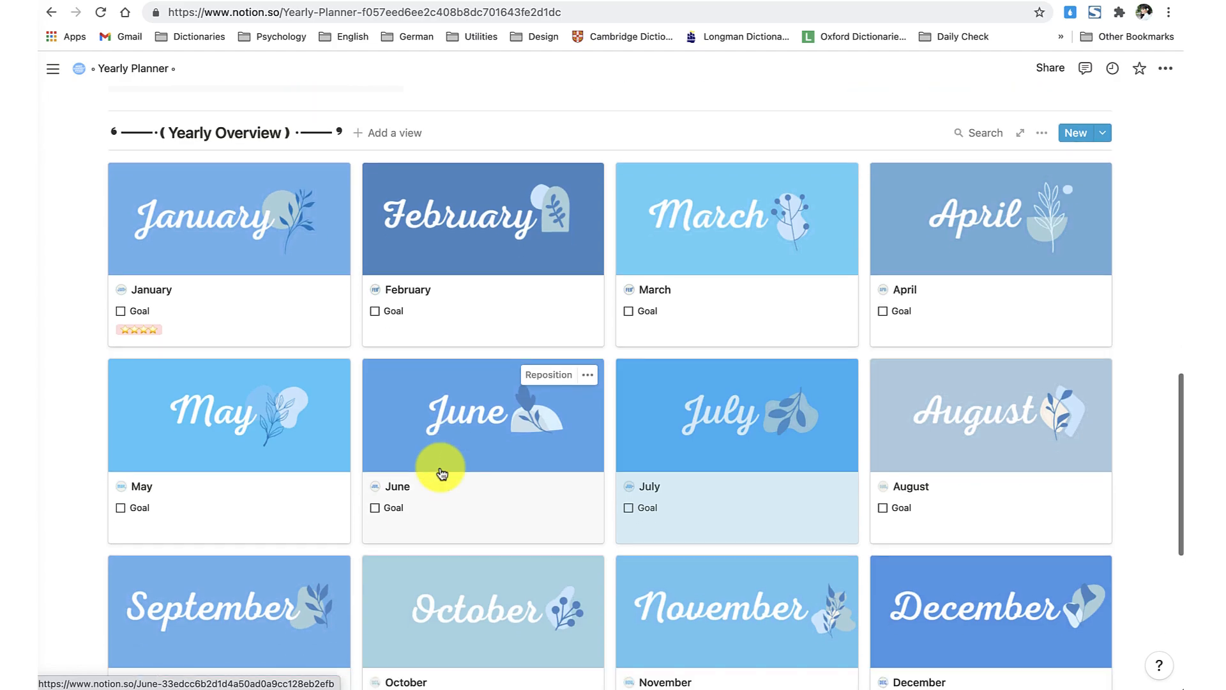
{"action": "scroll", "coordinate": [440, 479], "scroll_direction": "down", "scroll_amount": 2}
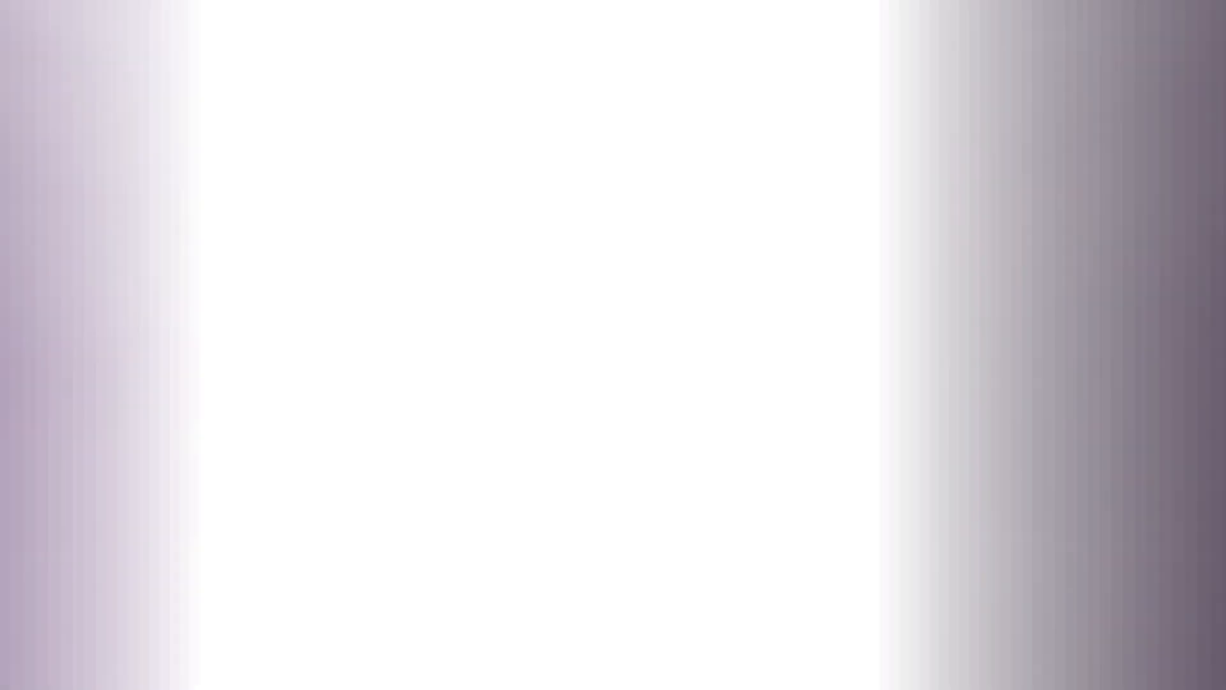